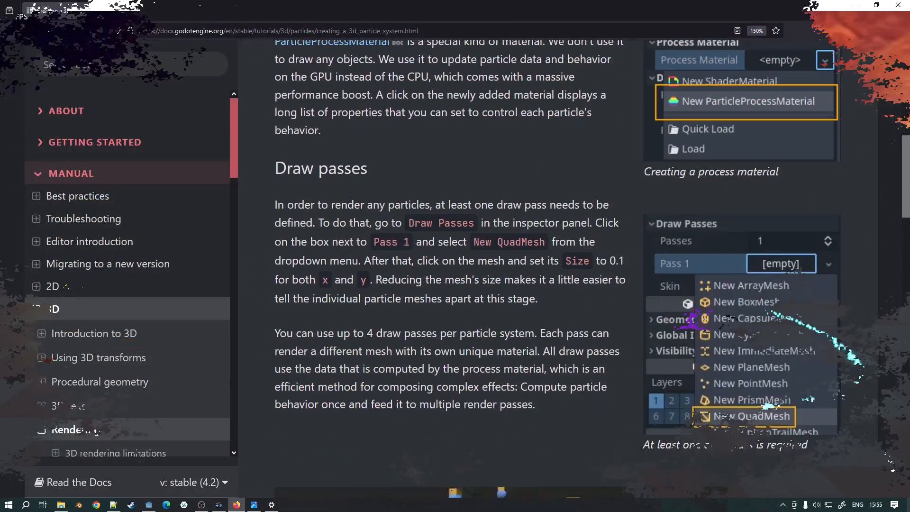
pyautogui.middleClick(889, 459)
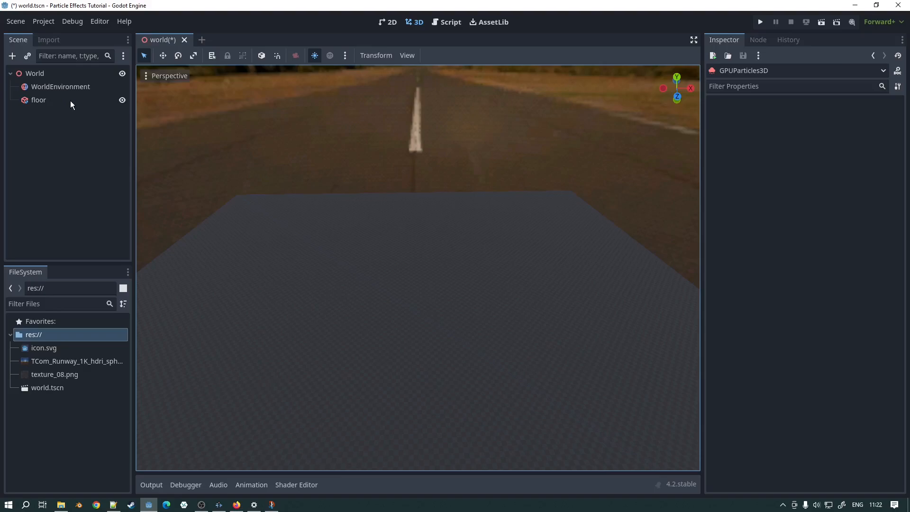
# Step: Add a GPUParticles3D node as a child of the World node
pyautogui.click(35, 73)
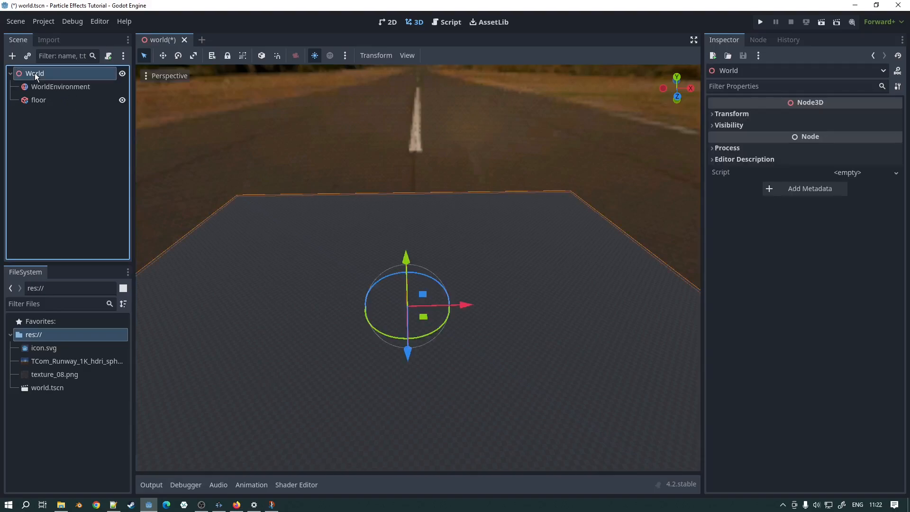
pyautogui.rightClick(36, 73)
pyautogui.click(75, 81)
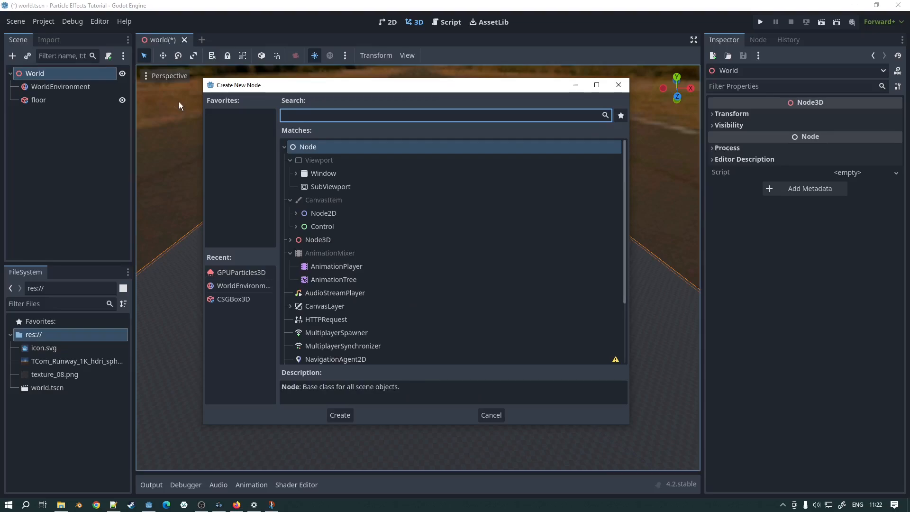
pyautogui.write('particle')
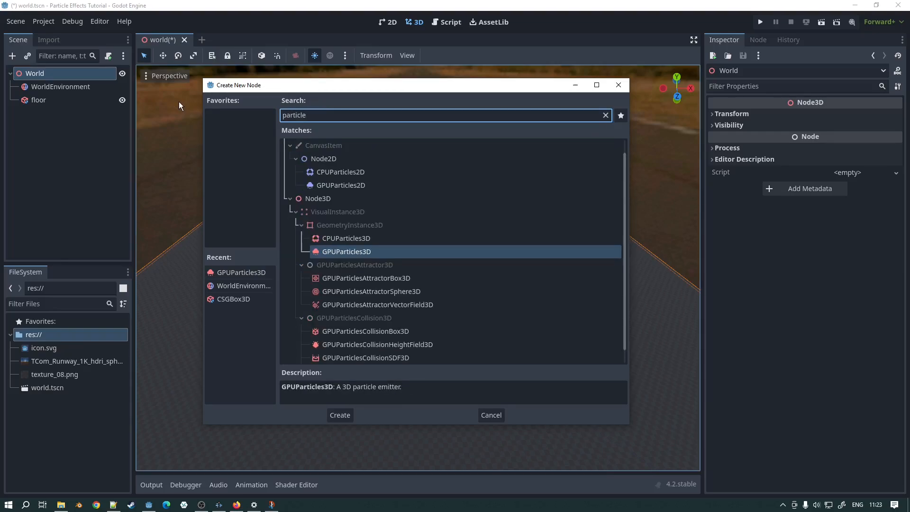
pyautogui.click(343, 236)
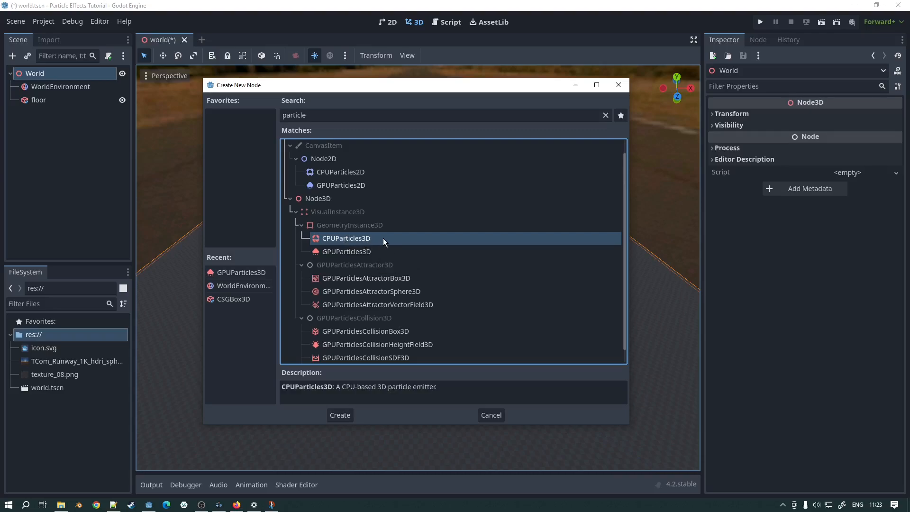
pyautogui.click(351, 252)
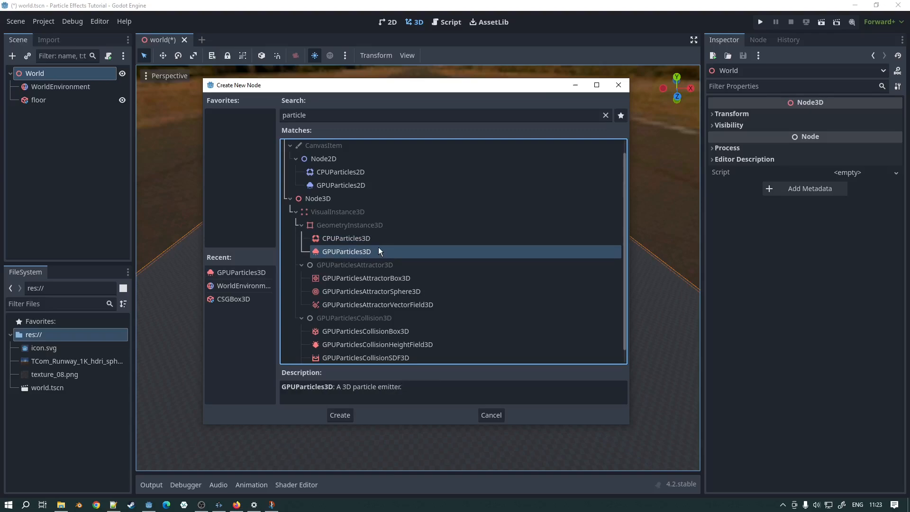
pyautogui.click(346, 238)
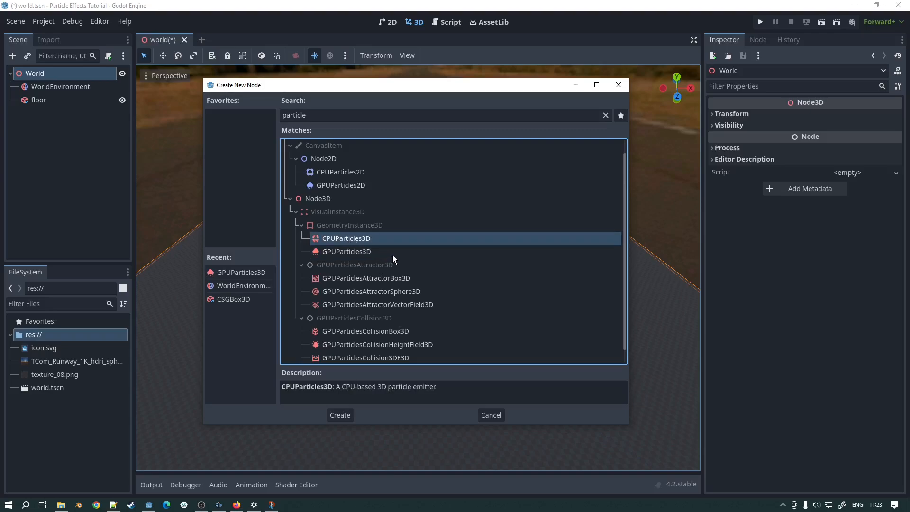
pyautogui.click(361, 252)
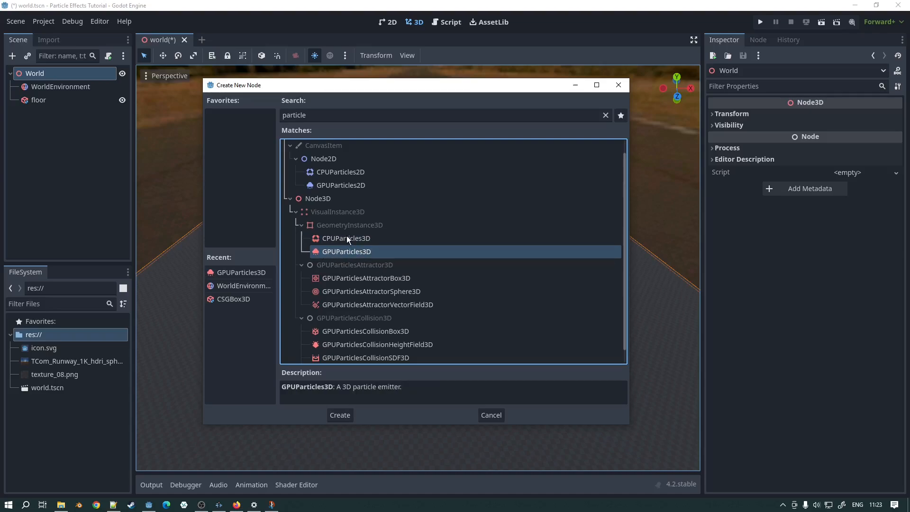
pyautogui.click(346, 237)
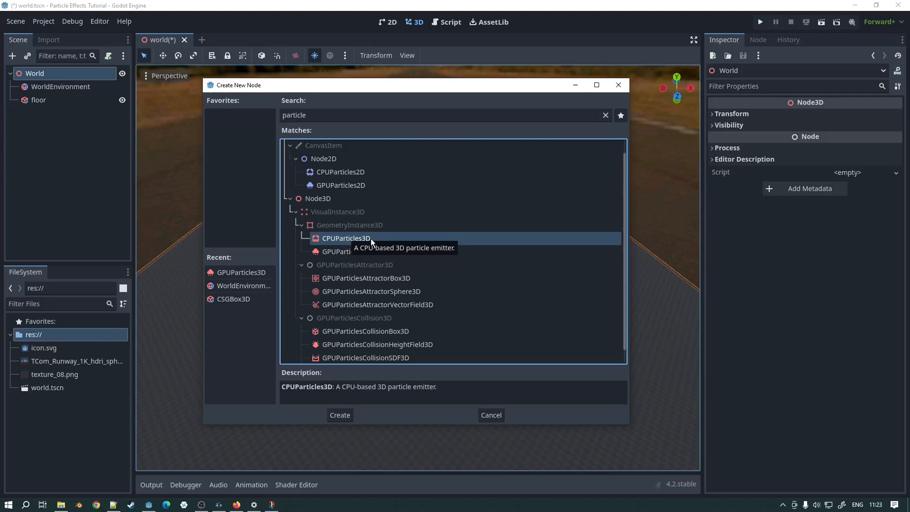
pyautogui.click(338, 251)
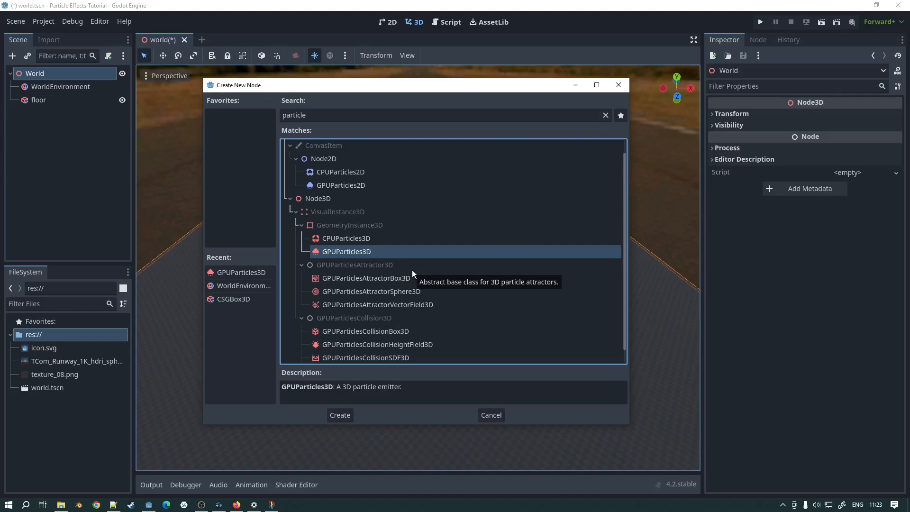
pyautogui.click(341, 414)
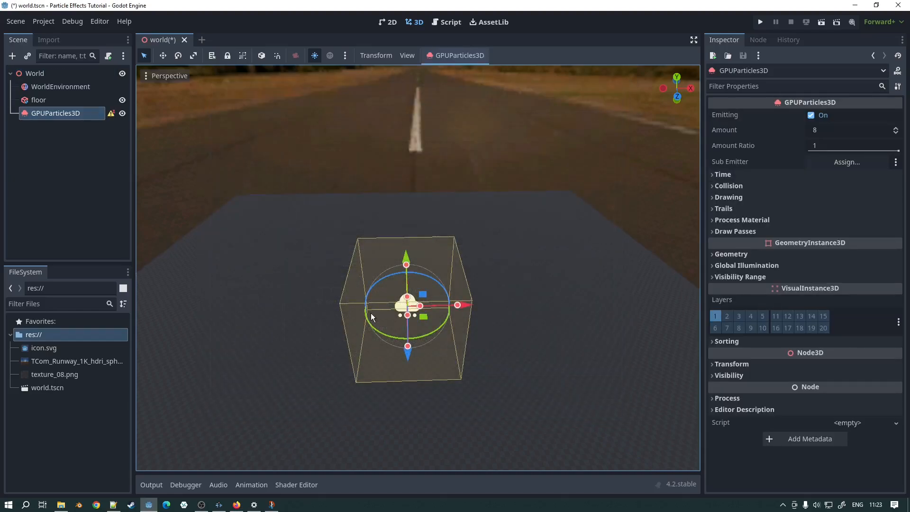
# Step: Raise the particle emitter straight up along the Y axis so it sits above the floor
pyautogui.moveTo(330, 258); pyautogui.dragTo(385, 266, button='middle')
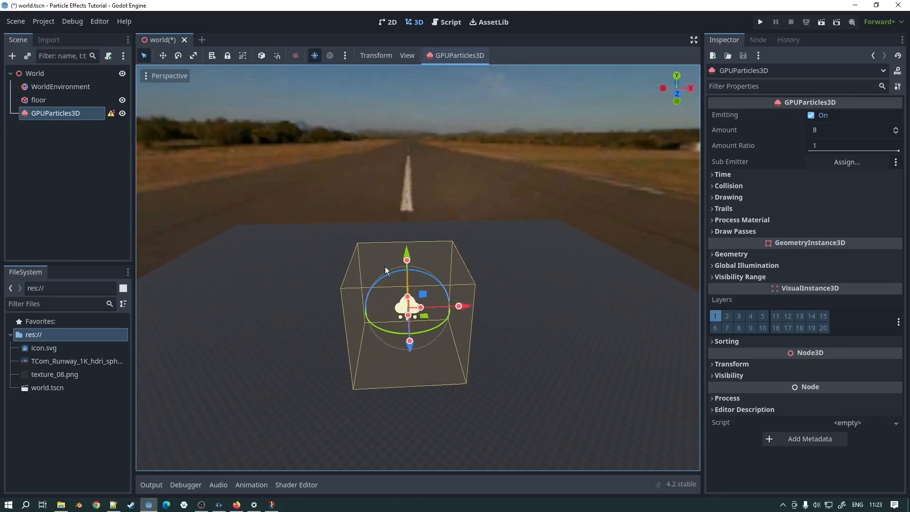
pyautogui.moveTo(399, 258); pyautogui.dragTo(399, 157)
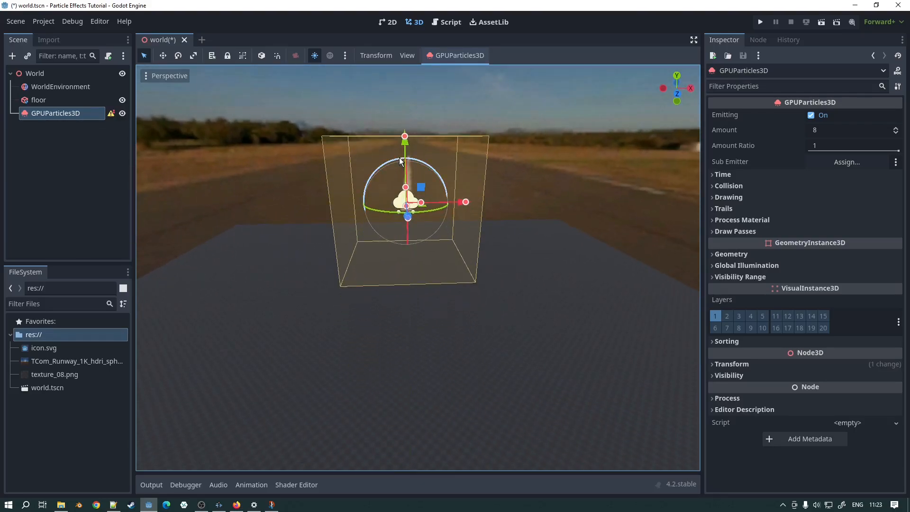
pyautogui.moveTo(400, 158); pyautogui.dragTo(439, 176, button='middle')
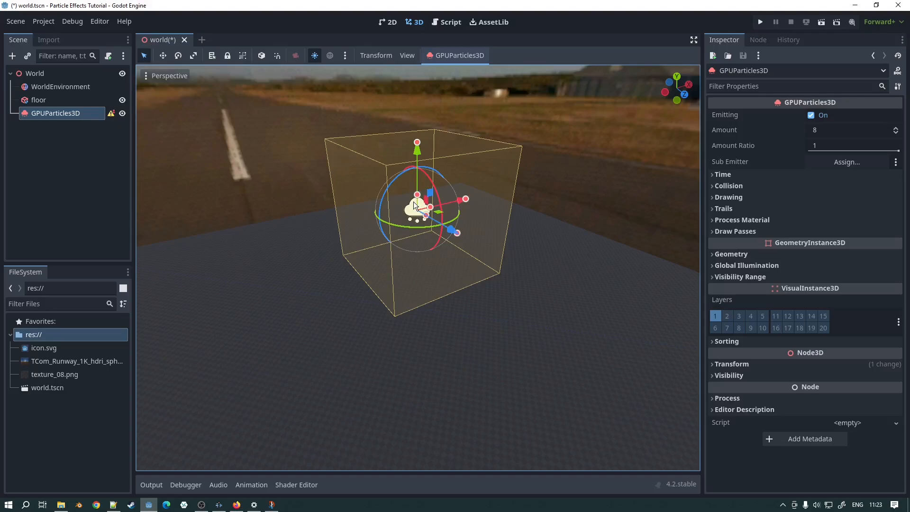
pyautogui.moveTo(414, 204); pyautogui.dragTo(403, 204, button='middle')
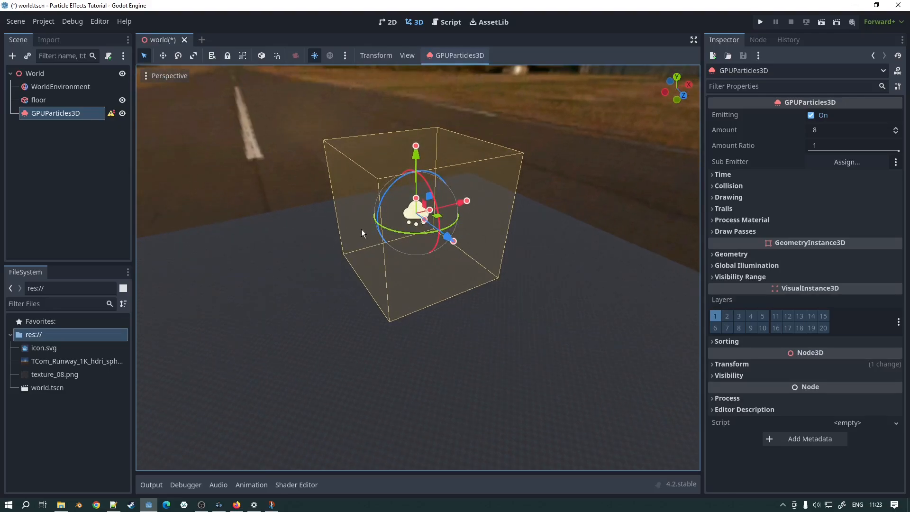
pyautogui.moveTo(362, 229); pyautogui.dragTo(407, 219, button='middle')
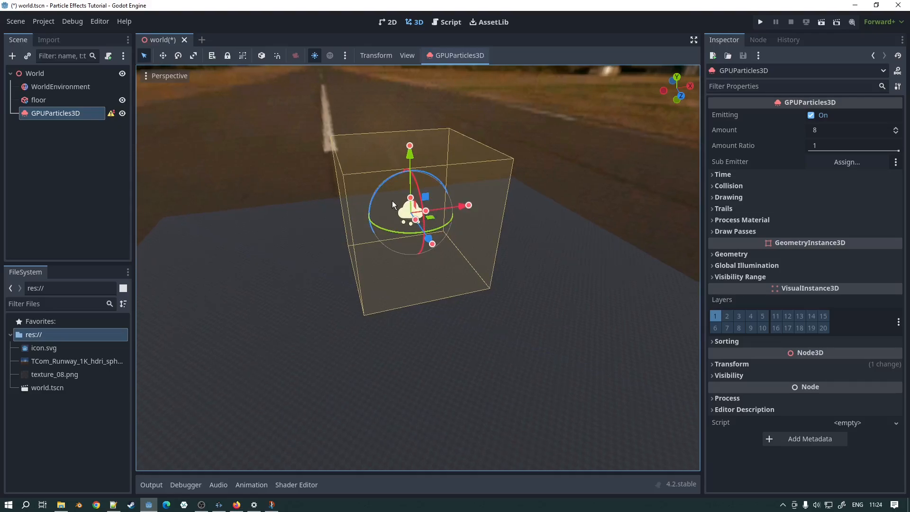
pyautogui.keyDown('shift'); pyautogui.moveTo(419, 202); pyautogui.dragTo(465, 192, button='middle'); pyautogui.keyUp('shift')
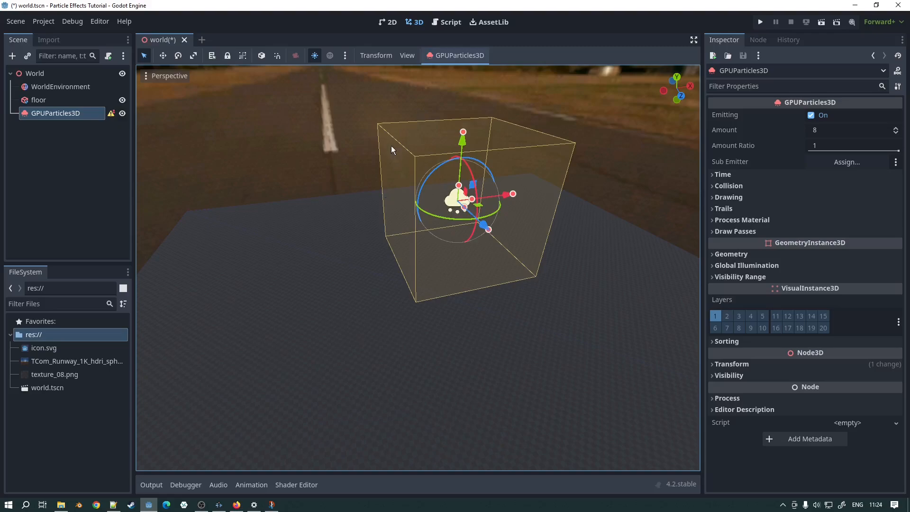
# Step: Hide the GPUParticles3D gizmos in the 3D viewport
pyautogui.click(405, 55)
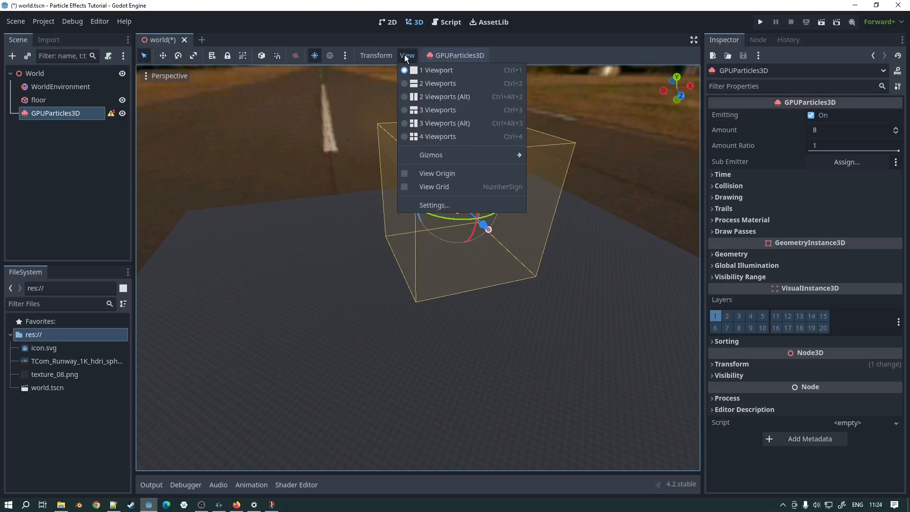
pyautogui.moveTo(430, 153)
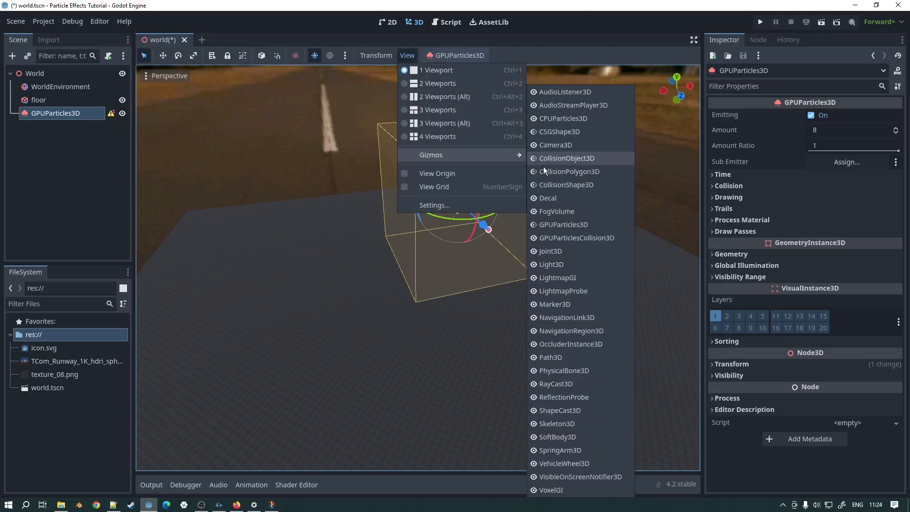
pyautogui.click(562, 223)
pyautogui.scroll(3, 368, 221)
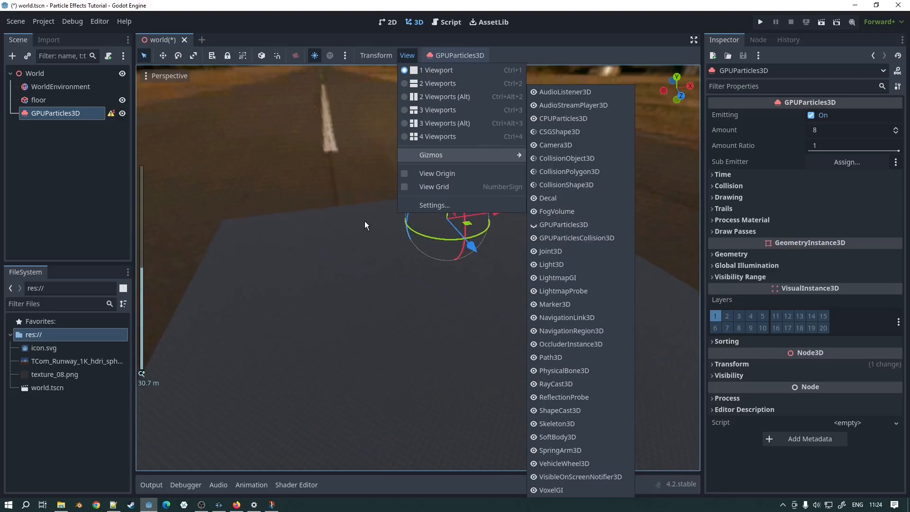
pyautogui.scroll(-2, 379, 223)
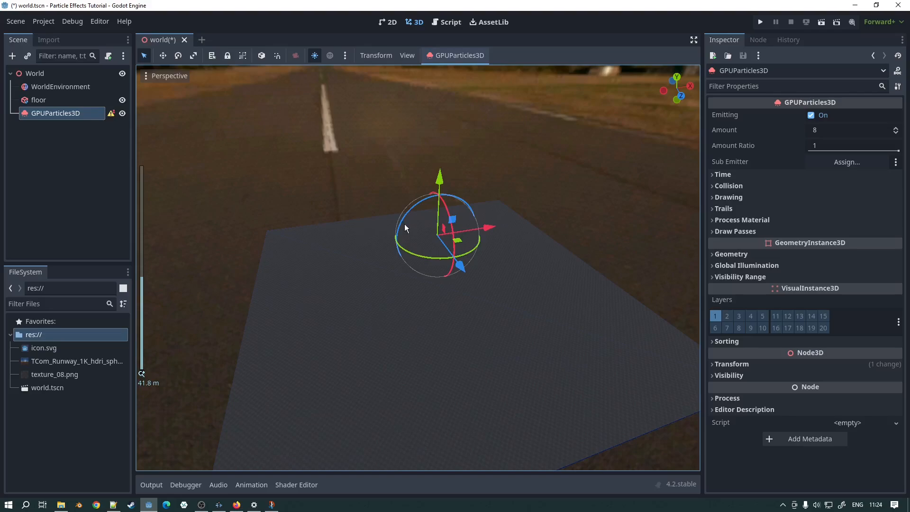
pyautogui.moveTo(404, 224); pyautogui.dragTo(493, 204, button='middle')
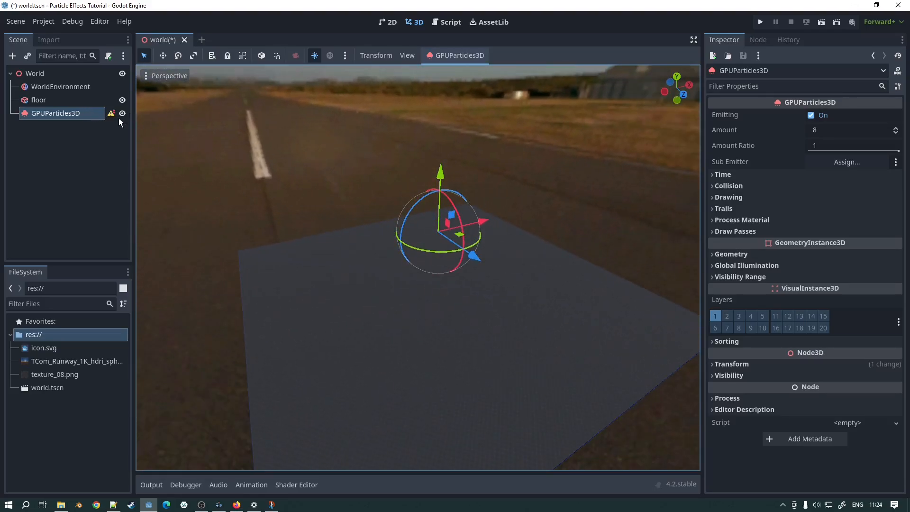
# Step: Assign a new ParticleProcessMaterial as the process material of the GPUParticles3D node
pyautogui.moveTo(111, 117)
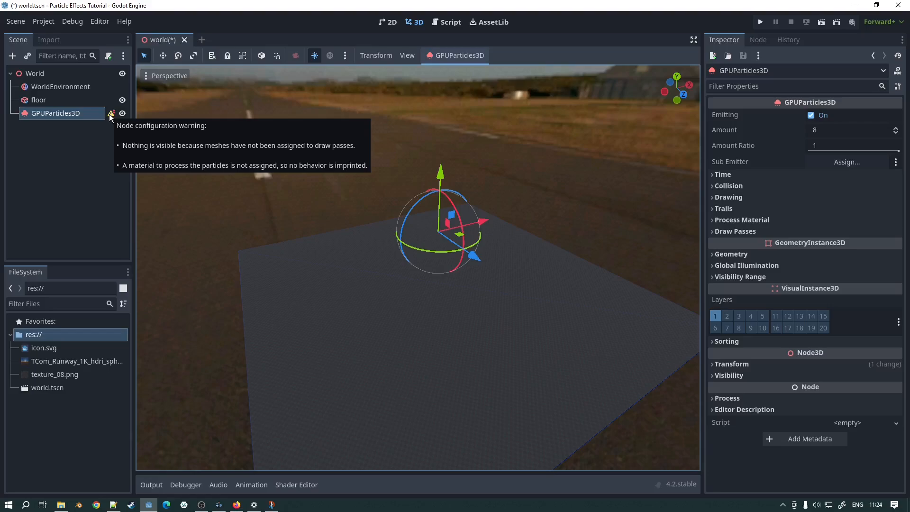
pyautogui.click(750, 220)
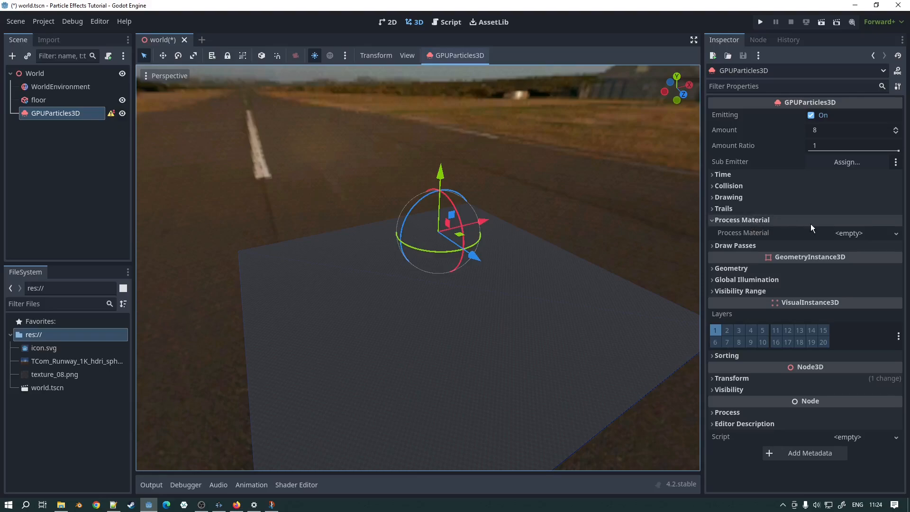
pyautogui.click(860, 232)
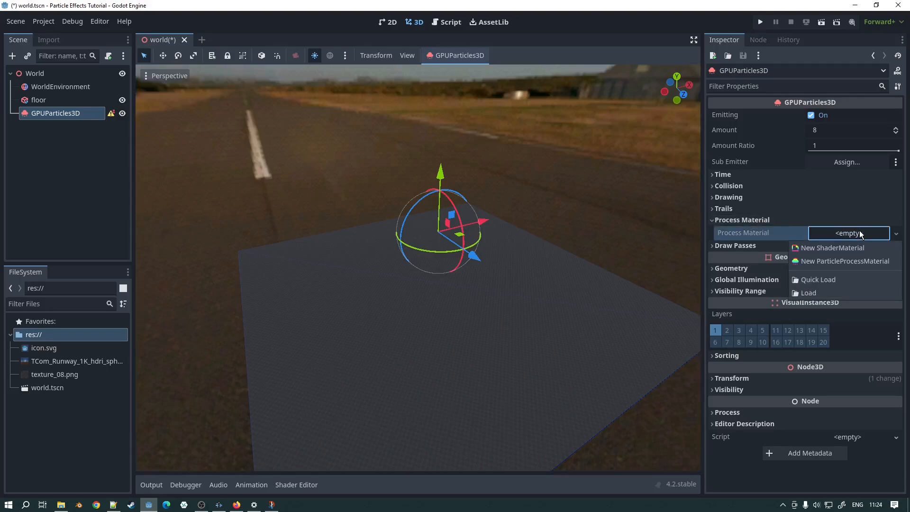
pyautogui.click(850, 261)
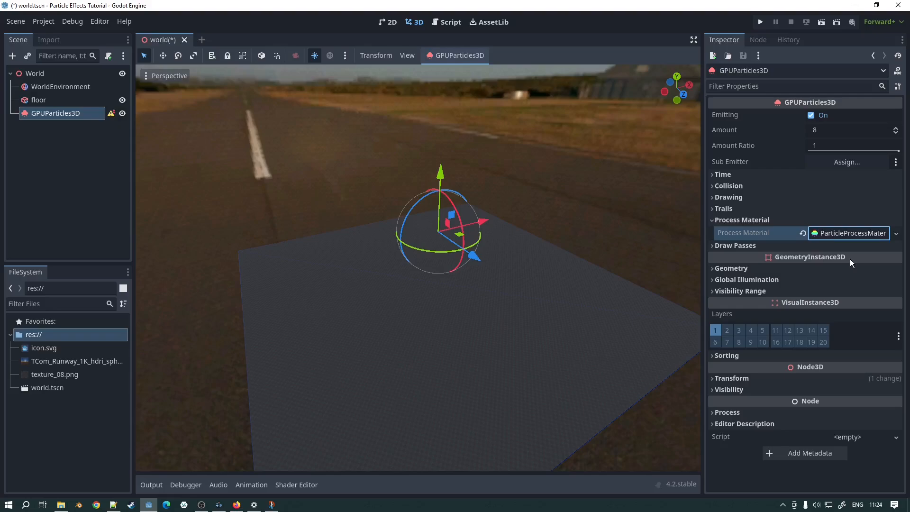
# Step: Assign a new SphereMesh to draw pass 1 of the GPUParticles3D node
pyautogui.click(753, 246)
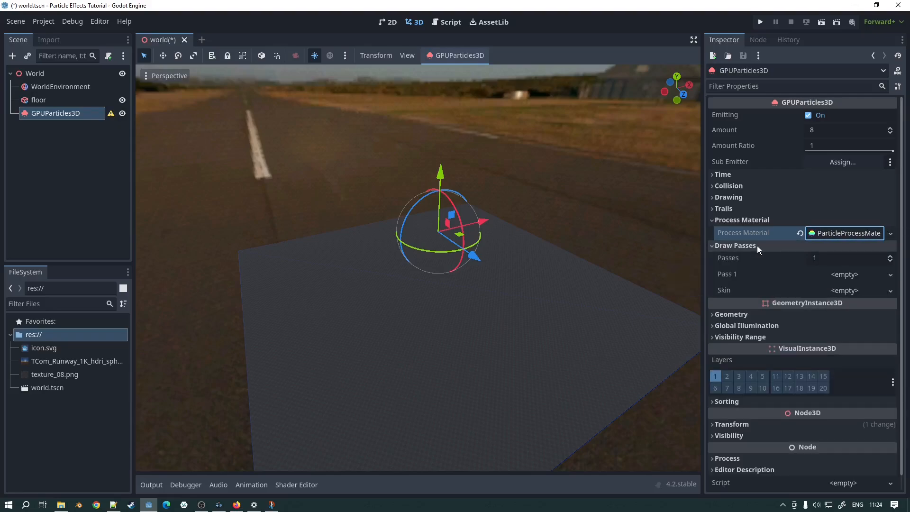
pyautogui.click(848, 276)
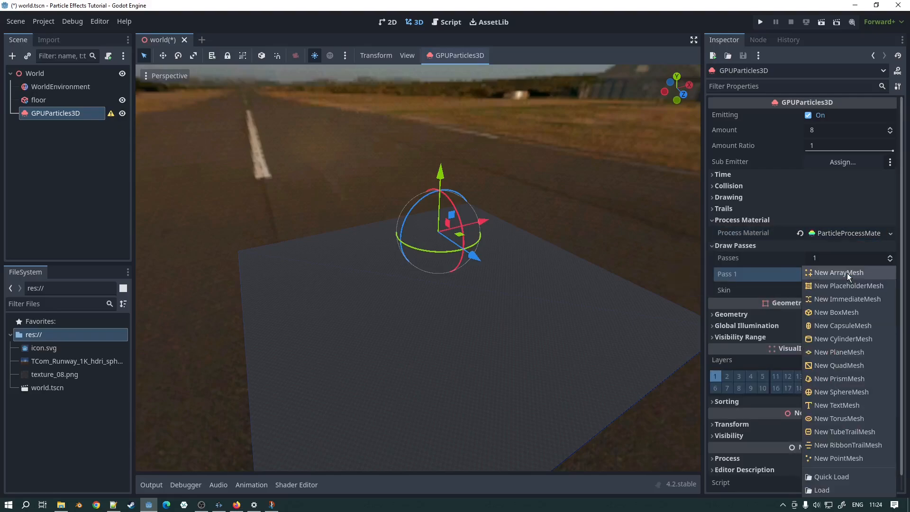
pyautogui.click(838, 391)
pyautogui.scroll(3, 478, 210)
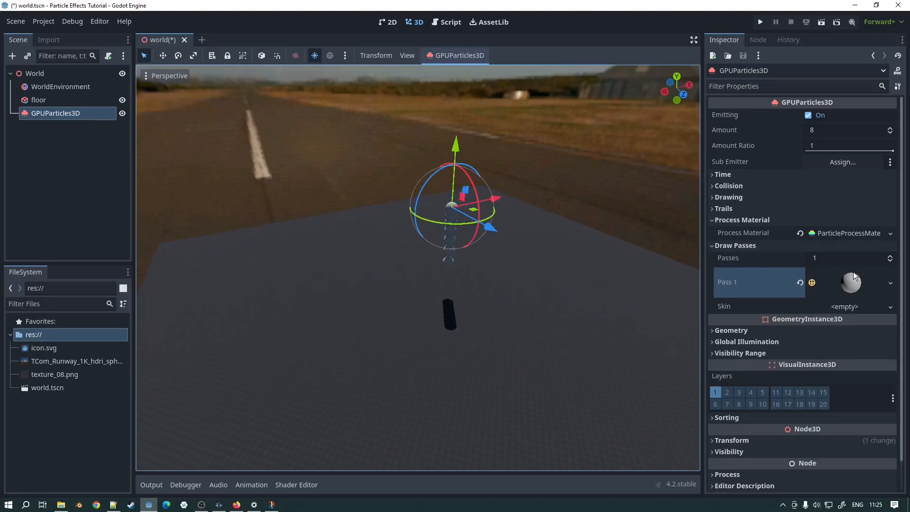
pyautogui.click(850, 286)
pyautogui.click(829, 278)
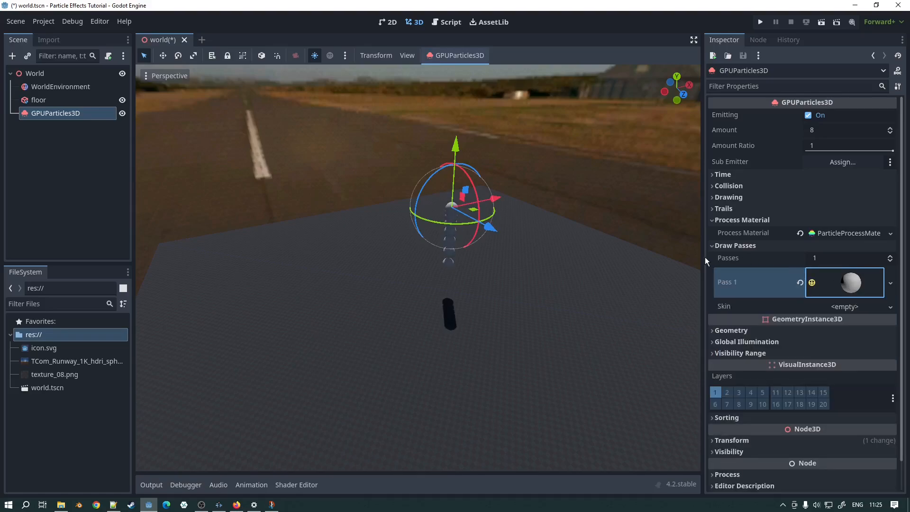
pyautogui.scroll(5, 409, 207)
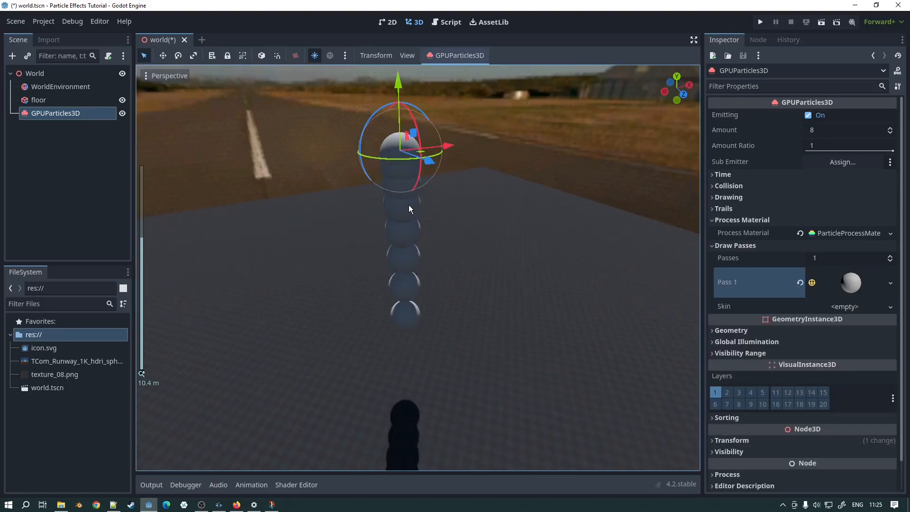
pyautogui.moveTo(408, 205); pyautogui.dragTo(419, 189, button='middle')
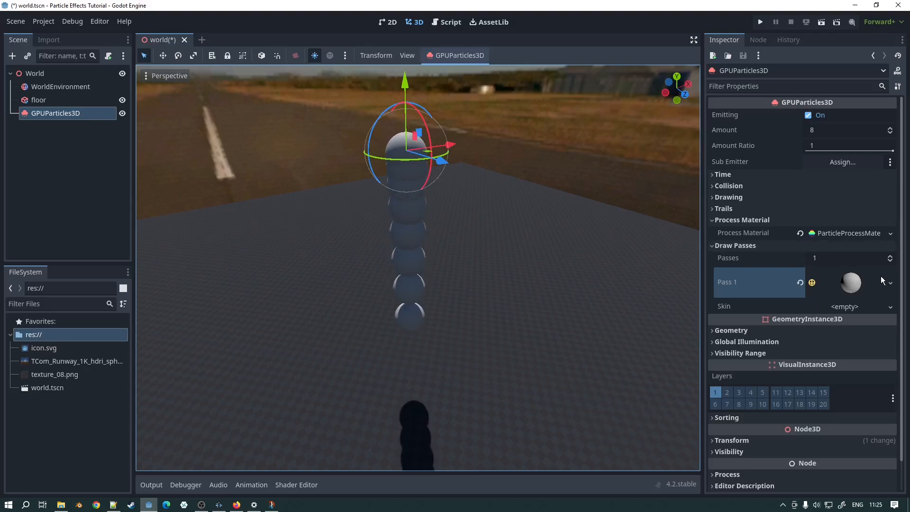
pyautogui.moveTo(660, 217); pyautogui.dragTo(436, 264, button='middle')
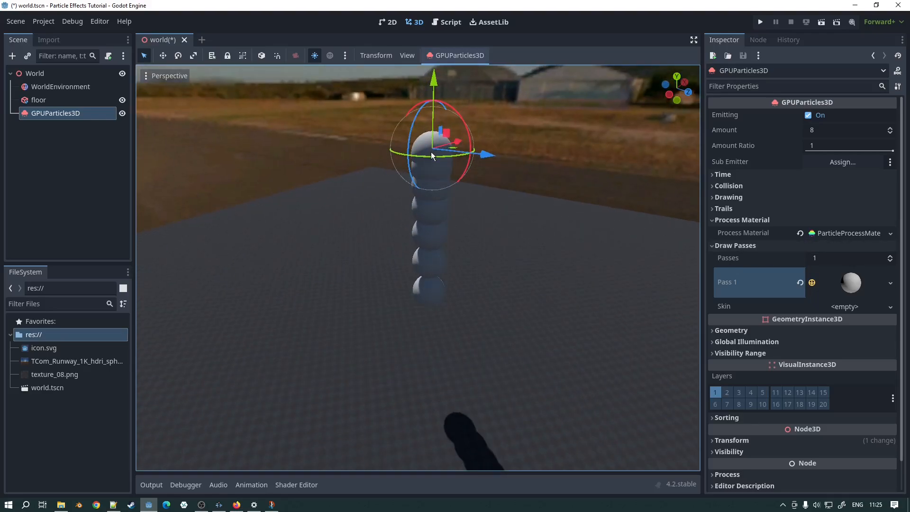
pyautogui.scroll(-2, 534, 157)
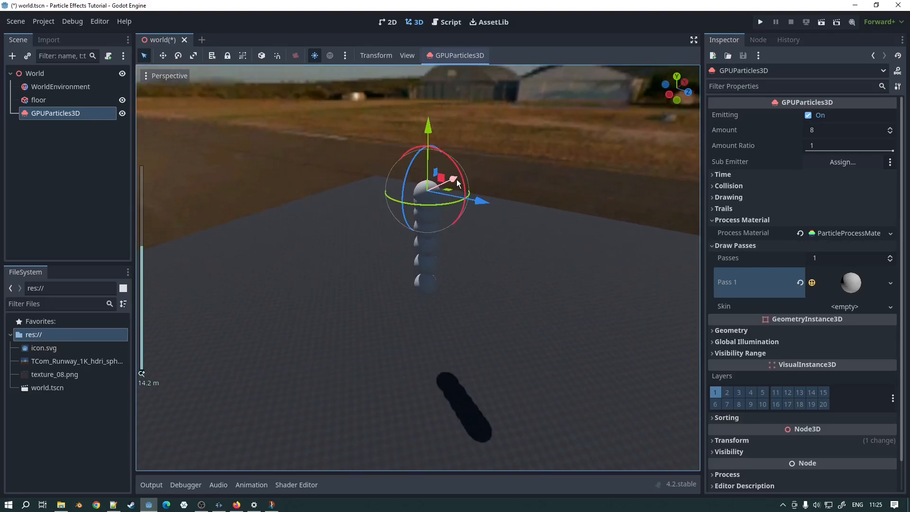
pyautogui.scroll(4, 457, 180)
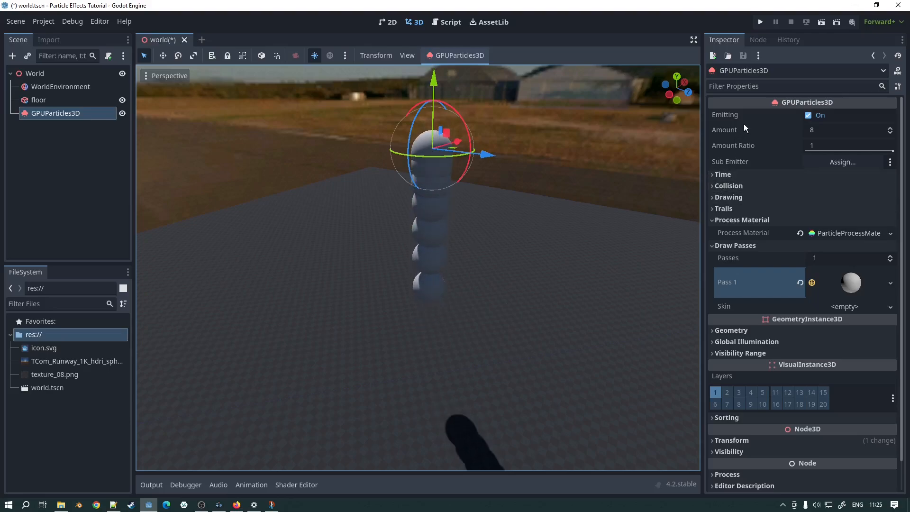
# Step: Turn the particle emission off and back on for the GPUParticles3D node
pyautogui.click(809, 116)
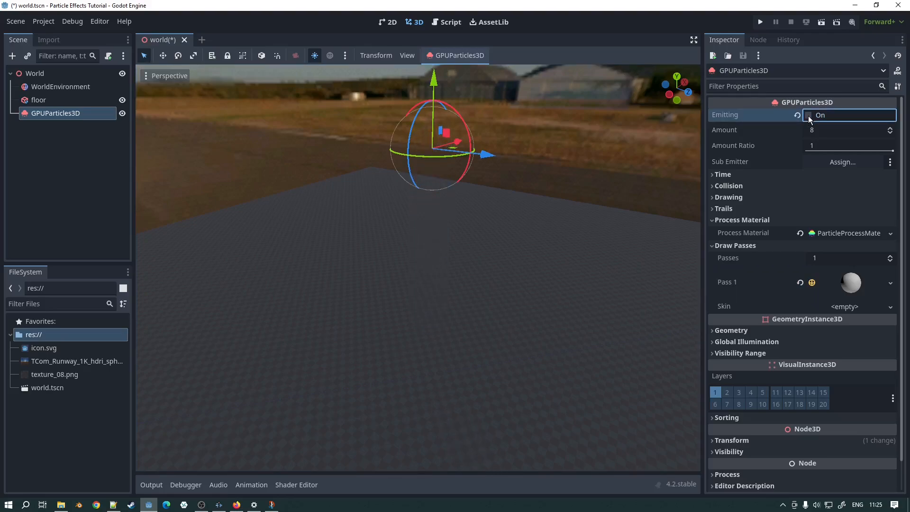
pyautogui.click(809, 116)
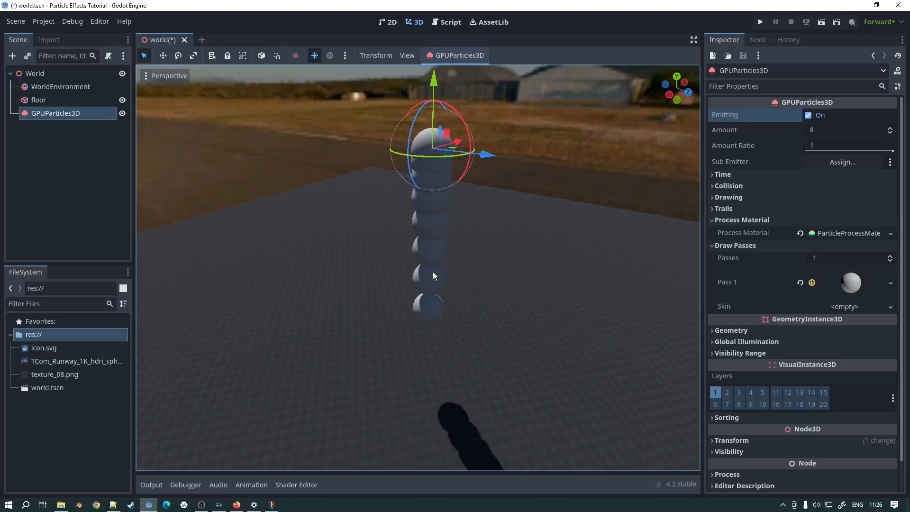
# Step: Lower the emitter's amount ratio to 0.4754 and reset it to the default value
pyautogui.click(739, 146)
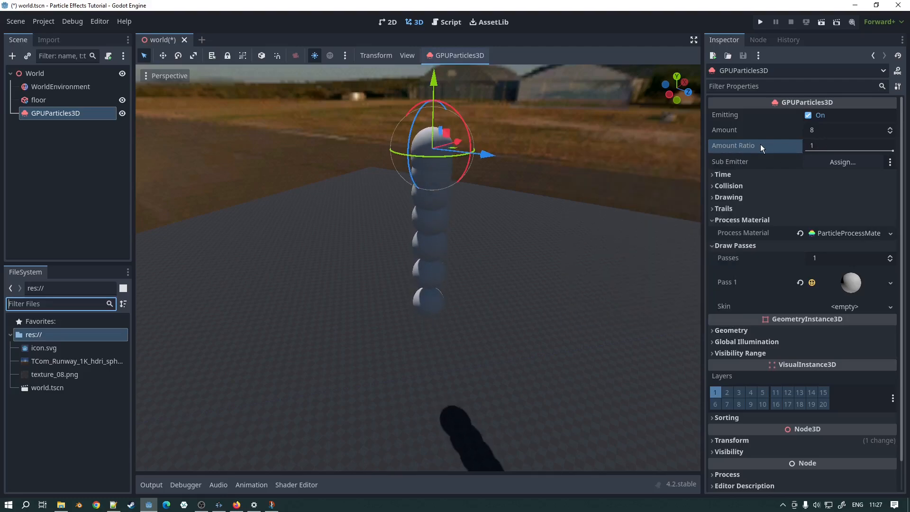
pyautogui.moveTo(741, 146)
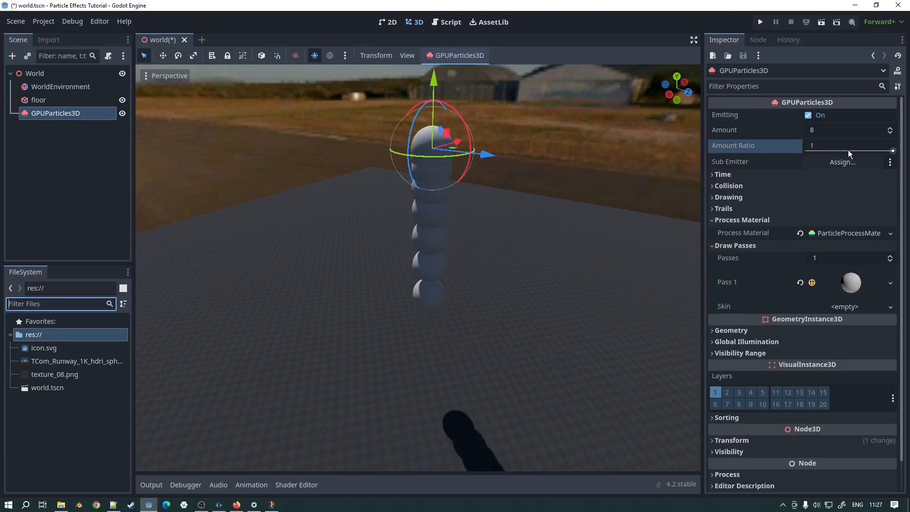
pyautogui.moveTo(892, 151); pyautogui.dragTo(848, 157)
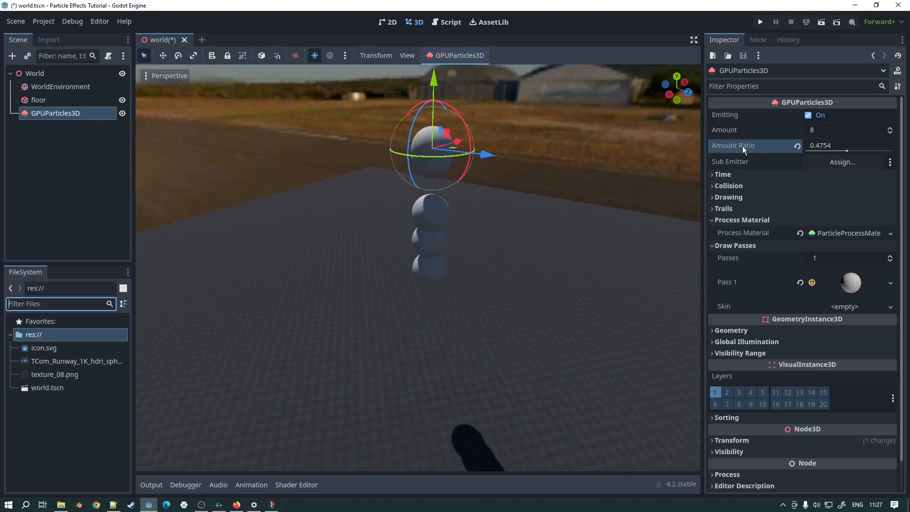
pyautogui.moveTo(798, 144)
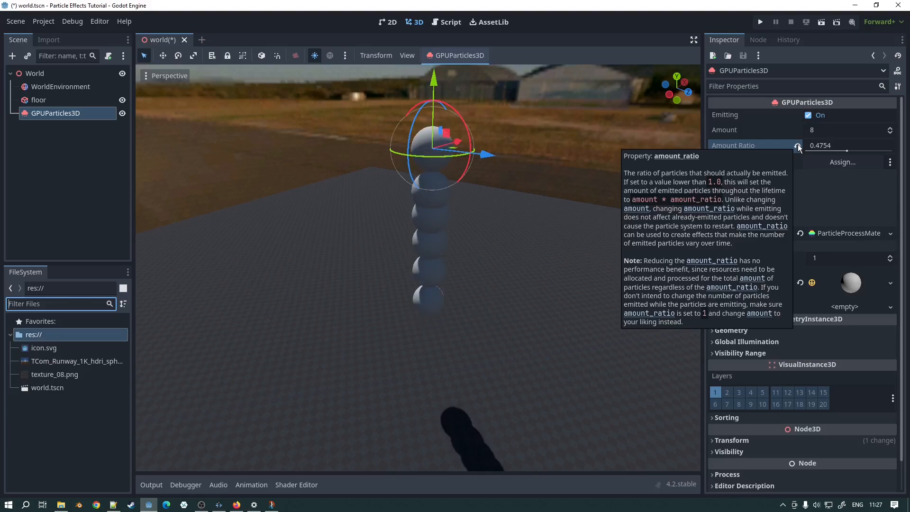
pyautogui.click(798, 146)
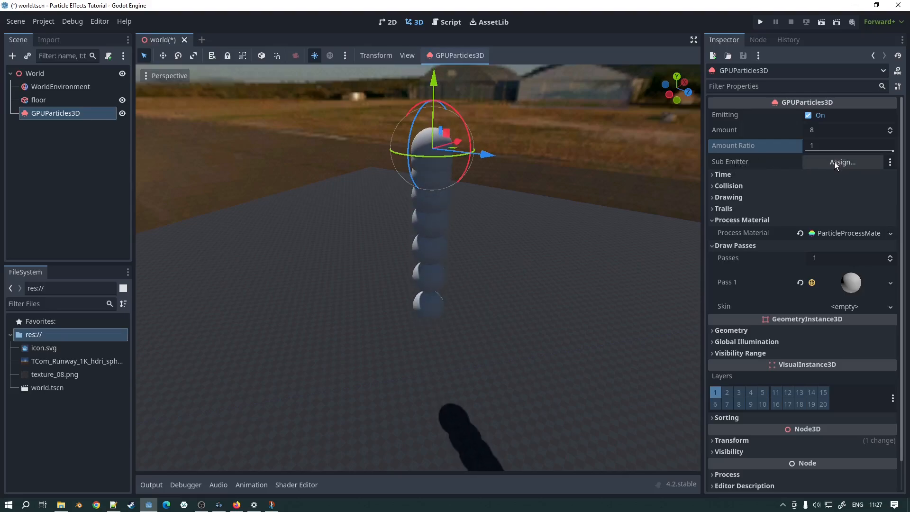
pyautogui.moveTo(755, 166)
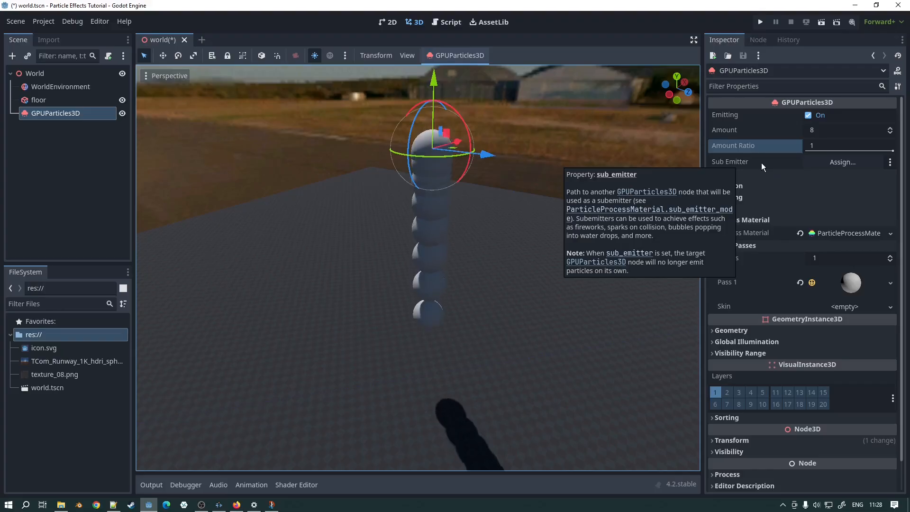
pyautogui.click(754, 160)
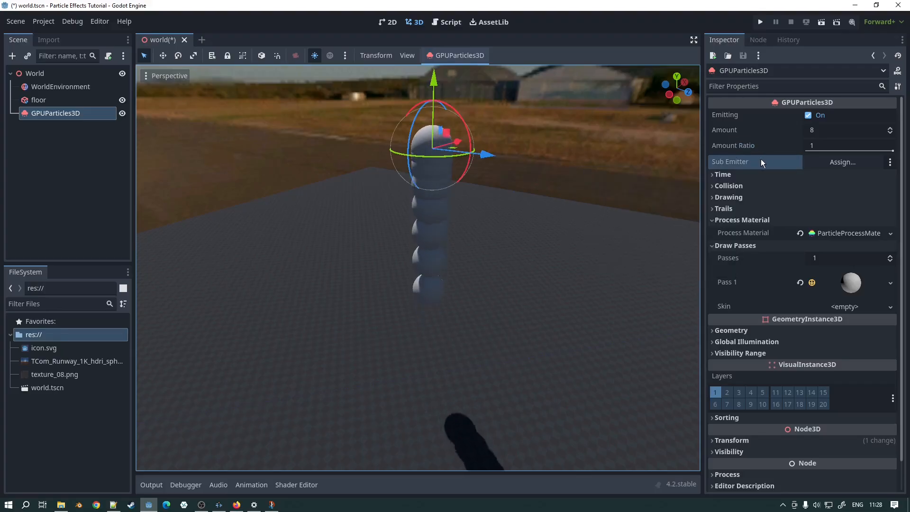
pyautogui.moveTo(757, 161)
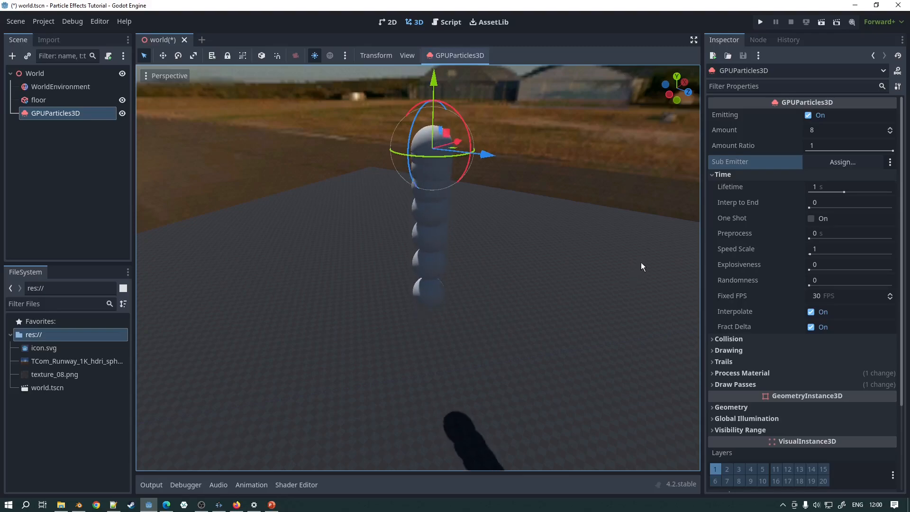
# Step: Set the particle lifetime to 2 seconds in the emitter's time properties
pyautogui.moveTo(734, 187)
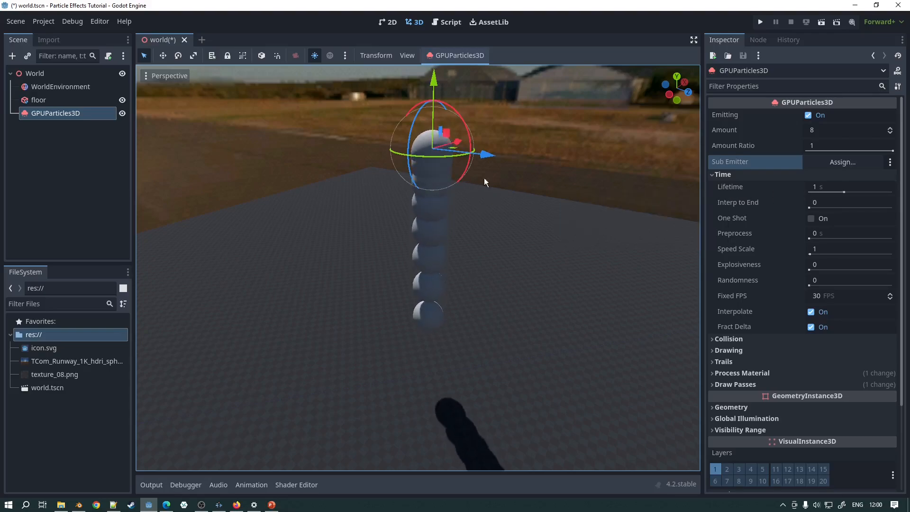
pyautogui.click(815, 186)
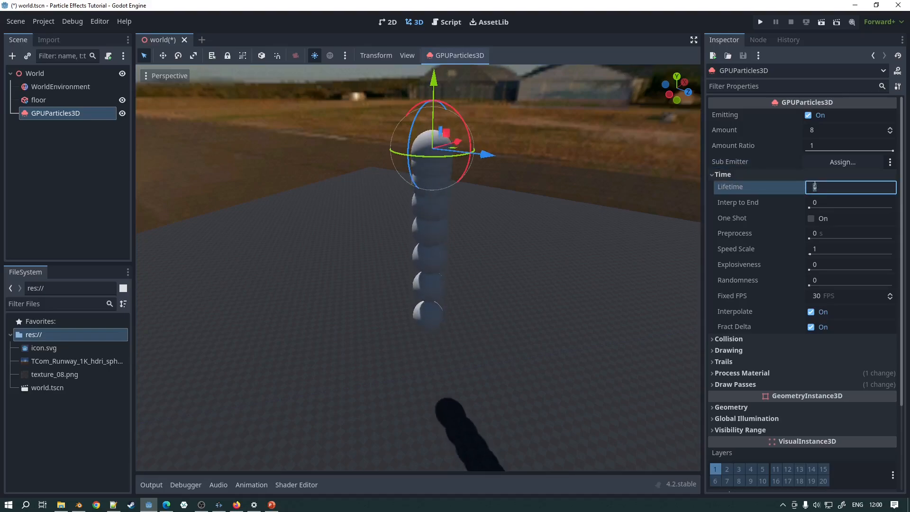
pyautogui.write('2')
pyautogui.press('Return')
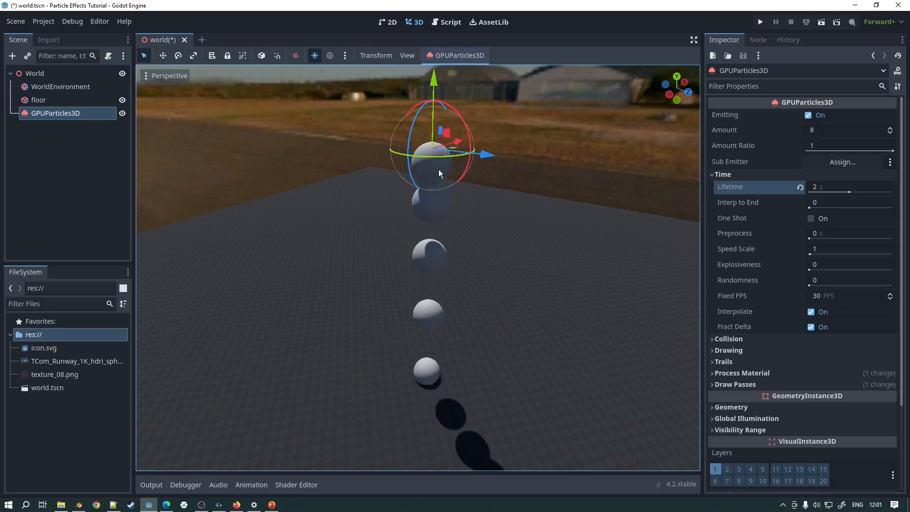
# Step: Raise the particle emitter further along the Y axis, well above the floor
pyautogui.scroll(-5, 439, 169)
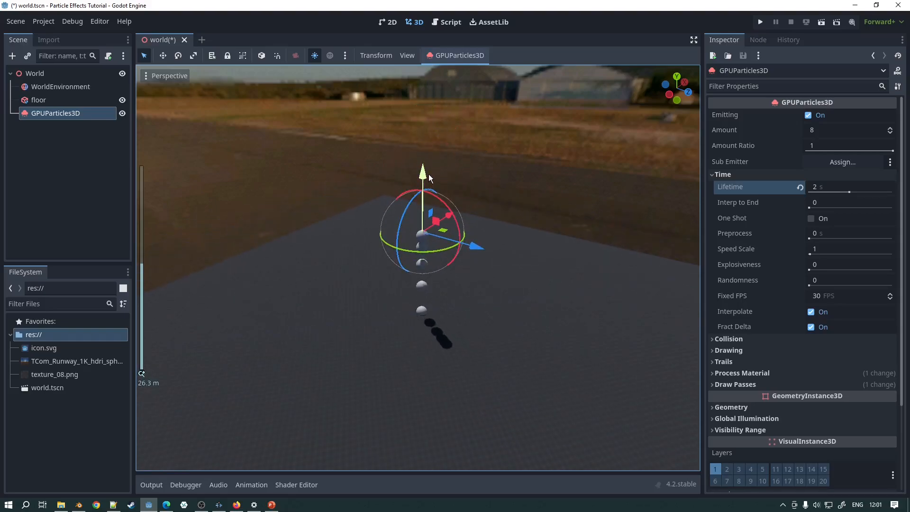
pyautogui.moveTo(430, 178); pyautogui.dragTo(436, 76)
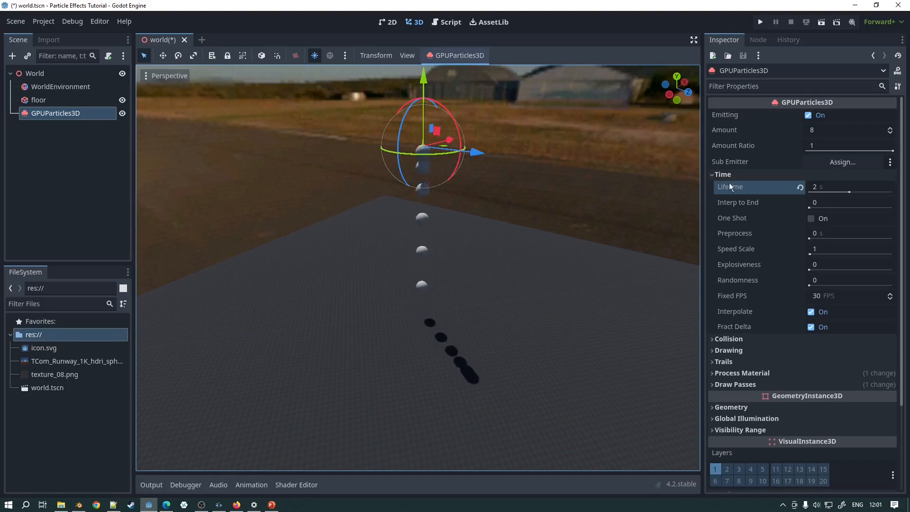
# Step: Shorten the particle lifetime to 0.5 seconds
pyautogui.click(830, 186)
pyautogui.write('0.5')
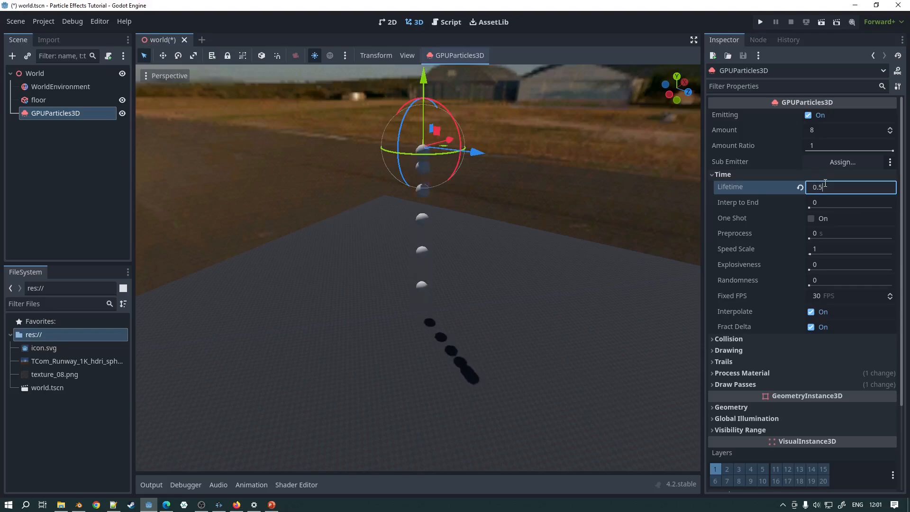
pyautogui.press('Return')
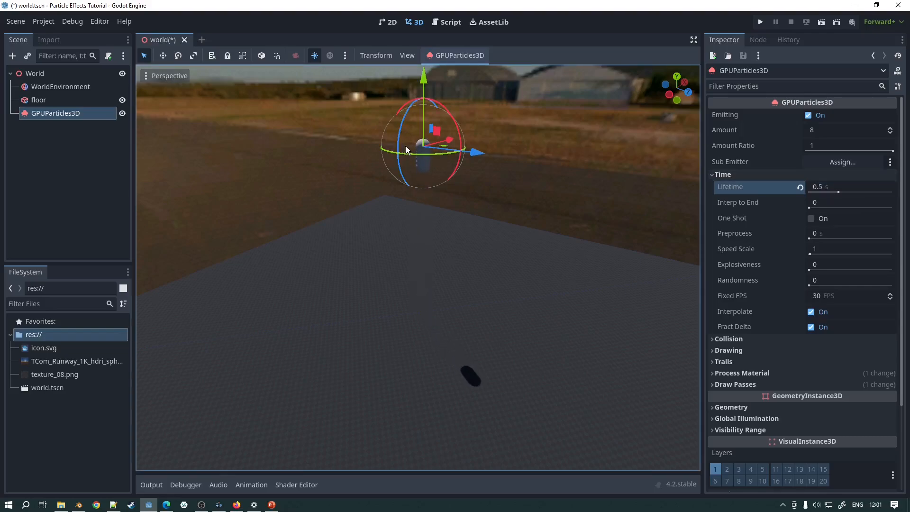
# Step: Set the emitter's particle amount to 4 and its lifetime to 1 second
pyautogui.click(816, 187)
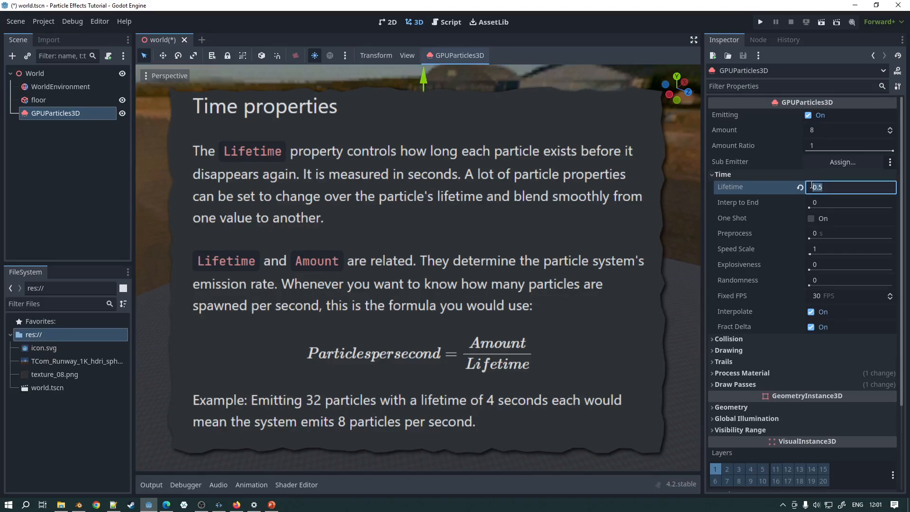
pyautogui.click(812, 130)
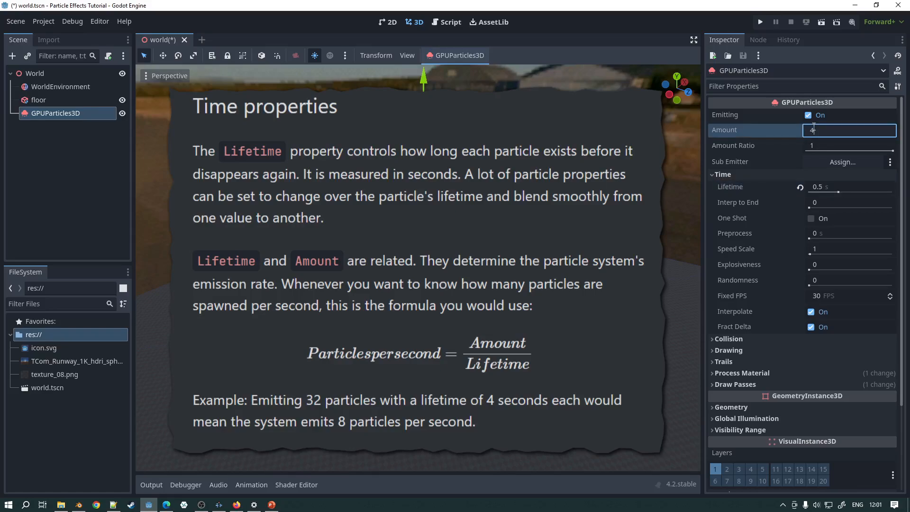
pyautogui.press('Return')
pyautogui.click(819, 186)
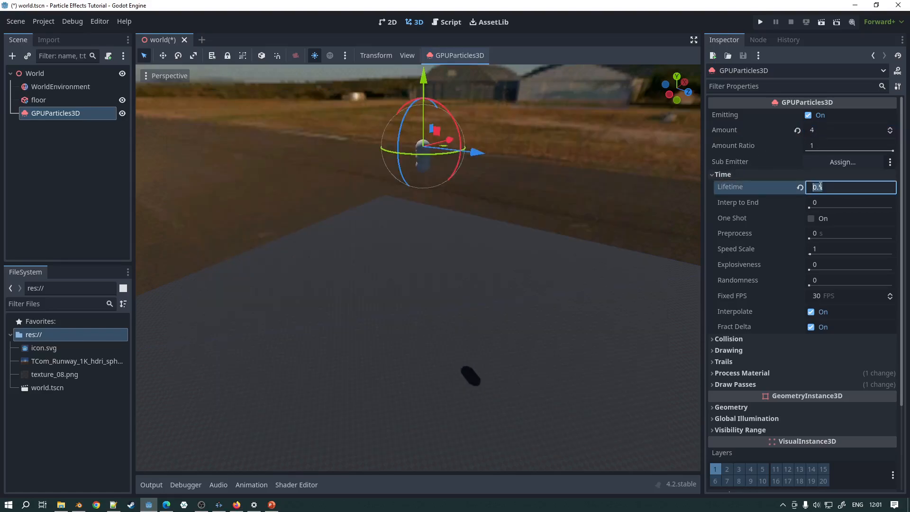
pyautogui.write('1')
pyautogui.press('Return')
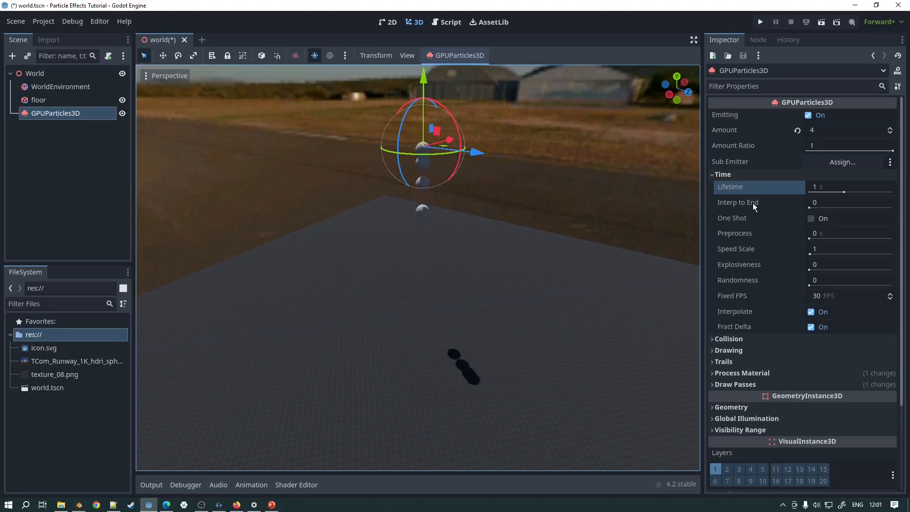
# Step: Try an Interp to End value of 1 on the emitter and reset it to the default
pyautogui.moveTo(753, 204)
pyautogui.moveTo(734, 201)
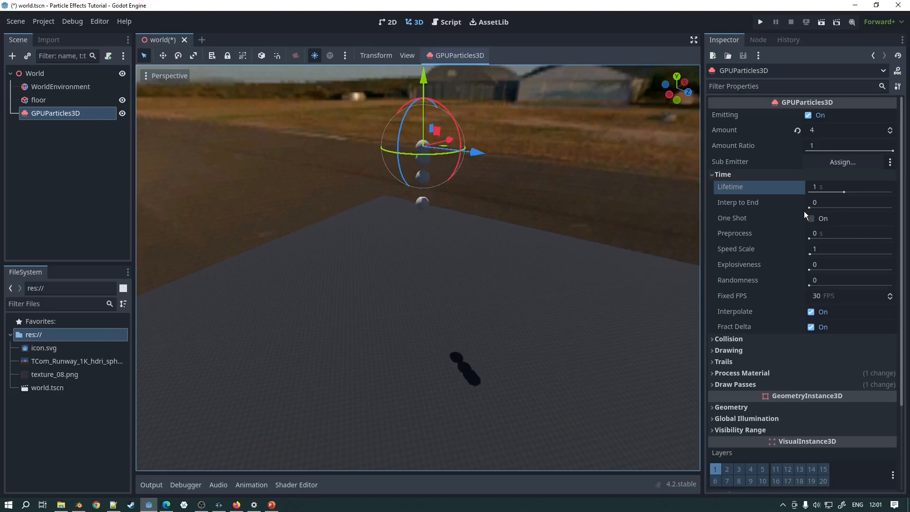
pyautogui.moveTo(860, 202); pyautogui.dragTo(890, 207)
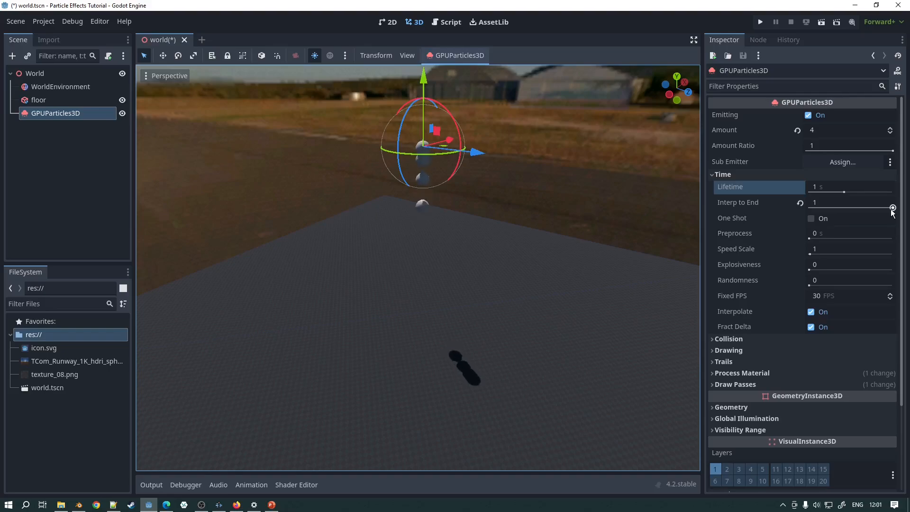
pyautogui.moveTo(892, 213)
pyautogui.mouseDown()
pyautogui.moveTo(845, 207)
pyautogui.moveTo(888, 206)
pyautogui.moveTo(875, 213)
pyautogui.mouseUp()
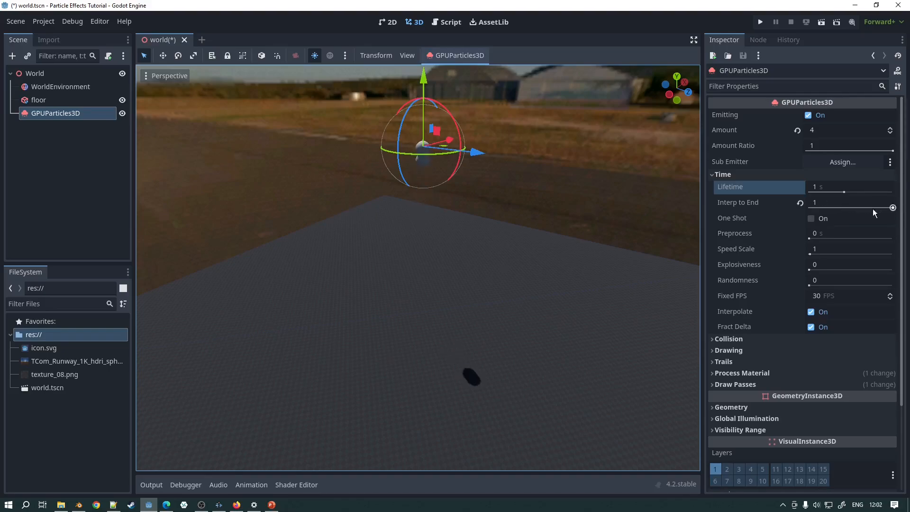
pyautogui.click(801, 202)
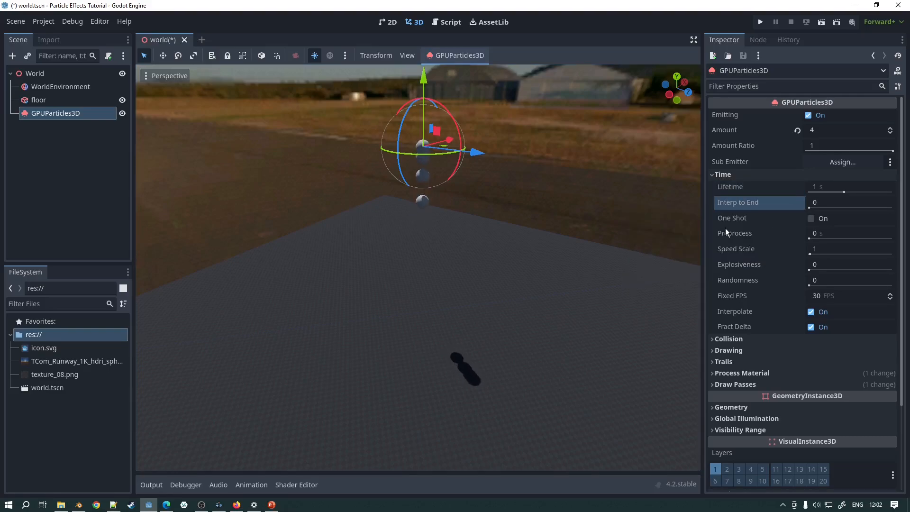
# Step: Enable One Shot and trigger a single emission cycle with the particle amount set to 100
pyautogui.click(811, 218)
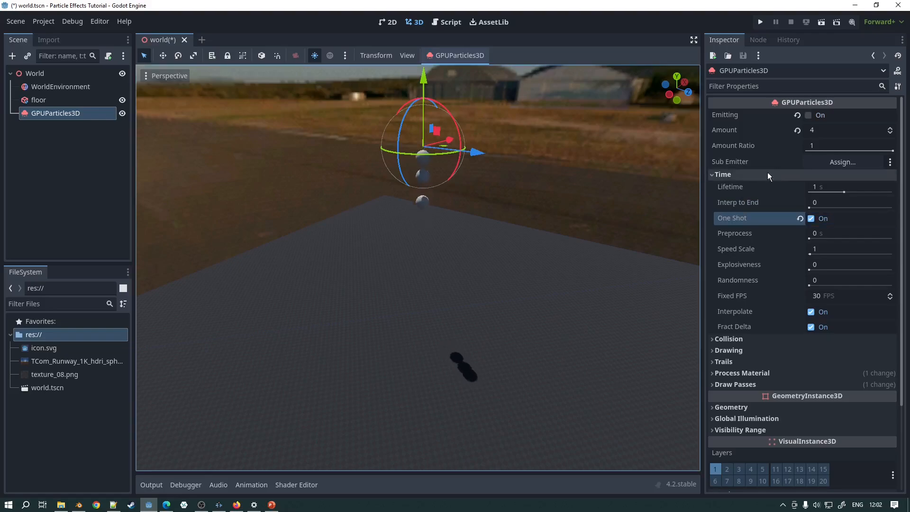
pyautogui.click(820, 129)
pyautogui.write('1')
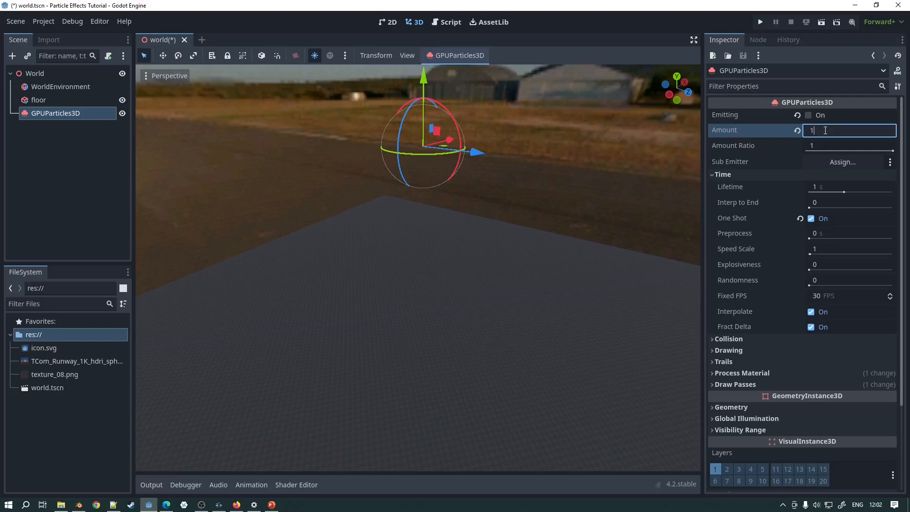
pyautogui.write('00')
pyautogui.press('Return')
pyautogui.click(808, 115)
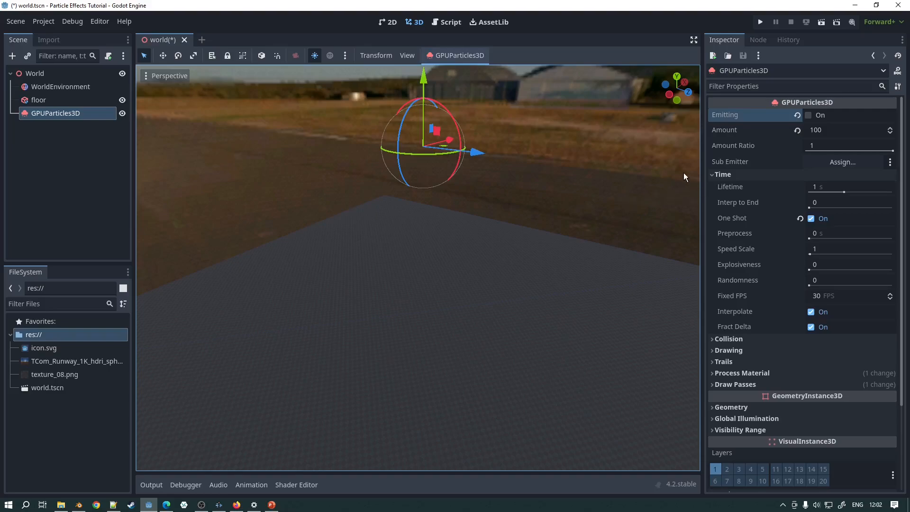
# Step: Disable One Shot and resume continuous emission with an amount of 4 particles
pyautogui.click(812, 218)
pyautogui.click(815, 132)
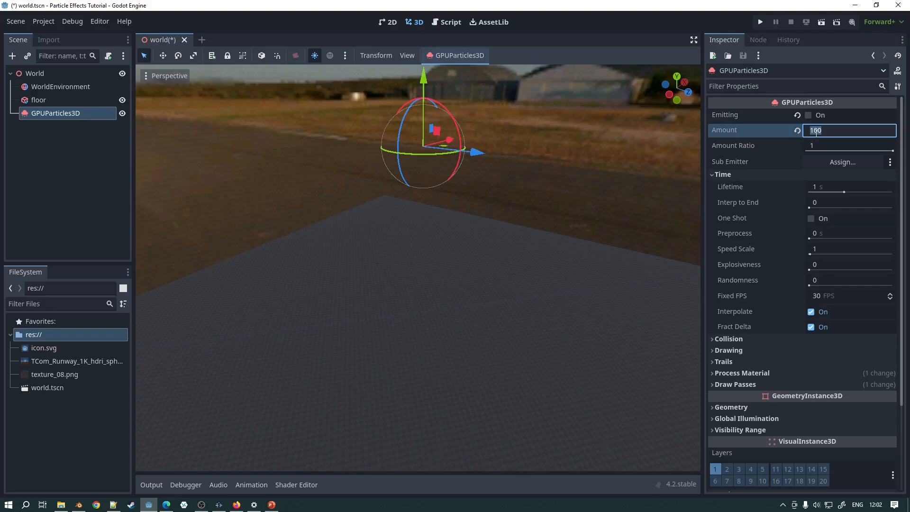
pyautogui.write('4')
pyautogui.click(808, 115)
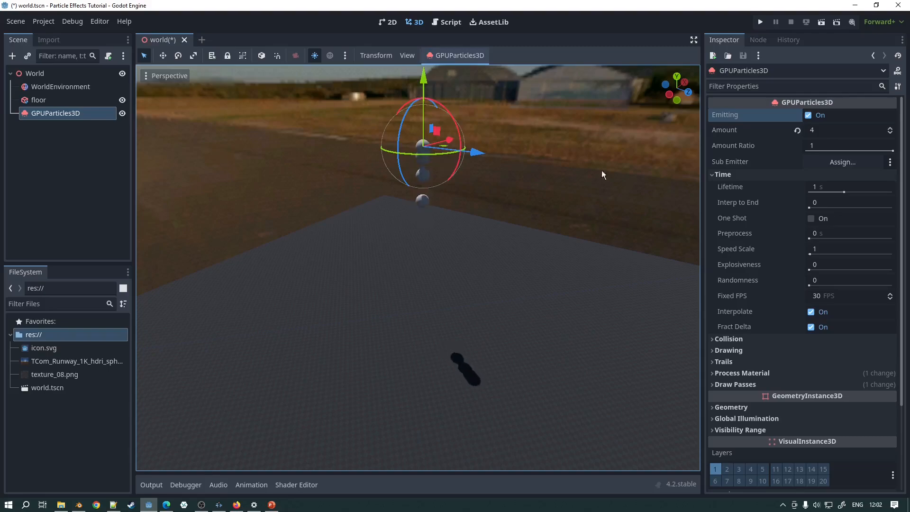
# Step: Toggle the emission off and on twice to watch how the particle stream starts up
pyautogui.click(808, 117)
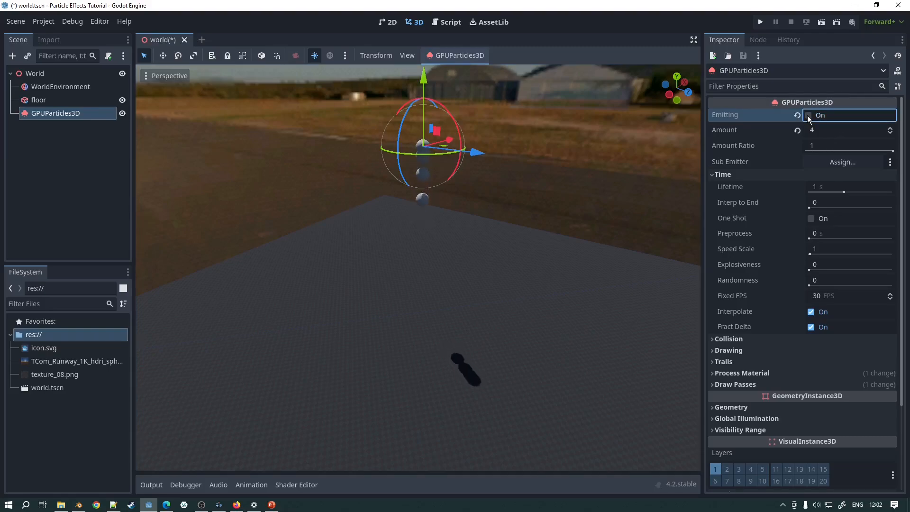
pyautogui.click(808, 116)
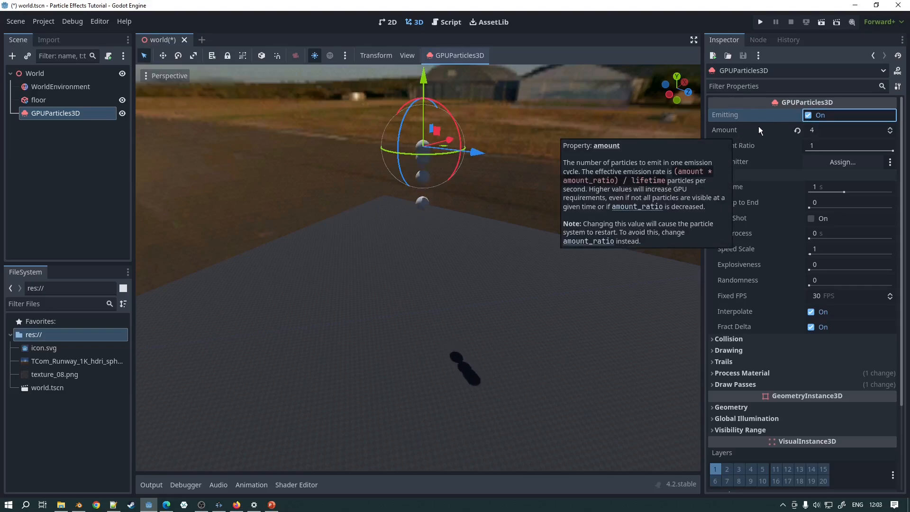
pyautogui.click(810, 116)
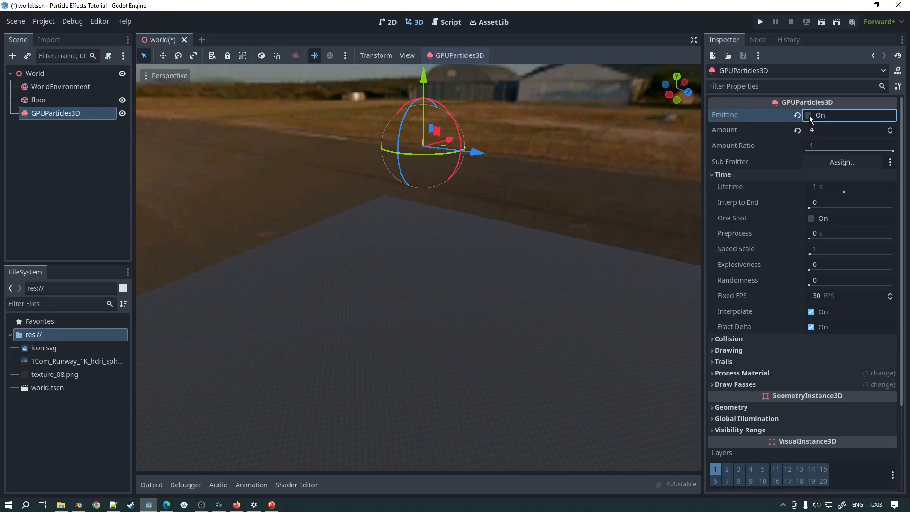
pyautogui.click(809, 116)
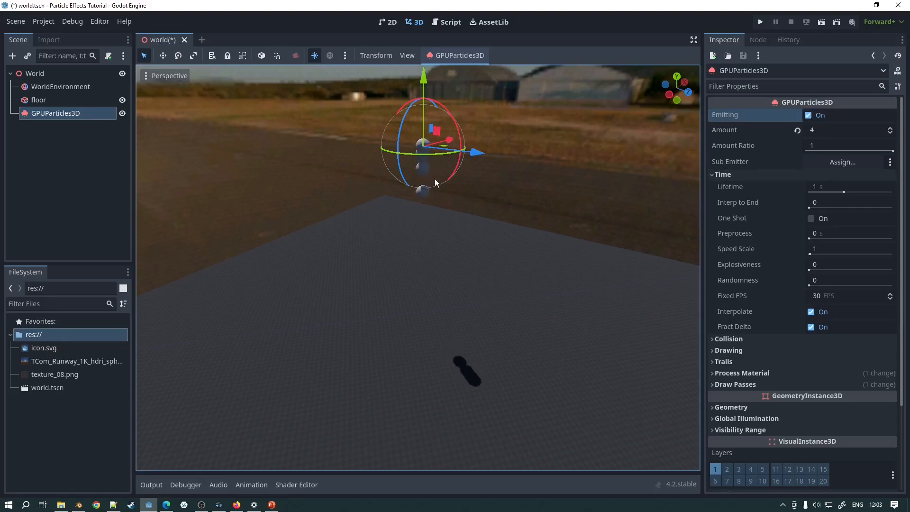
# Step: Set the emitter's Preprocess to 2 s and restart the emission twice to watch the stream start
pyautogui.click(813, 233)
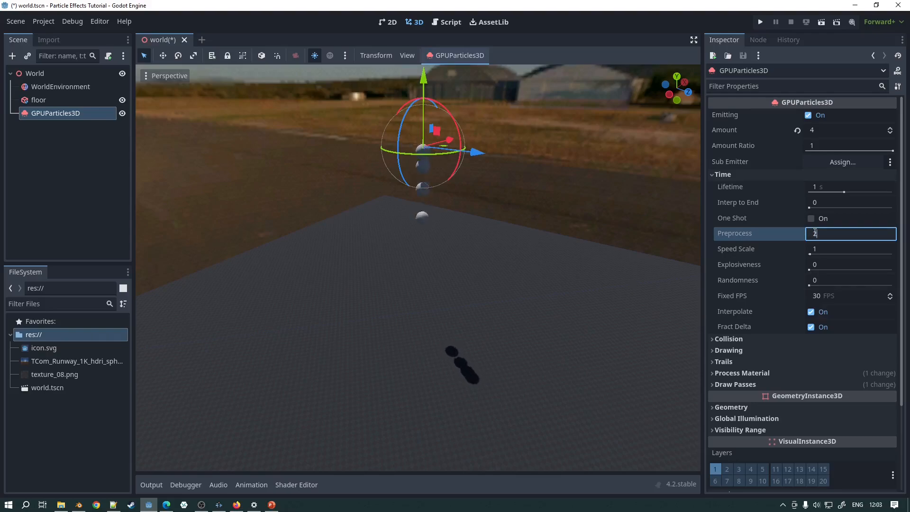
pyautogui.write('1')
pyautogui.press('Return')
pyautogui.write('2')
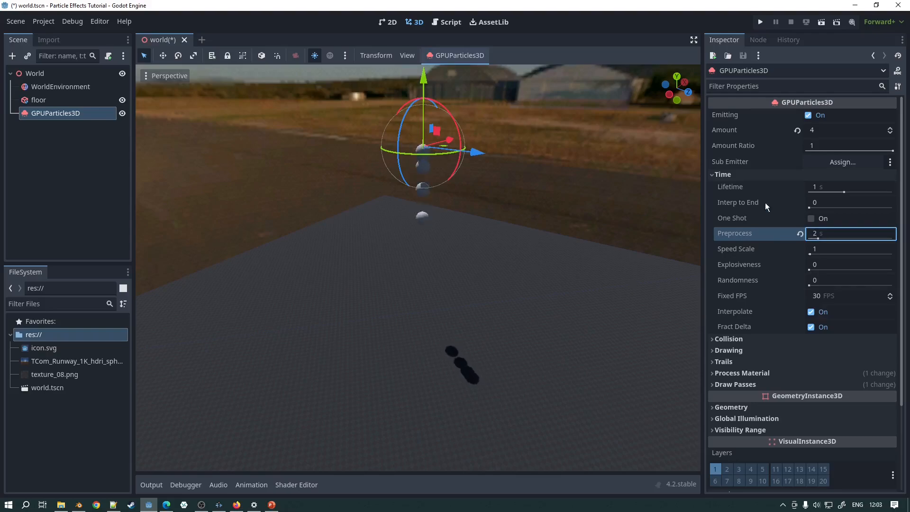
pyautogui.click(809, 115)
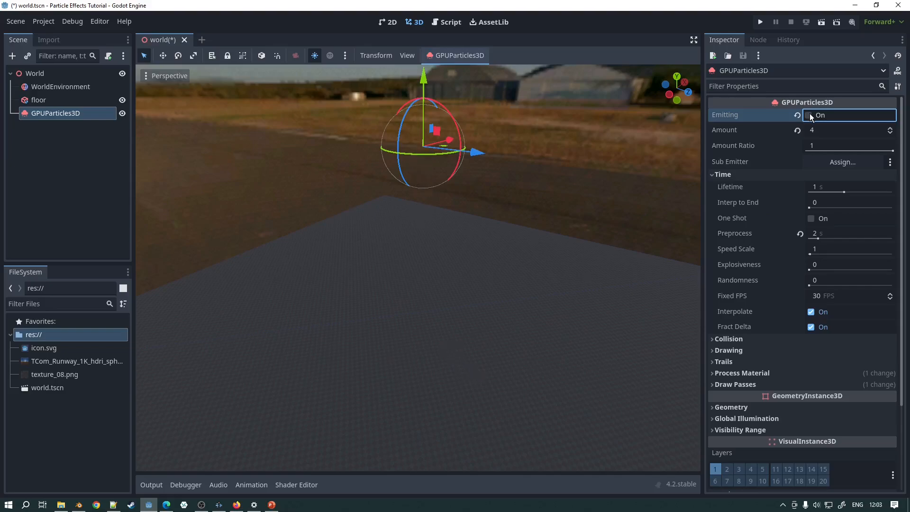
pyautogui.click(810, 115)
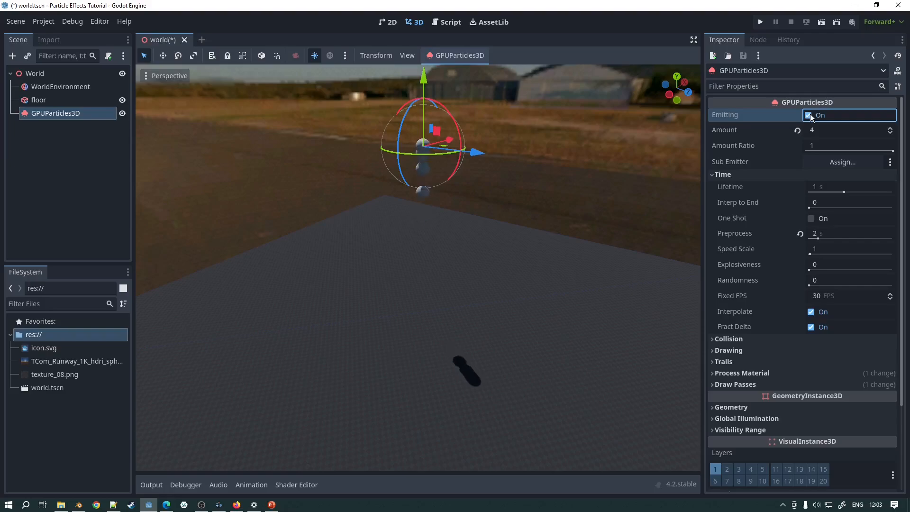
pyautogui.click(810, 115)
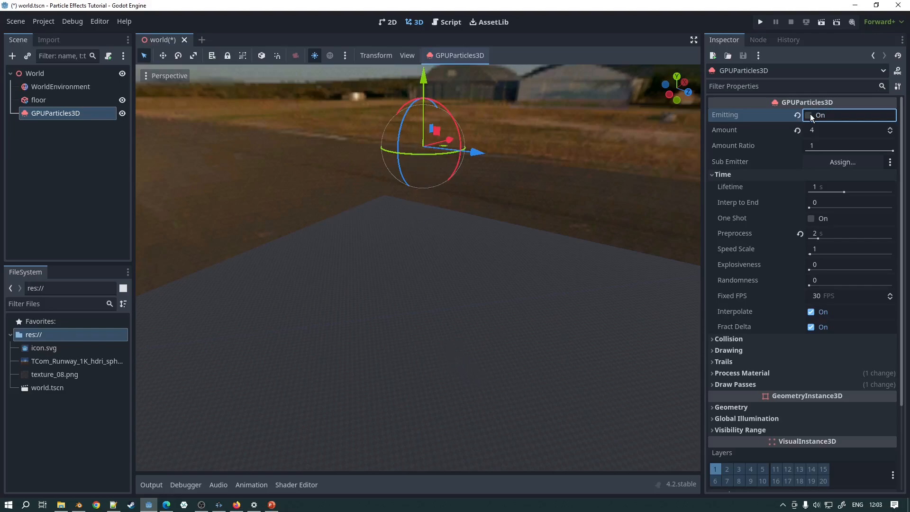
pyautogui.click(810, 116)
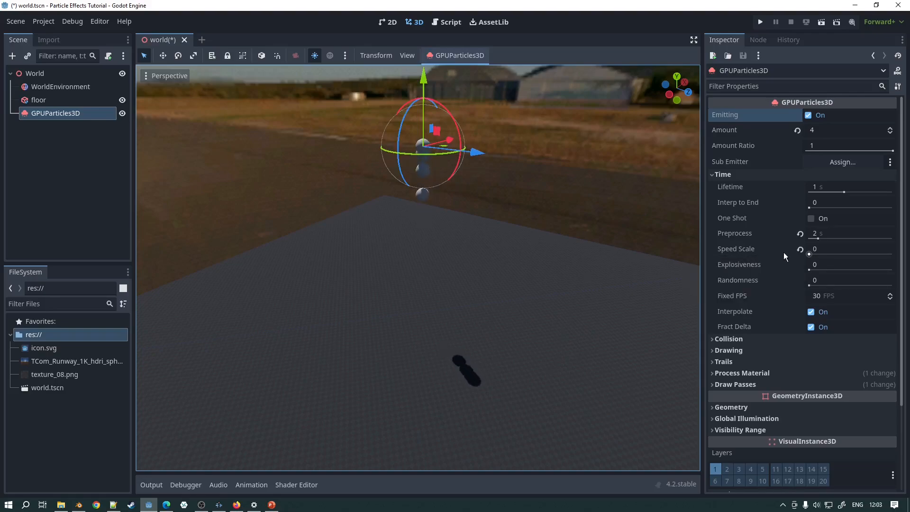
# Step: Try a Speed Scale of 0 and view the particles up close, try 2.53, and reset it to the default
pyautogui.moveTo(814, 254); pyautogui.dragTo(715, 254)
pyautogui.scroll(5, 434, 185)
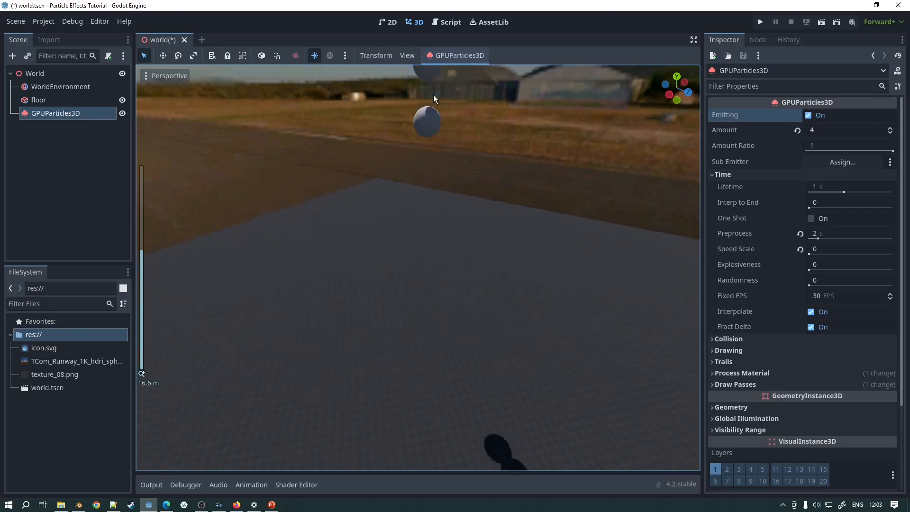
pyautogui.scroll(-5, 434, 95)
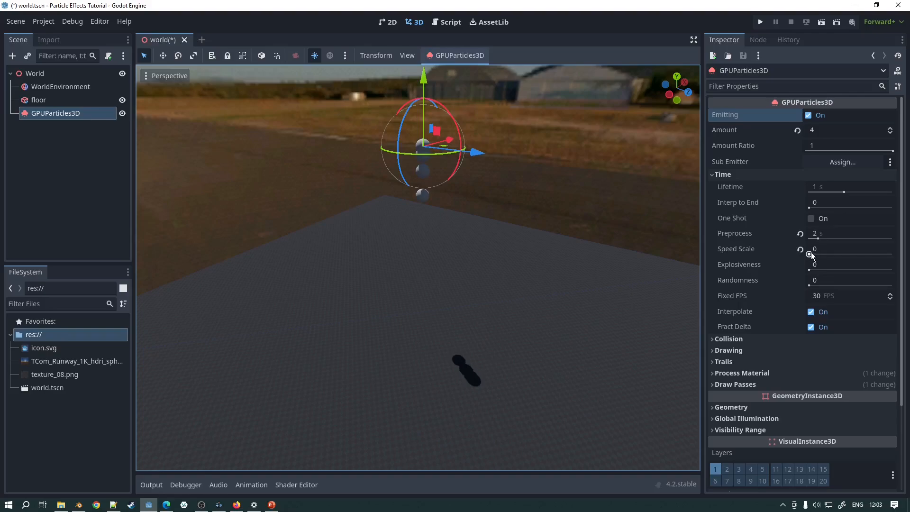
pyautogui.moveTo(809, 254); pyautogui.dragTo(811, 255)
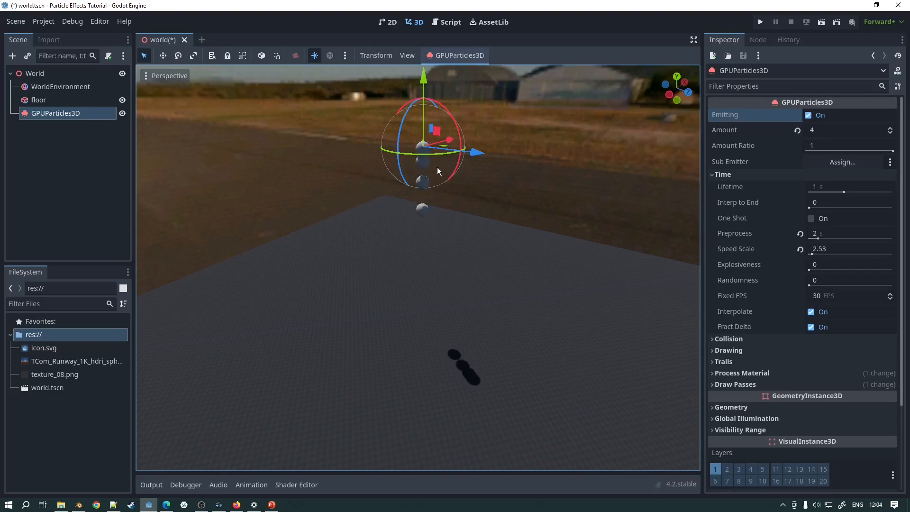
pyautogui.click(800, 249)
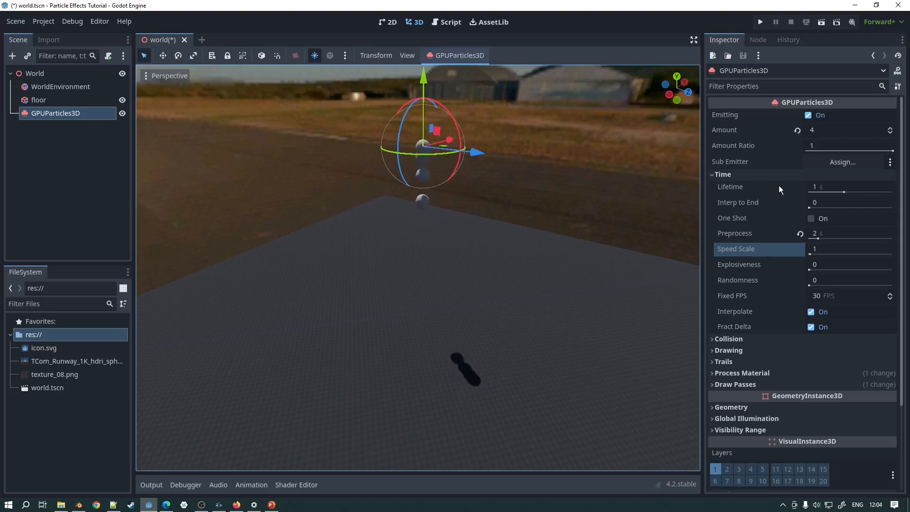
# Step: Set the particle Lifetime to 2 s
pyautogui.click(819, 187)
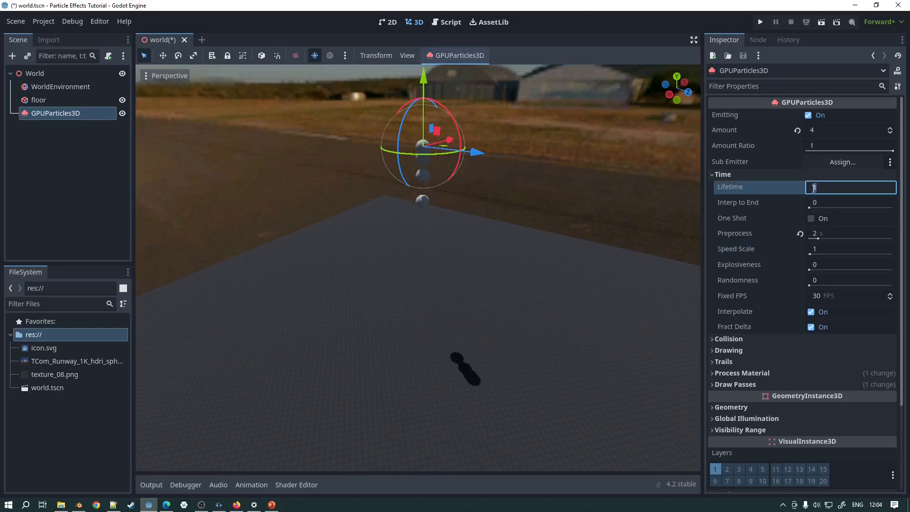
pyautogui.write('2')
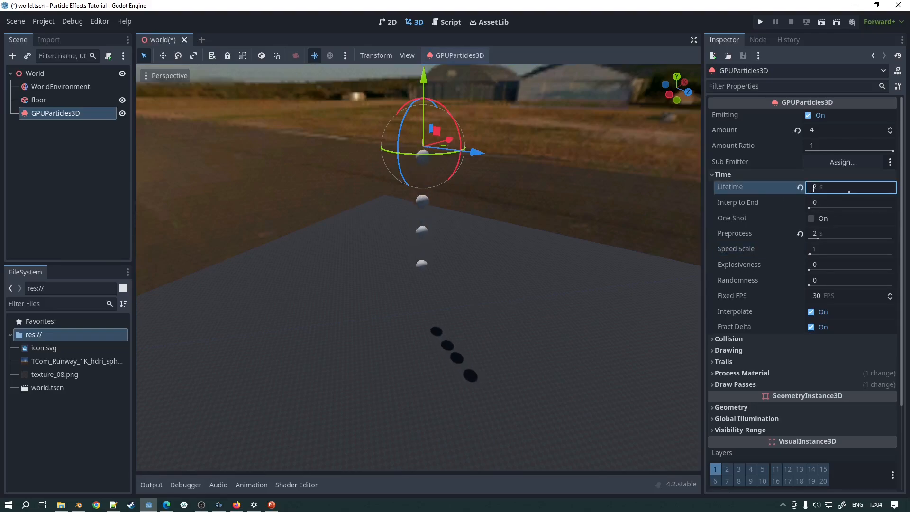
pyautogui.press('Return')
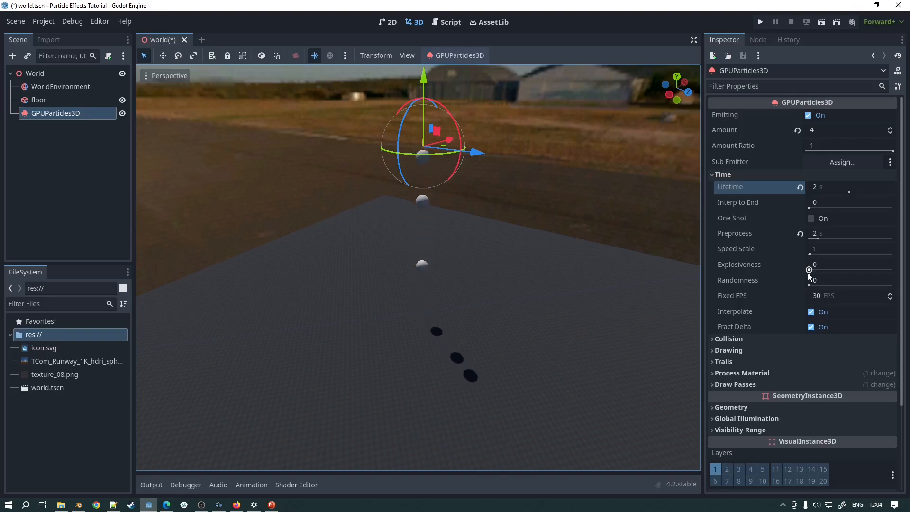
# Step: Try an Explosiveness of 0.4 and raise it to 0.5 on the emitter
pyautogui.moveTo(810, 270); pyautogui.dragTo(843, 268)
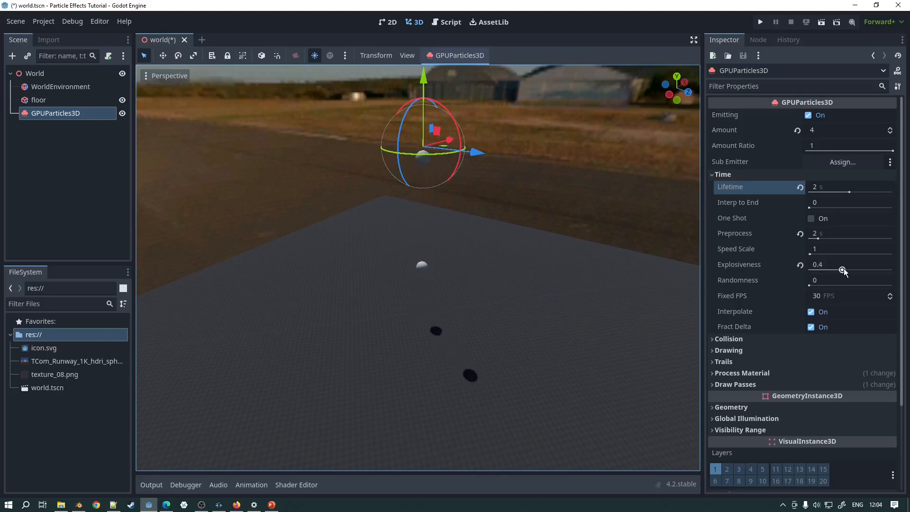
pyautogui.click(815, 264)
pyautogui.write('0.5')
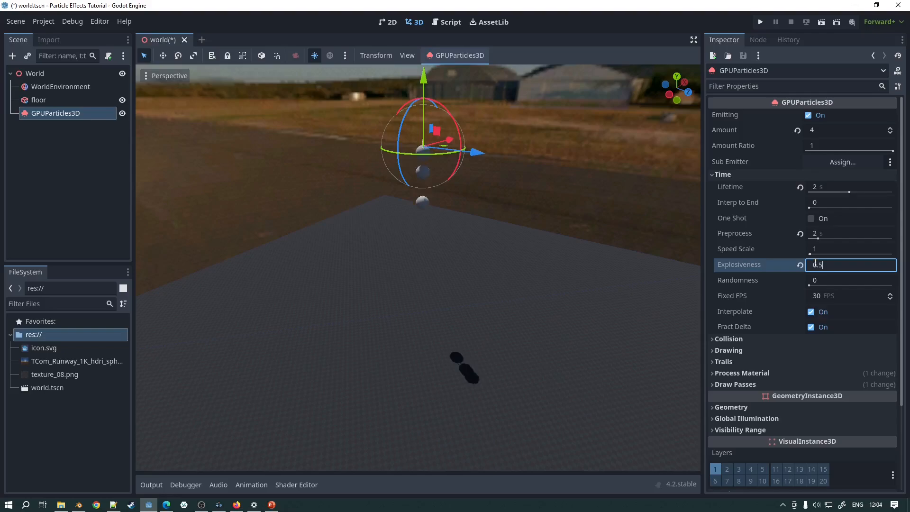
pyautogui.press('Return')
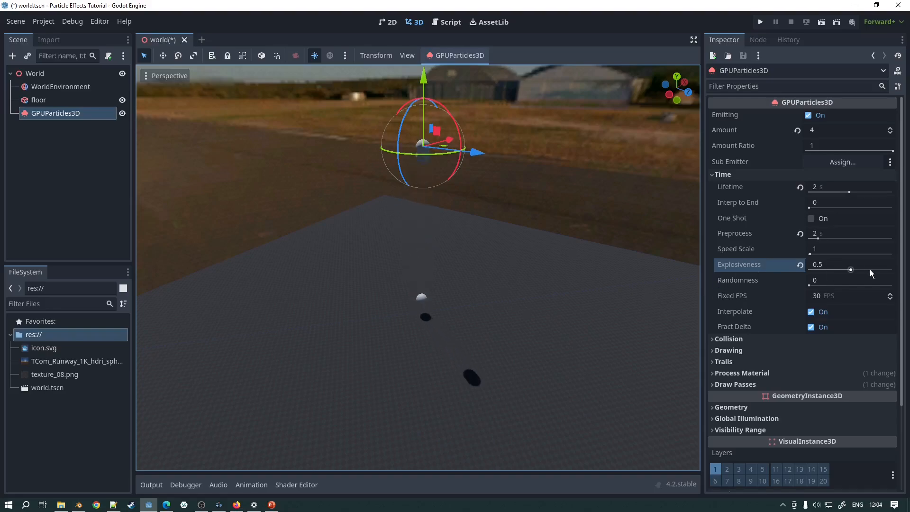
# Step: Try Explosiveness values of 1 and 0.8, and reset the property to its default
pyautogui.moveTo(851, 270); pyautogui.dragTo(895, 269)
pyautogui.click(874, 267)
pyautogui.write('0.')
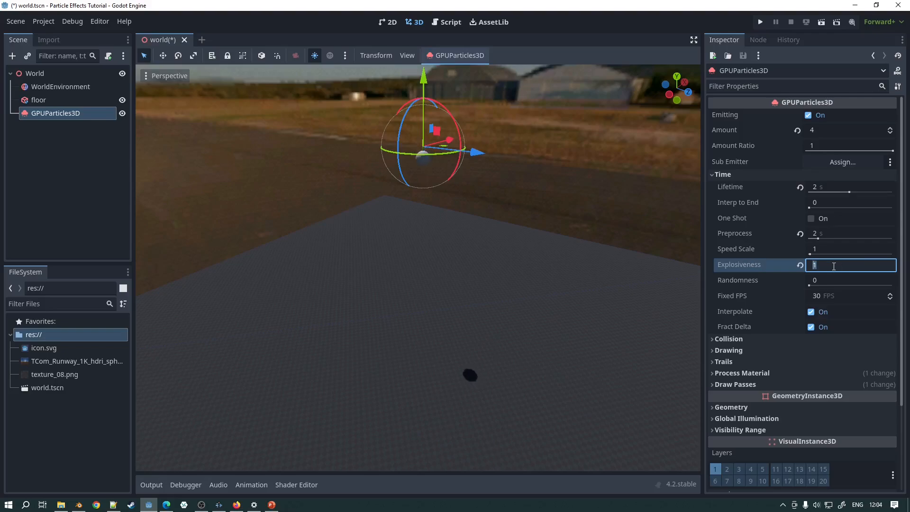
pyautogui.write('8')
pyautogui.press('Return')
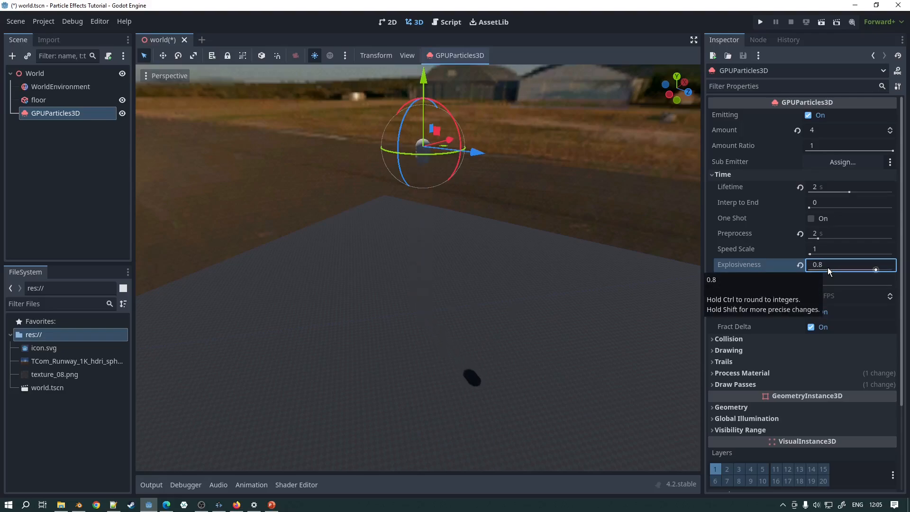
pyautogui.click(423, 216)
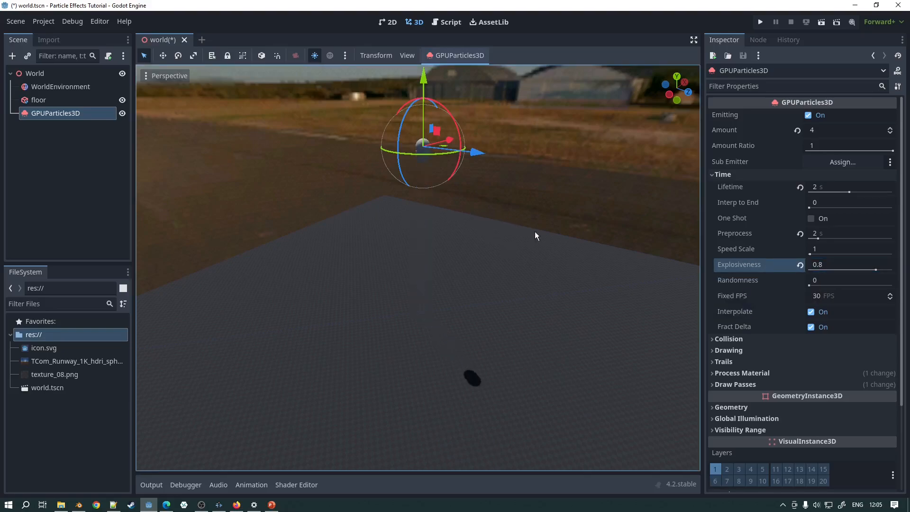
pyautogui.click(800, 265)
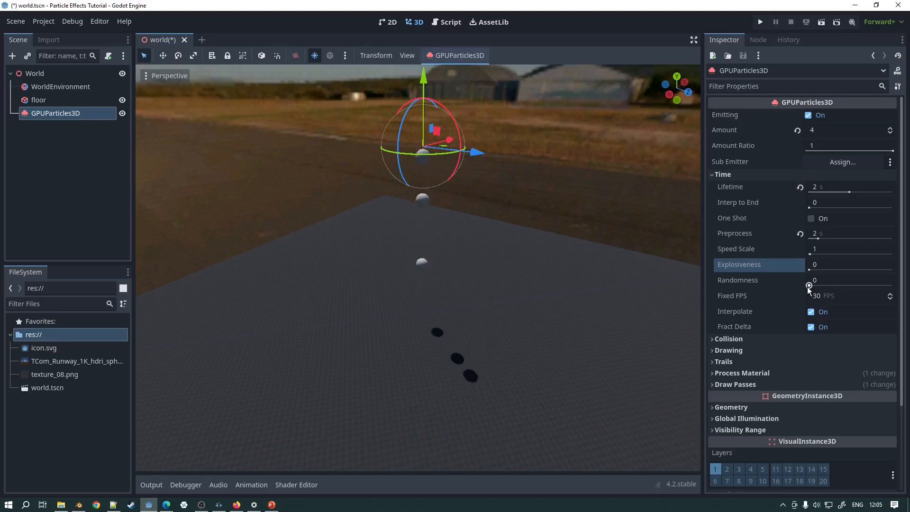
# Step: Try a Randomness of 1 on the emission timing and reduce it to 0.21
pyautogui.moveTo(809, 285); pyautogui.dragTo(860, 289)
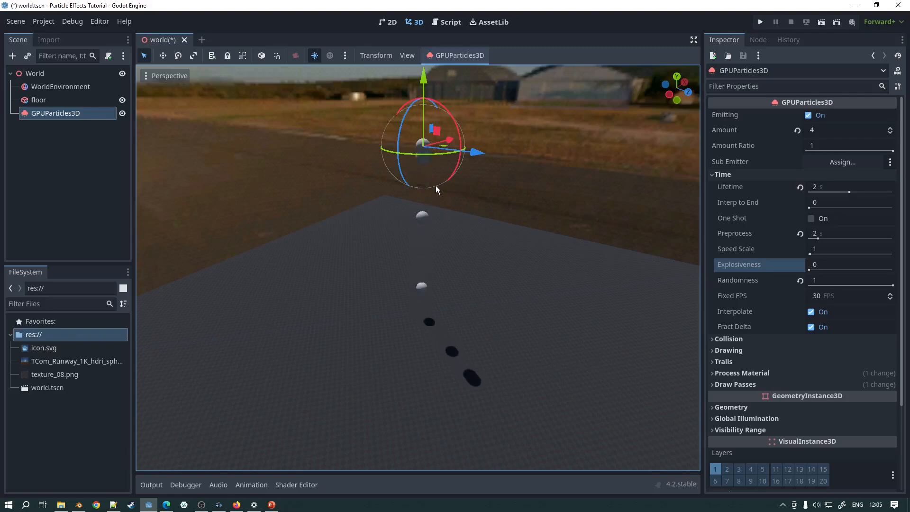
pyautogui.moveTo(887, 290); pyautogui.dragTo(842, 289)
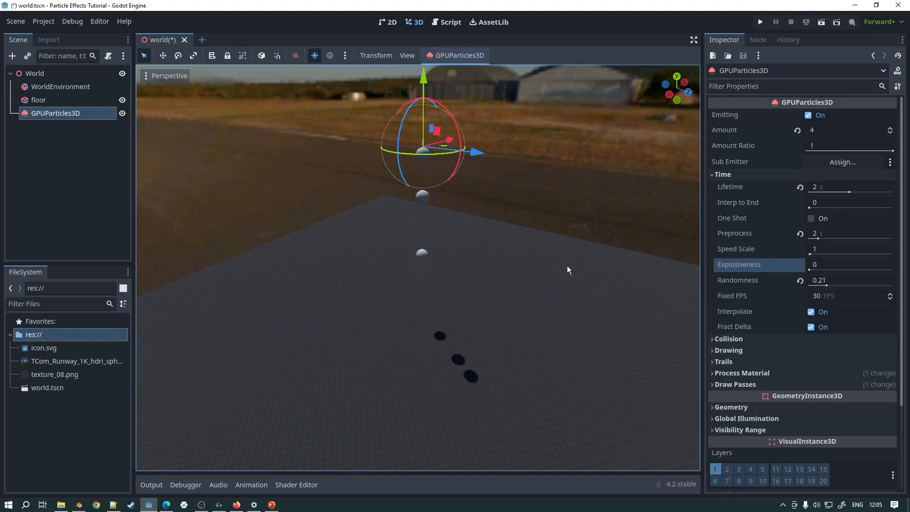
# Step: Disable Interpolate and Fract Delta and set the emitter's Fixed FPS to 15
pyautogui.click(817, 297)
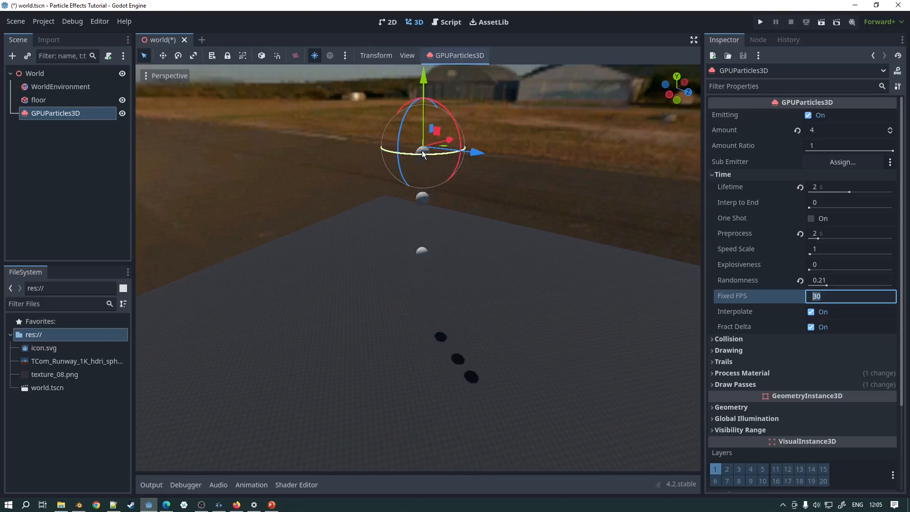
pyautogui.click(812, 312)
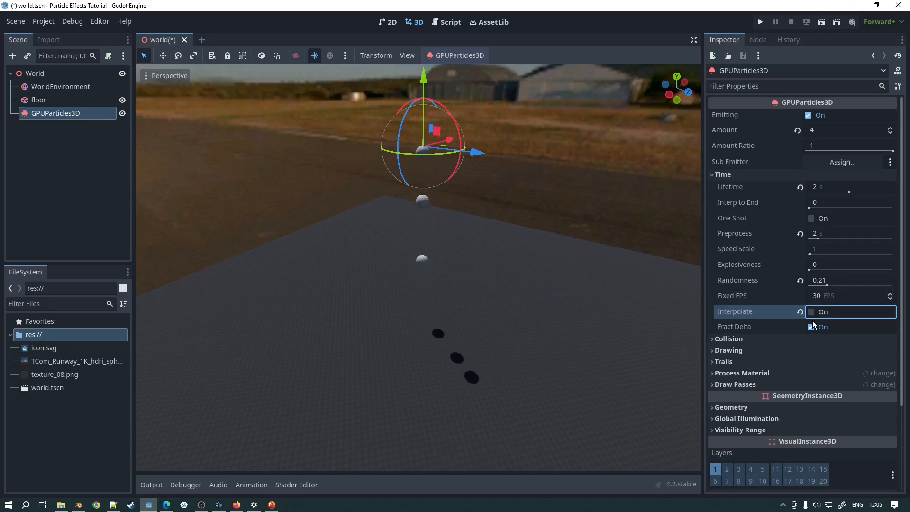
pyautogui.click(811, 328)
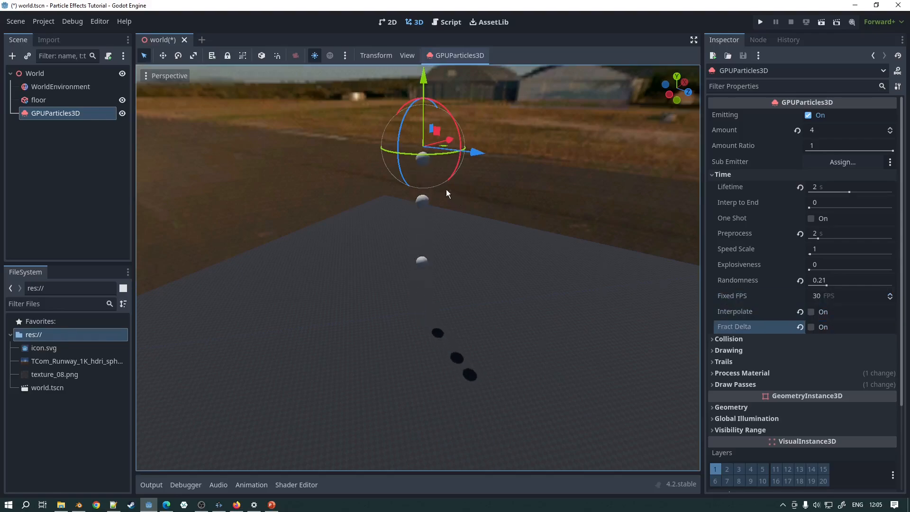
pyautogui.click(836, 296)
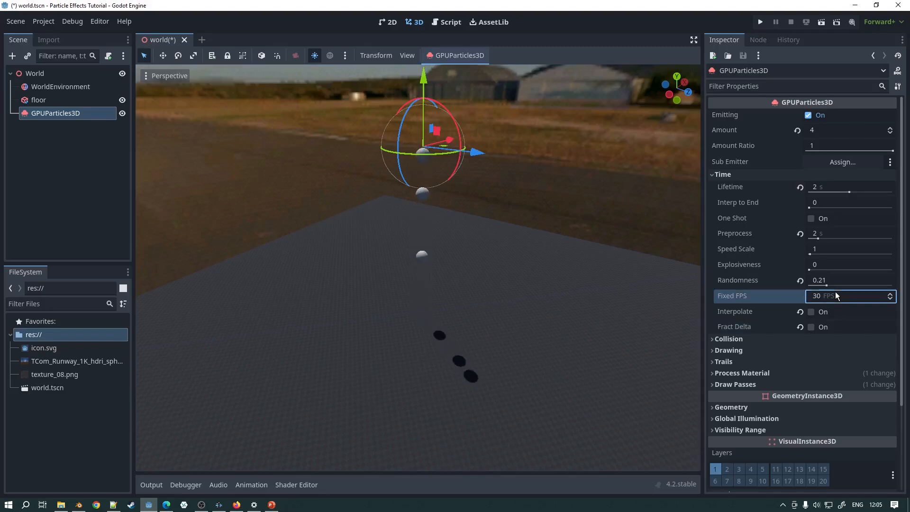
pyautogui.write('15')
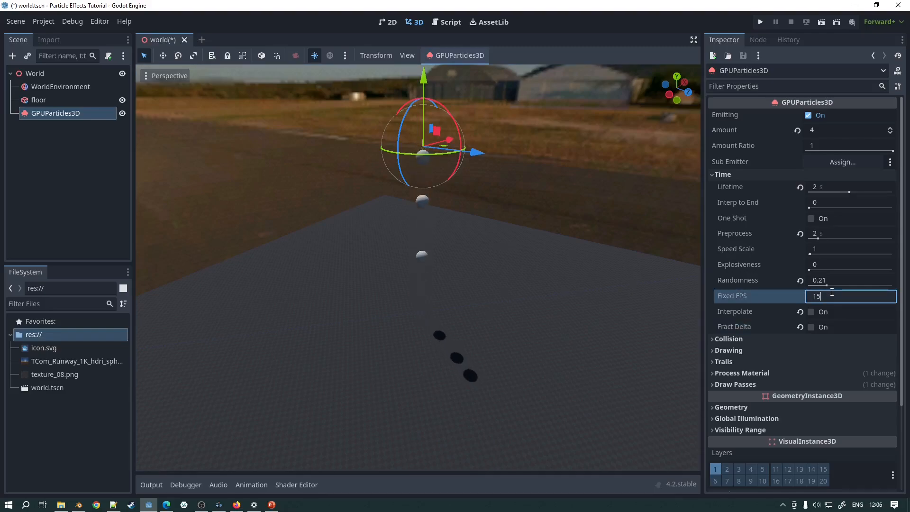
pyautogui.press('Return')
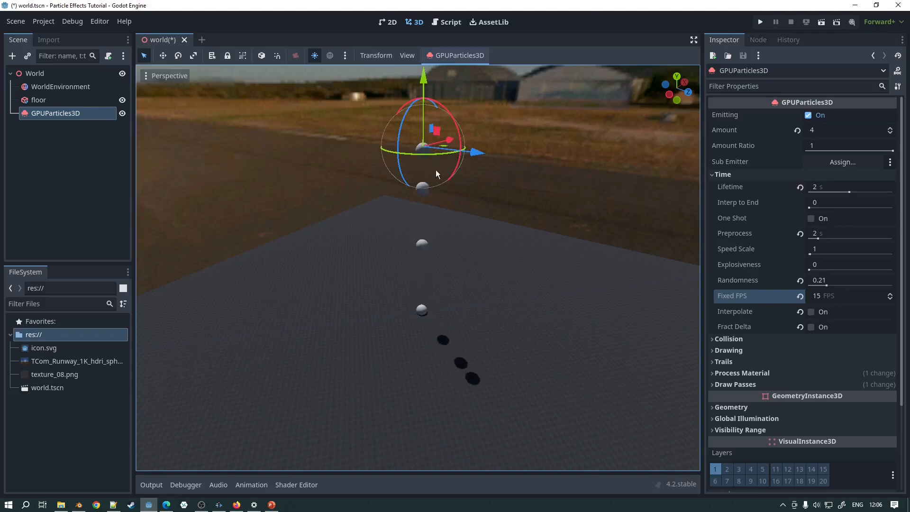
# Step: Enable Interpolate, read its property description, and enable Fract Delta again
pyautogui.click(811, 312)
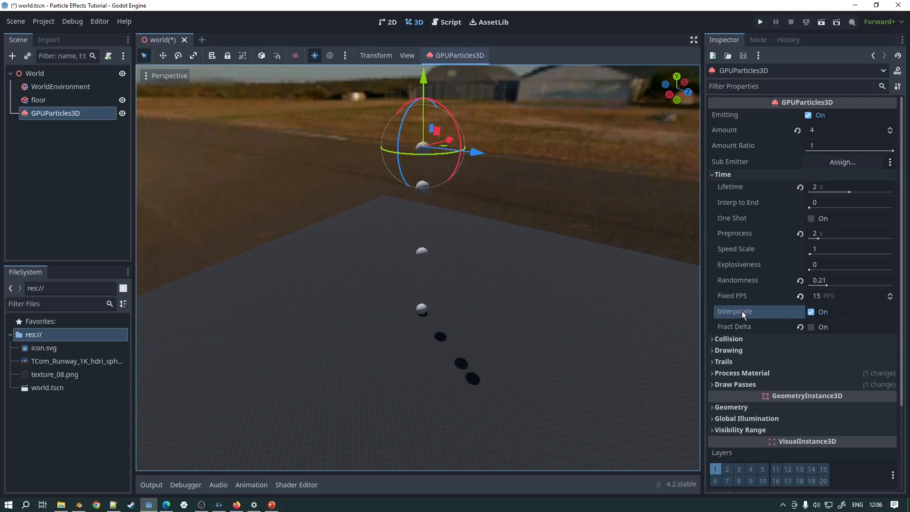
pyautogui.moveTo(742, 311)
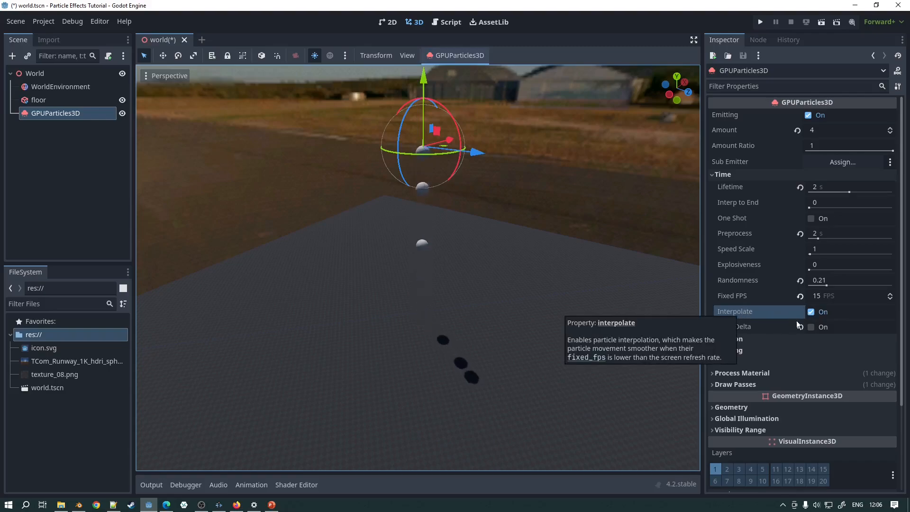
pyautogui.click(811, 326)
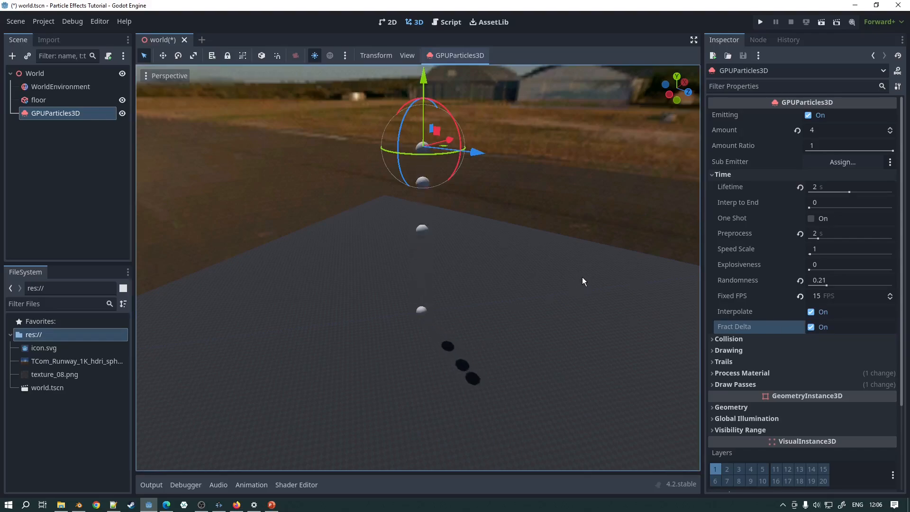
# Step: Disable Fract Delta and set the Fixed FPS to 5
pyautogui.click(812, 327)
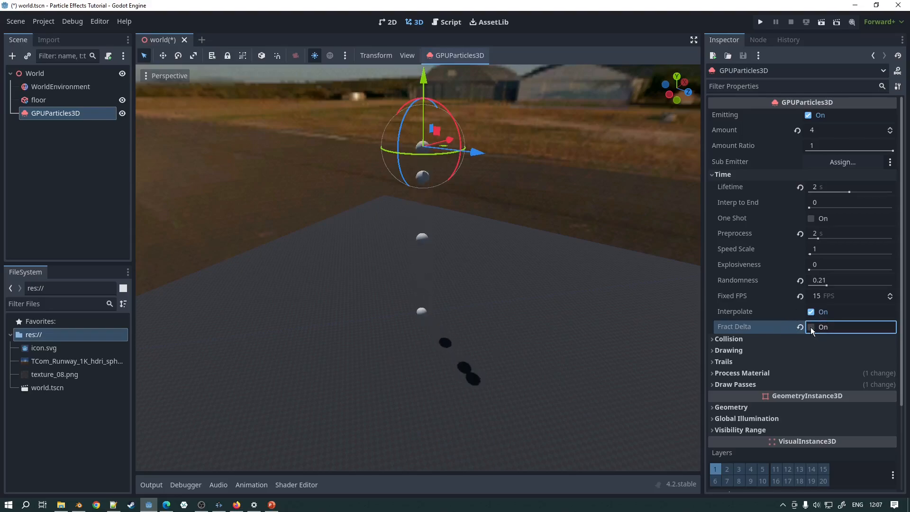
pyautogui.click(823, 295)
pyautogui.write('5')
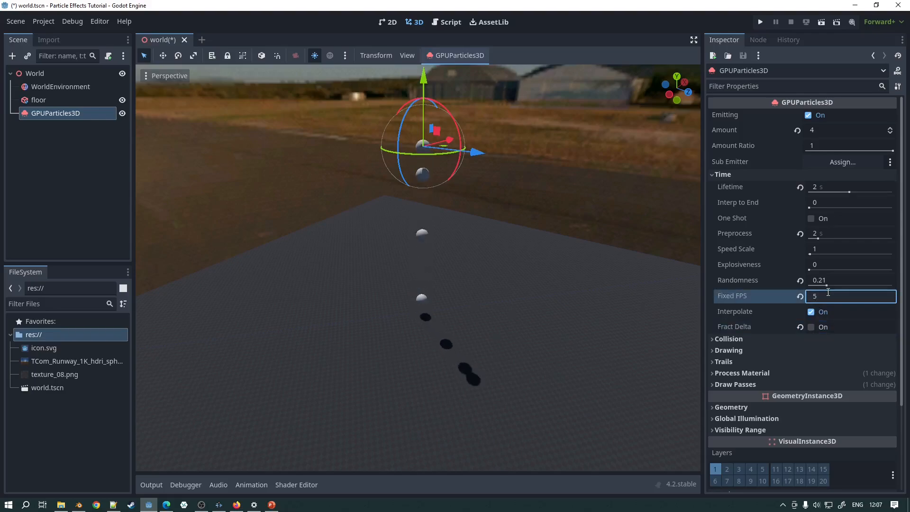
pyautogui.press('Return')
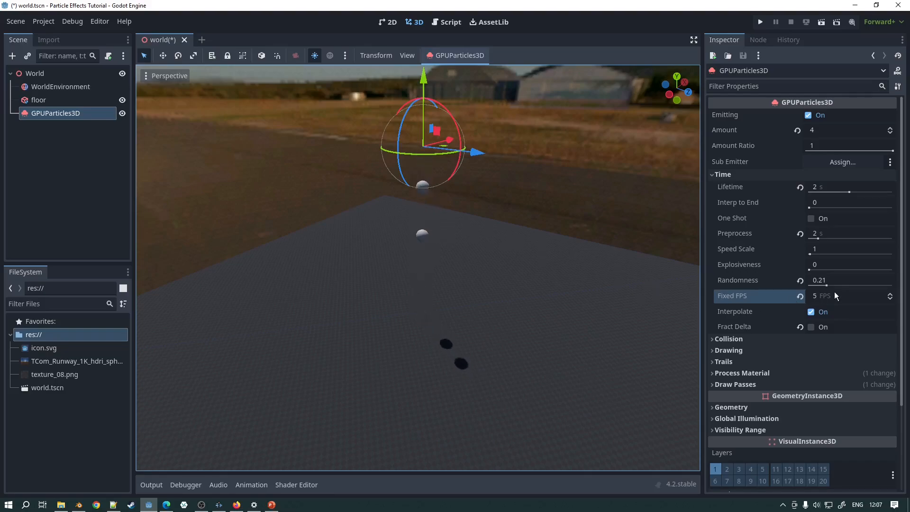
# Step: Set the emitter's Fixed FPS to 30 and enable Fract Delta while leaving Interpolate on
pyautogui.click(820, 295)
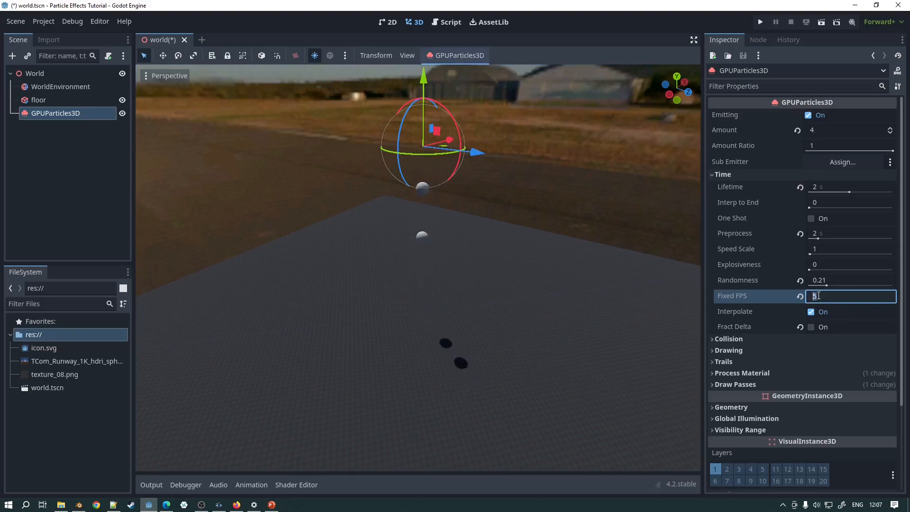
pyautogui.write('30')
pyautogui.press('Return')
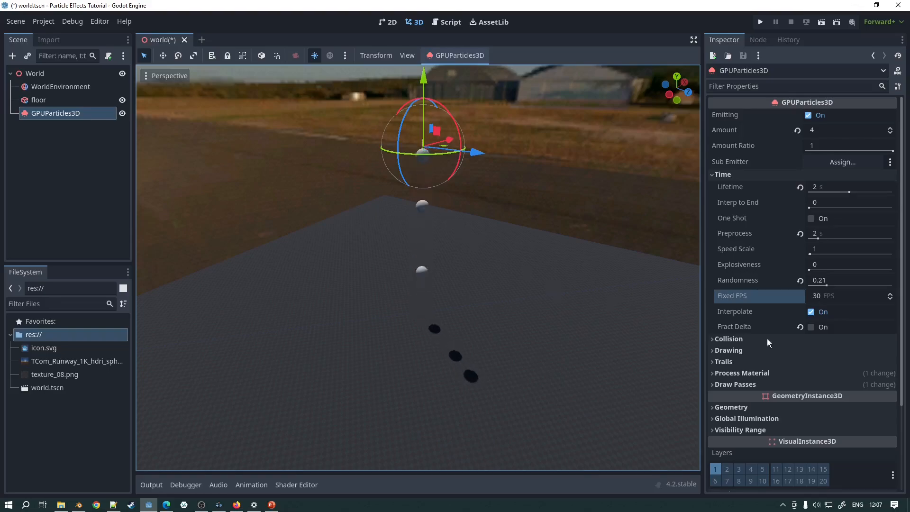
pyautogui.click(811, 311)
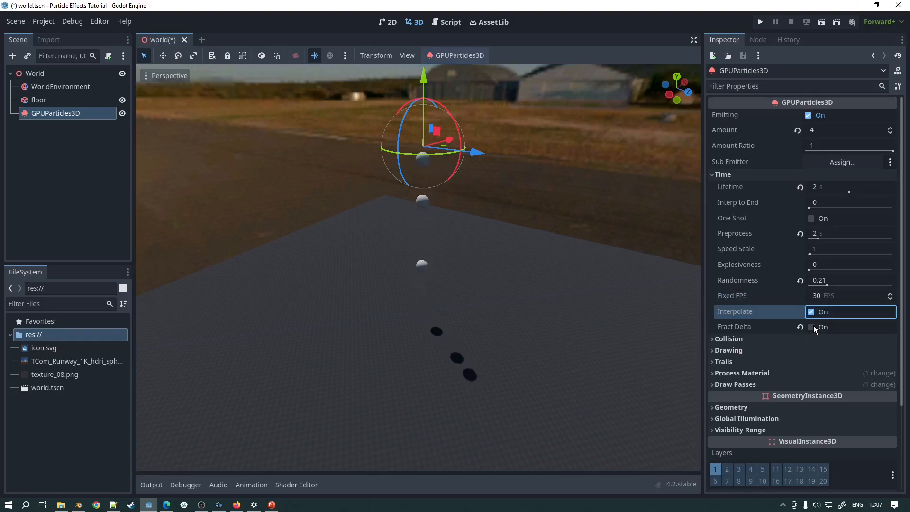
pyautogui.click(813, 326)
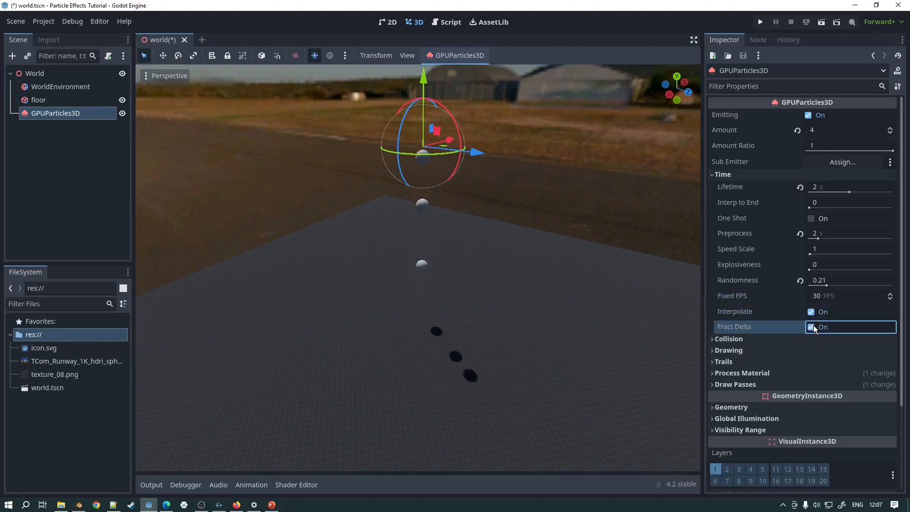
# Step: Set the emitter's Fixed FPS to 25
pyautogui.click(817, 297)
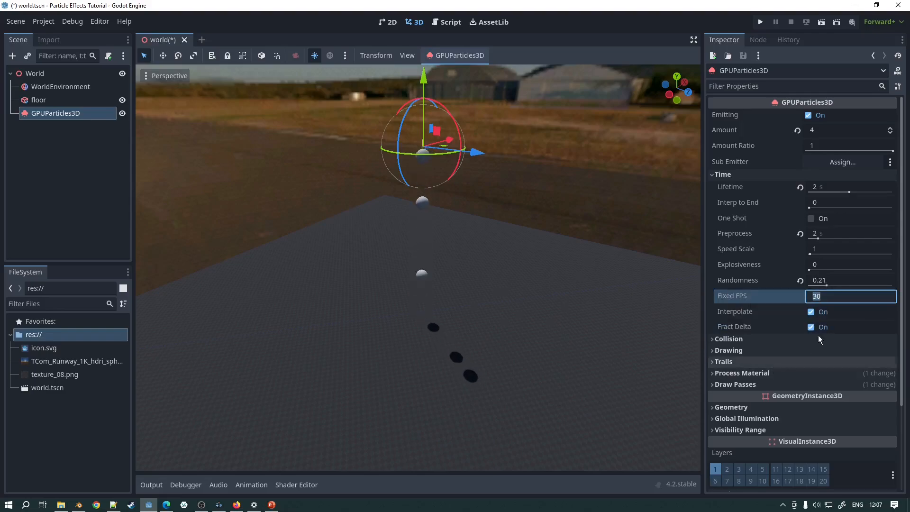
pyautogui.click(832, 292)
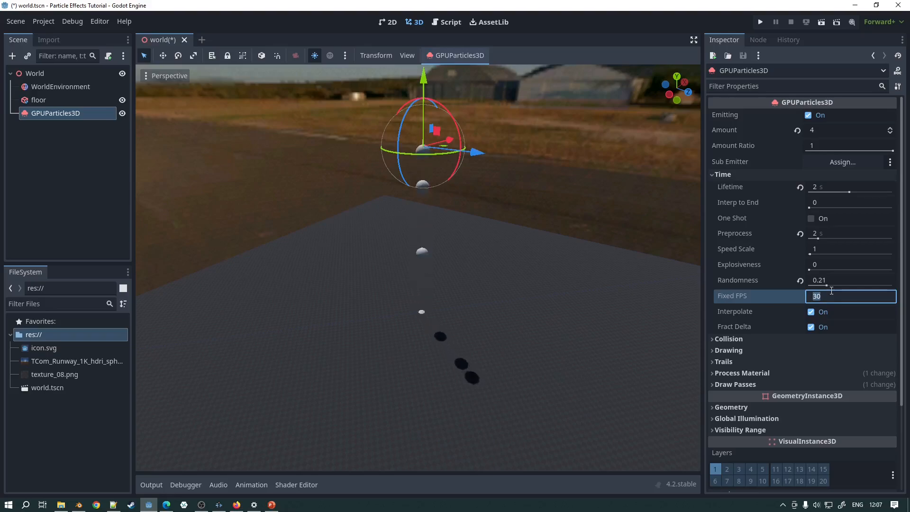
pyautogui.write('25')
pyautogui.press('Return')
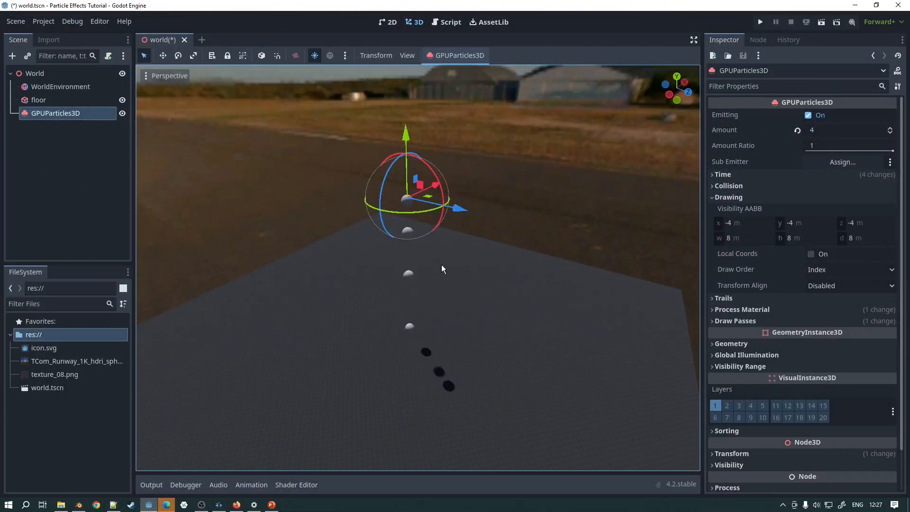
# Step: Show the GPUParticles3D gizmos in the viewport and examine the emitter's visibility box from several angles
pyautogui.click(407, 55)
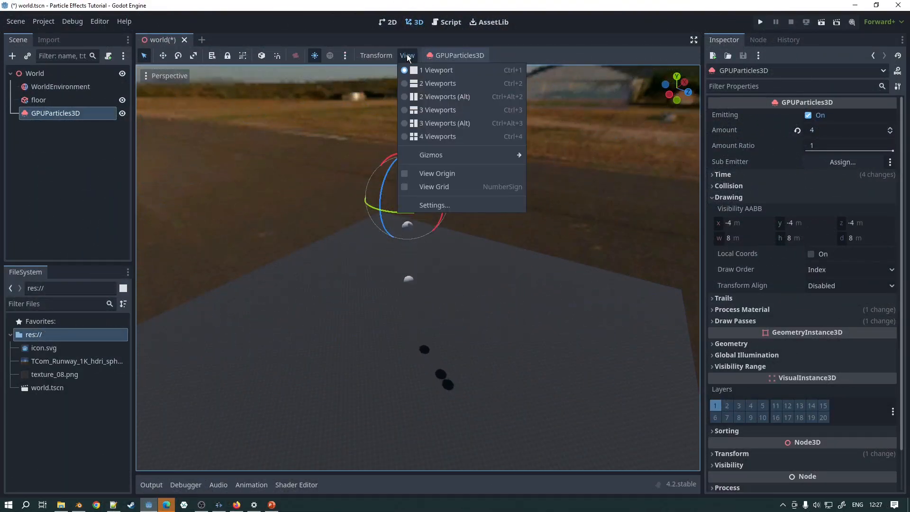
pyautogui.moveTo(437, 152)
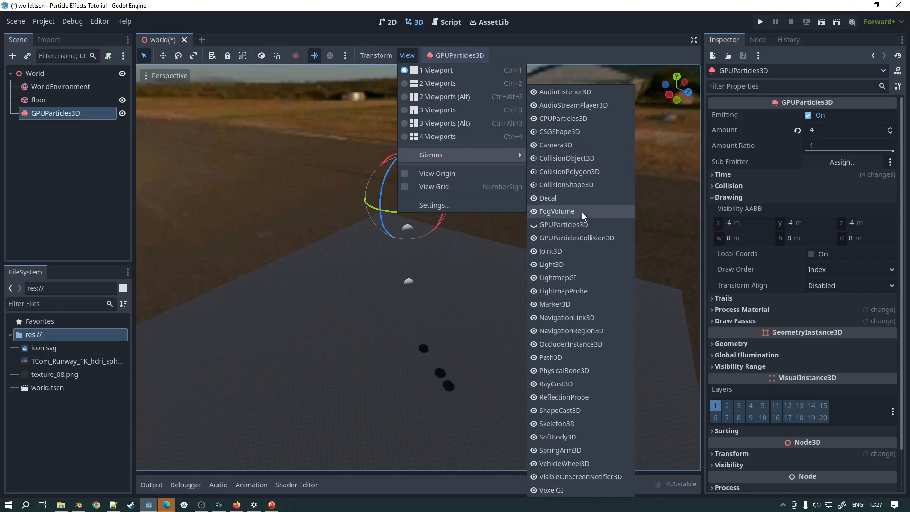
pyautogui.click(550, 226)
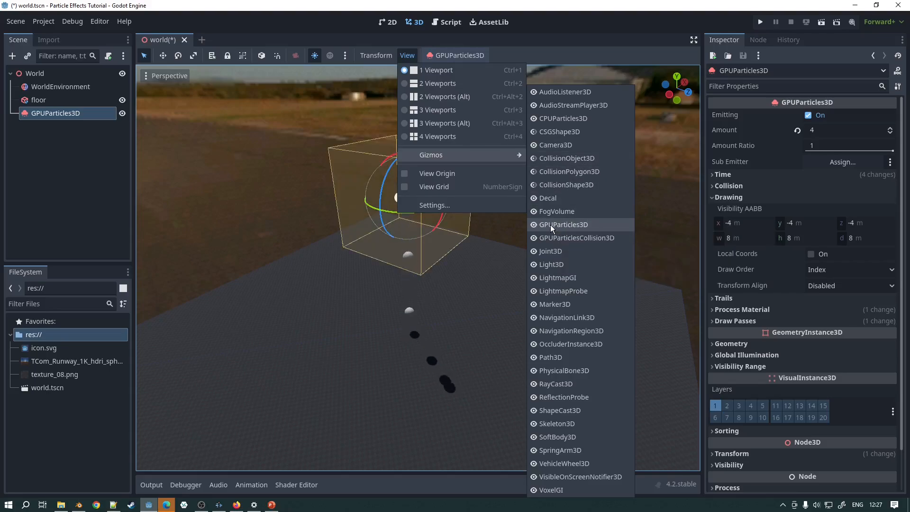
pyautogui.click(266, 206)
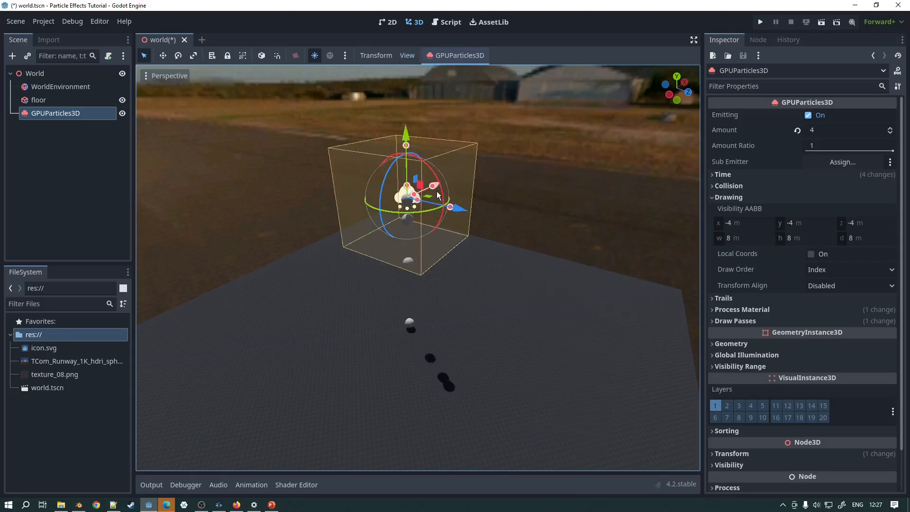
pyautogui.moveTo(507, 182); pyautogui.dragTo(479, 205, button='middle')
pyautogui.scroll(5, 480, 205)
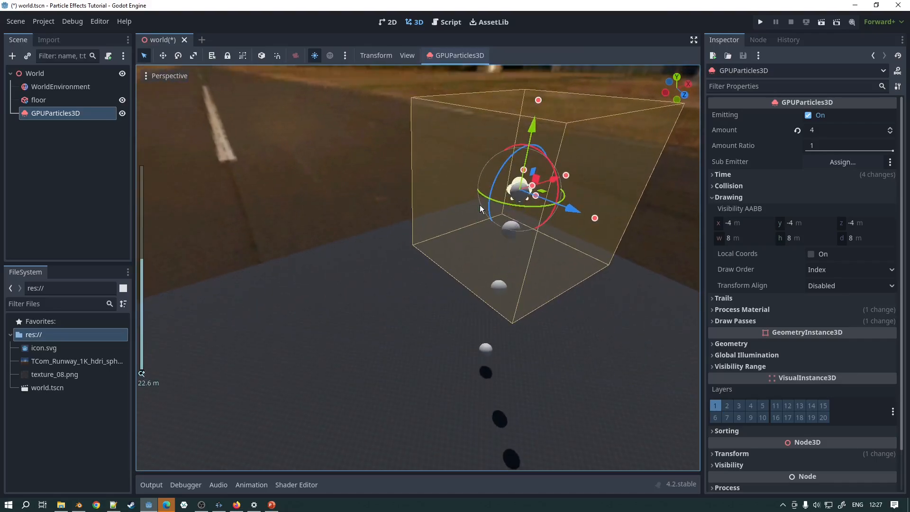
pyautogui.scroll(-3, 480, 205)
pyautogui.moveTo(465, 210); pyautogui.dragTo(280, 184, button='middle')
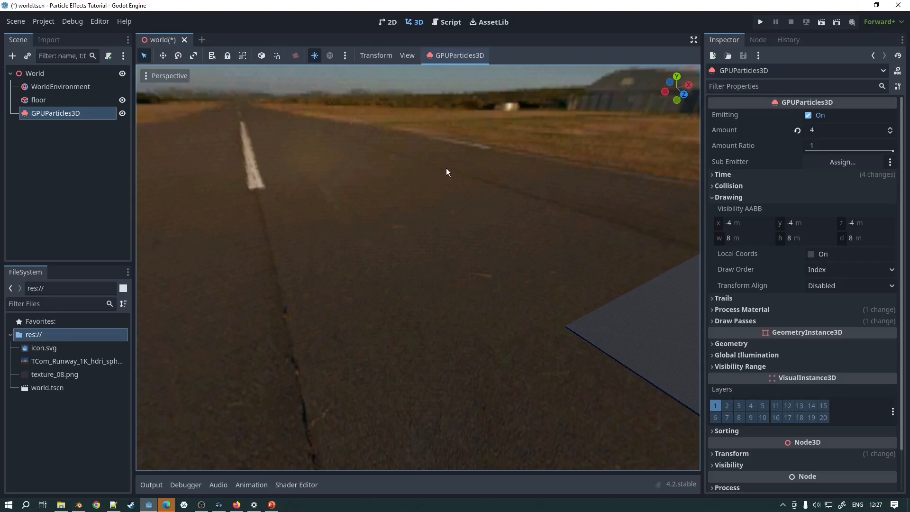
pyautogui.keyDown('shift'); pyautogui.moveTo(446, 168); pyautogui.dragTo(490, 144, button='middle'); pyautogui.keyUp('shift')
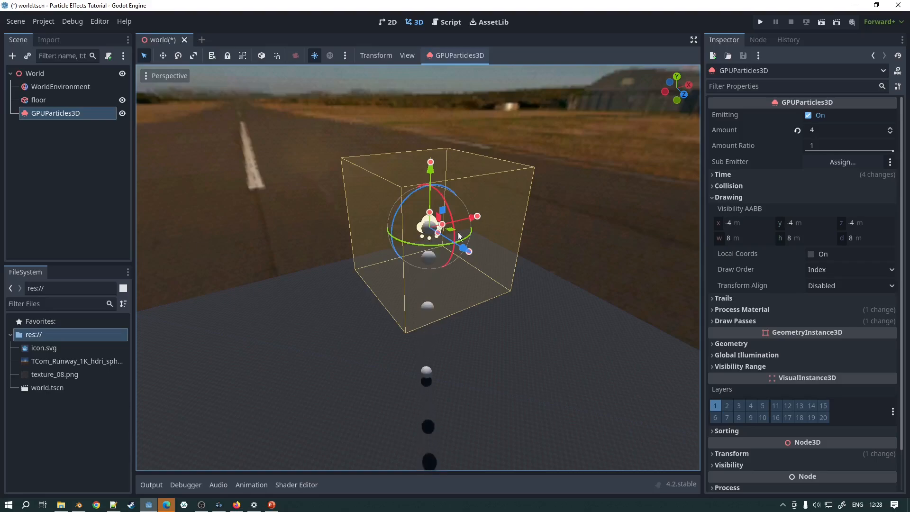
# Step: Set the Visibility AABB position to -2 m on the x, y and z axes
pyautogui.click(748, 223)
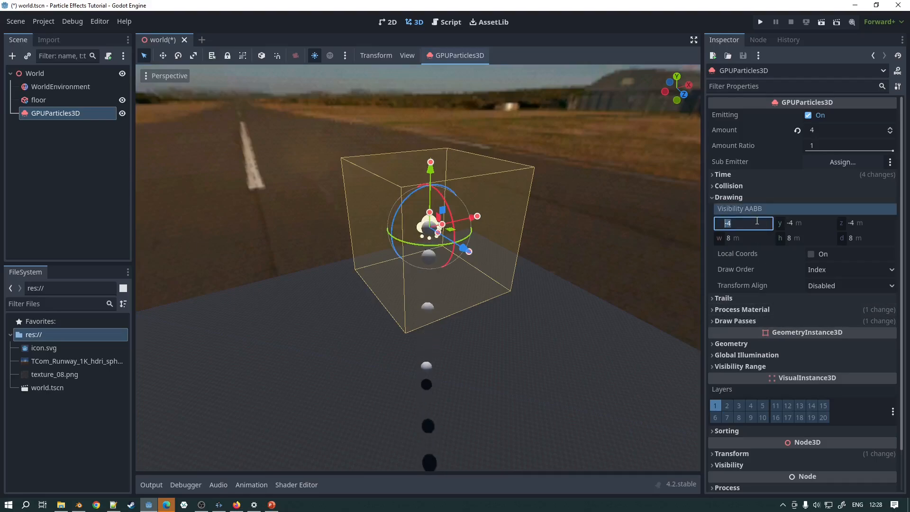
pyautogui.press('Tab')
pyautogui.write('-')
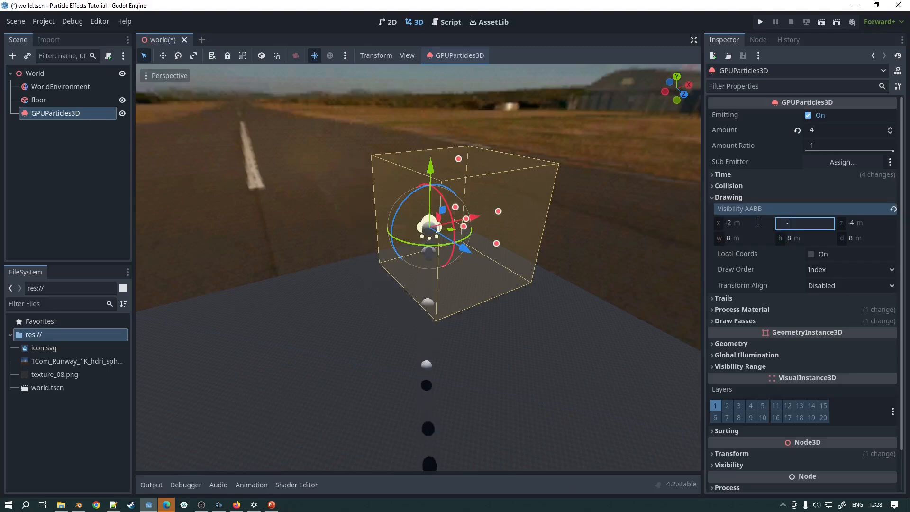
pyautogui.write('2')
pyautogui.press('Tab')
pyautogui.write('-2')
# Step: Set the Visibility AABB's width, height and depth to 4 m each
pyautogui.press('Tab')
pyautogui.write('4')
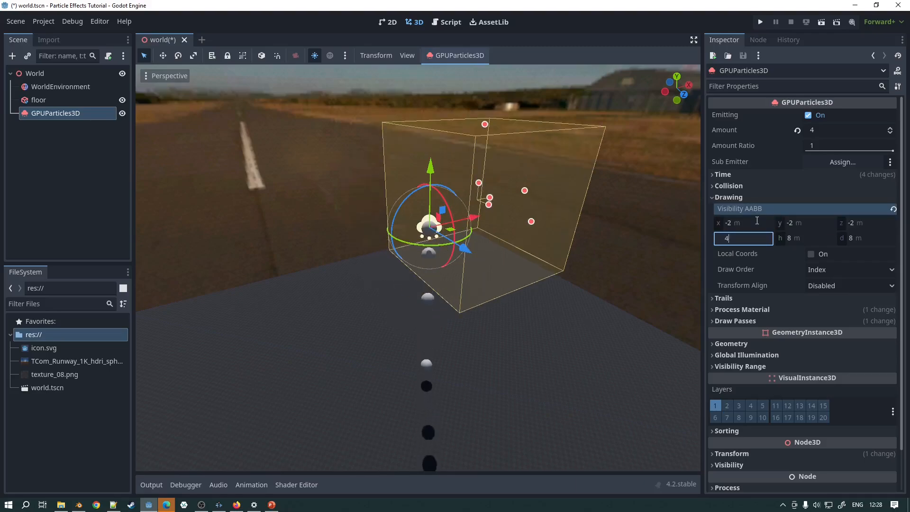
pyautogui.press('Tab')
pyautogui.write('4')
pyautogui.press('Tab')
pyautogui.write('4')
pyautogui.press('Return')
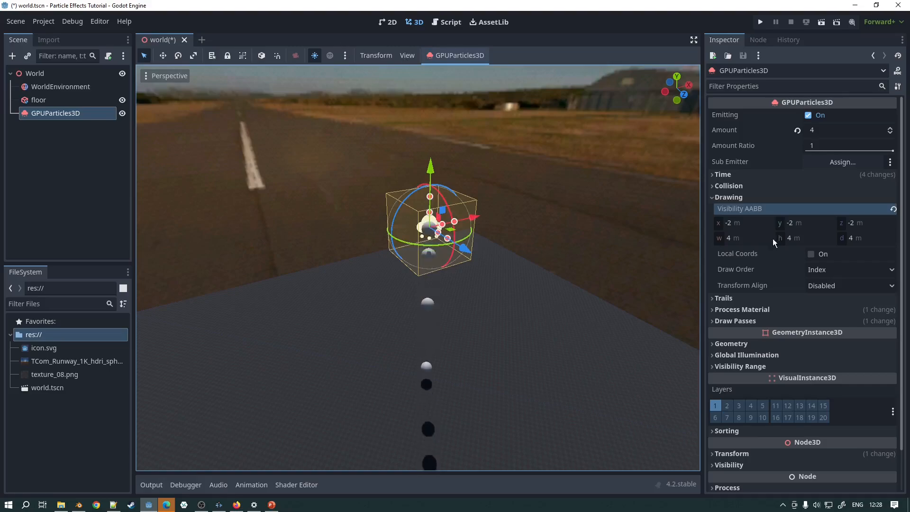
# Step: Reset the Visibility AABB to its default, try stretching the box along Z to about 9.57 m, and undo the stretch
pyautogui.click(893, 209)
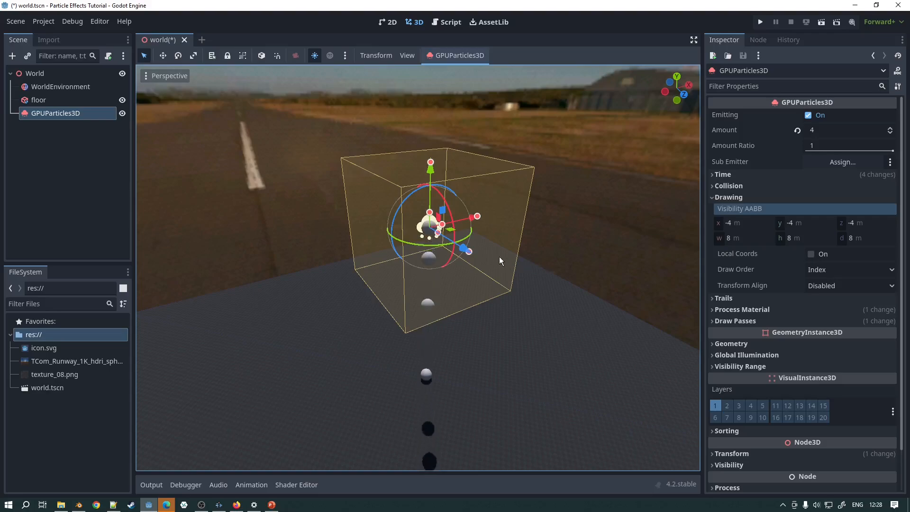
pyautogui.moveTo(468, 250)
pyautogui.mouseDown()
pyautogui.moveTo(536, 308)
pyautogui.moveTo(476, 264)
pyautogui.mouseUp()
pyautogui.hotkey('ctrl', 'z')
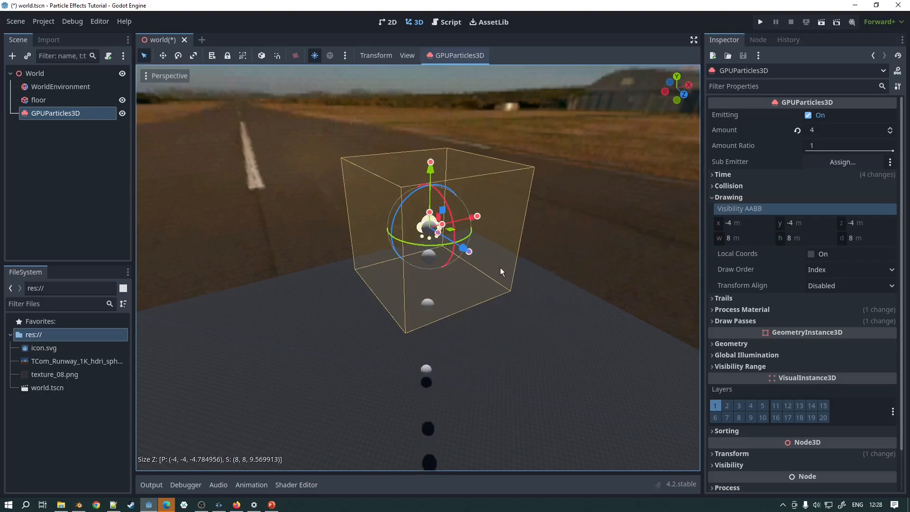
# Step: Move the emitter about 1.56 m along Z, enable Local Coords, and move it further along Z
pyautogui.moveTo(465, 250); pyautogui.dragTo(368, 402)
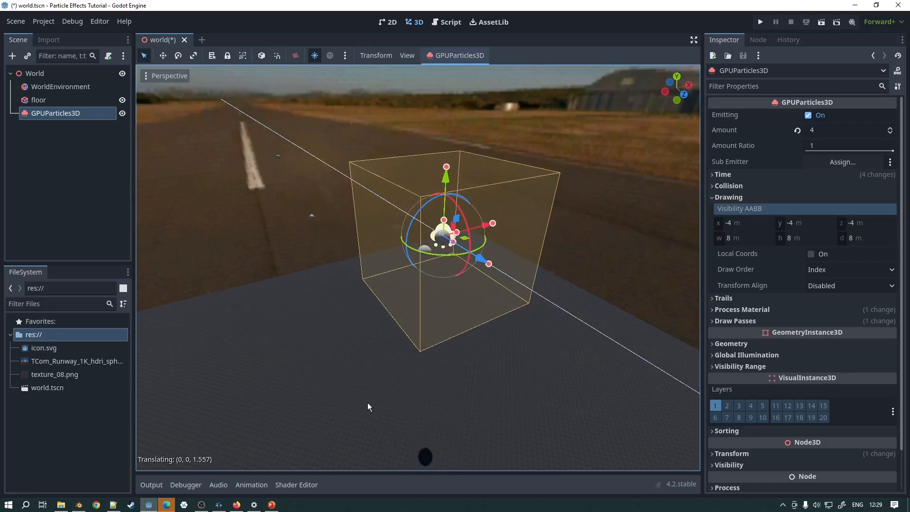
pyautogui.click(810, 251)
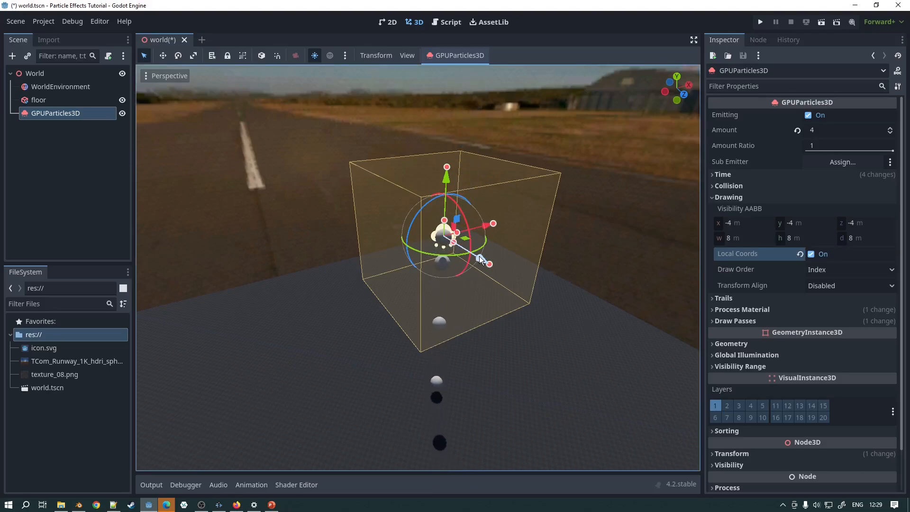
pyautogui.moveTo(481, 259); pyautogui.dragTo(508, 289)
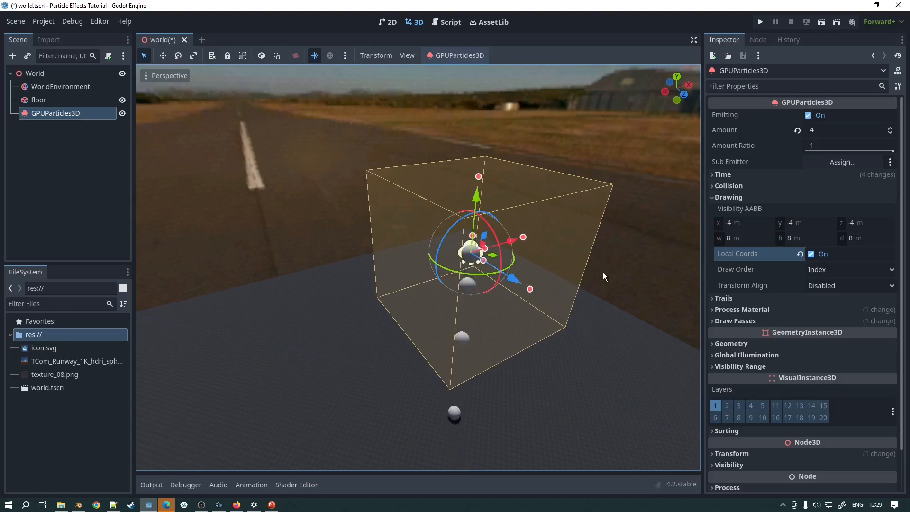
# Step: Disable Local Coords and shift the emitter slightly along the Z axis
pyautogui.click(810, 254)
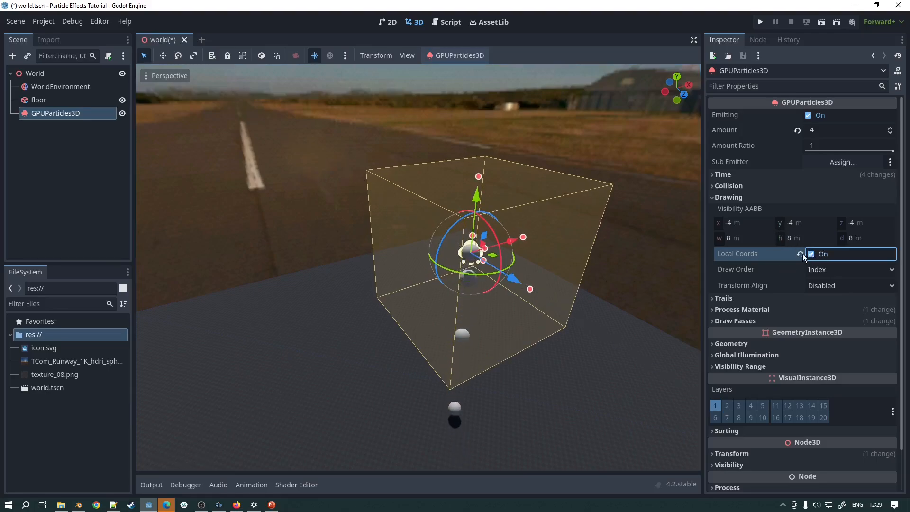
pyautogui.moveTo(516, 279); pyautogui.dragTo(492, 315)
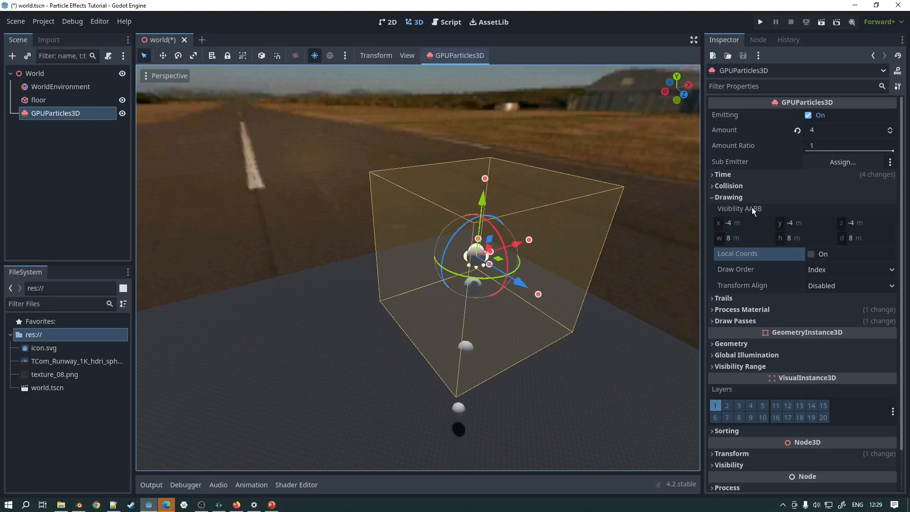
pyautogui.moveTo(762, 212)
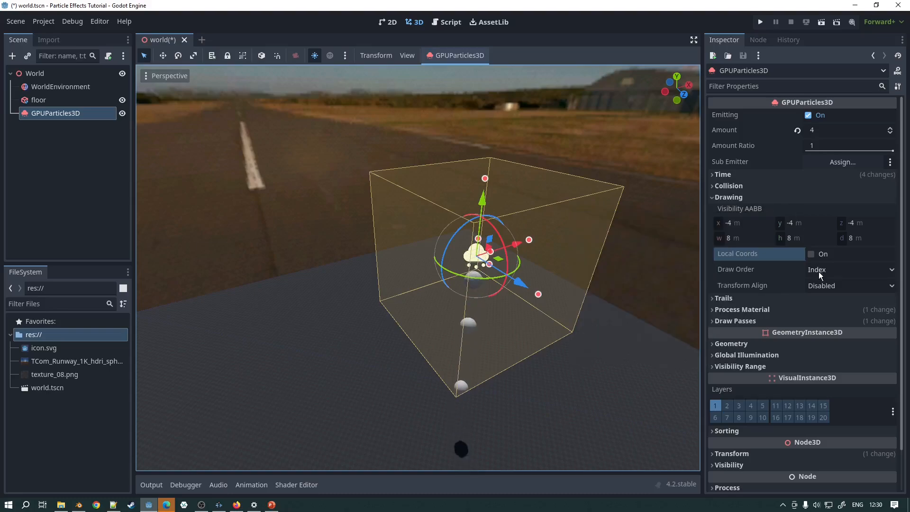
pyautogui.moveTo(785, 285)
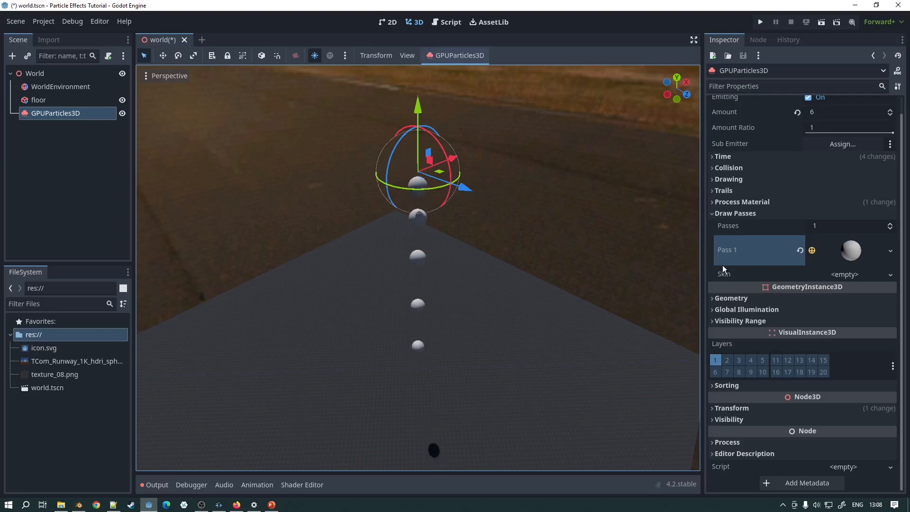
# Step: Try a BoxMesh as the particle mesh of draw pass 1 and replace it with a QuadMesh
pyautogui.click(890, 251)
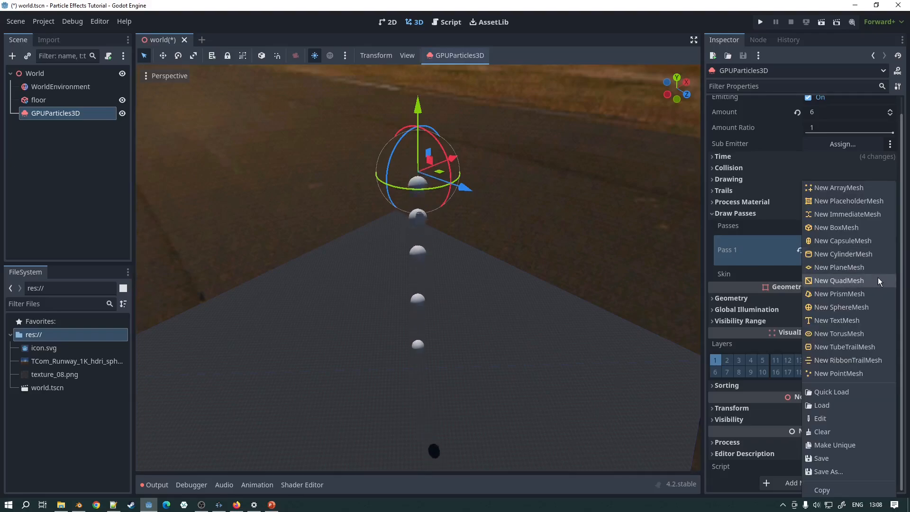
pyautogui.click(860, 228)
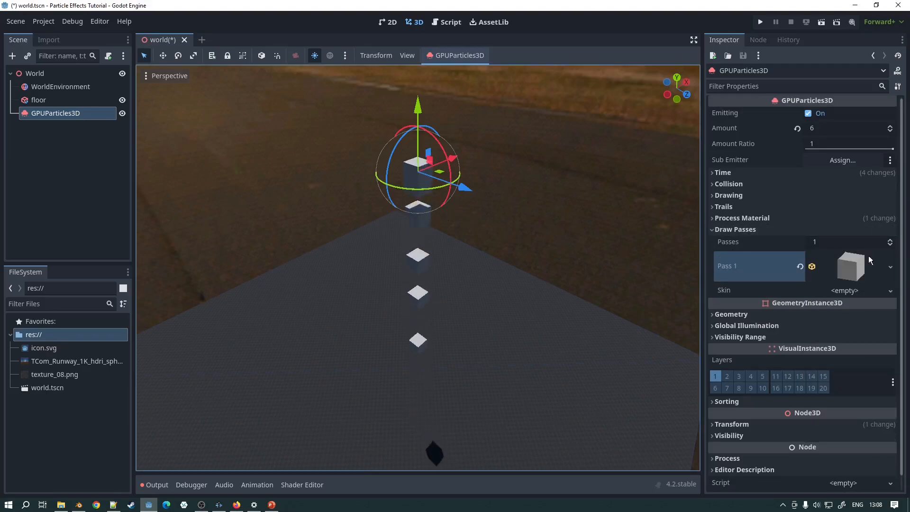
pyautogui.click(890, 268)
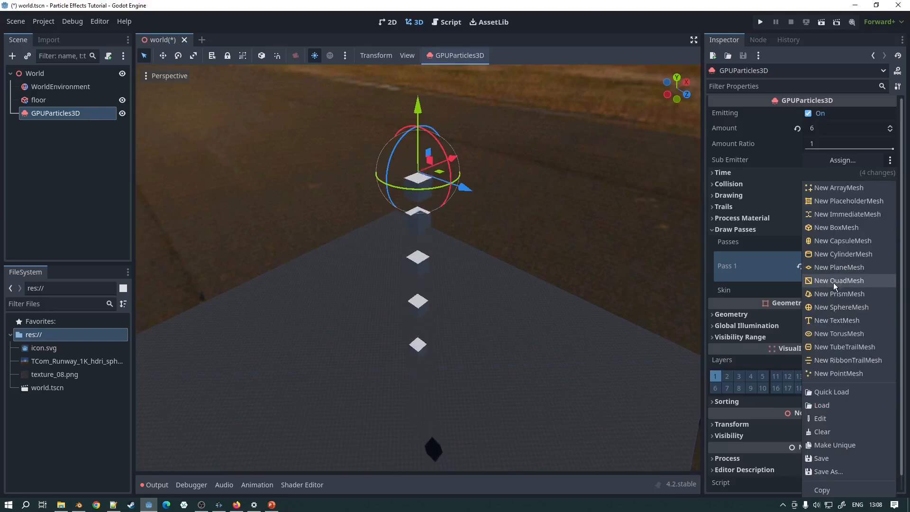
pyautogui.click(805, 280)
pyautogui.moveTo(506, 230); pyautogui.dragTo(380, 187, button='middle')
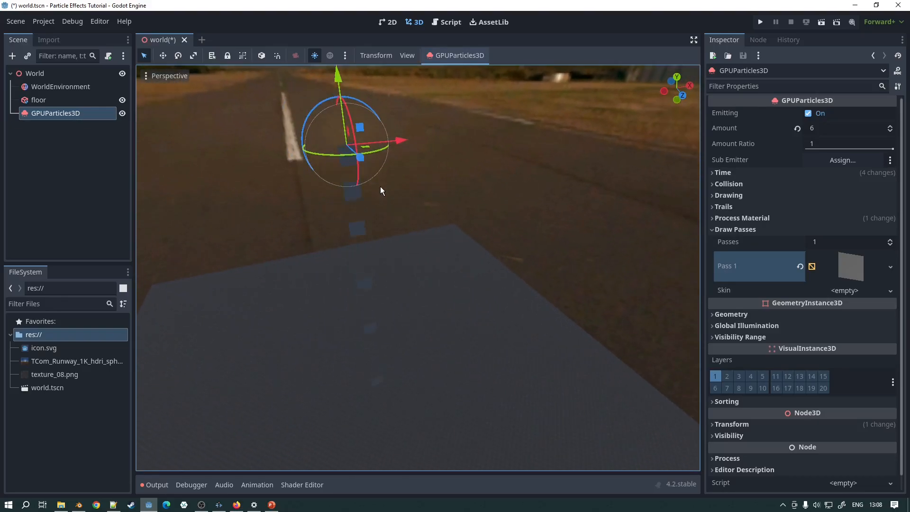
# Step: Set the draw pass QuadMesh's size to 2 m by 2 m and view the particles from another angle
pyautogui.click(853, 263)
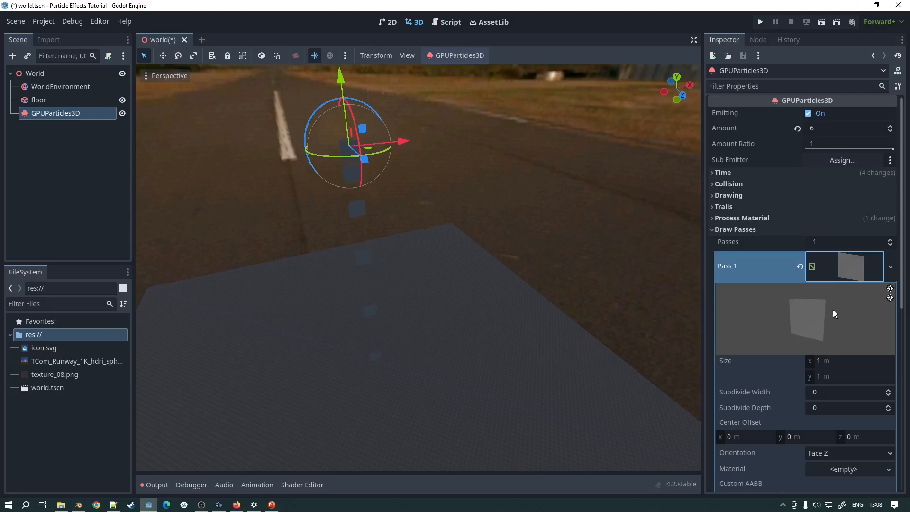
pyautogui.click(826, 362)
pyautogui.write('2')
pyautogui.press('Tab')
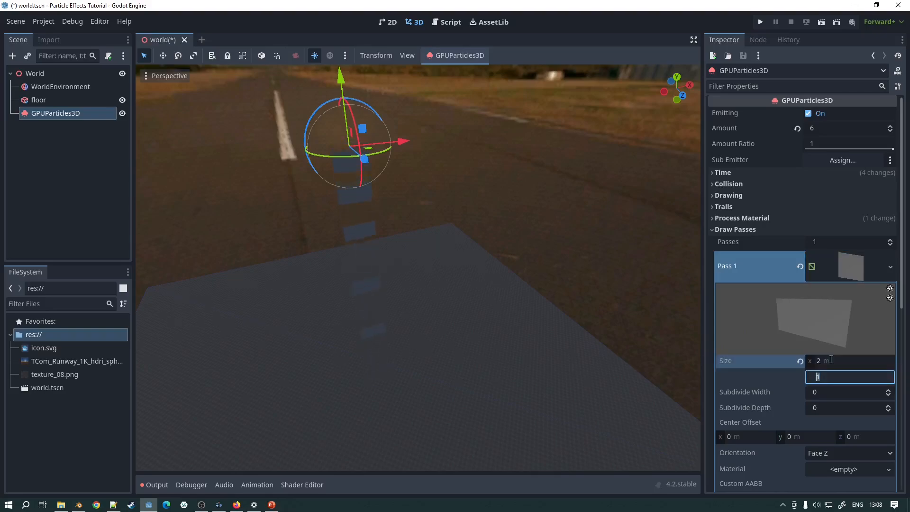
pyautogui.write('2')
pyautogui.press('Return')
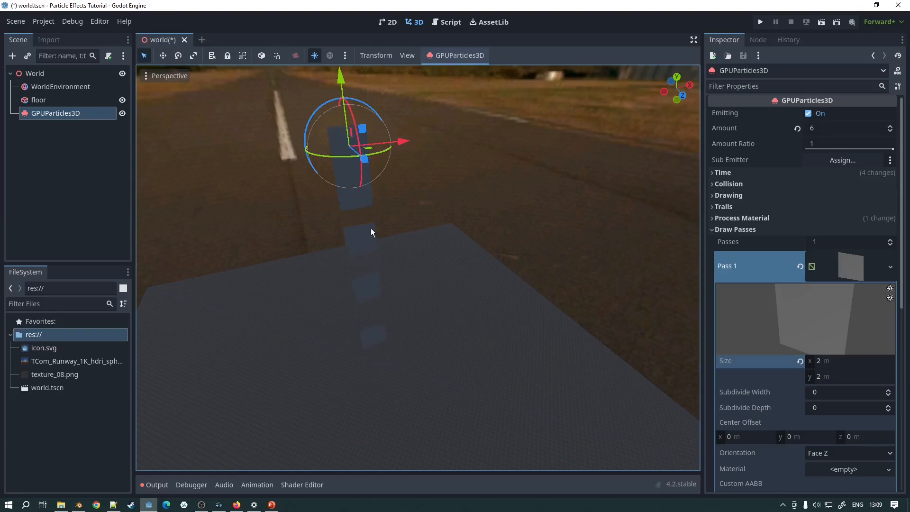
pyautogui.moveTo(356, 186); pyautogui.dragTo(357, 157, button='middle')
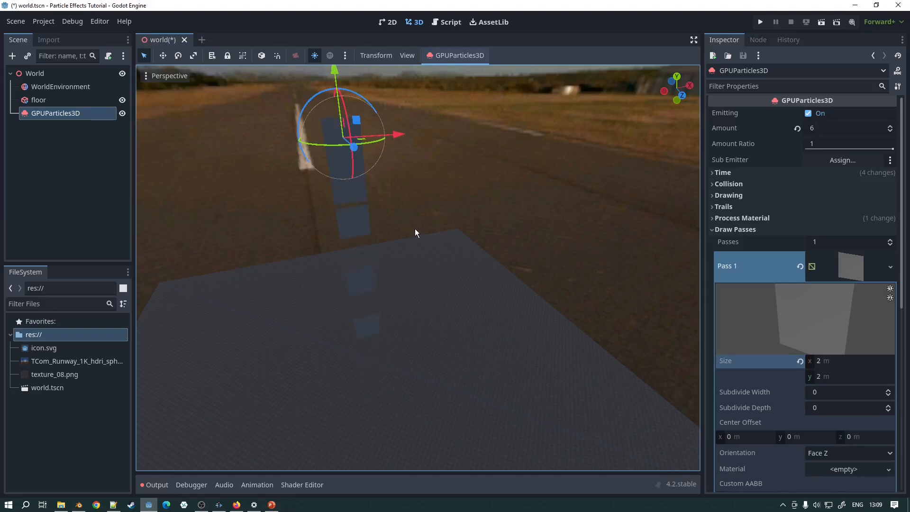
# Step: Replace the draw pass 1 mesh with a SphereMesh and look at the emitted particles in the viewport
pyautogui.click(890, 267)
pyautogui.click(852, 307)
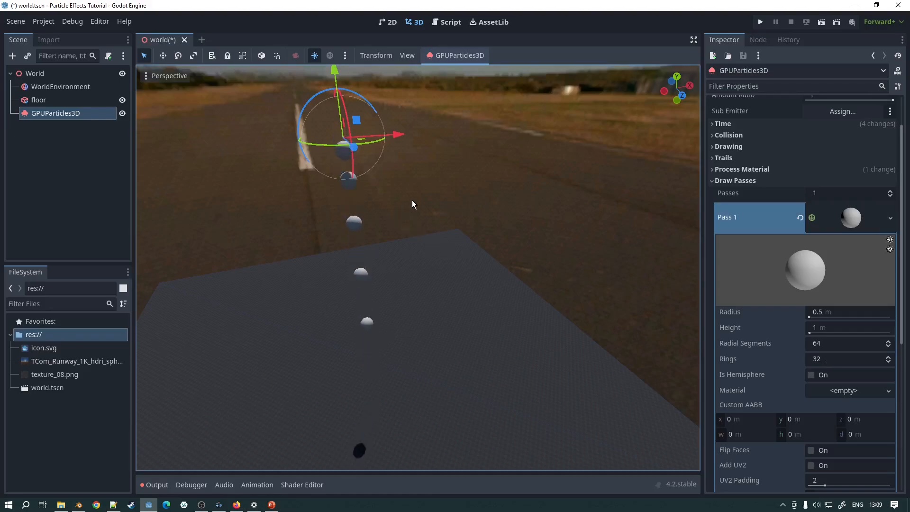
pyautogui.scroll(5, 384, 197)
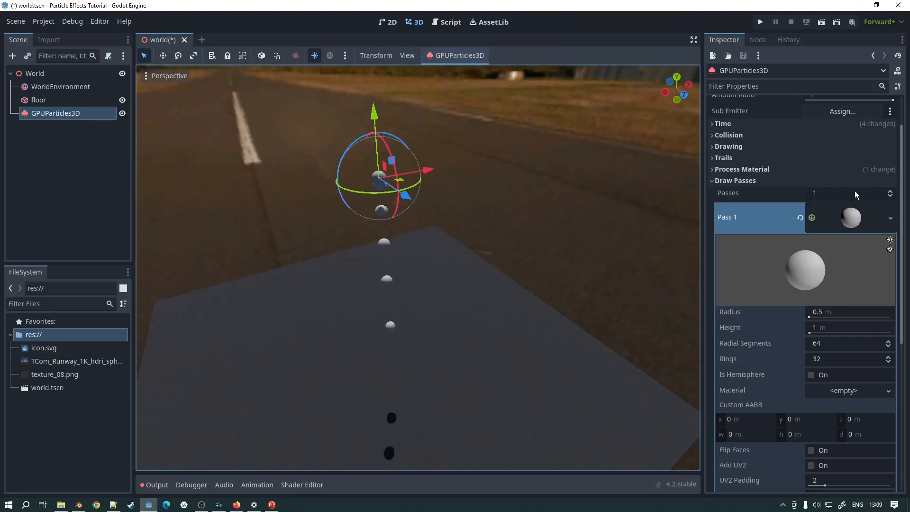
# Step: Try a particle amount of 1000 and inspect the resulting stream of spheres up close
pyautogui.scroll(2, 855, 190)
pyautogui.click(820, 134)
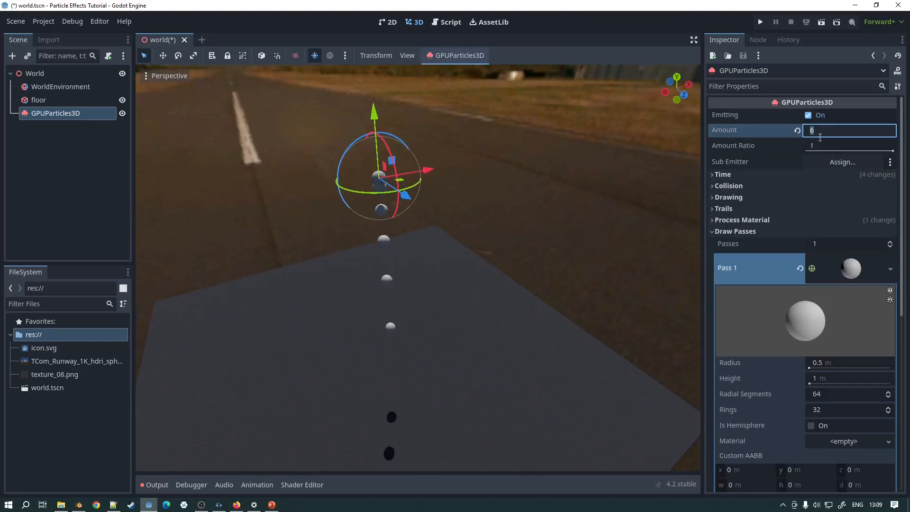
pyautogui.write('7')
pyautogui.write('1000')
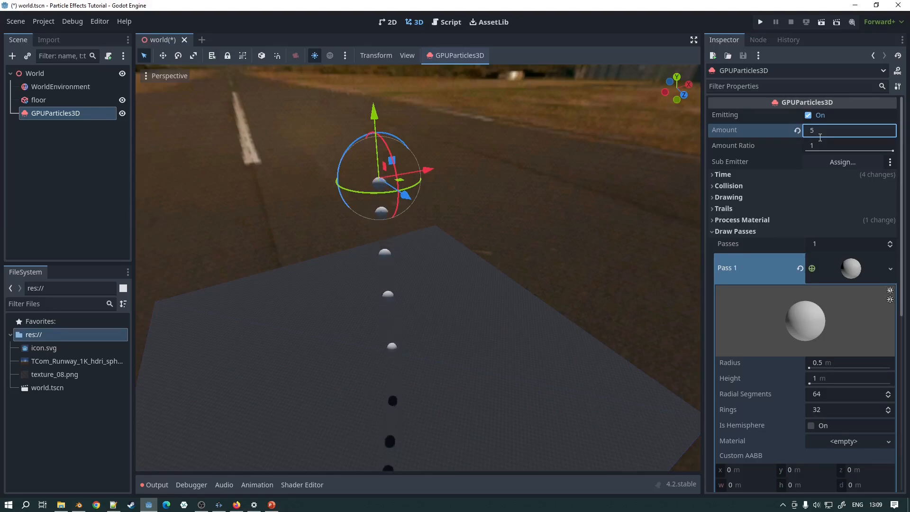
pyautogui.press('Return')
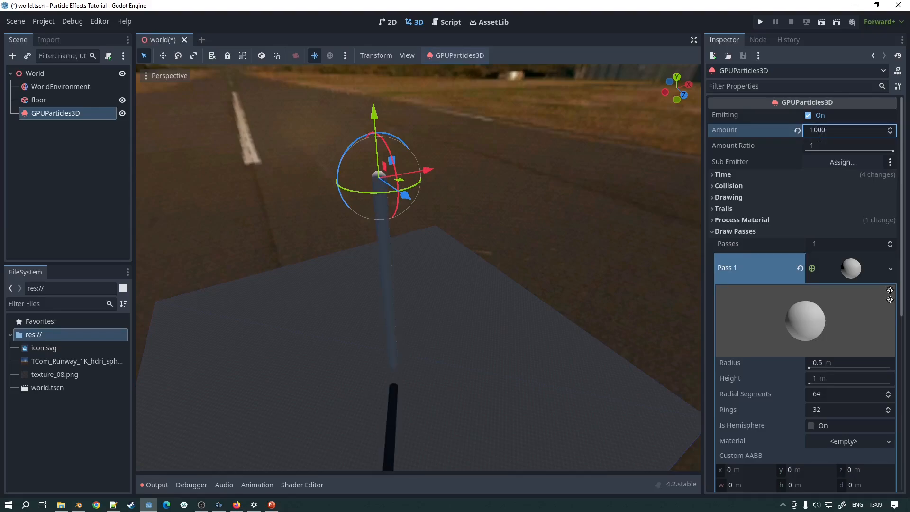
pyautogui.scroll(5, 437, 252)
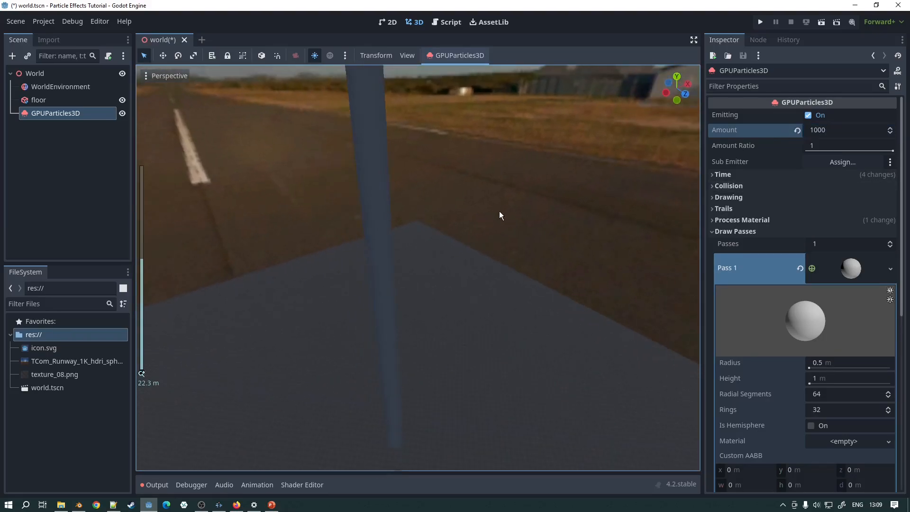
pyautogui.moveTo(519, 210); pyautogui.dragTo(493, 220, button='middle')
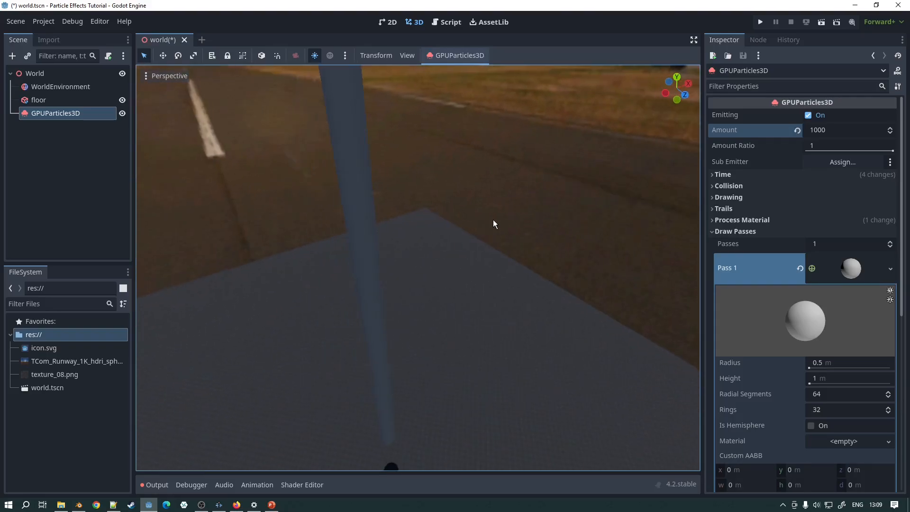
pyautogui.scroll(-6, 463, 221)
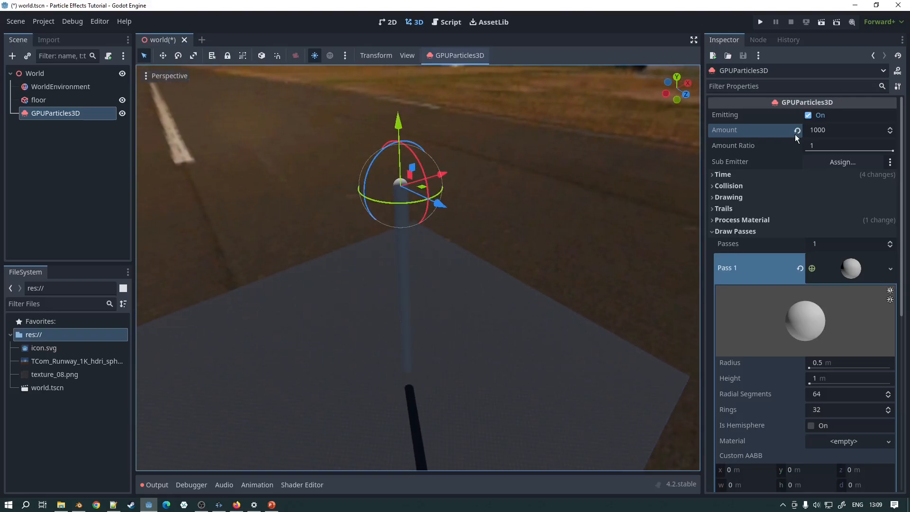
# Step: Set the particle amount to 4 and assign a BoxMesh to draw pass 1
pyautogui.click(837, 130)
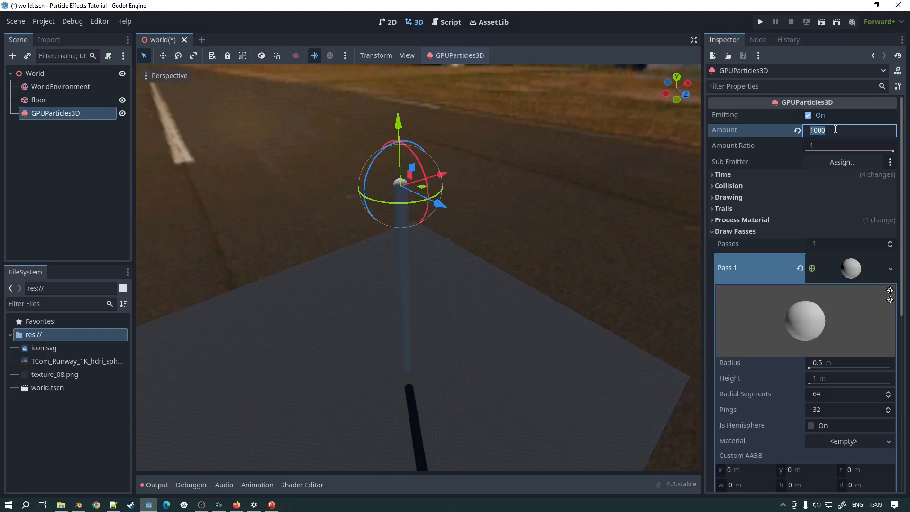
pyautogui.press('Return')
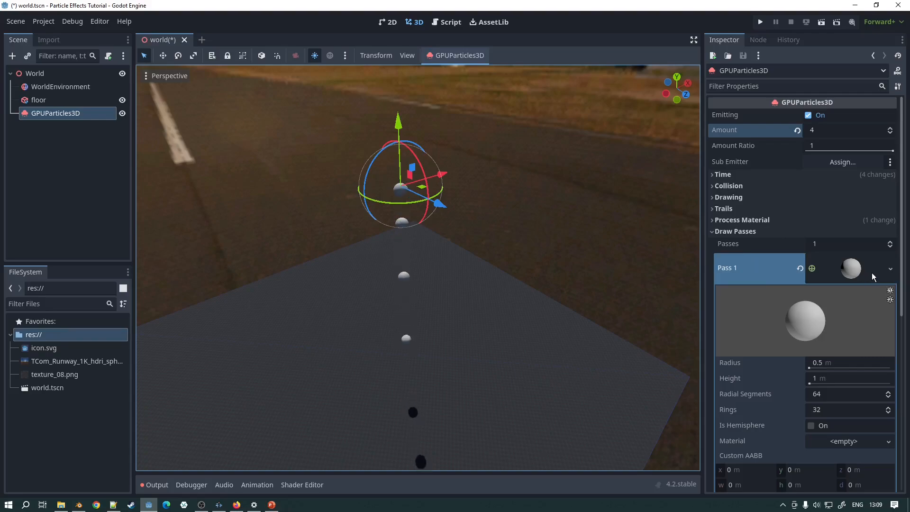
pyautogui.click(889, 271)
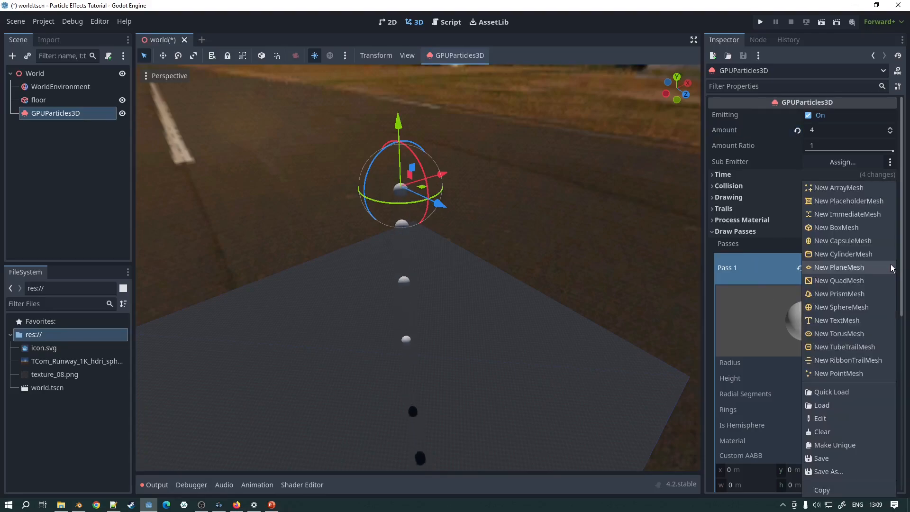
pyautogui.click(859, 227)
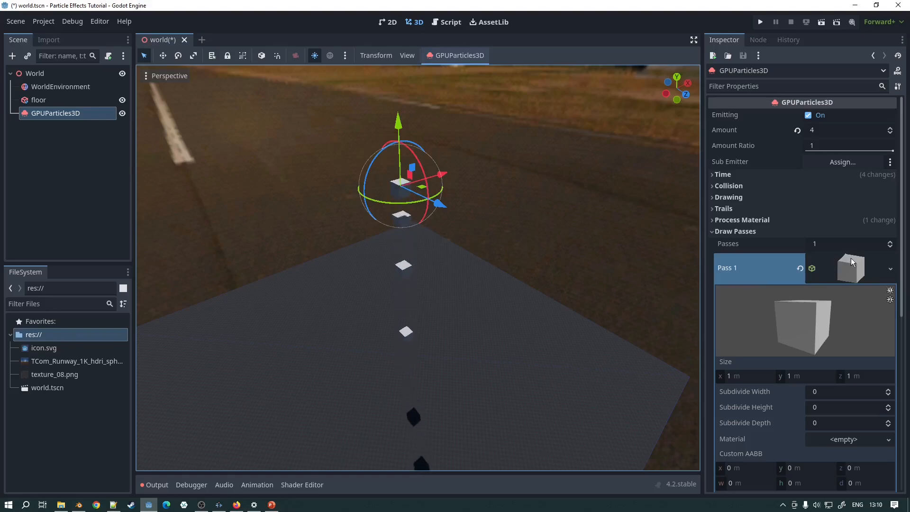
pyautogui.click(891, 269)
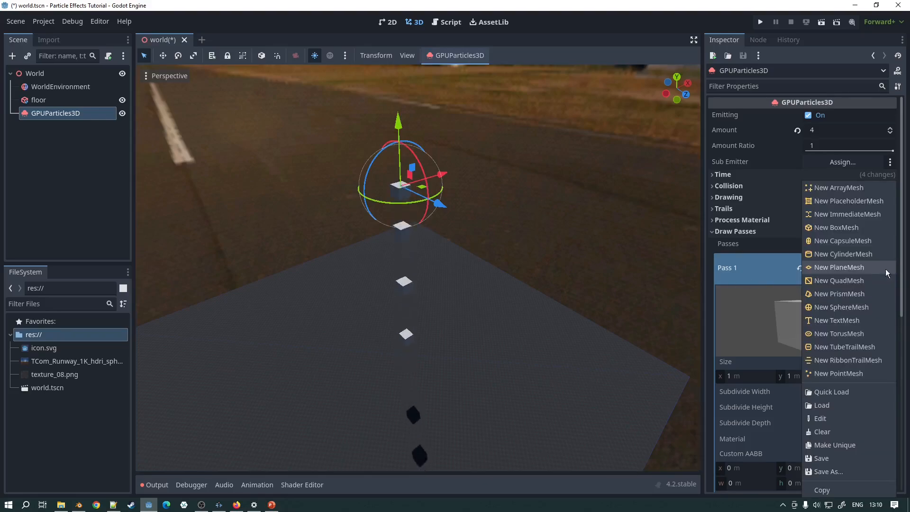
pyautogui.click(728, 270)
pyautogui.click(849, 268)
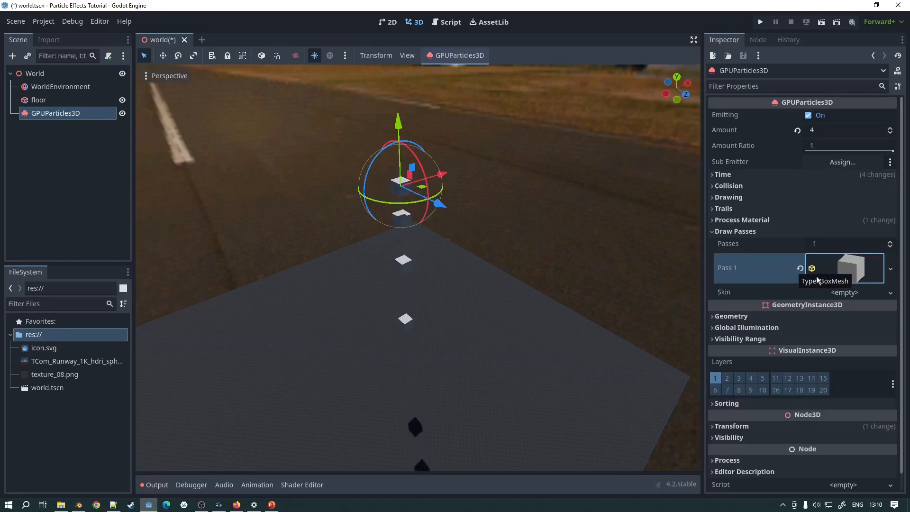
# Step: Try 2 draw passes and assign a SphereMesh to pass 2
pyautogui.click(891, 244)
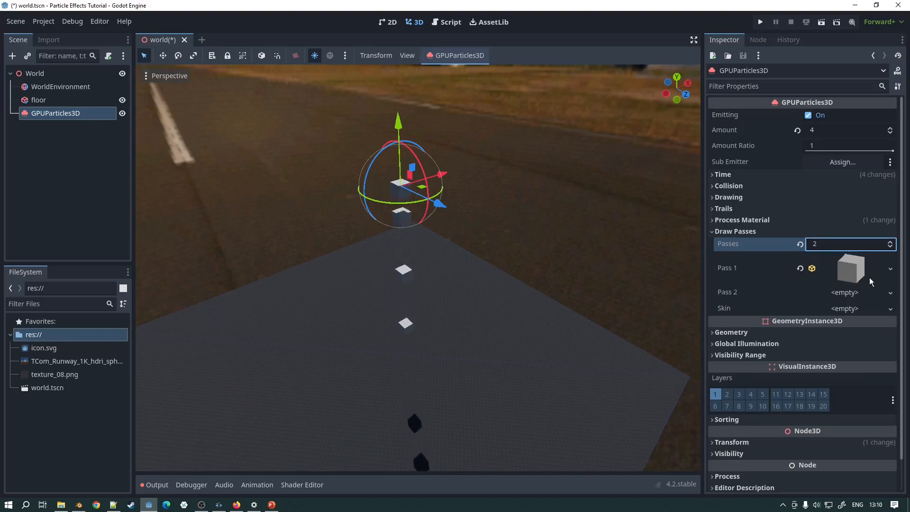
pyautogui.click(890, 294)
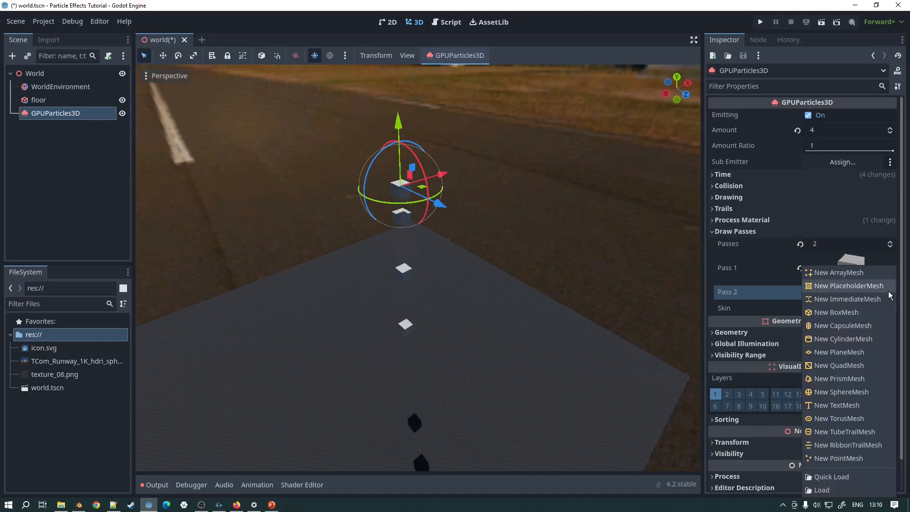
pyautogui.click(847, 393)
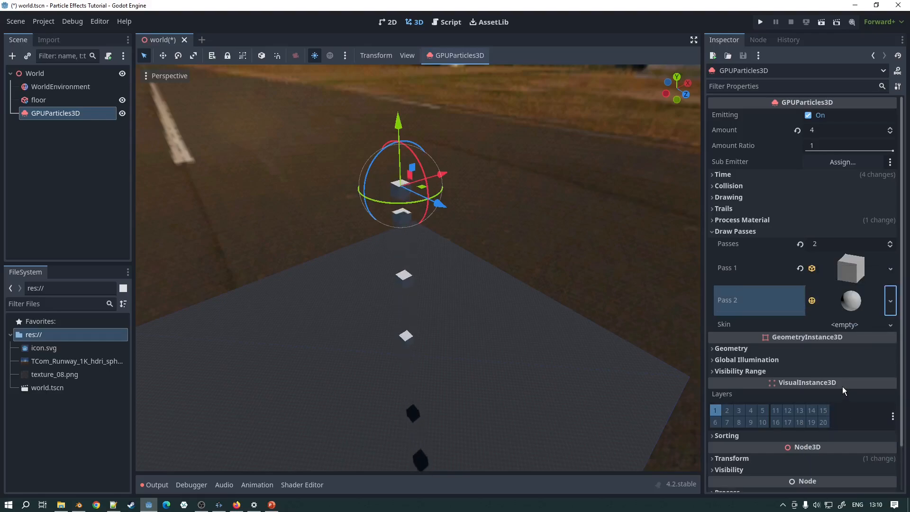
# Step: Set the pass 2 sphere's radius to 1 m, inspect the combined meshes, and reduce the draw passes to 1
pyautogui.click(845, 301)
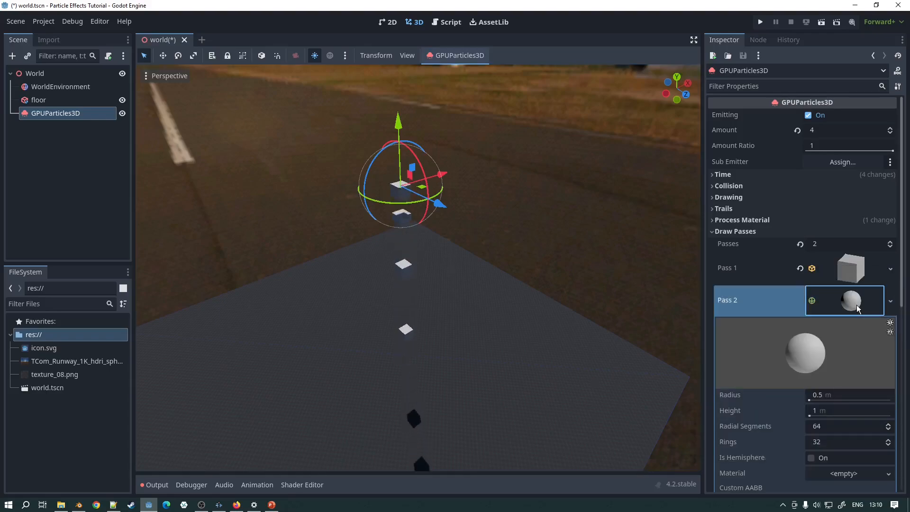
pyautogui.click(836, 396)
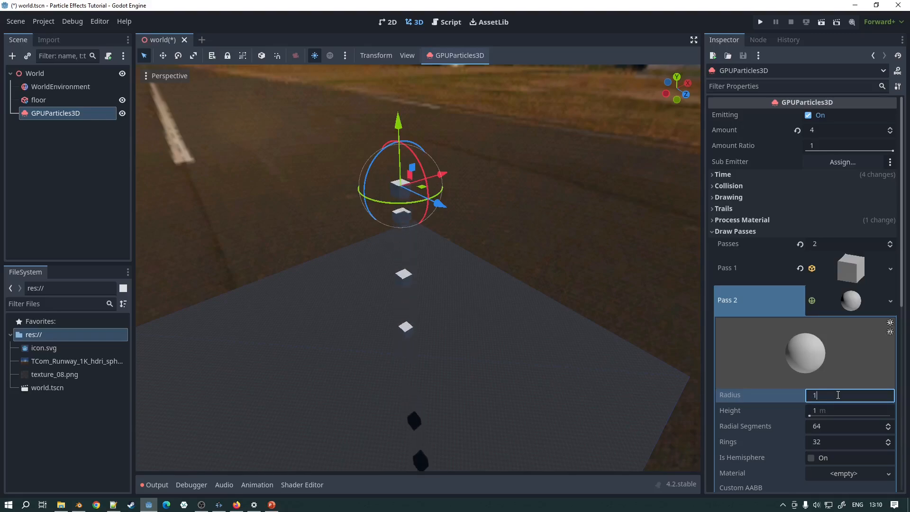
pyautogui.write('1')
pyautogui.press('Return')
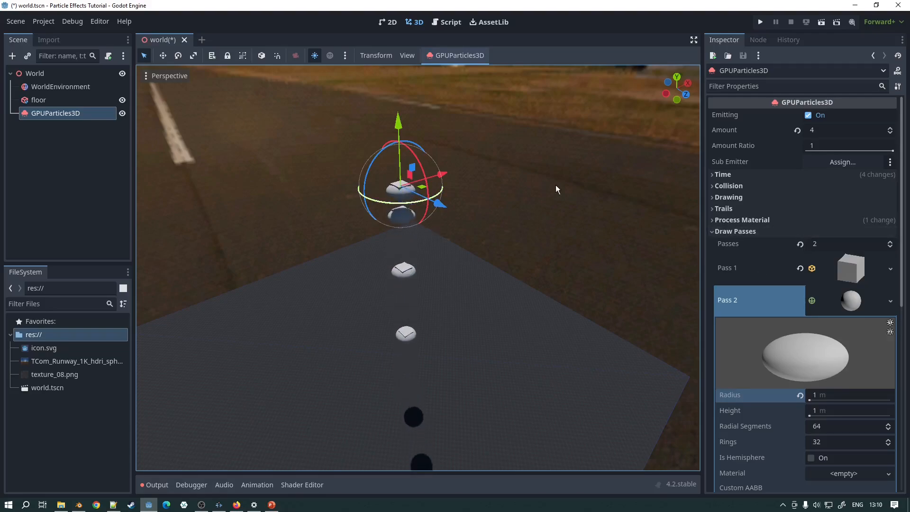
pyautogui.moveTo(430, 207); pyautogui.dragTo(490, 200, button='middle')
pyautogui.scroll(5, 485, 183)
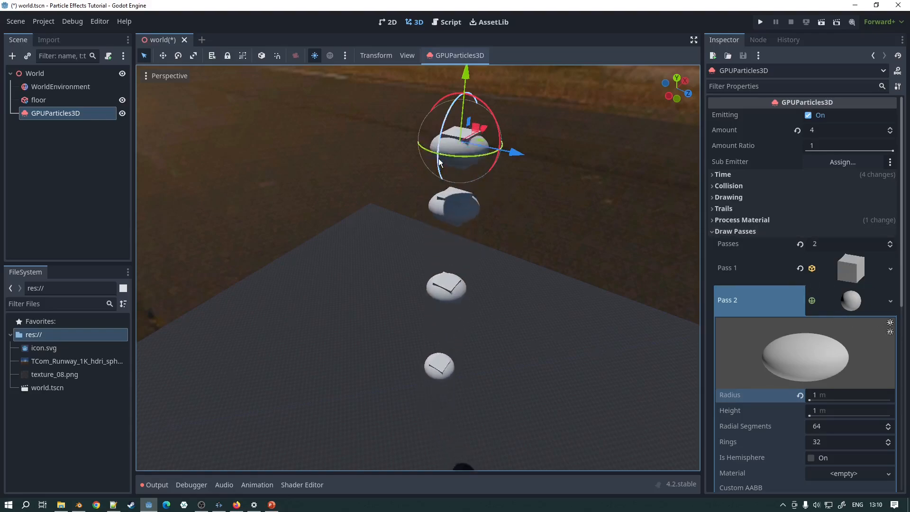
pyautogui.scroll(-2, 469, 180)
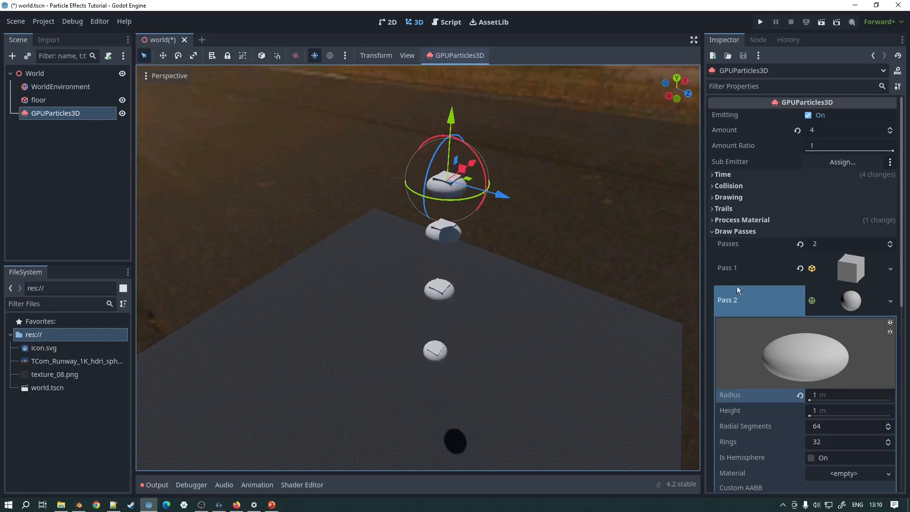
pyautogui.click(890, 247)
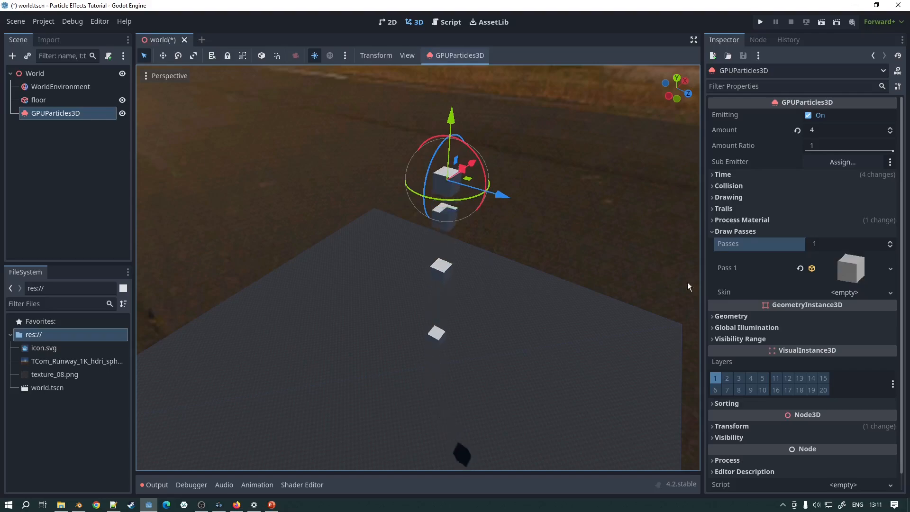
# Step: Open the documentation of the draw pass Skin property and read through the Skin class reference
pyautogui.rightClick(727, 292)
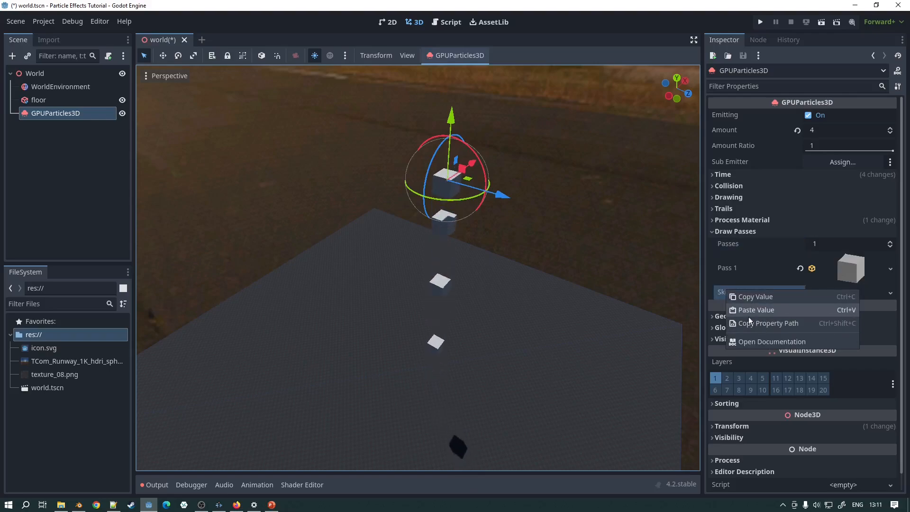
pyautogui.click(754, 341)
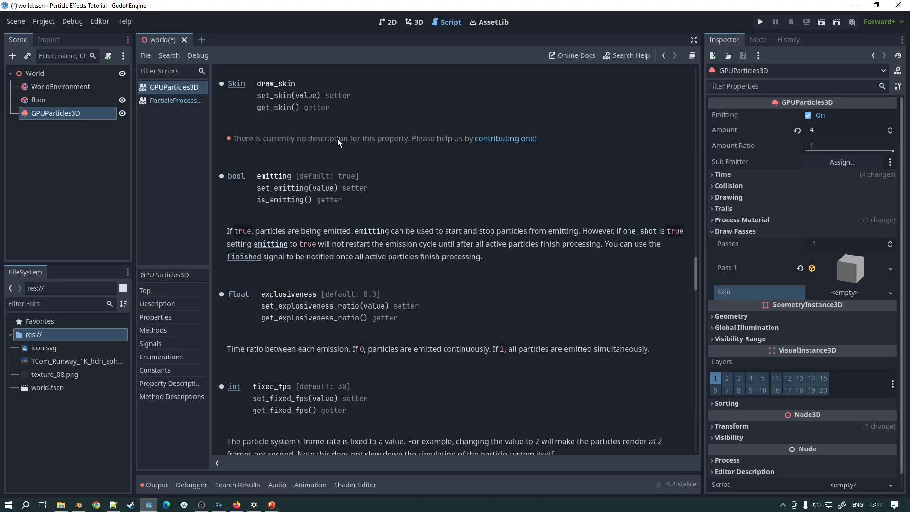
pyautogui.click(236, 84)
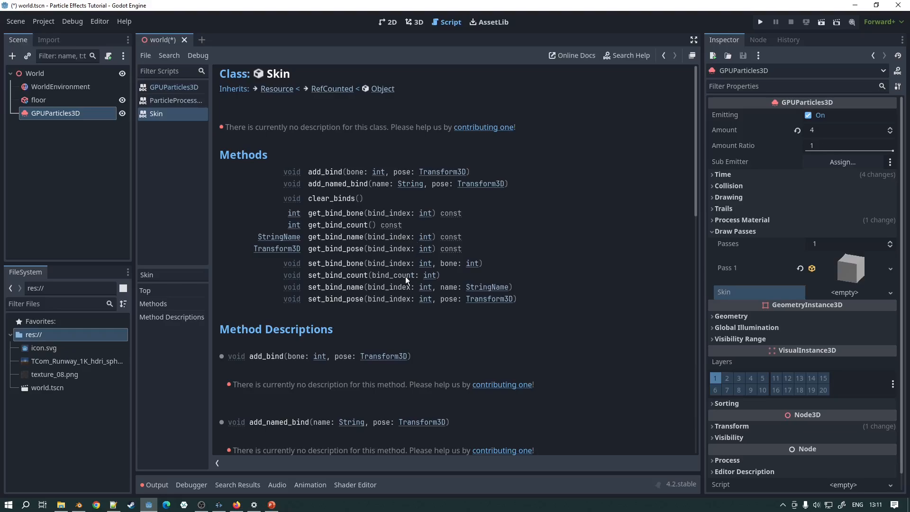
pyautogui.scroll(-3, 410, 278)
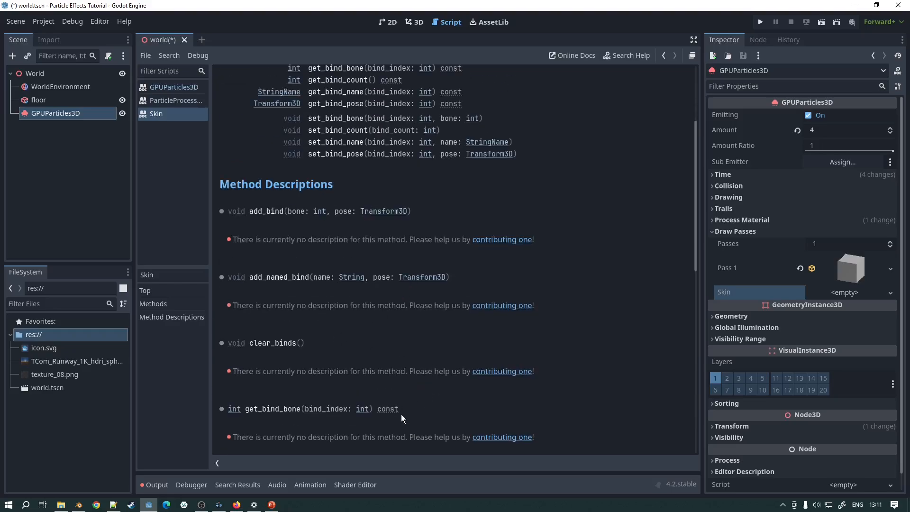
pyautogui.scroll(-2, 373, 399)
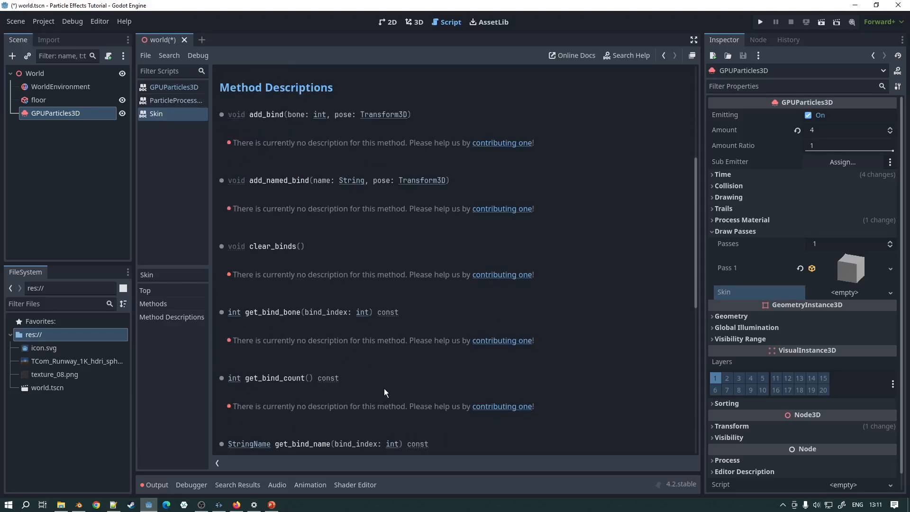
pyautogui.scroll(5, 384, 388)
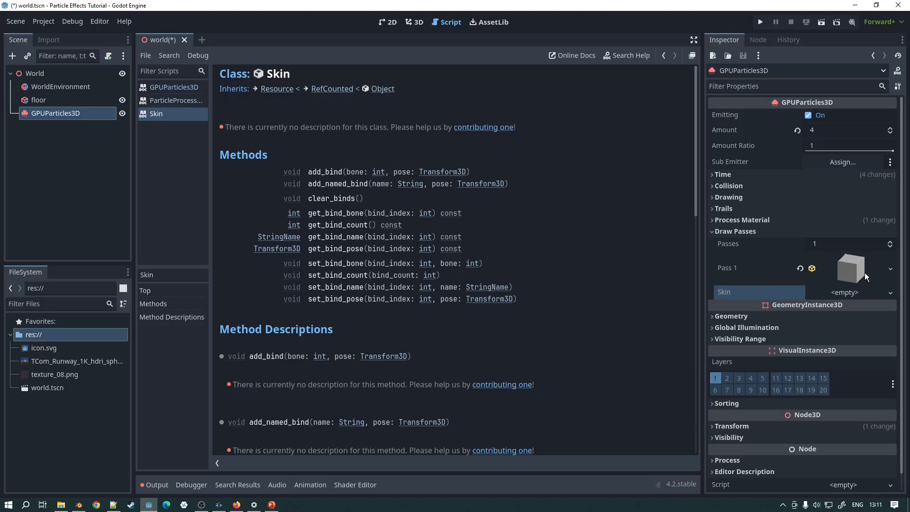
pyautogui.click(889, 269)
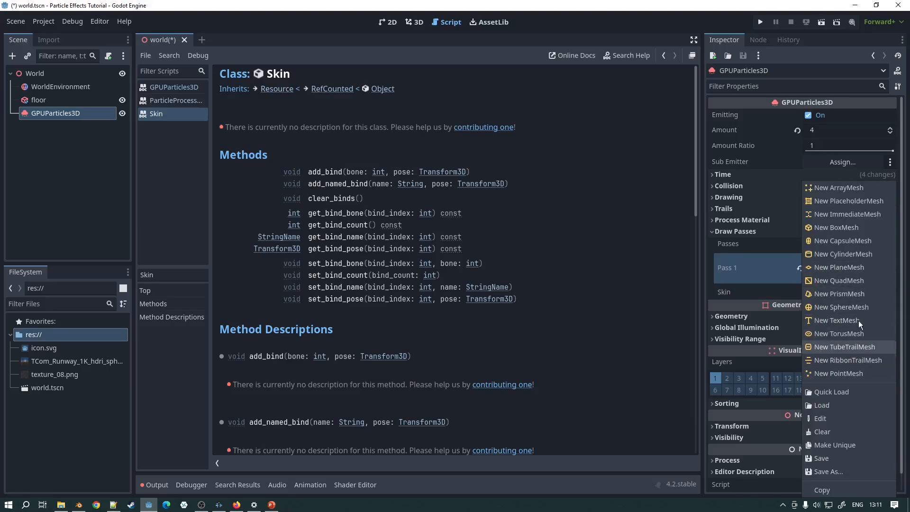
pyautogui.click(738, 263)
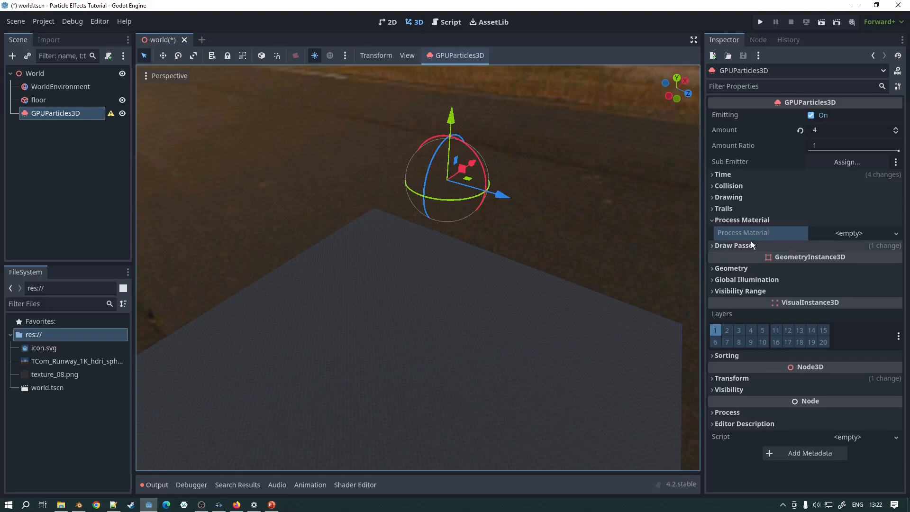
# Step: Assign a new ParticleProcessMaterial to the emitter and set its Lifetime Randomness to 1
pyautogui.click(896, 234)
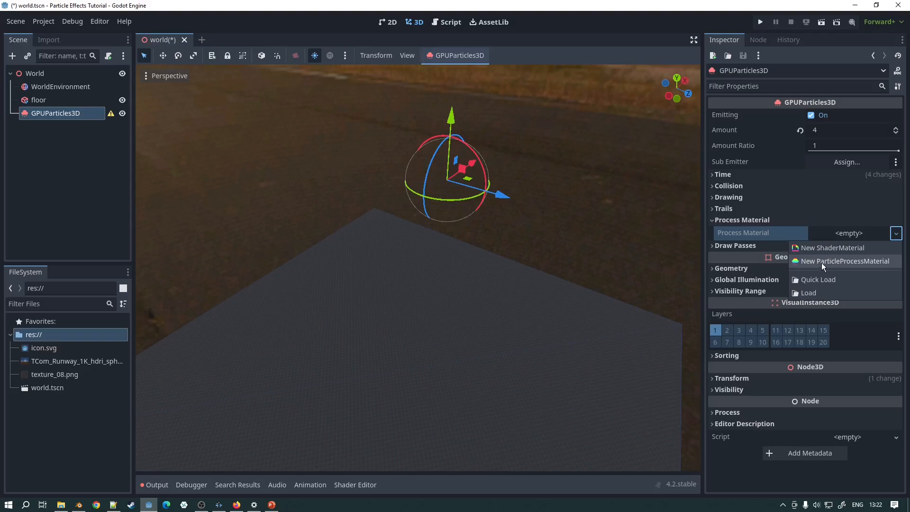
pyautogui.click(834, 261)
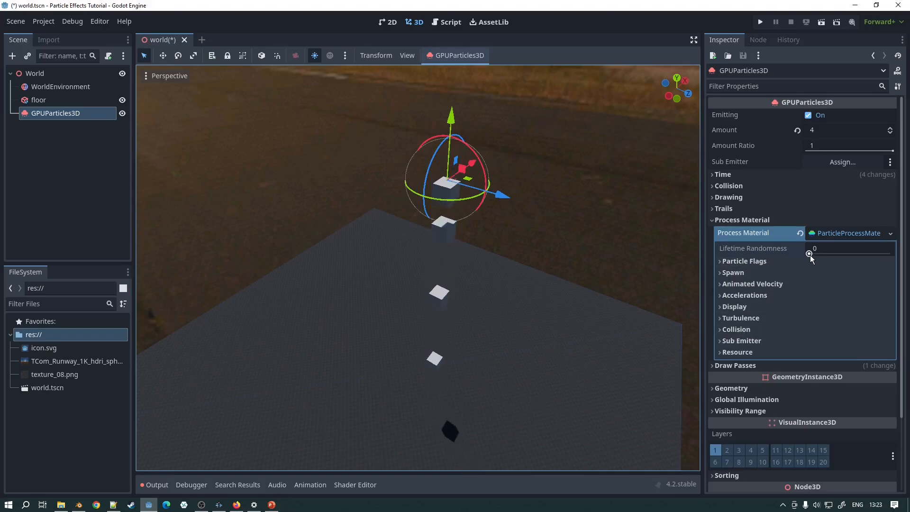
pyautogui.moveTo(810, 253); pyautogui.dragTo(893, 250)
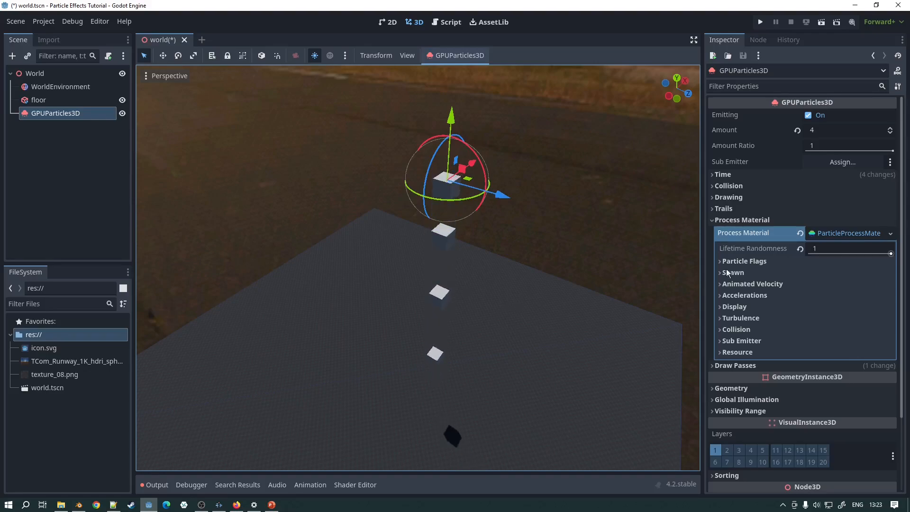
pyautogui.click(715, 176)
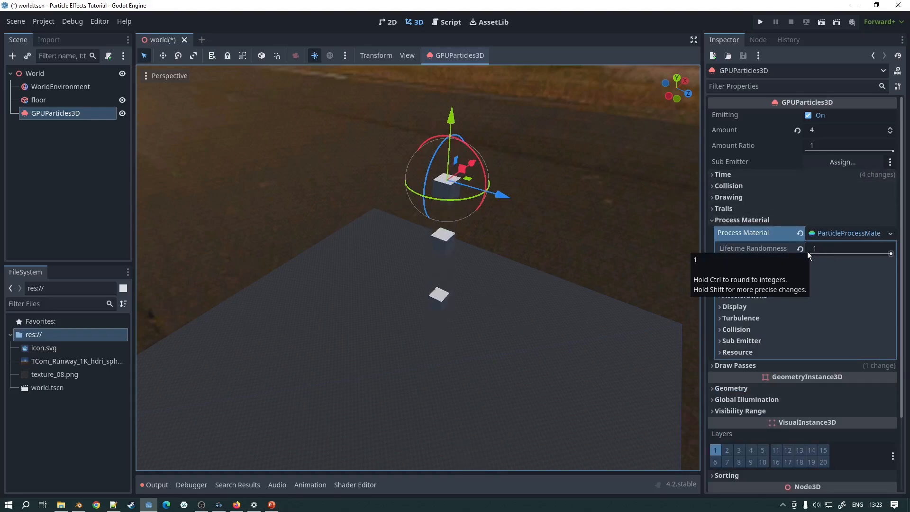
# Step: Try a Lifetime Randomness of 0.47 on the process material, and reset the property to 0
pyautogui.moveTo(889, 253); pyautogui.dragTo(847, 256)
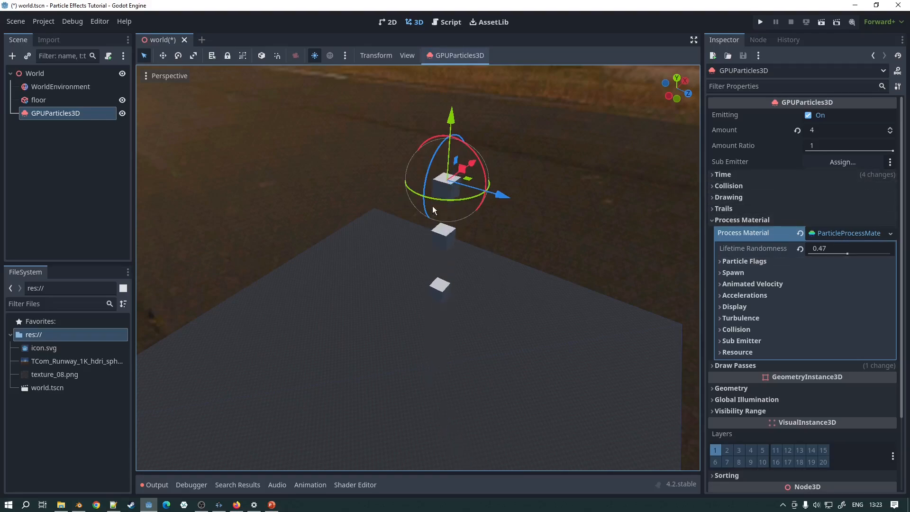
pyautogui.click(801, 249)
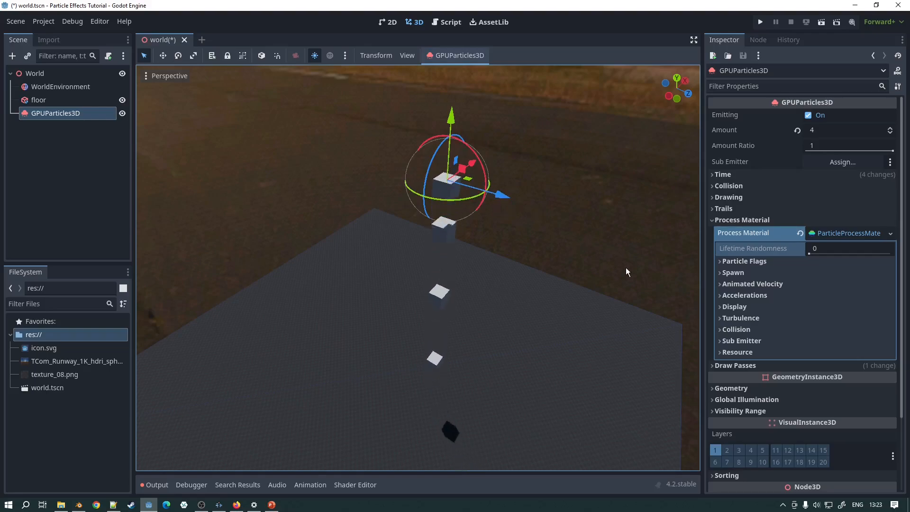
# Step: Enable the Rotate Y and Align Y particle flags, and try Disable Z before turning it back off
pyautogui.click(722, 262)
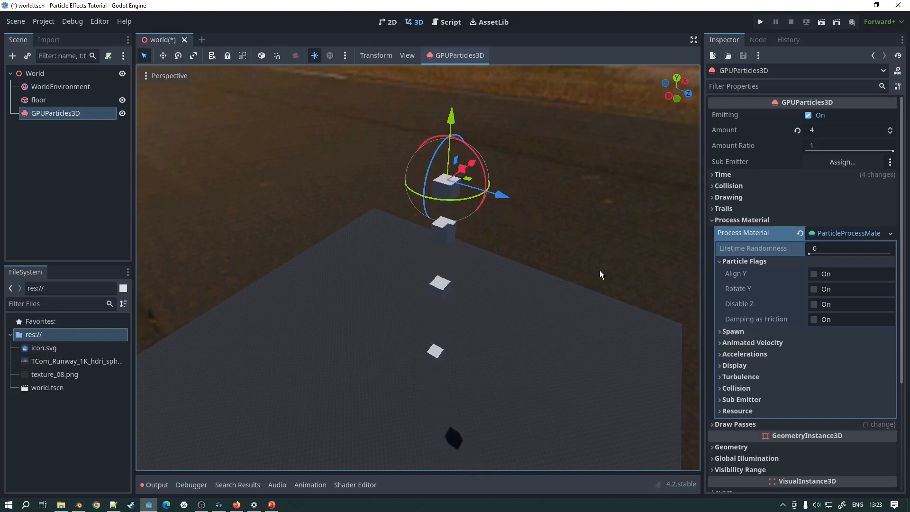
pyautogui.click(814, 290)
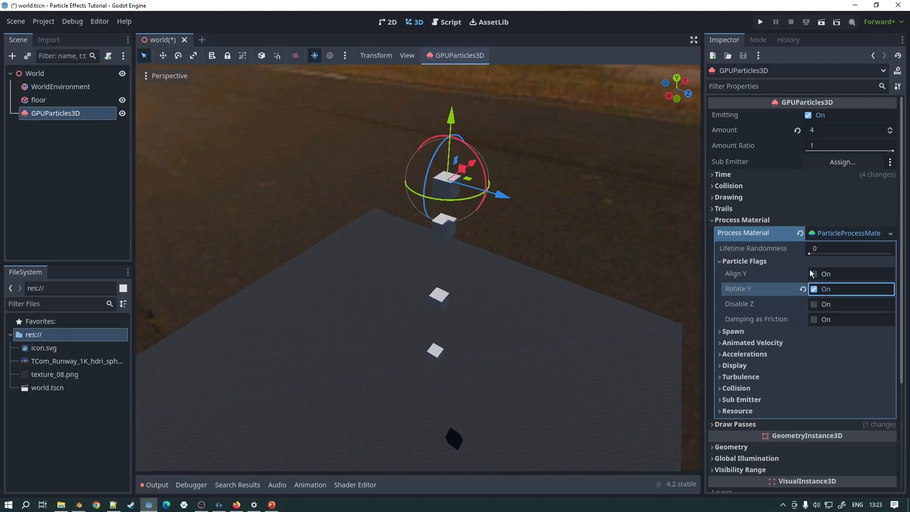
pyautogui.click(812, 275)
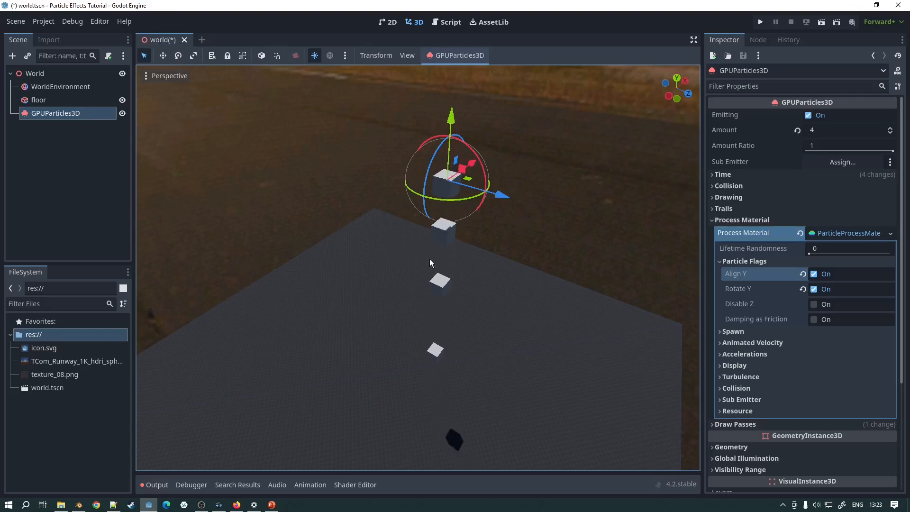
pyautogui.click(815, 305)
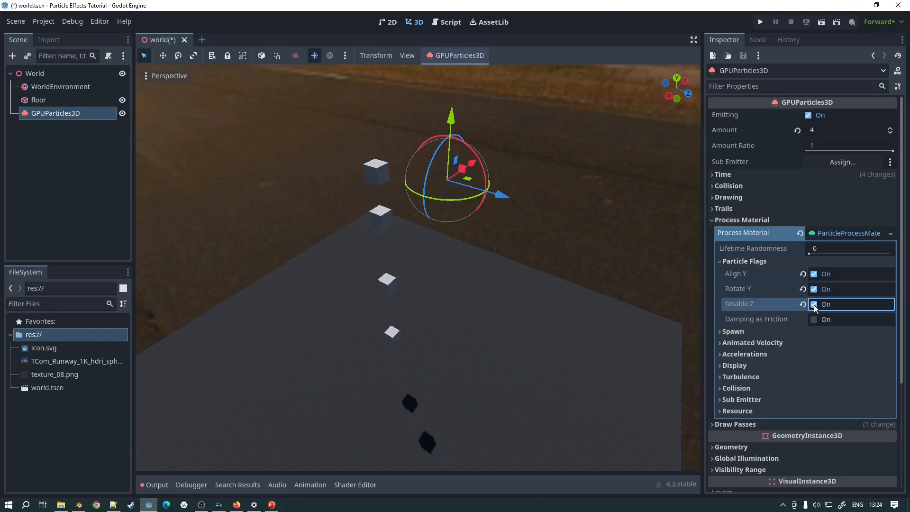
pyautogui.click(814, 305)
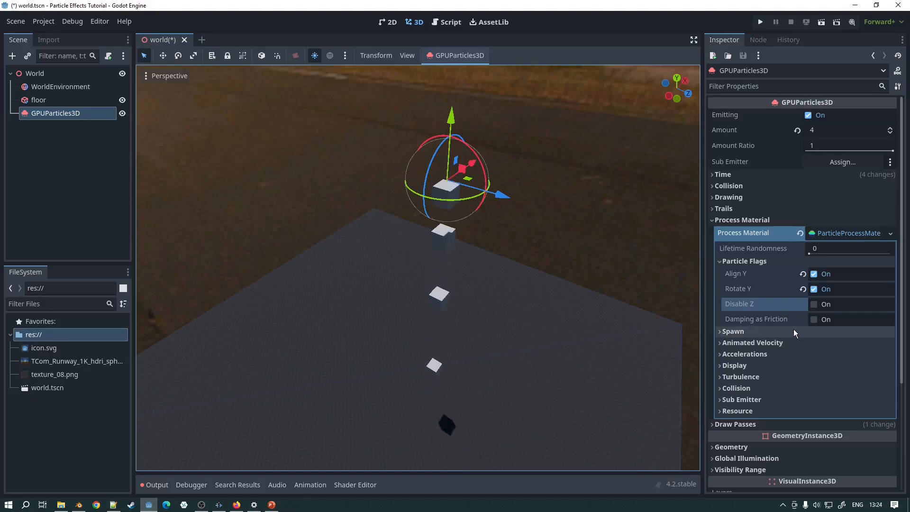
pyautogui.click(719, 261)
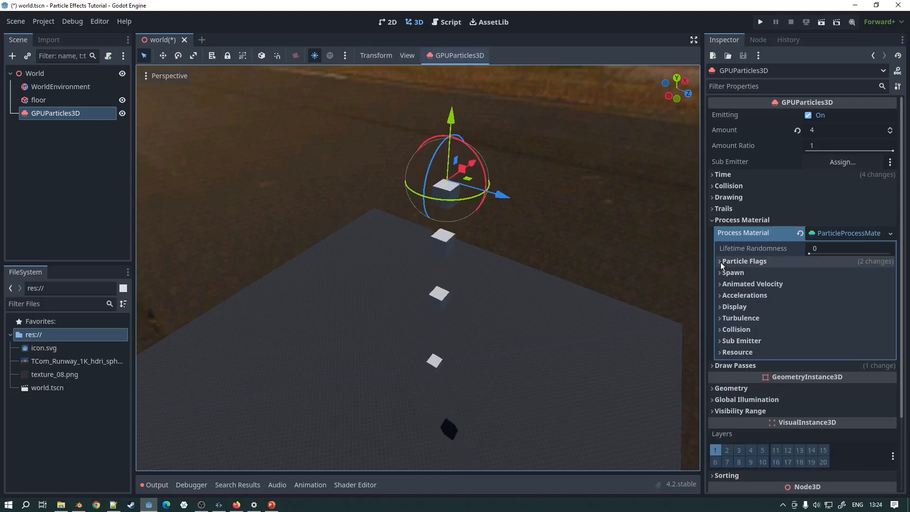
# Step: Set the Emission Shape in the process material's spawn position settings to Sphere
pyautogui.click(719, 272)
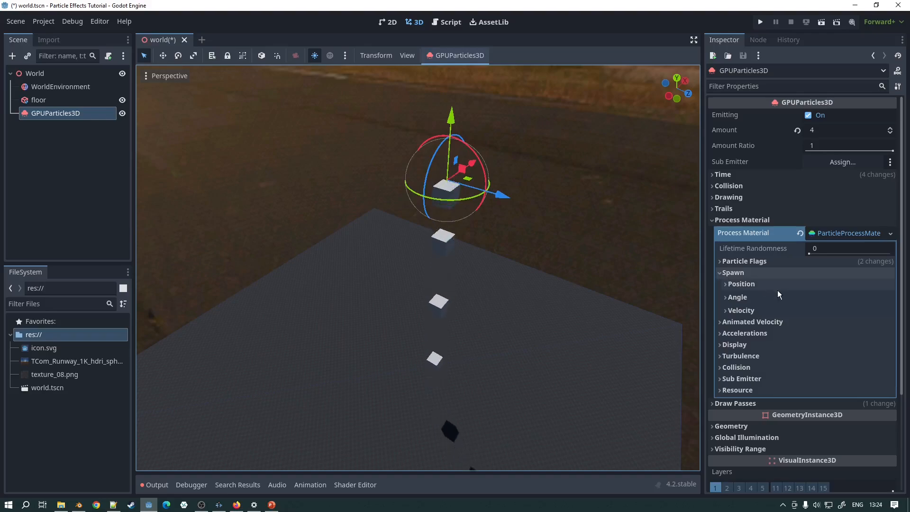
pyautogui.click(741, 285)
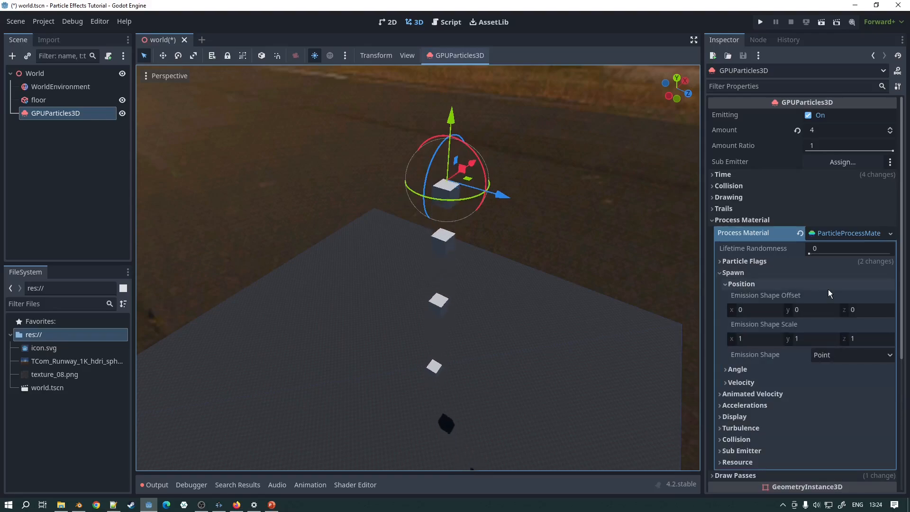
pyautogui.scroll(-1, 829, 289)
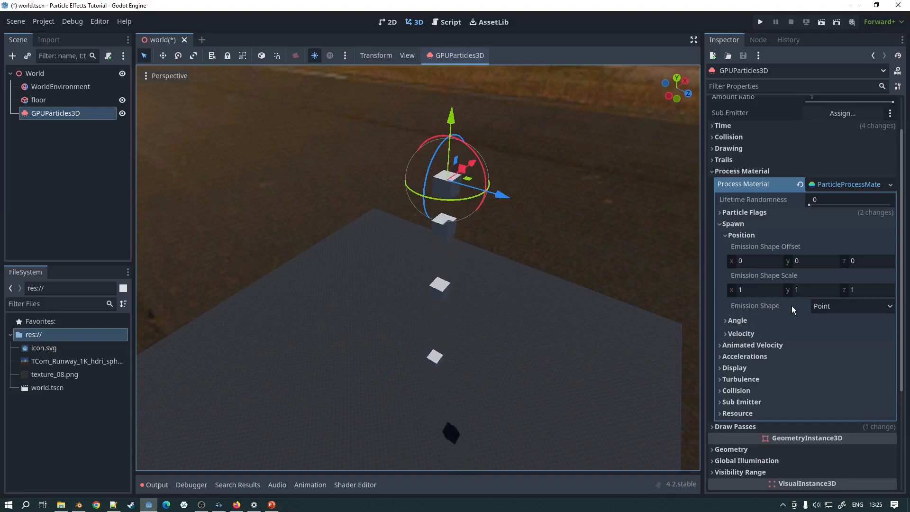
pyautogui.click(841, 310)
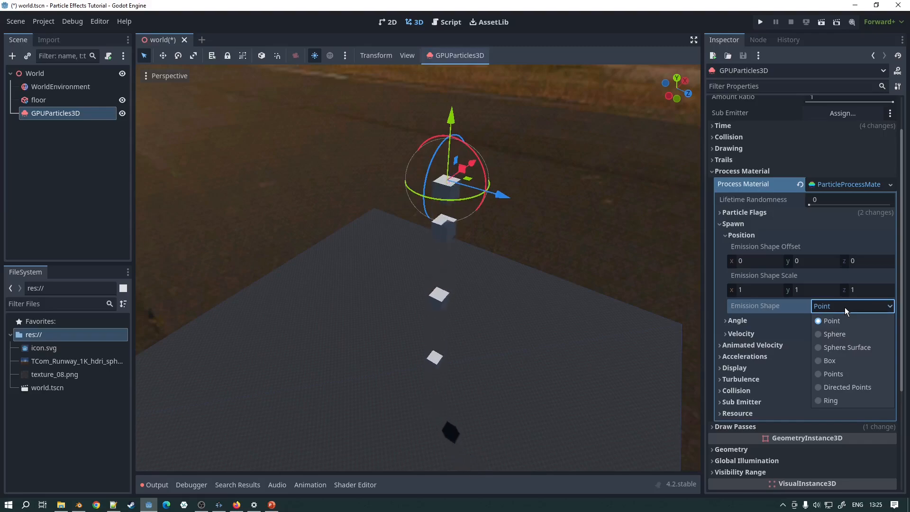
pyautogui.click(843, 335)
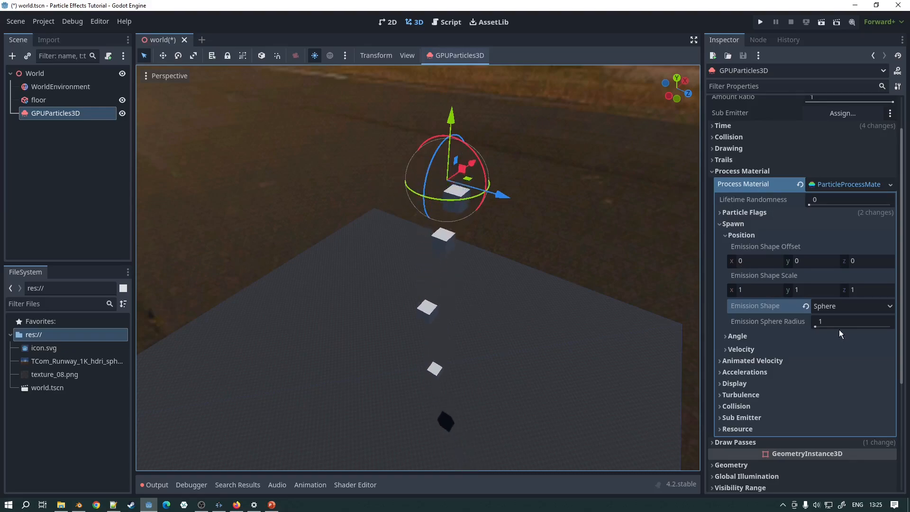
# Step: Try different emission sphere radii such as 51.08 and 12.13, and return the radius to 1
pyautogui.moveTo(819, 326); pyautogui.dragTo(844, 327)
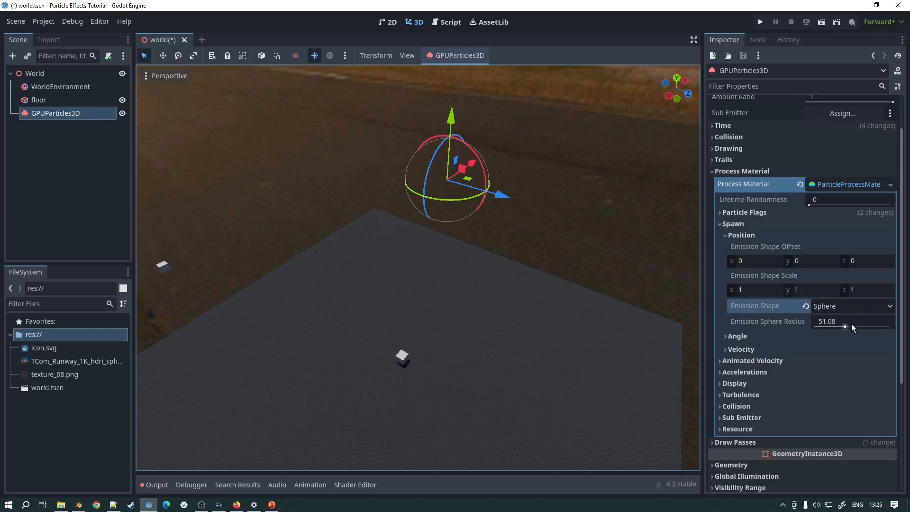
pyautogui.moveTo(846, 327); pyautogui.dragTo(795, 323)
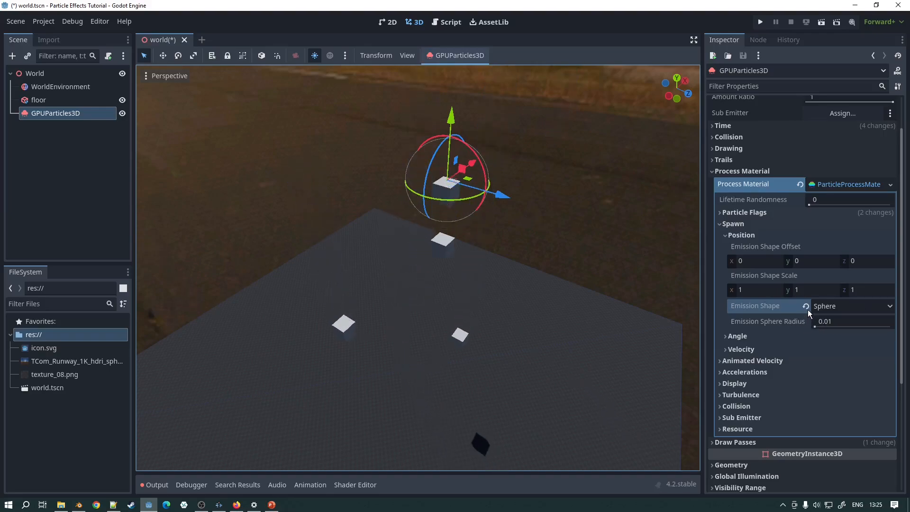
pyautogui.moveTo(817, 328); pyautogui.dragTo(826, 323)
pyautogui.click(826, 324)
pyautogui.write('1')
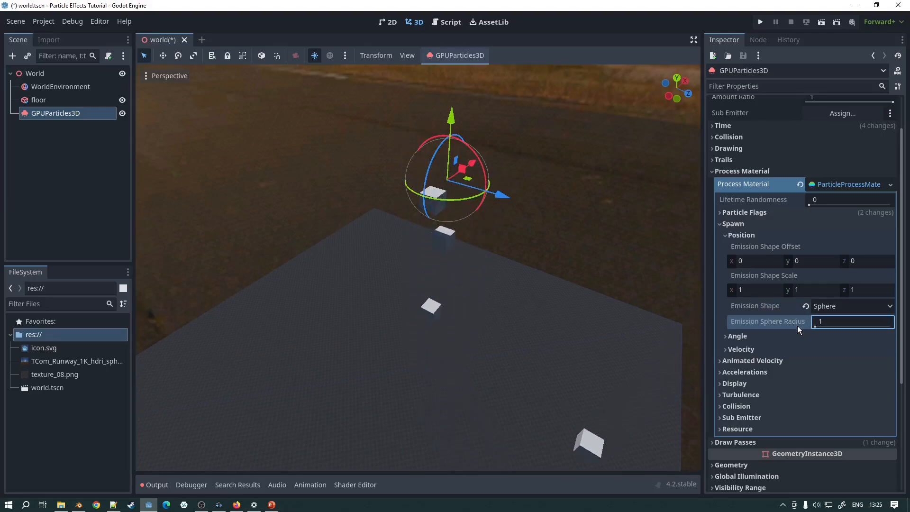
pyautogui.moveTo(815, 327); pyautogui.dragTo(823, 327)
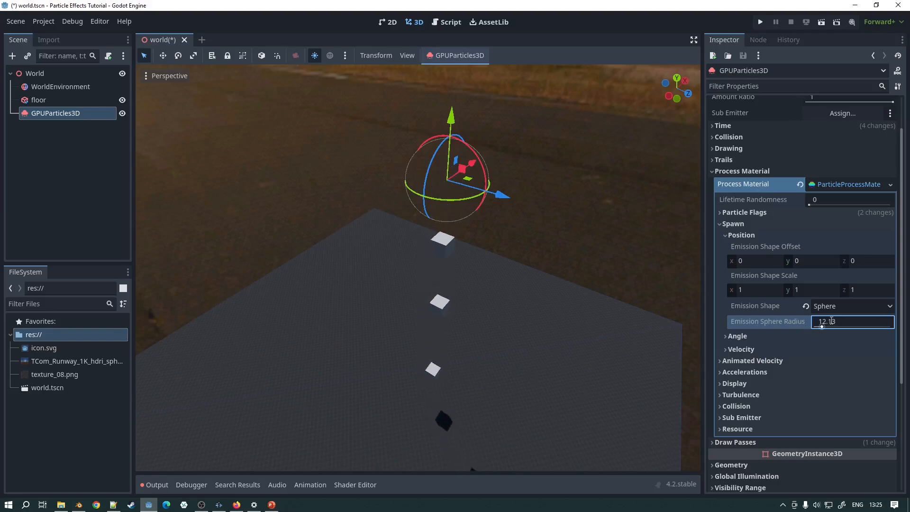
pyautogui.write('1')
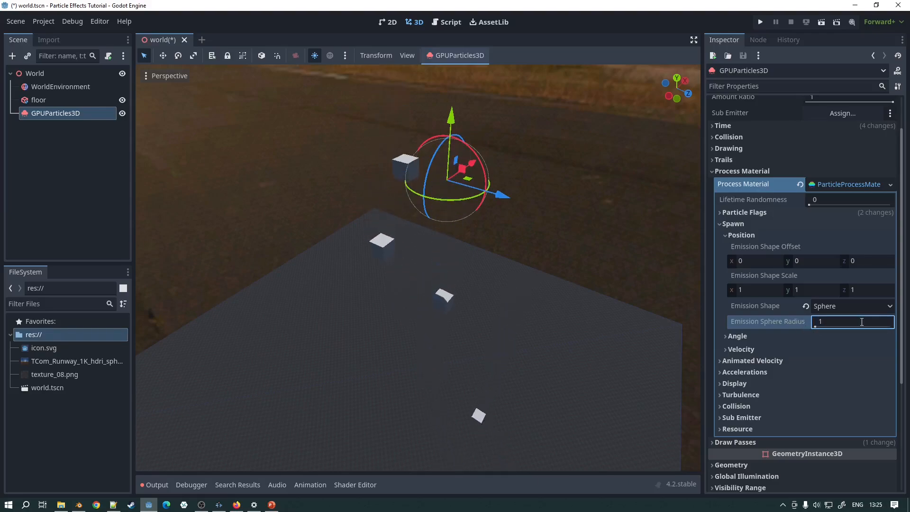
pyautogui.press('Return')
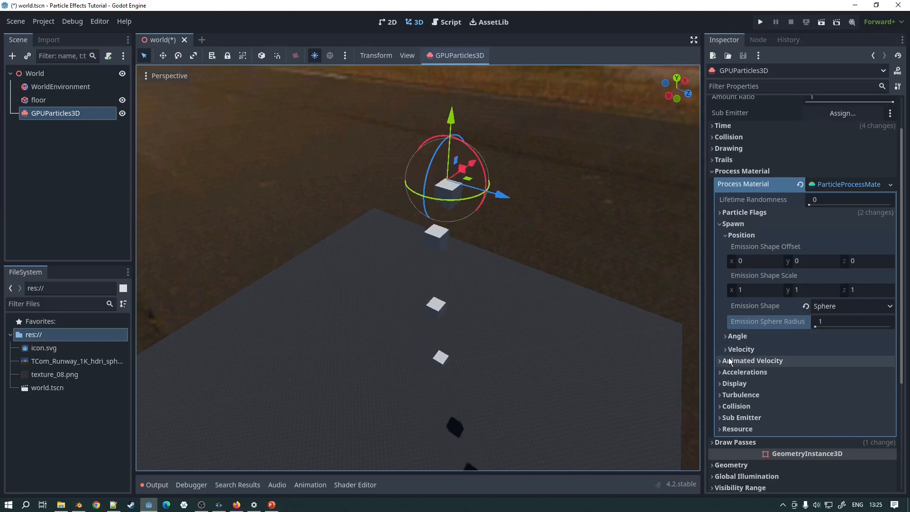
# Step: Set the Y gravity in the process material's accelerations to 0
pyautogui.click(730, 372)
pyautogui.click(738, 383)
pyautogui.click(813, 411)
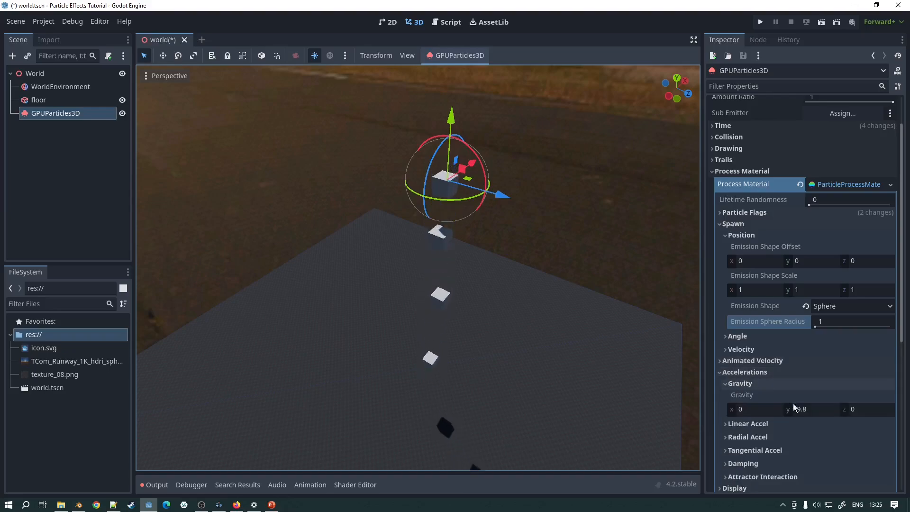
pyautogui.write('0')
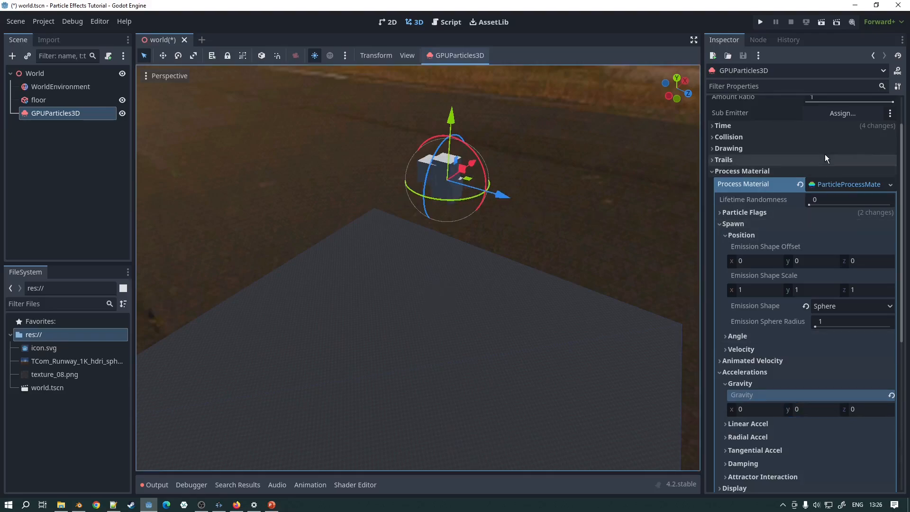
# Step: Set the emitter's particle amount to 1000
pyautogui.scroll(2, 829, 154)
pyautogui.click(834, 127)
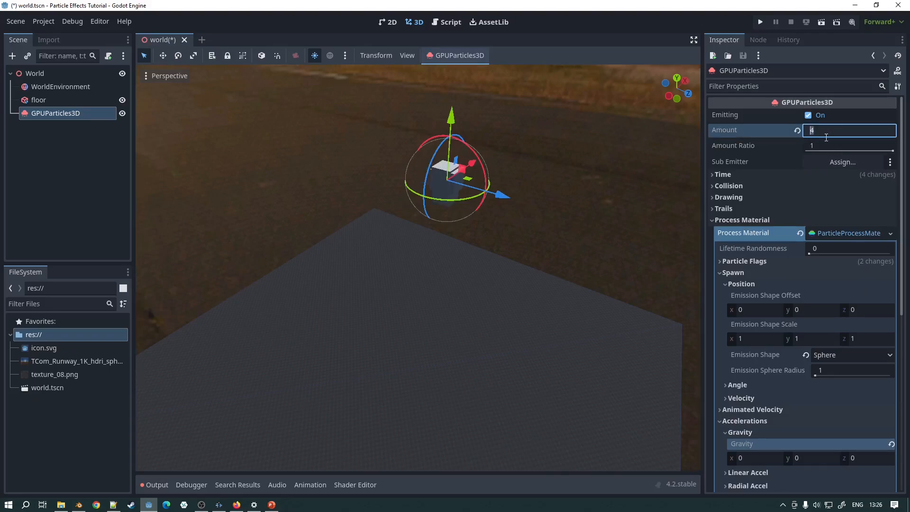
pyautogui.write('100')
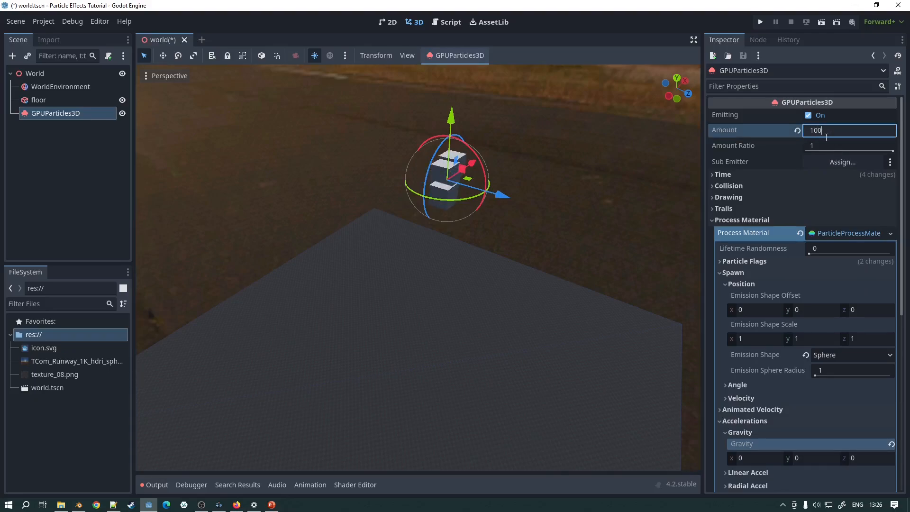
pyautogui.write('0')
pyautogui.press('Return')
pyautogui.moveTo(393, 203); pyautogui.dragTo(355, 201, button='middle')
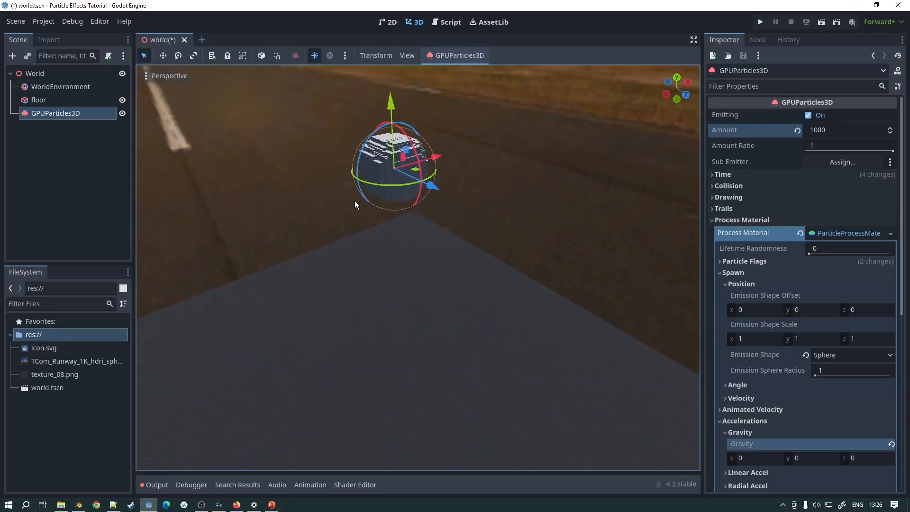
# Step: Set the Emission Sphere Radius to 2 and change the Emission Shape to Sphere Surface
pyautogui.scroll(-10, 829, 372)
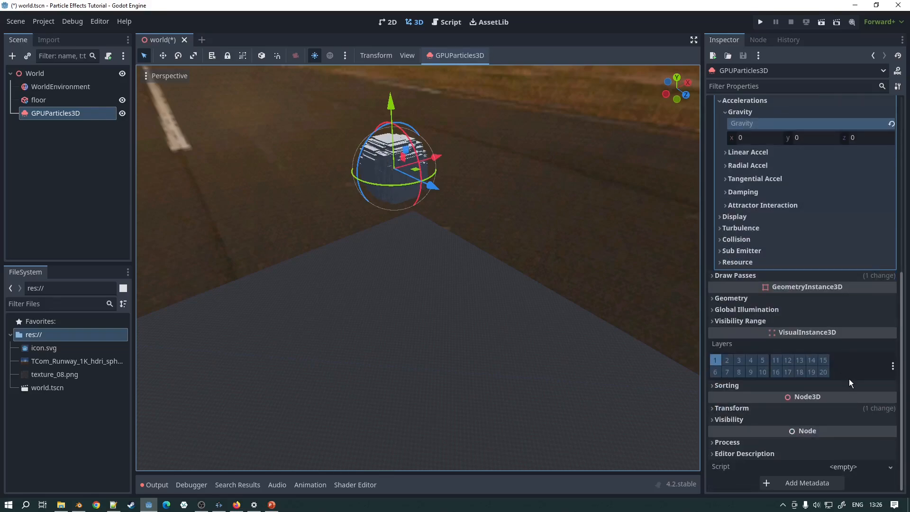
pyautogui.scroll(6, 849, 379)
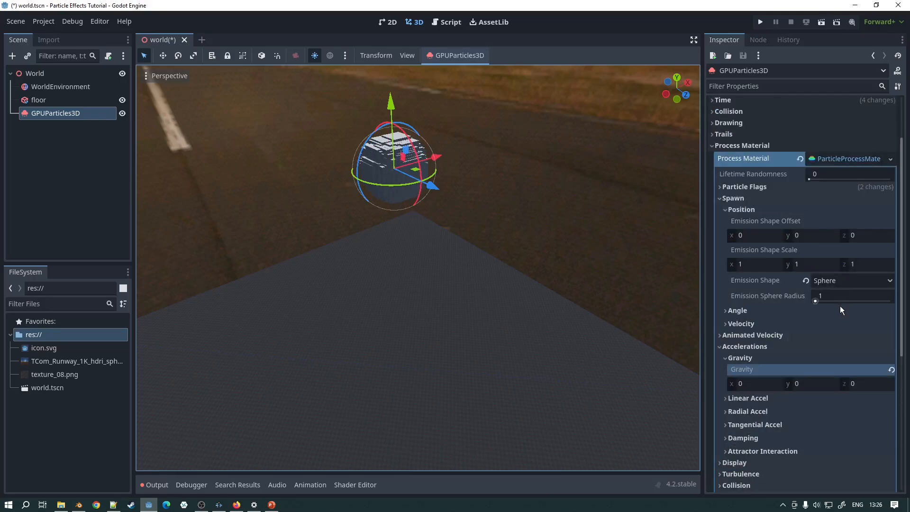
pyautogui.click(835, 296)
pyautogui.write('2')
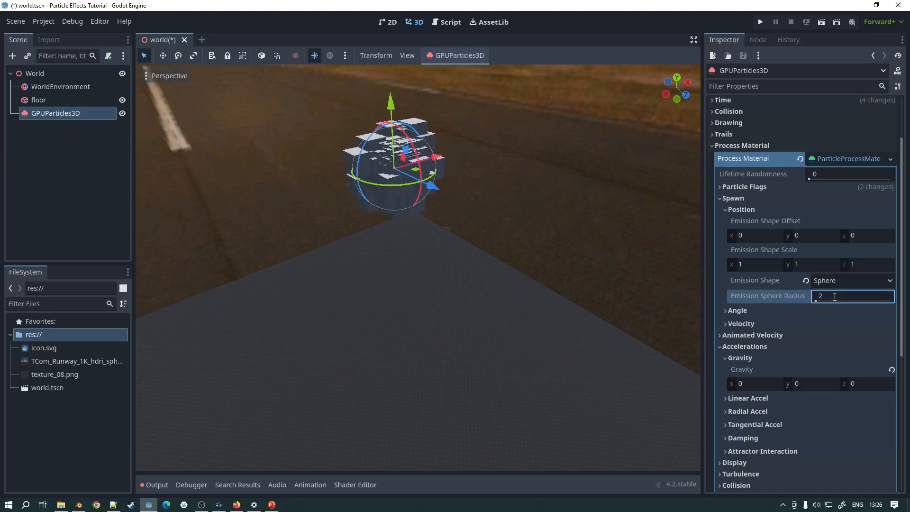
pyautogui.click(264, 79)
pyautogui.moveTo(425, 200)
pyautogui.mouseDown(button='middle')
pyautogui.moveTo(483, 188)
pyautogui.moveTo(398, 212)
pyautogui.moveTo(439, 209)
pyautogui.mouseUp(button='middle')
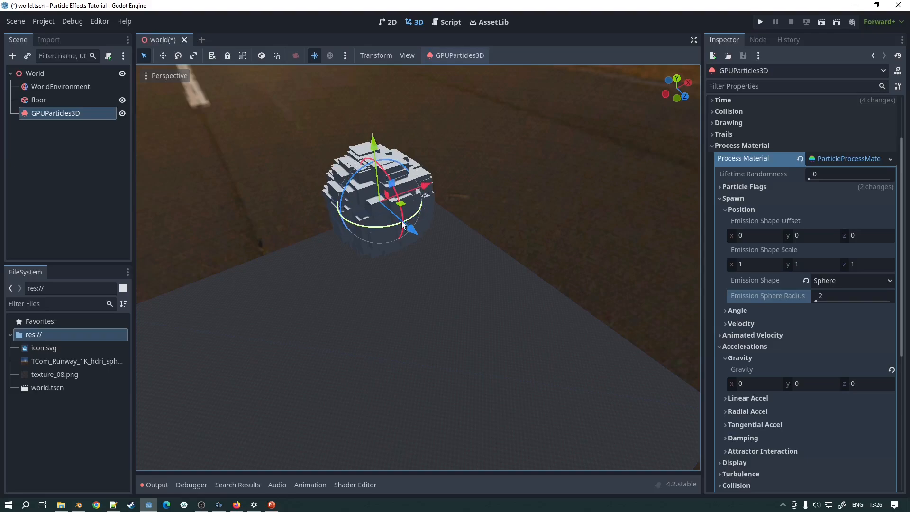
pyautogui.click(825, 280)
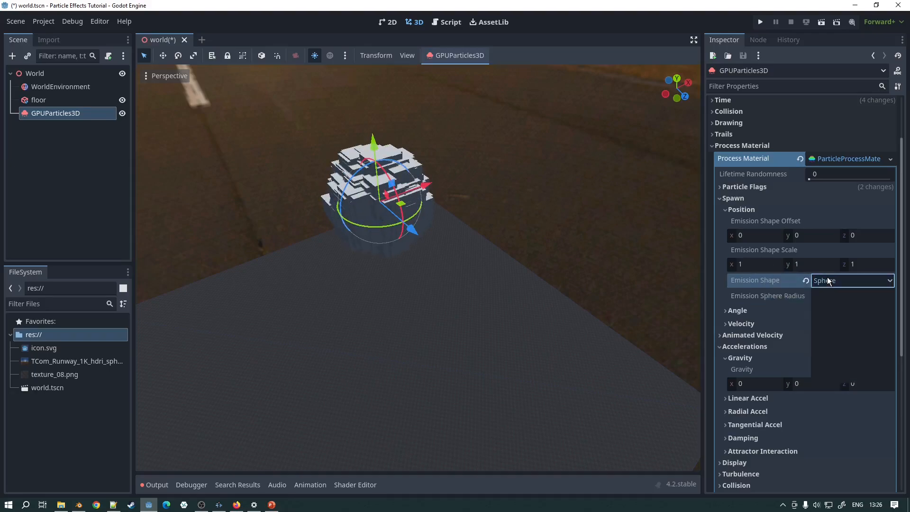
pyautogui.click(836, 321)
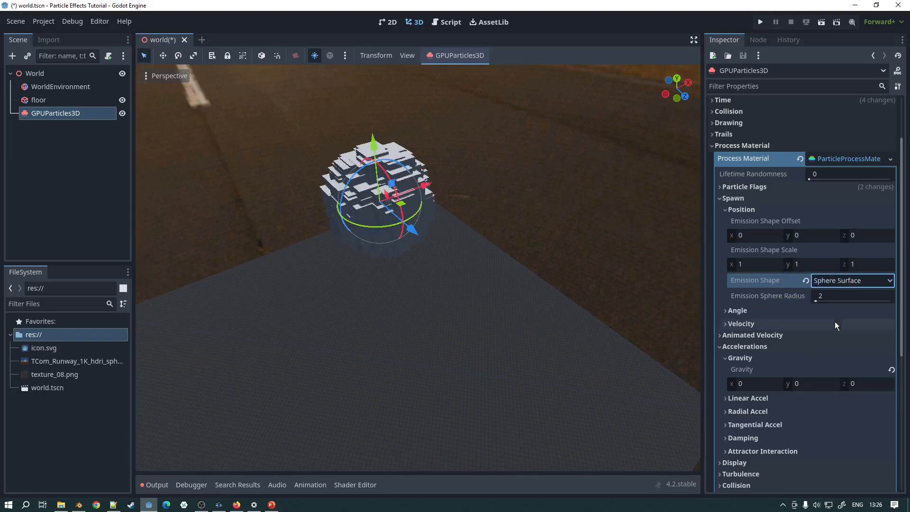
# Step: Use a sphere mesh with 0.1 m radius and 0.2 m height for draw pass 1, and inspect the particle distribution up close
pyautogui.scroll(-2, 804, 388)
pyautogui.scroll(-8, 803, 389)
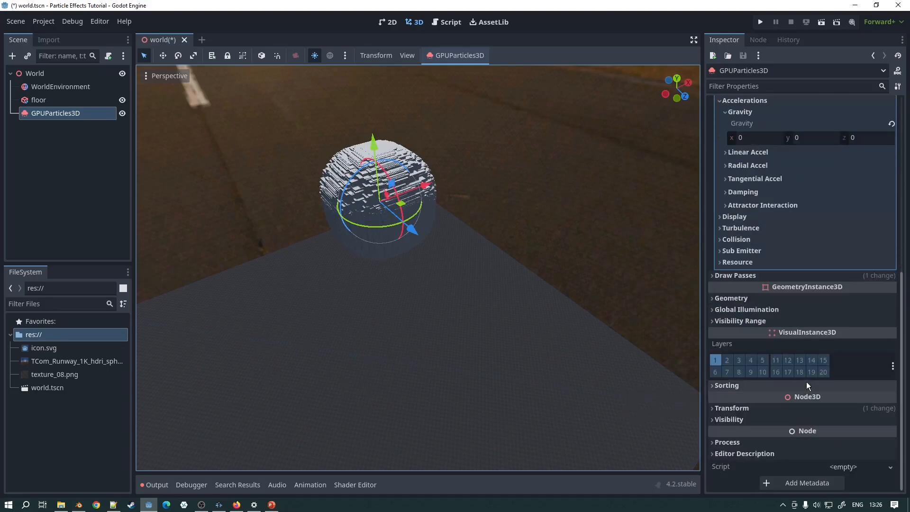
pyautogui.scroll(2, 796, 360)
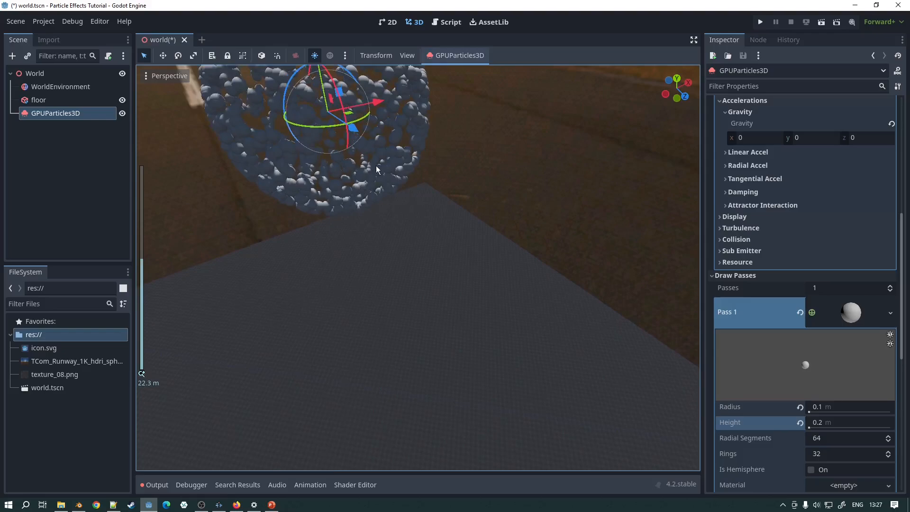
pyautogui.scroll(3, 377, 164)
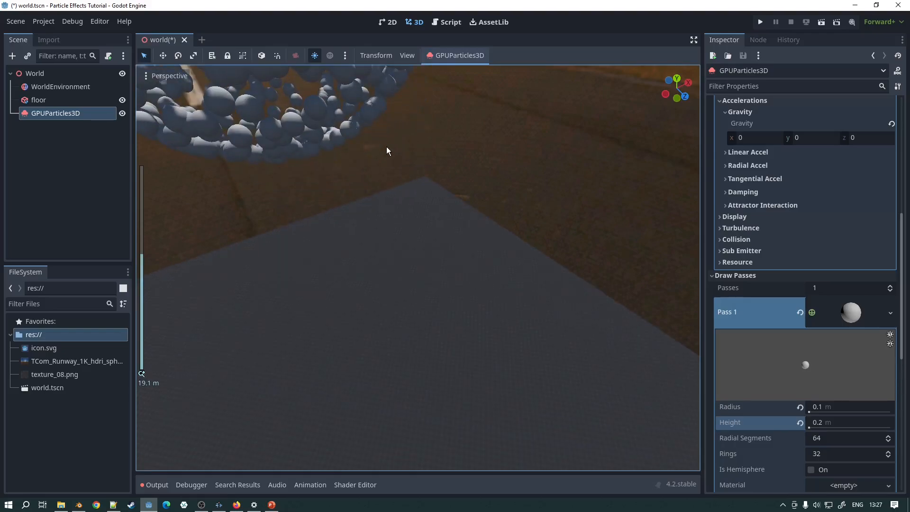
pyautogui.scroll(-3, 386, 146)
pyautogui.moveTo(385, 146); pyautogui.dragTo(467, 209, button='middle')
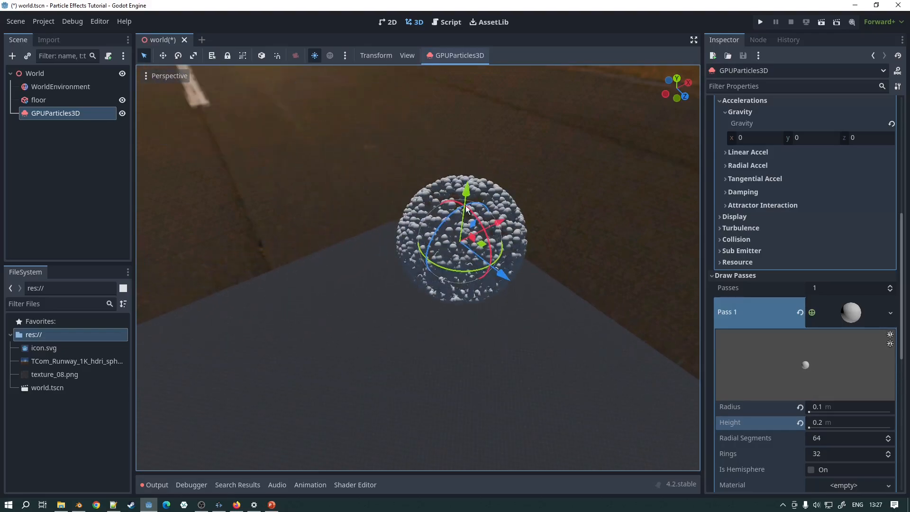
pyautogui.scroll(4, 467, 210)
pyautogui.moveTo(545, 195); pyautogui.dragTo(497, 196, button='middle')
pyautogui.click(735, 276)
pyautogui.scroll(3, 778, 265)
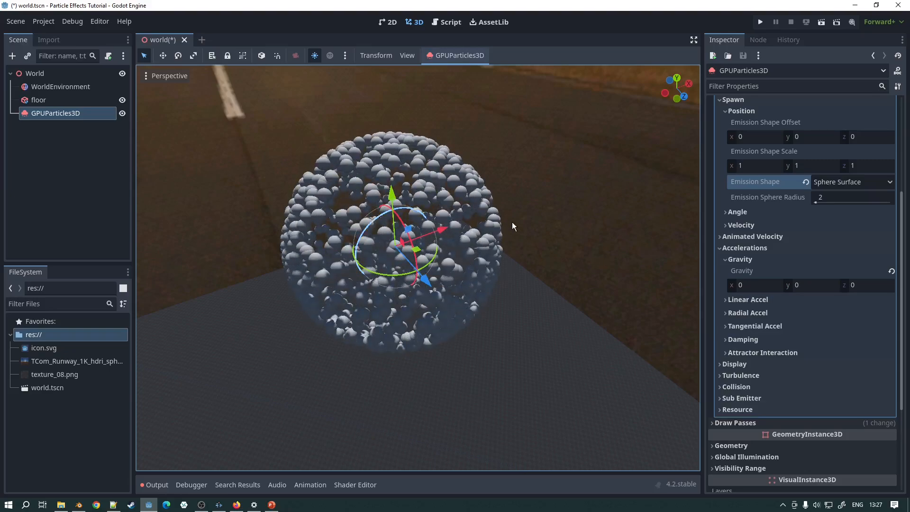
# Step: Change the process material's Emission Shape to Box
pyautogui.scroll(4, 807, 140)
pyautogui.scroll(2, 809, 139)
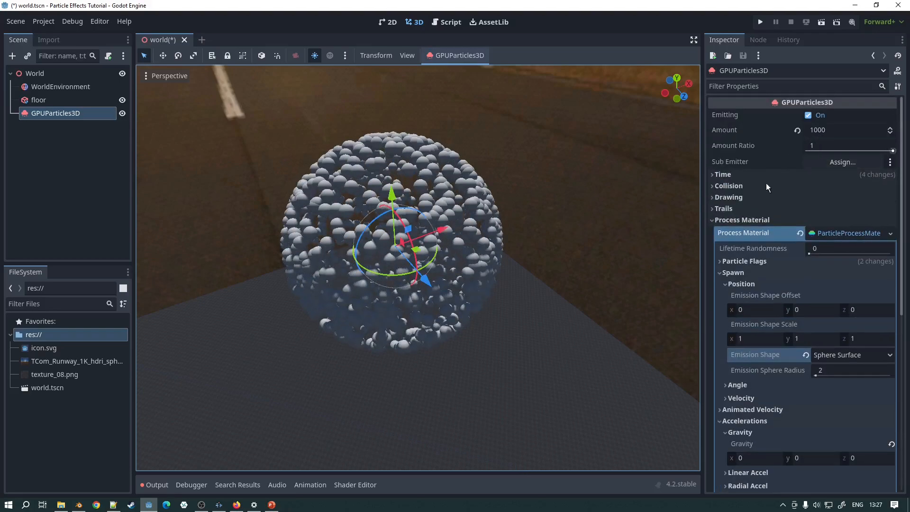
pyautogui.scroll(-4, 767, 183)
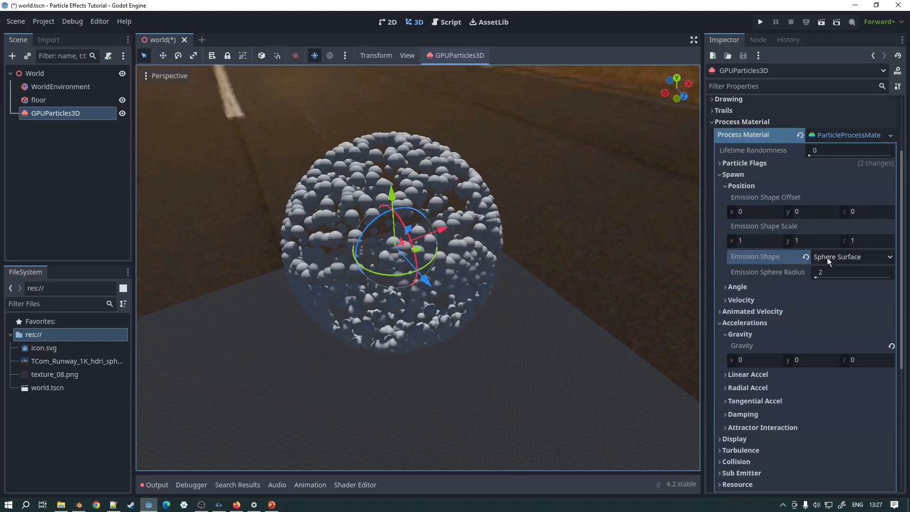
pyautogui.click(891, 257)
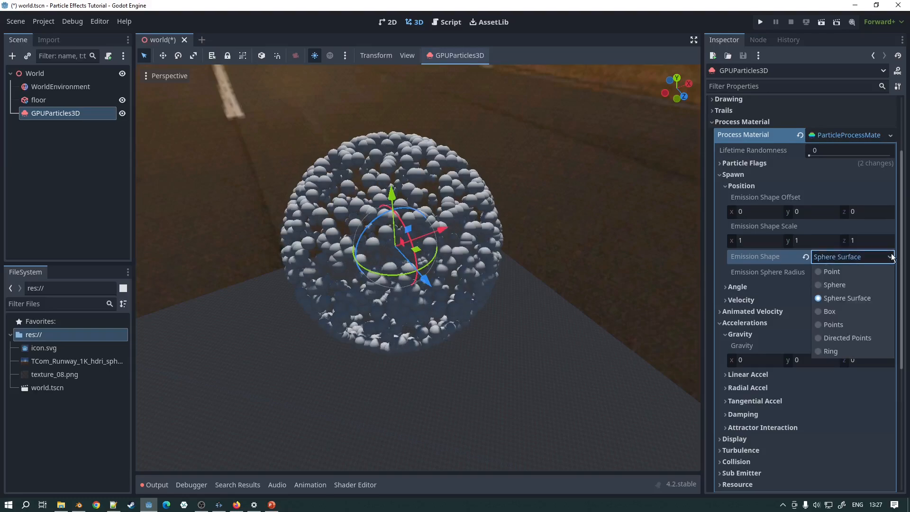
pyautogui.click(834, 311)
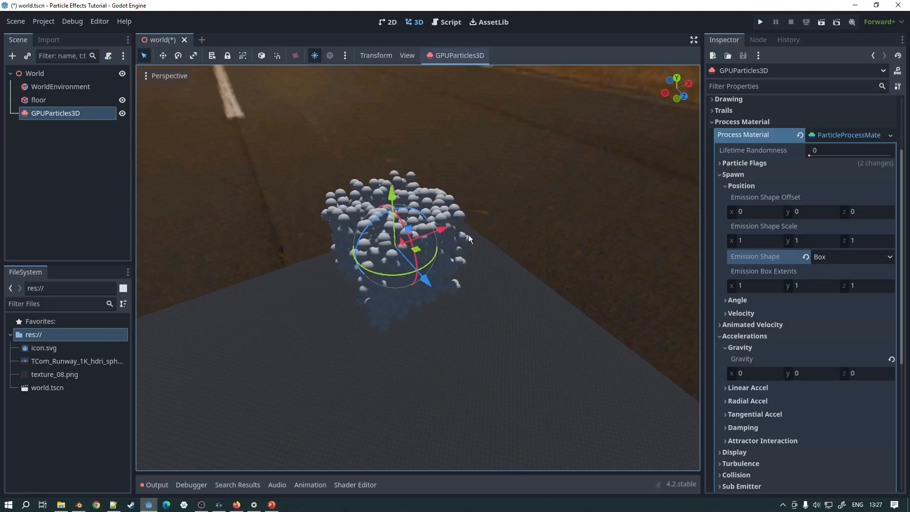
# Step: Look at the emission shape choices and the node selection for Create Emission Points From Node, and cancel without choosing a node
pyautogui.click(889, 257)
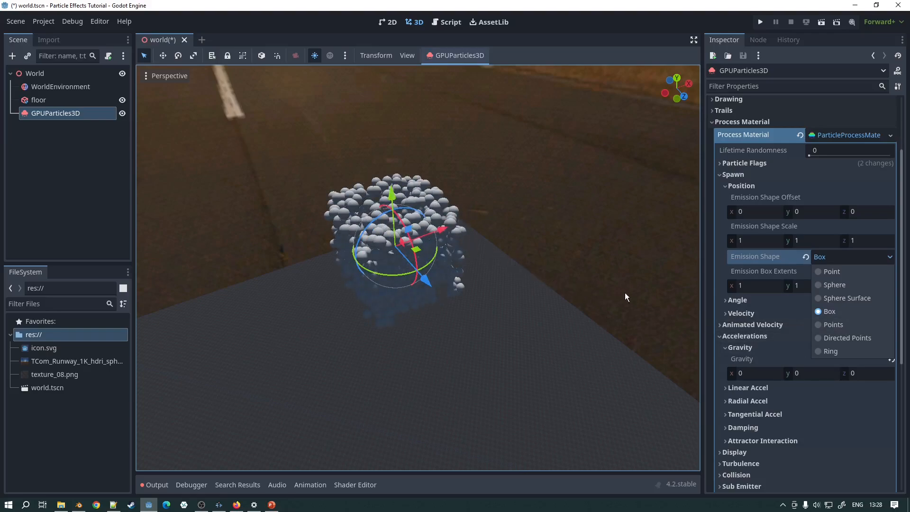
pyautogui.click(454, 52)
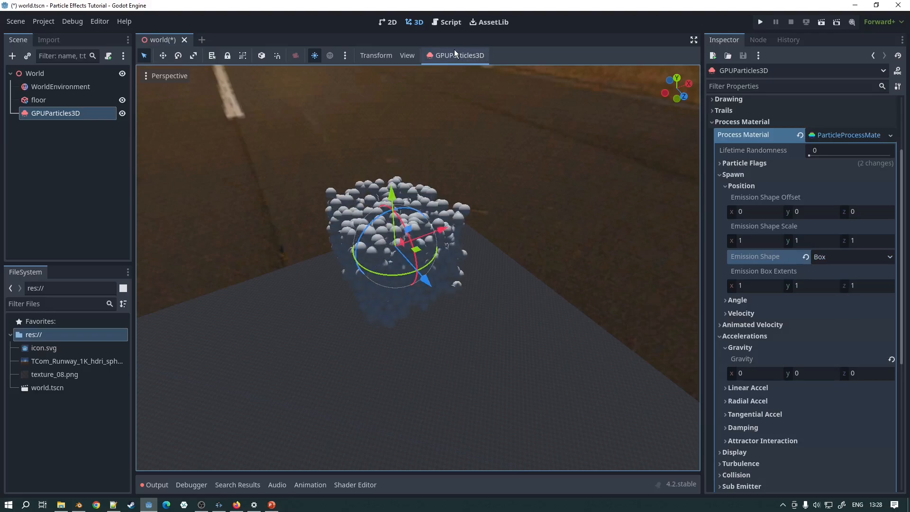
pyautogui.click(454, 56)
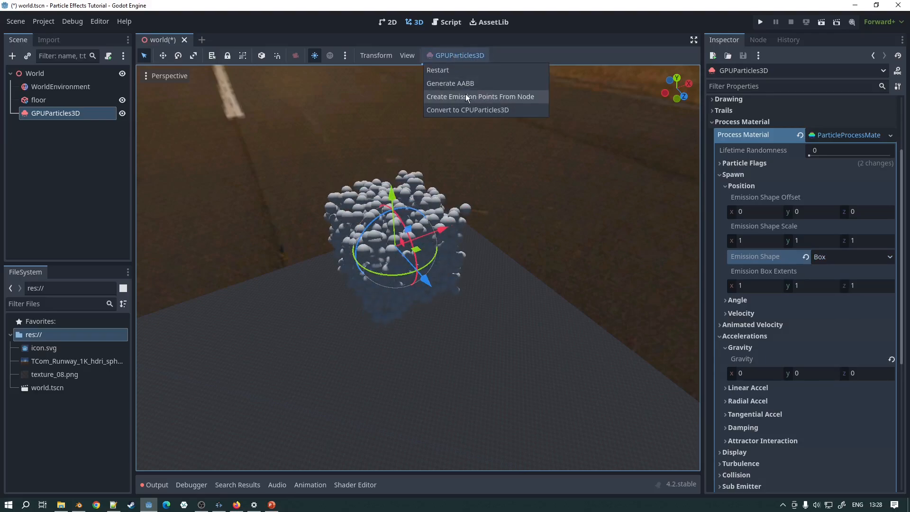
pyautogui.click(488, 96)
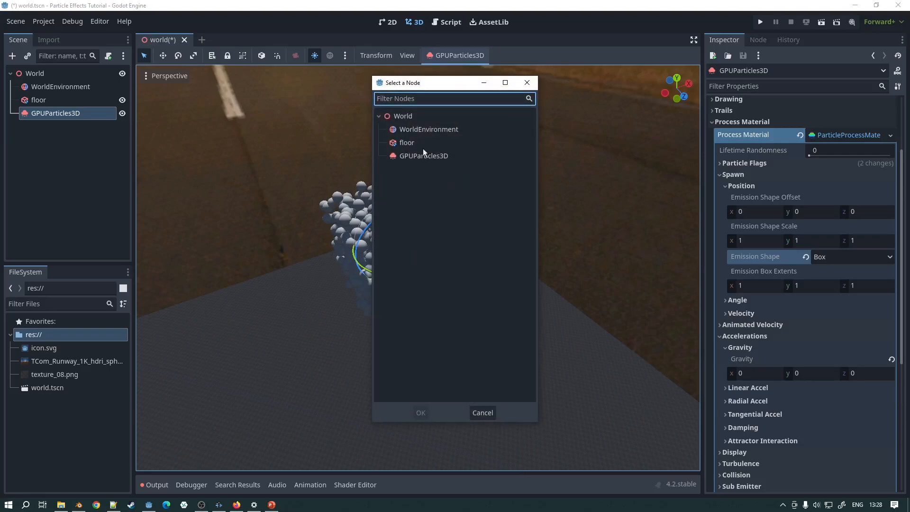
pyautogui.click(477, 414)
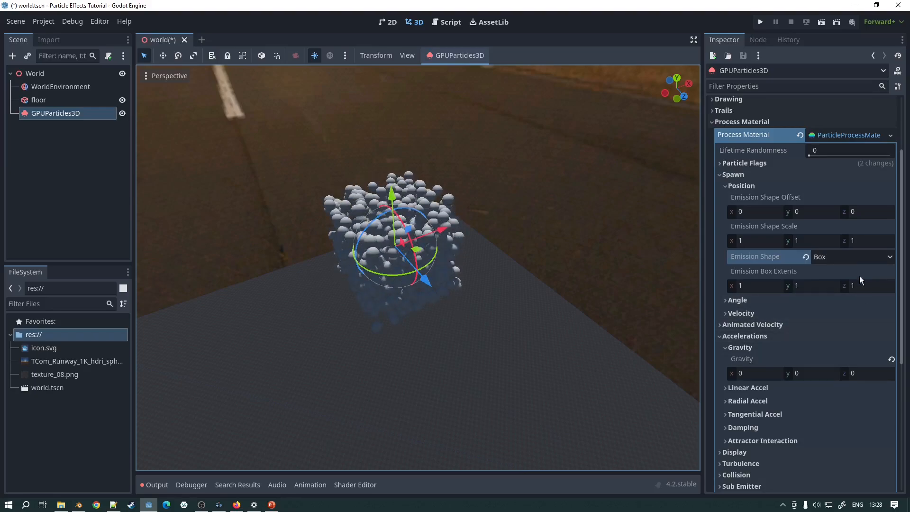
# Step: Change the Emission Shape to Ring and set the Emission Ring Height to 2
pyautogui.click(890, 257)
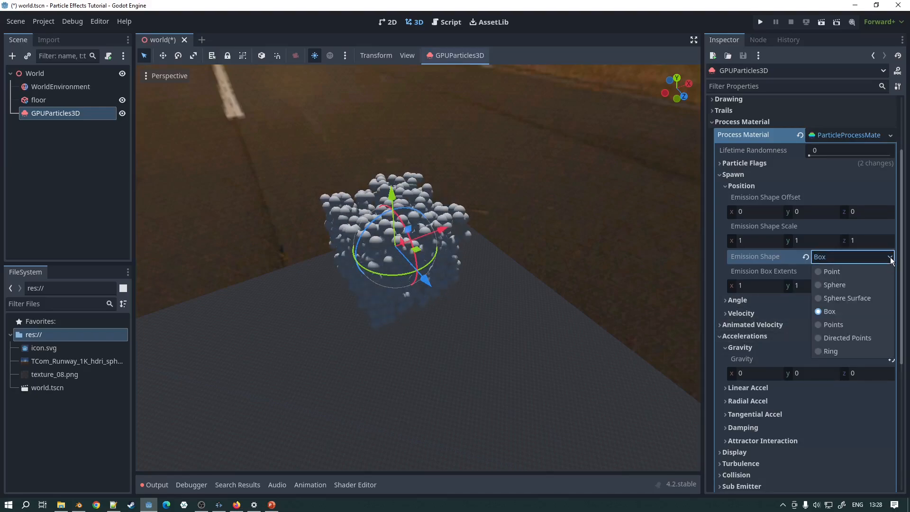
pyautogui.click(818, 349)
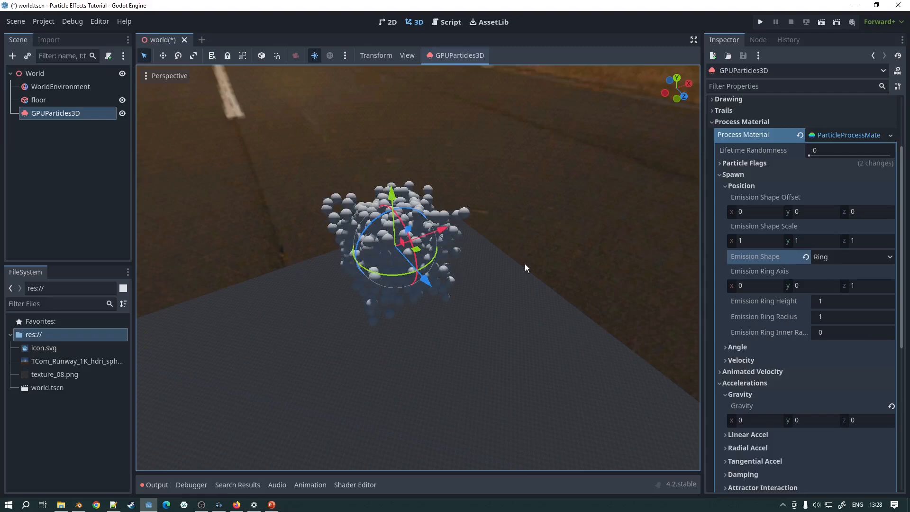
pyautogui.moveTo(459, 232); pyautogui.dragTo(509, 212, button='middle')
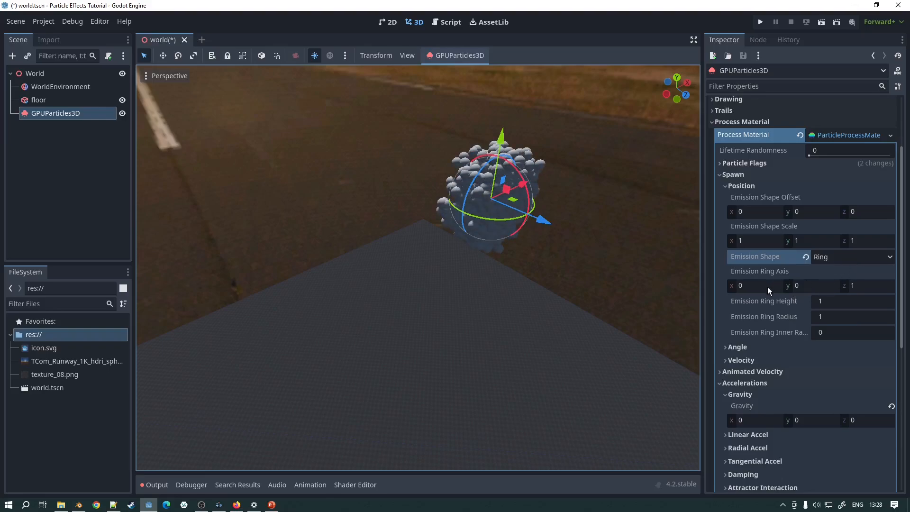
pyautogui.click(837, 302)
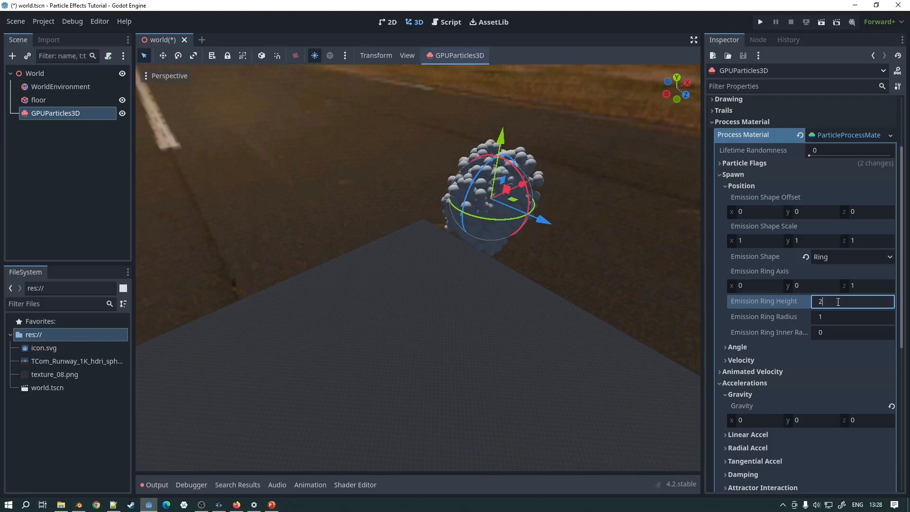
pyautogui.press('Return')
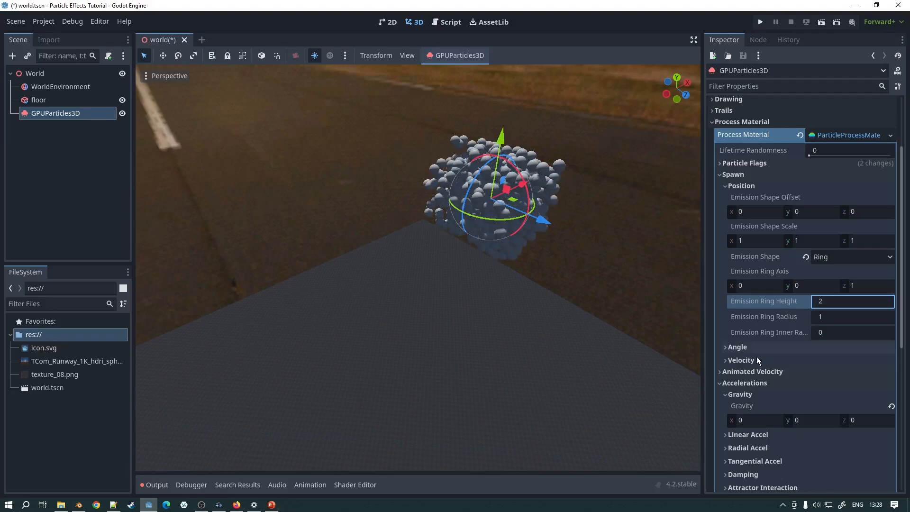
pyautogui.moveTo(530, 209)
pyautogui.mouseDown(button='middle')
pyautogui.moveTo(568, 201)
pyautogui.moveTo(537, 202)
pyautogui.mouseUp(button='middle')
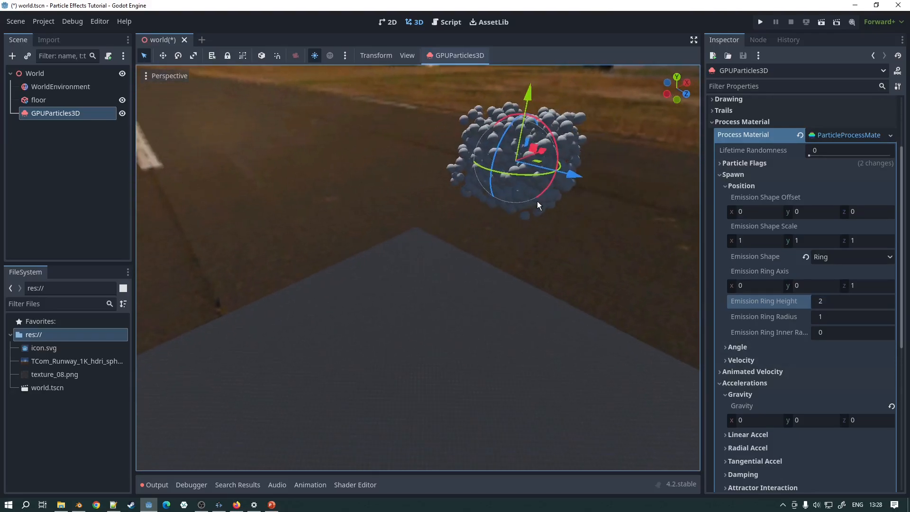
# Step: Set the Emission Ring Axis to X 0, Y 1, Z 0 and the Emission Ring Height to 1
pyautogui.click(809, 286)
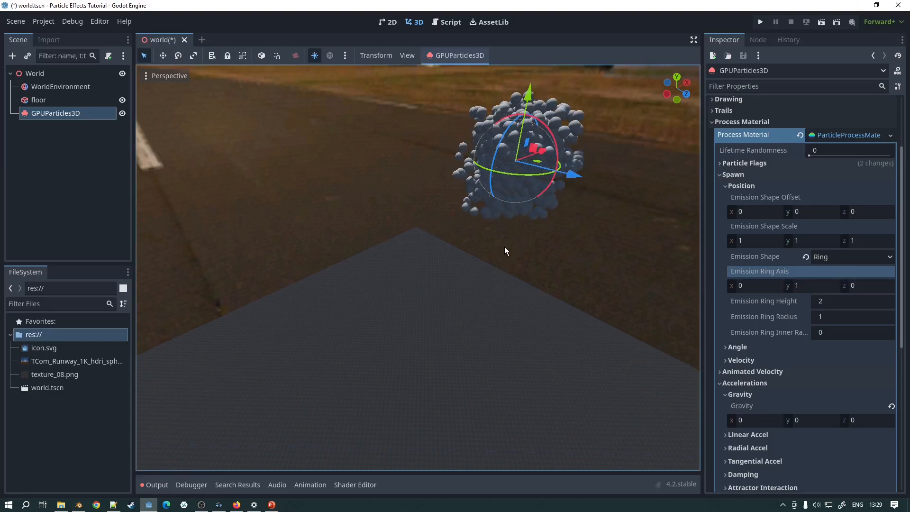
pyautogui.scroll(-3, 505, 246)
pyautogui.moveTo(551, 236); pyautogui.dragTo(569, 226, button='middle')
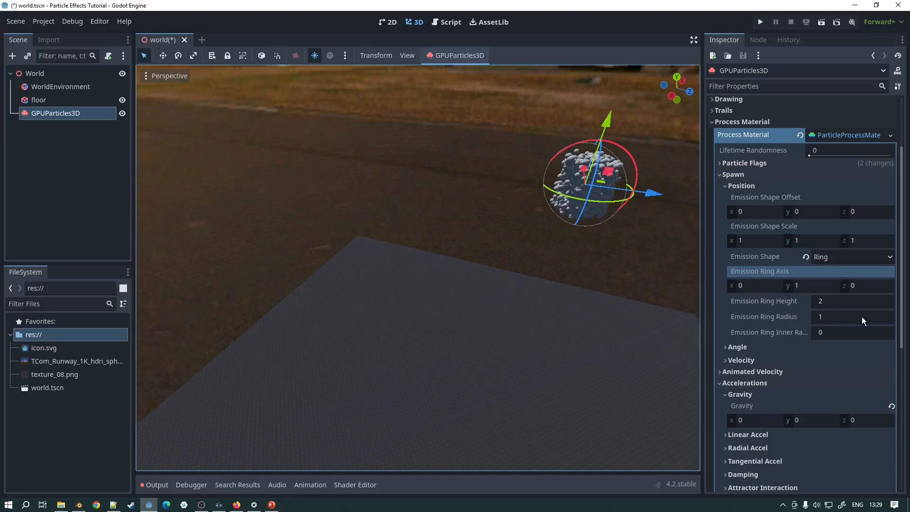
pyautogui.click(837, 301)
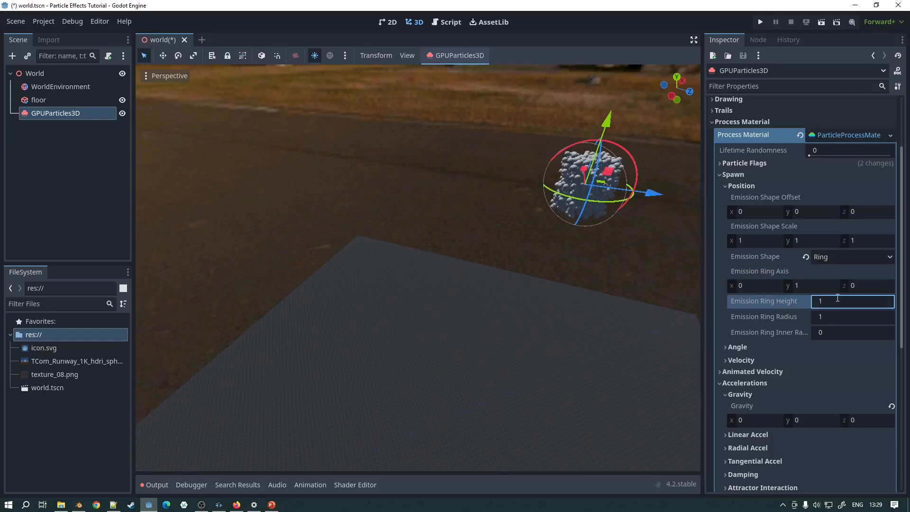
pyautogui.moveTo(677, 260); pyautogui.dragTo(600, 244, button='middle')
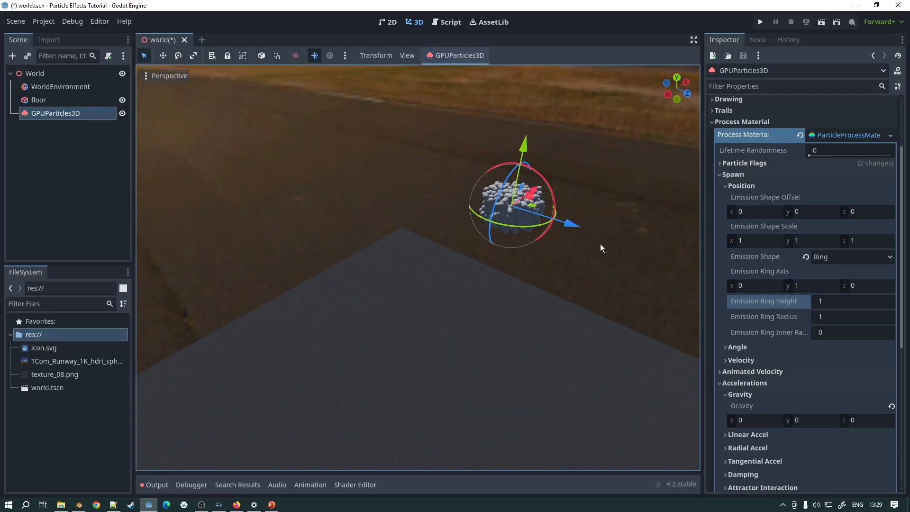
# Step: Point the Emission Ring Axis along X by setting X to 1 and Y to 0
pyautogui.click(747, 287)
pyautogui.write('1')
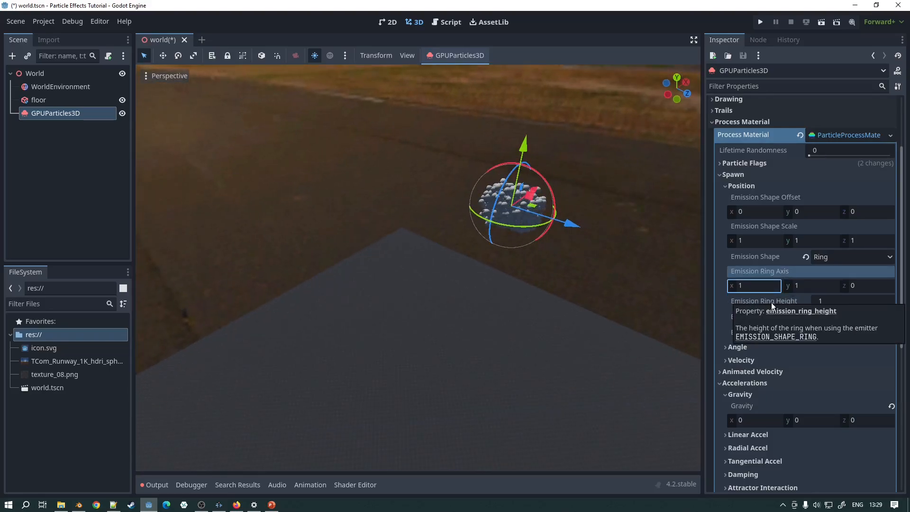
pyautogui.press('Return')
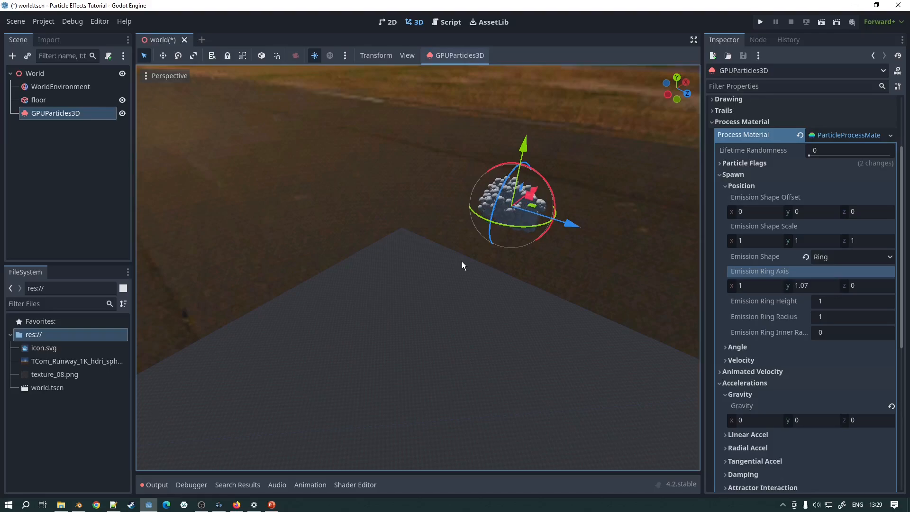
pyautogui.click(820, 289)
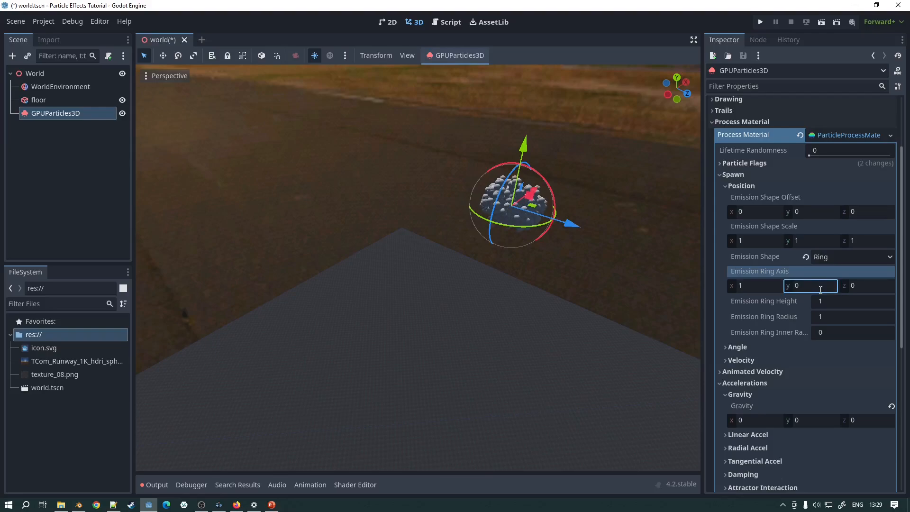
pyautogui.write('0')
pyautogui.press('Return')
pyautogui.scroll(-4, 616, 244)
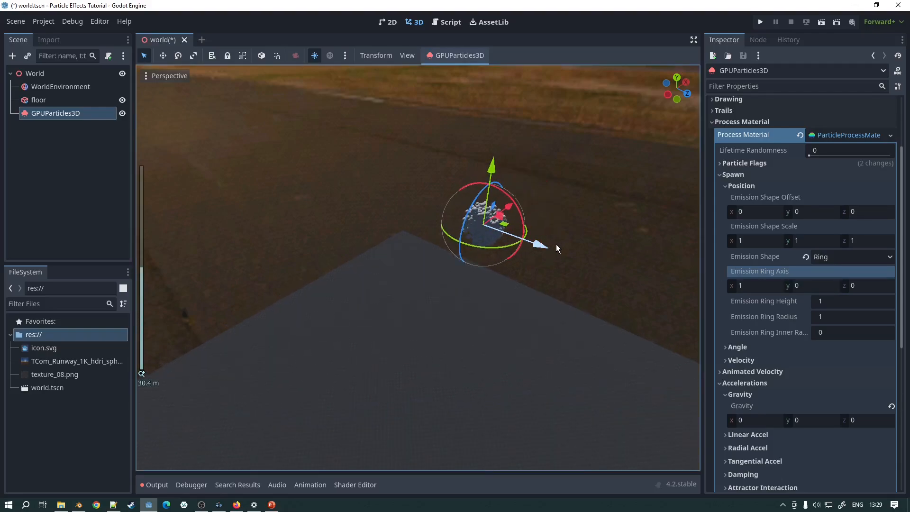
pyautogui.moveTo(556, 244); pyautogui.dragTo(474, 220, button='middle')
pyautogui.scroll(10, 474, 221)
pyautogui.keyDown('shift'); pyautogui.moveTo(501, 181); pyautogui.dragTo(407, 289, button='middle'); pyautogui.keyUp('shift')
pyautogui.scroll(6, 419, 221)
pyautogui.keyDown('shift'); pyautogui.moveTo(426, 227); pyautogui.dragTo(424, 264, button='middle'); pyautogui.keyUp('shift')
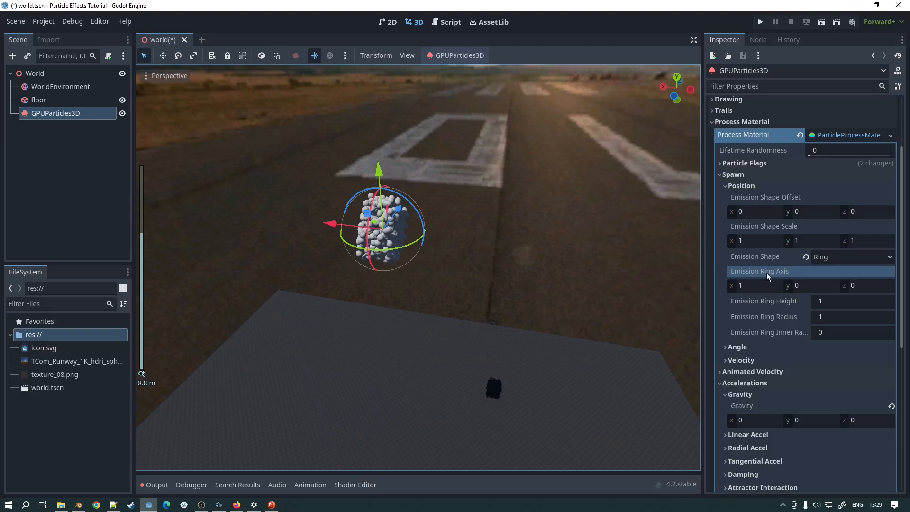
# Step: Point the Emission Ring Axis back along Y with X 0, Y 1, Z 0
pyautogui.click(805, 284)
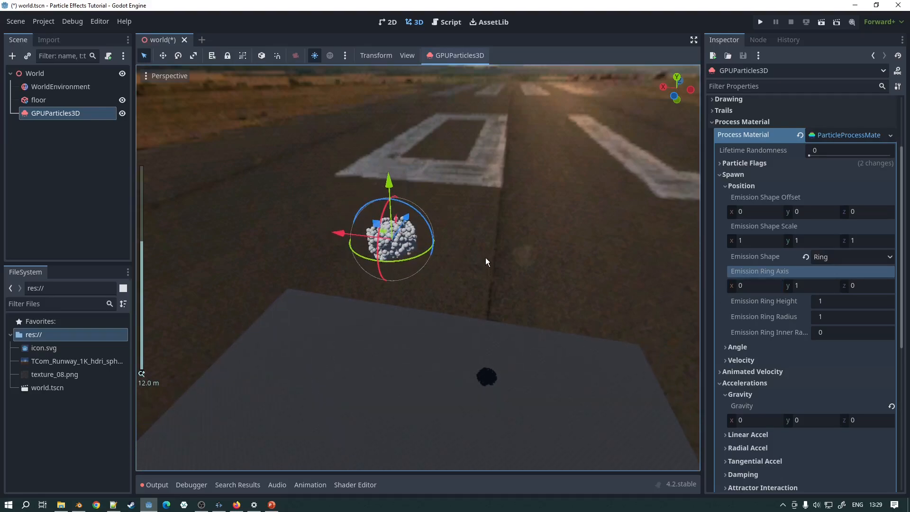
pyautogui.moveTo(486, 260); pyautogui.dragTo(522, 212, button='middle')
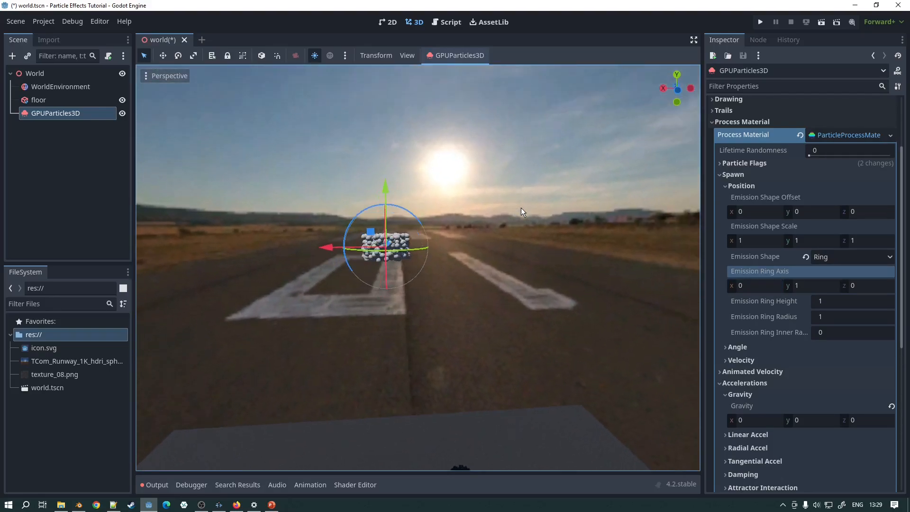
pyautogui.moveTo(480, 260); pyautogui.dragTo(470, 260, button='middle')
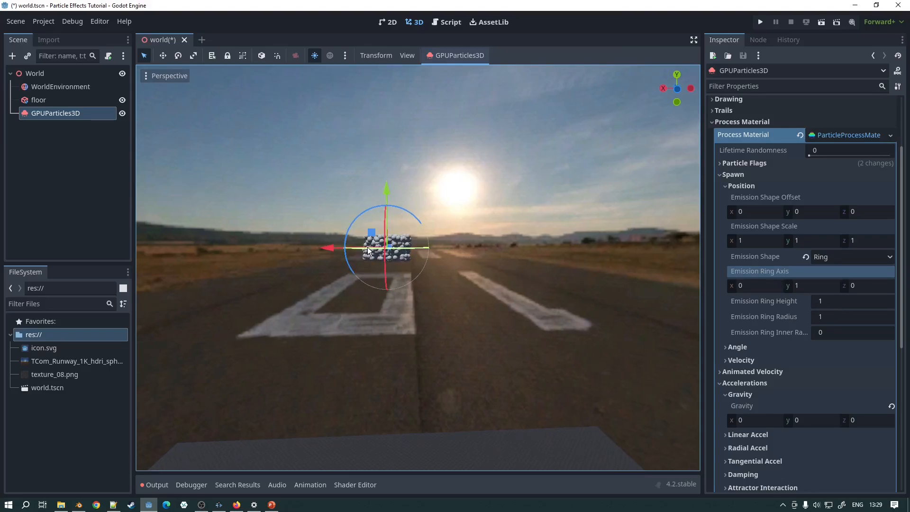
# Step: Flatten the emission ring by setting the Emission Ring Height to 0.1
pyautogui.click(850, 302)
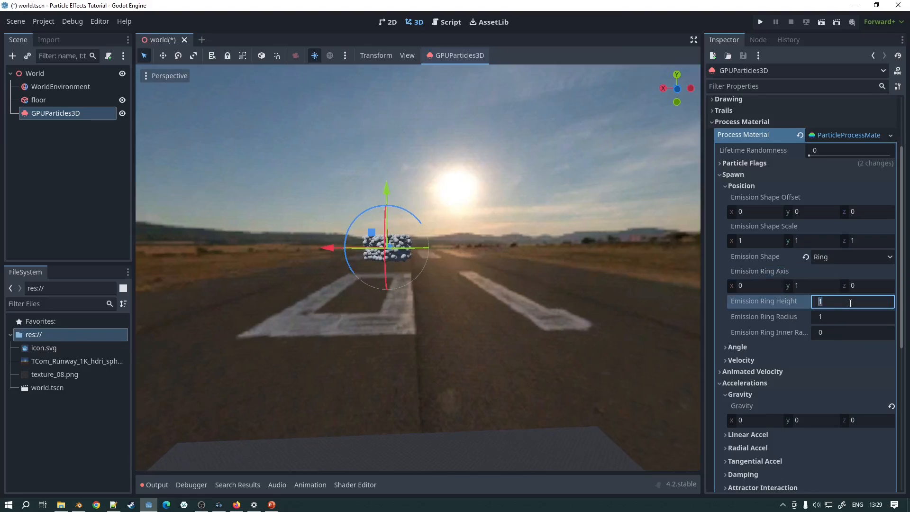
pyautogui.write('0.1')
pyautogui.press('Return')
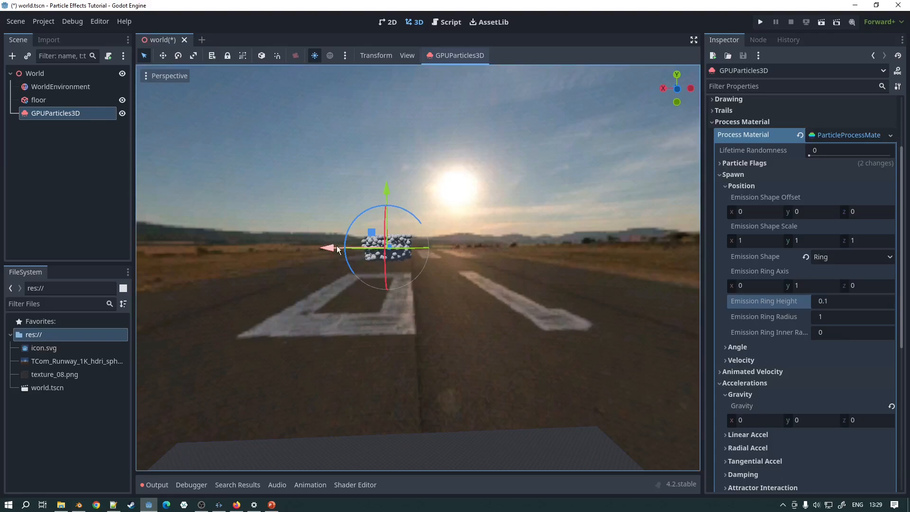
pyautogui.moveTo(474, 282); pyautogui.dragTo(304, 295, button='middle')
pyautogui.scroll(3, 469, 237)
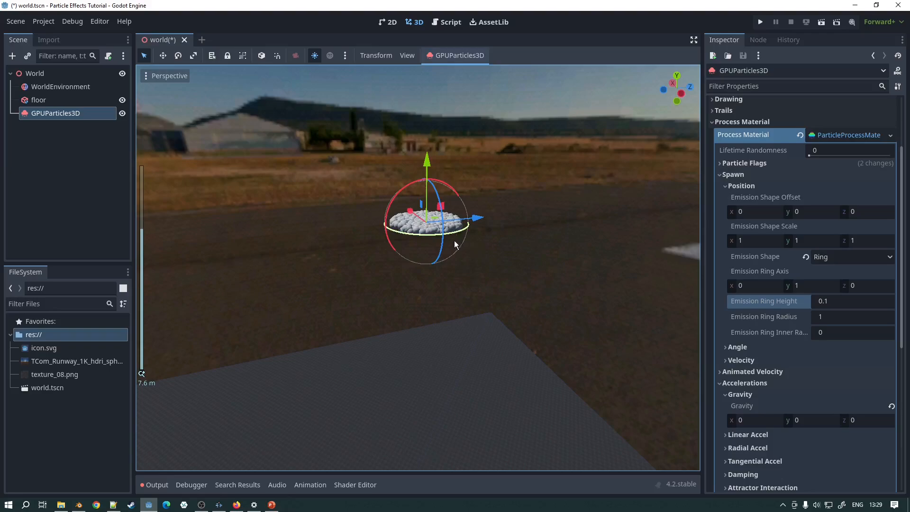
pyautogui.scroll(6, 445, 321)
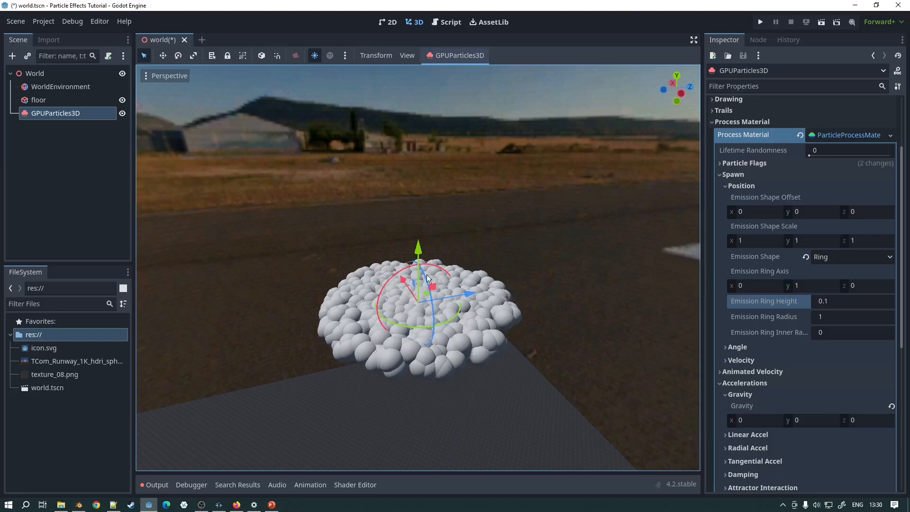
# Step: Set the Emission Ring Inner Radius to 0.05
pyautogui.click(838, 332)
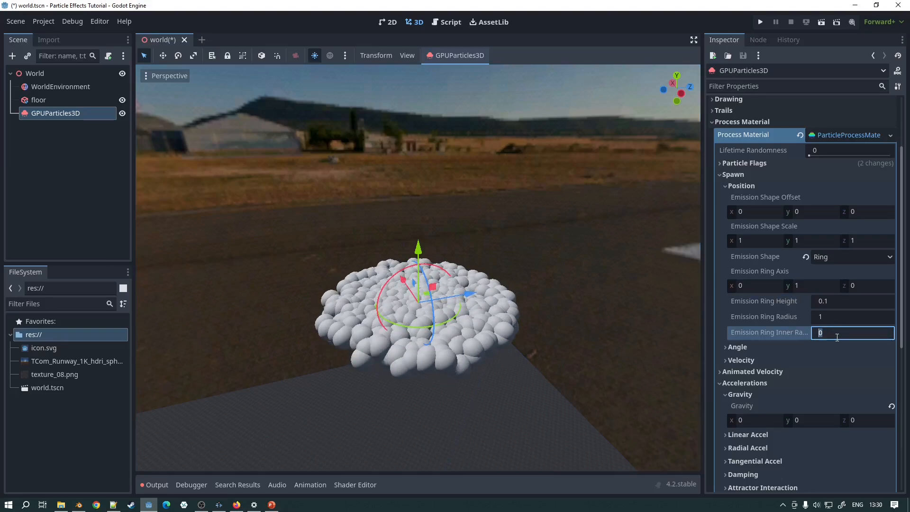
pyautogui.write('0.05')
pyautogui.press('Return')
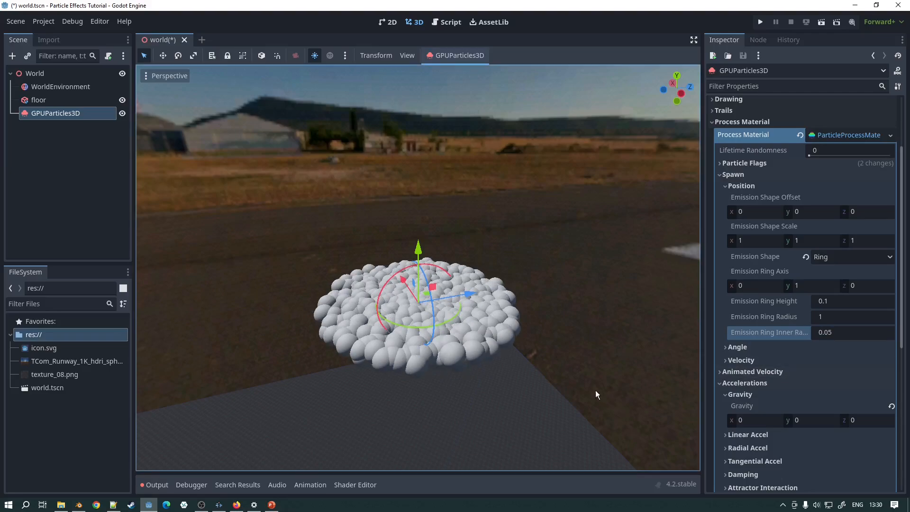
pyautogui.moveTo(595, 391); pyautogui.dragTo(490, 380, button='middle')
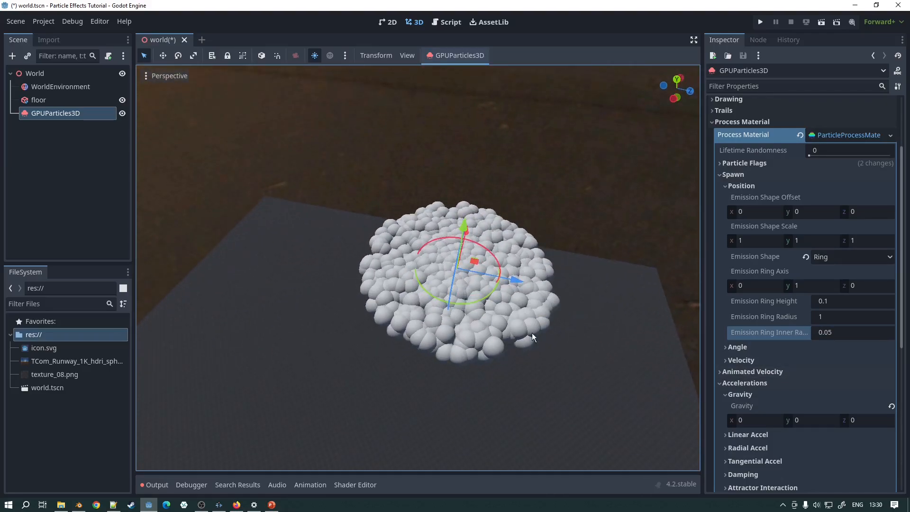
# Step: Try Emission Ring Inner Radius values of 0.2 and 0.5 on the particle ring
pyautogui.click(839, 334)
pyautogui.write('0.2')
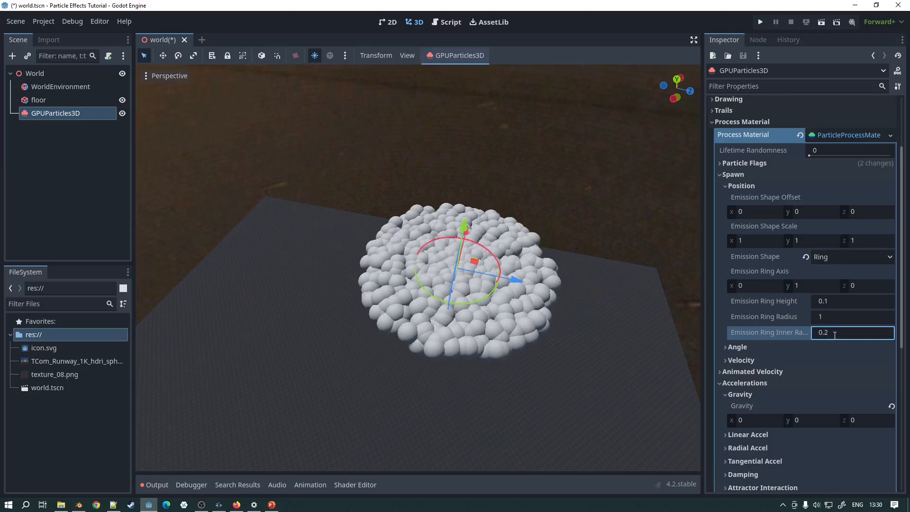
pyautogui.press('Return')
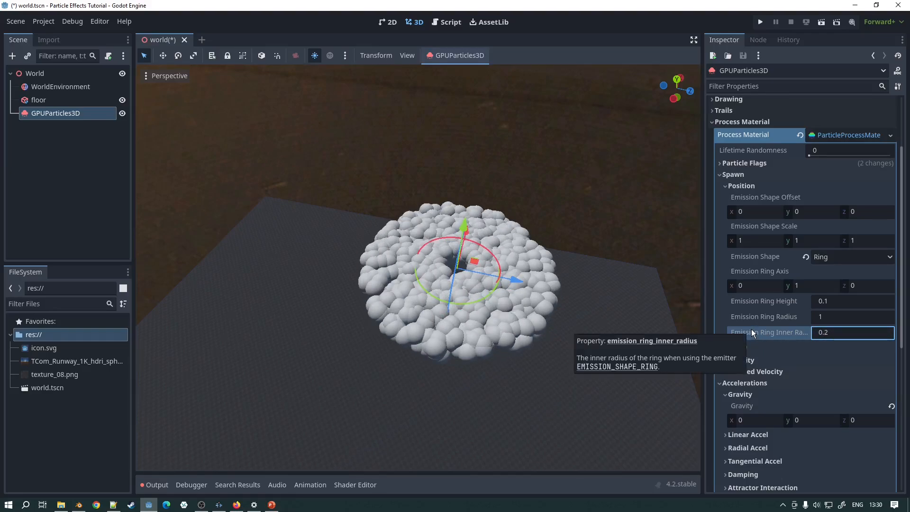
pyautogui.click(845, 334)
pyautogui.write('0.5')
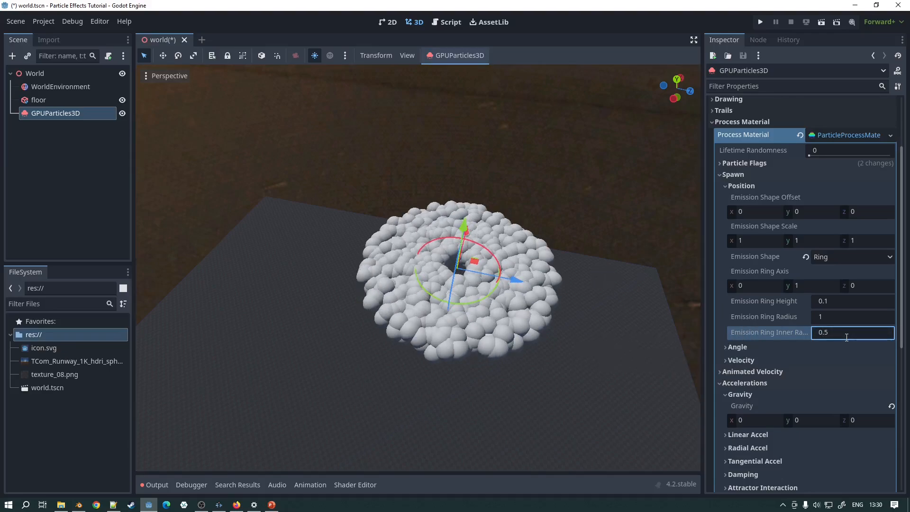
pyautogui.press('Return')
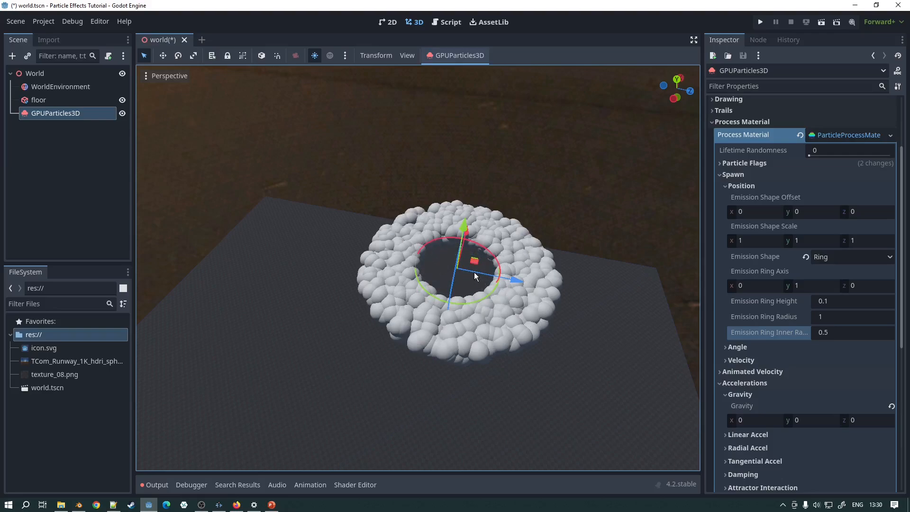
pyautogui.moveTo(524, 286); pyautogui.dragTo(387, 230, button='middle')
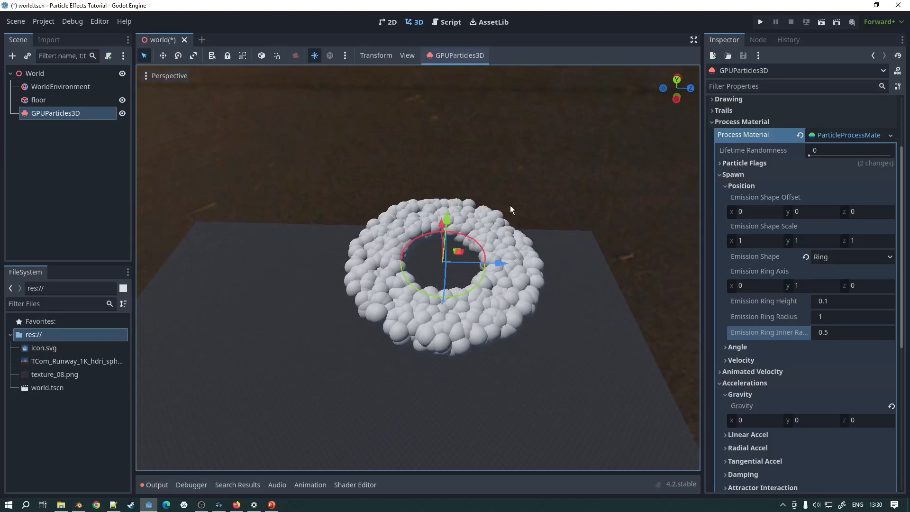
# Step: Thin the ring by setting the Emission Ring Inner Radius to 0.9, and check it from another angle
pyautogui.click(846, 334)
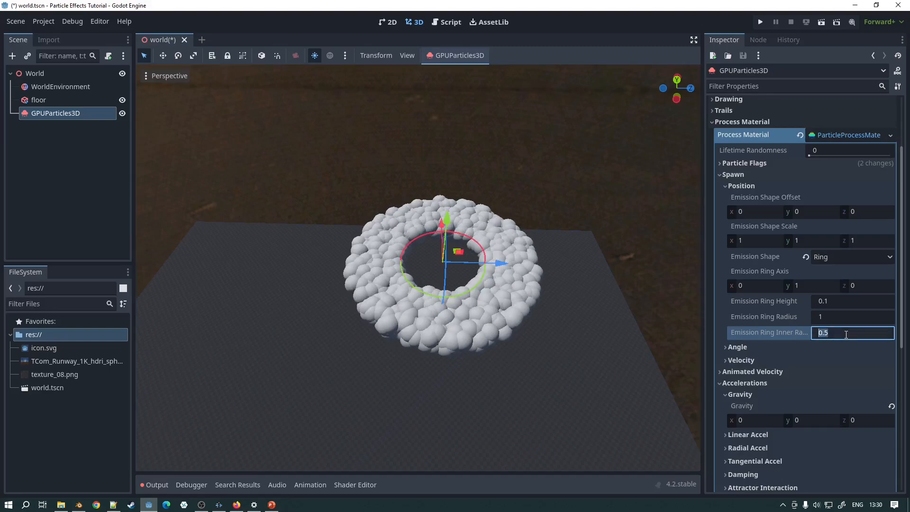
pyautogui.write('0.9')
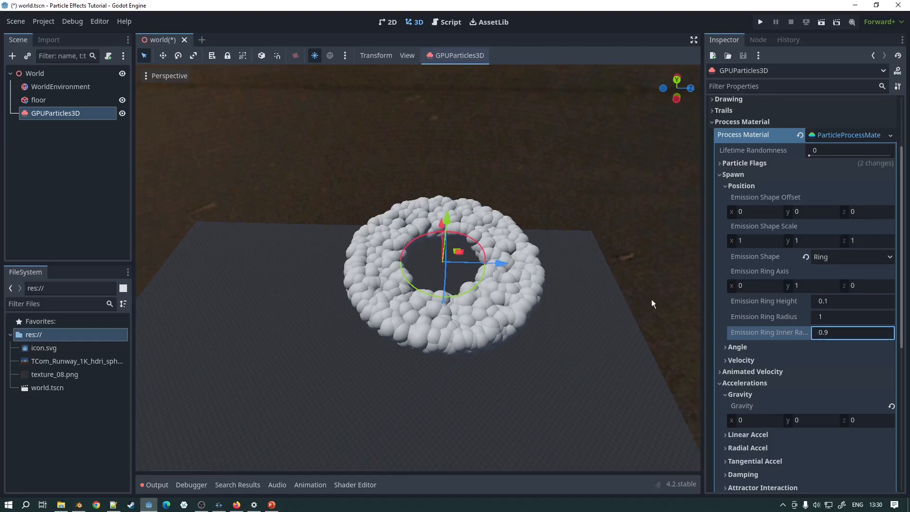
pyautogui.press('Return')
pyautogui.moveTo(403, 285); pyautogui.dragTo(340, 299, button='middle')
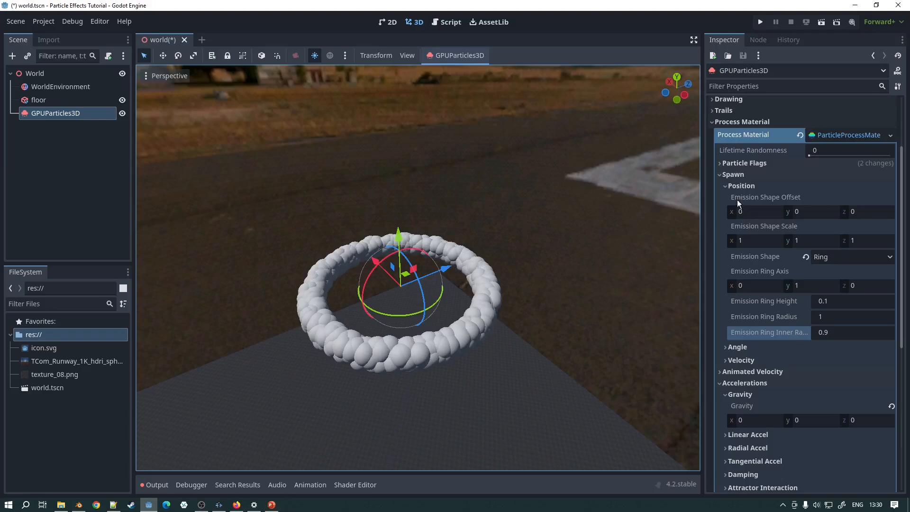
# Step: Try reducing the emitter's particle Amount to 10
pyautogui.scroll(-2, 796, 339)
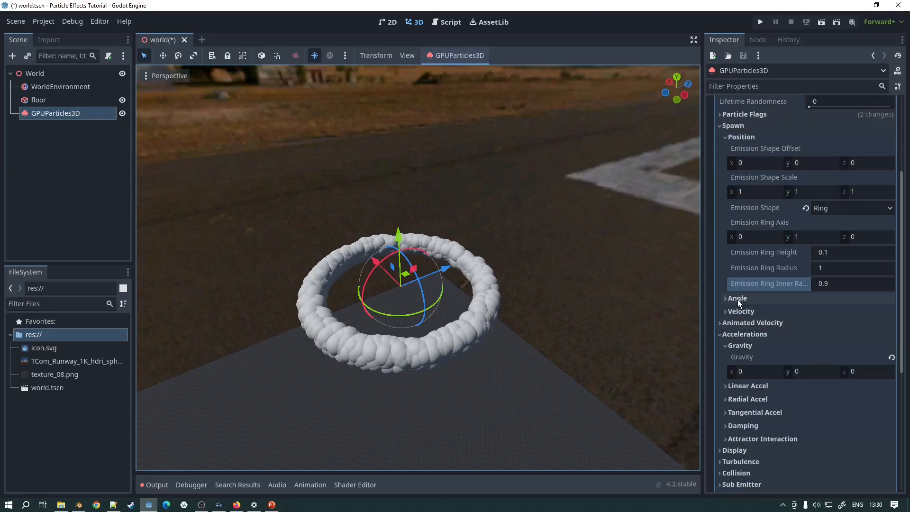
pyautogui.scroll(6, 804, 147)
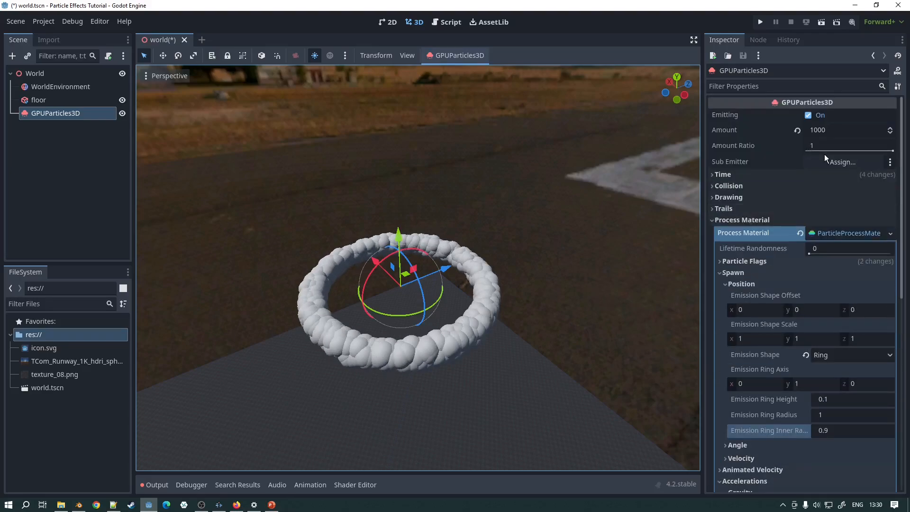
pyautogui.click(840, 135)
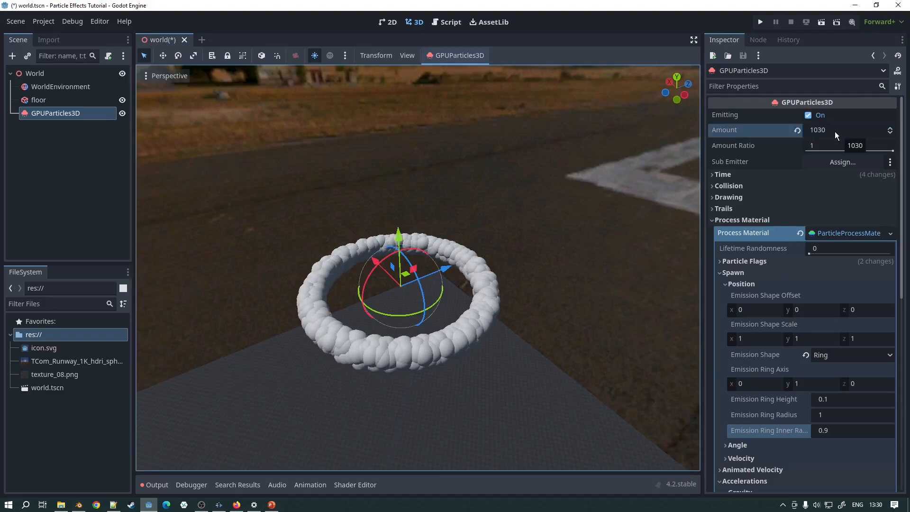
pyautogui.click(834, 130)
pyautogui.write('10')
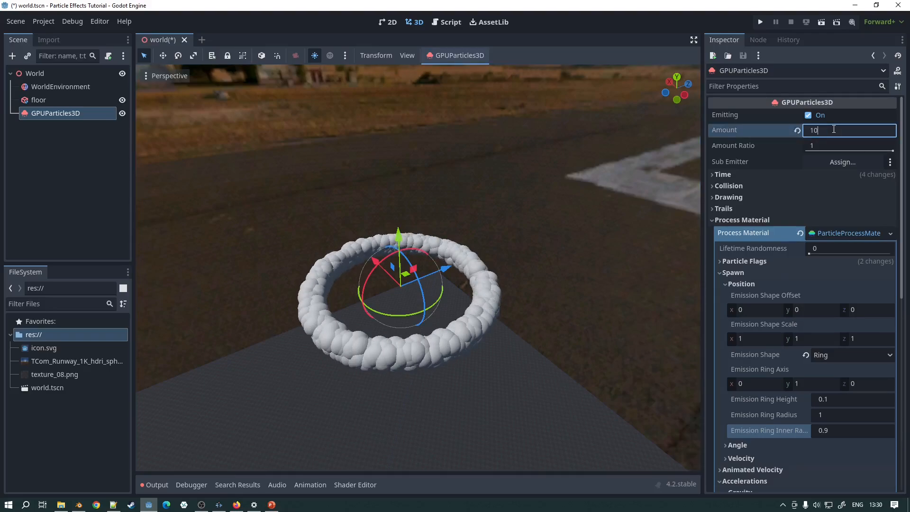
pyautogui.press('Return')
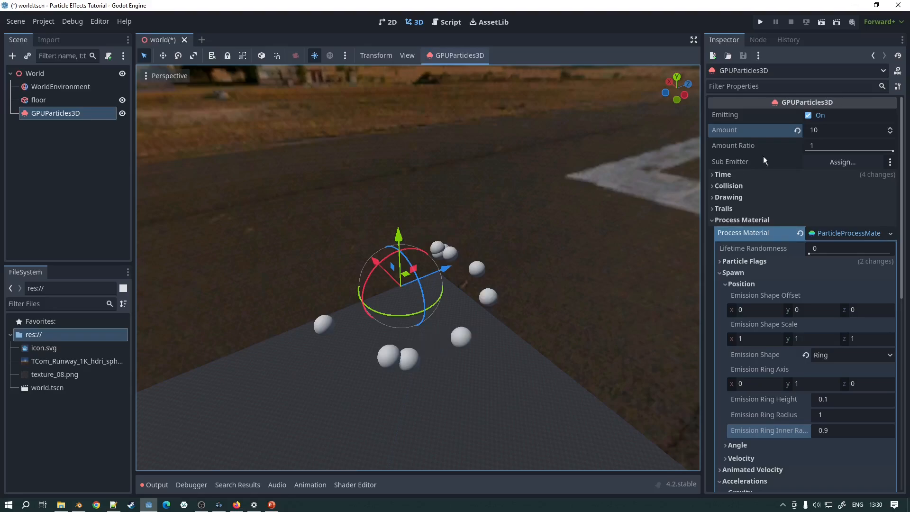
# Step: Try a particle Amount of 100 and settle on 50
pyautogui.click(841, 127)
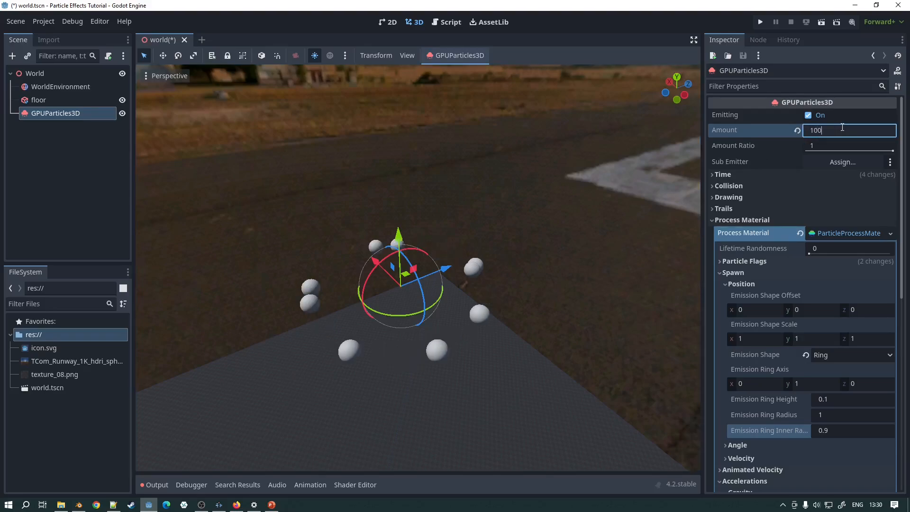
pyautogui.write('100')
pyautogui.press('Return')
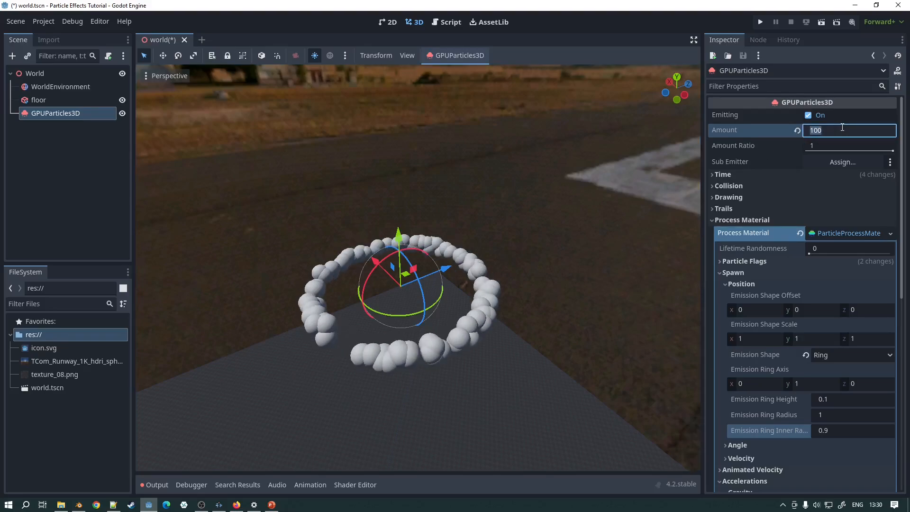
pyautogui.write('50')
pyautogui.press('Return')
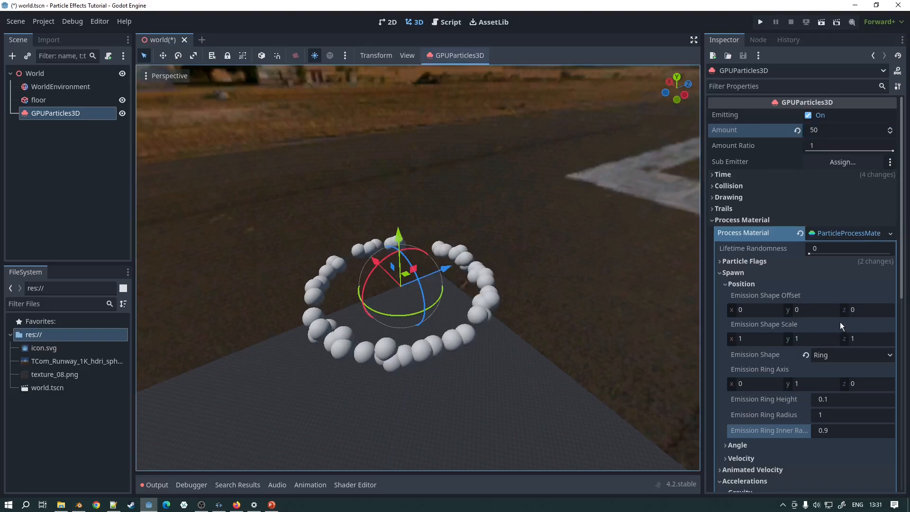
# Step: Expand the emitter's Time settings and set the Lifetime to 5 s
pyautogui.click(749, 174)
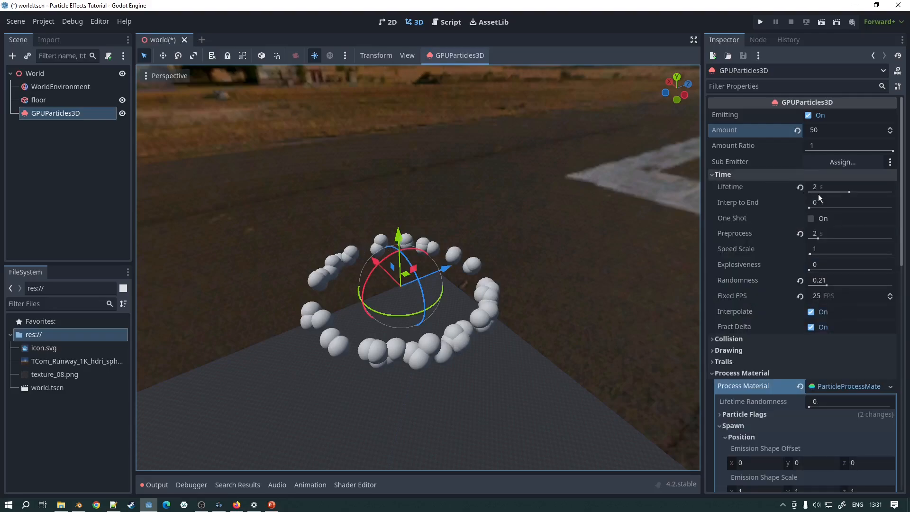
pyautogui.click(829, 187)
pyautogui.write('10')
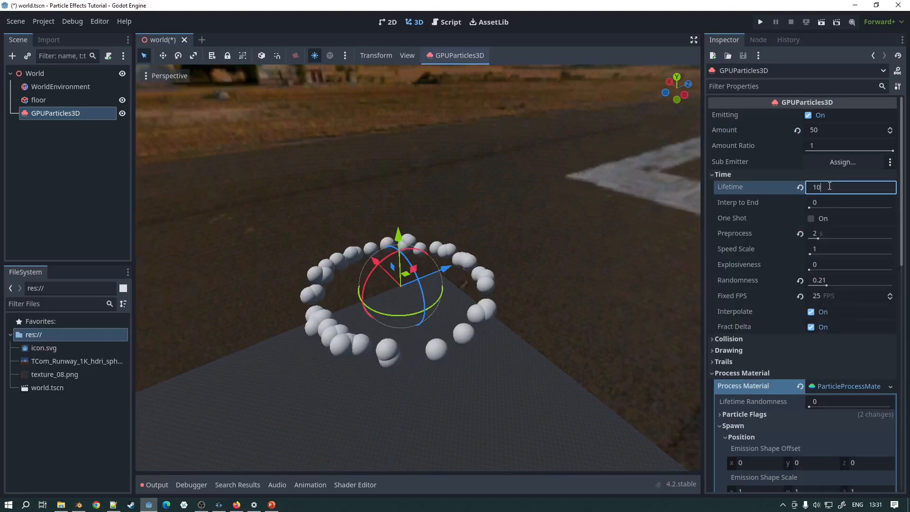
pyautogui.press('BackSpace')
pyautogui.press('BackSpace')
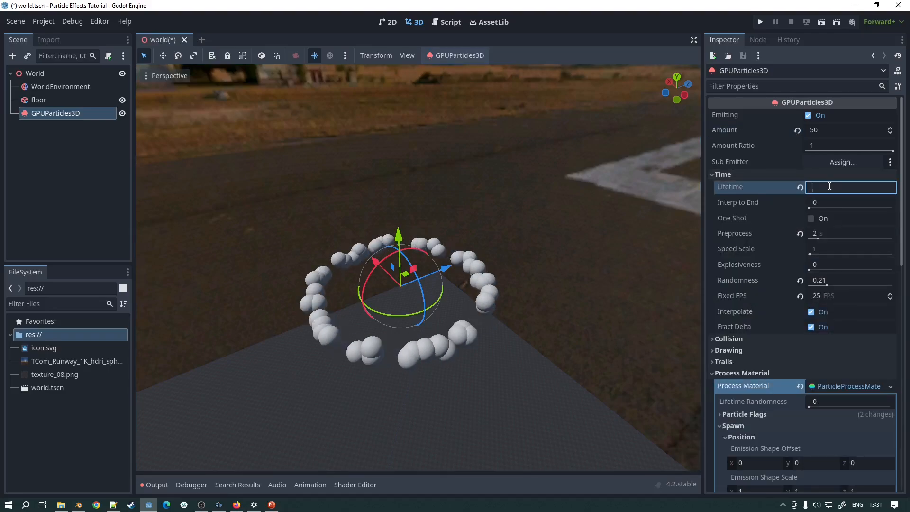
pyautogui.write('5')
pyautogui.press('Return')
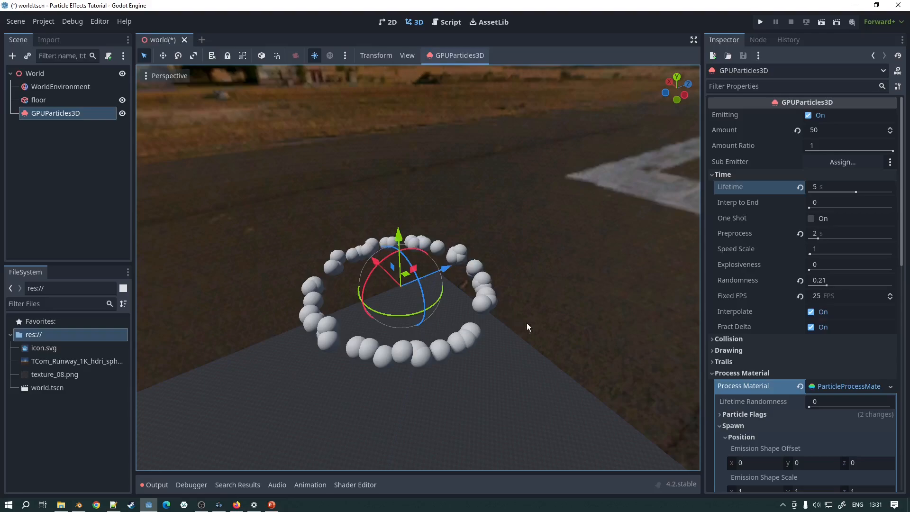
# Step: Collapse the Position settings under Spawn and expand the Angle settings
pyautogui.scroll(-4, 792, 315)
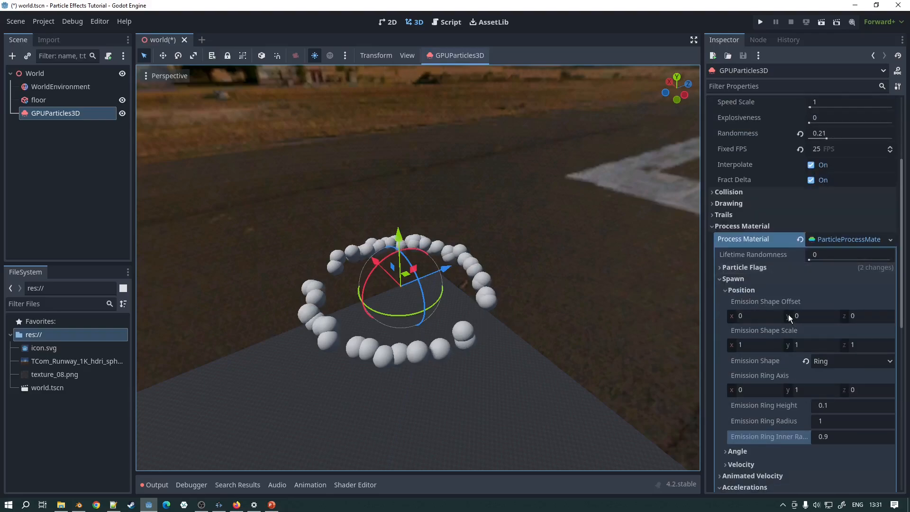
pyautogui.click(723, 290)
pyautogui.click(723, 304)
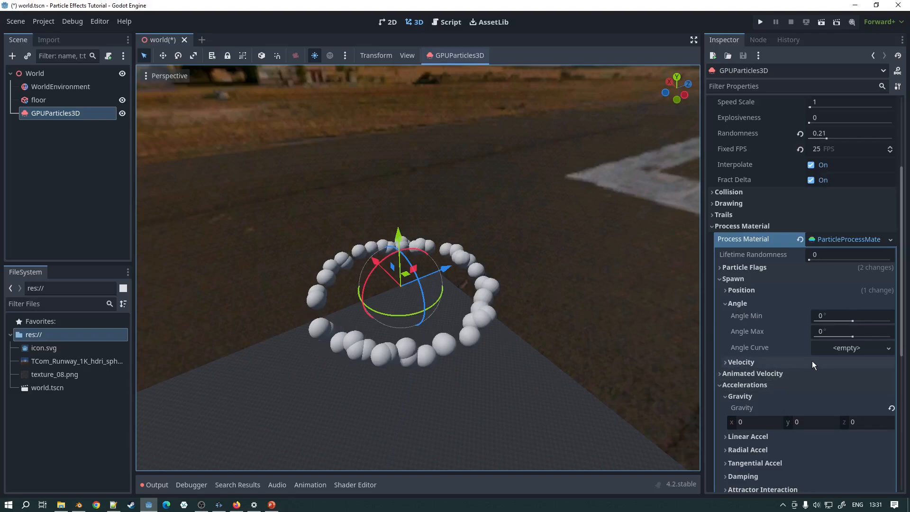
# Step: Replace the Draw Passes Pass 1 mesh with a new BoxMesh
pyautogui.scroll(-2, 817, 360)
pyautogui.scroll(-5, 816, 360)
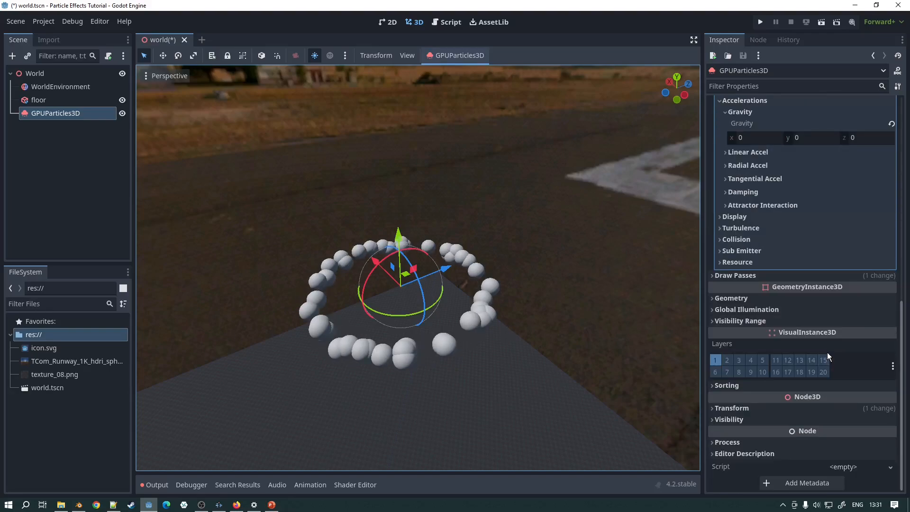
pyautogui.click(776, 374)
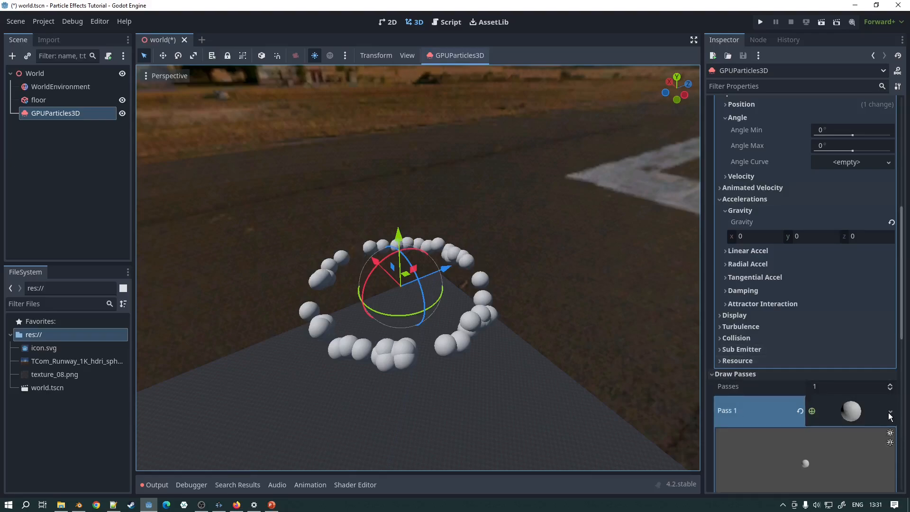
pyautogui.click(890, 413)
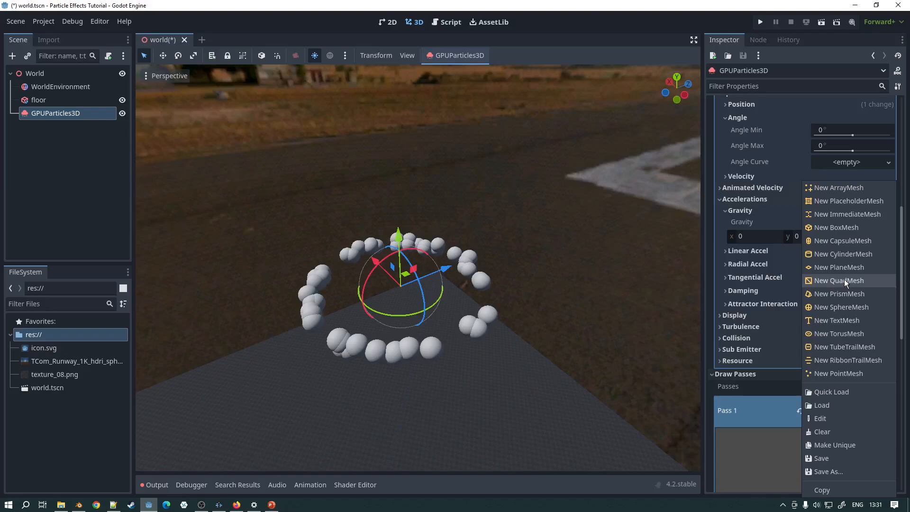
pyautogui.click(837, 228)
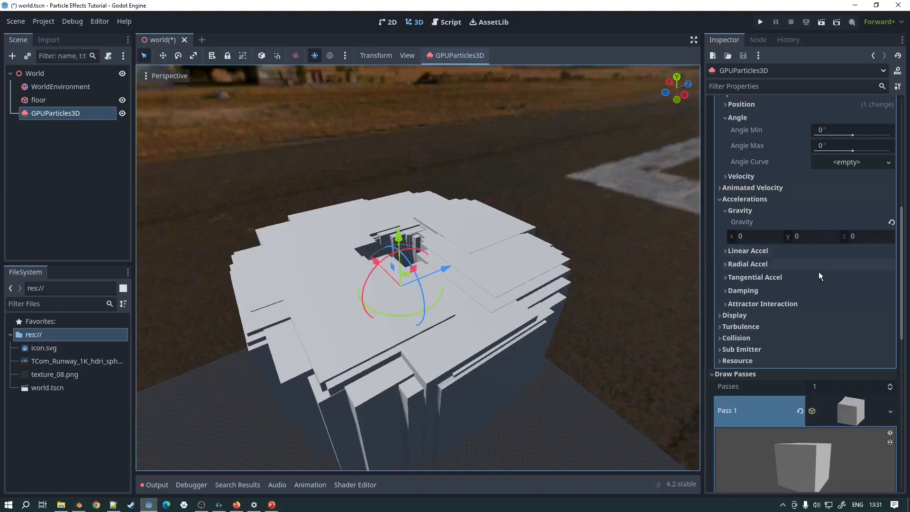
# Step: Set the box mesh's Size to 0.1 m in X, Y and Z
pyautogui.scroll(-4, 820, 277)
pyautogui.click(740, 371)
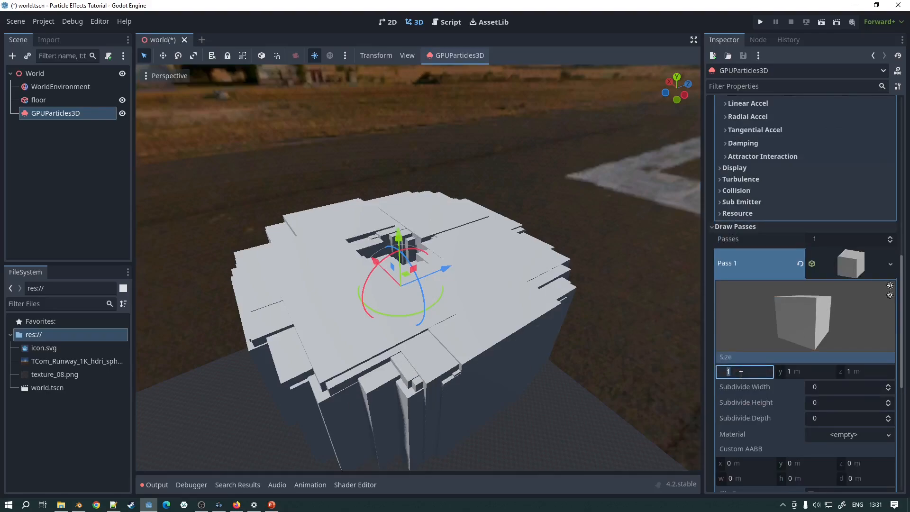
pyautogui.write('0.1')
pyautogui.press('Tab')
pyautogui.write('0.1')
pyautogui.press('Tab')
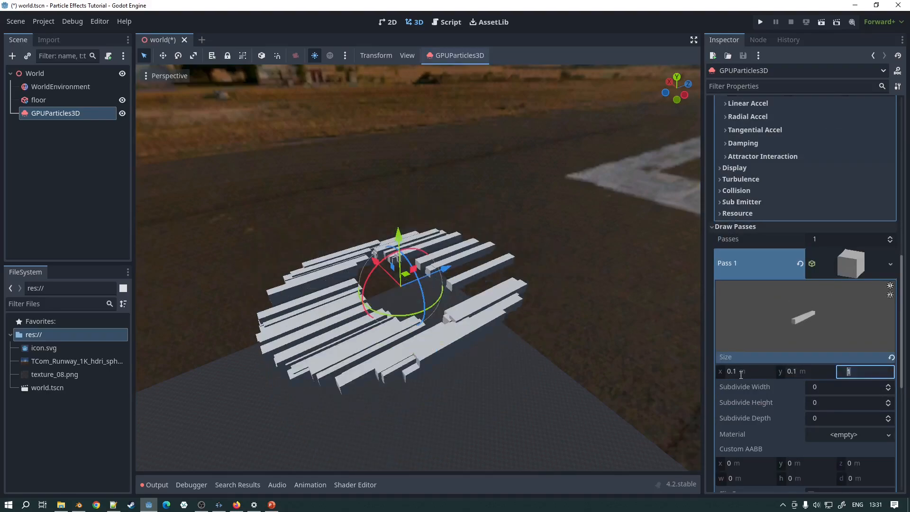
pyautogui.write('0.1')
pyautogui.press('Return')
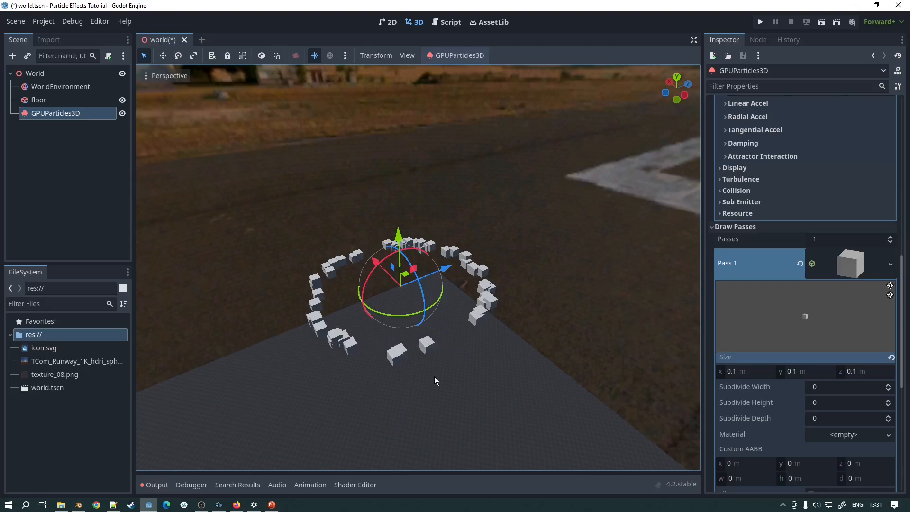
# Step: Set the spawn Angle Min to -720° and Angle Max to 720°, and inspect the rotated cubes from several sides
pyautogui.scroll(3, 805, 248)
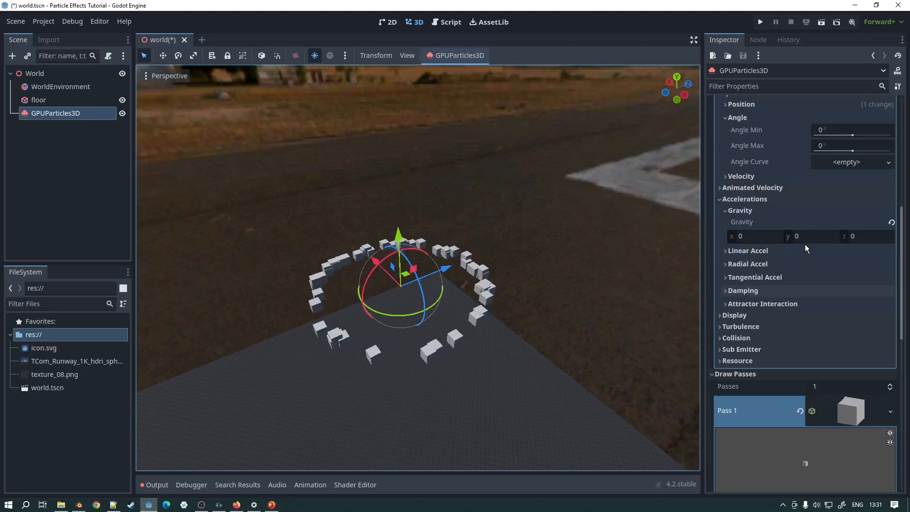
pyautogui.scroll(1, 805, 247)
pyautogui.scroll(1, 805, 246)
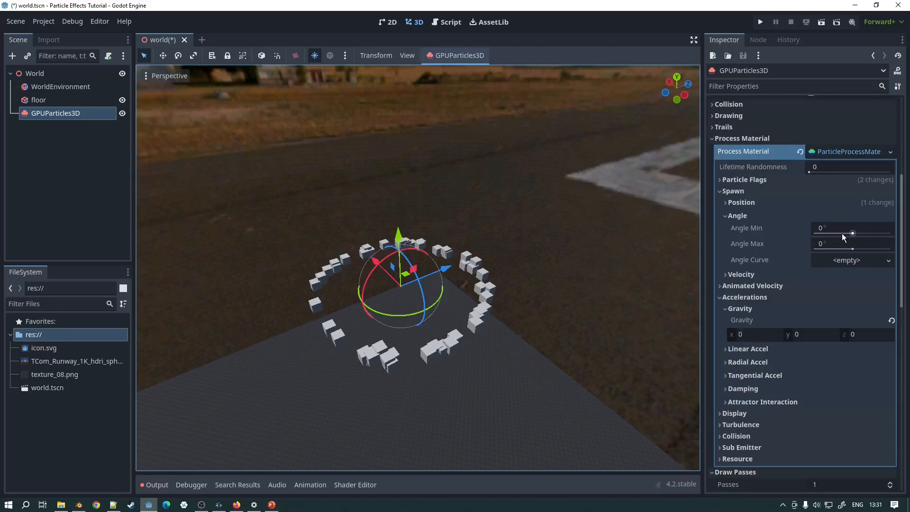
pyautogui.moveTo(853, 233); pyautogui.dragTo(891, 248)
pyautogui.moveTo(390, 283); pyautogui.dragTo(508, 215, button='middle')
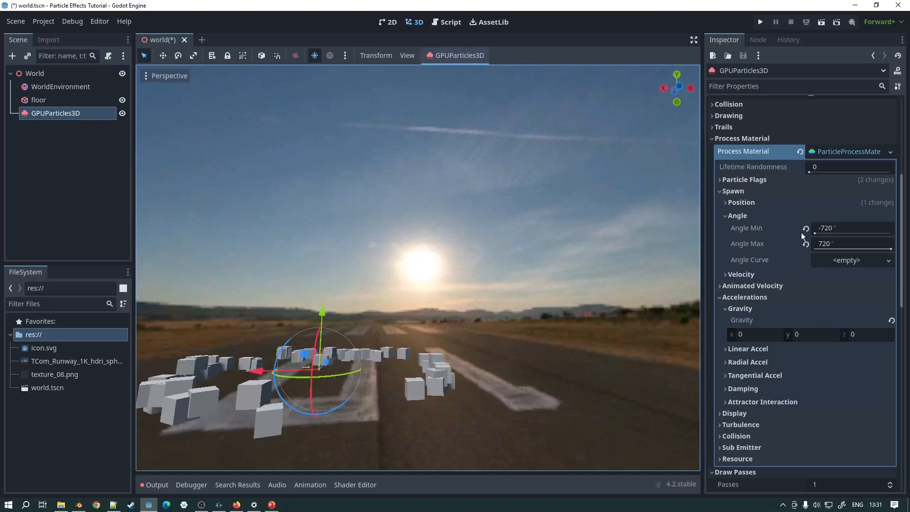
pyautogui.moveTo(460, 334); pyautogui.dragTo(429, 370, button='middle')
pyautogui.moveTo(527, 350); pyautogui.dragTo(496, 342, button='middle')
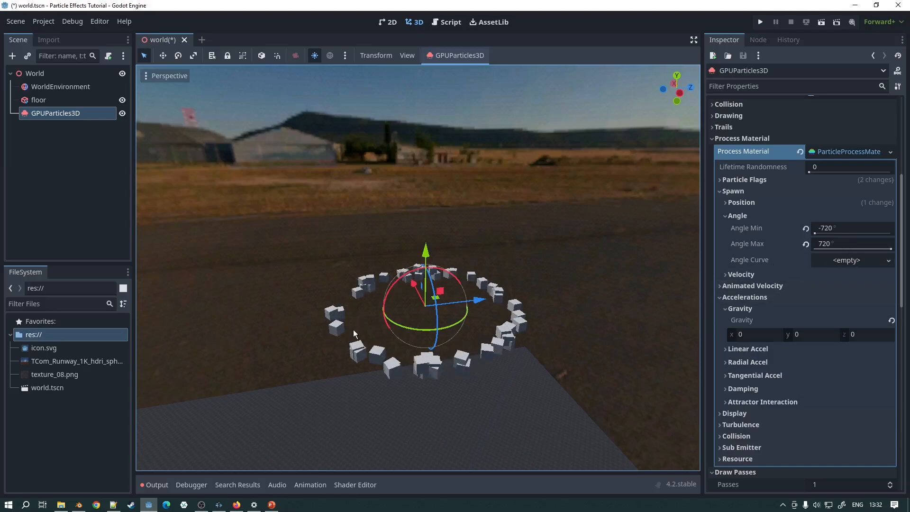
# Step: Assign a new CurveTexture to the spawn Angle Curve
pyautogui.click(889, 260)
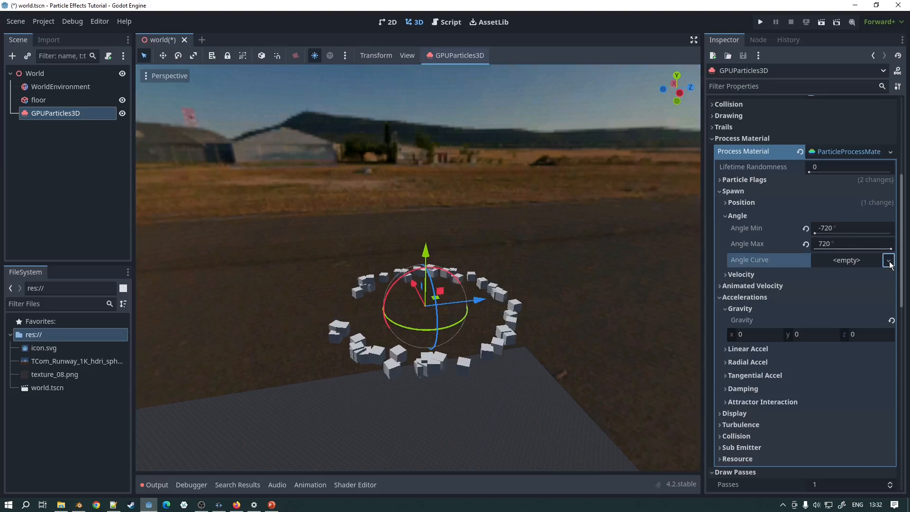
pyautogui.click(847, 276)
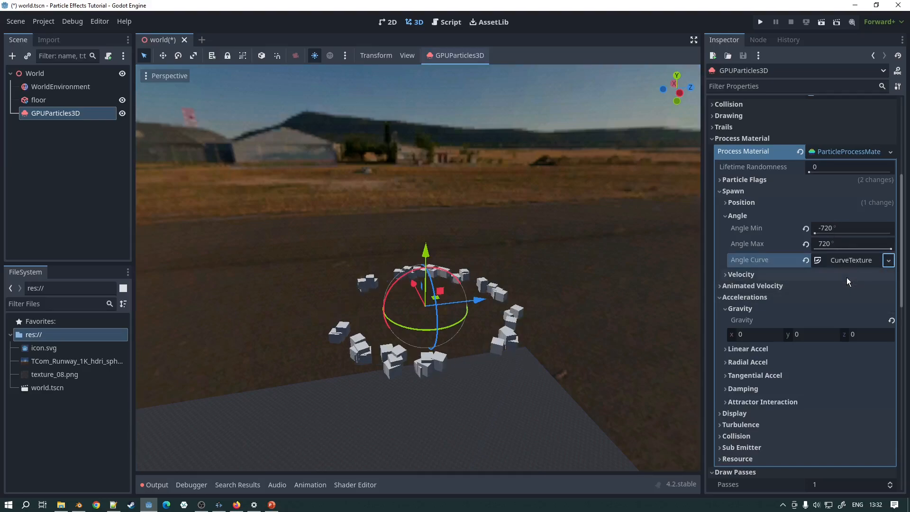
# Step: Shape the Angle Curve to rise from -360 at the start to 360 at the end, and inspect the cubes' rotation
pyautogui.click(852, 313)
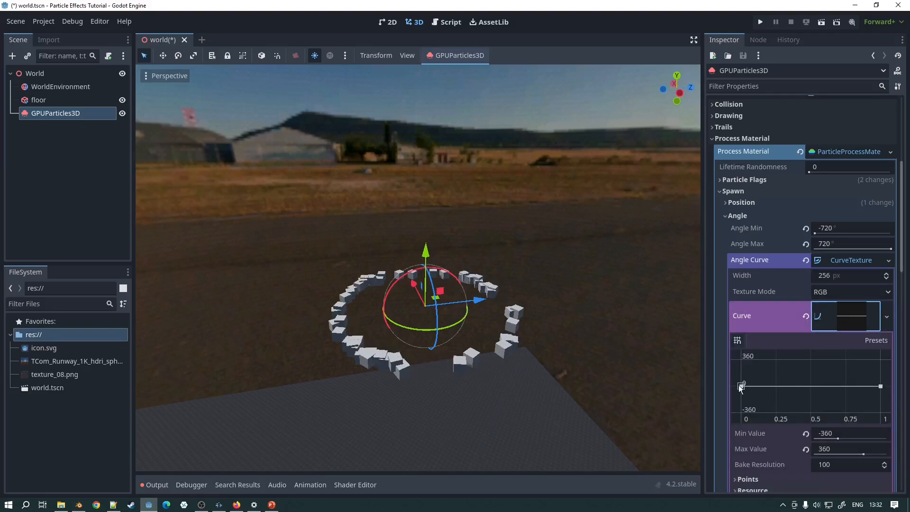
pyautogui.moveTo(740, 404); pyautogui.dragTo(742, 413)
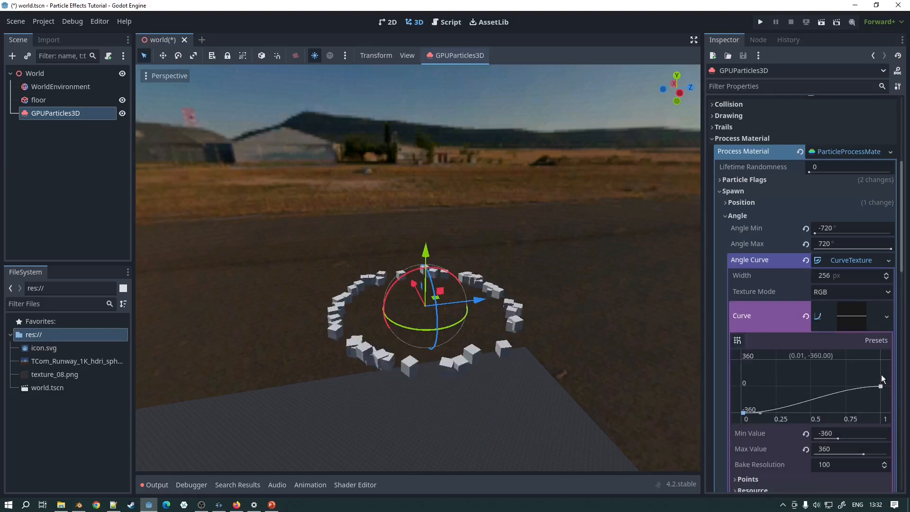
pyautogui.moveTo(880, 386); pyautogui.dragTo(877, 332)
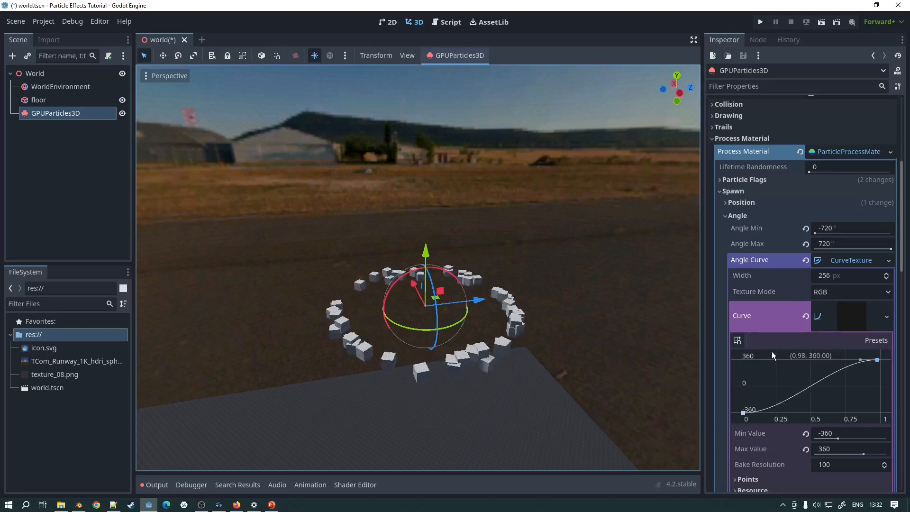
pyautogui.moveTo(338, 323); pyautogui.dragTo(481, 257, button='middle')
pyautogui.moveTo(304, 391); pyautogui.dragTo(314, 423, button='middle')
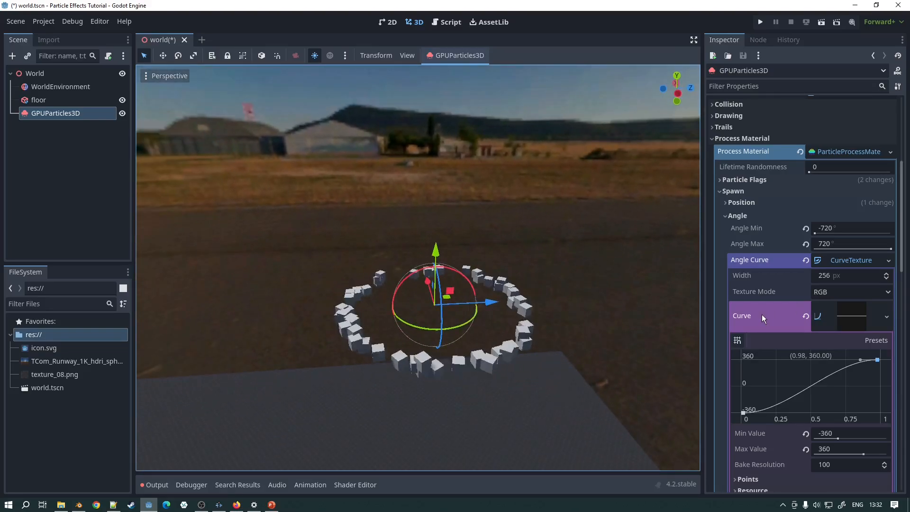
pyautogui.moveTo(516, 328); pyautogui.dragTo(445, 383, button='middle')
pyautogui.scroll(2, 442, 398)
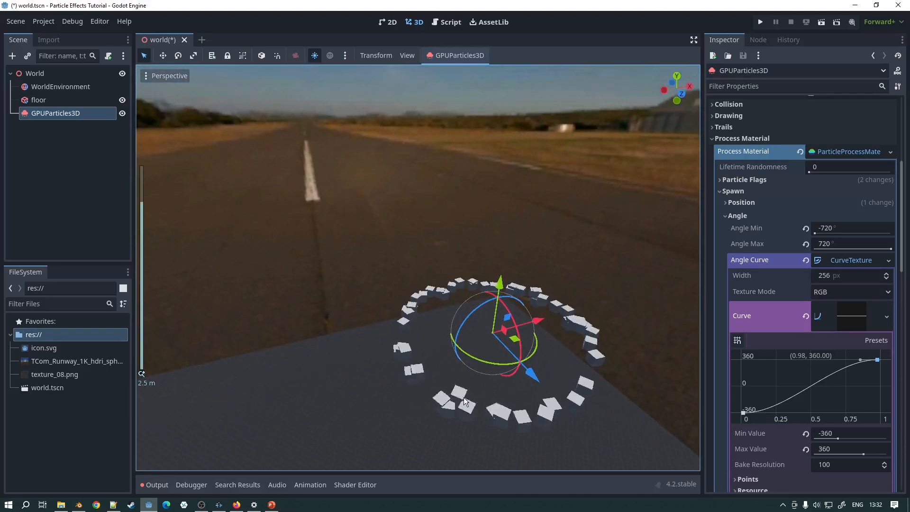
# Step: Clear the angle texture's curve, and reset Angle Min, Angle Max and Angle Curve to their defaults
pyautogui.click(805, 315)
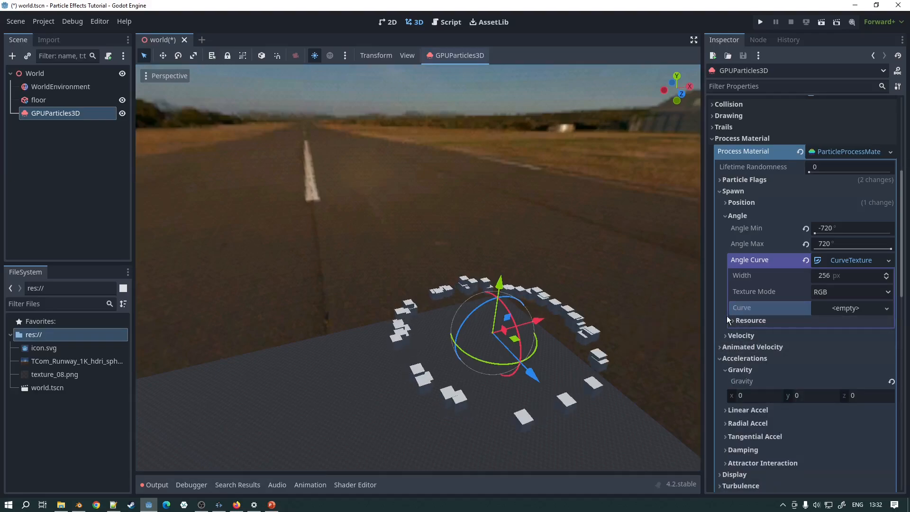
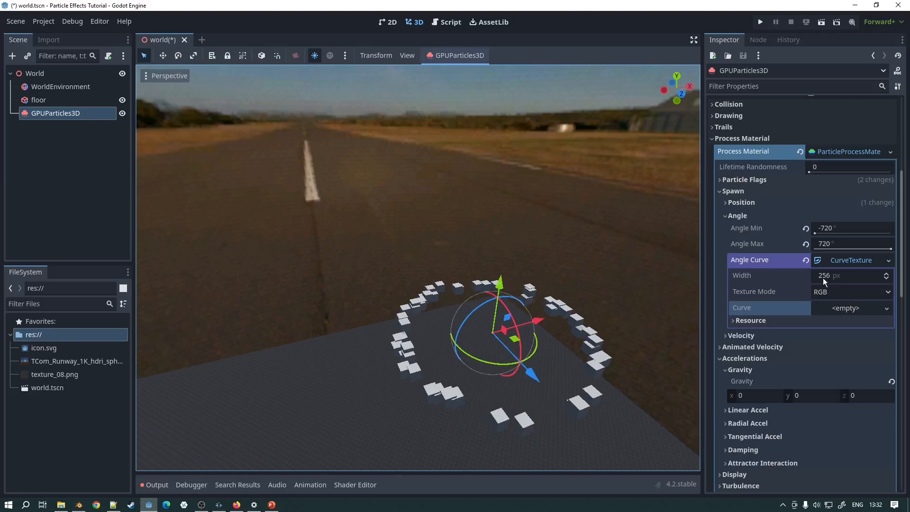
pyautogui.click(806, 229)
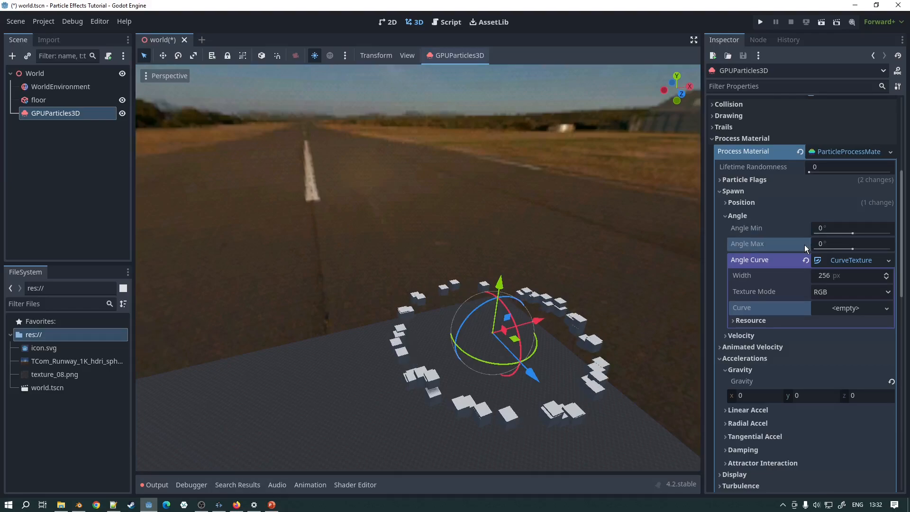
pyautogui.click(806, 260)
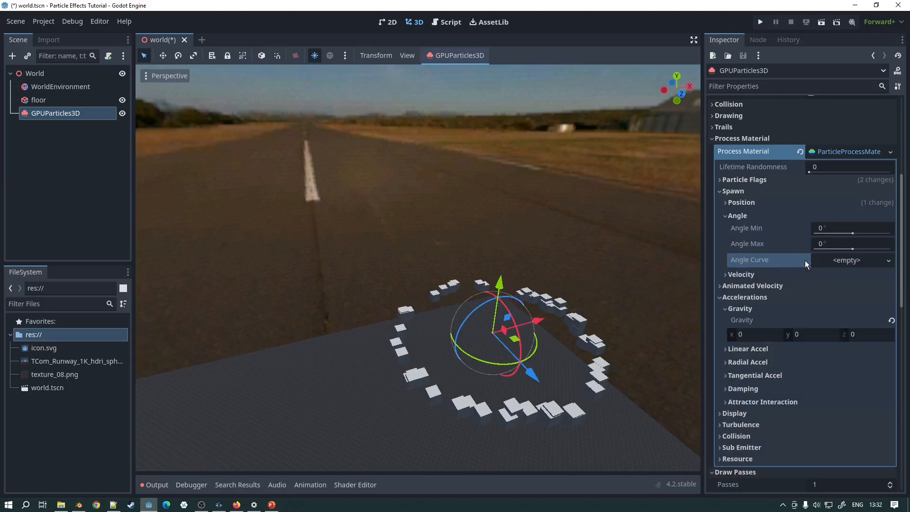
# Step: Show the spawn Velocity properties instead of the Angle ones, and set Spread to 0
pyautogui.click(725, 216)
pyautogui.click(724, 229)
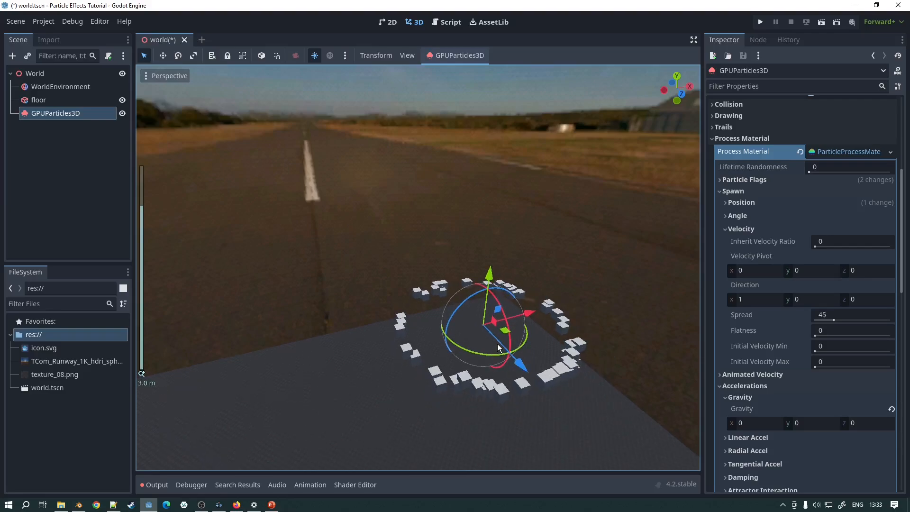
pyautogui.scroll(2, 502, 317)
pyautogui.moveTo(503, 318); pyautogui.dragTo(536, 309, button='middle')
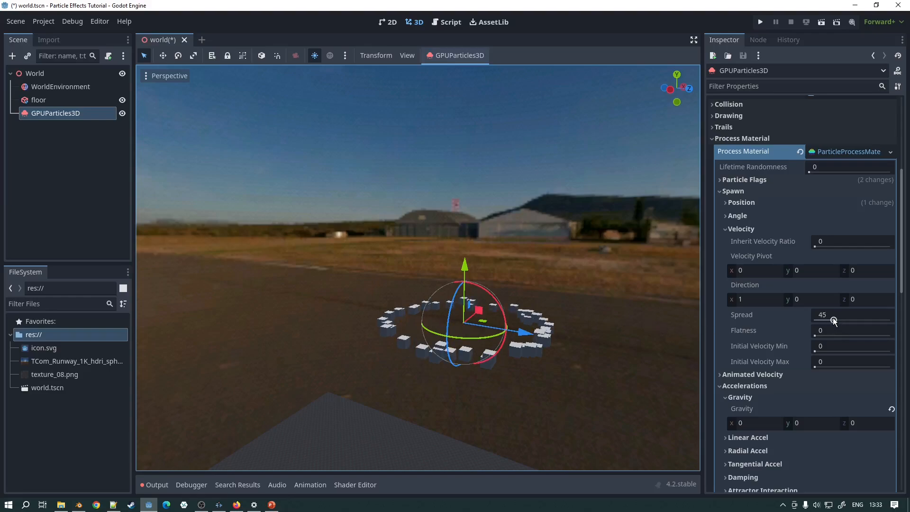
pyautogui.scroll(5, 858, 291)
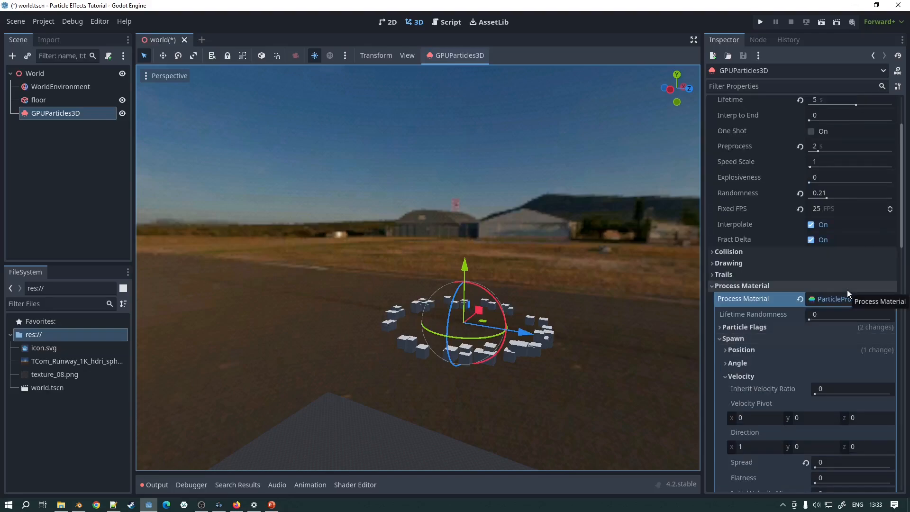
# Step: Change the spawn position's Emission Shape to Point
pyautogui.scroll(-2, 847, 290)
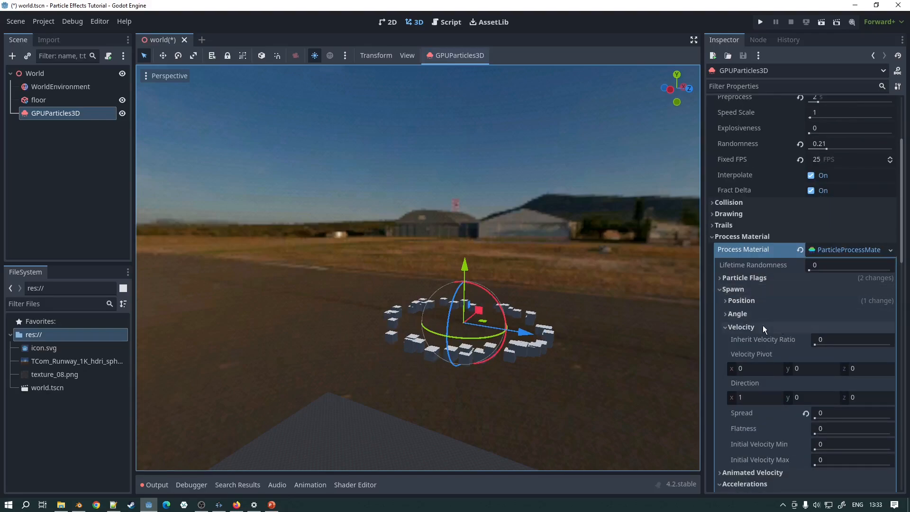
pyautogui.click(739, 303)
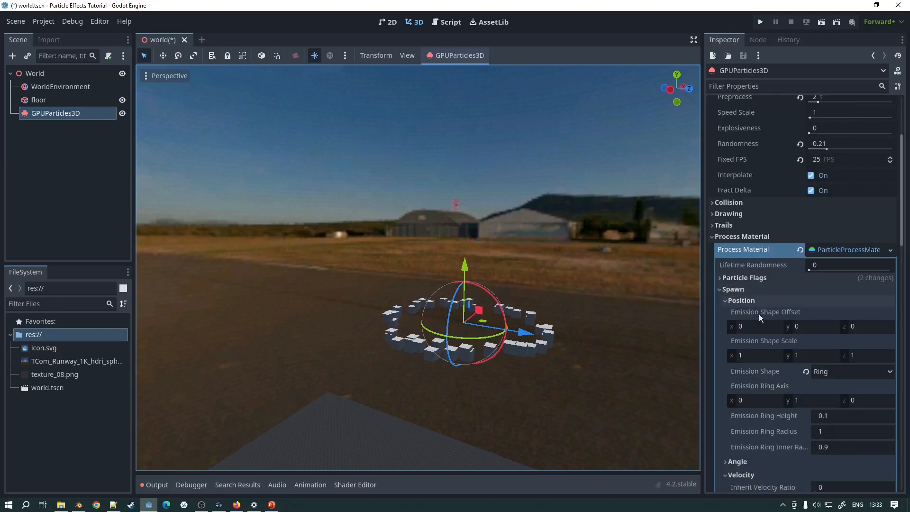
pyautogui.click(842, 371)
pyautogui.click(757, 369)
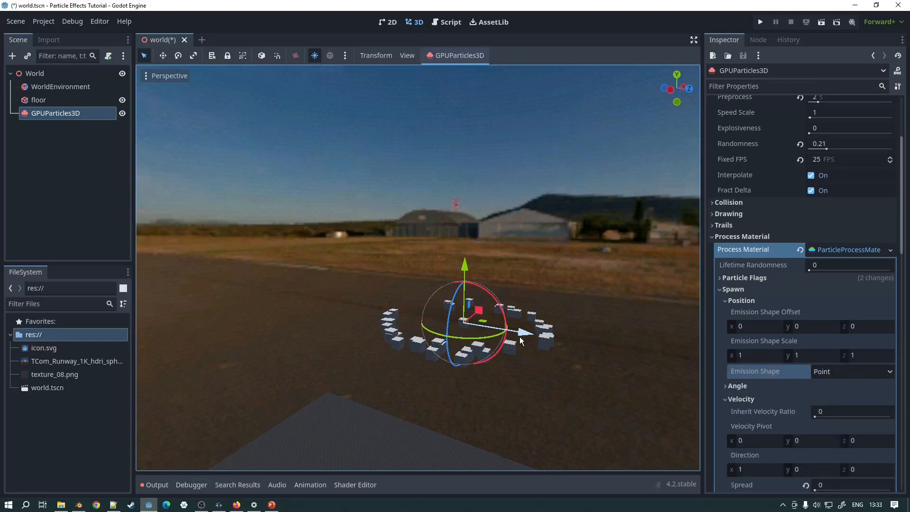
pyautogui.scroll(3, 504, 353)
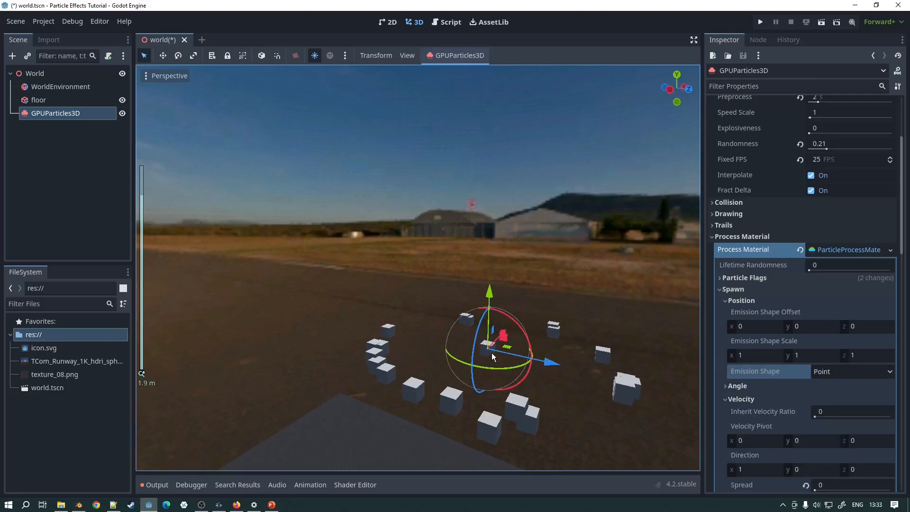
# Step: Set the particles' Lifetime to 2 s
pyautogui.scroll(3, 875, 178)
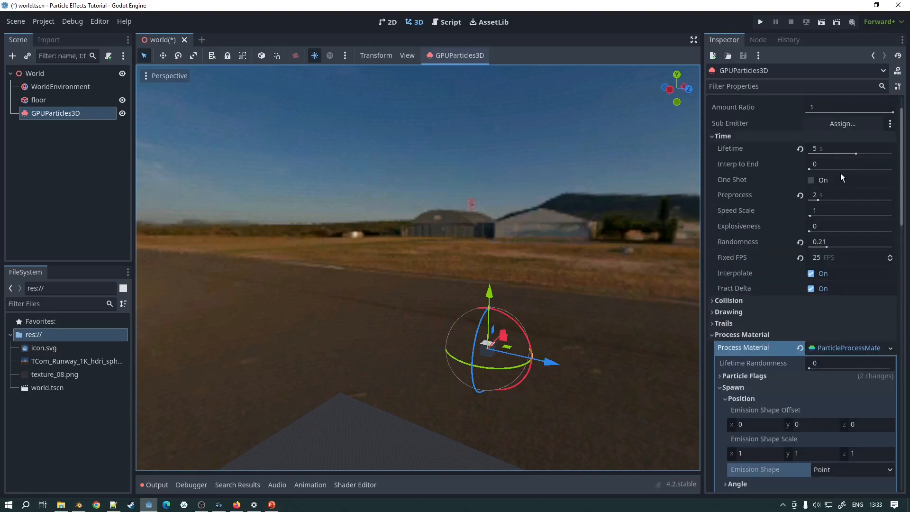
pyautogui.click(815, 150)
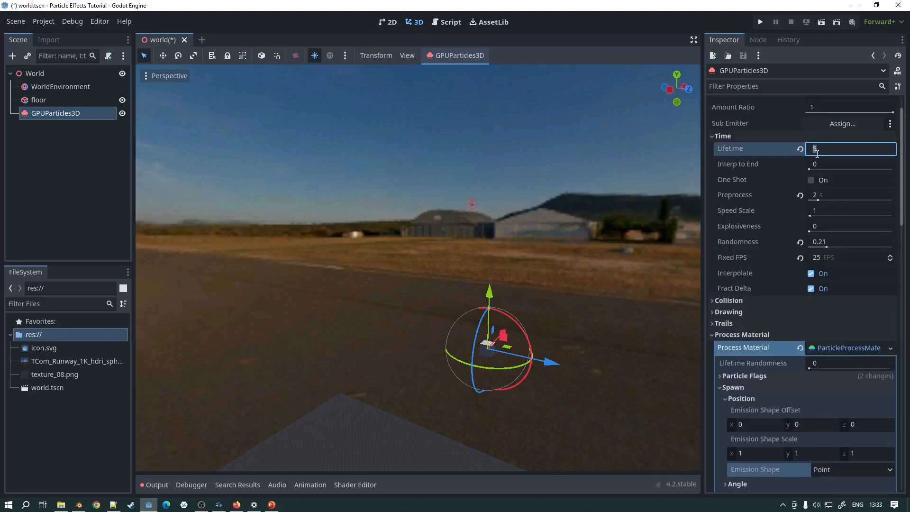
pyautogui.scroll(-3, 600, 275)
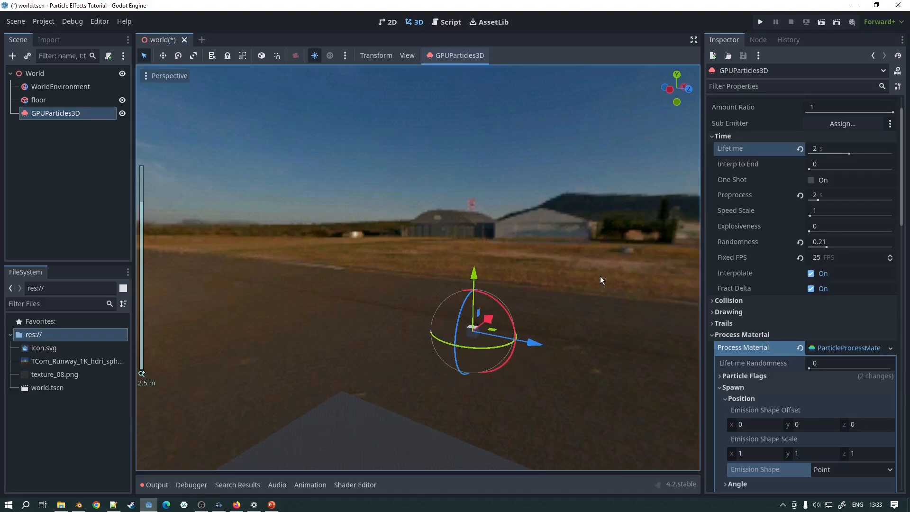
pyautogui.moveTo(600, 276); pyautogui.dragTo(595, 304, button='middle')
# Step: Set the velocity Direction to X 0, Y 1, Z 0, with Initial Velocity Min 2 and Initial Velocity Max 5
pyautogui.scroll(-3, 761, 311)
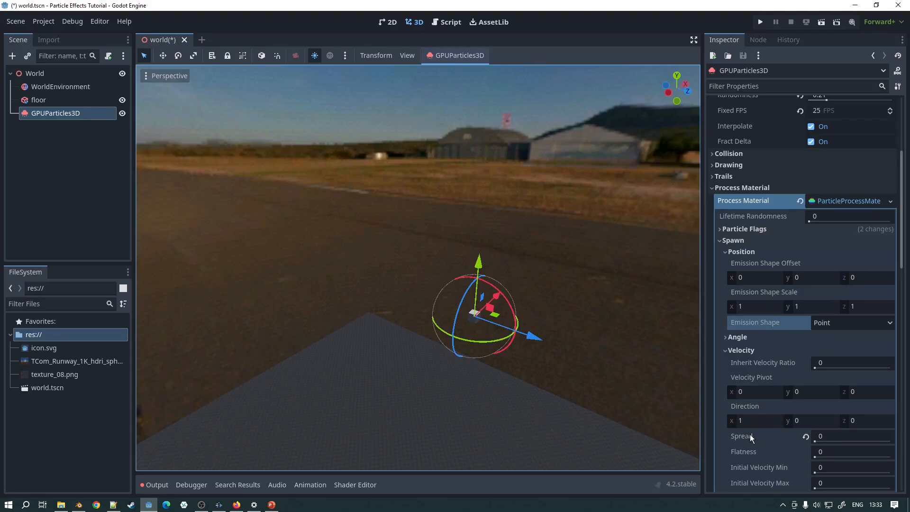
pyautogui.click(806, 420)
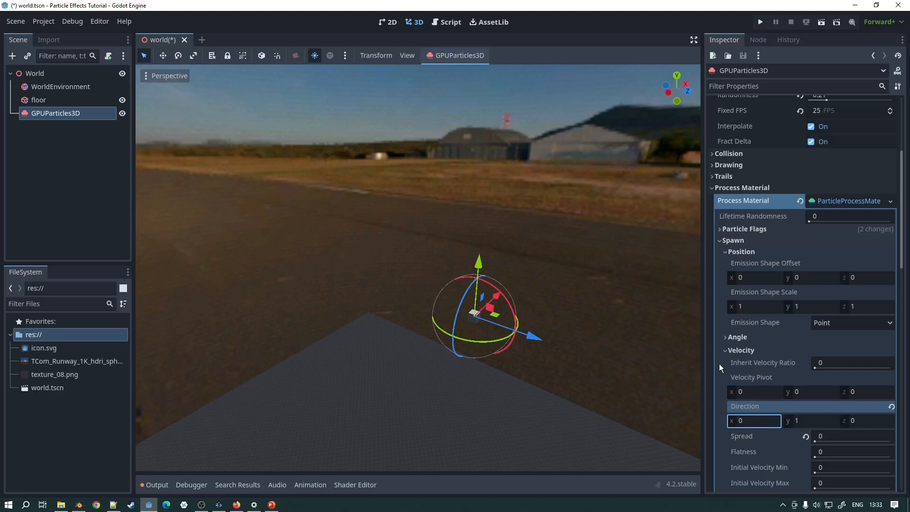
pyautogui.scroll(-3, 762, 367)
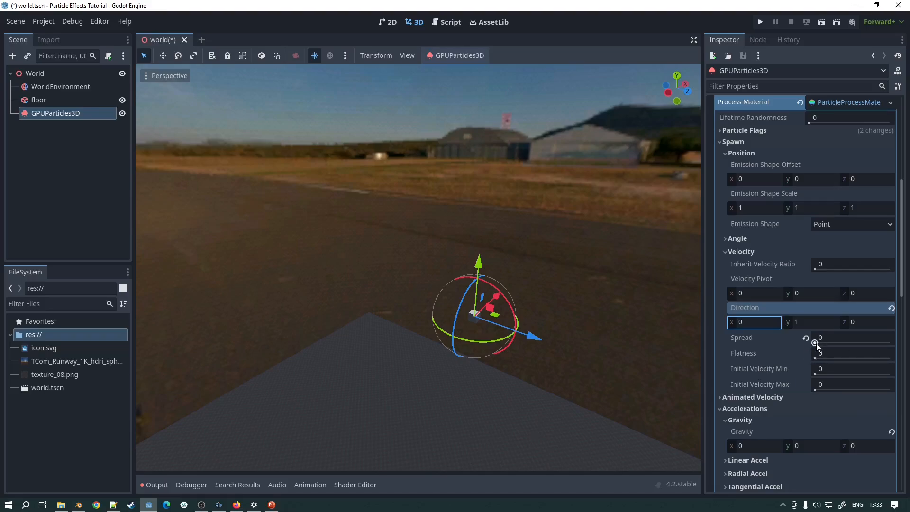
pyautogui.click(824, 371)
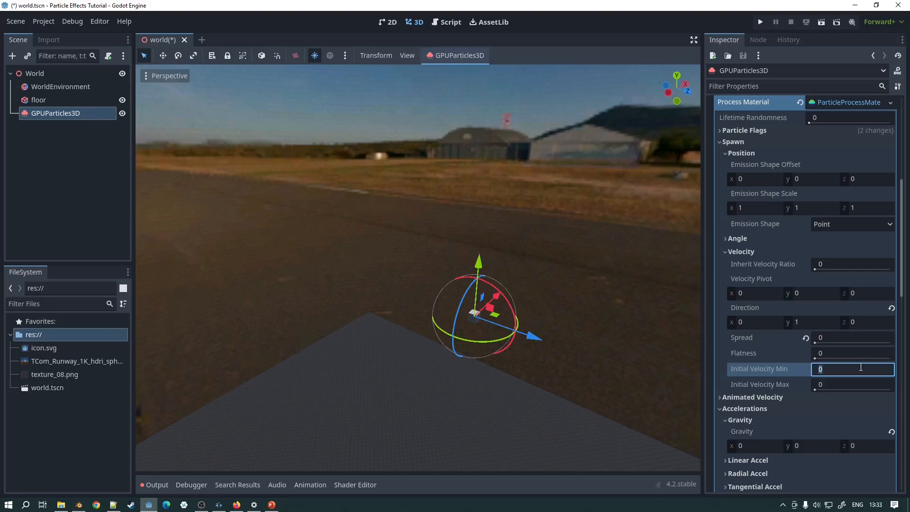
pyautogui.press('Tab')
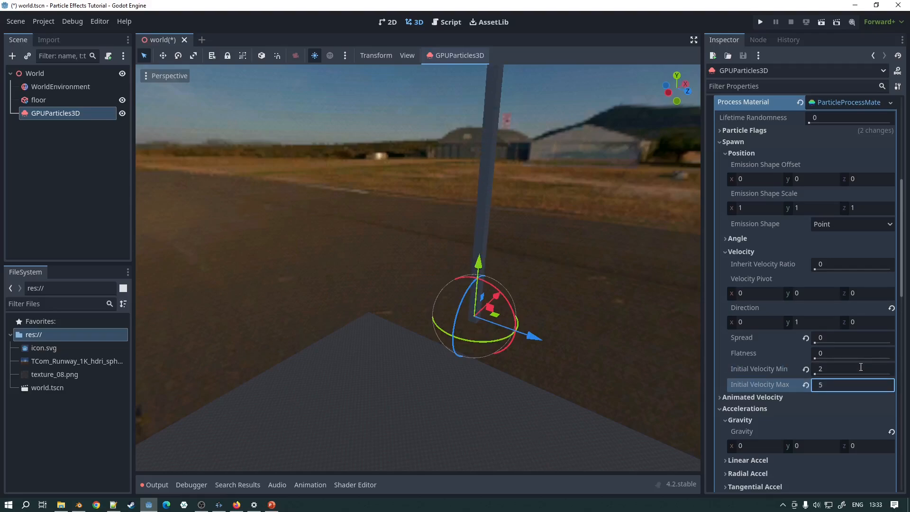
# Step: Apply 5 as the maximum initial velocity and set the GPUParticles3D particle Amount to 10
pyautogui.press('Return')
pyautogui.scroll(-2, 574, 261)
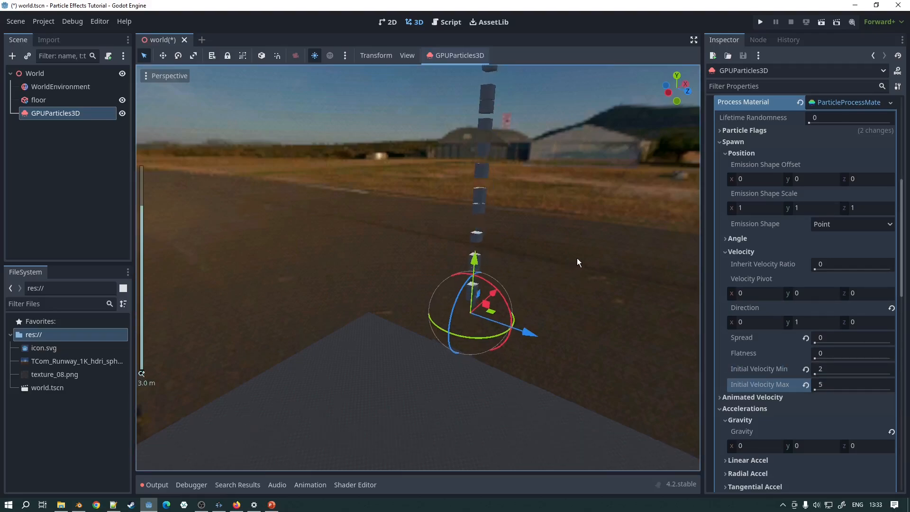
pyautogui.scroll(5, 871, 207)
pyautogui.click(832, 131)
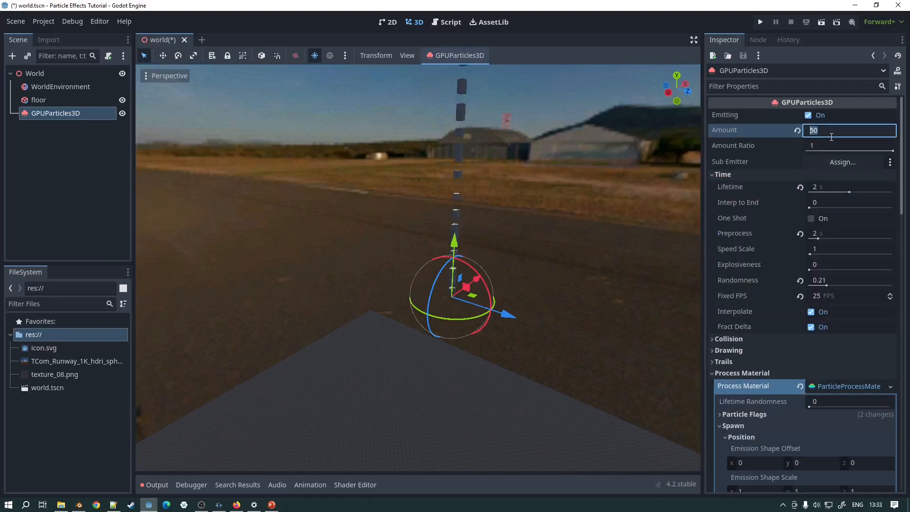
pyautogui.write('10')
pyautogui.press('Return')
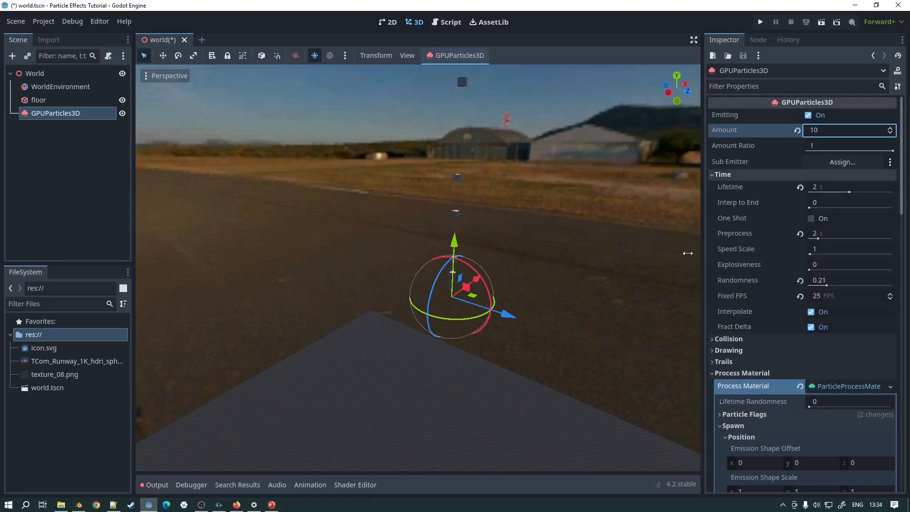
pyautogui.scroll(-1, 460, 253)
pyautogui.scroll(-4, 508, 198)
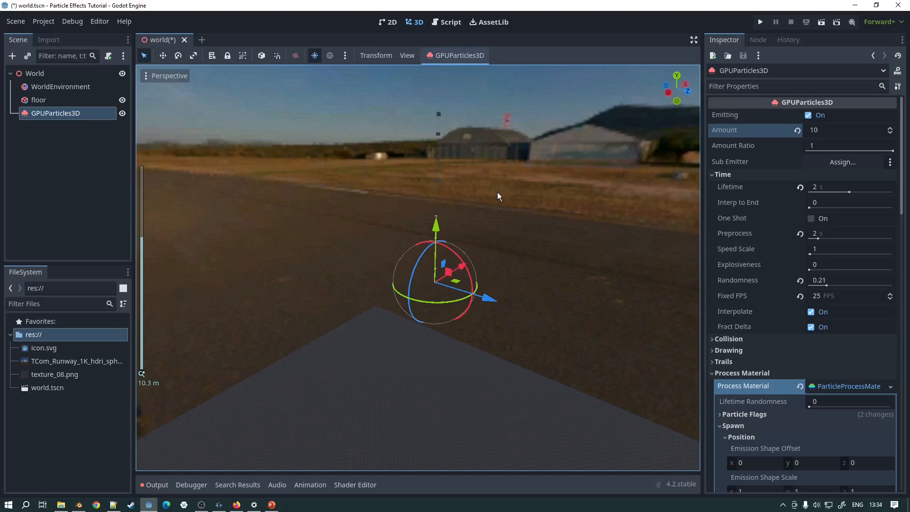
pyautogui.scroll(3, 497, 192)
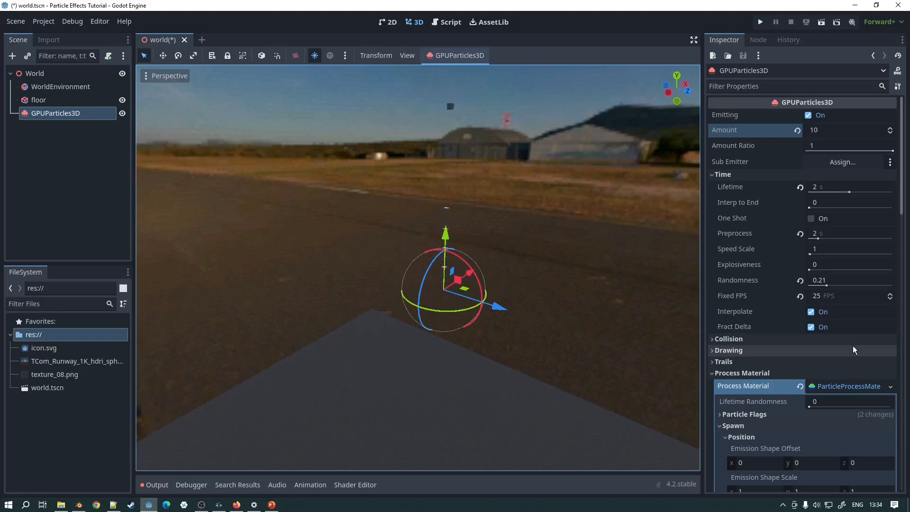
# Step: Set the Y component of the process material's Gravity to -9.8
pyautogui.scroll(-5, 847, 346)
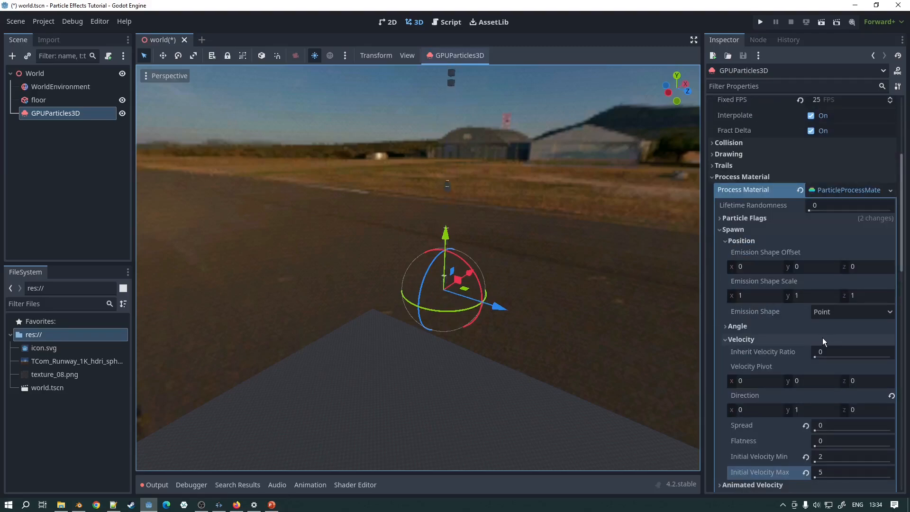
pyautogui.scroll(-5, 821, 337)
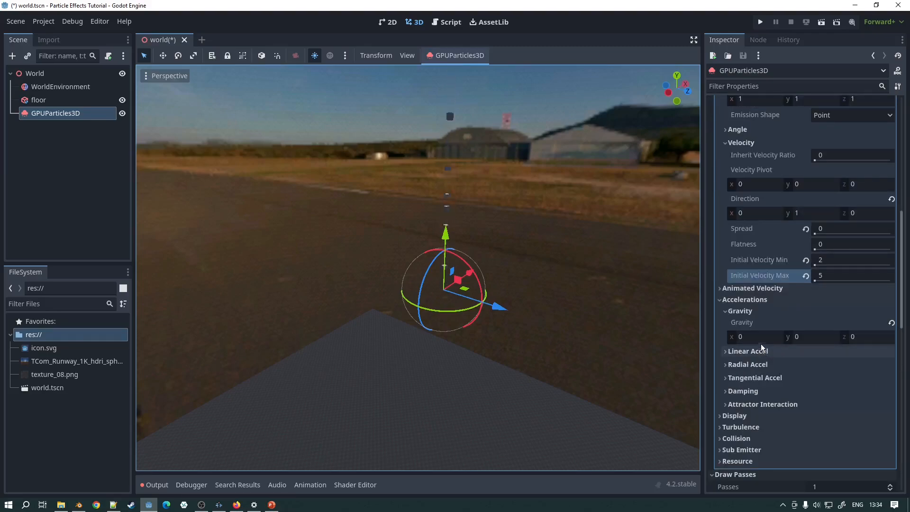
pyautogui.moveTo(816, 338); pyautogui.dragTo(818, 338)
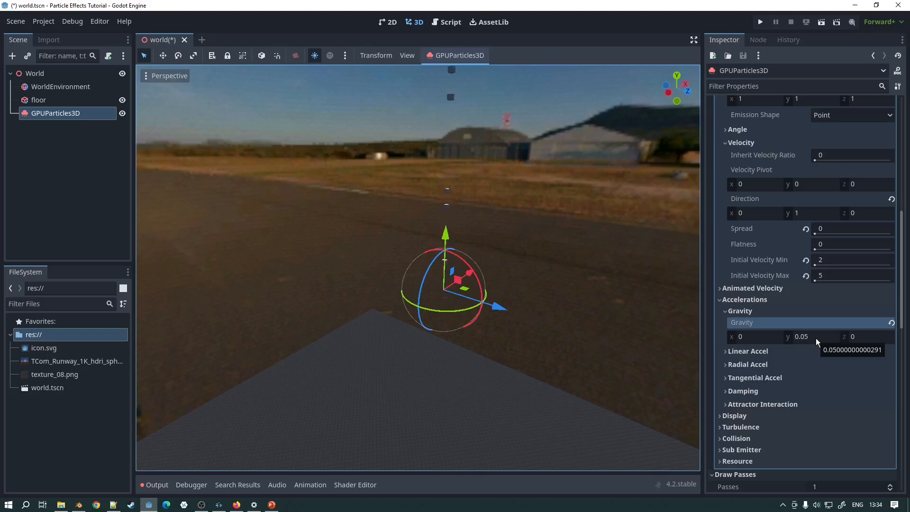
pyautogui.click(816, 339)
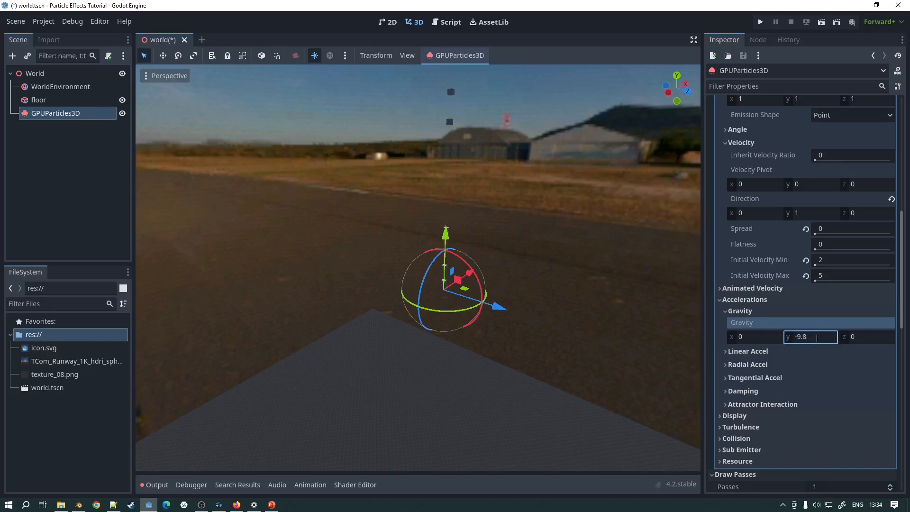
pyautogui.press('Return')
pyautogui.scroll(2, 476, 262)
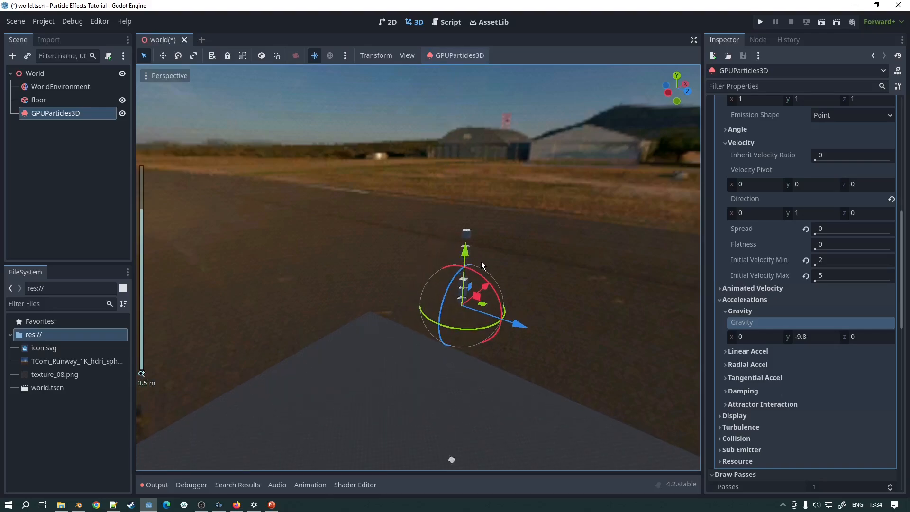
# Step: Set the X component of the particles' spawn velocity Direction to 1 and view the emission from the side
pyautogui.moveTo(505, 274); pyautogui.dragTo(633, 268, button='middle')
pyautogui.scroll(9, 452, 292)
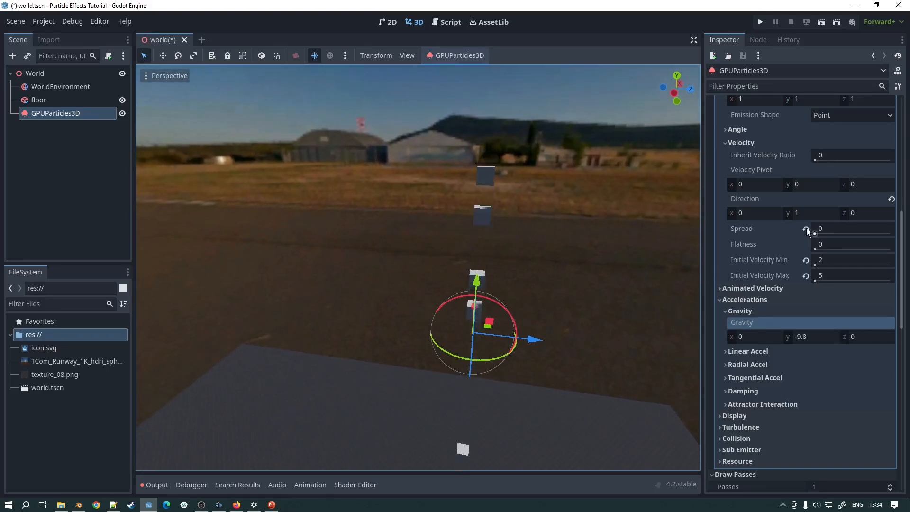
pyautogui.click(752, 213)
pyautogui.write('1')
pyautogui.press('Return')
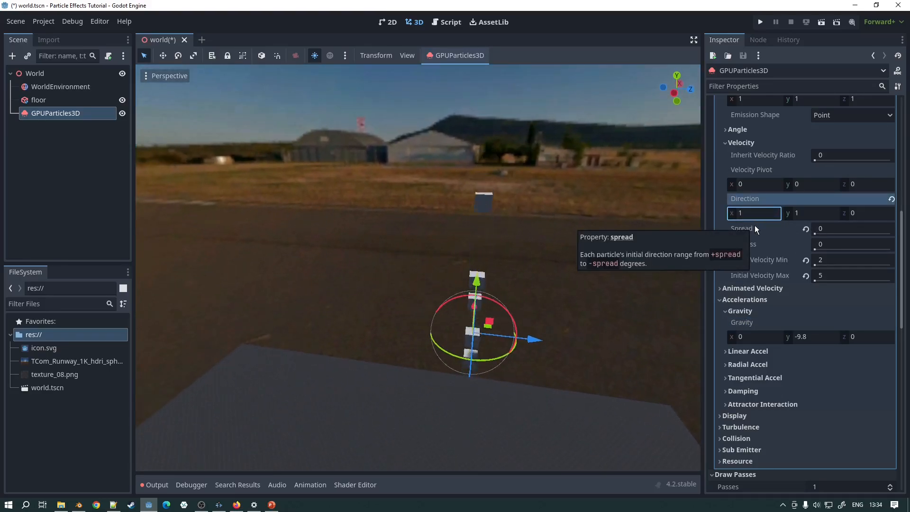
pyautogui.moveTo(588, 282); pyautogui.dragTo(348, 244, button='middle')
pyautogui.scroll(-7, 548, 329)
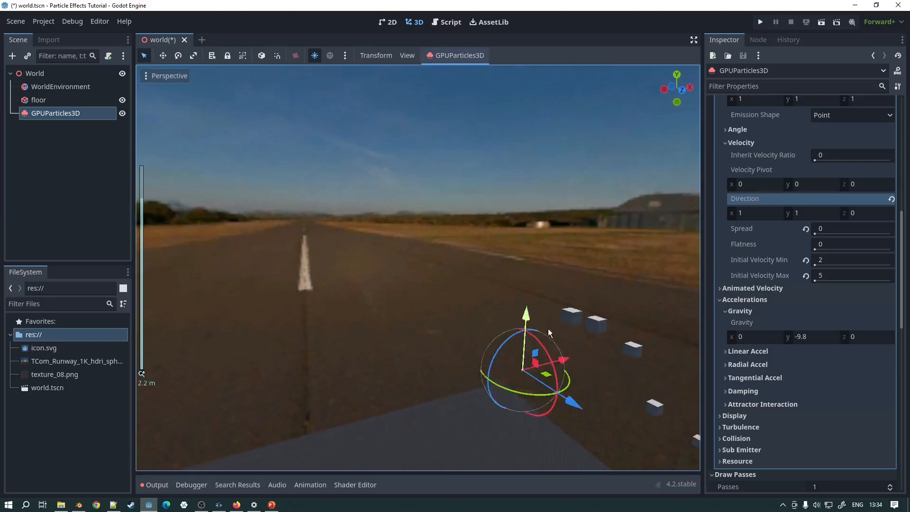
pyautogui.moveTo(591, 326); pyautogui.dragTo(536, 315, button='middle')
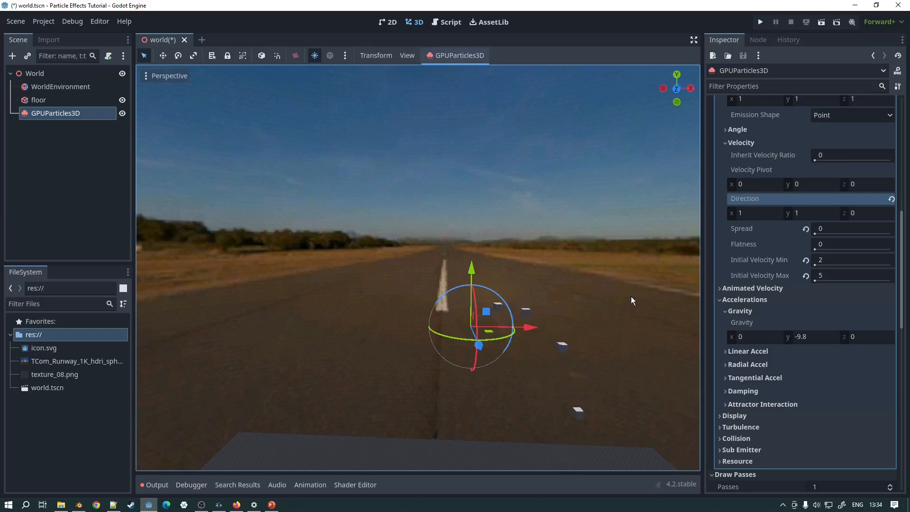
# Step: Set the particles' Initial Velocity Min to 4 and check the emission arc in the viewport
pyautogui.click(835, 261)
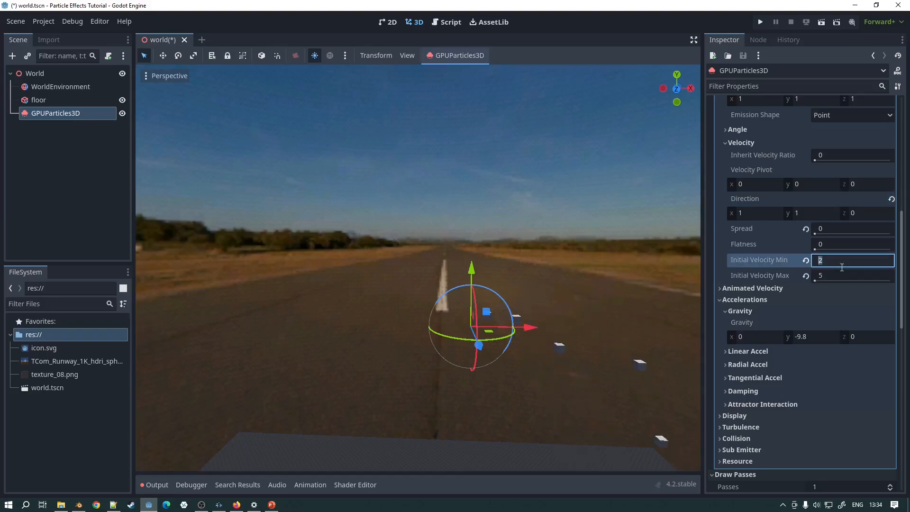
pyautogui.press('Return')
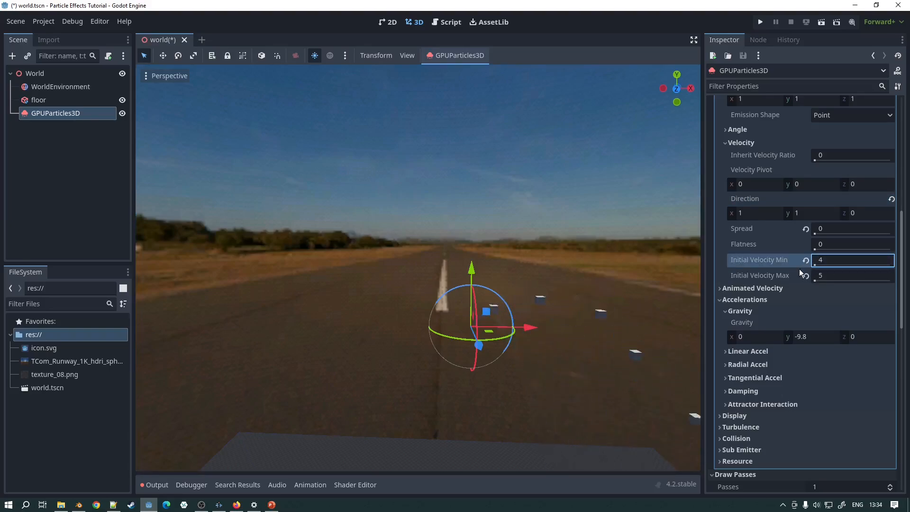
pyautogui.moveTo(599, 319); pyautogui.dragTo(588, 298, button='middle')
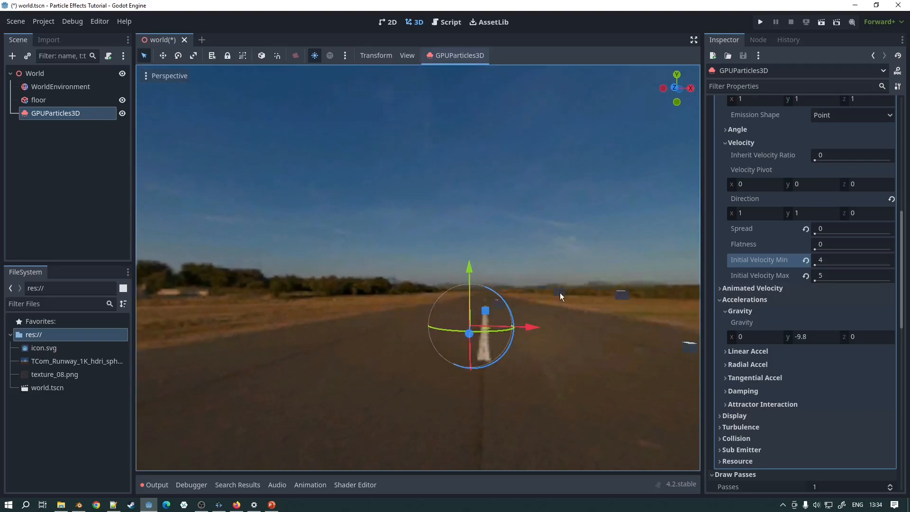
pyautogui.scroll(-5, 553, 314)
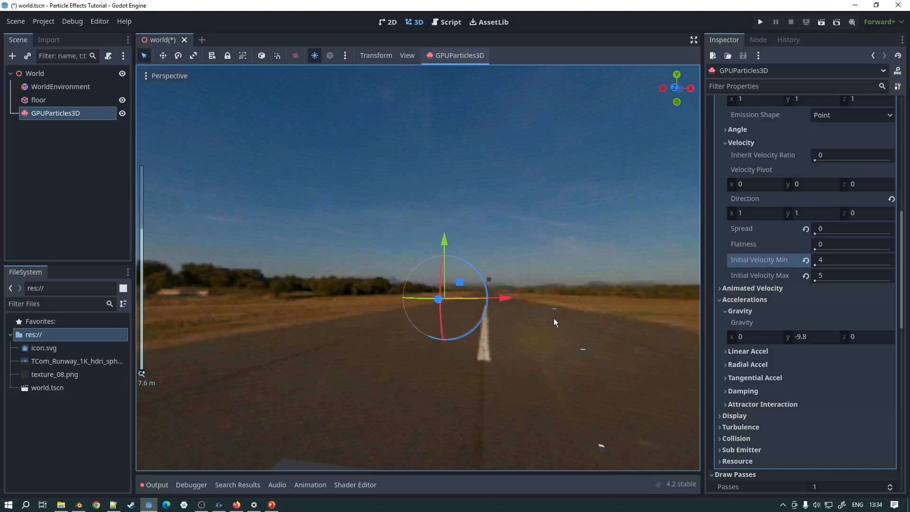
pyautogui.scroll(5, 552, 333)
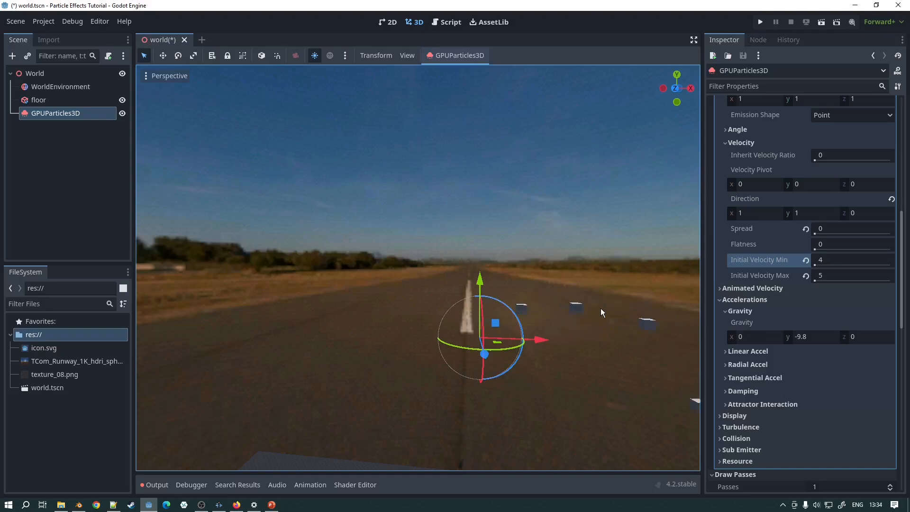
pyautogui.scroll(-4, 547, 315)
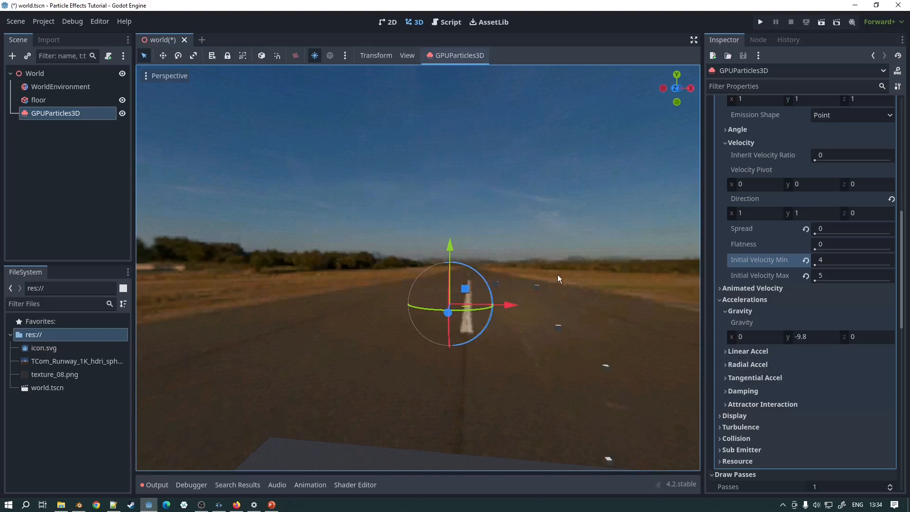
pyautogui.scroll(5, 488, 295)
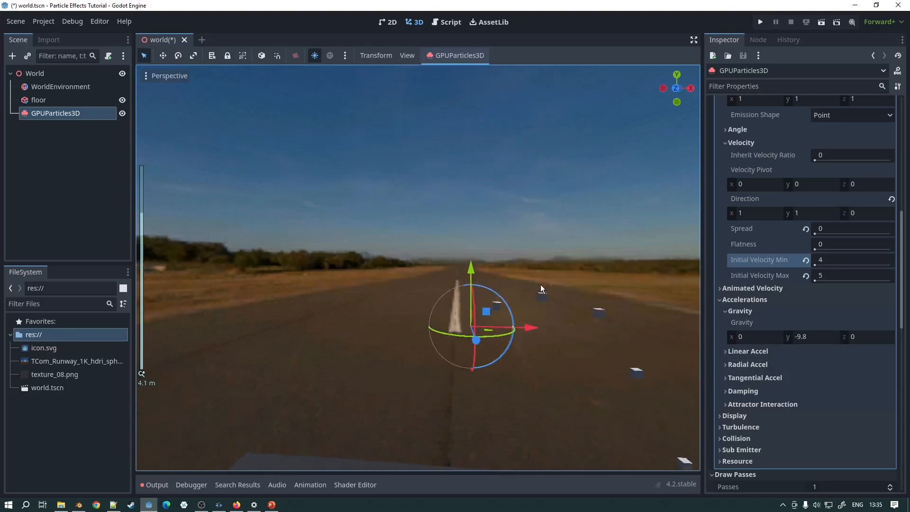
pyautogui.moveTo(541, 284); pyautogui.dragTo(514, 288, button='middle')
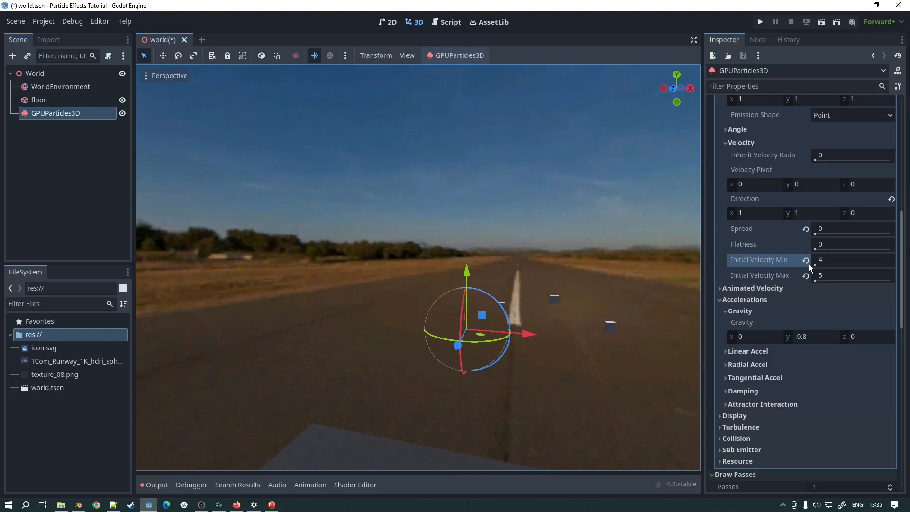
# Step: Set the Y component of the process material's Gravity to 0 and check the particle path
pyautogui.moveTo(593, 313); pyautogui.dragTo(474, 303, button='middle')
pyautogui.click(828, 337)
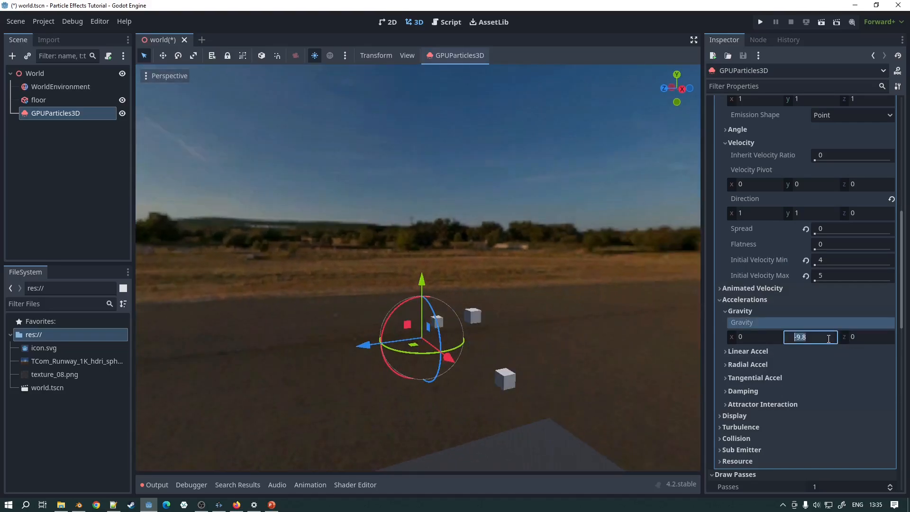
pyautogui.write('0')
pyautogui.press('Return')
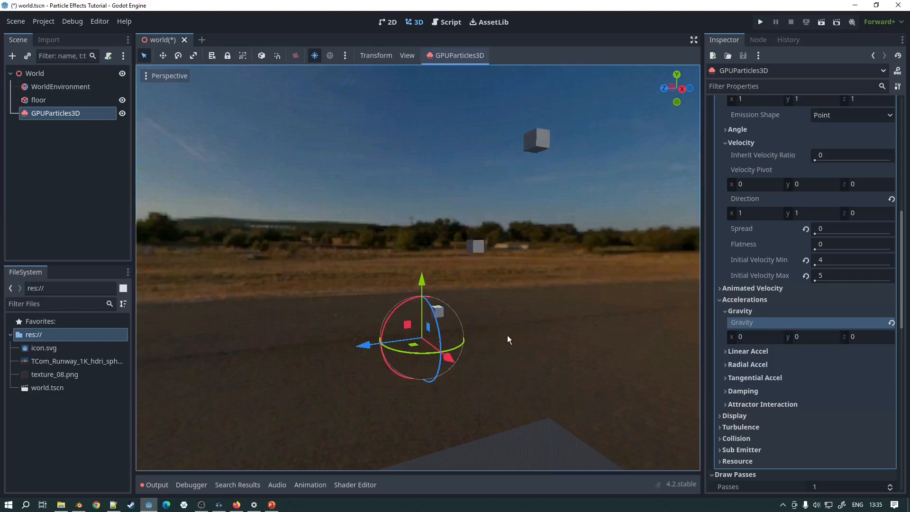
pyautogui.scroll(-1, 508, 327)
pyautogui.moveTo(507, 317); pyautogui.dragTo(626, 316, button='middle')
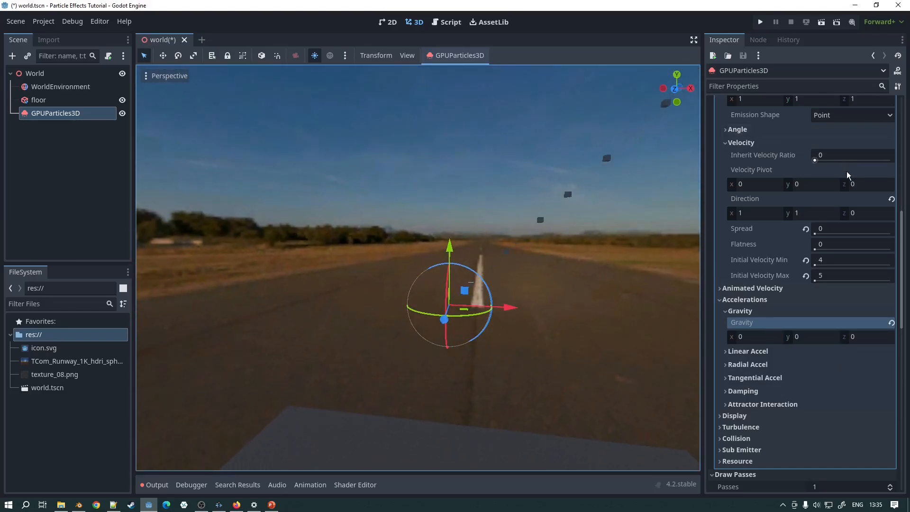
# Step: Set both Initial Velocity Min and Initial Velocity Max of the particles to 1
pyautogui.scroll(5, 868, 175)
pyautogui.scroll(-3, 858, 204)
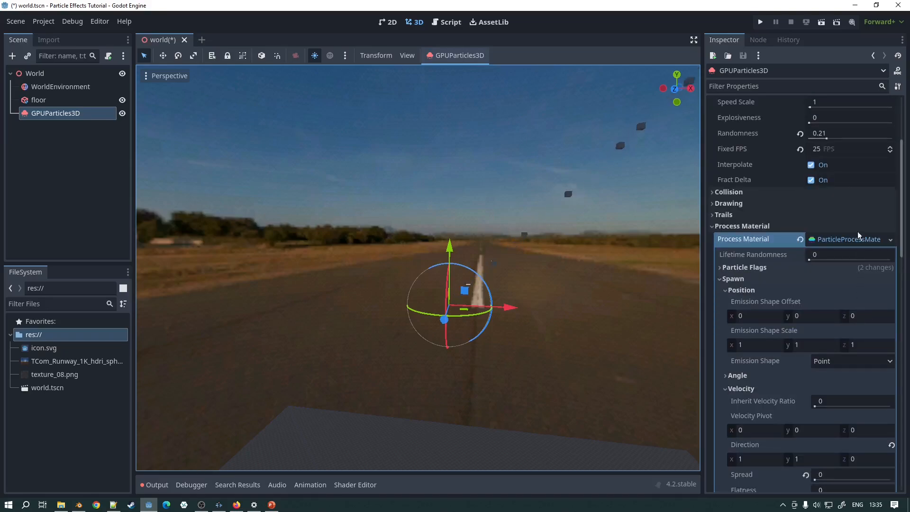
pyautogui.scroll(-2, 836, 195)
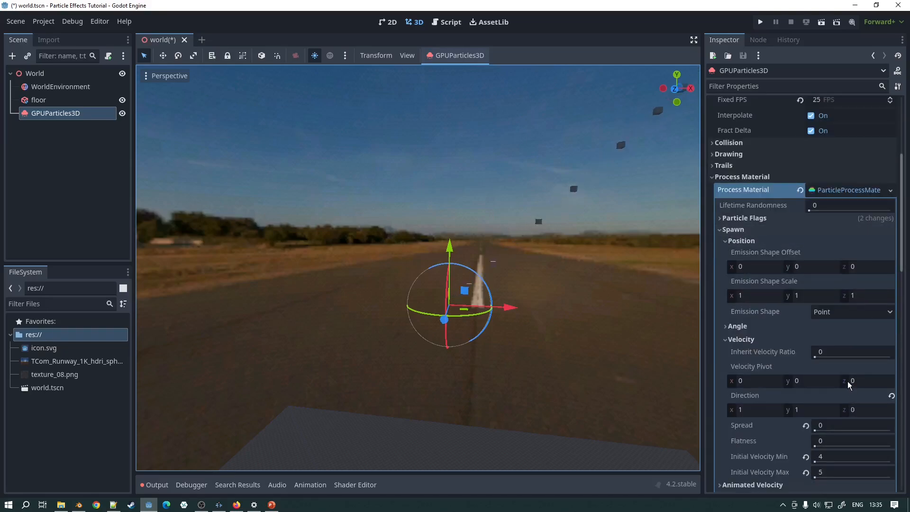
pyautogui.click(838, 458)
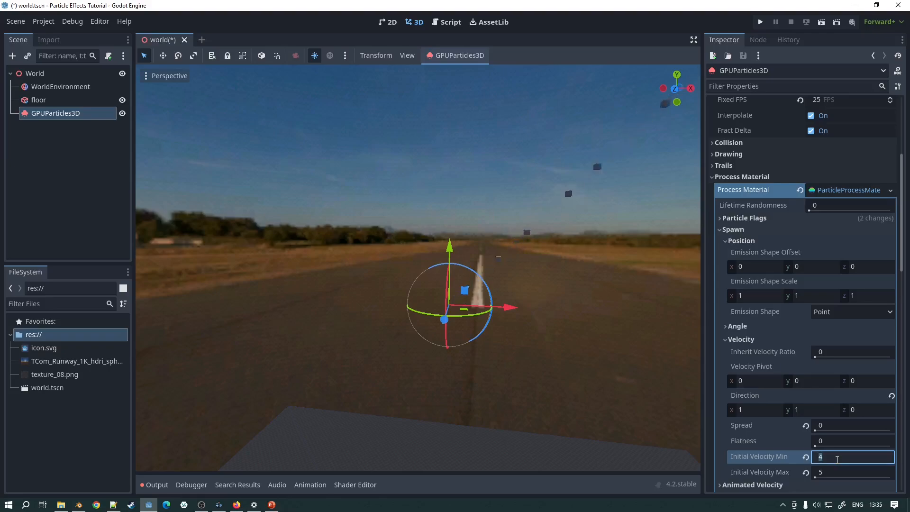
pyautogui.write('1')
pyautogui.press('Tab')
pyautogui.write('1')
pyautogui.press('Return')
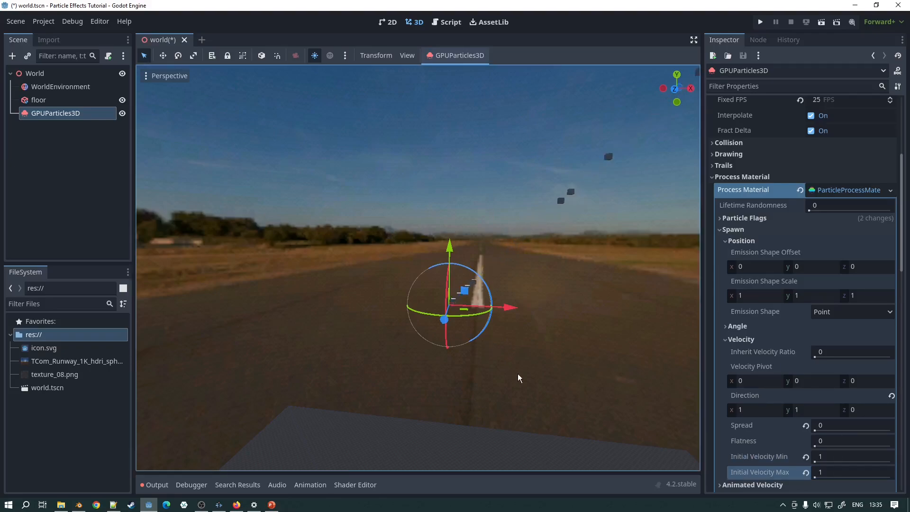
pyautogui.scroll(2, 531, 285)
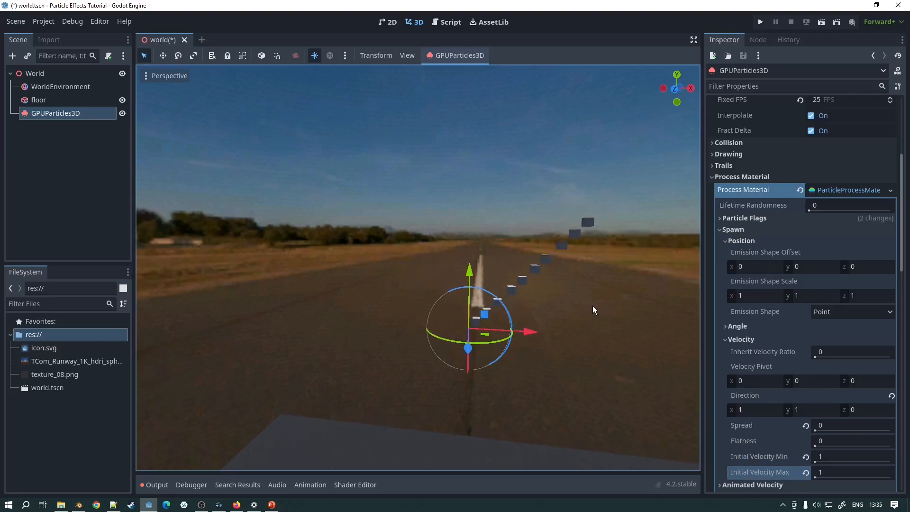
pyautogui.moveTo(558, 304); pyautogui.dragTo(403, 347, button='middle')
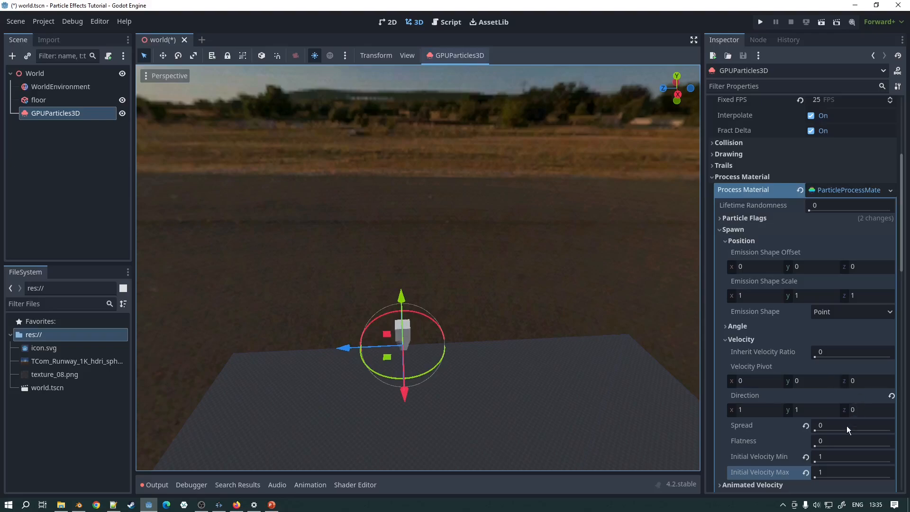
# Step: Set the Spread of the particles' spawn velocity to 15
pyautogui.click(815, 431)
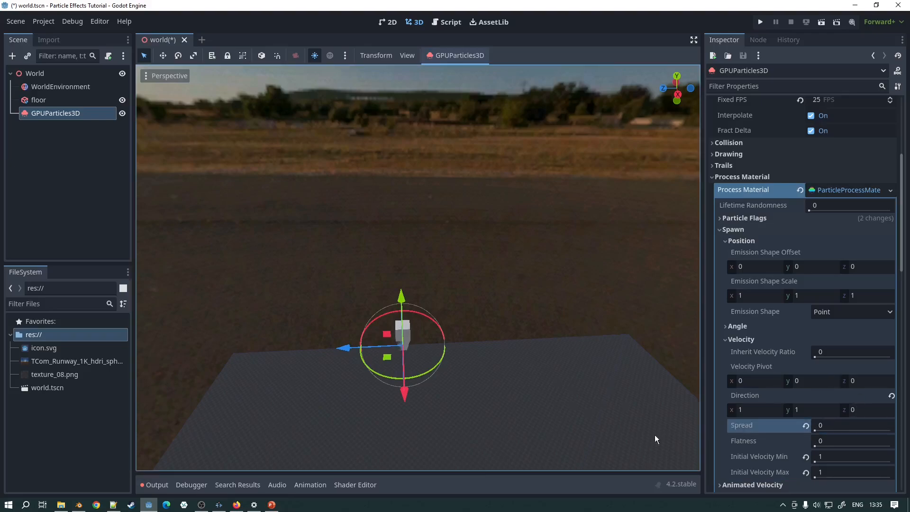
pyautogui.moveTo(478, 356); pyautogui.dragTo(487, 323, button='middle')
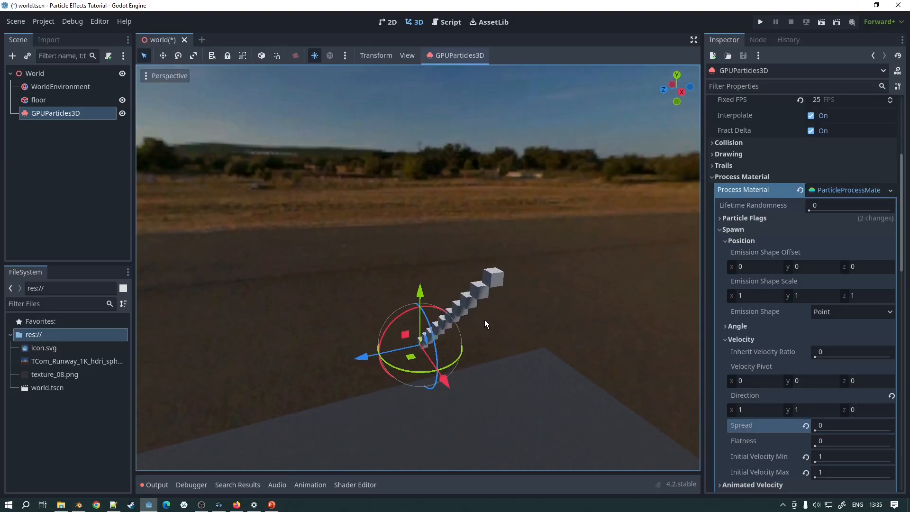
pyautogui.click(829, 423)
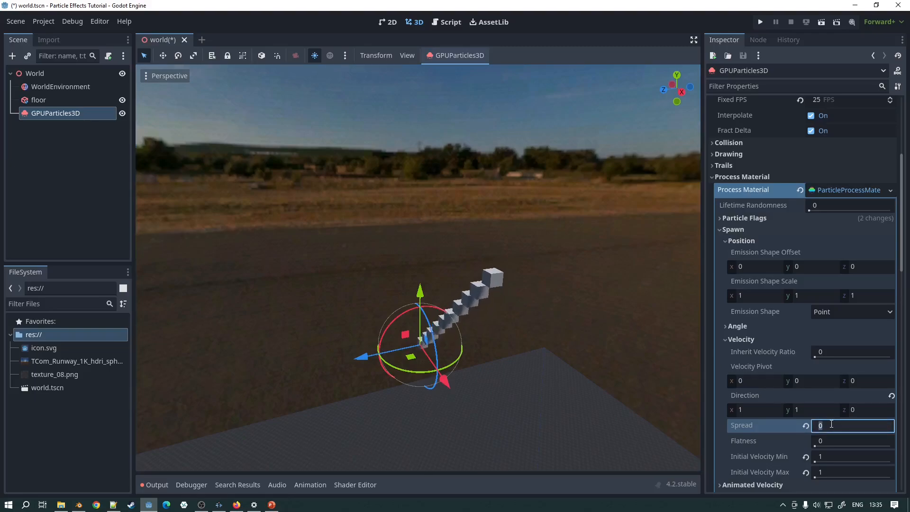
pyautogui.write('15')
pyautogui.press('Return')
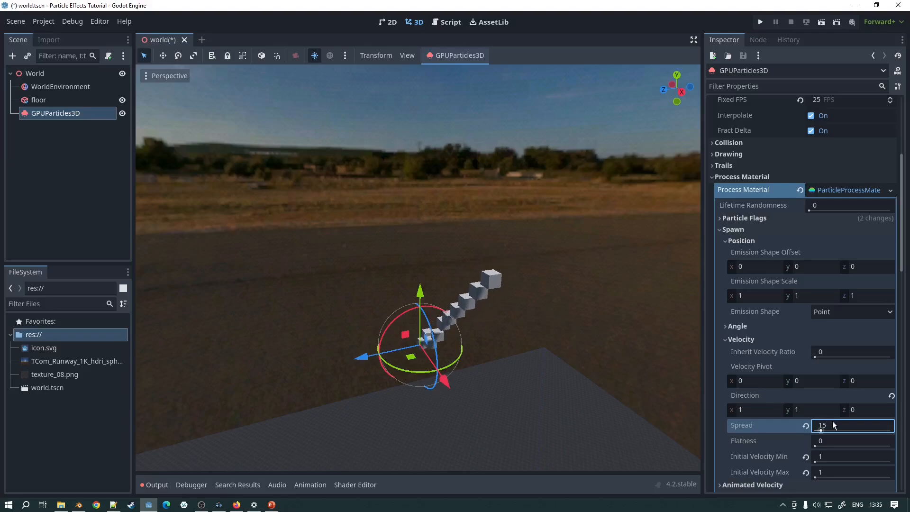
# Step: Set the GPUParticles3D node's Amount to 1000 and view the emission from another angle
pyautogui.moveTo(498, 373); pyautogui.dragTo(2, 347, button='middle')
pyautogui.moveTo(356, 341); pyautogui.dragTo(448, 303, button='middle')
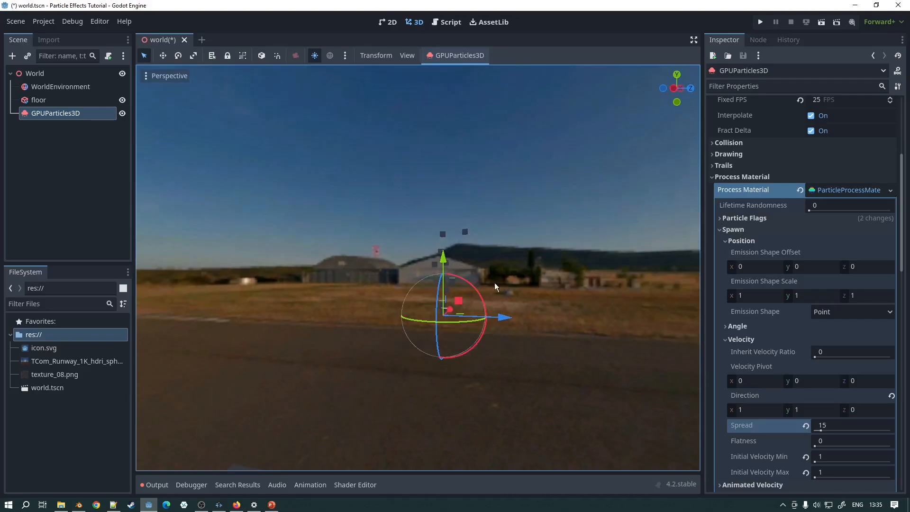
pyautogui.moveTo(494, 282); pyautogui.dragTo(593, 258, button='middle')
pyautogui.scroll(5, 775, 209)
pyautogui.click(842, 132)
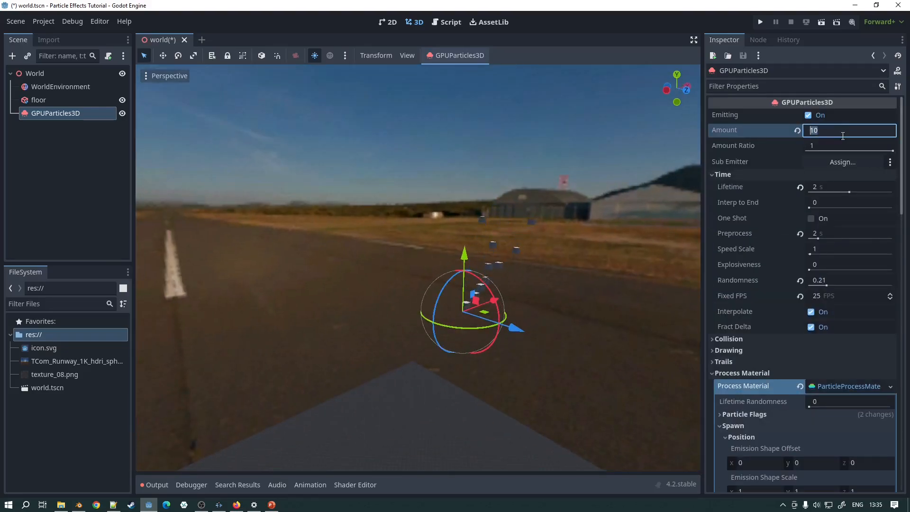
pyautogui.write('1000')
pyautogui.press('Return')
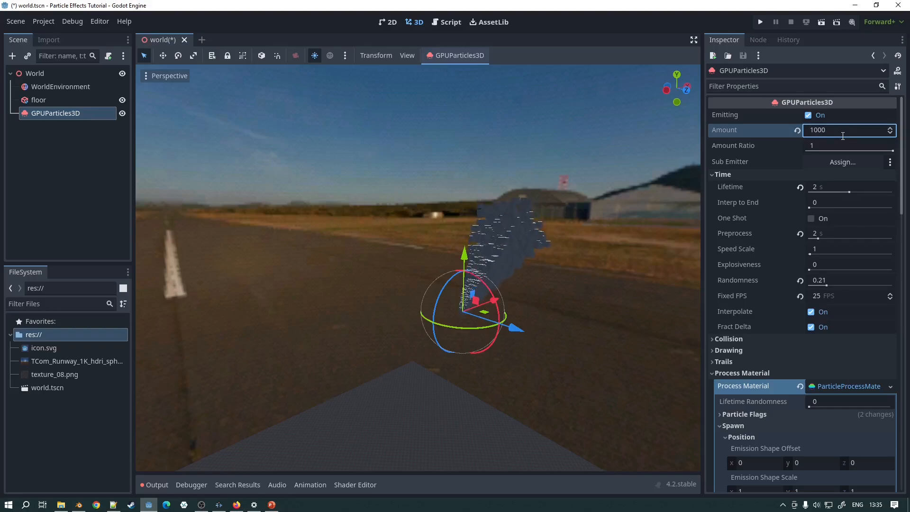
pyautogui.moveTo(588, 196); pyautogui.dragTo(667, 261, button='middle')
# Step: Raise the Spread of the particles' spawn velocity to 51.894 and inspect the wider emission in the viewport
pyautogui.scroll(-6, 819, 408)
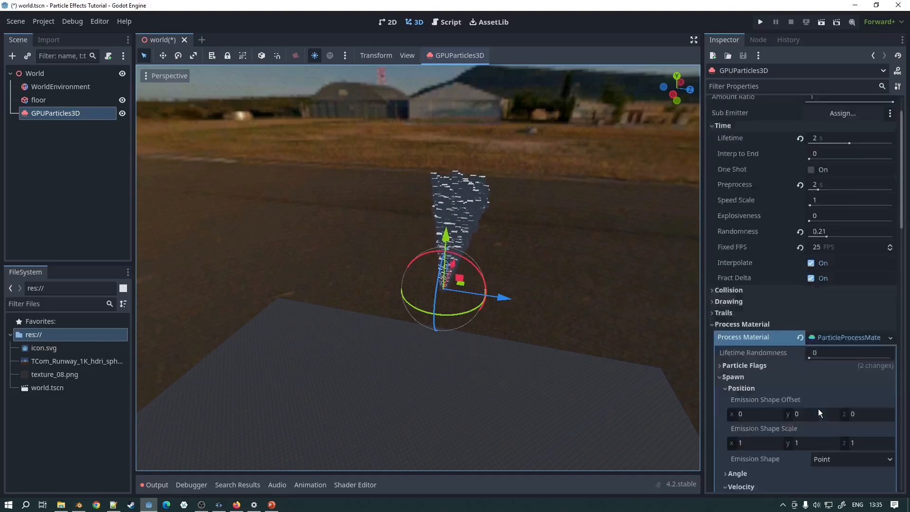
pyautogui.scroll(-2, 834, 369)
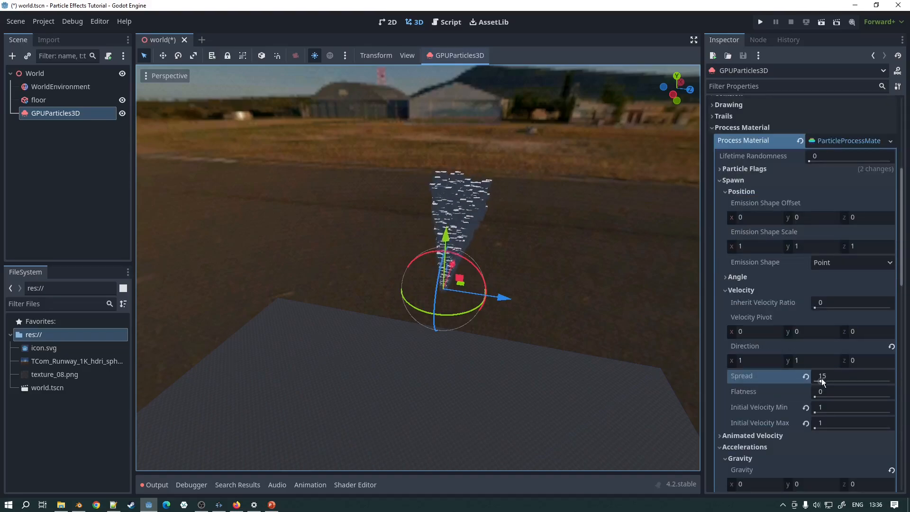
pyautogui.moveTo(821, 379); pyautogui.dragTo(841, 375)
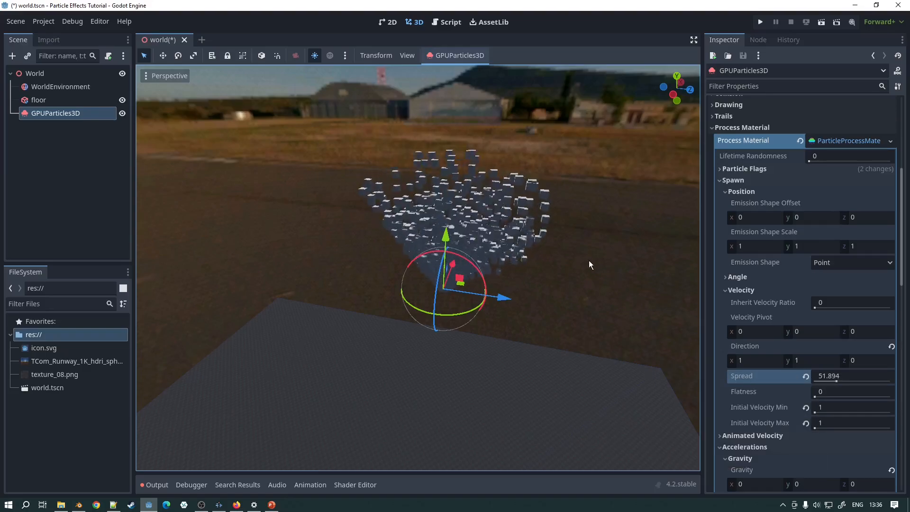
pyautogui.moveTo(588, 261); pyautogui.dragTo(309, 254, button='middle')
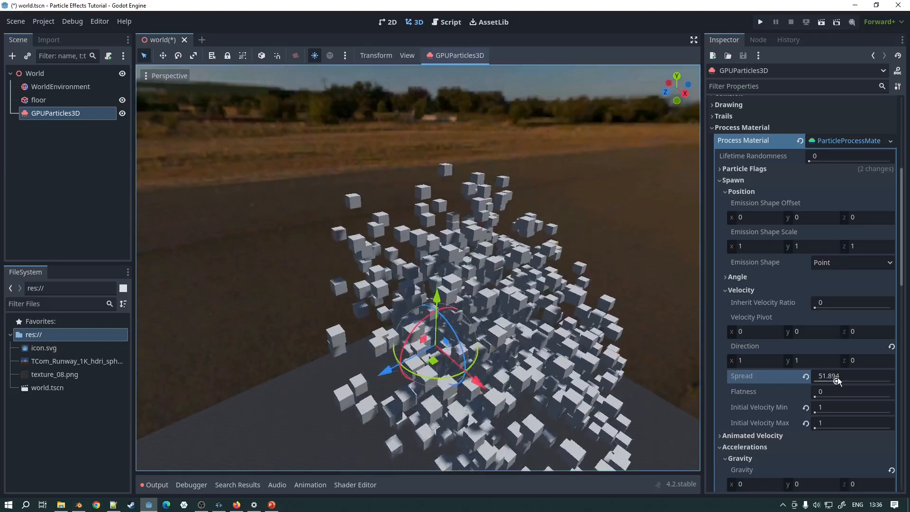
# Step: Set the Spread of the spawn velocity to 180 and inspect the particle cloud
pyautogui.click(837, 376)
pyautogui.write('180')
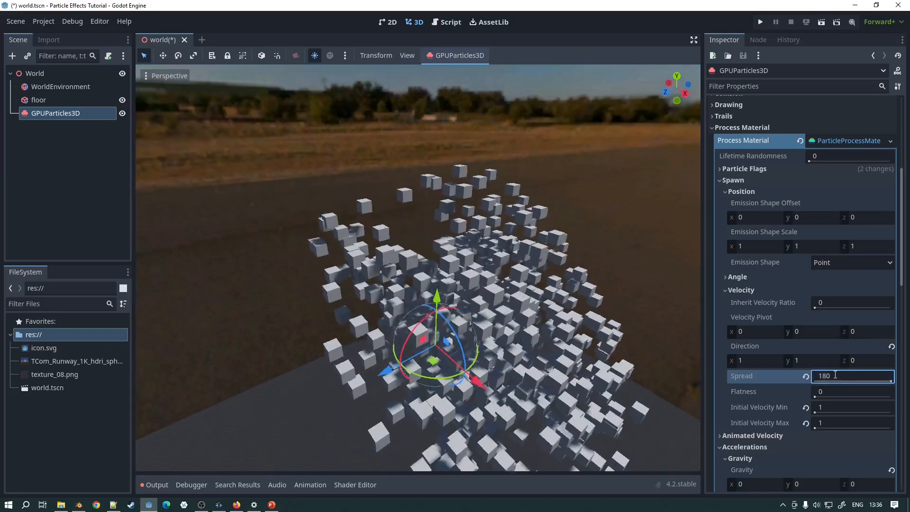
pyautogui.press('Return')
pyautogui.moveTo(529, 286); pyautogui.dragTo(592, 258, button='middle')
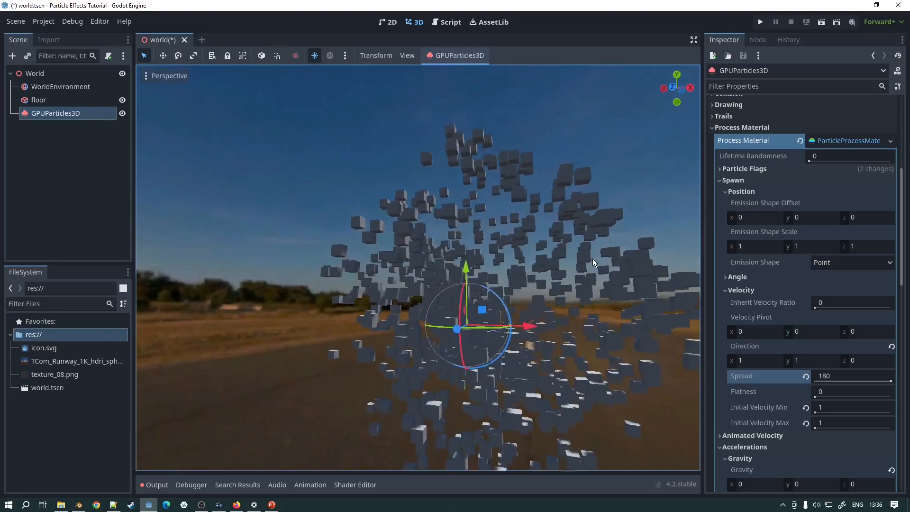
pyautogui.scroll(-3, 578, 306)
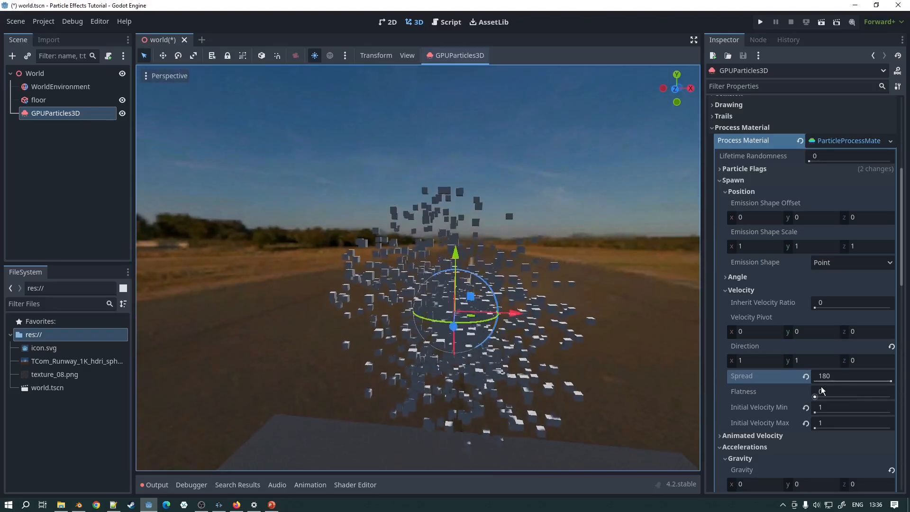
# Step: Set the Spread to 90 and inspect the shape of the emission from opposite sides
pyautogui.click(844, 376)
pyautogui.write('90')
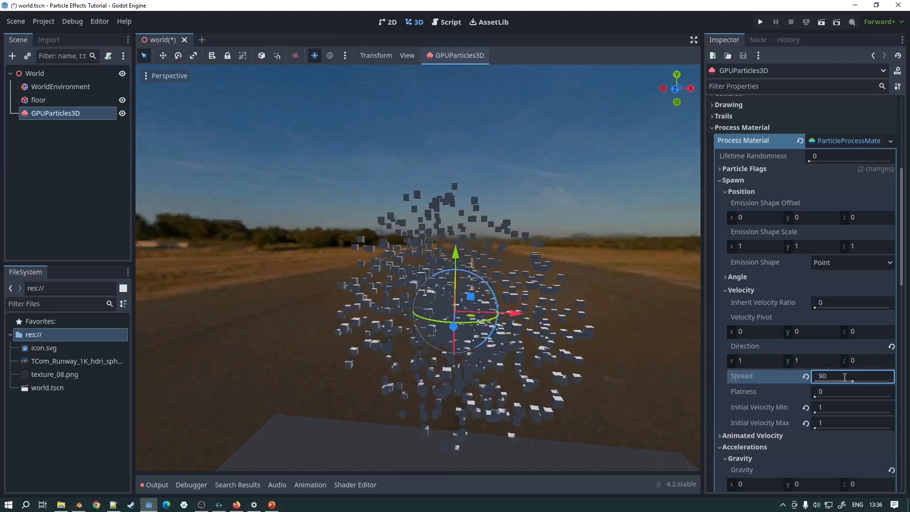
pyautogui.press('Return')
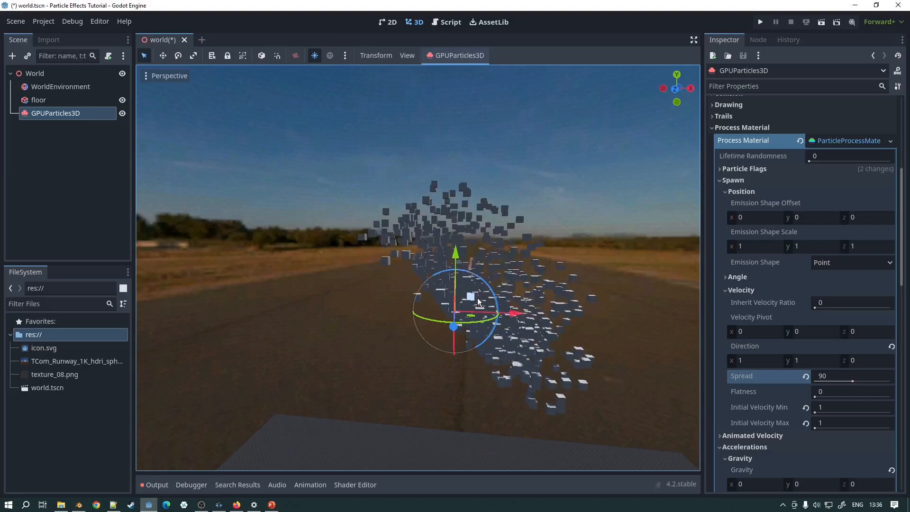
pyautogui.moveTo(477, 308); pyautogui.dragTo(207, 272, button='middle')
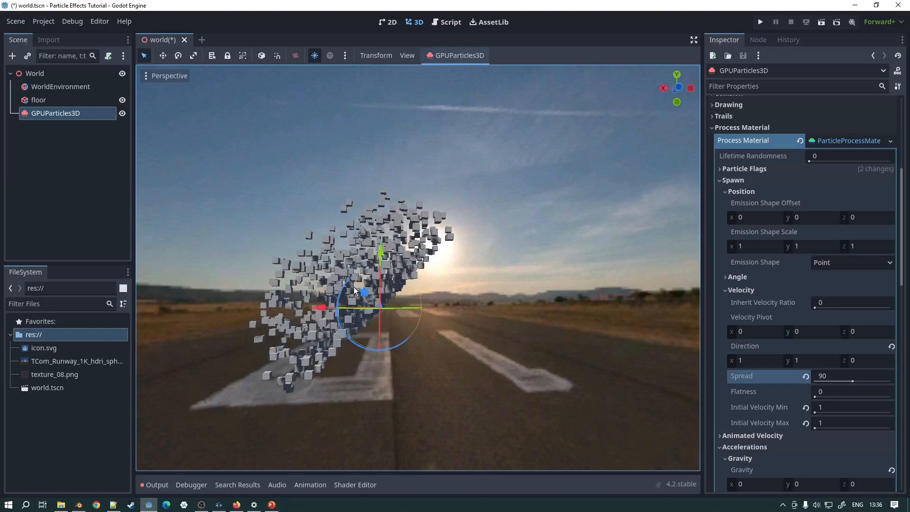
pyautogui.moveTo(359, 282); pyautogui.dragTo(233, 272, button='middle')
pyautogui.moveTo(401, 303); pyautogui.dragTo(547, 298, button='middle')
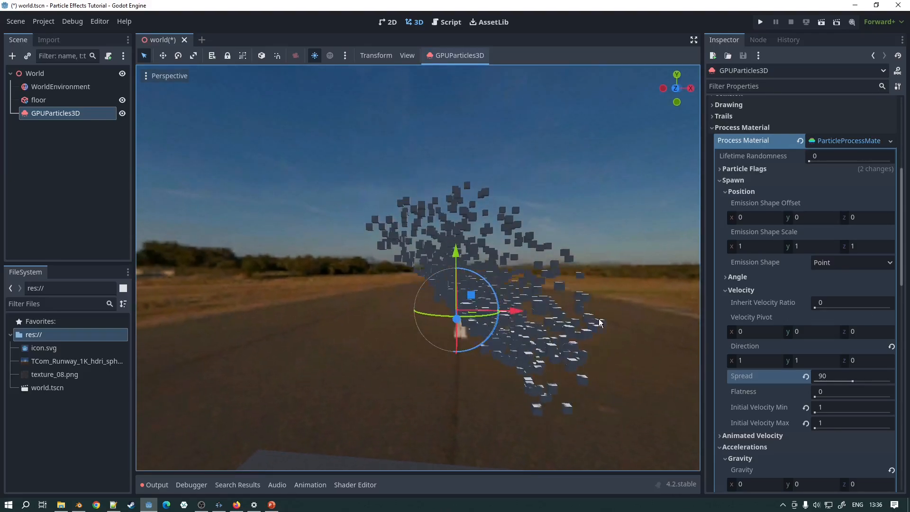
# Step: Set the Spread to 10 and inspect the narrow particle cone up close and from several angles
pyautogui.click(839, 377)
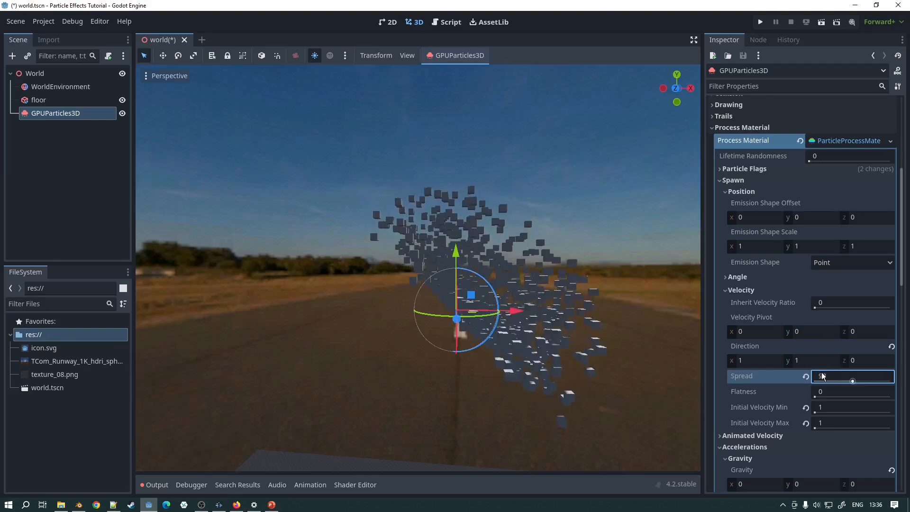
pyautogui.write('10')
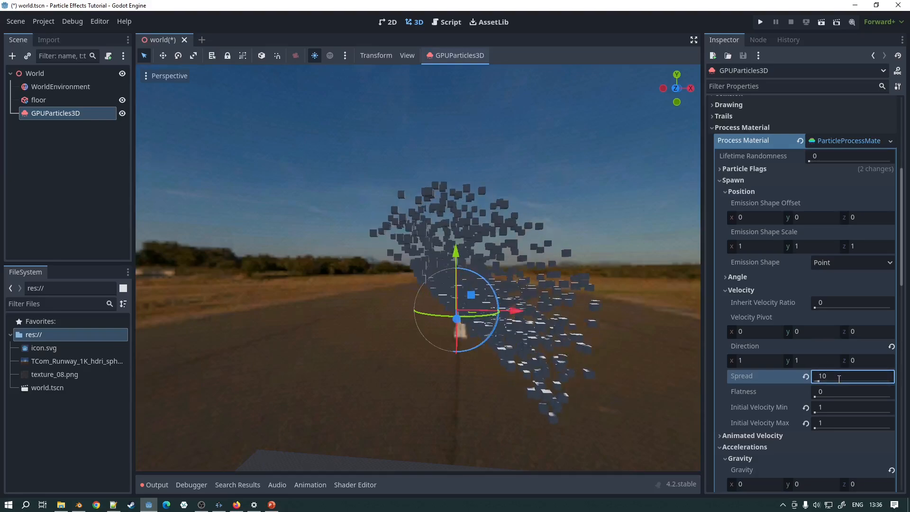
pyautogui.scroll(5, 620, 291)
pyautogui.scroll(-3, 626, 271)
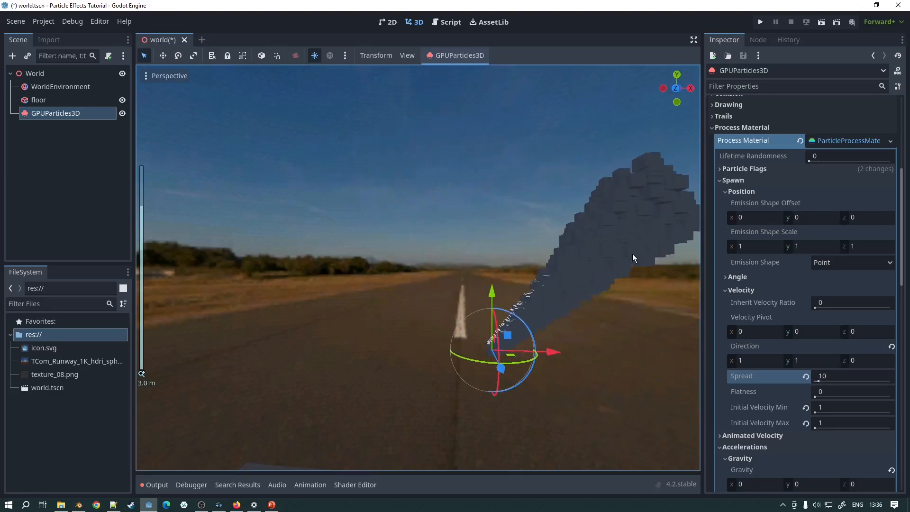
pyautogui.moveTo(632, 254); pyautogui.dragTo(489, 268, button='middle')
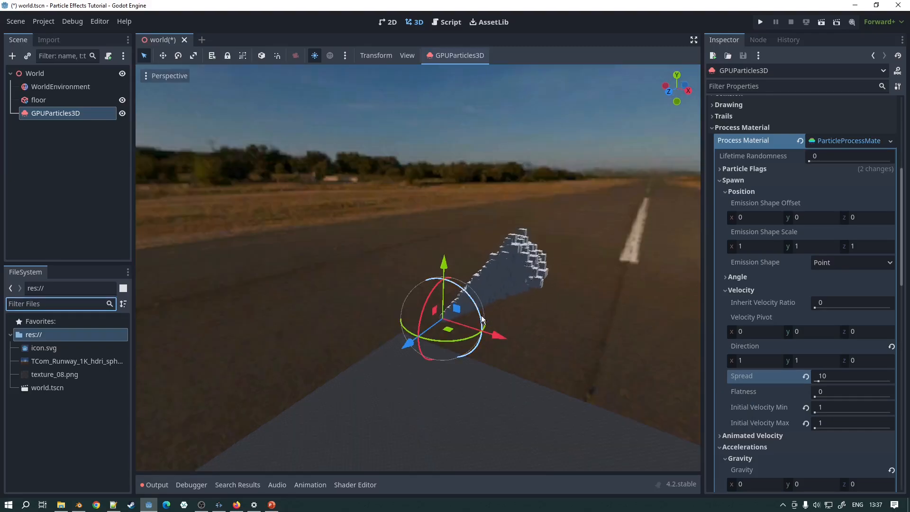
pyautogui.moveTo(482, 315); pyautogui.dragTo(630, 355, button='middle')
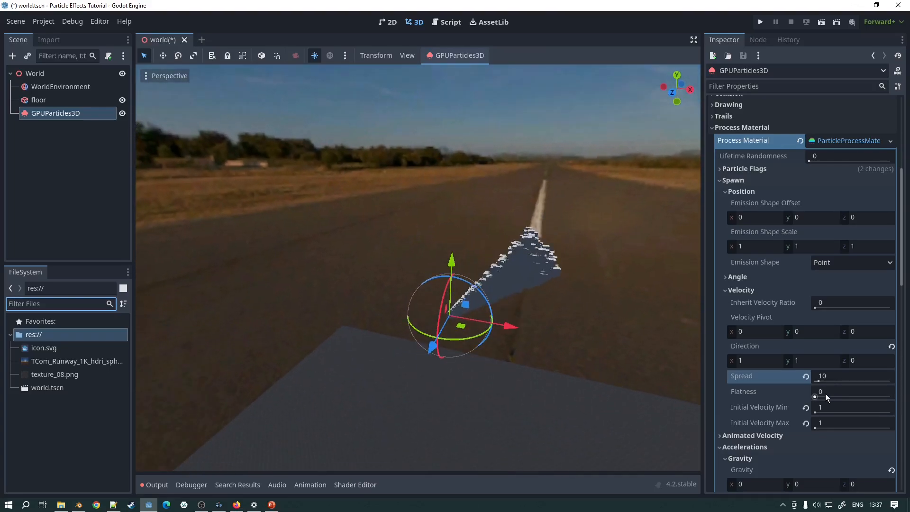
# Step: Try a Flatness of 1 for the spawn velocity, reduce it to 0.205, and compare the emission shapes
pyautogui.moveTo(817, 396); pyautogui.dragTo(902, 399)
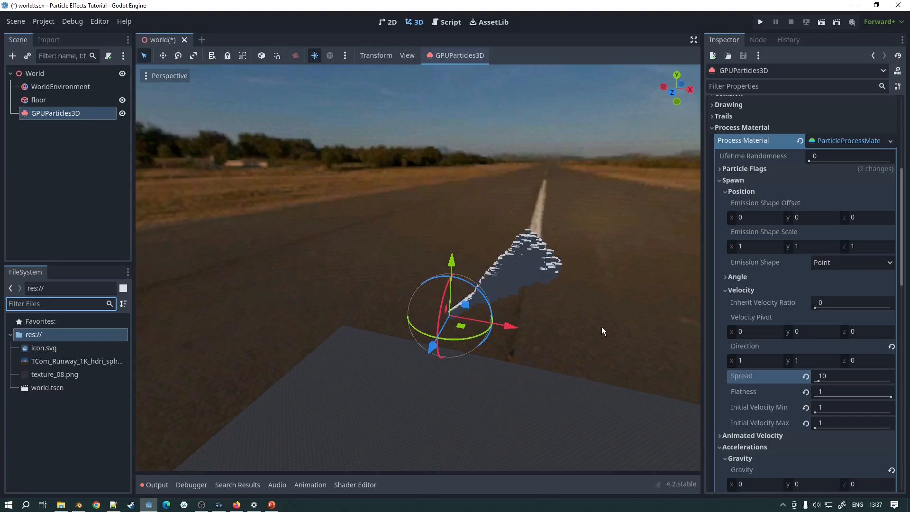
pyautogui.moveTo(601, 326); pyautogui.dragTo(545, 298, button='middle')
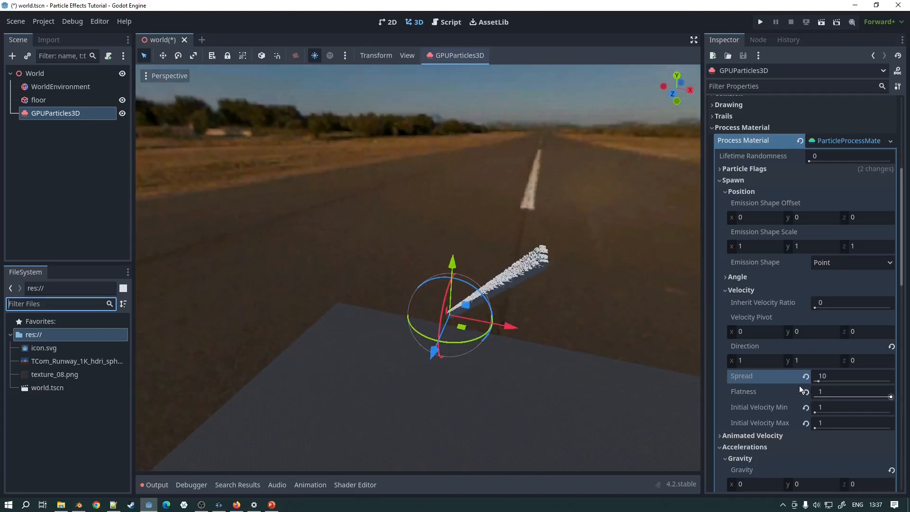
pyautogui.moveTo(887, 397); pyautogui.dragTo(830, 402)
pyautogui.moveTo(678, 379); pyautogui.dragTo(333, 309, button='middle')
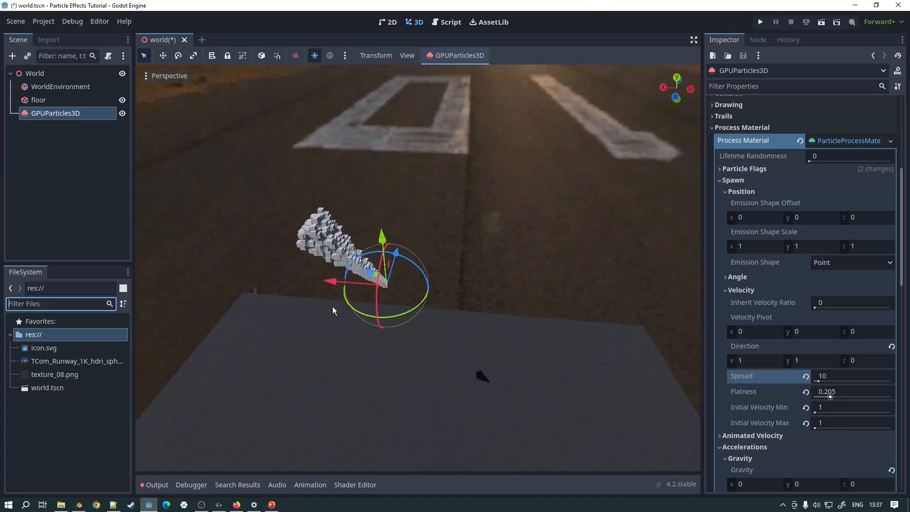
pyautogui.scroll(4, 334, 308)
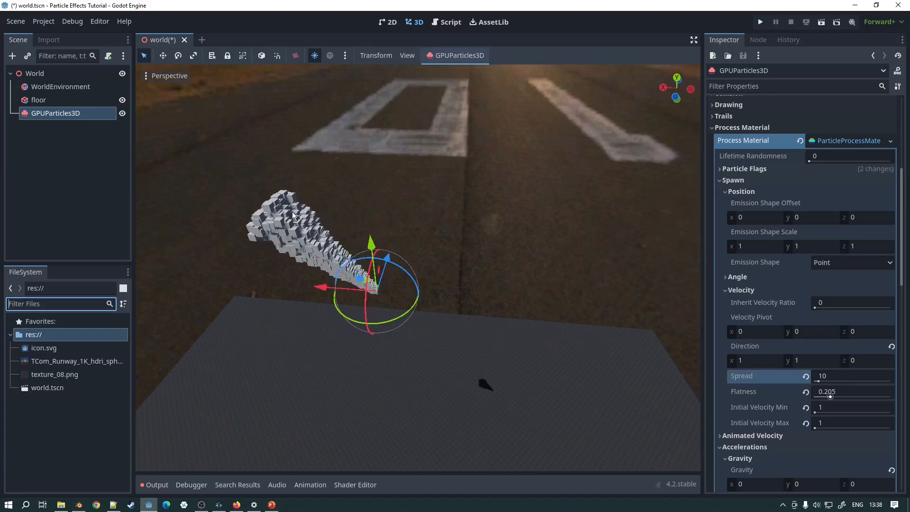
pyautogui.scroll(-1, 362, 300)
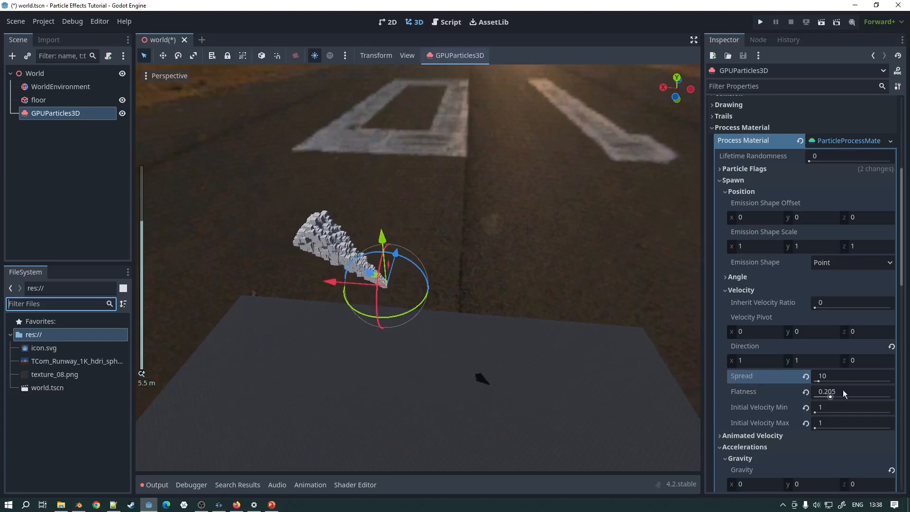
# Step: Collapse the spawn Velocity settings and expand the Angular Velocity settings under Animated Velocity
pyautogui.click(726, 290)
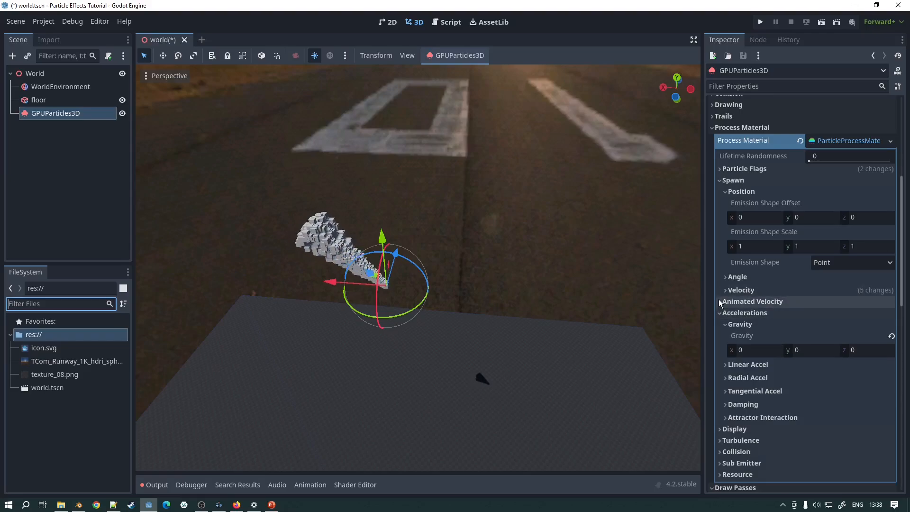
pyautogui.click(719, 301)
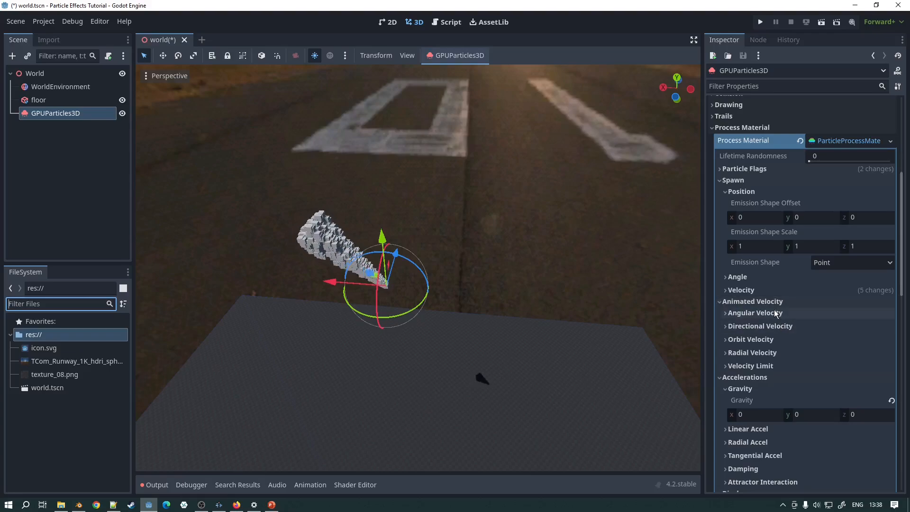
pyautogui.click(732, 313)
# Step: Set the GPUParticles3D node's Amount to 10
pyautogui.scroll(5, 806, 161)
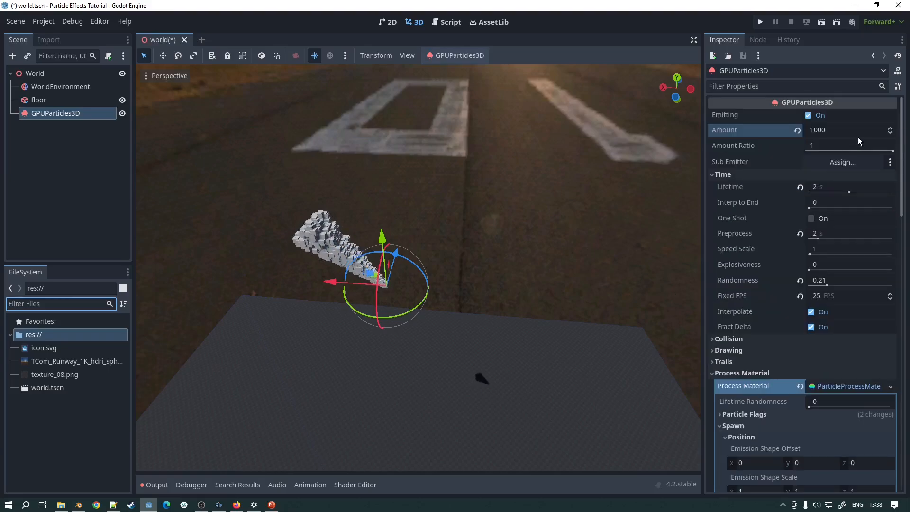
pyautogui.click(845, 132)
pyautogui.write('10')
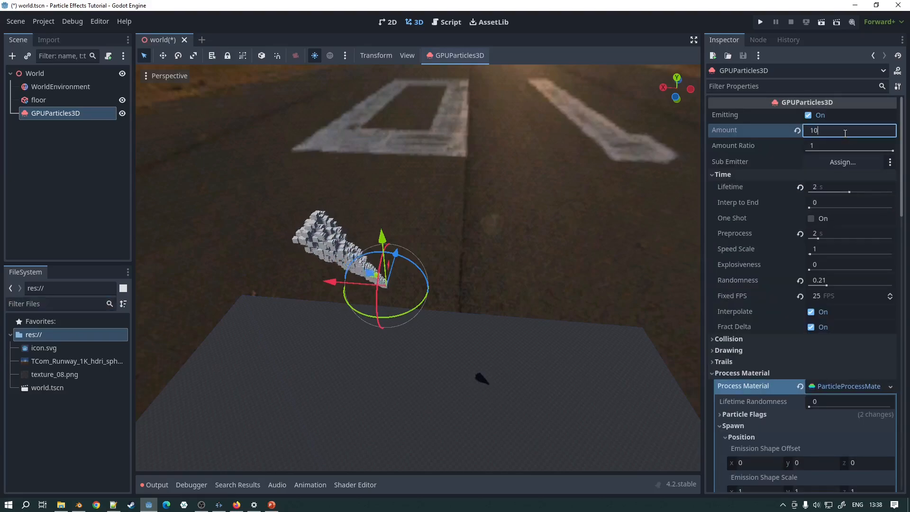
pyautogui.press('Return')
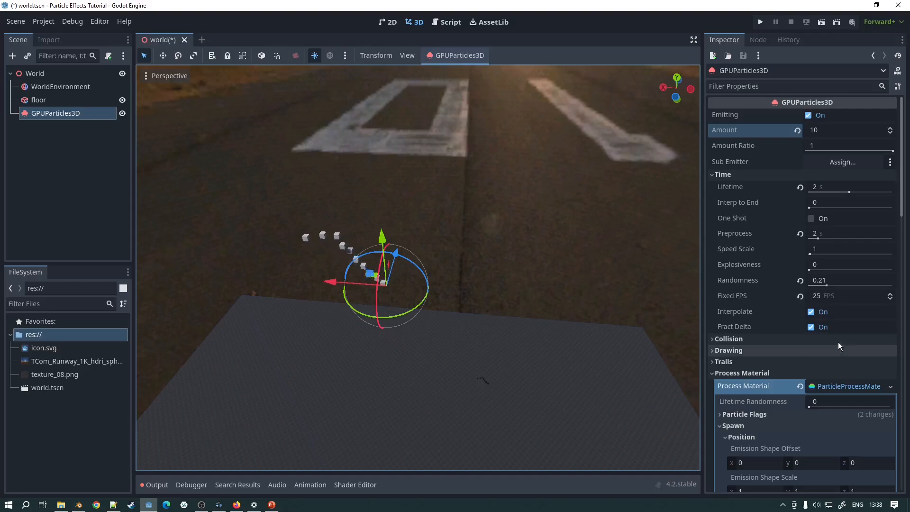
# Step: Reduce the Spread in the spawn Velocity settings to 0 and inspect the particle line in the viewport
pyautogui.scroll(-3, 840, 329)
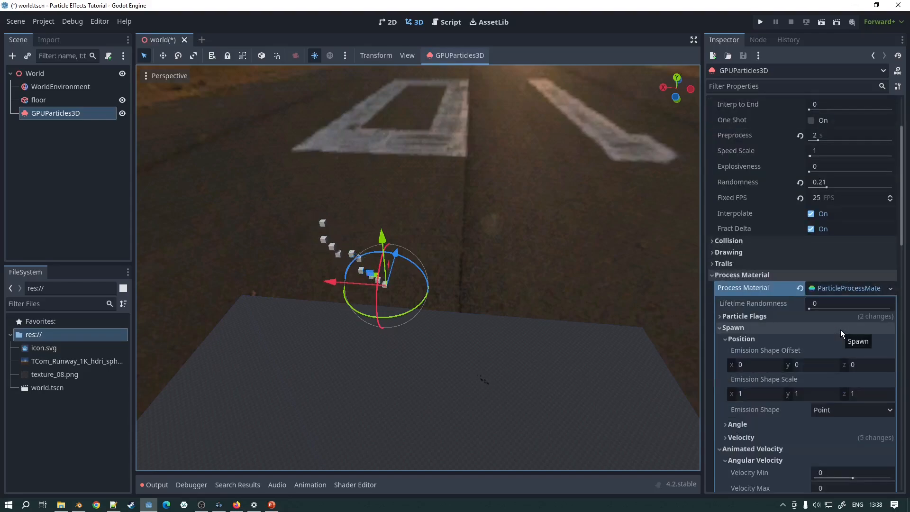
pyautogui.scroll(-3, 840, 330)
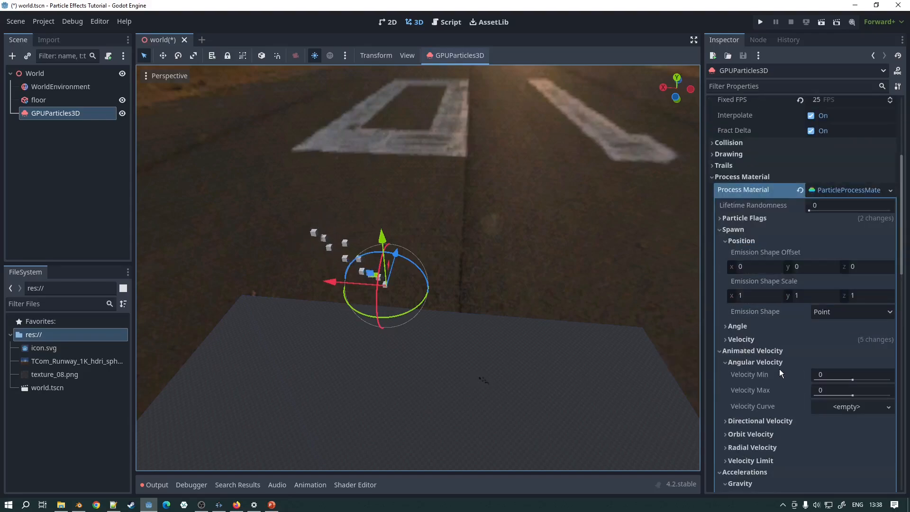
pyautogui.click(726, 340)
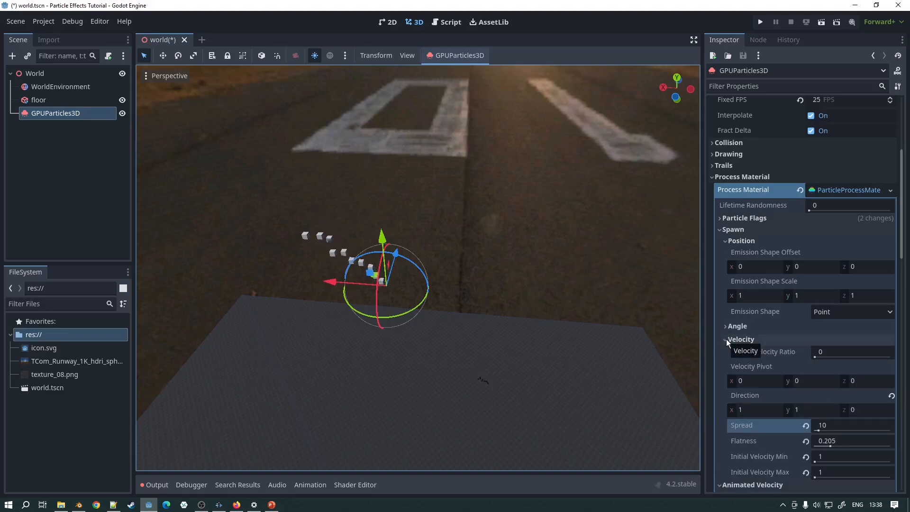
pyautogui.moveTo(819, 430); pyautogui.dragTo(814, 430)
pyautogui.scroll(1, 411, 263)
pyautogui.moveTo(411, 263); pyautogui.dragTo(448, 183, button='middle')
pyautogui.scroll(4, 397, 253)
pyautogui.scroll(2, 436, 206)
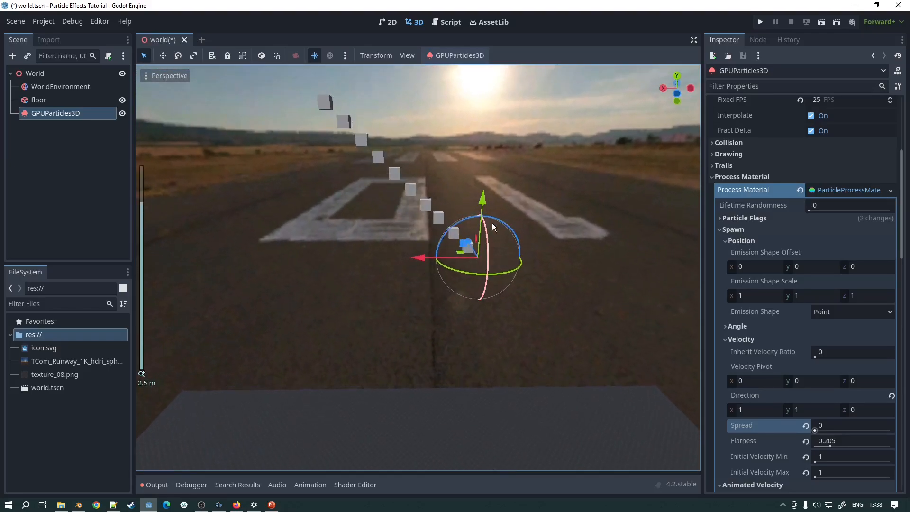
pyautogui.moveTo(492, 223); pyautogui.dragTo(427, 220, button='middle')
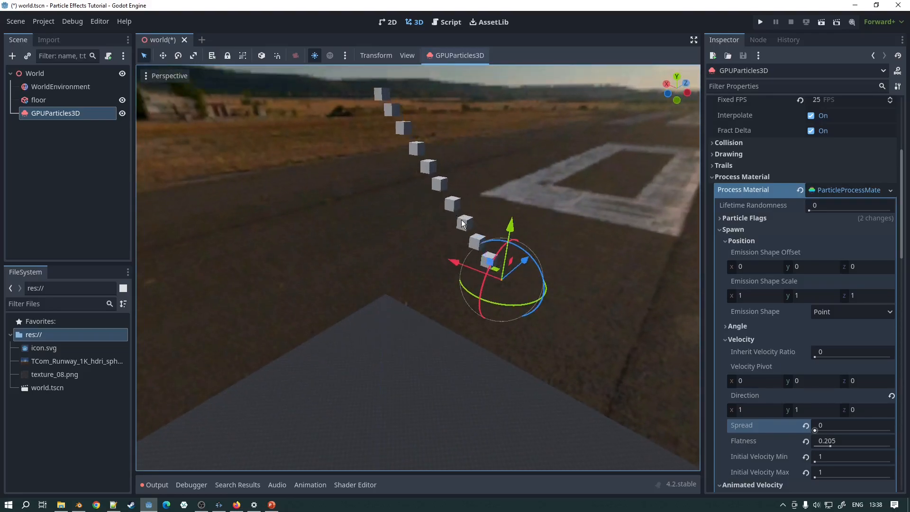
pyautogui.scroll(-5, 533, 241)
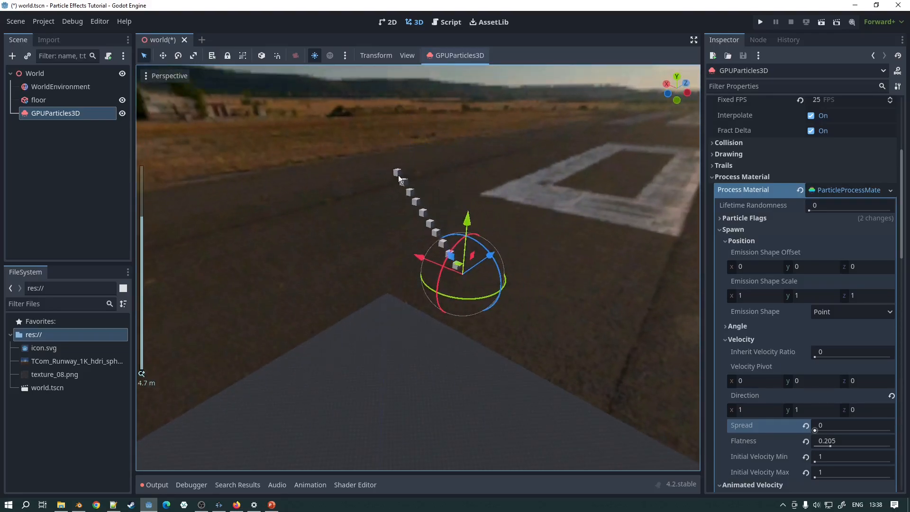
# Step: Set the GPUParticles3D node's Lifetime to 5 seconds
pyautogui.scroll(5, 817, 204)
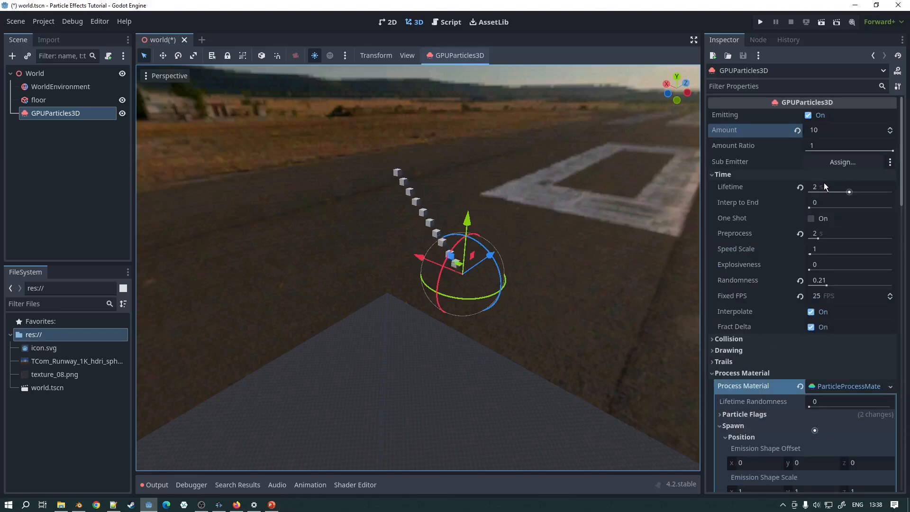
pyautogui.click(825, 187)
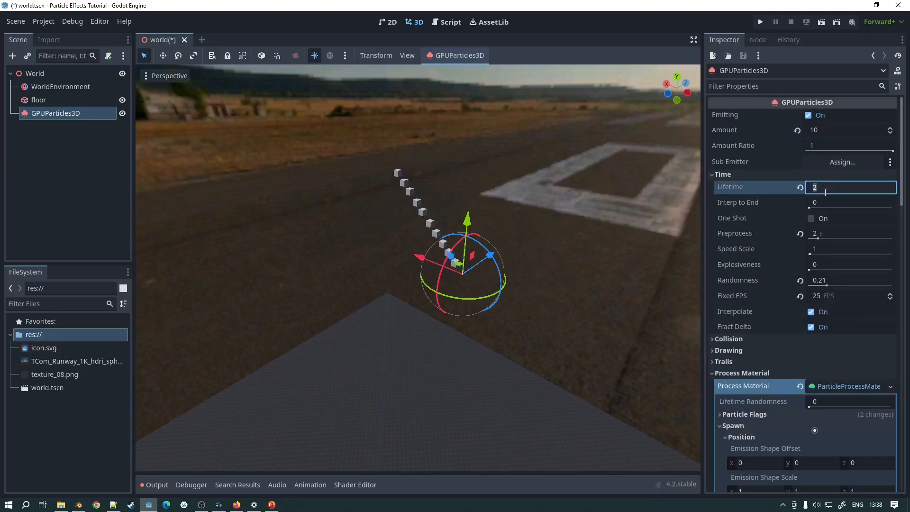
pyautogui.write('5')
pyautogui.press('Return')
# Step: Try an Initial Velocity Min and Max of 0.2 in the spawn velocity settings and inspect the particle line in the viewport
pyautogui.scroll(-5, 823, 256)
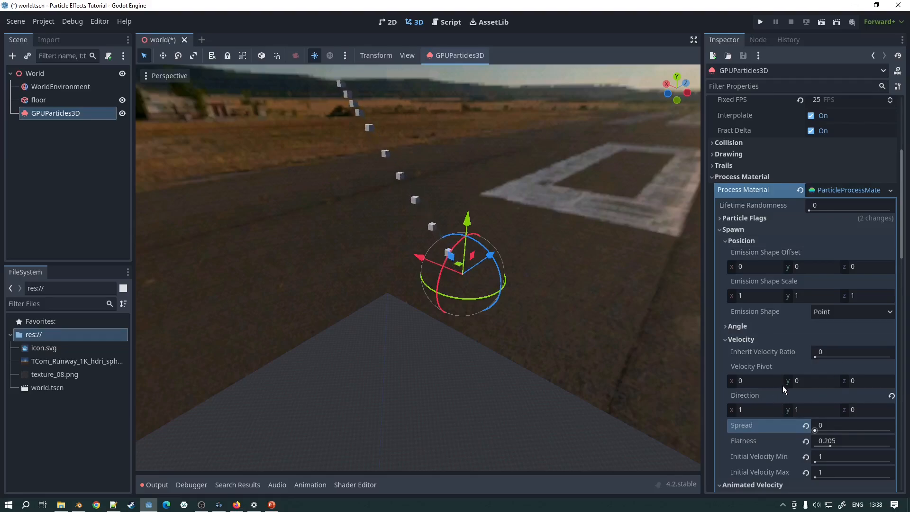
pyautogui.scroll(-1, 823, 416)
pyautogui.click(826, 405)
pyautogui.write('0.2')
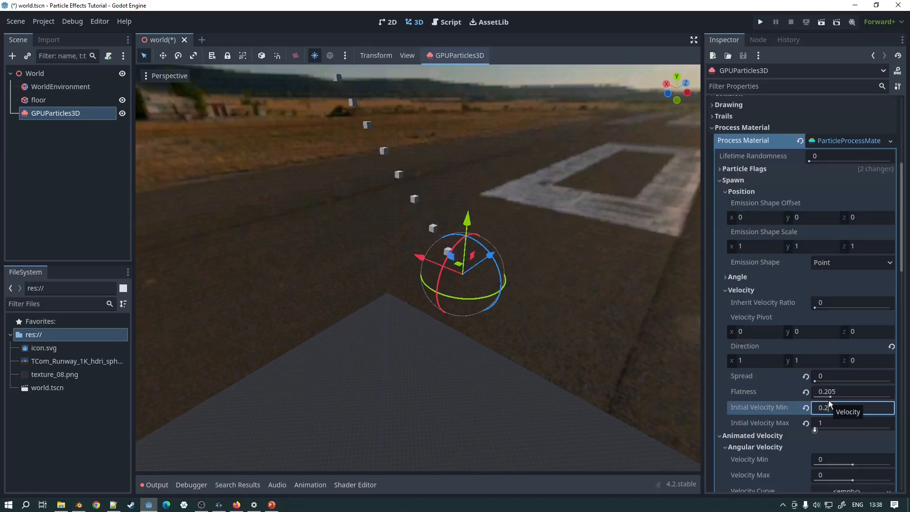
pyautogui.press('Tab')
pyautogui.write('0.2')
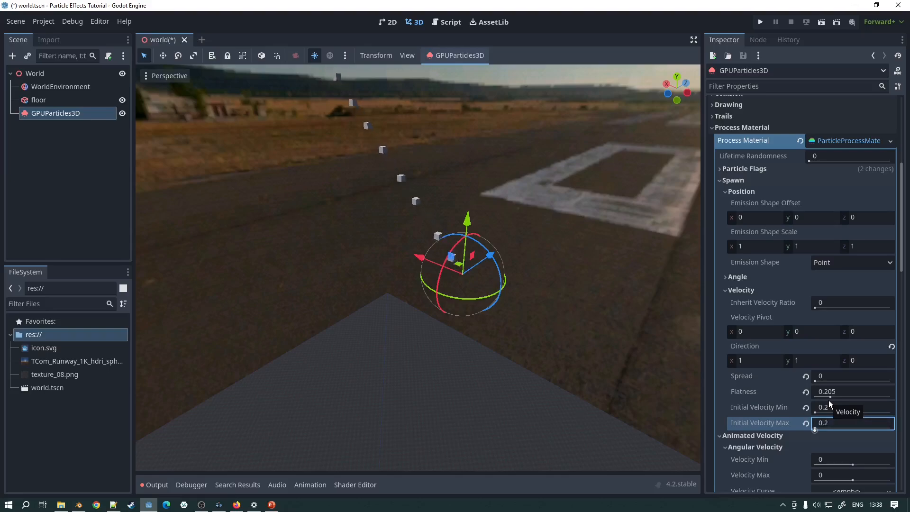
pyautogui.press('Return')
pyautogui.moveTo(430, 234); pyautogui.dragTo(454, 242, button='middle')
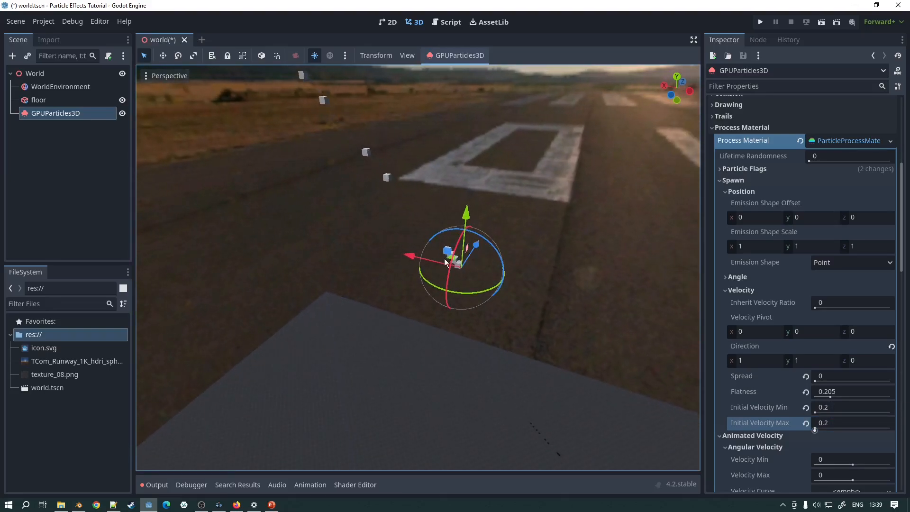
# Step: Set both Initial Velocity Min and Initial Velocity Max of the spawn velocity to 0.5
pyautogui.click(840, 409)
pyautogui.write('0.5')
pyautogui.press('Tab')
pyautogui.write('0.5')
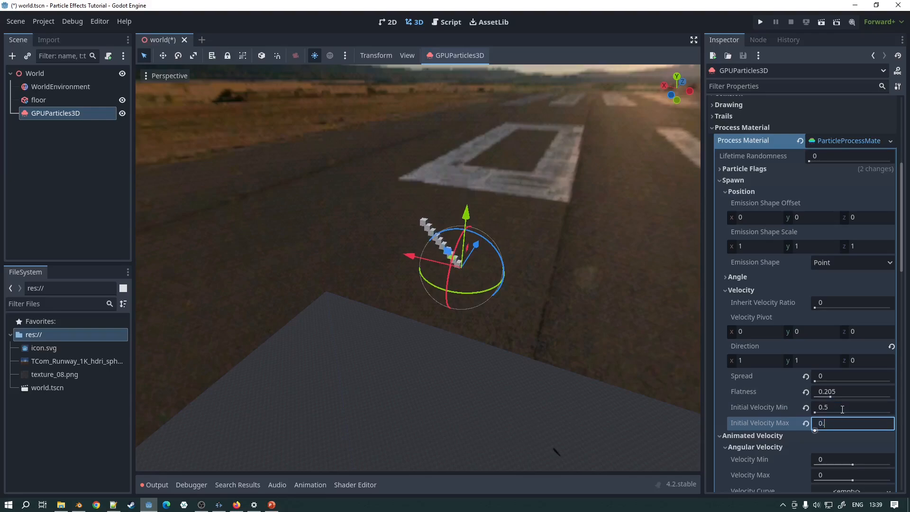
pyautogui.press('Return')
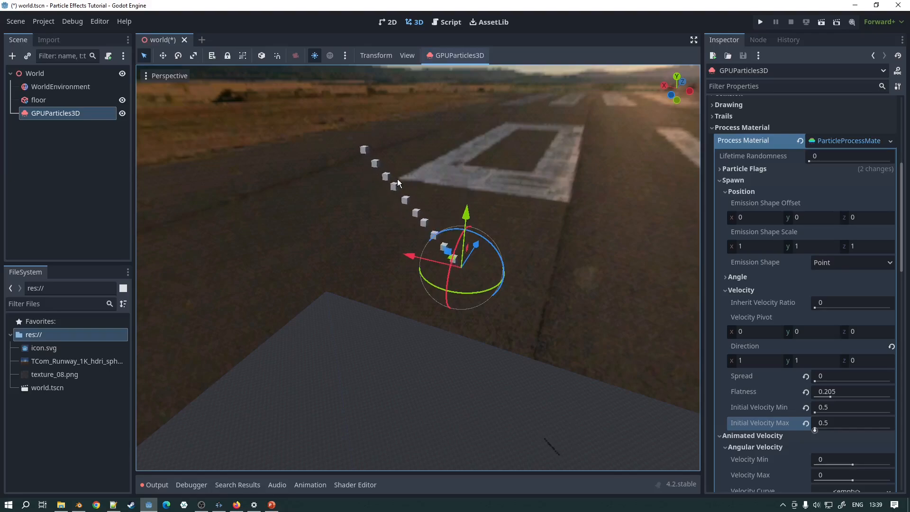
# Step: Set the Angular Velocity's Velocity Min to -241.49 and Velocity Max to 286.21, and inspect the rotating cubes from several angles
pyautogui.scroll(-2, 805, 388)
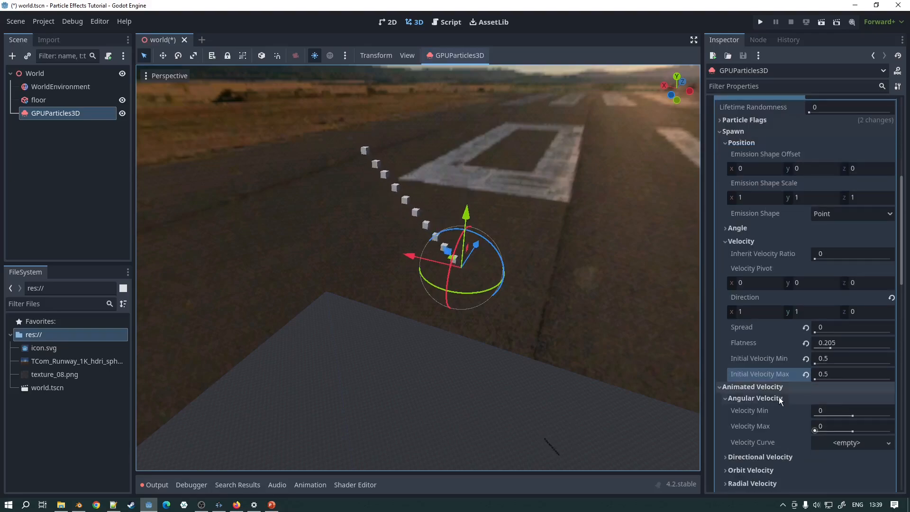
pyautogui.moveTo(852, 416)
pyautogui.mouseDown()
pyautogui.moveTo(839, 414)
pyautogui.moveTo(862, 431)
pyautogui.mouseUp()
pyautogui.scroll(5, 411, 212)
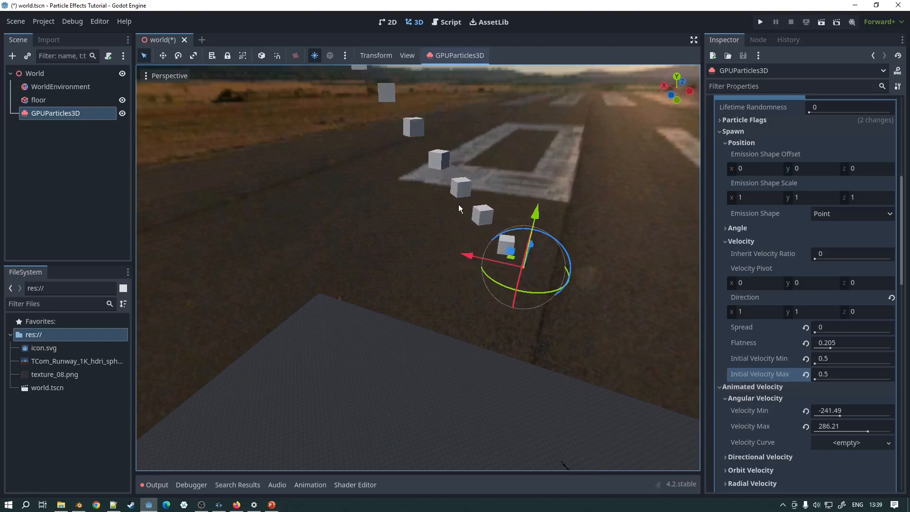
pyautogui.moveTo(459, 204); pyautogui.dragTo(342, 289, button='middle')
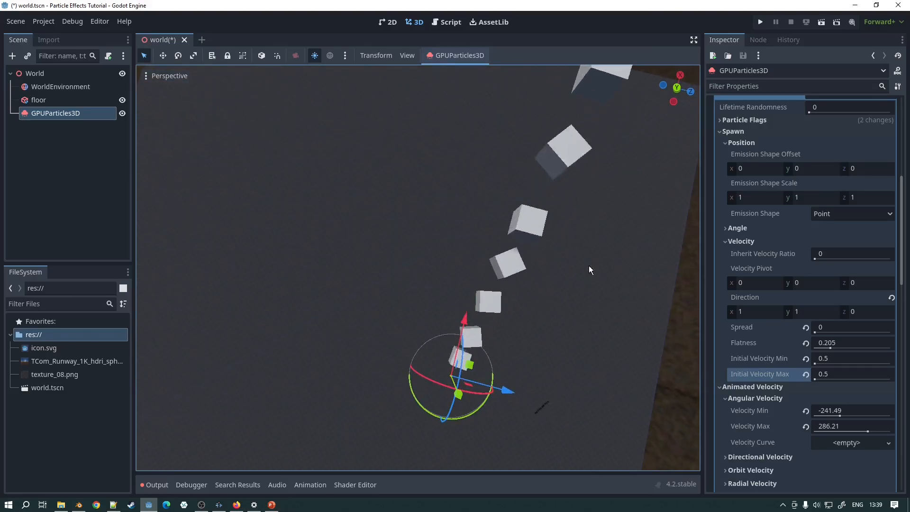
pyautogui.scroll(-5, 591, 186)
pyautogui.scroll(4, 500, 156)
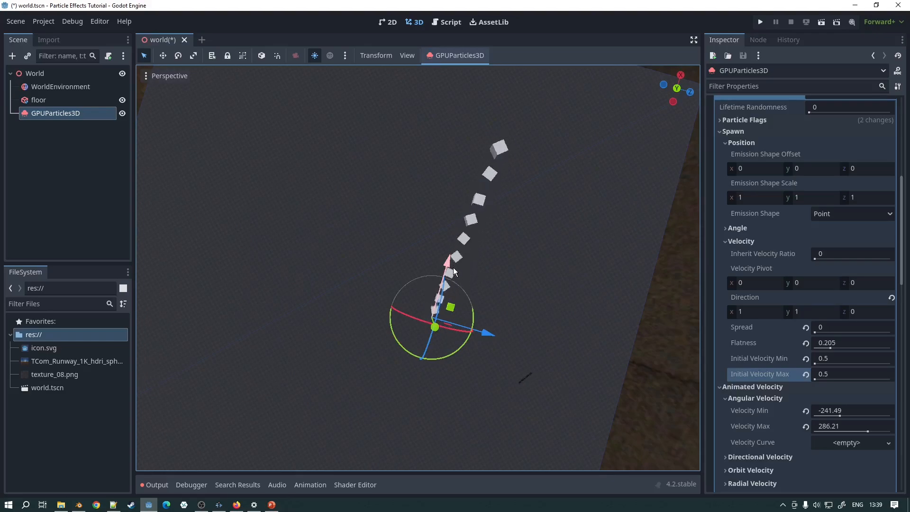
pyautogui.moveTo(460, 284); pyautogui.dragTo(539, 226, button='middle')
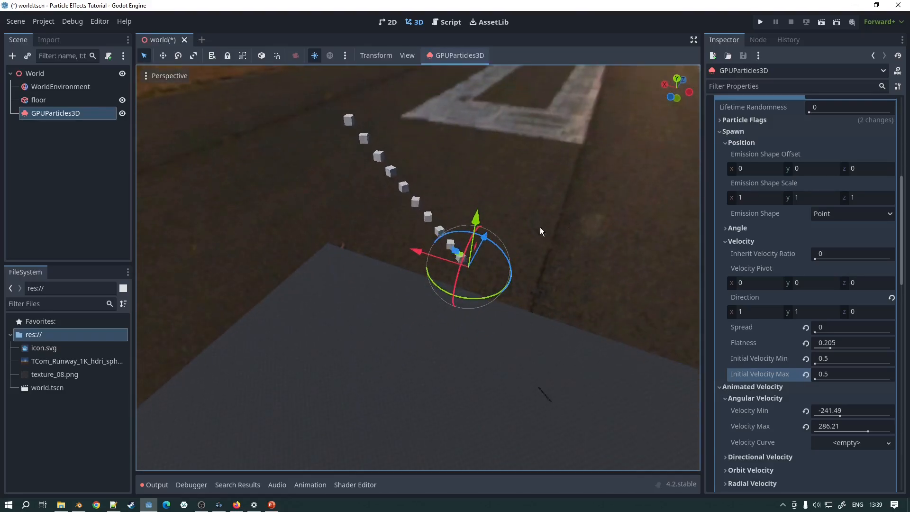
pyautogui.scroll(5, 487, 236)
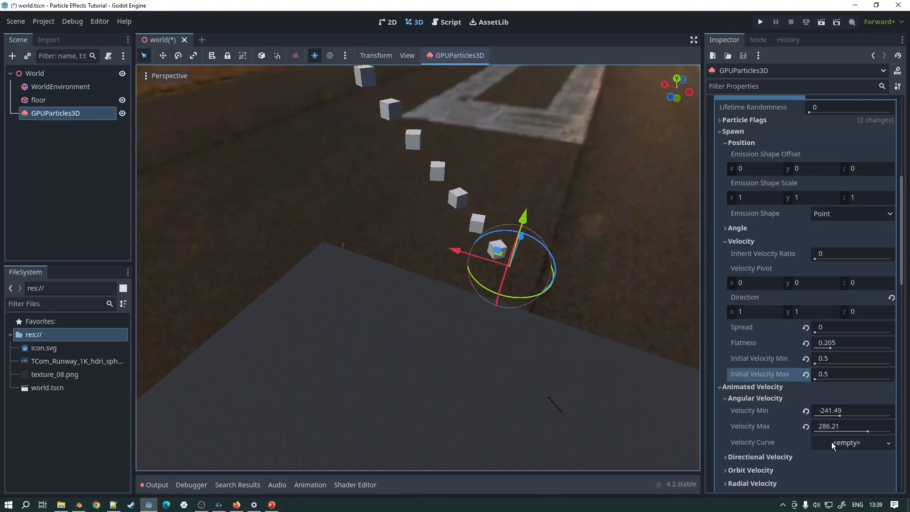
# Step: Assign a new CurveTexture to the angular Velocity Curve and shape it from about -64 at the start to 90 at the end
pyautogui.scroll(-4, 832, 442)
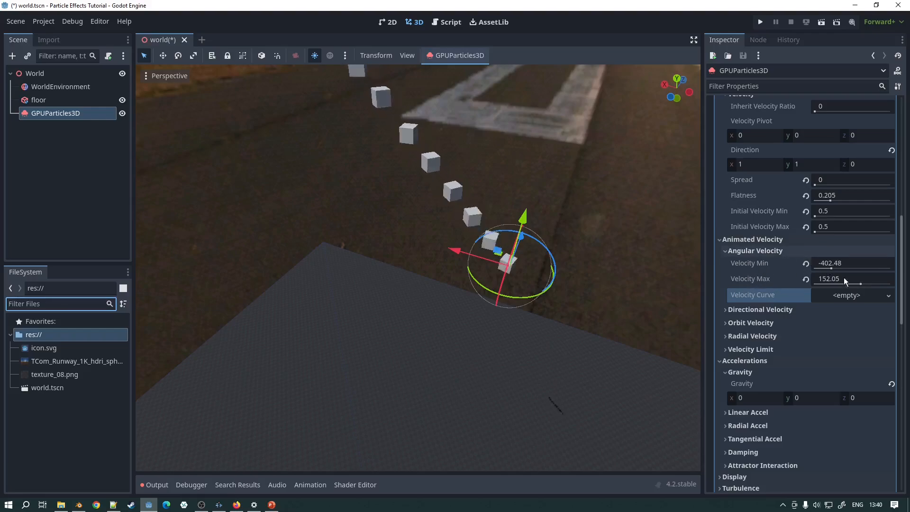
pyautogui.click(889, 297)
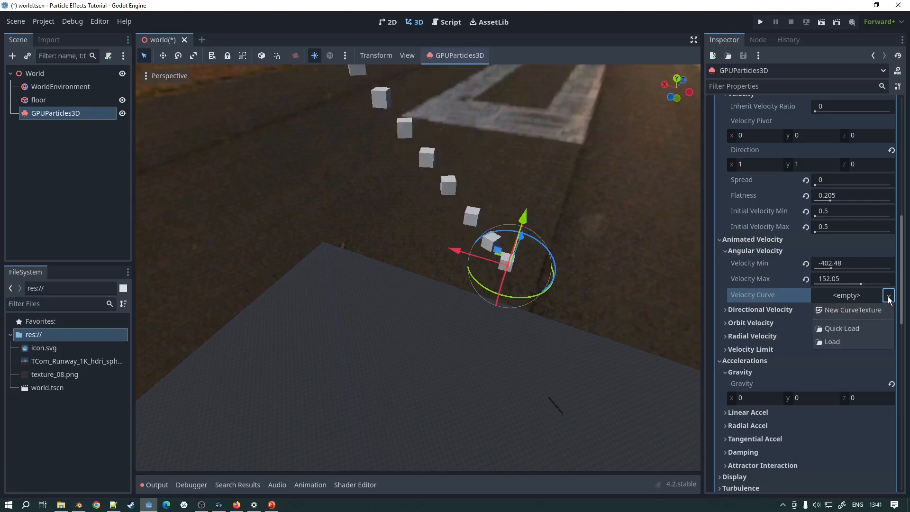
pyautogui.click(847, 310)
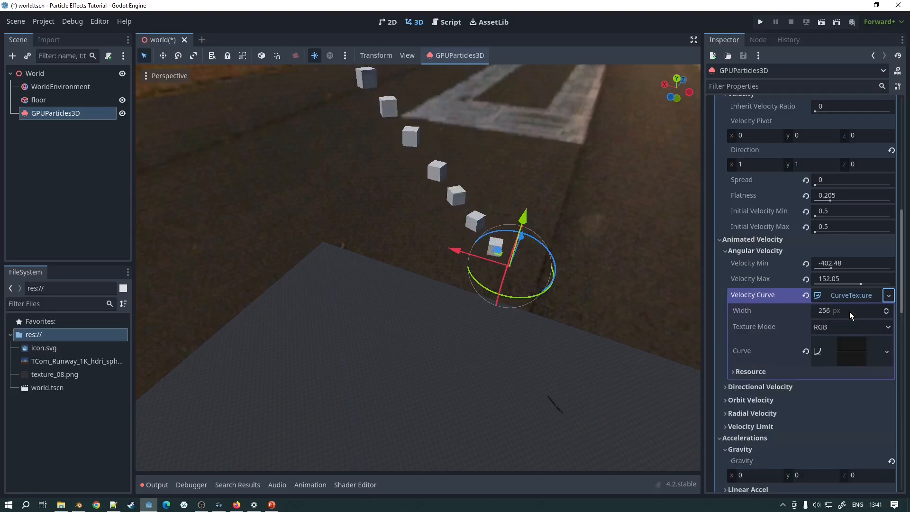
pyautogui.click(847, 351)
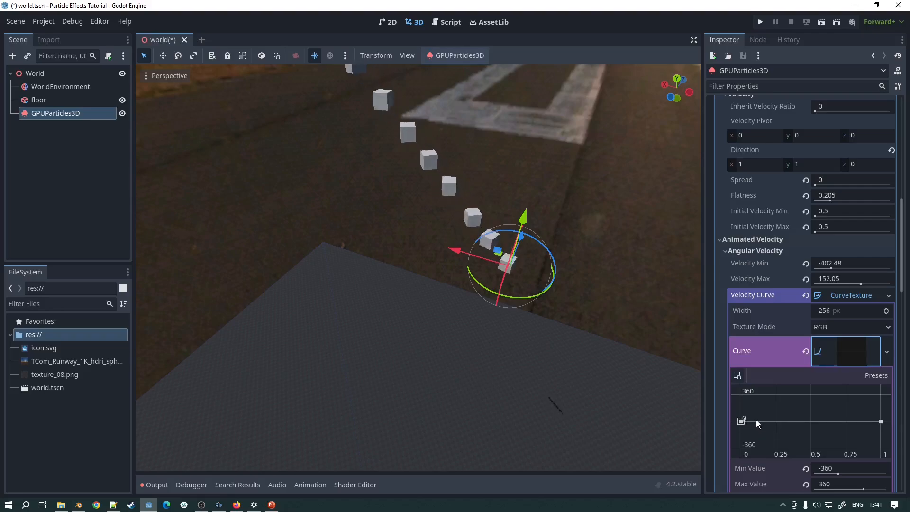
pyautogui.moveTo(740, 420); pyautogui.dragTo(737, 428)
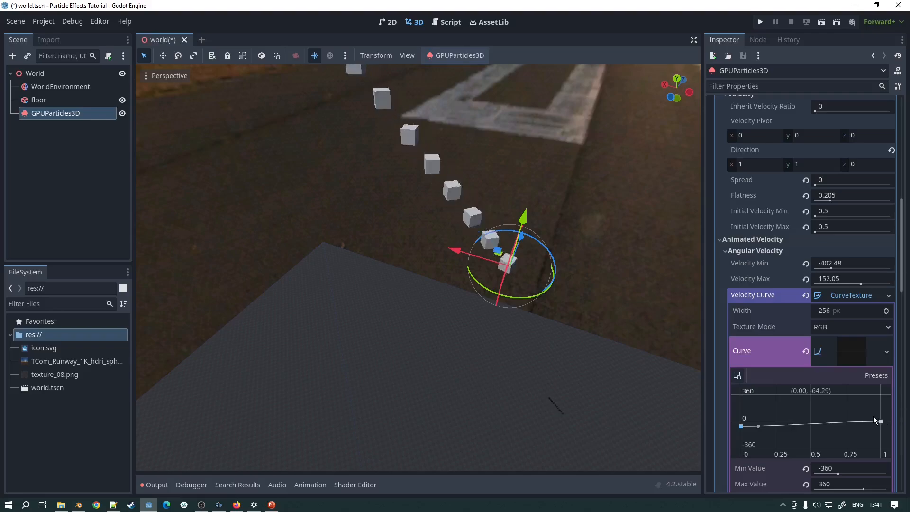
pyautogui.moveTo(881, 422); pyautogui.dragTo(880, 415)
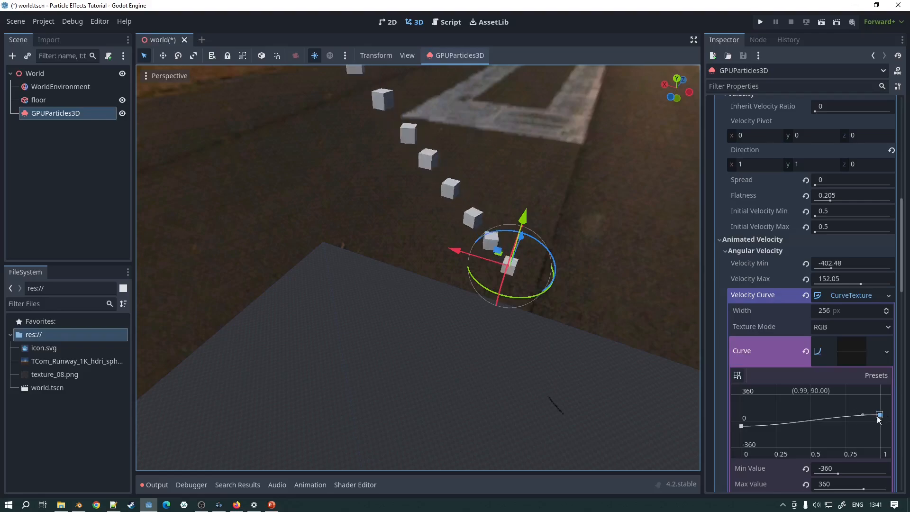
# Step: Limit the angular velocity curve's range to a Min Value of -30 and a Max Value of 30
pyautogui.scroll(-3, 863, 436)
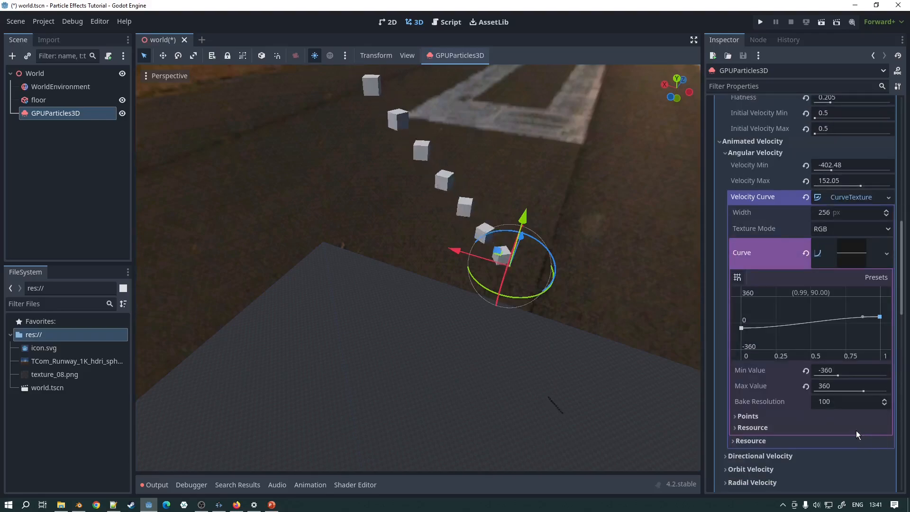
pyautogui.moveTo(837, 375); pyautogui.dragTo(827, 371)
pyautogui.click(827, 371)
pyautogui.write('-')
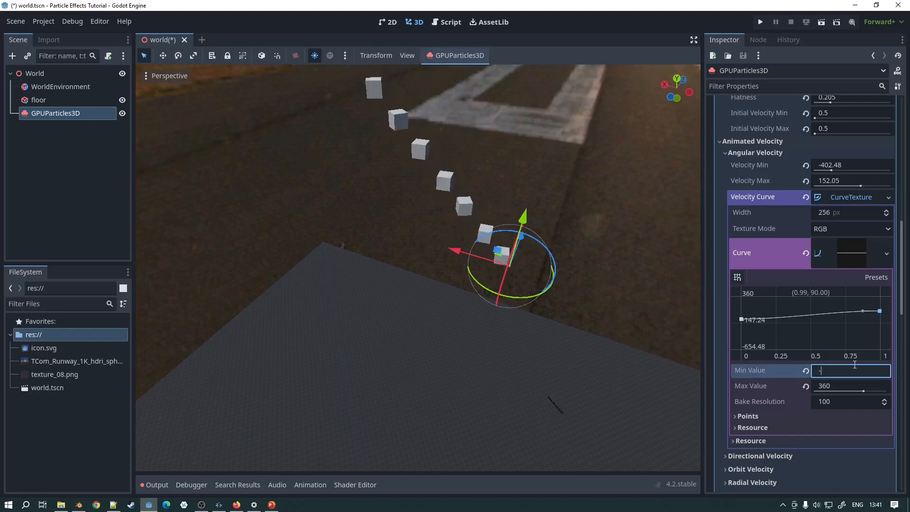
pyautogui.write('30')
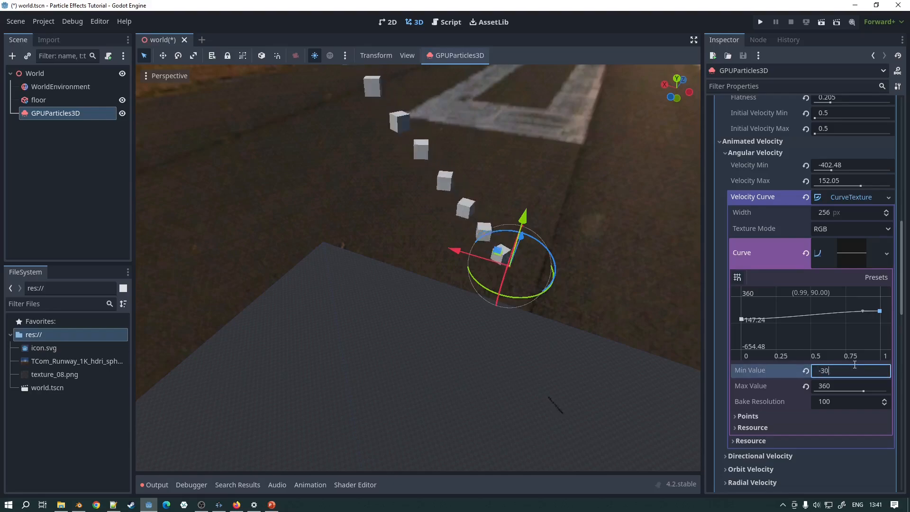
pyautogui.press('Return')
pyautogui.click(839, 387)
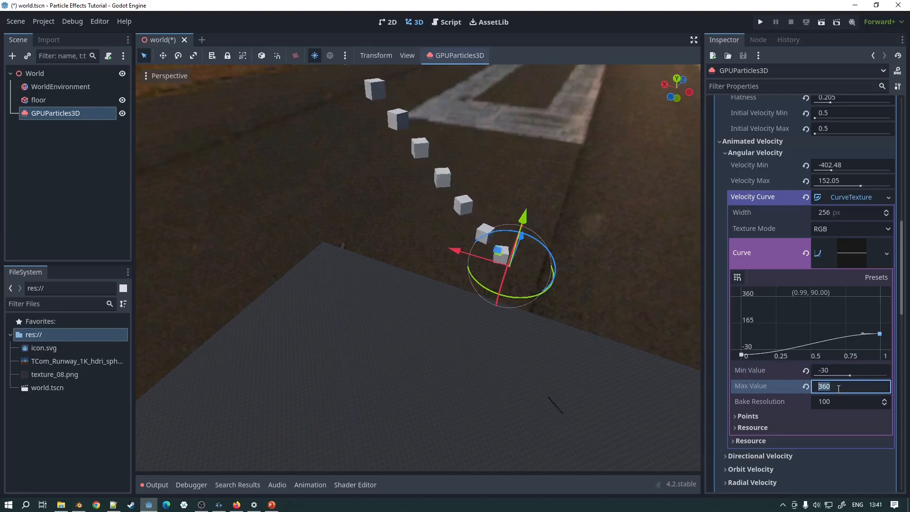
pyautogui.write('30')
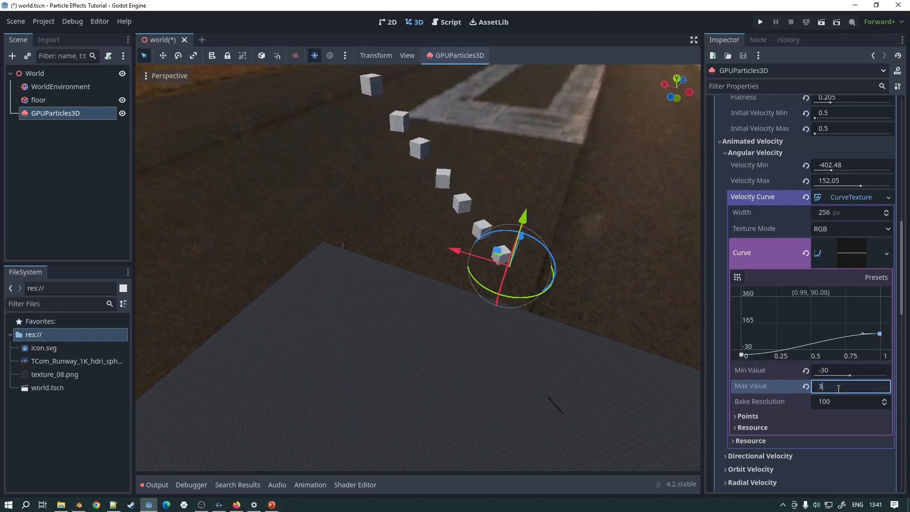
pyautogui.press('Return')
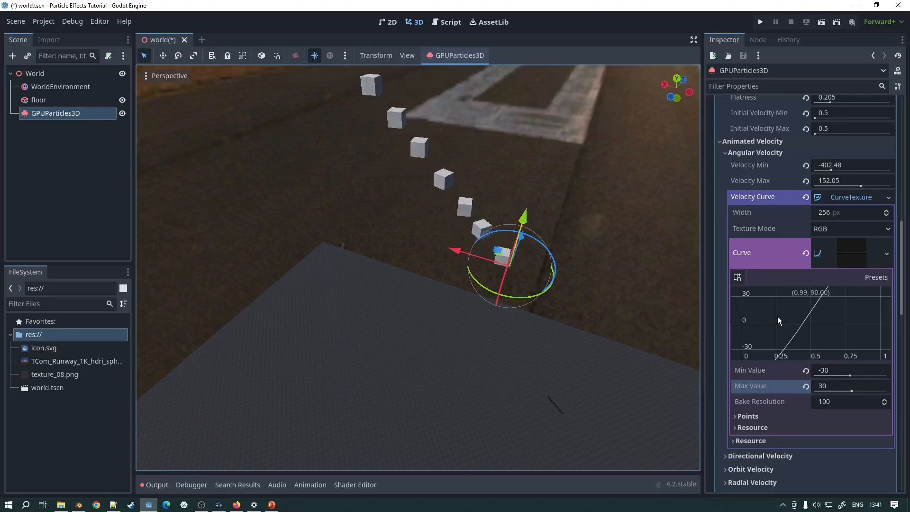
# Step: Add a point at about (0.139, 3.75) to the angular velocity curve and delete all of the curve's points
pyautogui.click(761, 320)
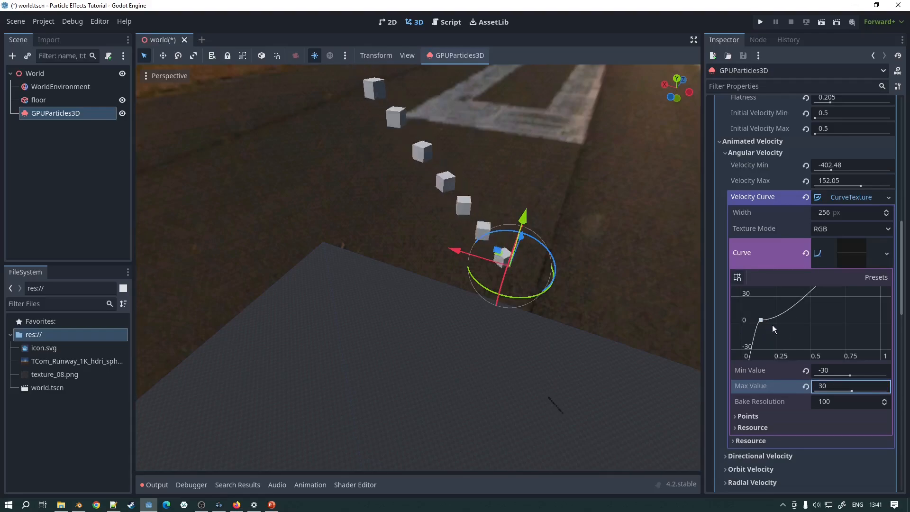
pyautogui.scroll(-2, 772, 326)
pyautogui.click(752, 318)
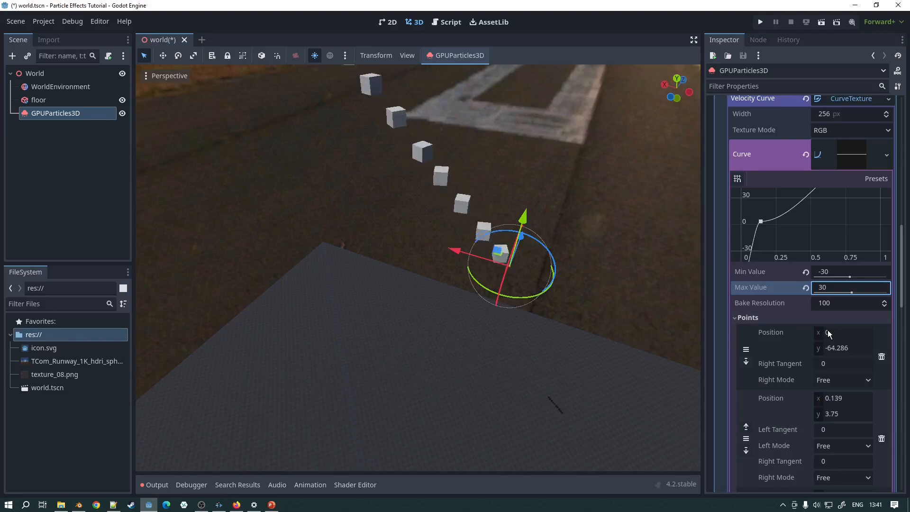
pyautogui.click(882, 356)
pyautogui.click(883, 356)
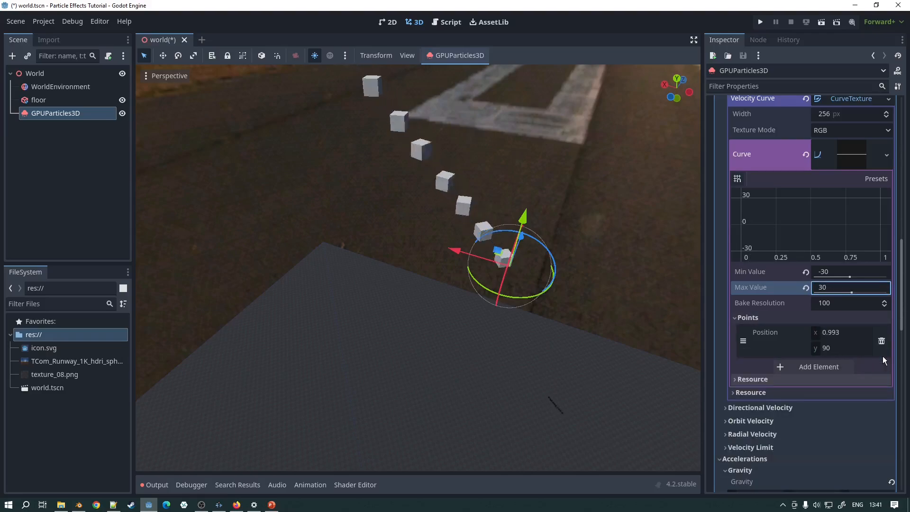
pyautogui.click(884, 343)
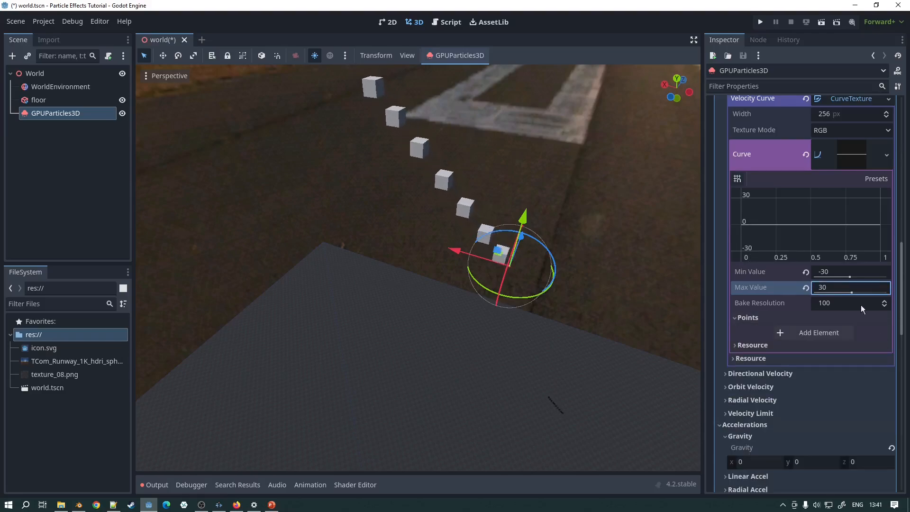
# Step: Draw a new angular velocity curve with a start point at (0, 15) and an end point at about (1, -6.43)
pyautogui.click(743, 224)
pyautogui.moveTo(741, 221); pyautogui.dragTo(741, 212)
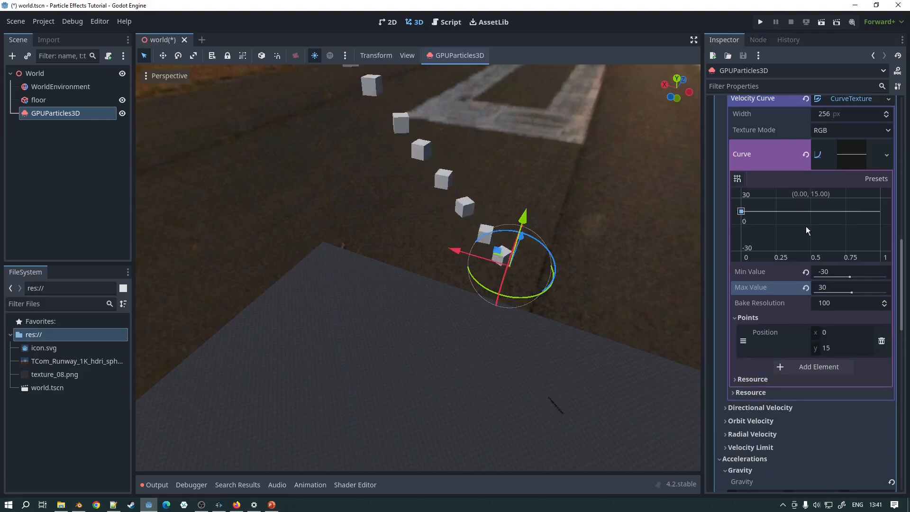
pyautogui.click(875, 209)
pyautogui.moveTo(884, 216); pyautogui.dragTo(895, 232)
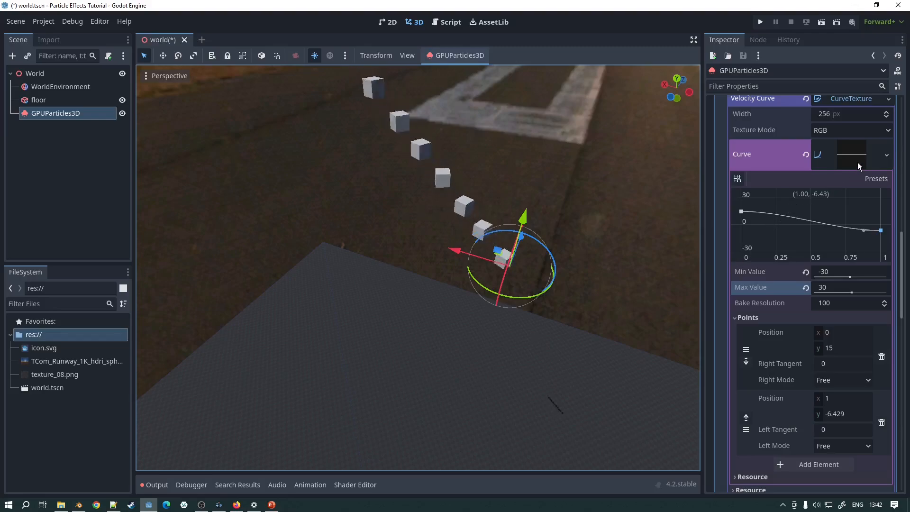
# Step: Reset the Curve inside the CurveTexture and clear the angular Velocity Curve back to empty
pyautogui.click(806, 153)
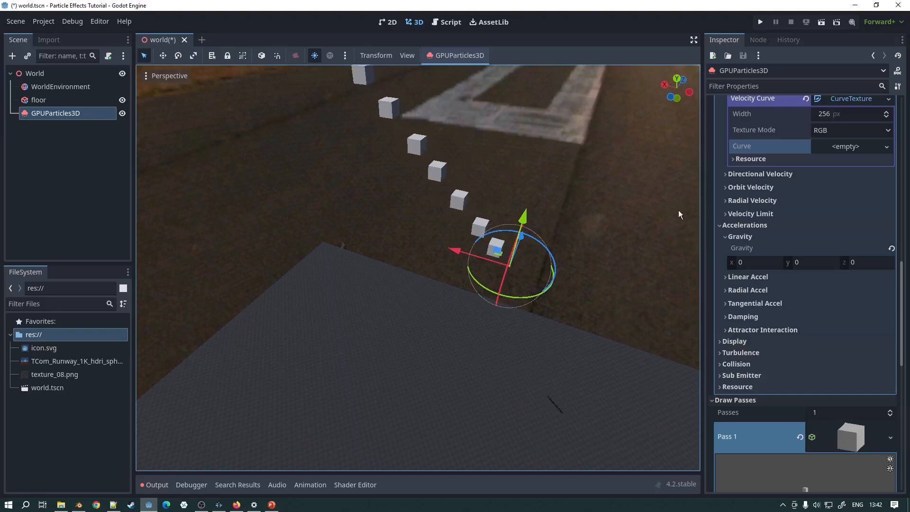
pyautogui.scroll(4, 818, 164)
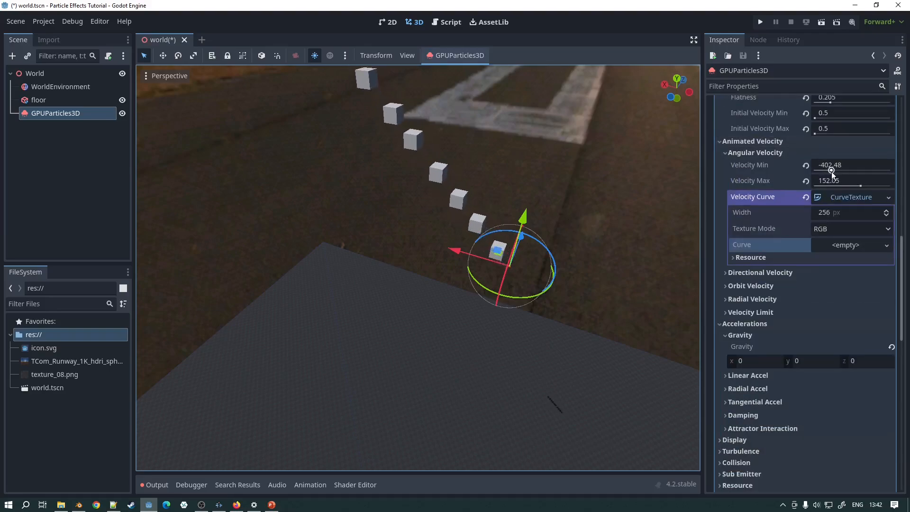
pyautogui.click(888, 198)
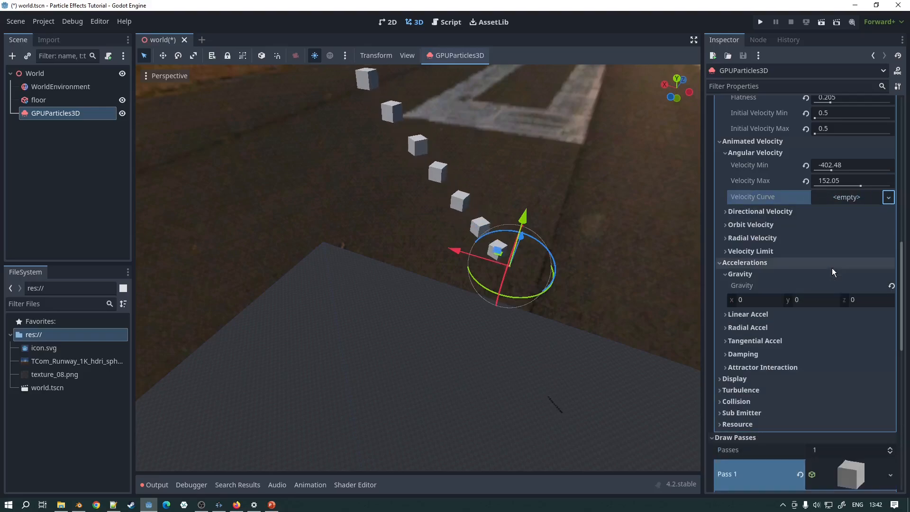
# Step: Collapse the Angular Velocity settings and assign a new CurveXYZTexture as the Directional Velocity's Velocity Curve
pyautogui.click(832, 270)
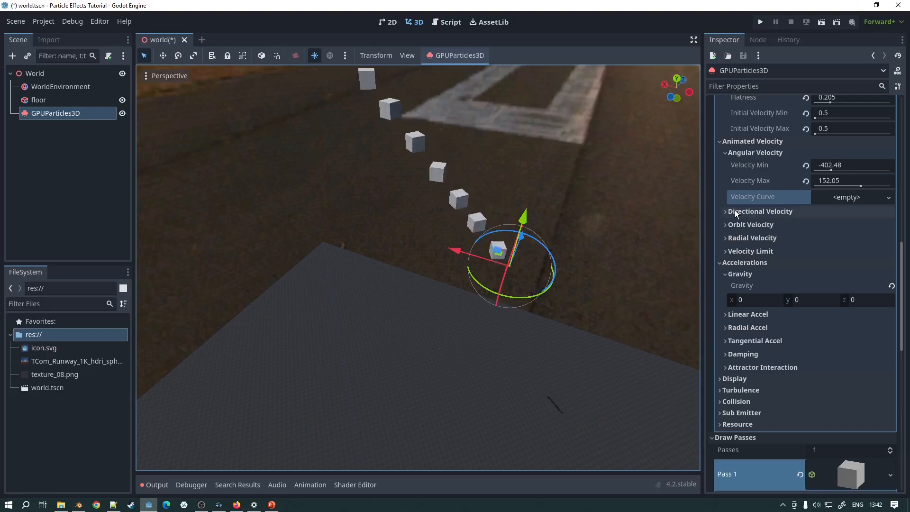
pyautogui.click(725, 151)
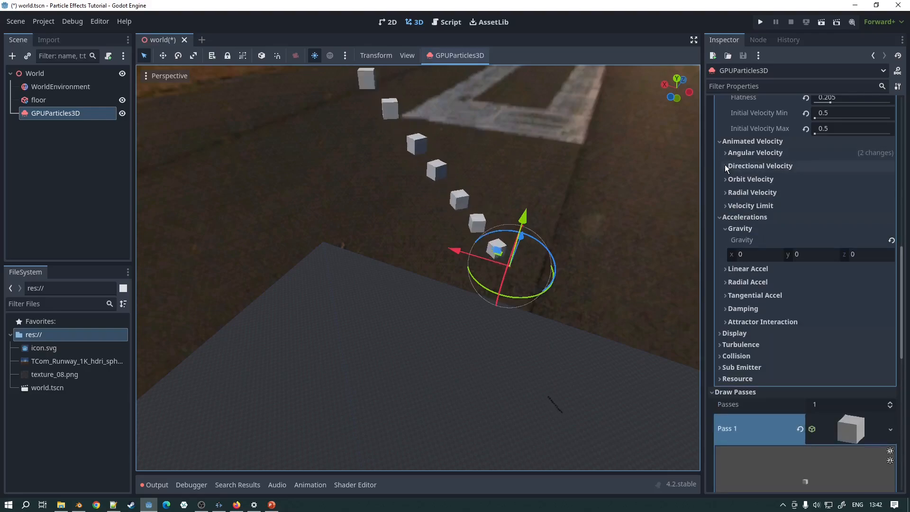
pyautogui.click(724, 164)
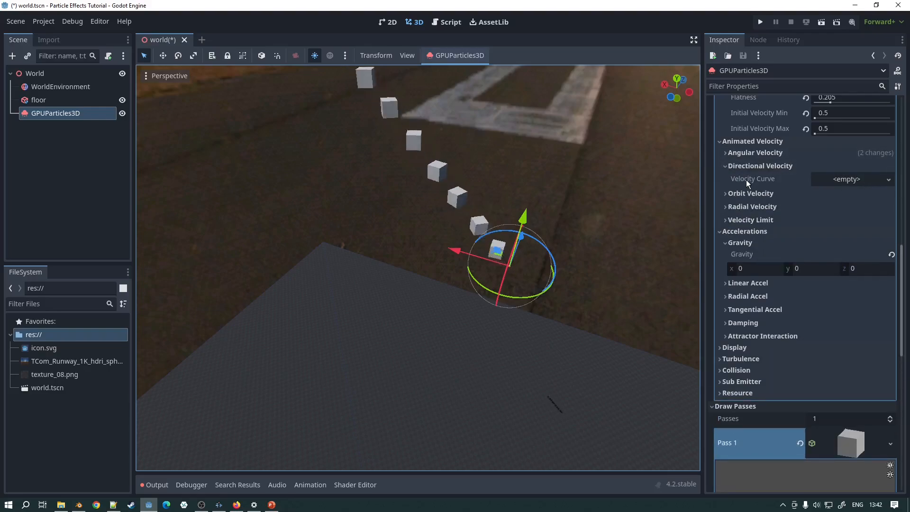
pyautogui.click(888, 180)
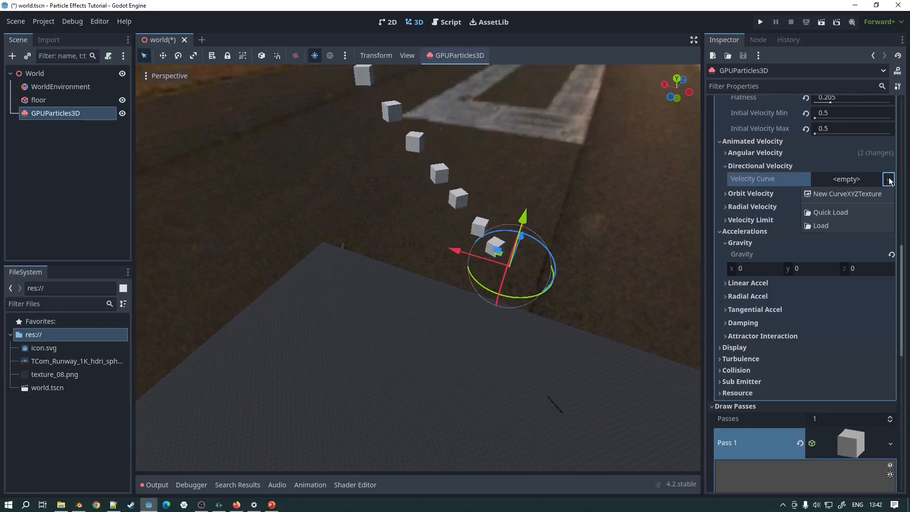
pyautogui.click(851, 192)
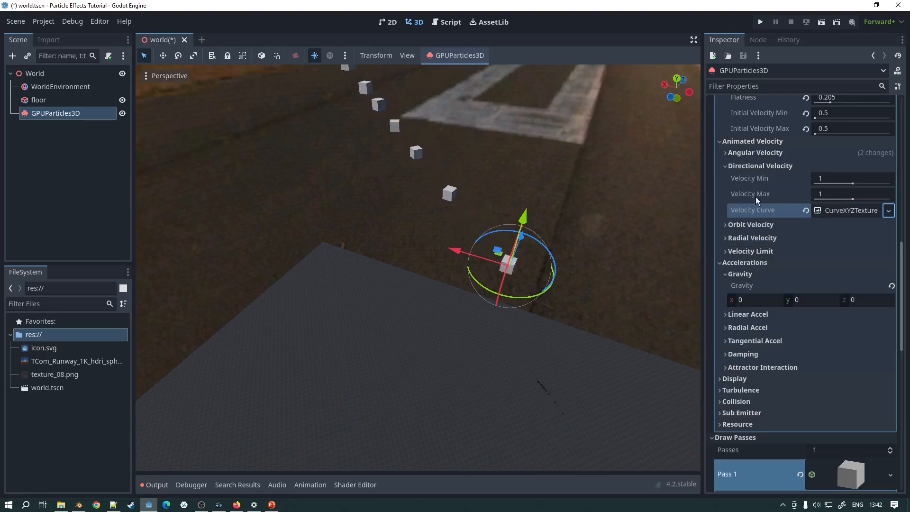
# Step: Set the Directional Velocity range to a Velocity Min of -1 and a Velocity Max of 1
pyautogui.moveTo(510, 181); pyautogui.dragTo(485, 151, button='middle')
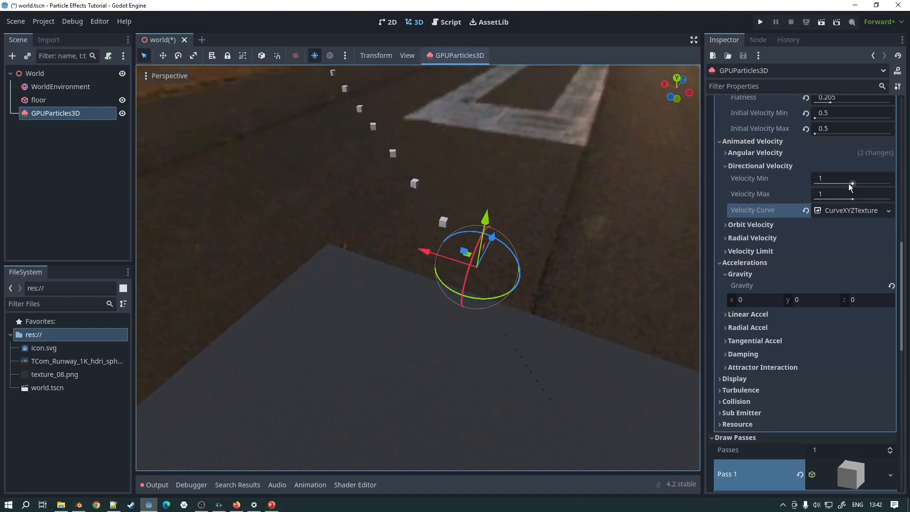
pyautogui.moveTo(850, 187)
pyautogui.mouseDown()
pyautogui.moveTo(825, 187)
pyautogui.moveTo(851, 200)
pyautogui.mouseUp()
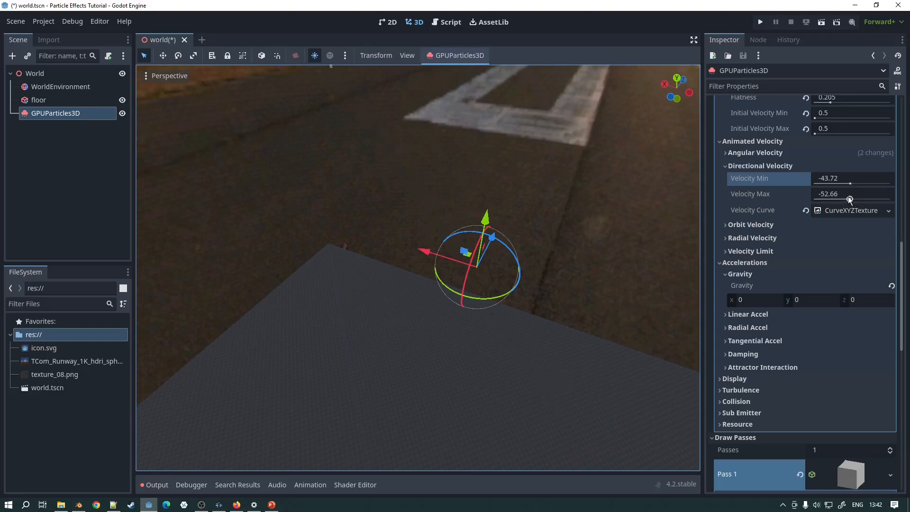
pyautogui.click(829, 178)
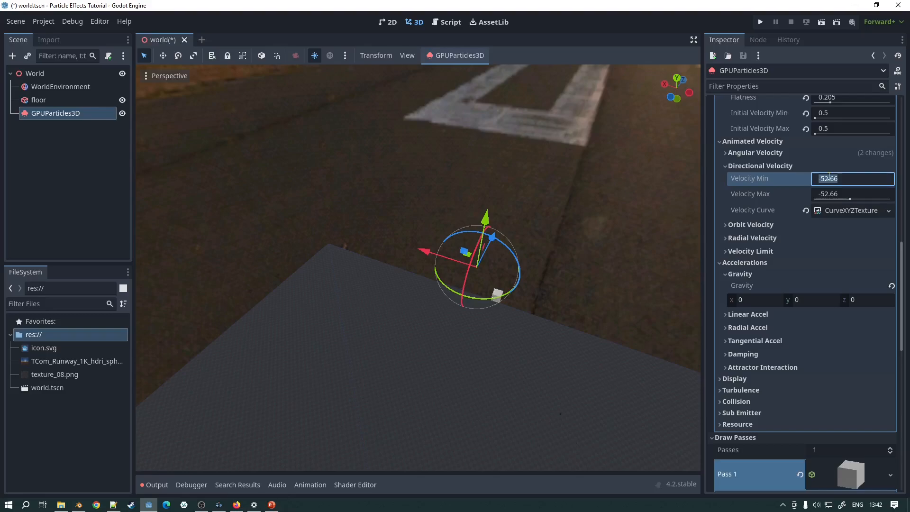
pyautogui.write('-1')
pyautogui.press('Tab')
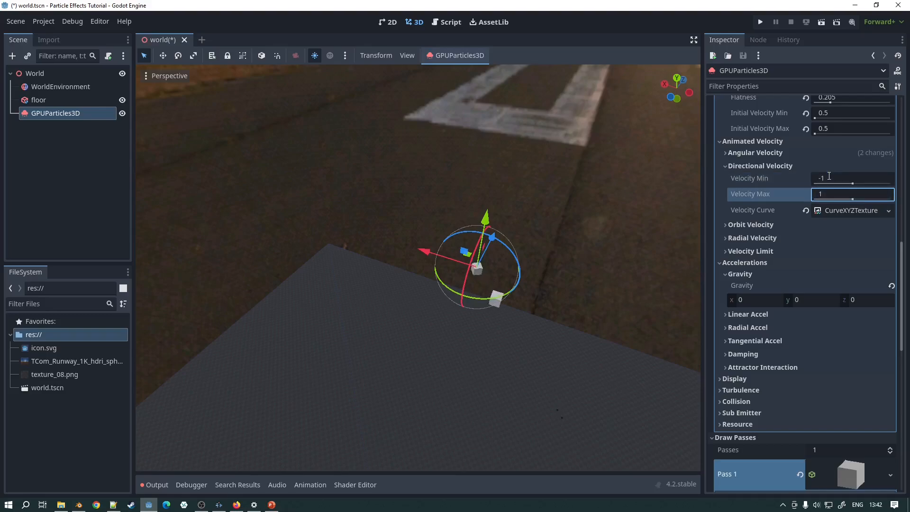
pyautogui.moveTo(465, 247); pyautogui.dragTo(403, 256, button='middle')
# Step: Set the emitter's particle Amount to 2000
pyautogui.scroll(5, 841, 119)
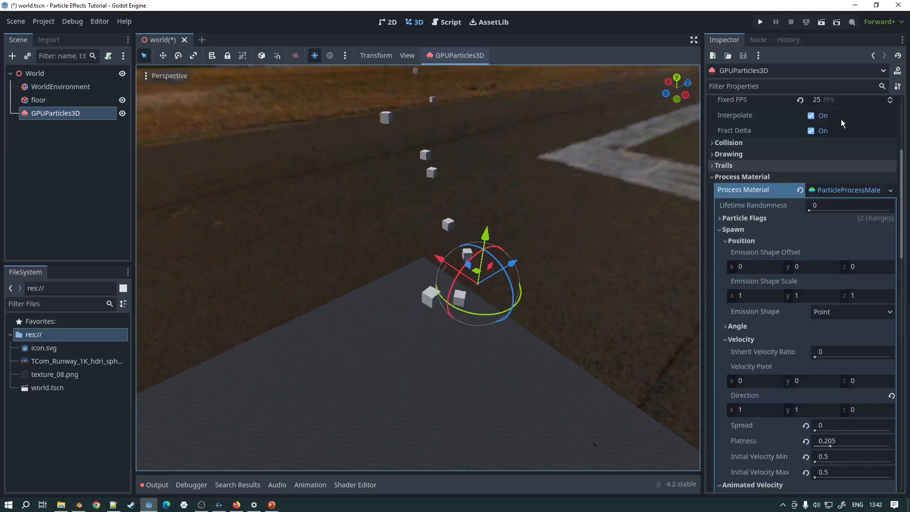
pyautogui.scroll(4, 841, 119)
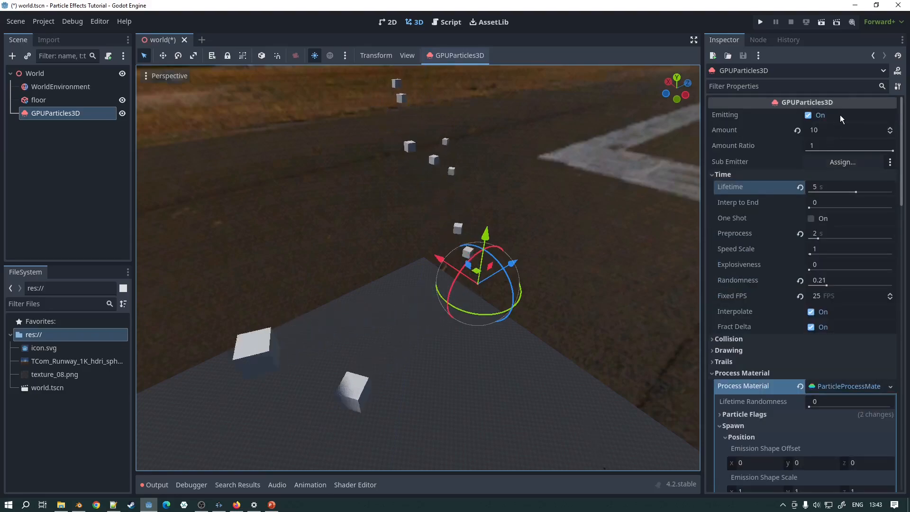
pyautogui.scroll(-4, 826, 174)
pyautogui.scroll(4, 828, 166)
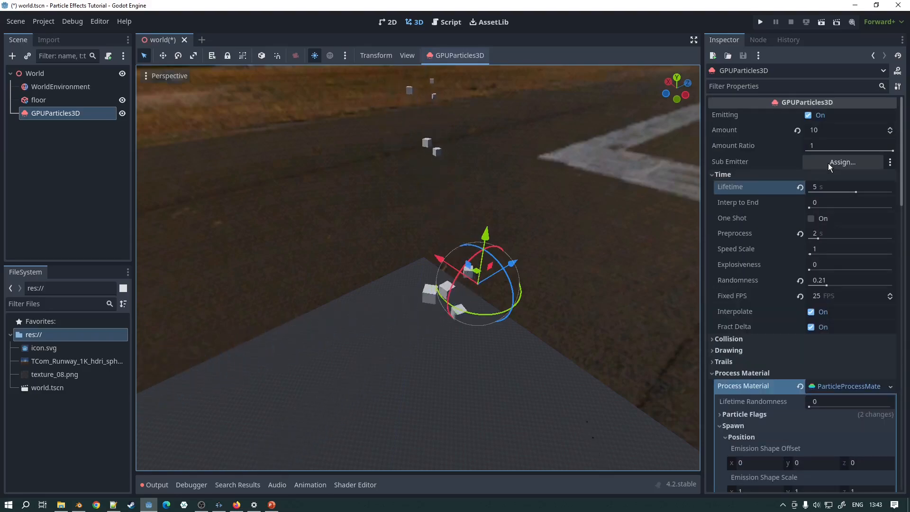
pyautogui.click(819, 130)
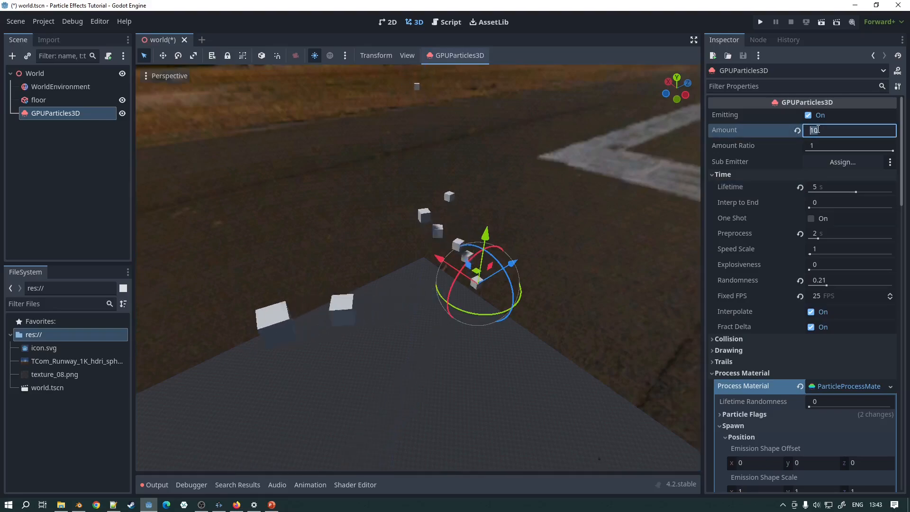
pyautogui.write('2000')
pyautogui.press('Return')
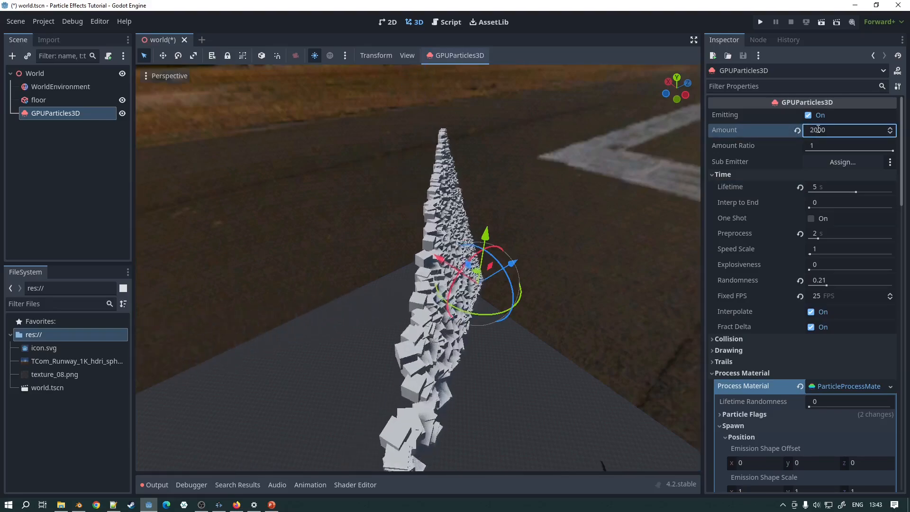
# Step: Set the Directional Velocity's Velocity Min to 0 and examine the spread of the emission around the emitter
pyautogui.scroll(-6, 527, 253)
pyautogui.moveTo(425, 223); pyautogui.dragTo(332, 198, button='middle')
pyautogui.scroll(-2, 844, 323)
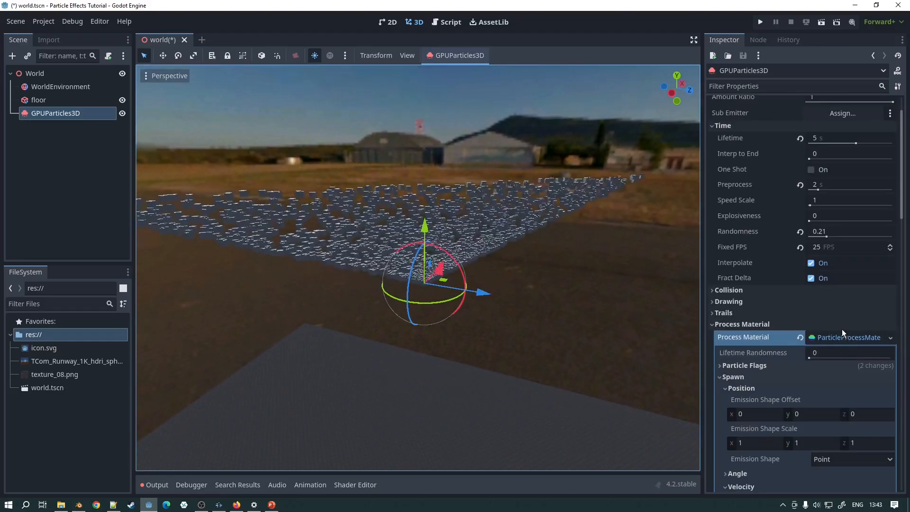
pyautogui.scroll(-5, 842, 329)
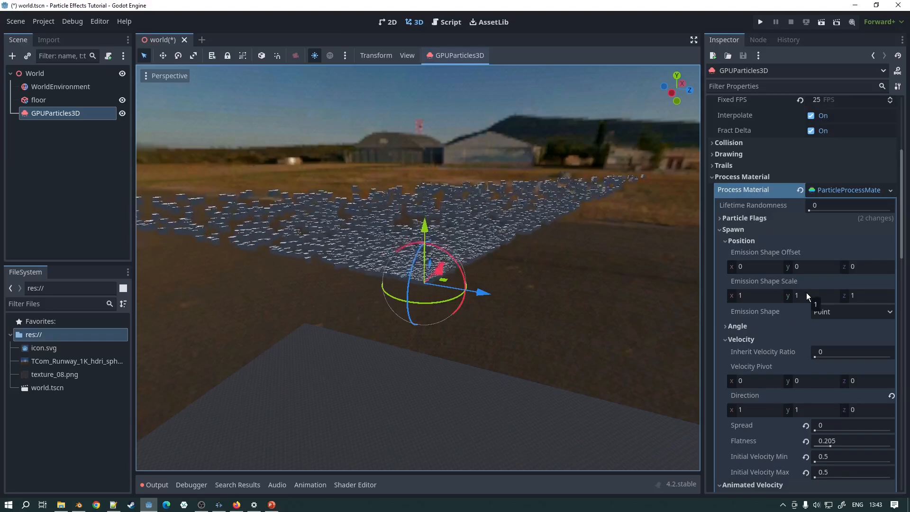
pyautogui.scroll(-2, 806, 292)
pyautogui.scroll(-2, 827, 434)
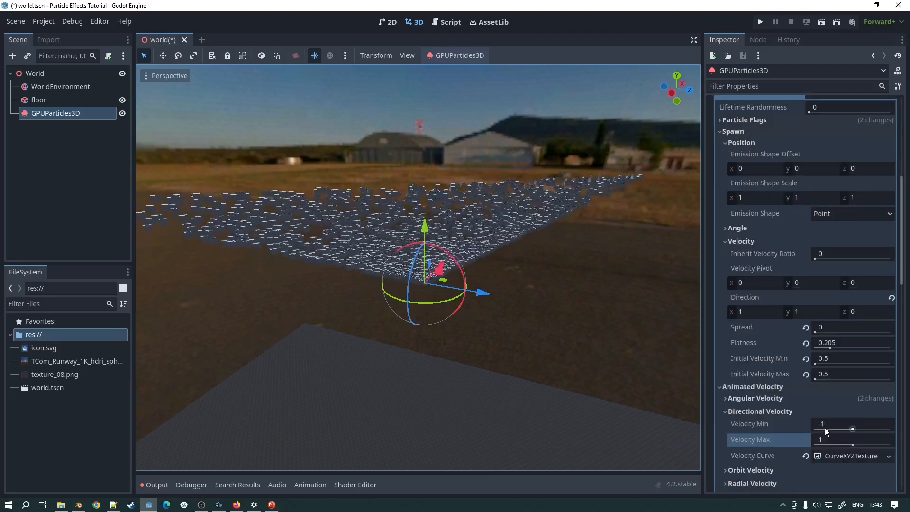
pyautogui.click(834, 425)
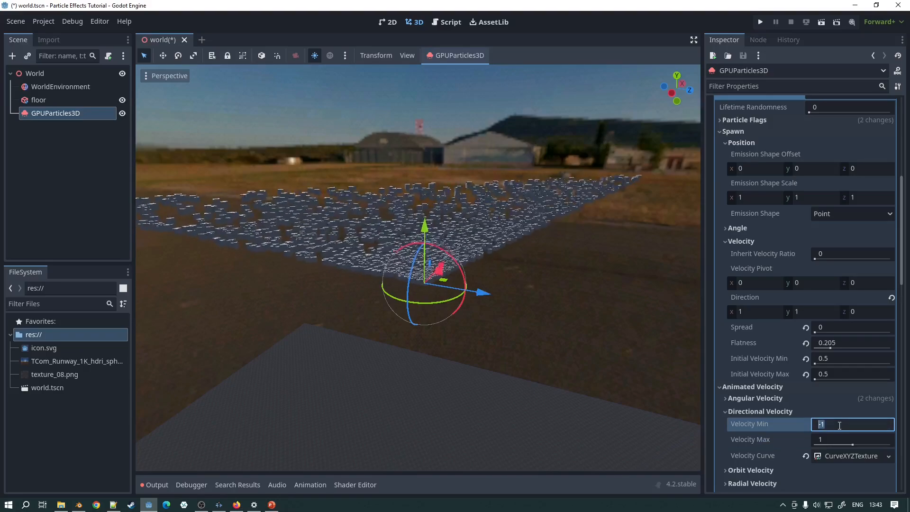
pyautogui.write('0')
pyautogui.press('Return')
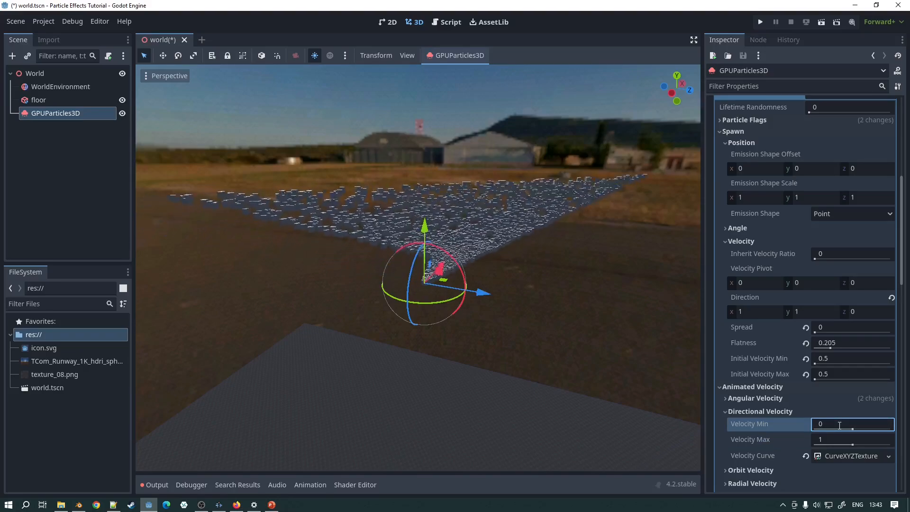
pyautogui.moveTo(520, 301); pyautogui.dragTo(505, 329, button='middle')
pyautogui.scroll(1, 470, 294)
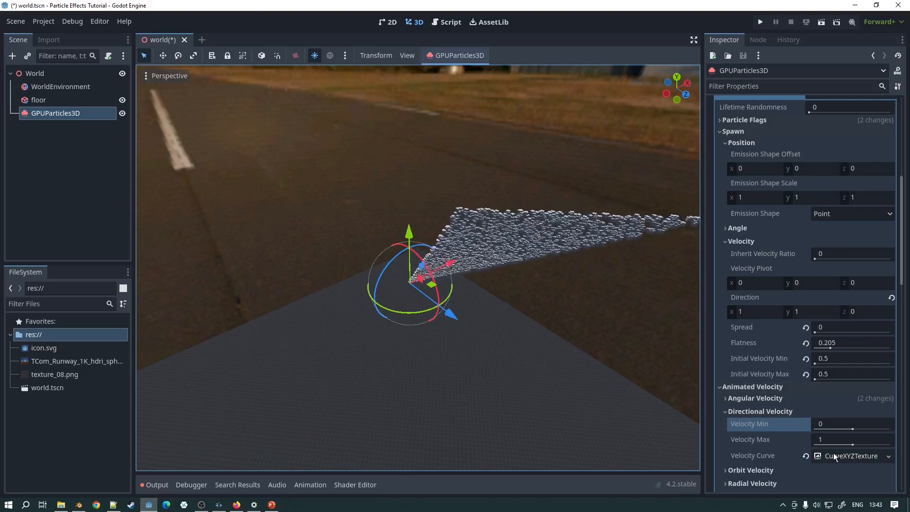
# Step: Clear the Directional Velocity's Velocity Curve back to empty
pyautogui.click(806, 455)
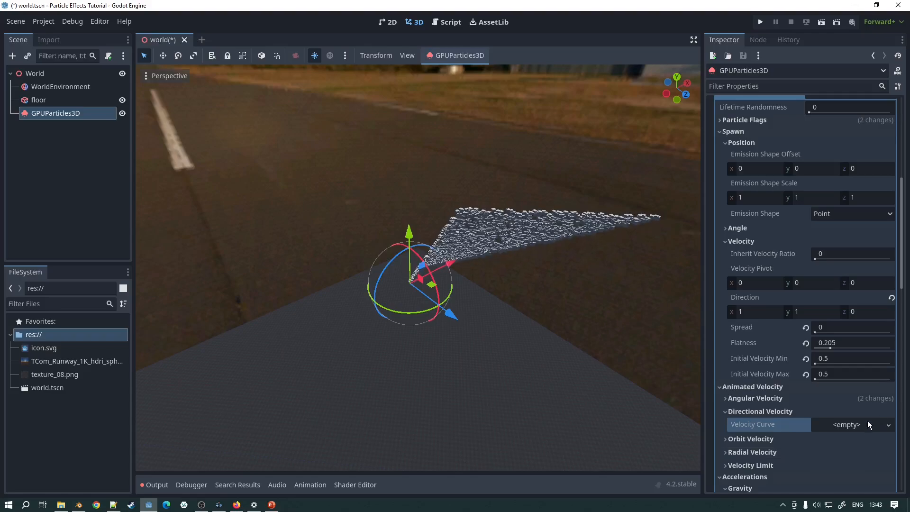
pyautogui.scroll(-3, 787, 430)
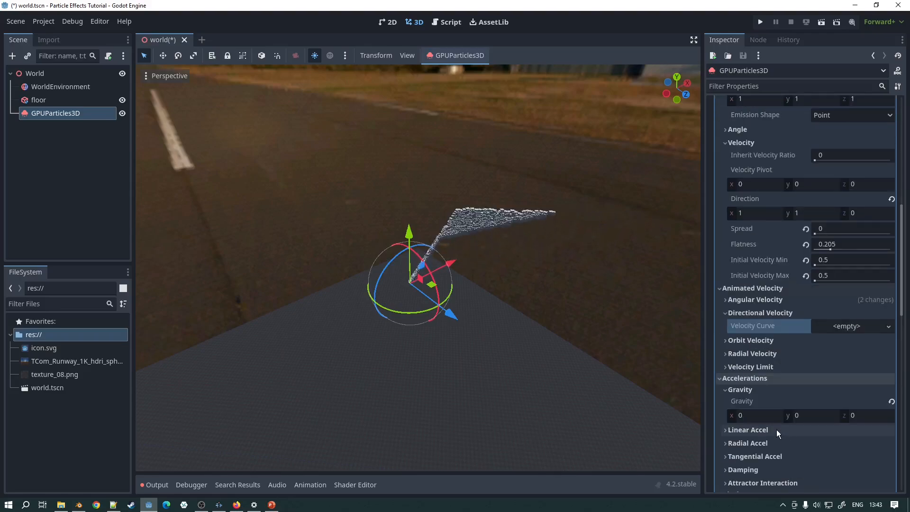
pyautogui.scroll(3, 778, 427)
pyautogui.scroll(-3, 777, 425)
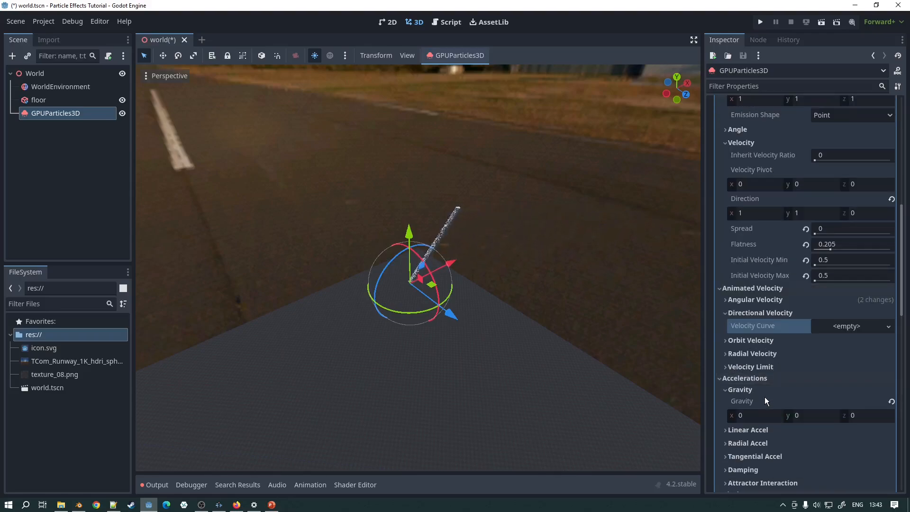
# Step: Expand the Orbit Velocity, Radial Velocity and Velocity Limit settings and check the options for the Velocity Limit Curve
pyautogui.click(739, 341)
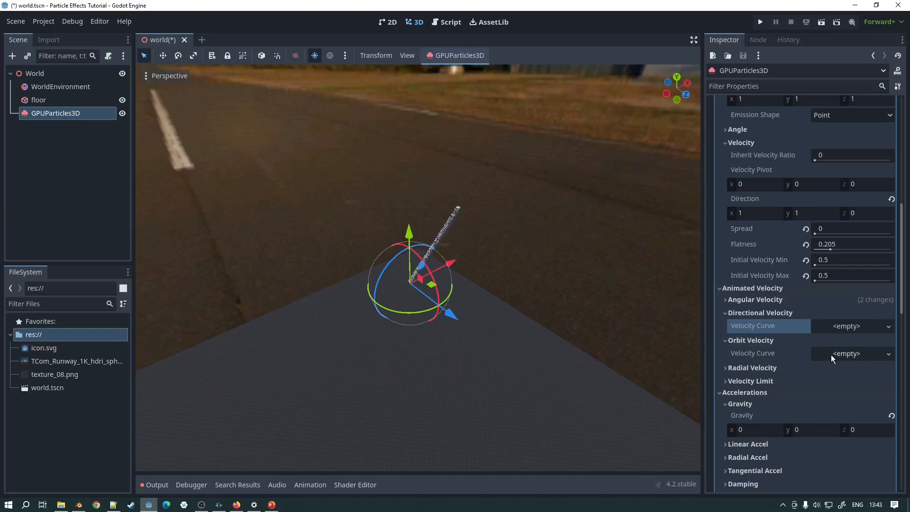
pyautogui.click(764, 367)
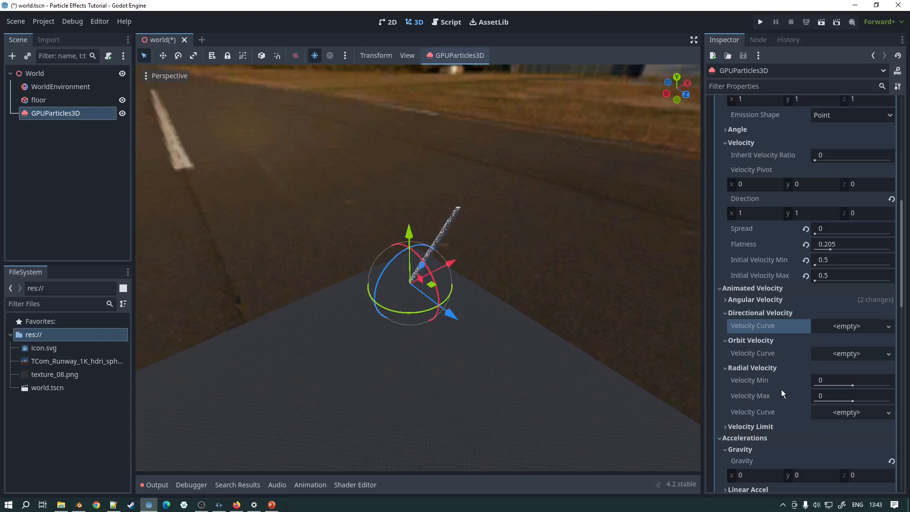
pyautogui.click(744, 423)
pyautogui.scroll(-2, 801, 404)
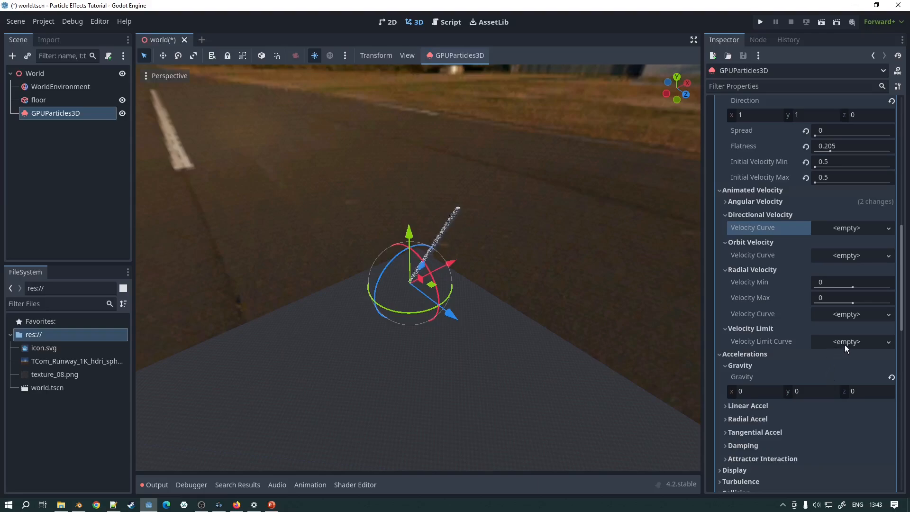
pyautogui.scroll(3, 541, 278)
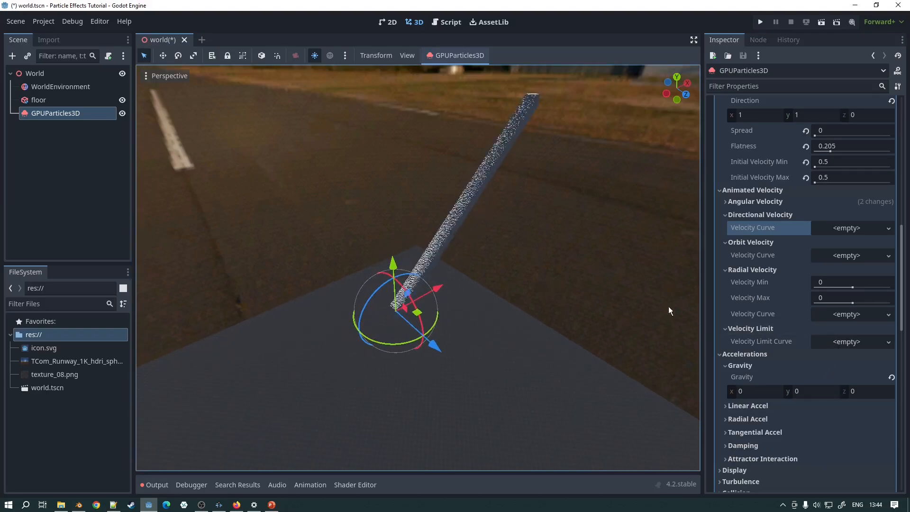
pyautogui.click(845, 342)
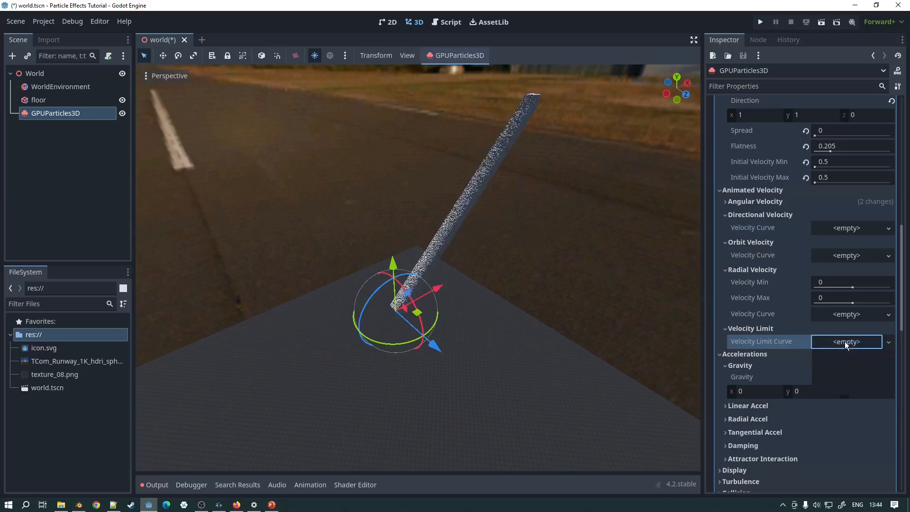
pyautogui.click(842, 350)
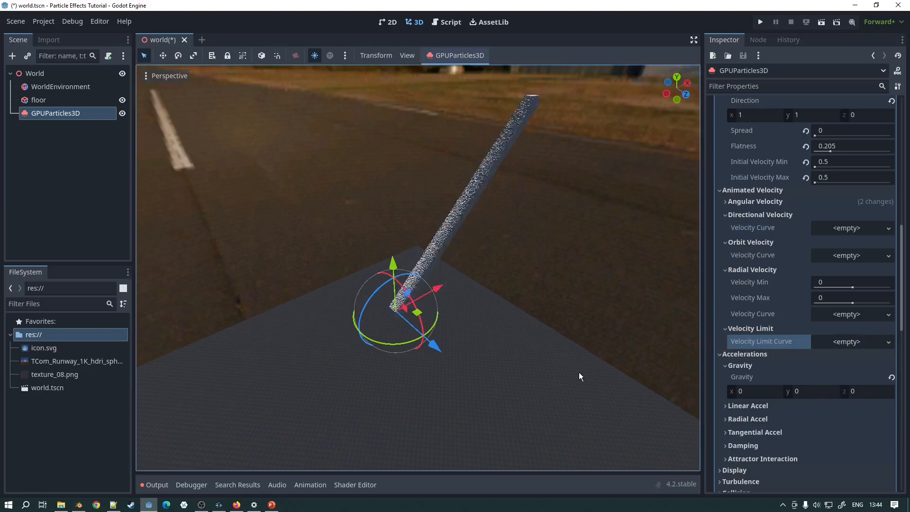
# Step: Try a downward gravity along the Y axis on the particles and set it back to 0
pyautogui.scroll(-2, 499, 240)
pyautogui.moveTo(500, 240)
pyautogui.mouseDown(button='middle')
pyautogui.moveTo(642, 196)
pyautogui.moveTo(178, 197)
pyautogui.moveTo(661, 218)
pyautogui.moveTo(693, 243)
pyautogui.mouseUp(button='middle')
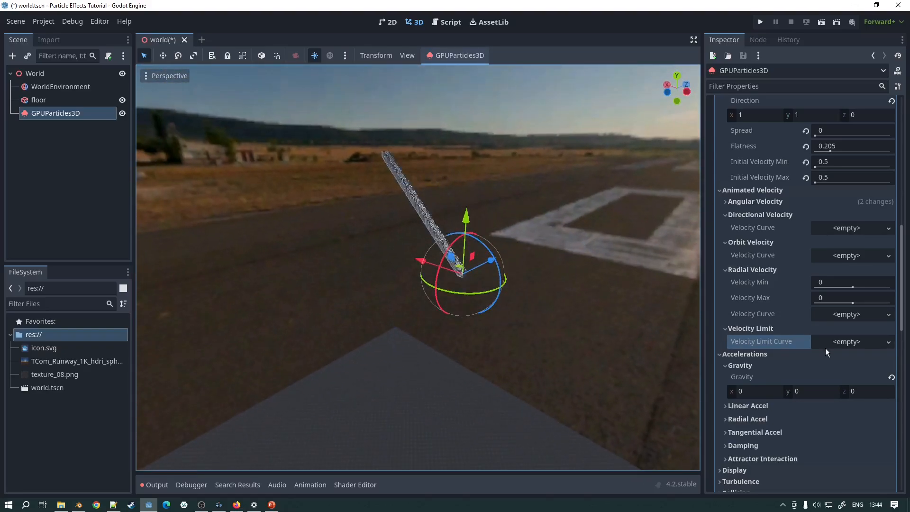
pyautogui.scroll(-2, 825, 349)
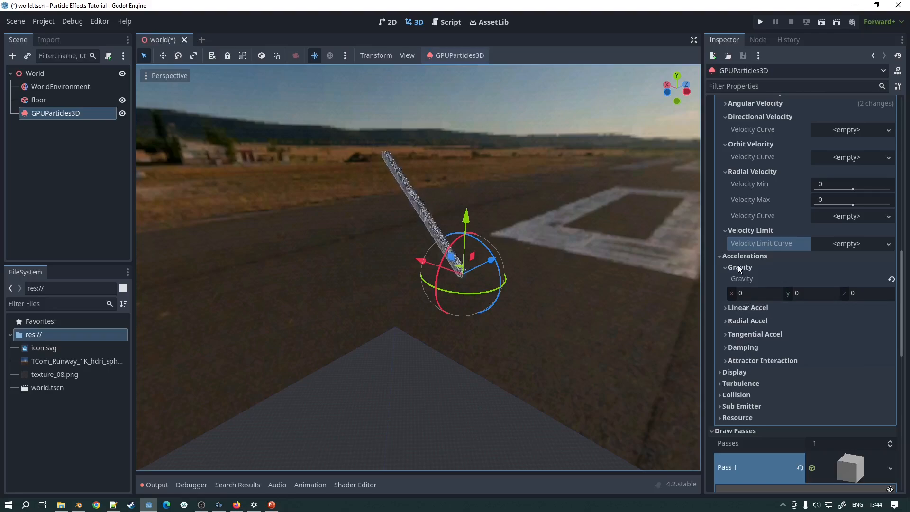
pyautogui.click(809, 294)
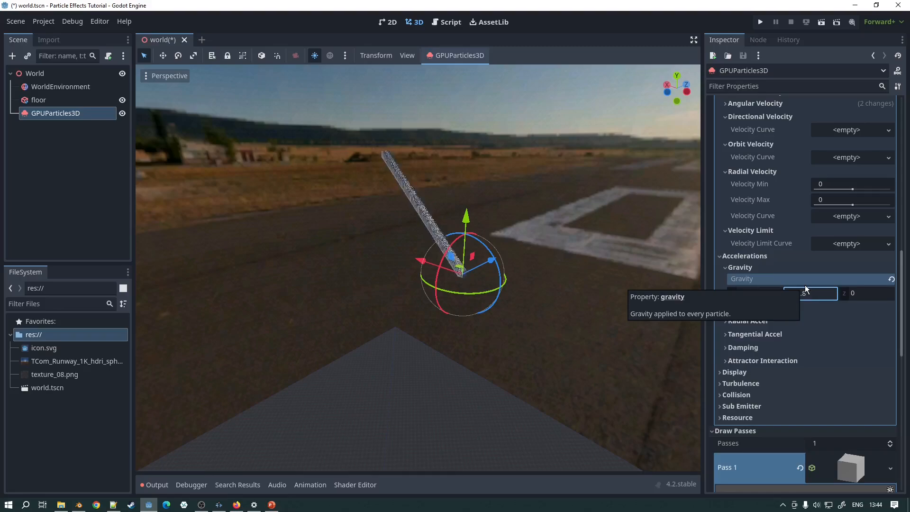
pyautogui.press('Return')
pyautogui.scroll(-5, 530, 311)
pyautogui.moveTo(529, 308); pyautogui.dragTo(680, 302, button='middle')
pyautogui.click(807, 293)
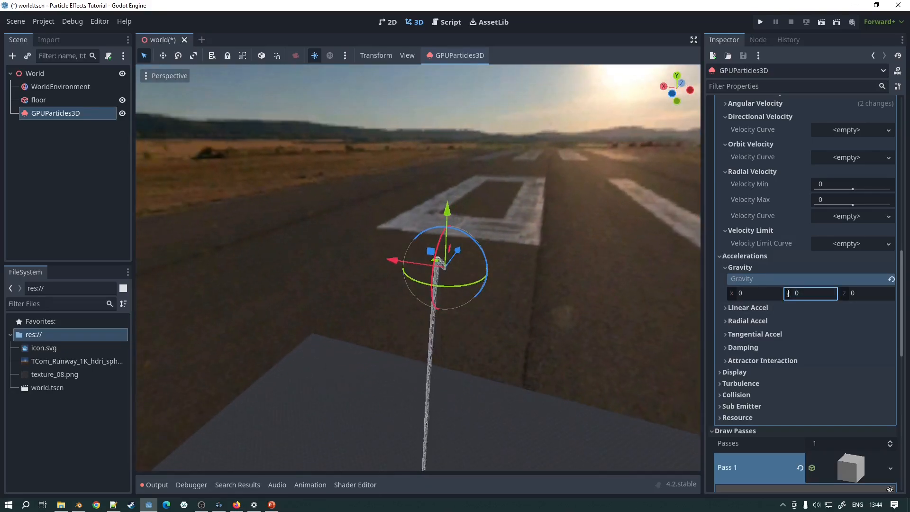
# Step: Set the particles' Gravity Y value to -1 and examine the falling stream from several angles
pyautogui.click(806, 294)
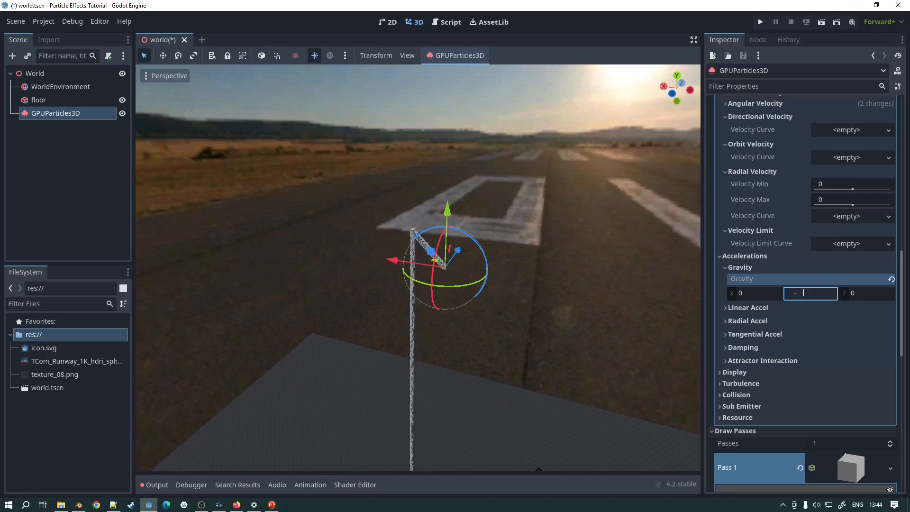
pyautogui.press('Return')
pyautogui.moveTo(393, 266); pyautogui.dragTo(560, 210, button='middle')
pyautogui.scroll(5, 432, 311)
pyautogui.moveTo(435, 309); pyautogui.dragTo(315, 292, button='middle')
pyautogui.moveTo(482, 324); pyautogui.dragTo(424, 325, button='middle')
pyautogui.scroll(-3, 426, 323)
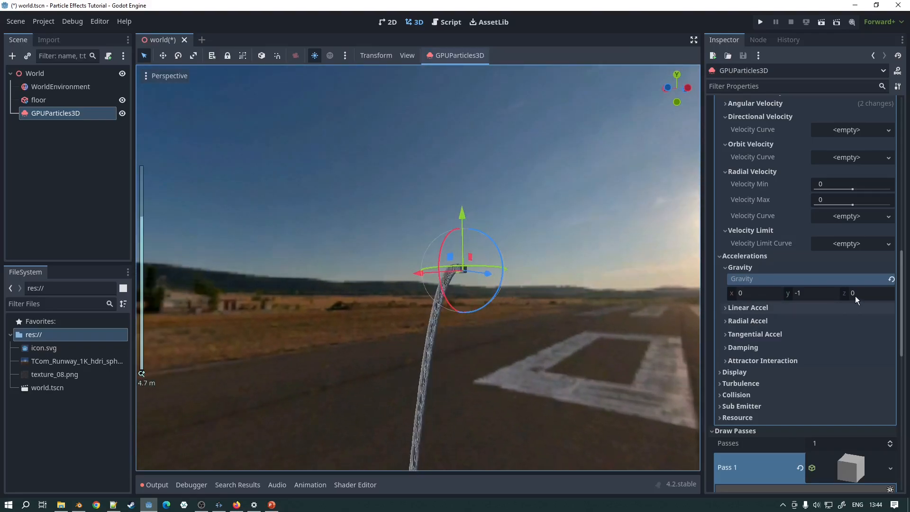
# Step: Set the particles' Gravity Y value to 0 and expand the Linear Accel and Radial Accel settings
pyautogui.click(807, 299)
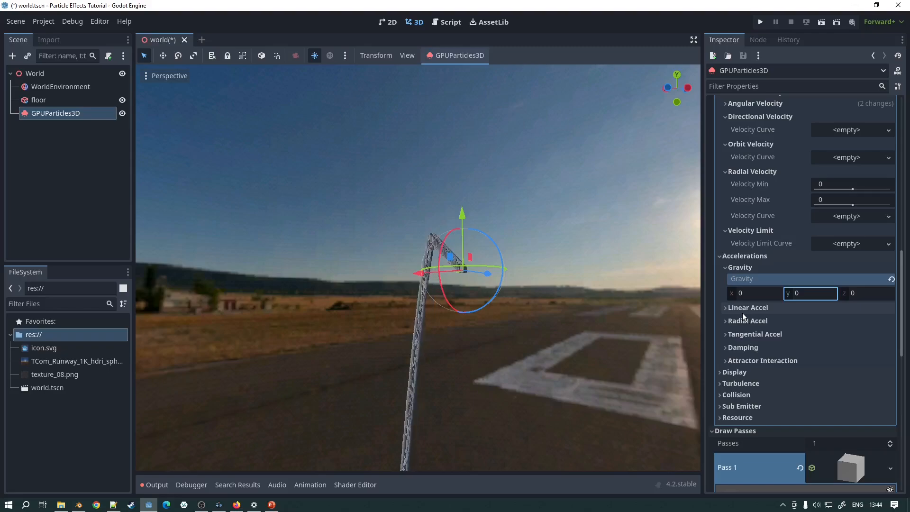
pyautogui.click(730, 309)
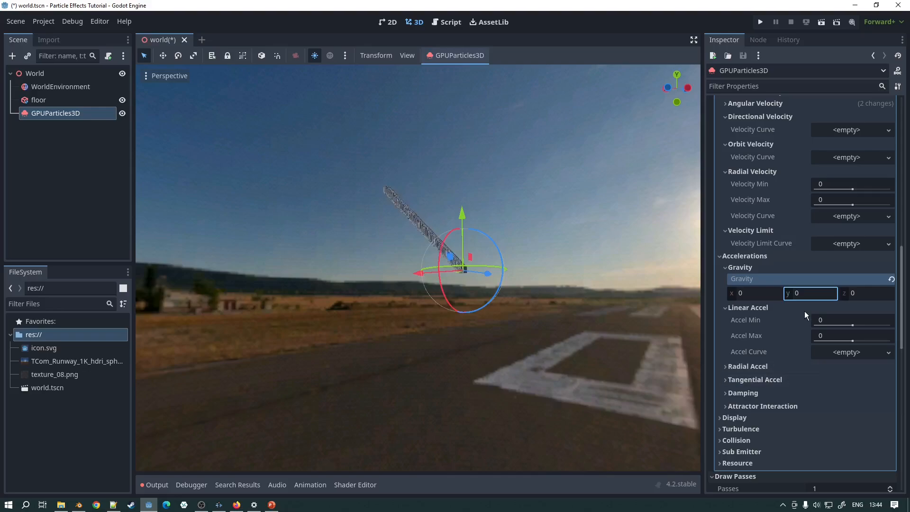
pyautogui.moveTo(603, 308); pyautogui.dragTo(304, 252, button='middle')
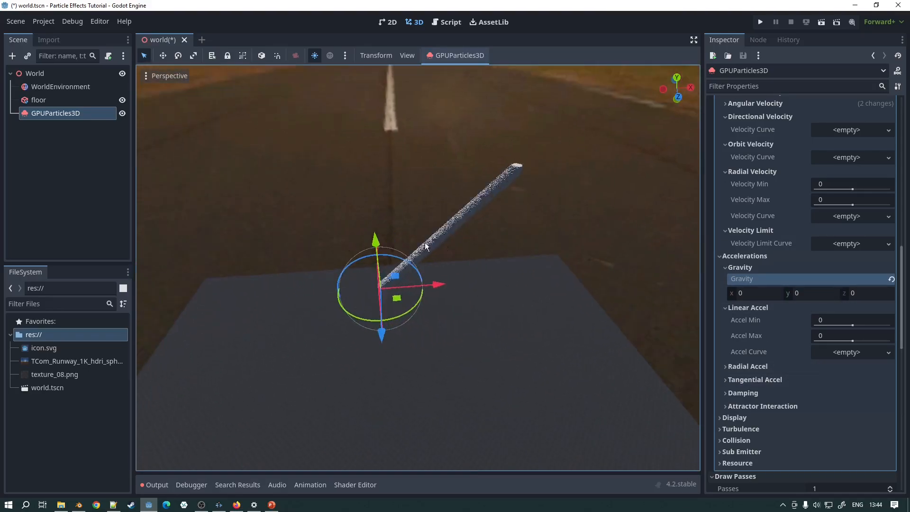
pyautogui.scroll(6, 463, 244)
pyautogui.scroll(-6, 463, 241)
pyautogui.moveTo(462, 240); pyautogui.dragTo(617, 232, button='middle')
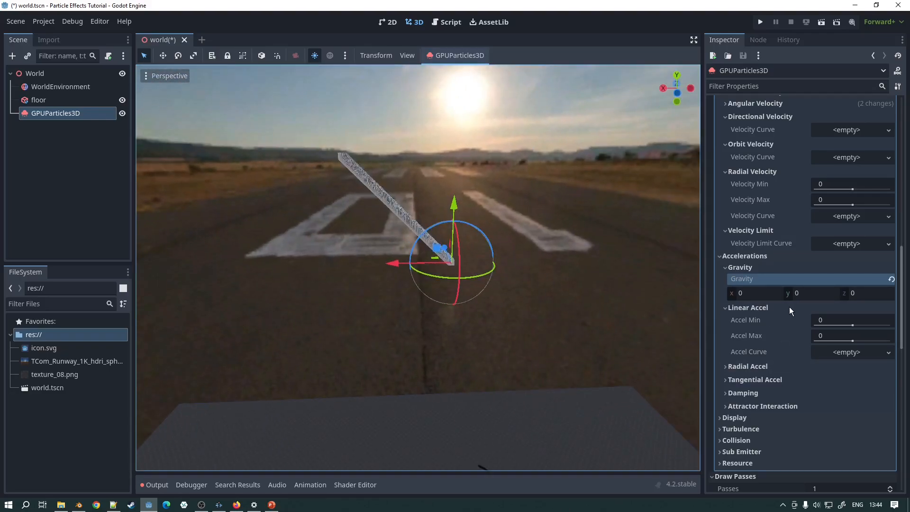
pyautogui.click(744, 367)
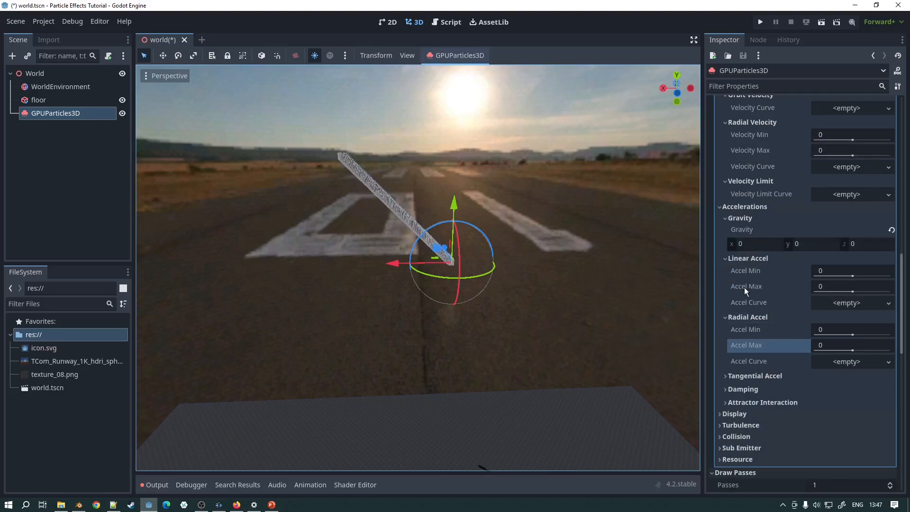
# Step: Set the particles' emission Spread to 30 and examine the widened stream from several angles
pyautogui.scroll(3, 420, 194)
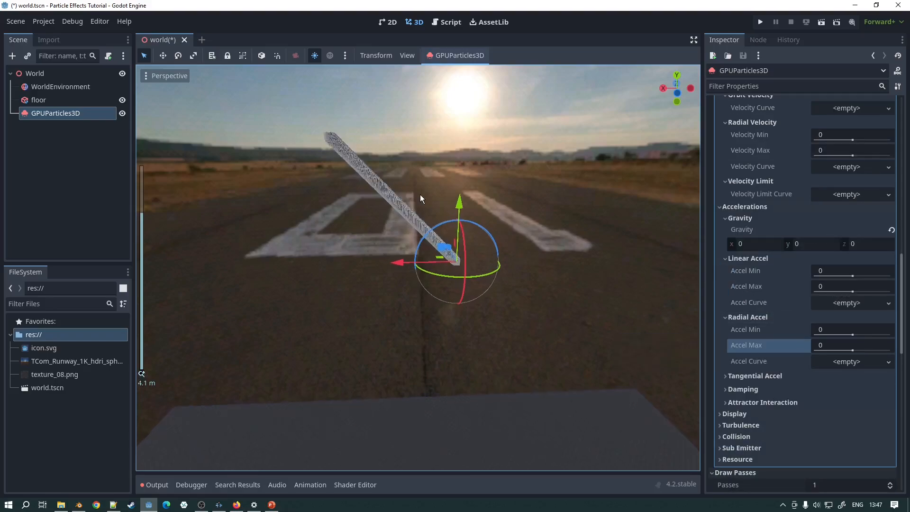
pyautogui.scroll(-3, 422, 197)
pyautogui.scroll(4, 821, 207)
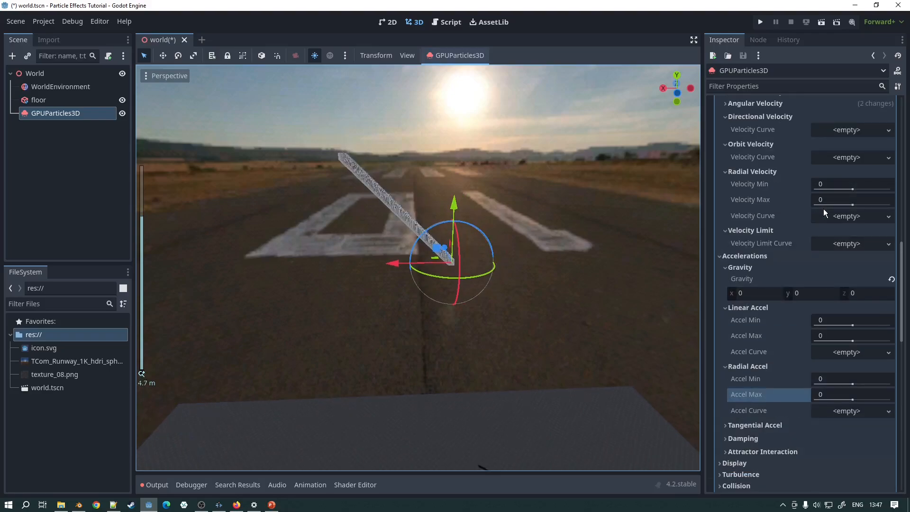
pyautogui.click(835, 181)
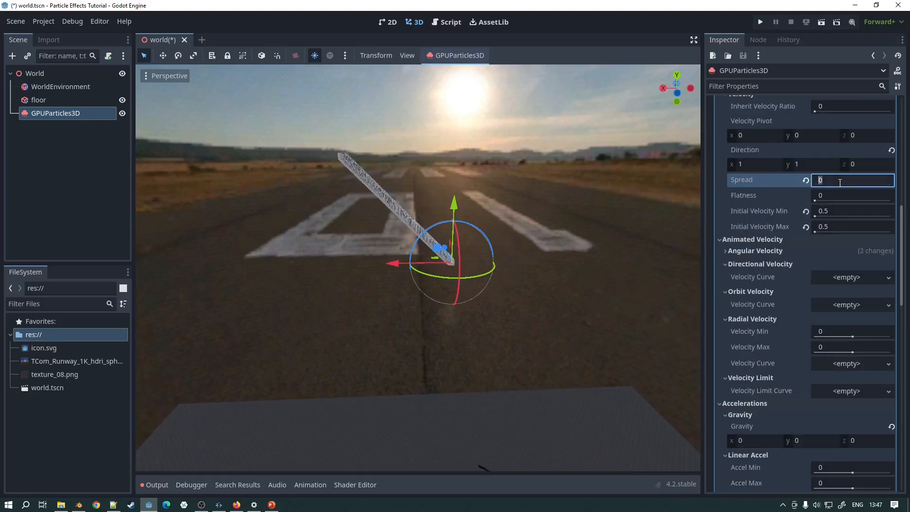
pyautogui.press('Return')
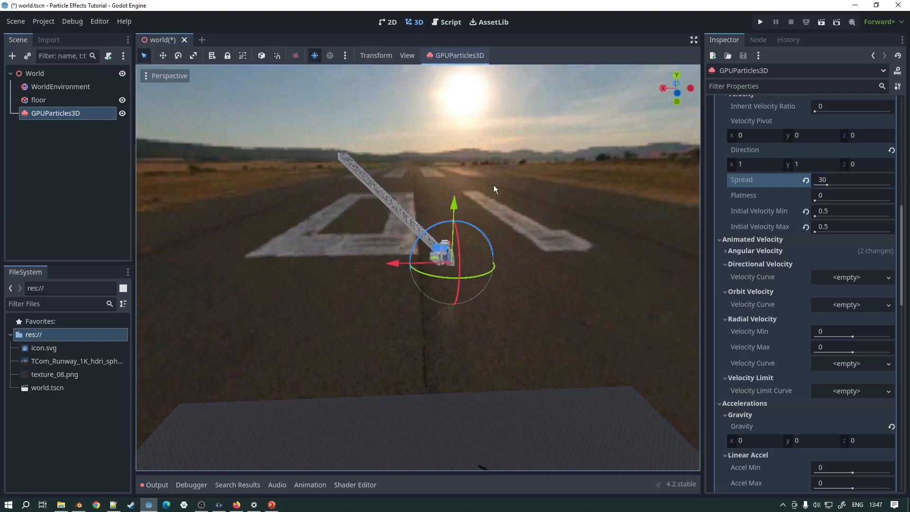
pyautogui.scroll(-4, 540, 259)
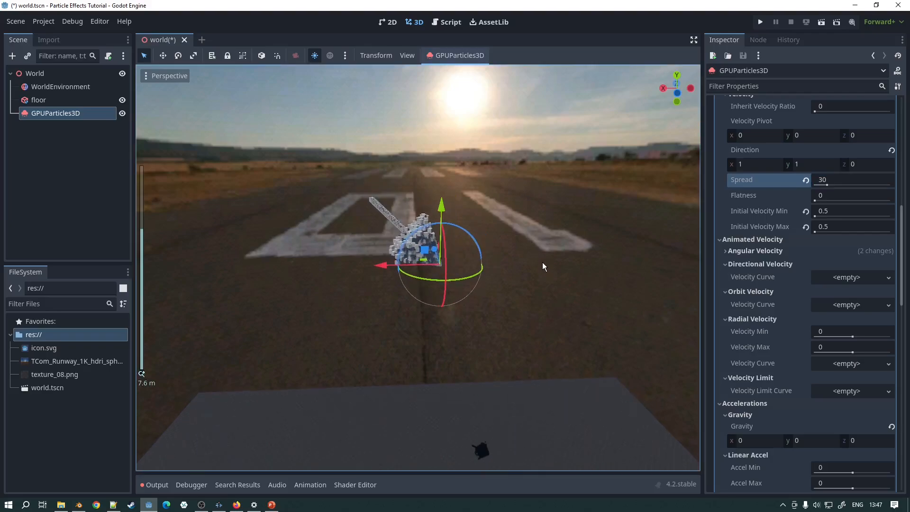
pyautogui.moveTo(543, 263); pyautogui.dragTo(483, 237, button='middle')
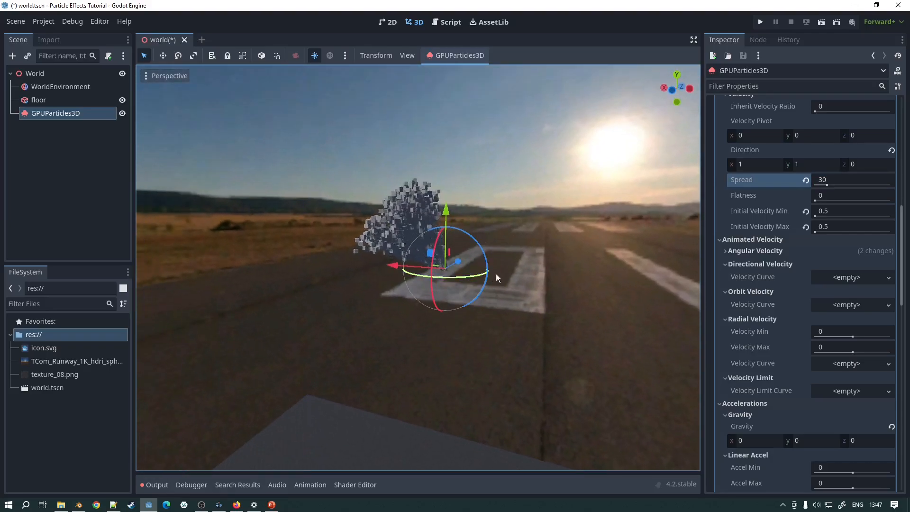
pyautogui.moveTo(533, 277); pyautogui.dragTo(470, 259, button='middle')
# Step: Try a Radial Accel minimum of -3 and examine the emission up close
pyautogui.scroll(-5, 766, 370)
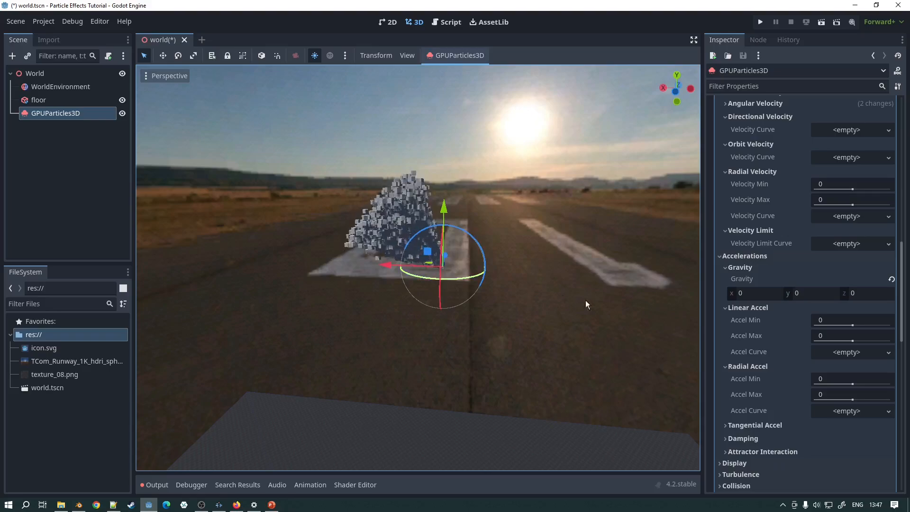
pyautogui.click(826, 374)
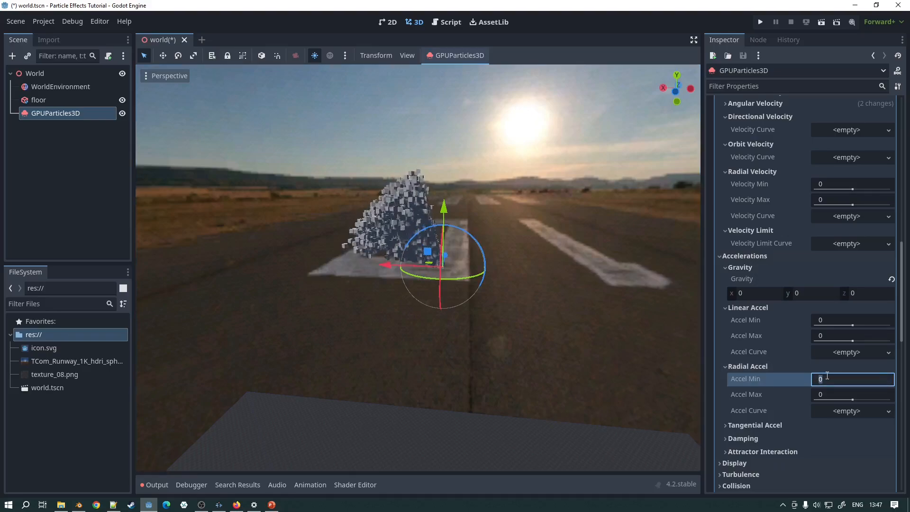
pyautogui.write('-')
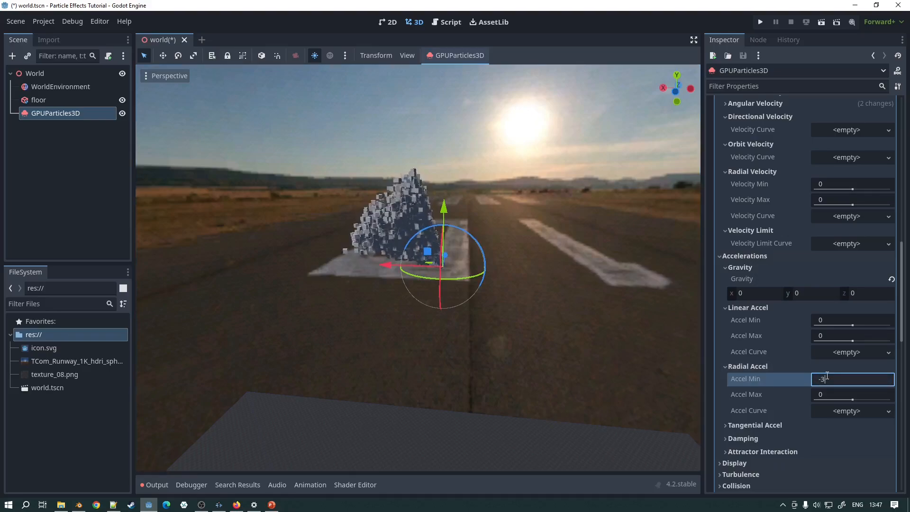
pyautogui.write('3')
pyautogui.press('Return')
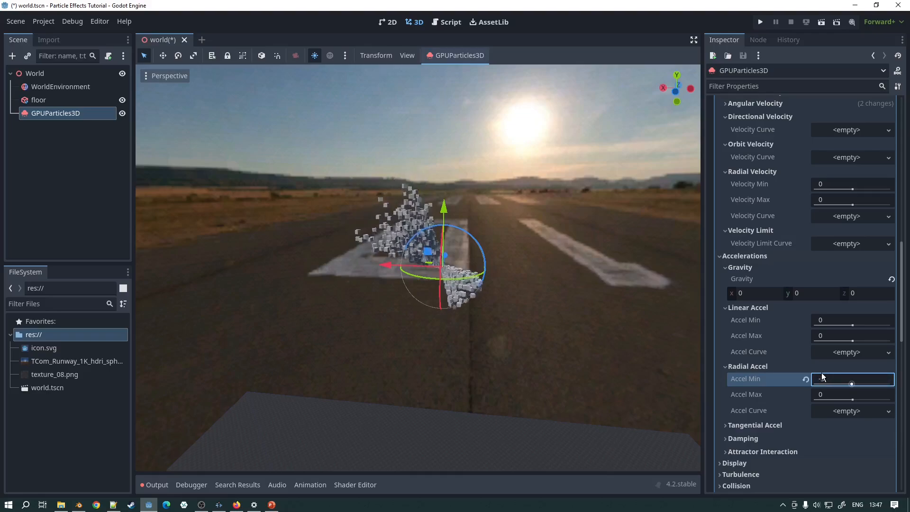
pyautogui.scroll(2, 529, 272)
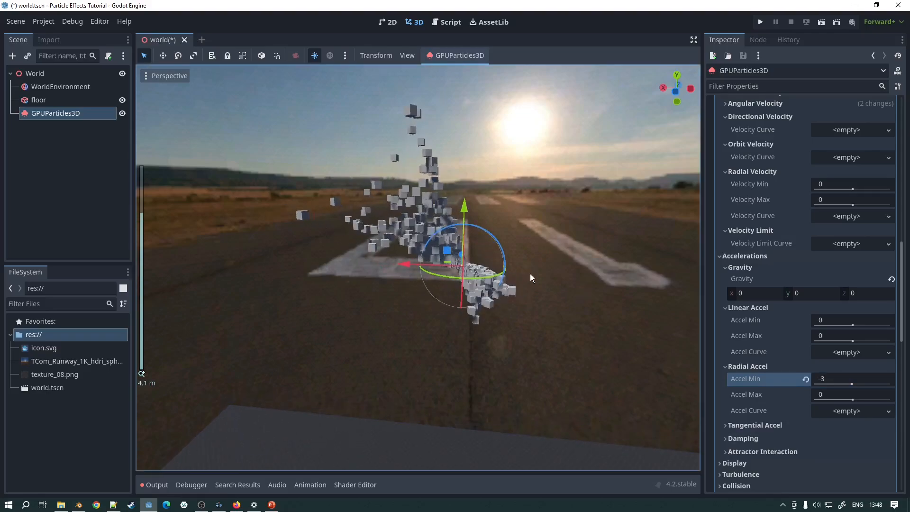
pyautogui.scroll(3, 530, 274)
pyautogui.scroll(-2, 534, 289)
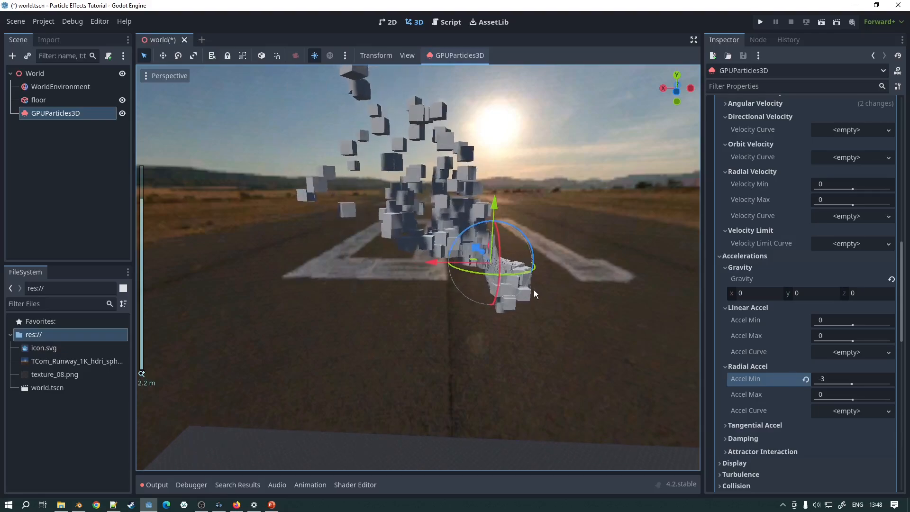
pyautogui.scroll(-2, 383, 180)
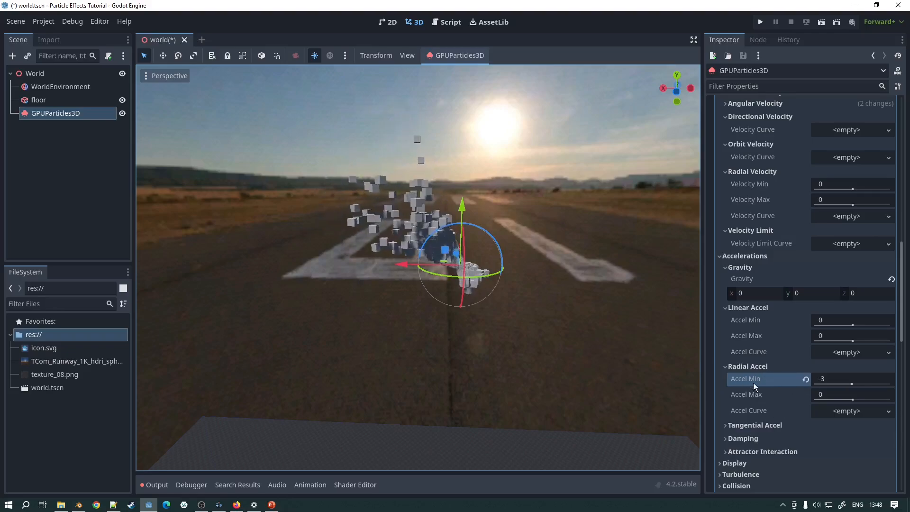
# Step: Set the Radial Accel minimum to -5 and its maximum to 2
pyautogui.click(835, 382)
pyautogui.write('-5')
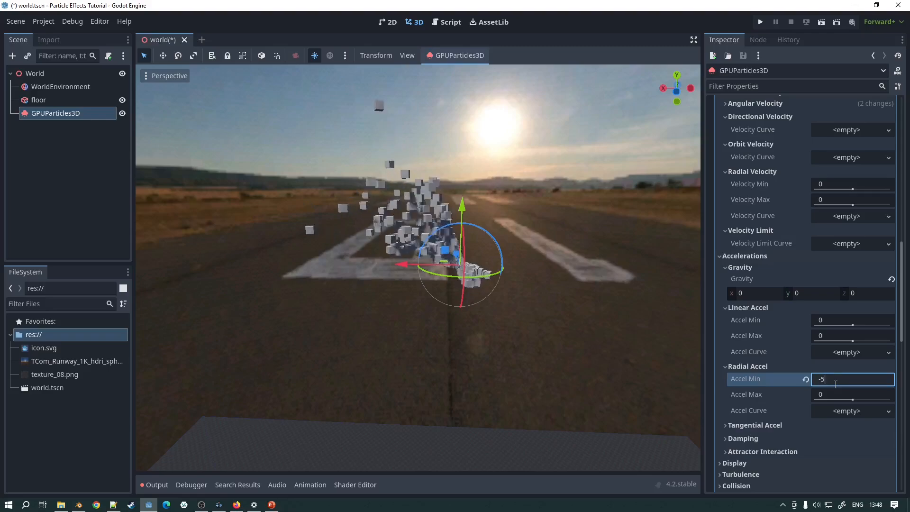
pyautogui.press('Return')
pyautogui.click(826, 401)
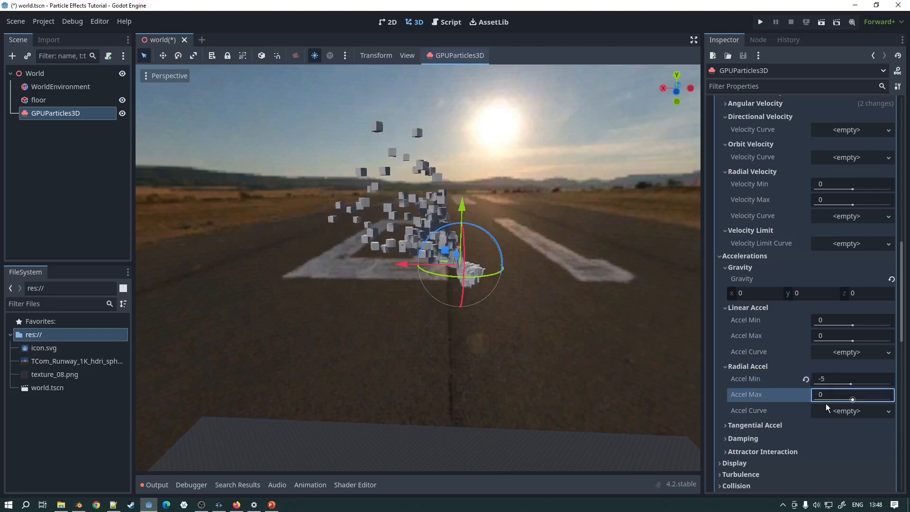
pyautogui.write('2')
pyautogui.press('Return')
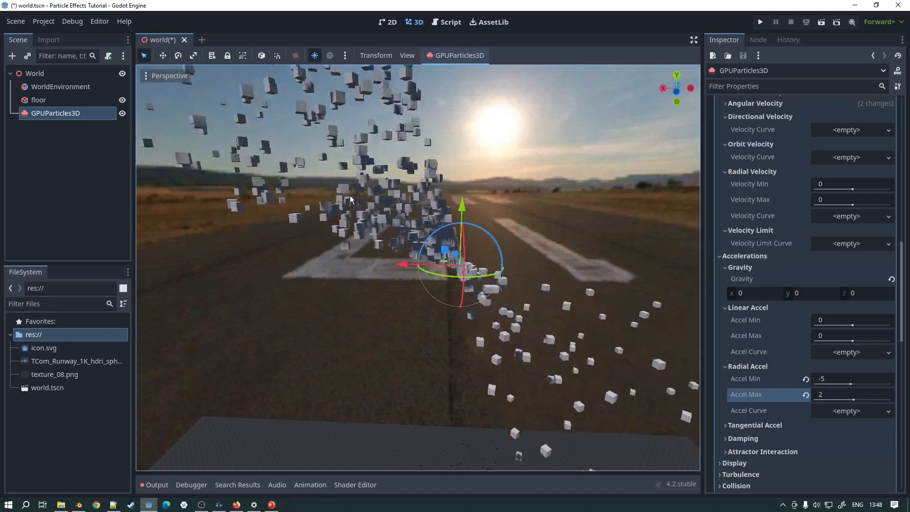
pyautogui.scroll(5, 522, 295)
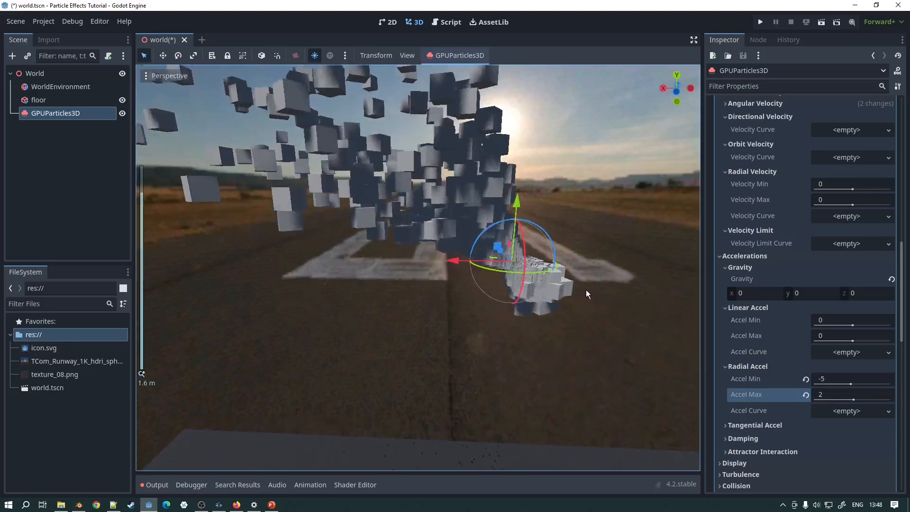
# Step: Set the Radial Accel minimum to -10 and examine the particle motion from several distances and angles
pyautogui.click(844, 379)
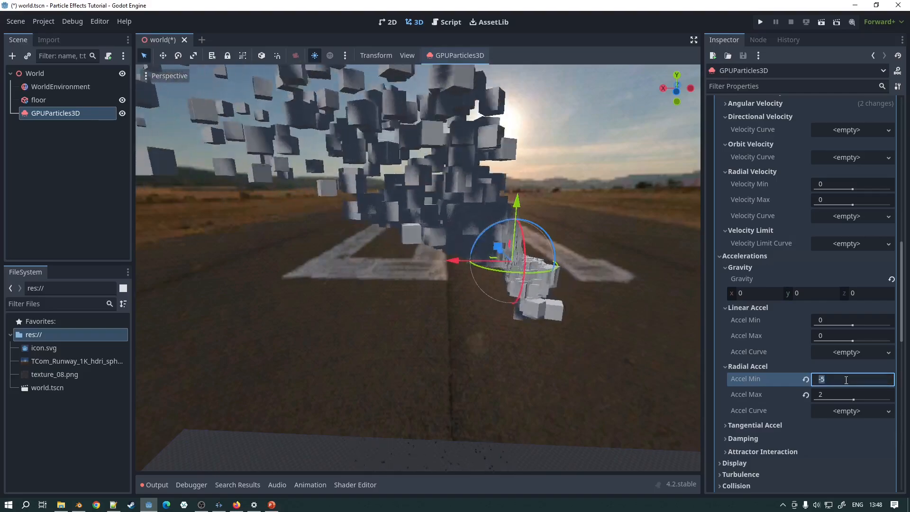
pyautogui.write('-10')
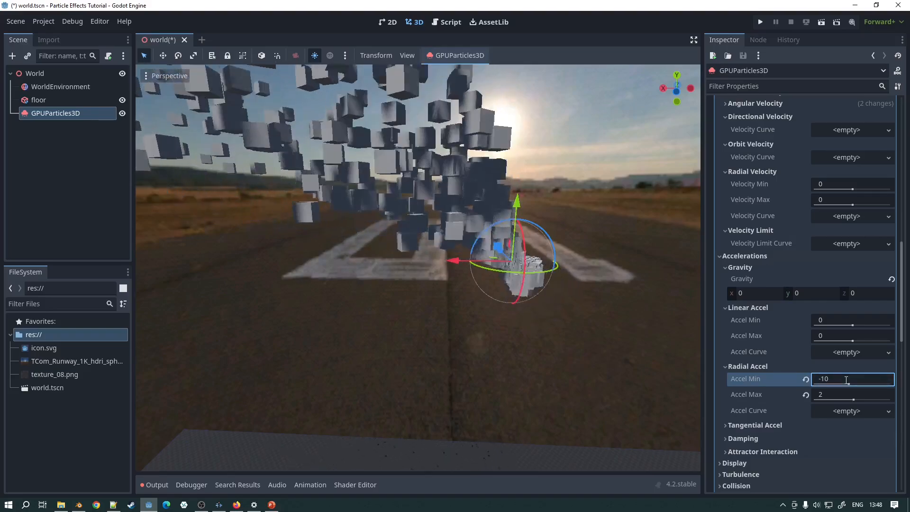
pyautogui.scroll(-3, 512, 264)
pyautogui.scroll(-9, 517, 272)
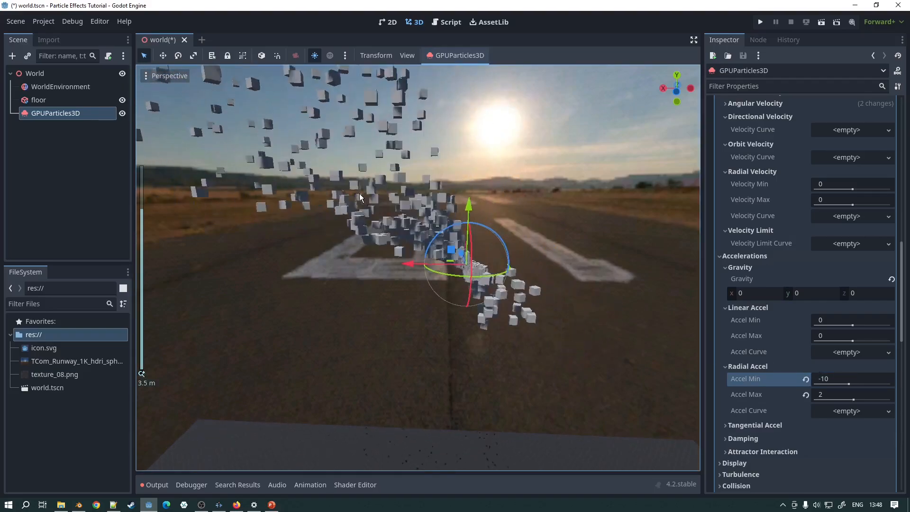
pyautogui.moveTo(178, 112); pyautogui.dragTo(145, 174, button='middle')
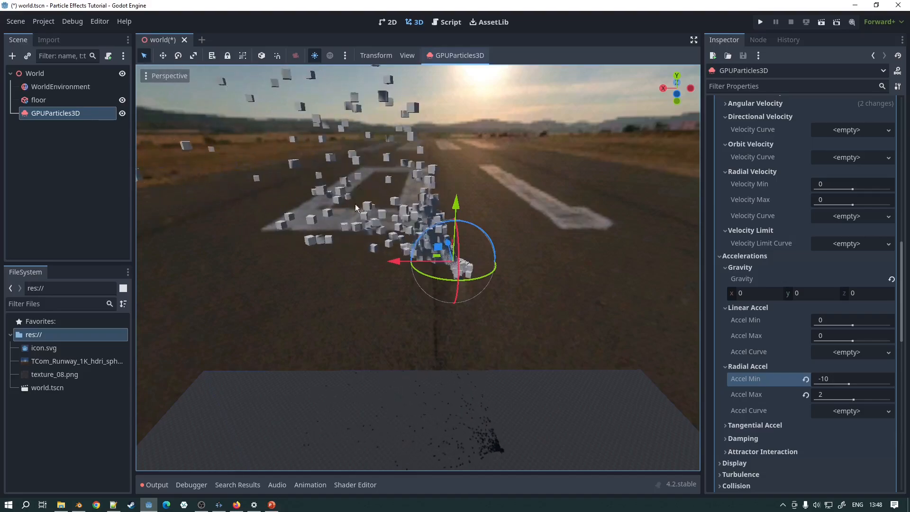
pyautogui.scroll(3, 283, 155)
pyautogui.moveTo(283, 156); pyautogui.dragTo(426, 185, button='middle')
pyautogui.scroll(-2, 401, 211)
pyautogui.moveTo(401, 214); pyautogui.dragTo(262, 178, button='middle')
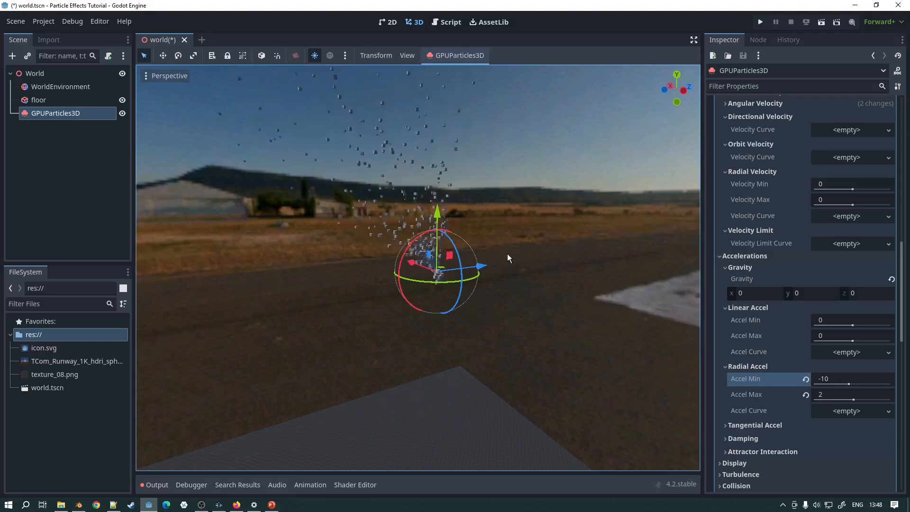
pyautogui.scroll(-1, 698, 313)
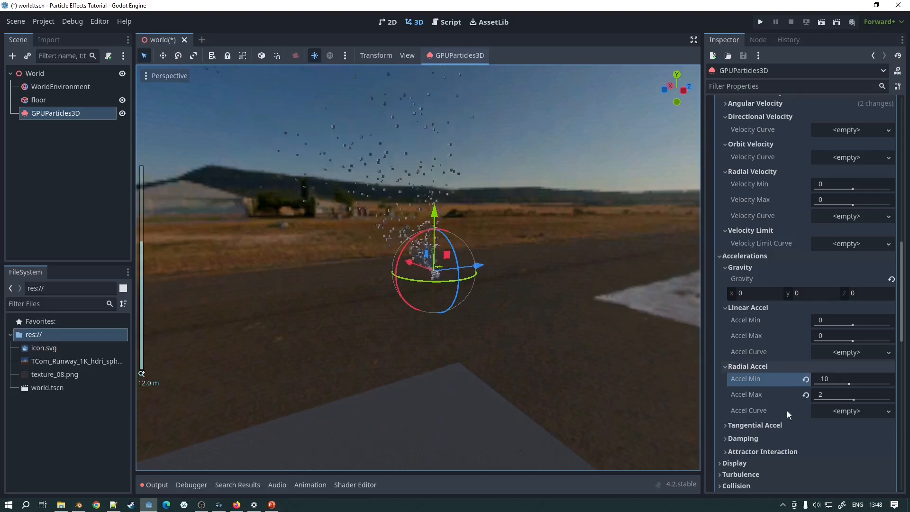
# Step: Expand the Tangential Accel settings, raise the minimum and maximum to 18.63 and examine the emission from above
pyautogui.click(766, 426)
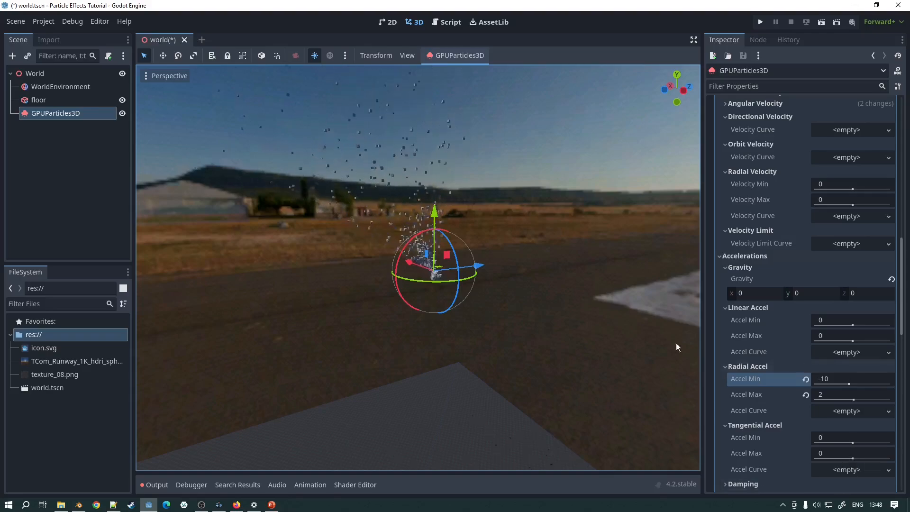
pyautogui.scroll(-2, 572, 318)
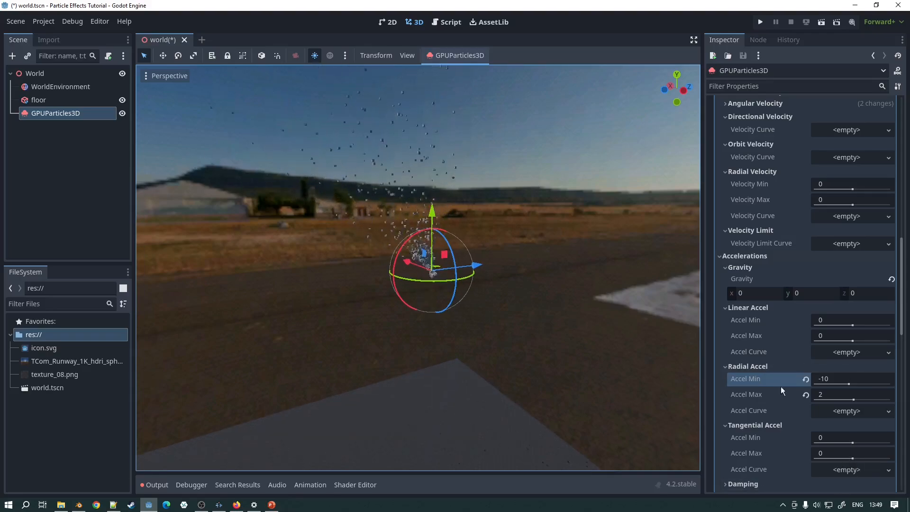
pyautogui.moveTo(854, 440); pyautogui.dragTo(860, 442)
pyautogui.scroll(-4, 536, 356)
pyautogui.moveTo(526, 357); pyautogui.dragTo(469, 334, button='middle')
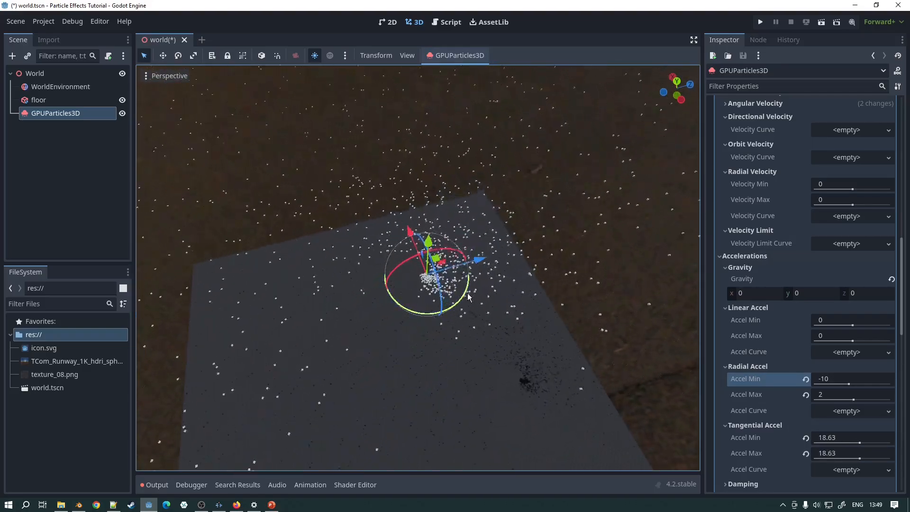
pyautogui.scroll(2, 473, 286)
pyautogui.moveTo(471, 285); pyautogui.dragTo(483, 331, button='middle')
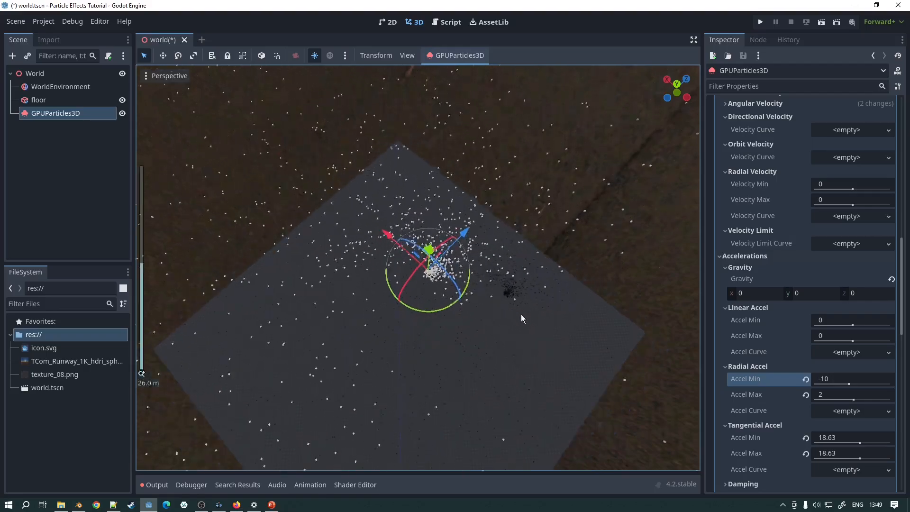
pyautogui.scroll(-10, 517, 313)
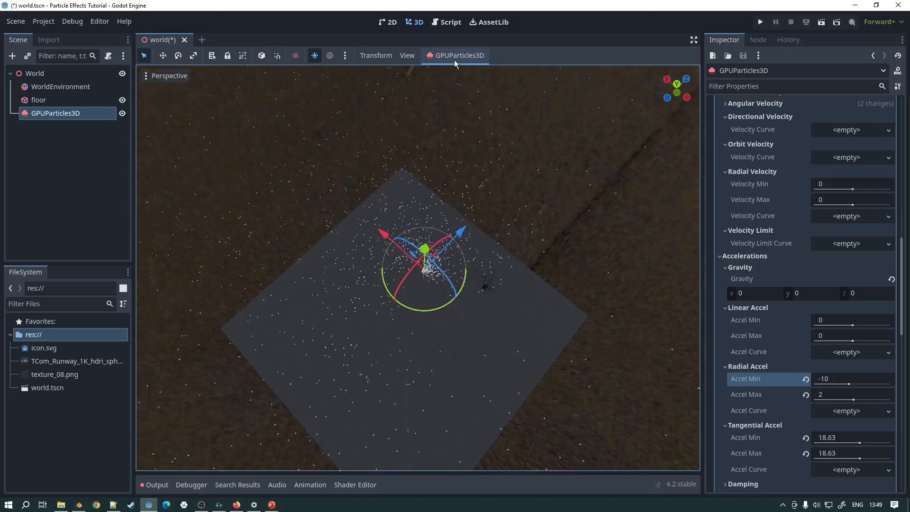
pyautogui.scroll(20, 427, 325)
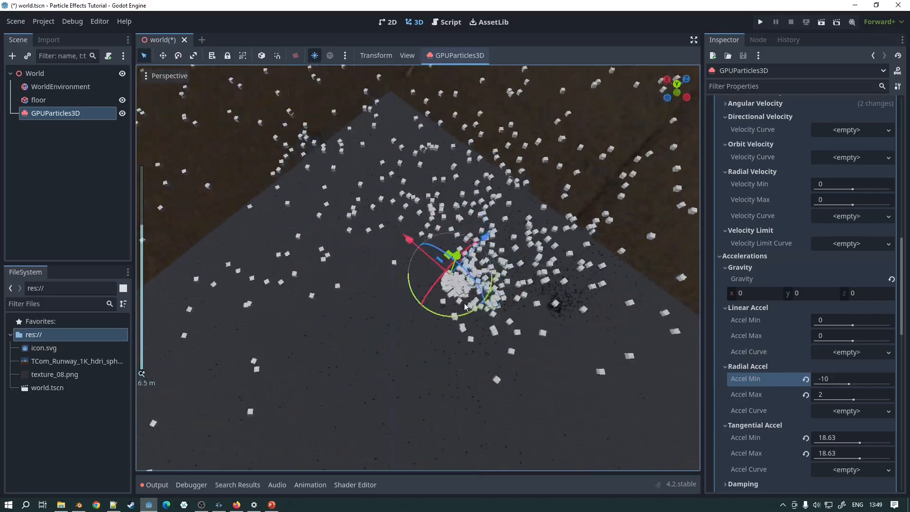
pyautogui.scroll(-8, 474, 308)
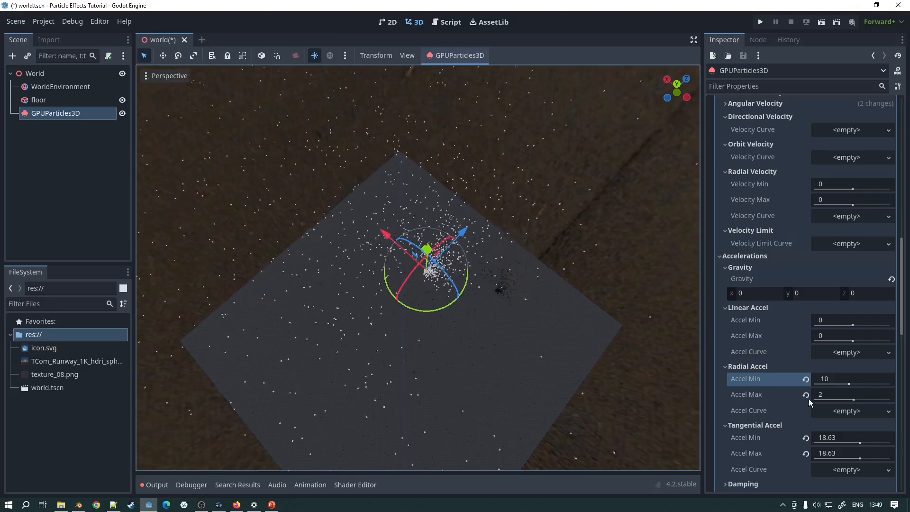
# Step: Reset the Radial Accel minimum and maximum to 0 and expand the Damping and Attractor Interaction settings
pyautogui.click(806, 380)
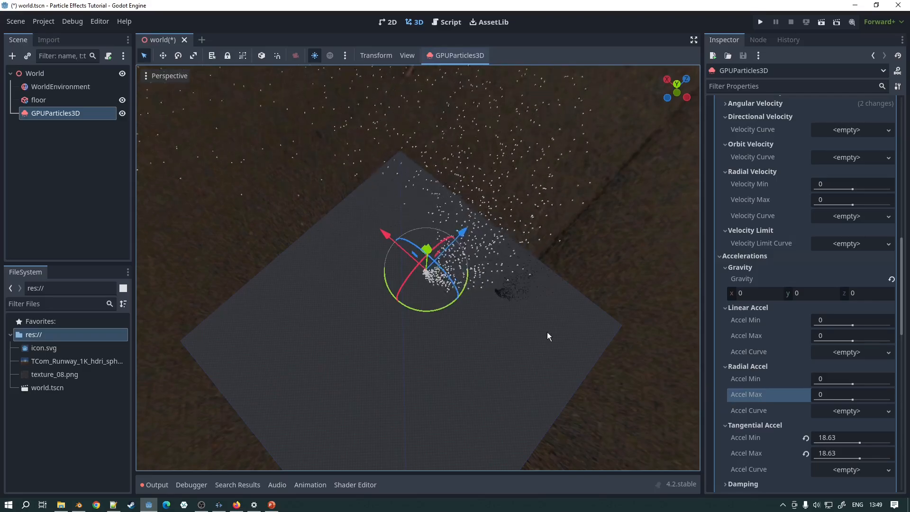
pyautogui.moveTo(467, 262); pyautogui.dragTo(498, 284, button='middle')
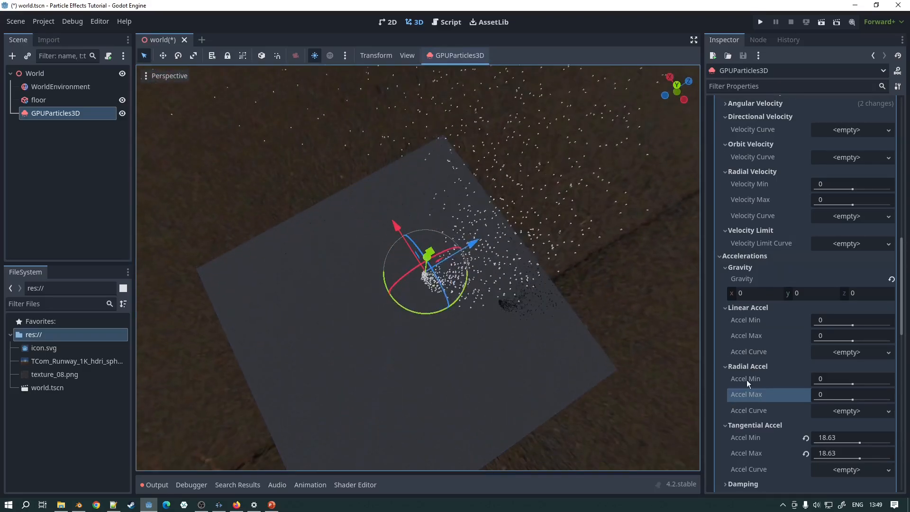
pyautogui.scroll(-3, 758, 425)
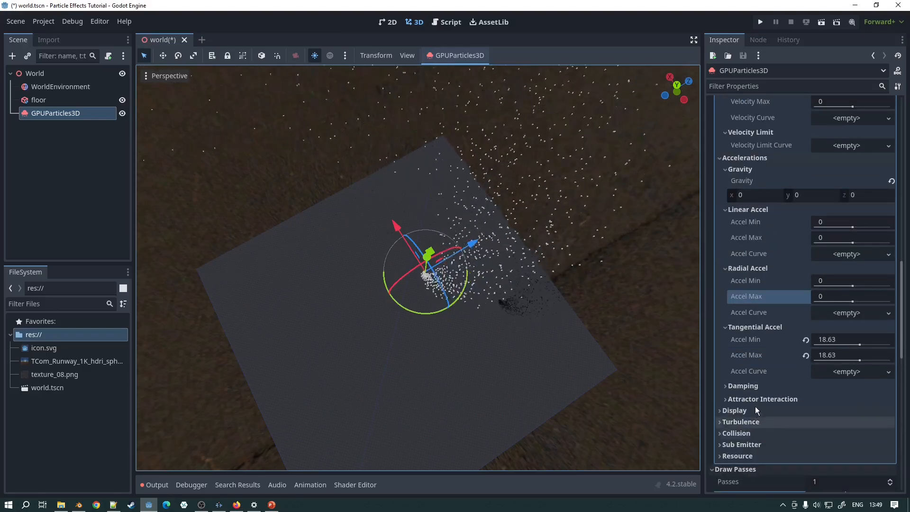
pyautogui.click(747, 385)
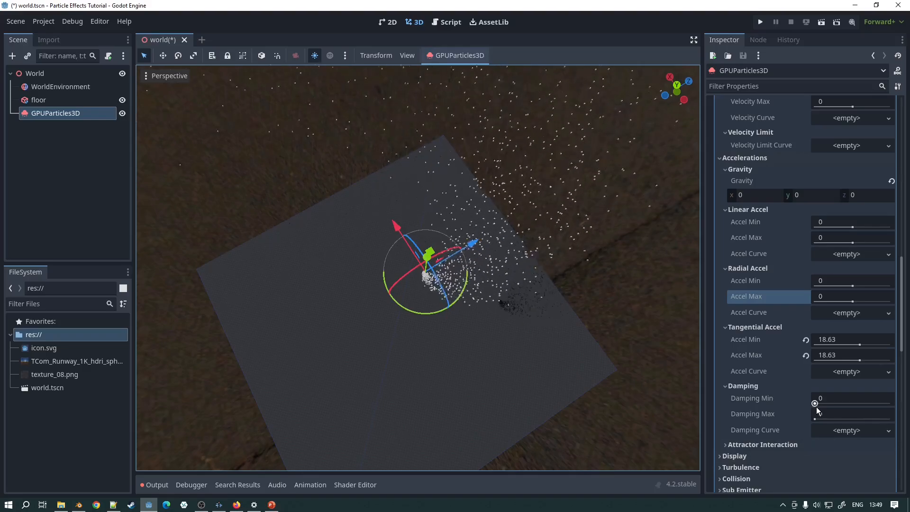
pyautogui.scroll(-4, 795, 423)
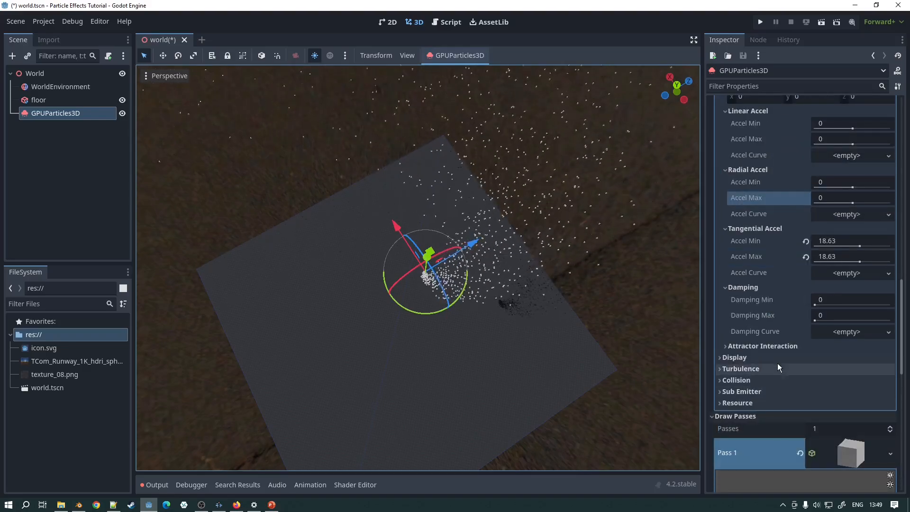
pyautogui.click(752, 343)
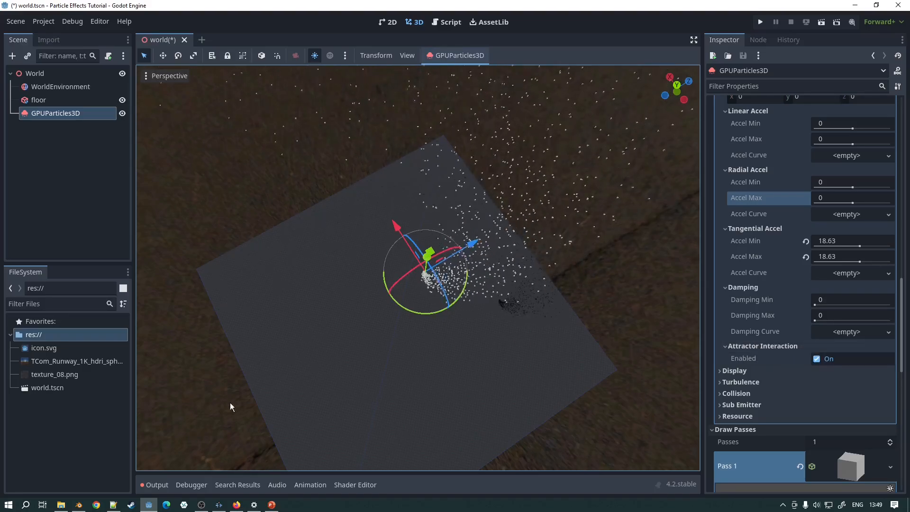
# Step: Search the node types for "attr" and review the box, sphere and vector field GPU particle attractors without adding one
pyautogui.hotkey('ctrl', 'a')
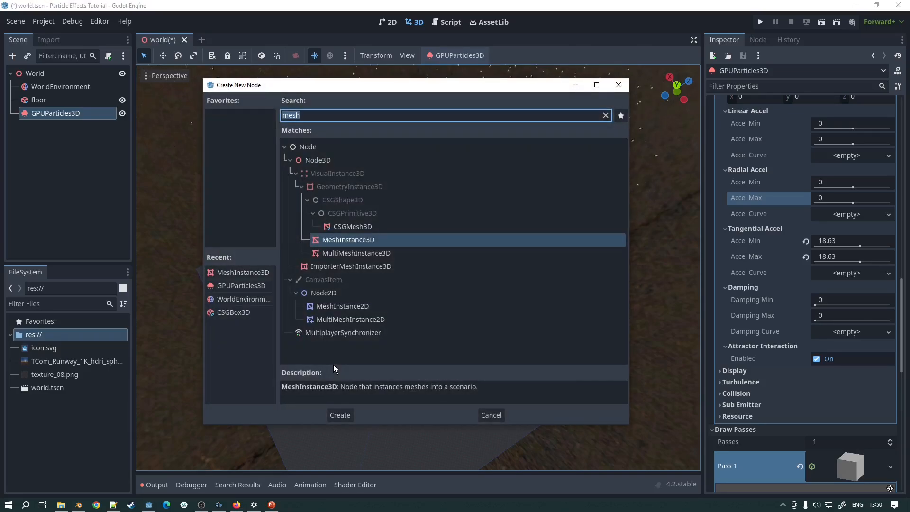
pyautogui.write('attrra')
pyautogui.press('BackSpace')
pyautogui.press('BackSpace')
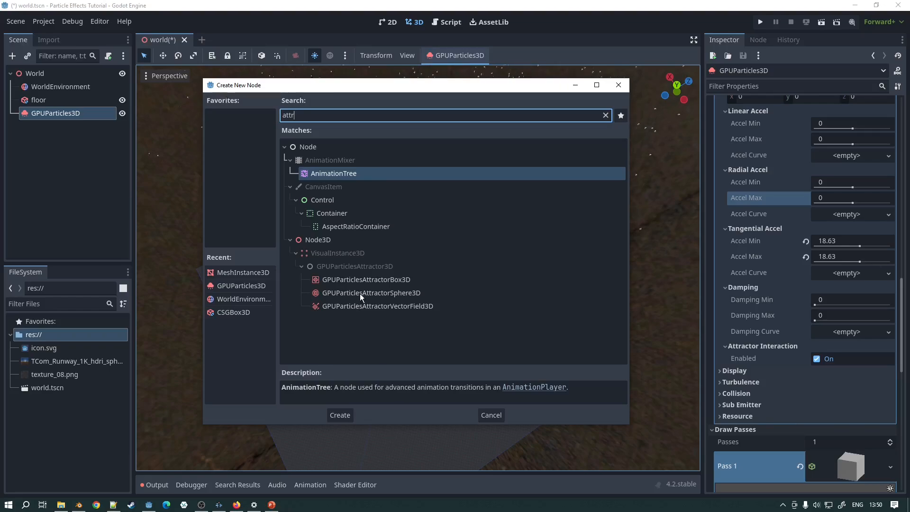
pyautogui.click(363, 281)
pyautogui.click(375, 294)
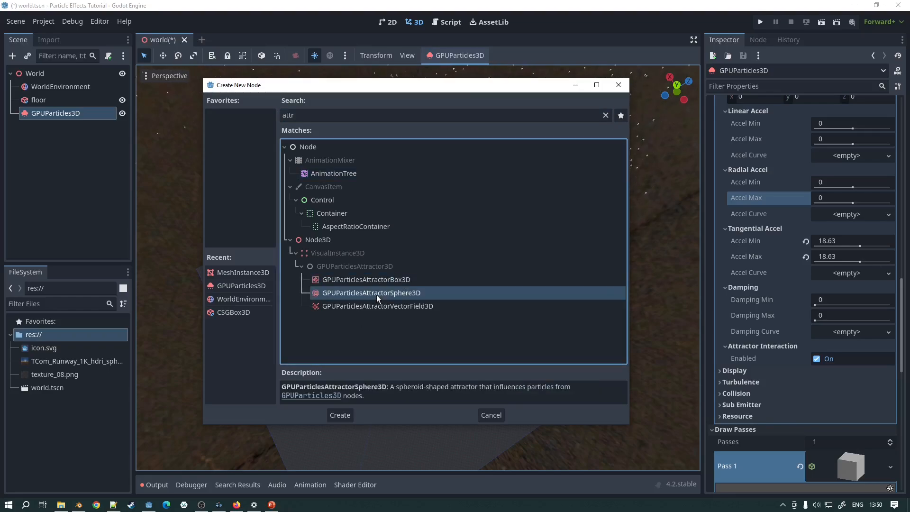
pyautogui.click(394, 307)
pyautogui.click(390, 292)
pyautogui.click(388, 280)
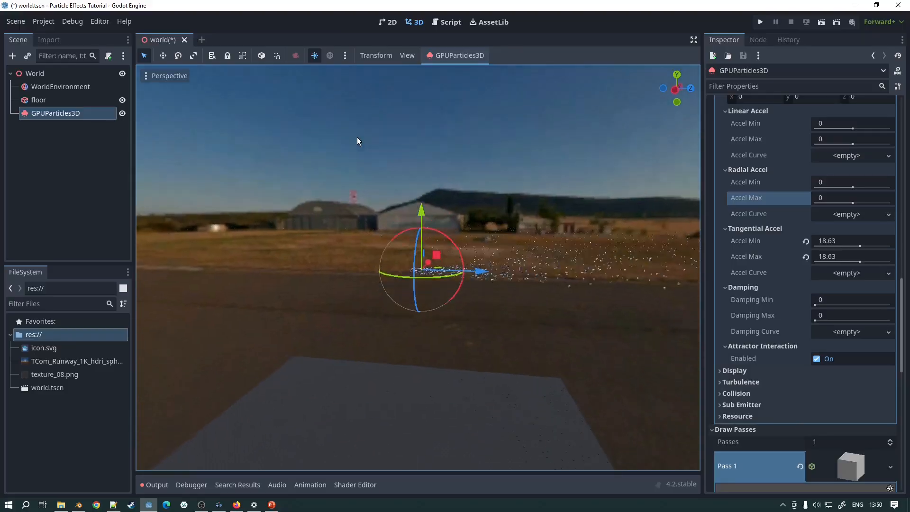
# Step: Reset the Tangential Accel minimum and maximum to 0 and examine the emission from different angles
pyautogui.moveTo(357, 141); pyautogui.dragTo(466, 241, button='middle')
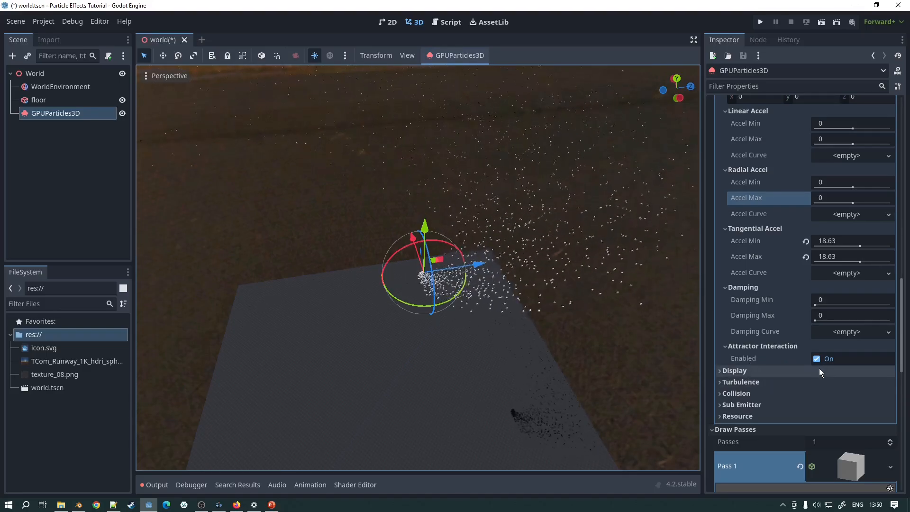
pyautogui.click(806, 242)
pyautogui.click(806, 257)
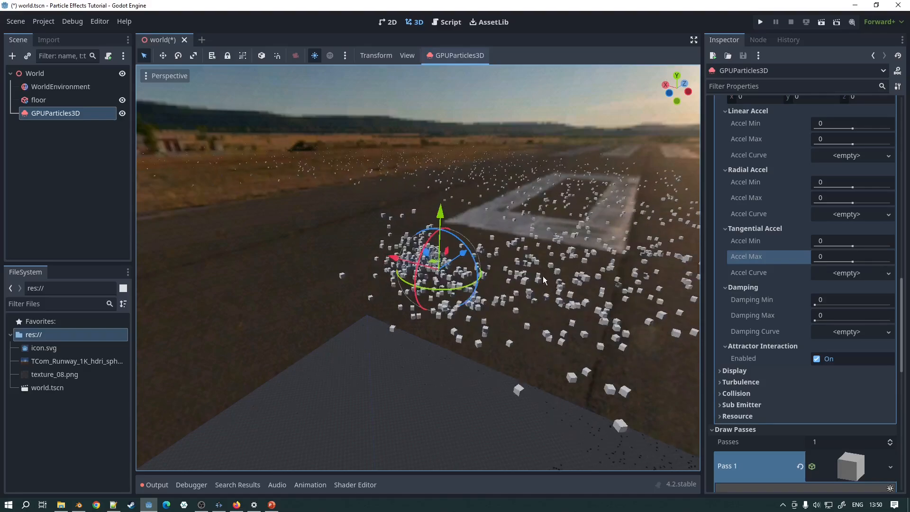
pyautogui.moveTo(575, 290); pyautogui.dragTo(639, 266, button='middle')
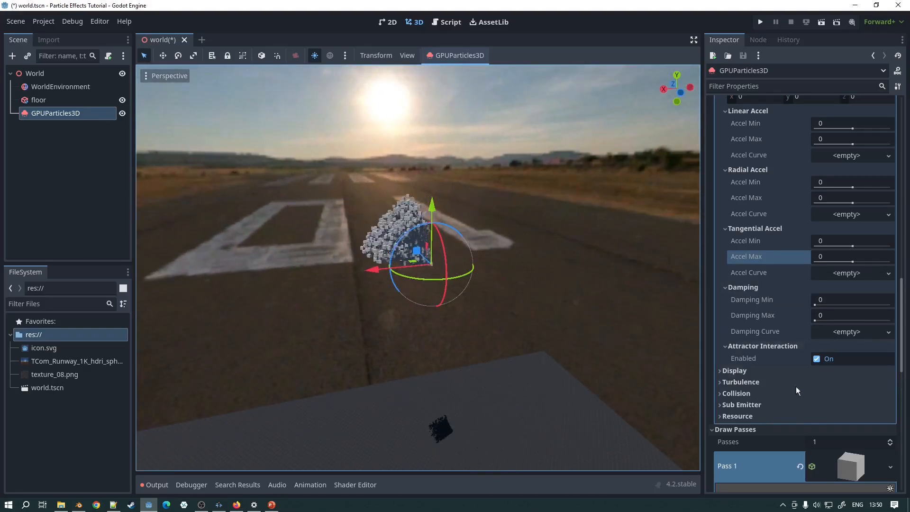
# Step: Expand the Scale settings under Display, set Scale Min to 0.1 and examine the particle sizes from several sides
pyautogui.click(739, 370)
pyautogui.scroll(-3, 852, 342)
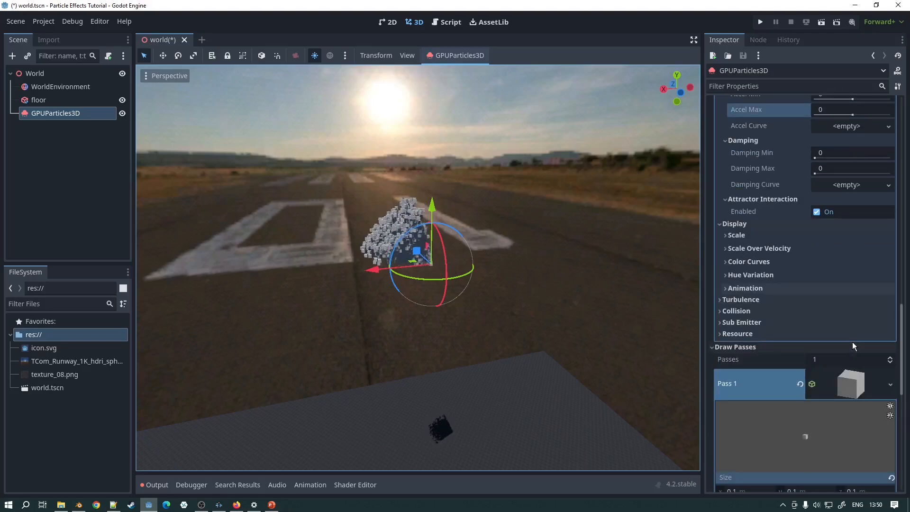
pyautogui.scroll(3, 528, 244)
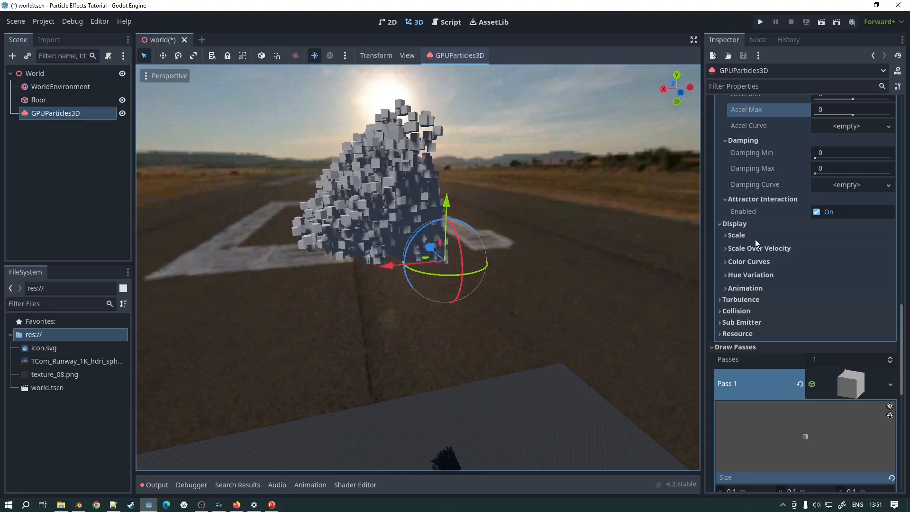
pyautogui.click(730, 235)
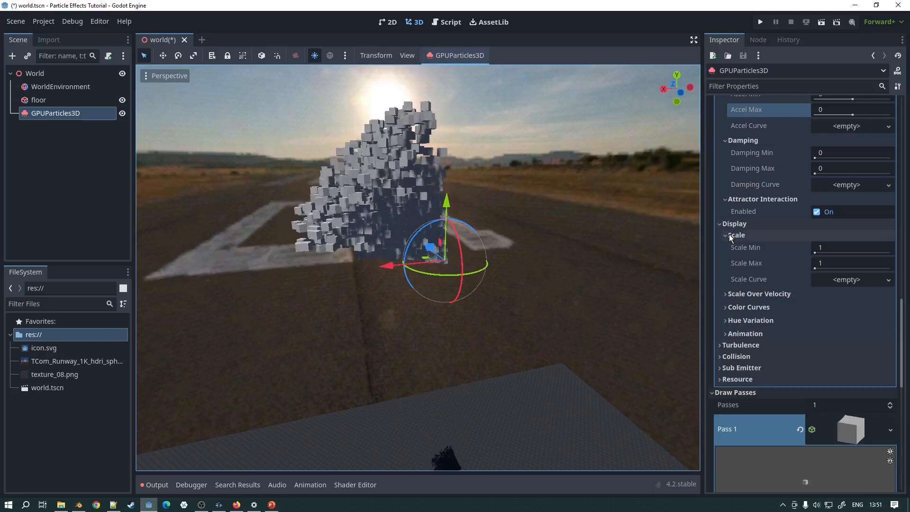
pyautogui.click(824, 246)
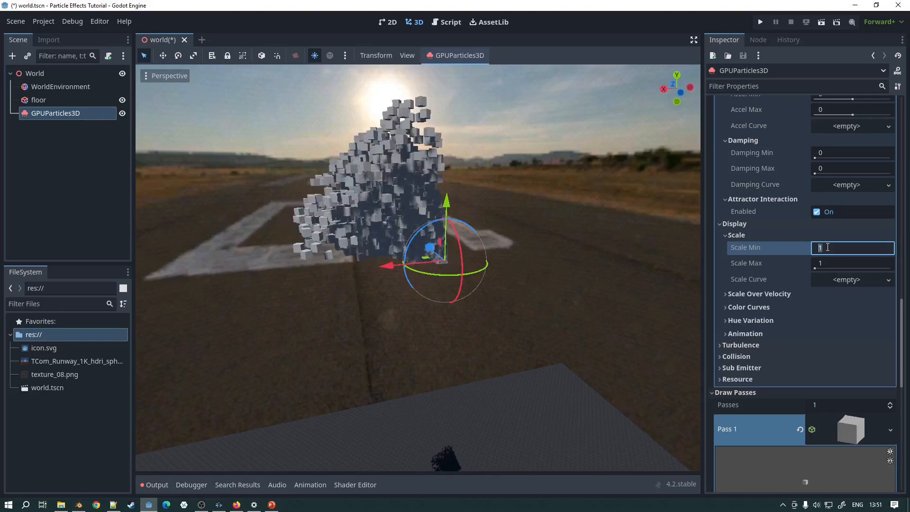
pyautogui.write('0.1')
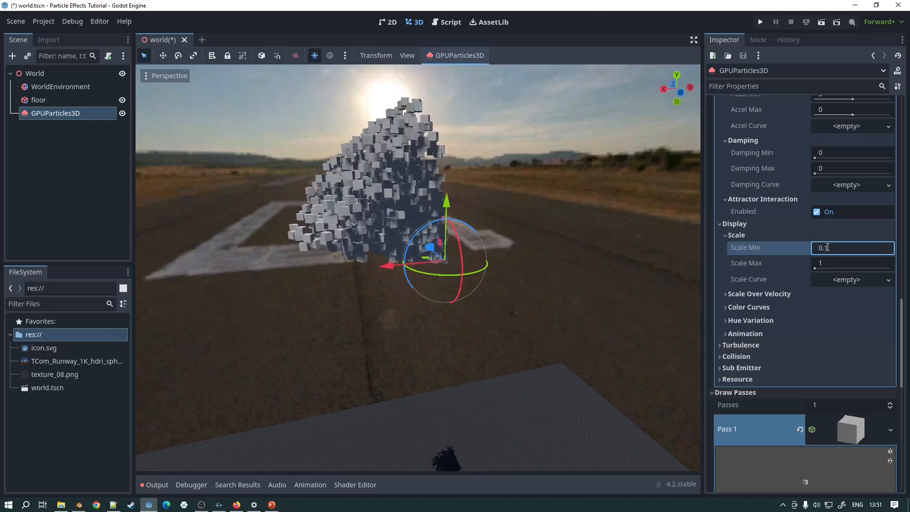
pyautogui.scroll(3, 420, 246)
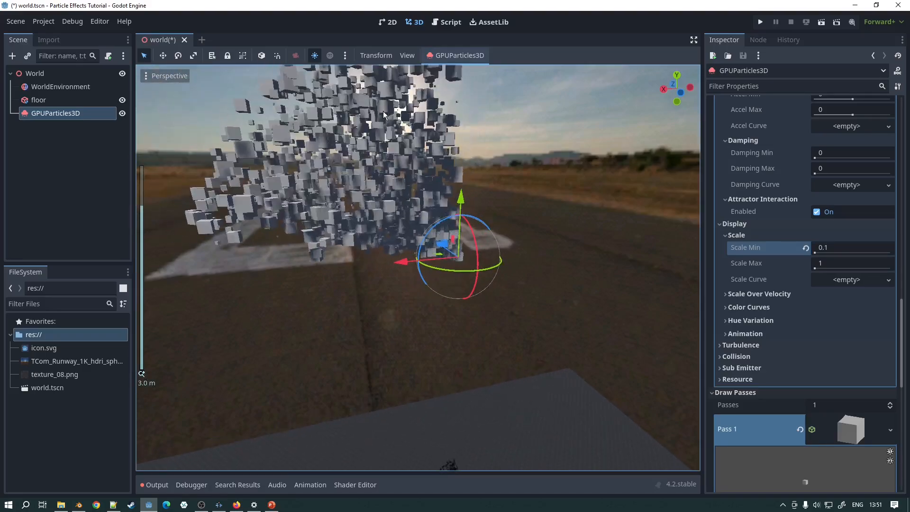
pyautogui.scroll(-4, 419, 127)
pyautogui.moveTo(392, 135); pyautogui.dragTo(662, 131, button='middle')
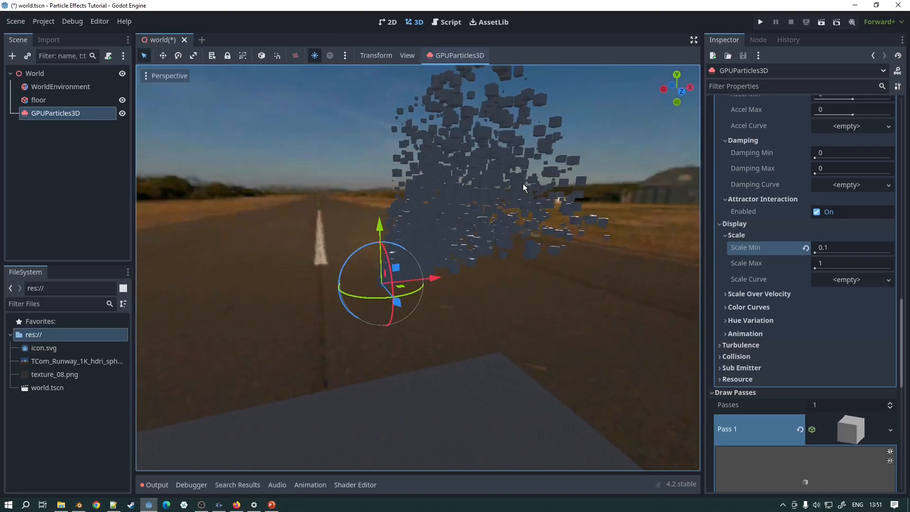
pyautogui.moveTo(523, 184); pyautogui.dragTo(353, 182, button='middle')
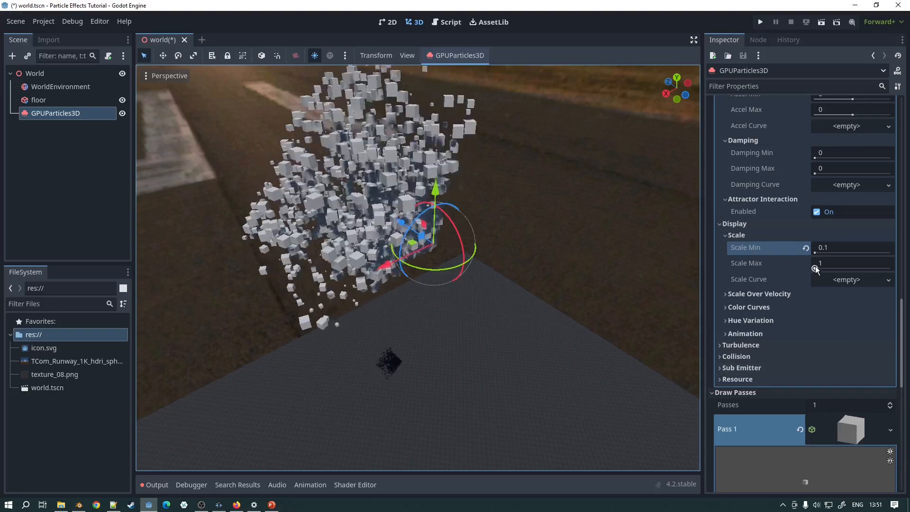
# Step: Reset Scale Min to 1 and give Scale Curve a new CurveTexture with its curve opened for editing
pyautogui.click(889, 280)
pyautogui.click(844, 297)
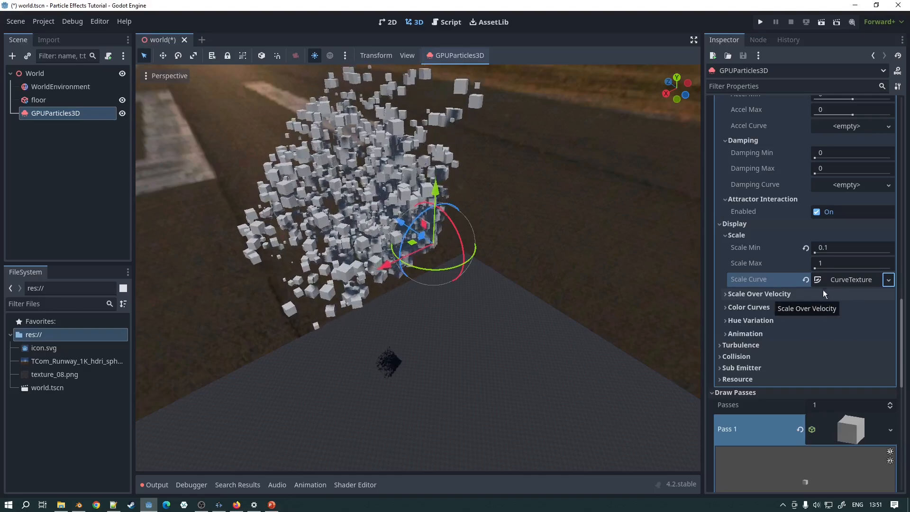
pyautogui.click(806, 247)
pyautogui.click(845, 280)
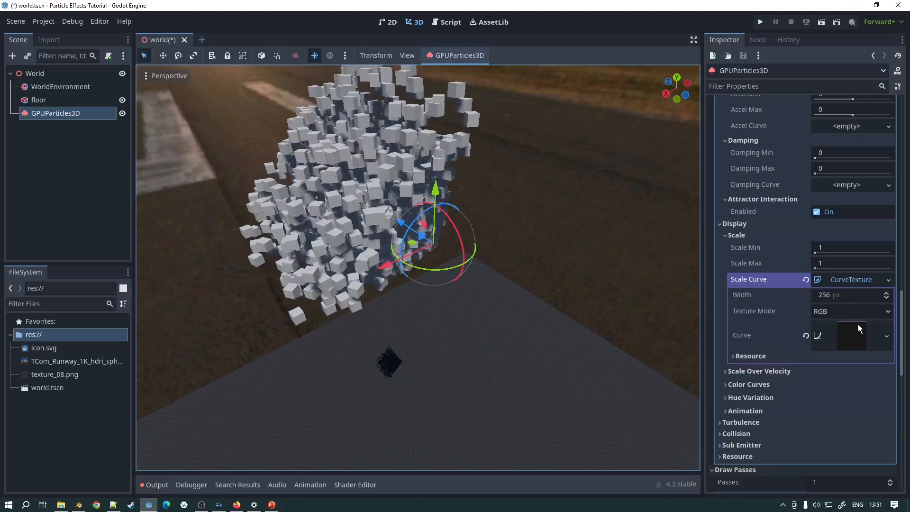
pyautogui.click(855, 340)
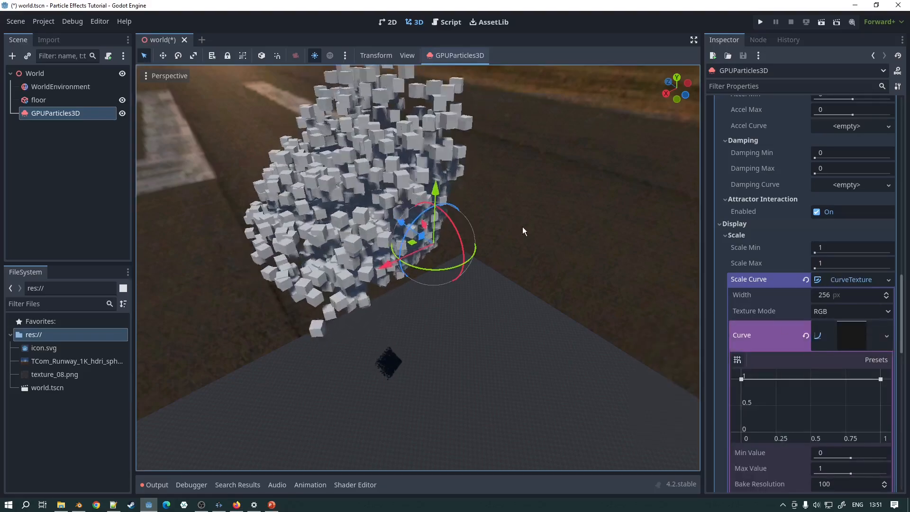
pyautogui.moveTo(522, 227); pyautogui.dragTo(473, 198, button='middle')
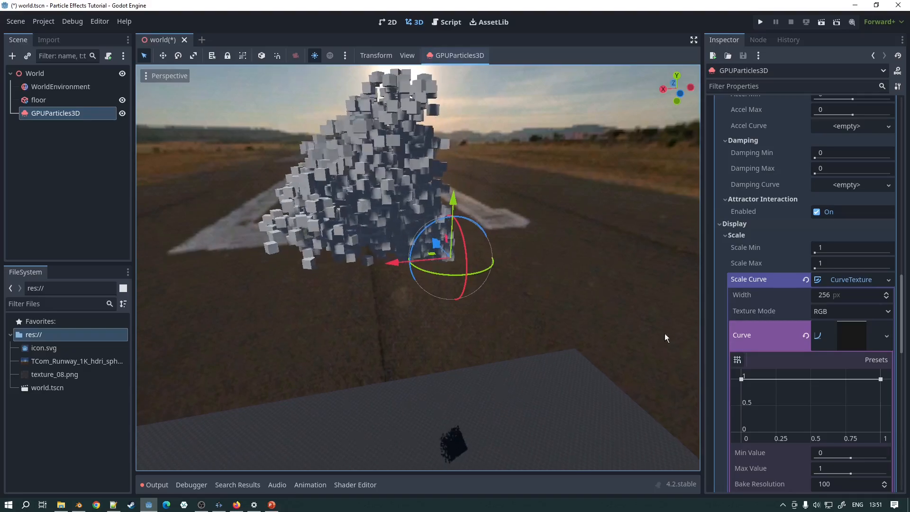
# Step: Lower the scale curve's start point to (0.00, 0.00) and examine how the particles grow
pyautogui.moveTo(741, 379); pyautogui.dragTo(730, 483)
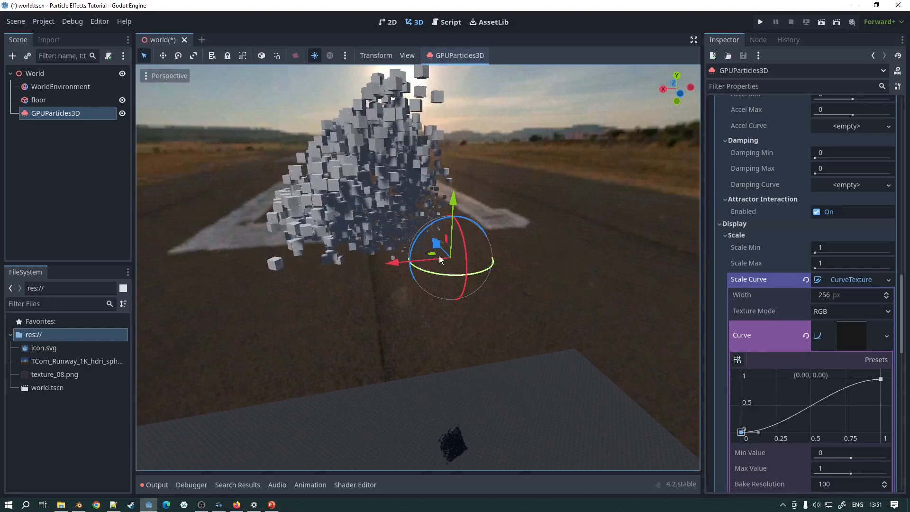
pyautogui.scroll(5, 409, 211)
pyautogui.scroll(-5, 407, 178)
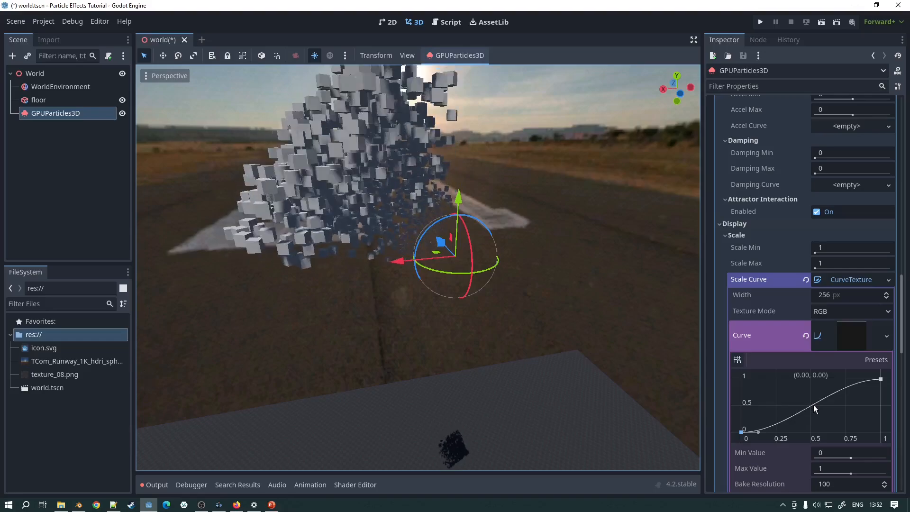
# Step: Add a scale curve point at (0.19, 1.00), lower the end point to (1.00, 0.00) and examine the particles
pyautogui.moveTo(814, 405); pyautogui.dragTo(769, 368)
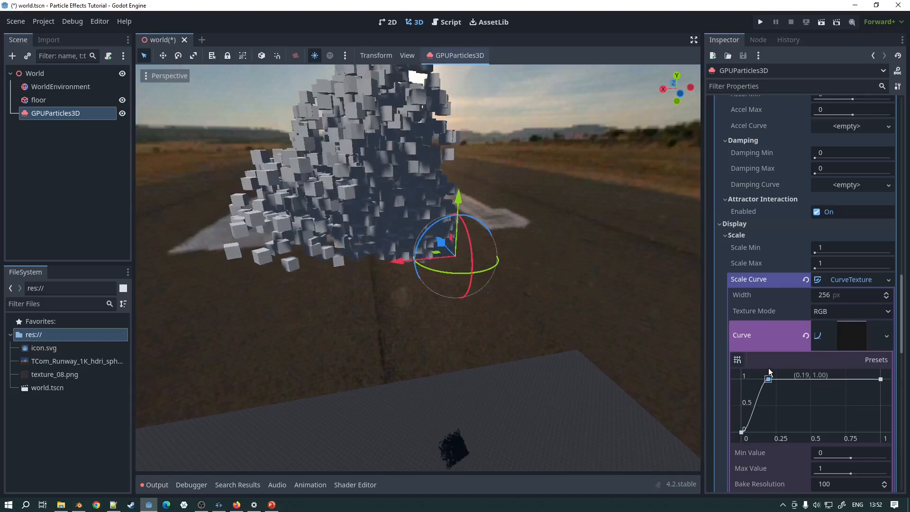
pyautogui.moveTo(880, 379); pyautogui.dragTo(878, 450)
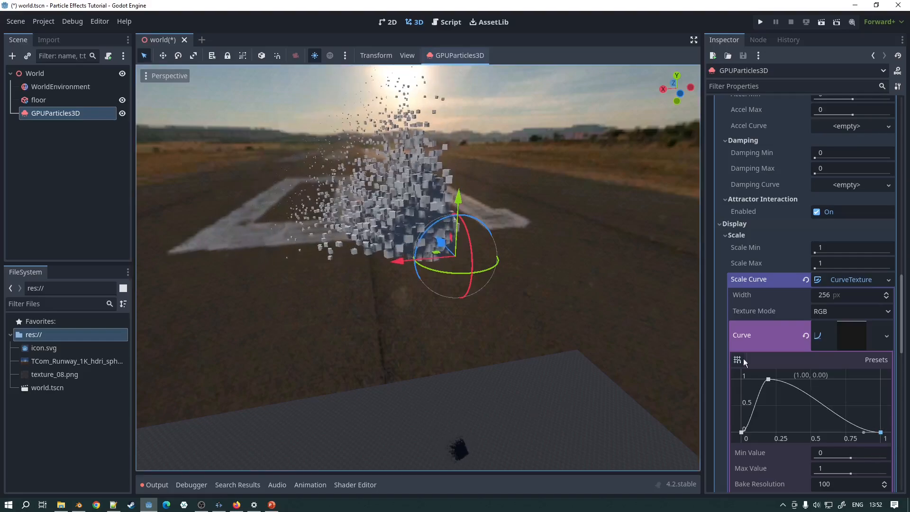
pyautogui.scroll(-4, 354, 197)
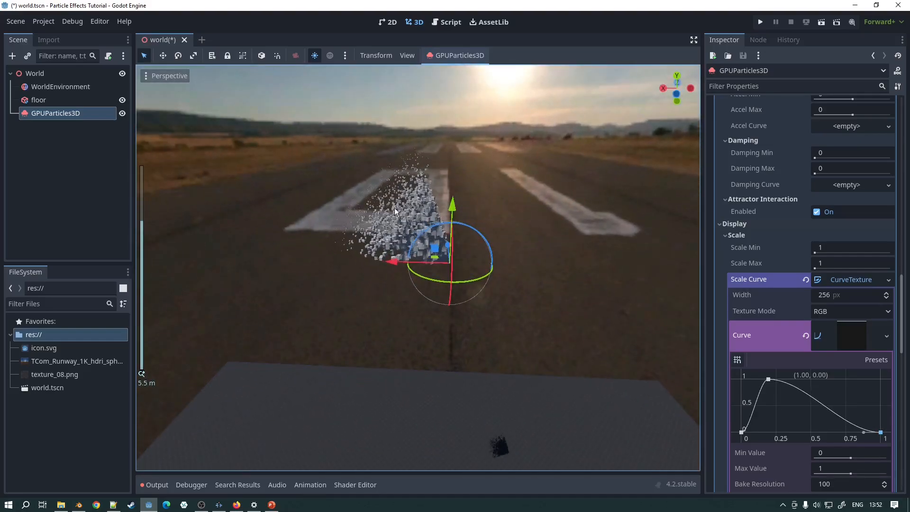
pyautogui.scroll(3, 395, 208)
pyautogui.scroll(2, 446, 280)
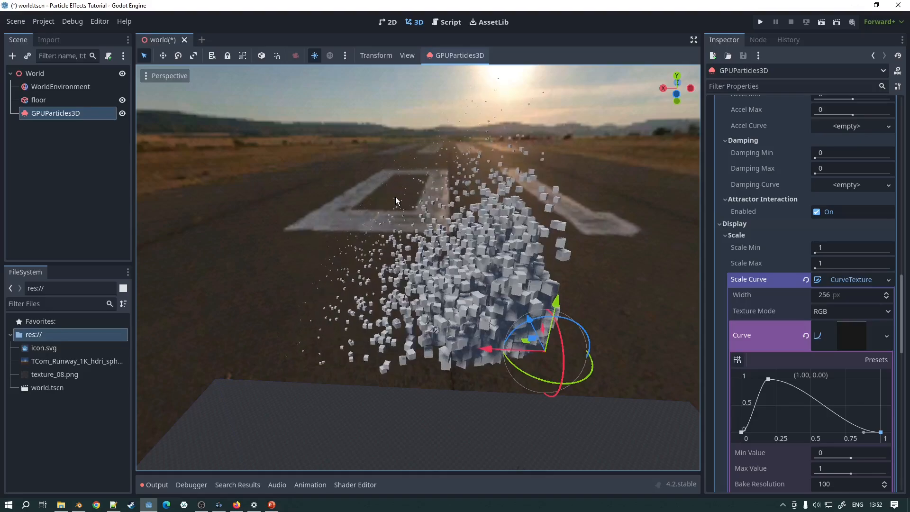
pyautogui.scroll(-2, 399, 260)
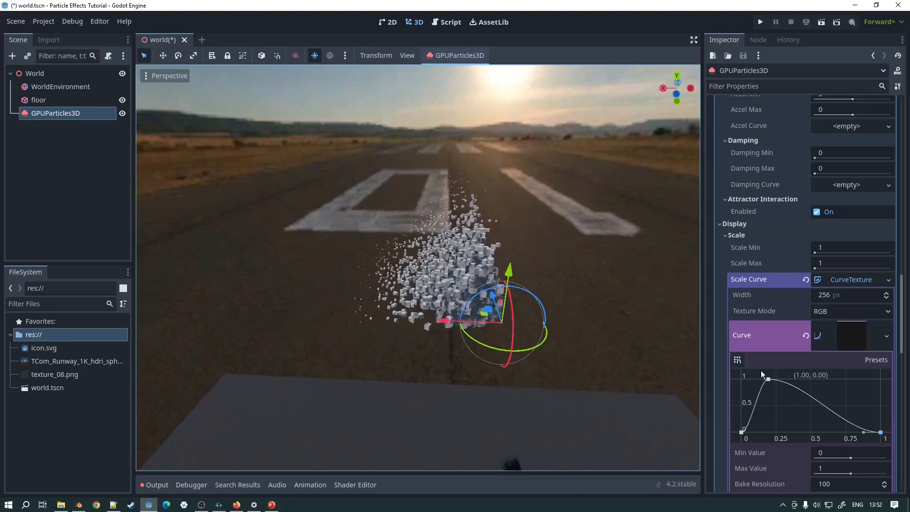
# Step: Add a point at (0.80, 0.86) on the scale curve's falling side and examine the emission up close
pyautogui.moveTo(827, 405); pyautogui.dragTo(847, 379)
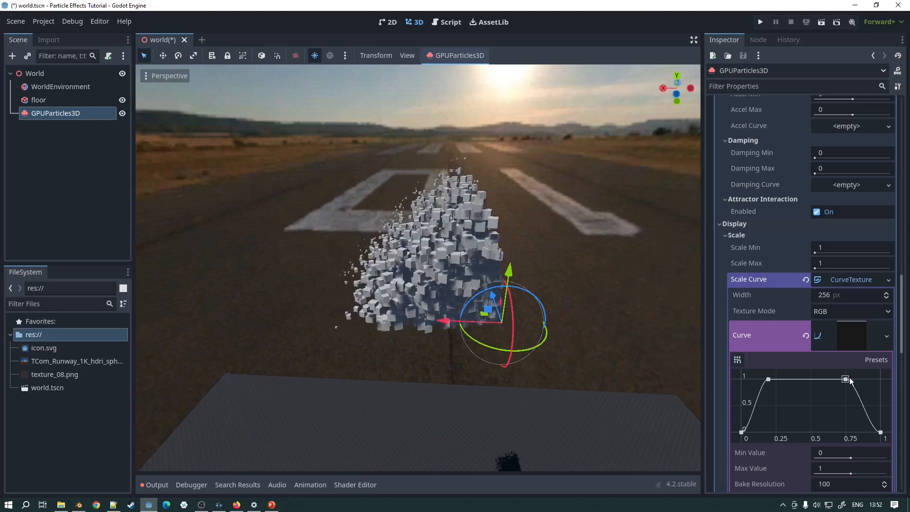
pyautogui.rightClick(846, 379)
pyautogui.moveTo(840, 414); pyautogui.dragTo(853, 387)
pyautogui.scroll(8, 499, 260)
pyautogui.scroll(-8, 499, 263)
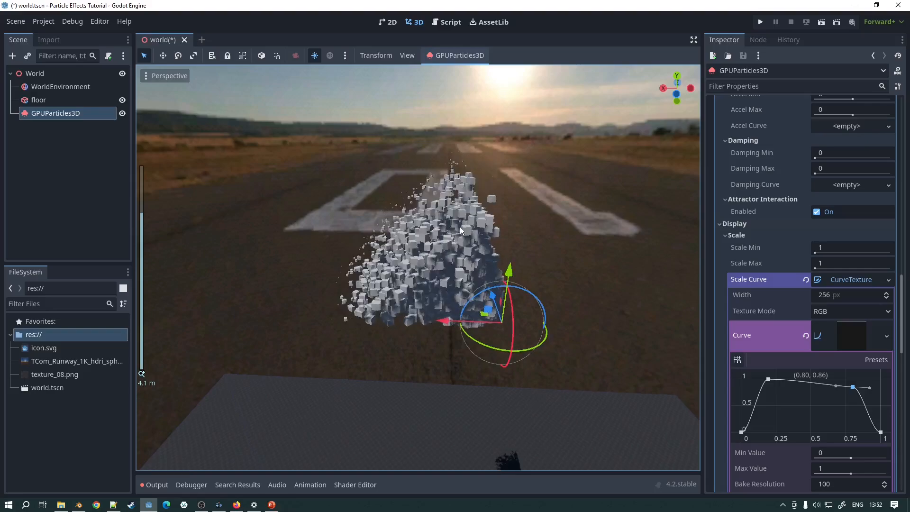
pyautogui.moveTo(460, 227); pyautogui.dragTo(457, 201, button='middle')
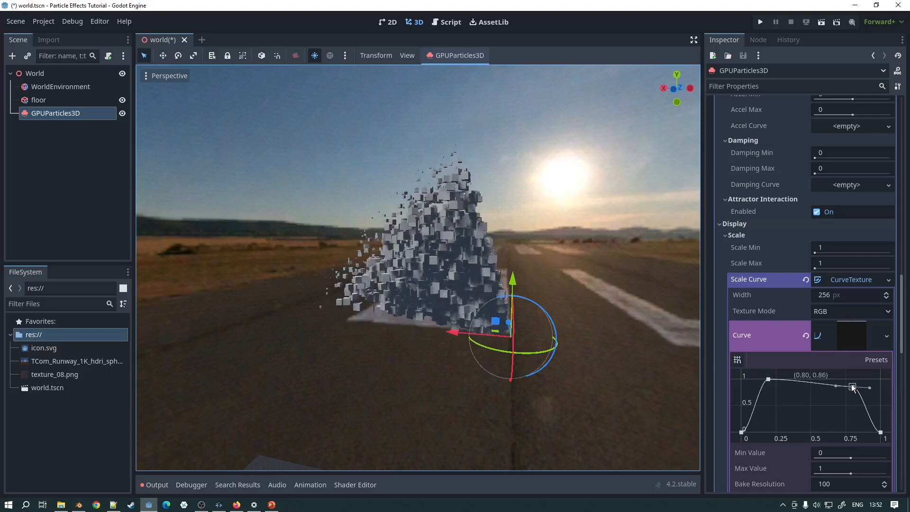
# Step: Move the scale curve's falling-side point to (0.67, 1.00) and examine the particles from farther away
pyautogui.moveTo(852, 385); pyautogui.dragTo(835, 380)
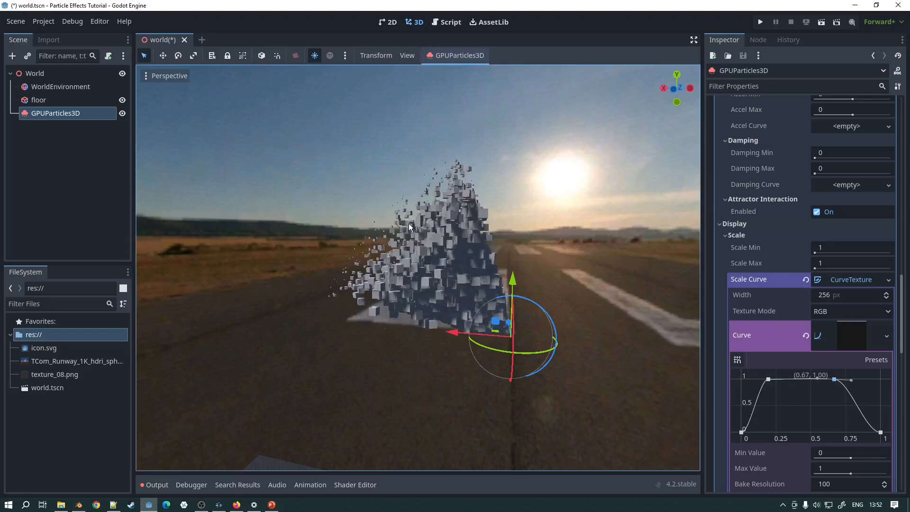
pyautogui.scroll(-3, 503, 275)
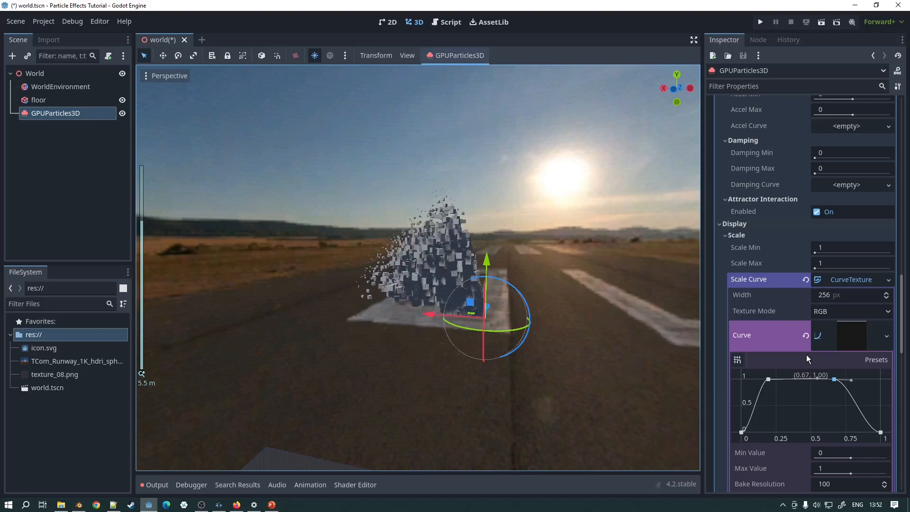
pyautogui.scroll(-3, 806, 355)
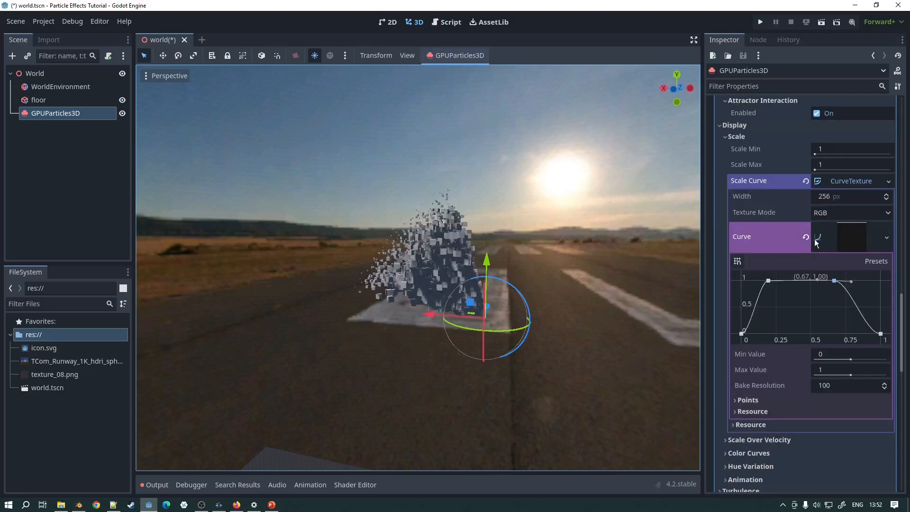
pyautogui.click(887, 239)
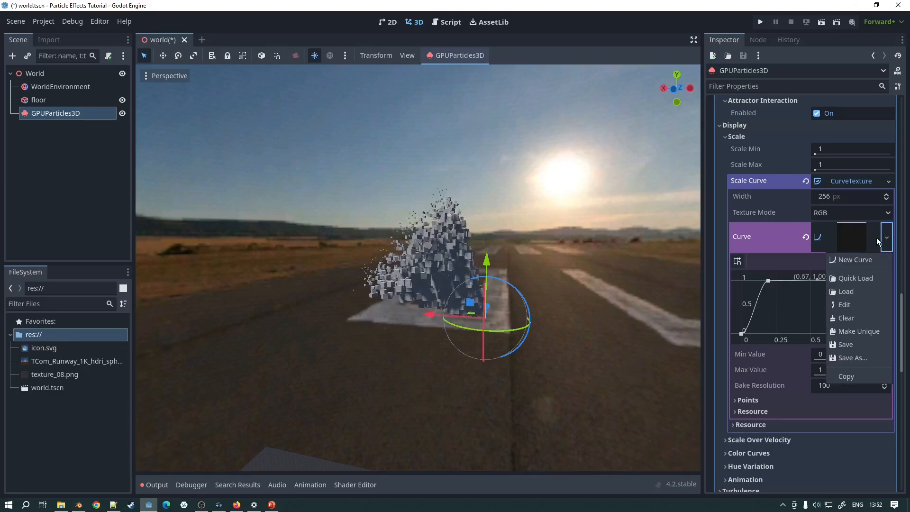
pyautogui.click(769, 243)
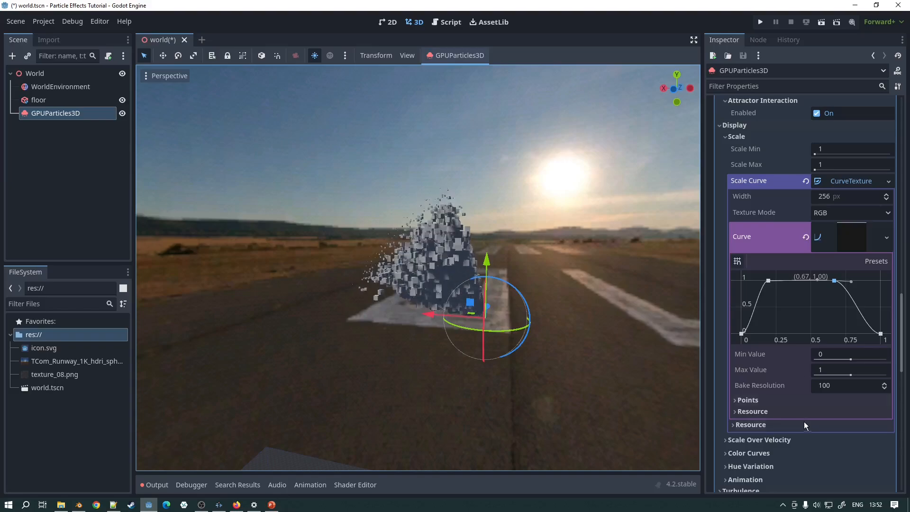
# Step: Expand the Scale Over Velocity and Color Curves settings under Display to review their options
pyautogui.scroll(-2, 804, 422)
pyautogui.click(767, 391)
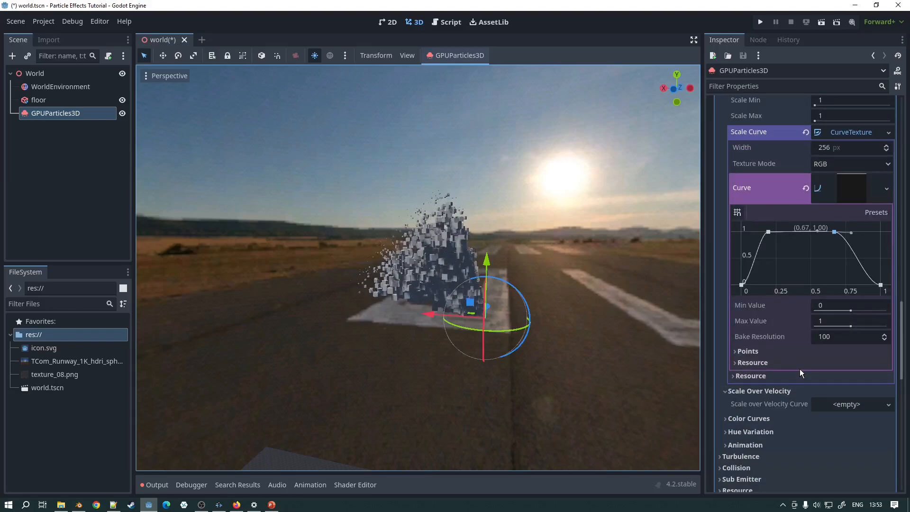
pyautogui.scroll(-4, 801, 369)
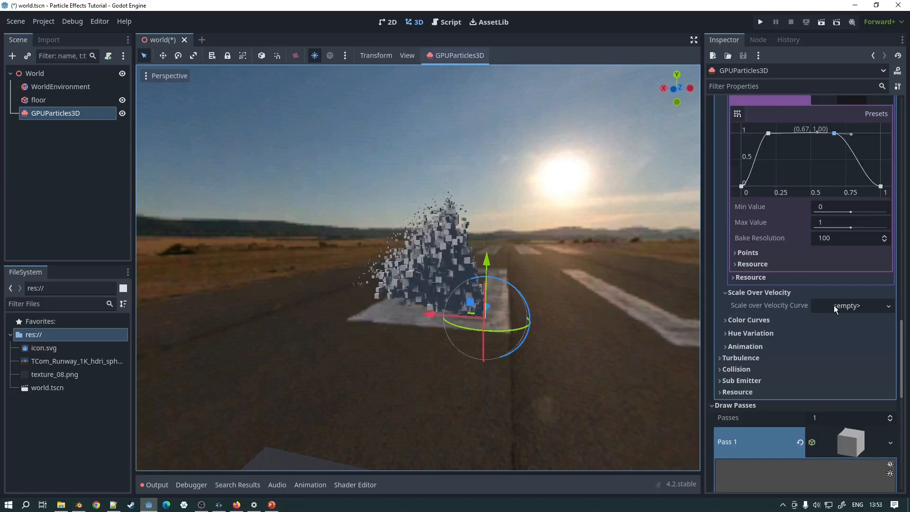
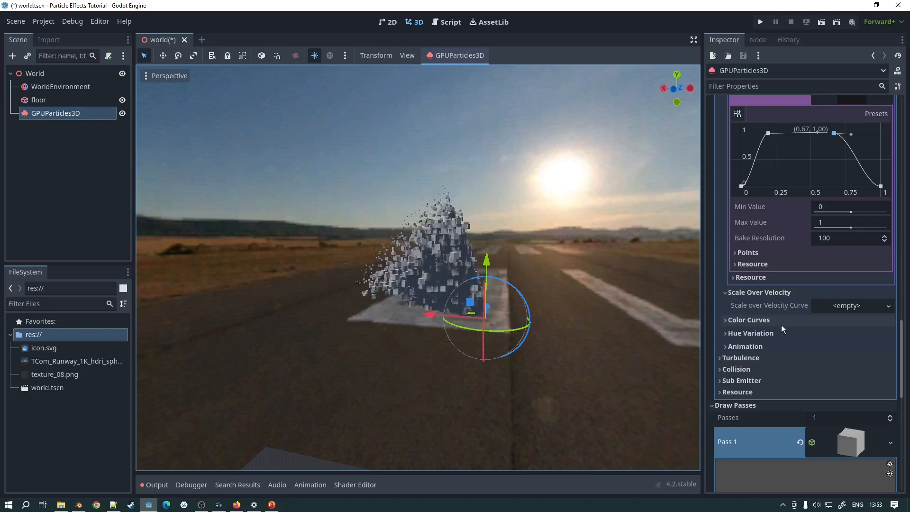
pyautogui.click(737, 320)
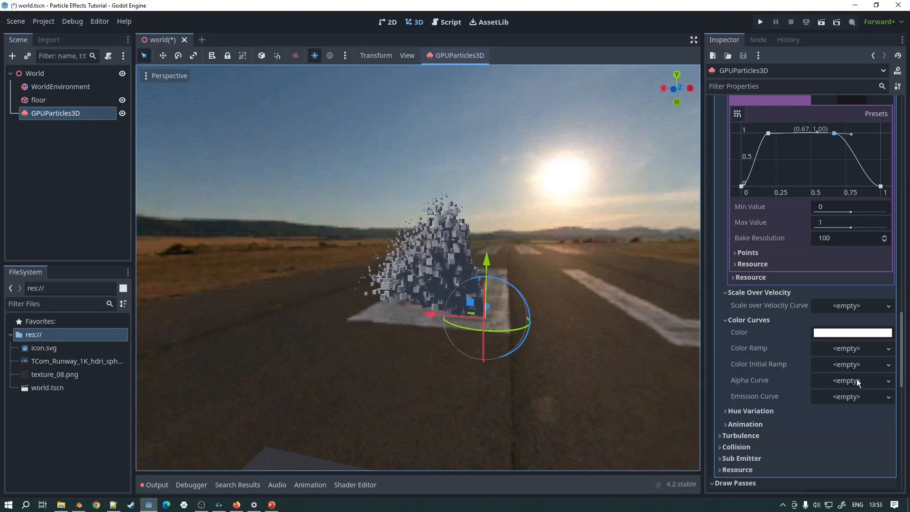
# Step: Assign a new CurveTexture to Alpha Curve and look over the Pass 1 mesh settings under Draw Passes
pyautogui.click(889, 381)
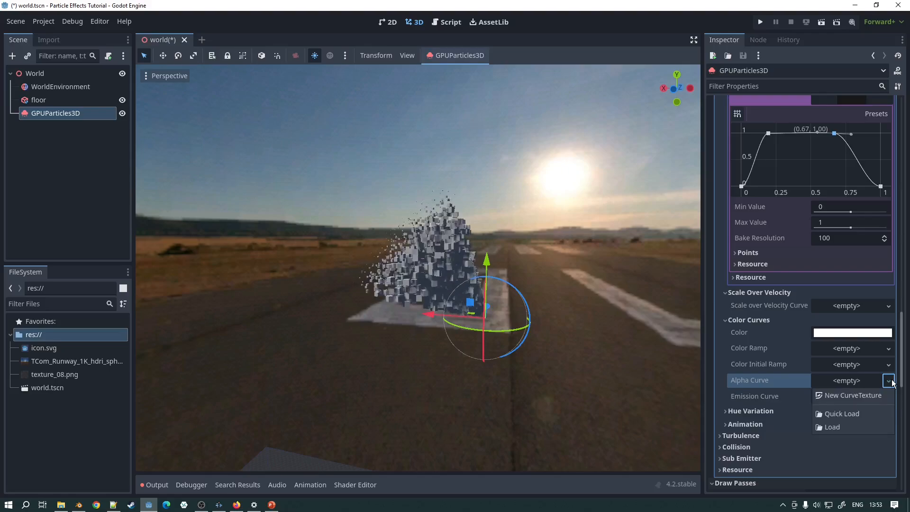
pyautogui.scroll(3, 492, 238)
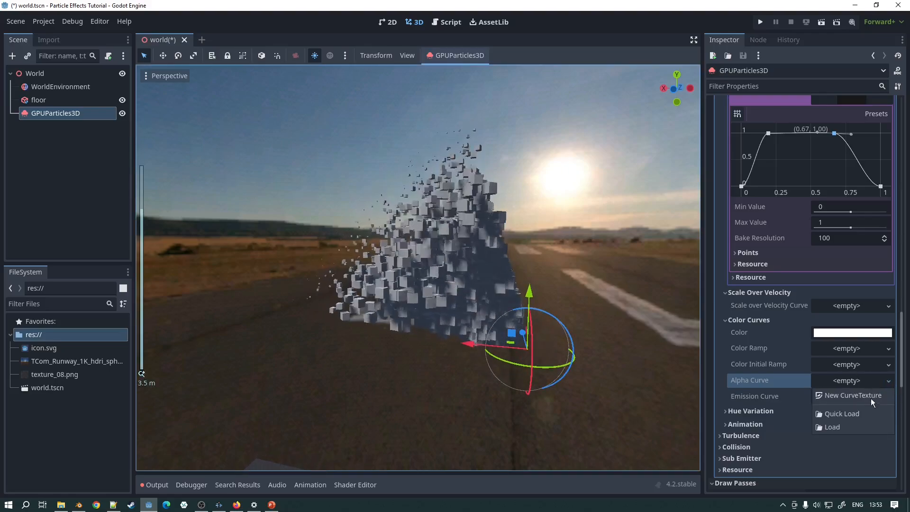
pyautogui.click(840, 396)
pyautogui.scroll(-5, 840, 396)
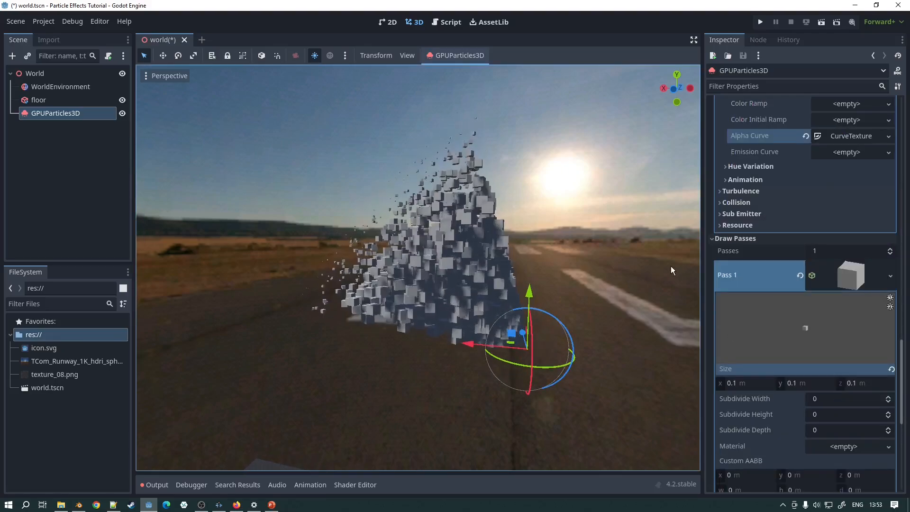
pyautogui.scroll(-3, 751, 306)
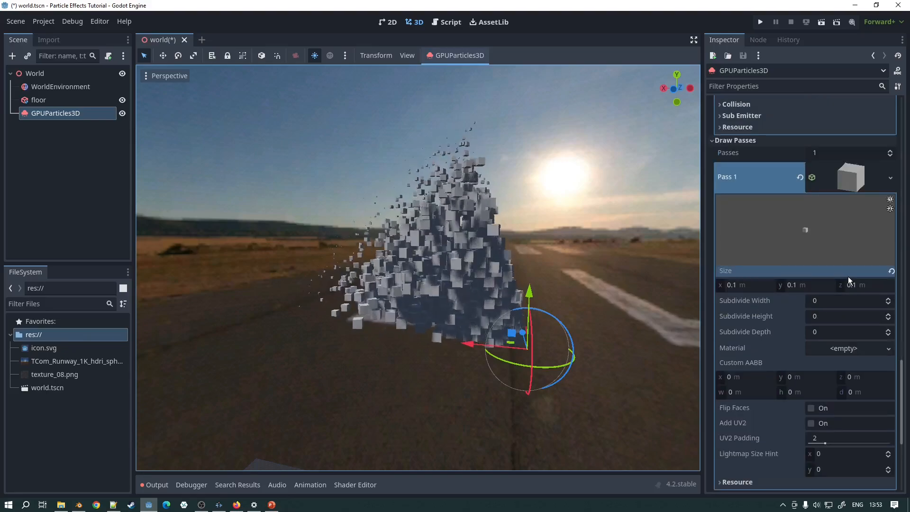
pyautogui.scroll(3, 891, 192)
pyautogui.scroll(2, 891, 192)
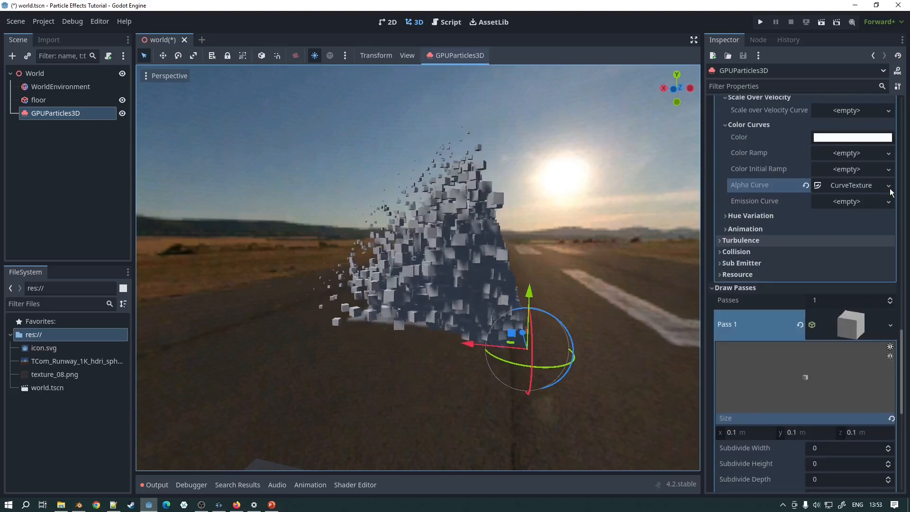
# Step: Create a curve in the Alpha Curve texture, falling from 1 at the start to (1.00, 0.00)
pyautogui.click(860, 185)
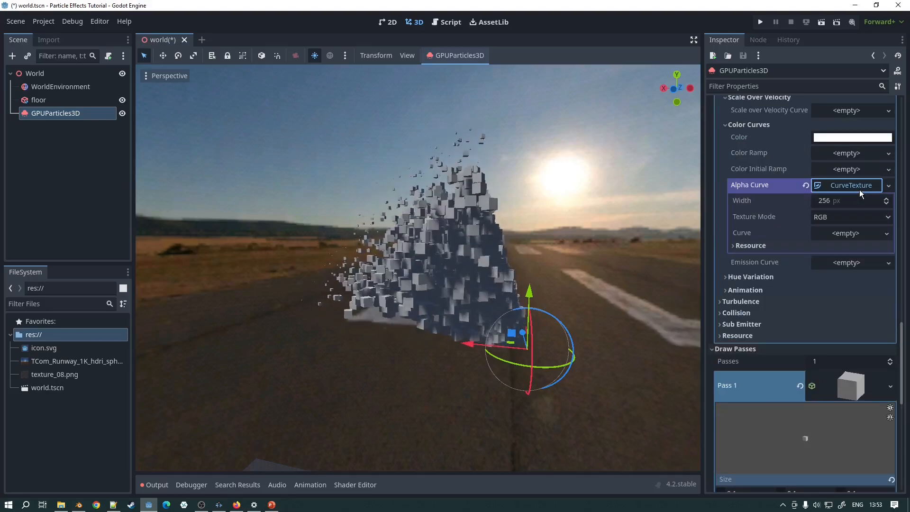
pyautogui.click(851, 233)
pyautogui.click(858, 248)
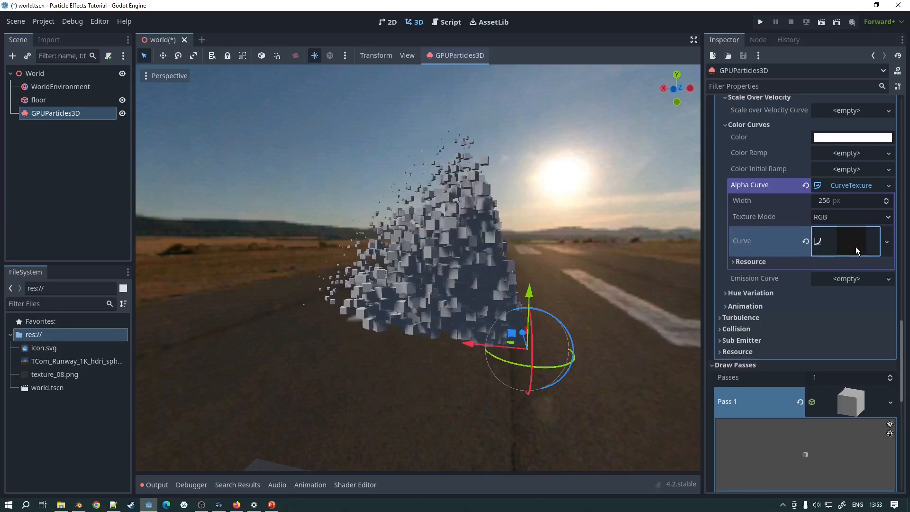
pyautogui.click(858, 244)
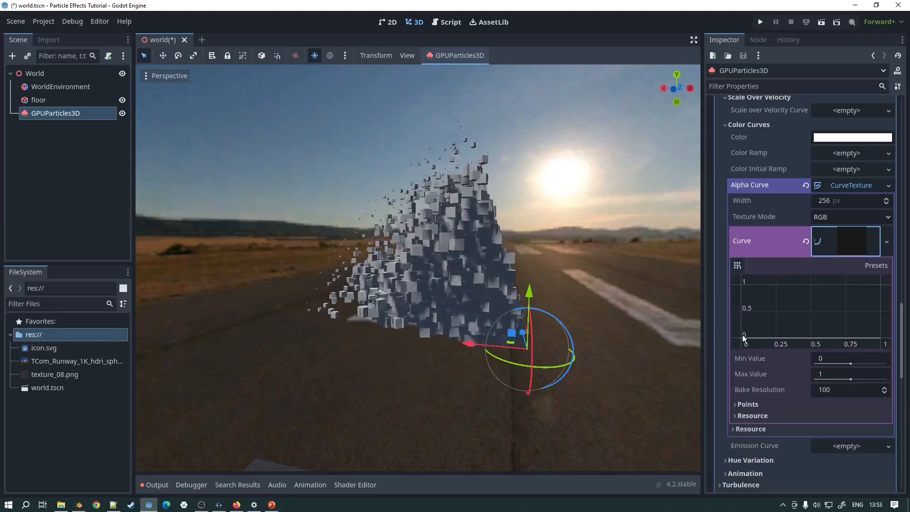
pyautogui.moveTo(744, 338); pyautogui.dragTo(742, 285)
pyautogui.click(859, 284)
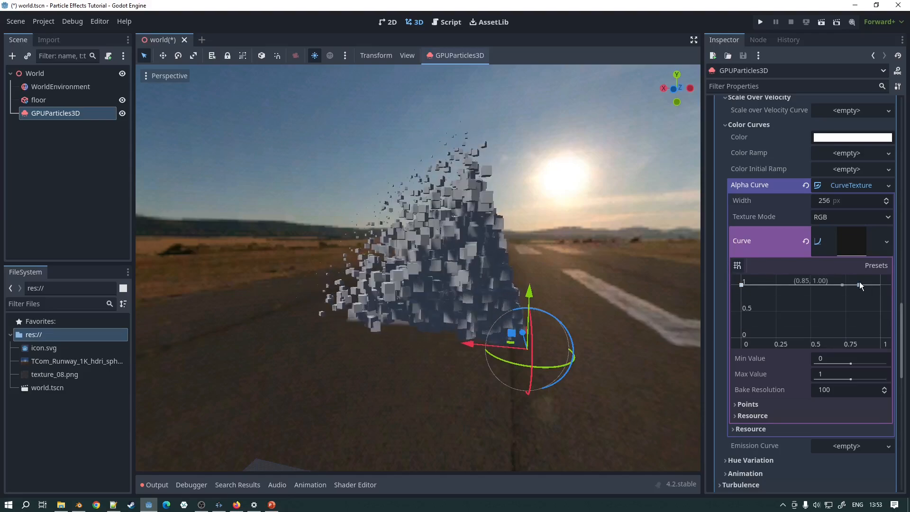
pyautogui.moveTo(860, 284); pyautogui.dragTo(881, 337)
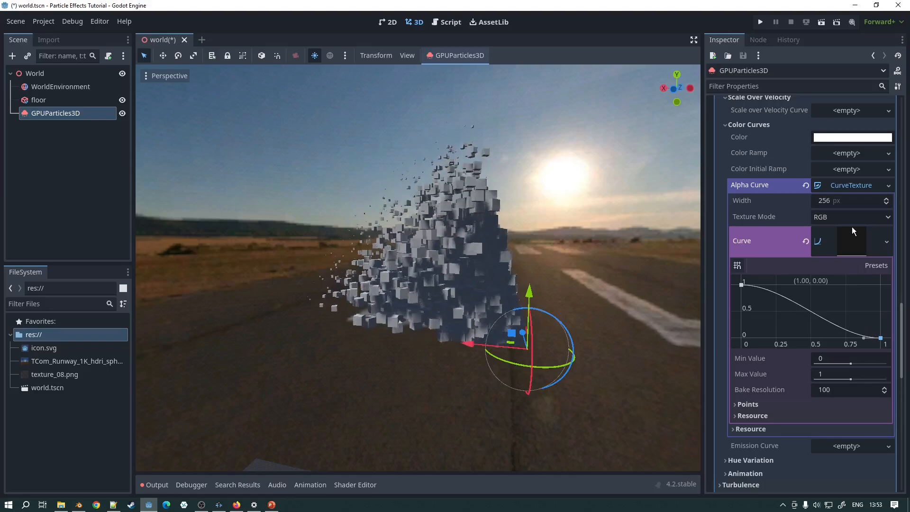
# Step: Reset Scale Curve to empty so that only the Alpha Curve is applied to the particles
pyautogui.scroll(3, 853, 227)
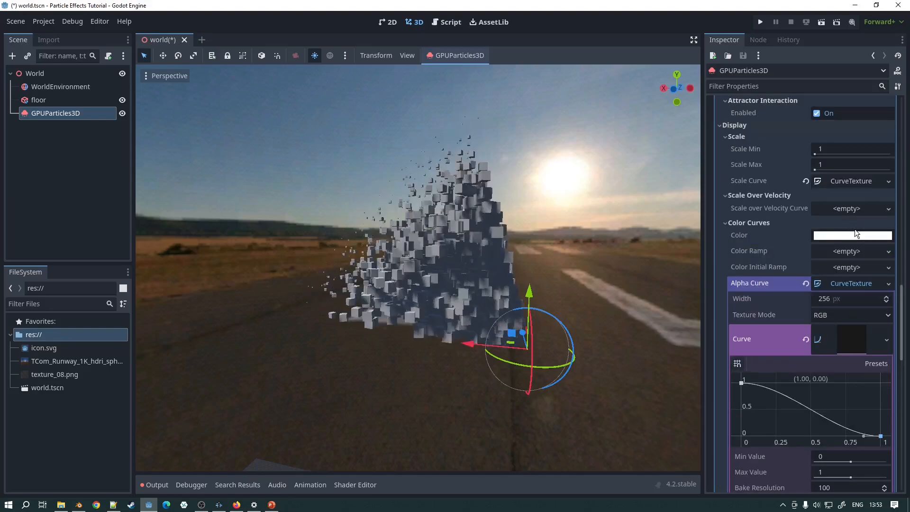
pyautogui.click(806, 182)
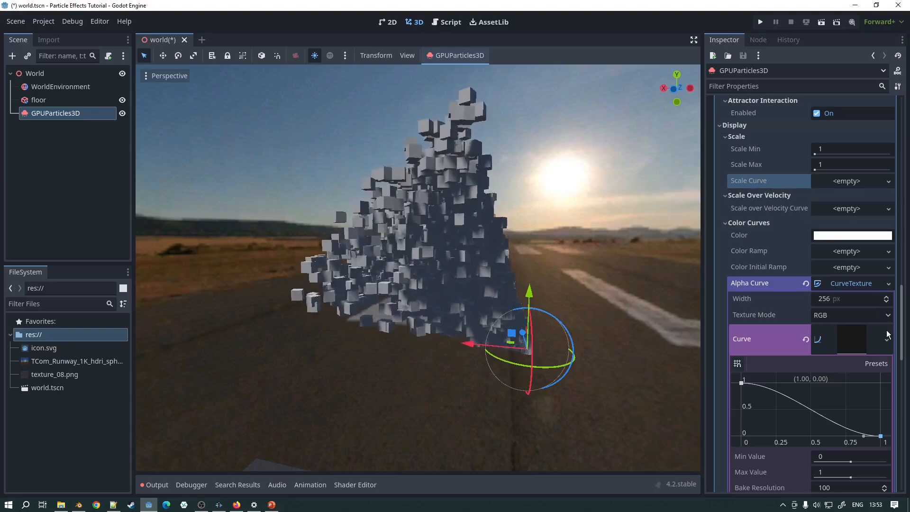
pyautogui.scroll(-3, 868, 349)
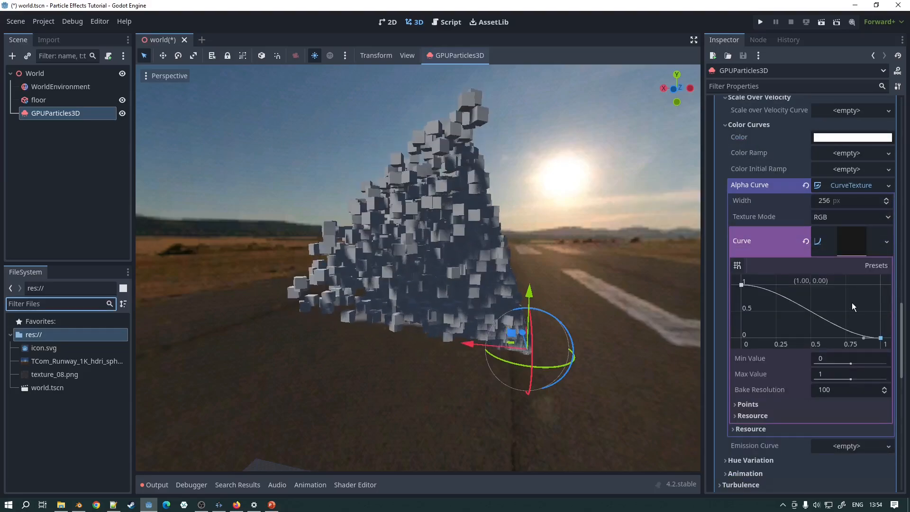
# Step: Give the Pass 1 box mesh a new material and open its properties for editing
pyautogui.scroll(-9, 852, 303)
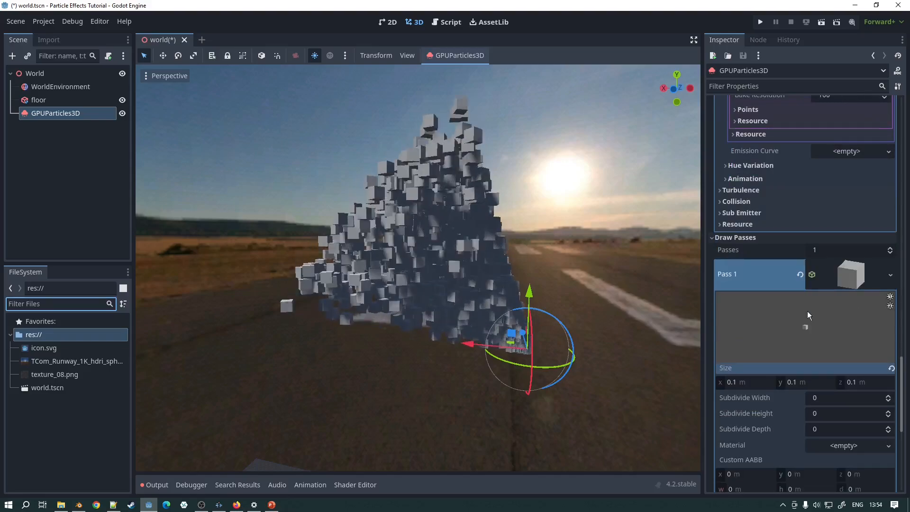
pyautogui.scroll(-1, 836, 298)
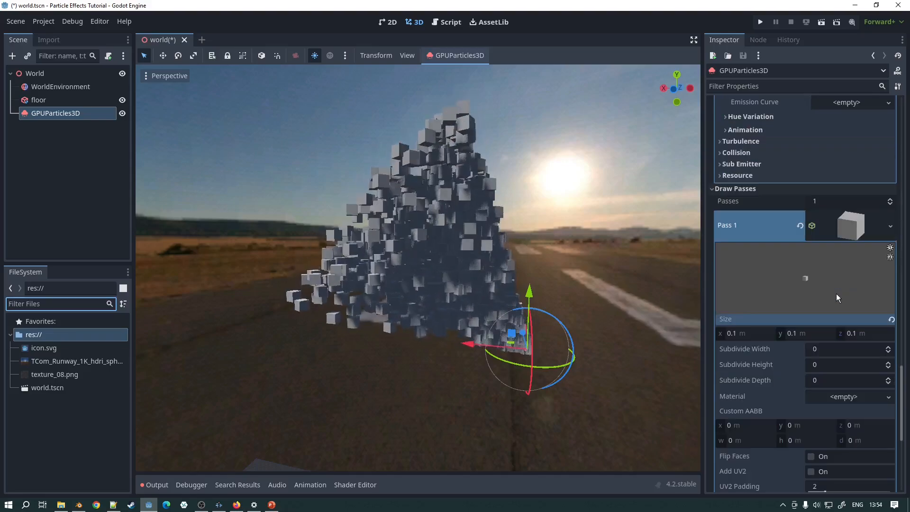
pyautogui.click(888, 399)
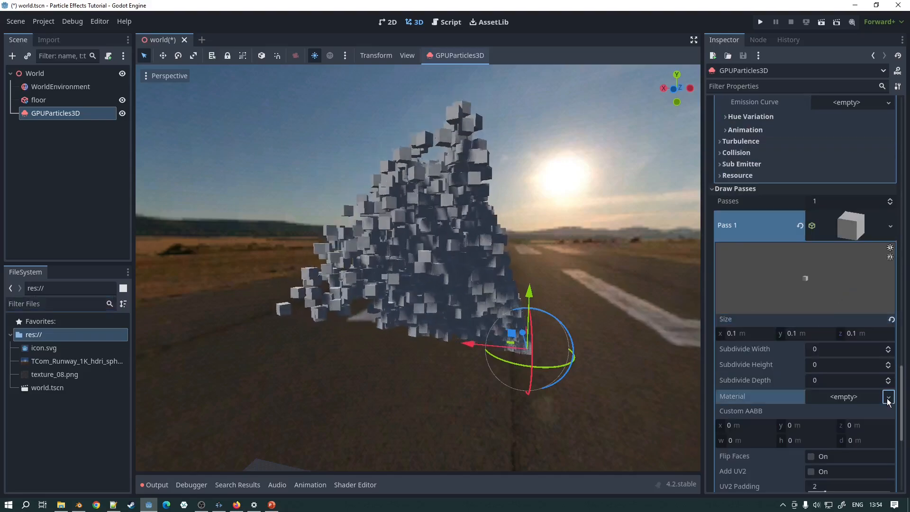
pyautogui.click(855, 411)
pyautogui.scroll(-3, 864, 402)
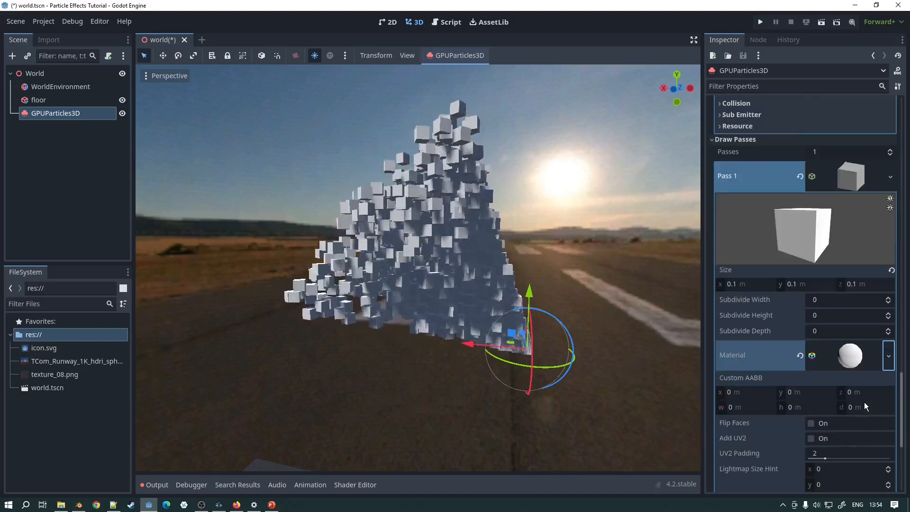
pyautogui.click(851, 311)
pyautogui.scroll(-2, 843, 348)
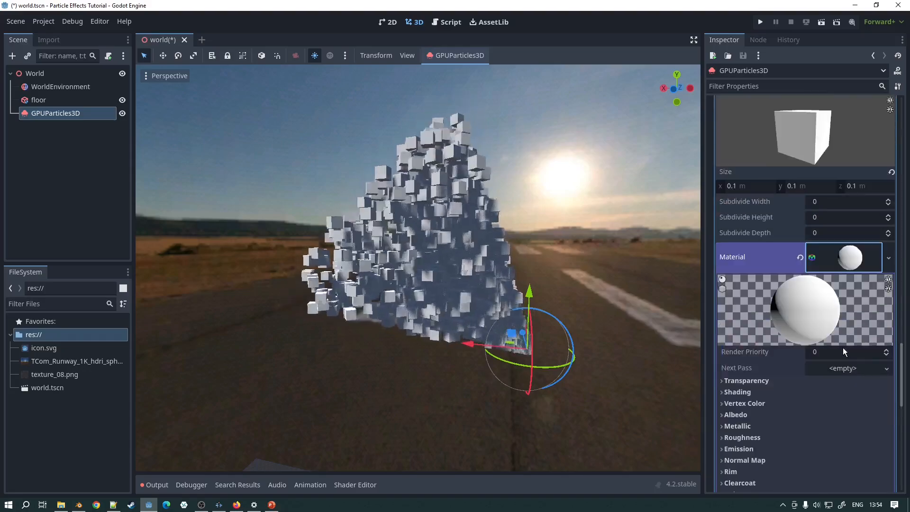
# Step: Set the transparency mode of the Pass 1 mesh's material to Alpha
pyautogui.click(774, 334)
pyautogui.click(821, 345)
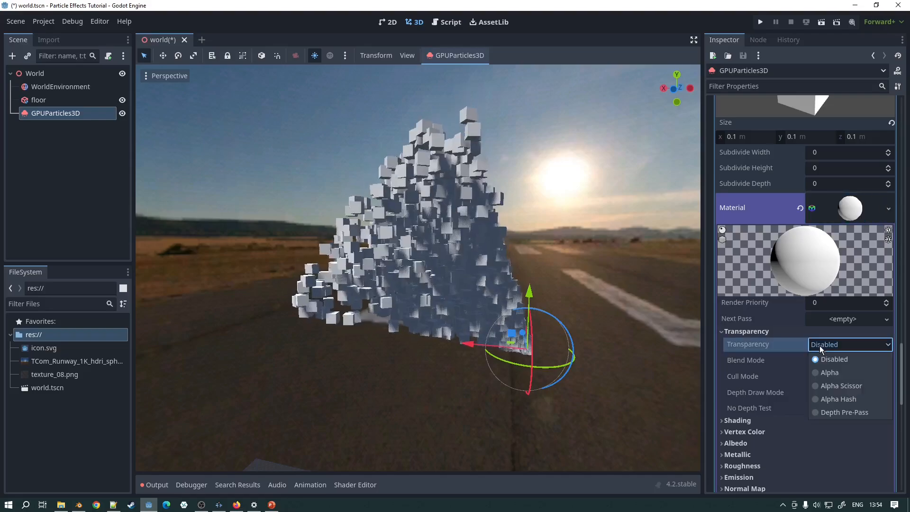
pyautogui.click(826, 372)
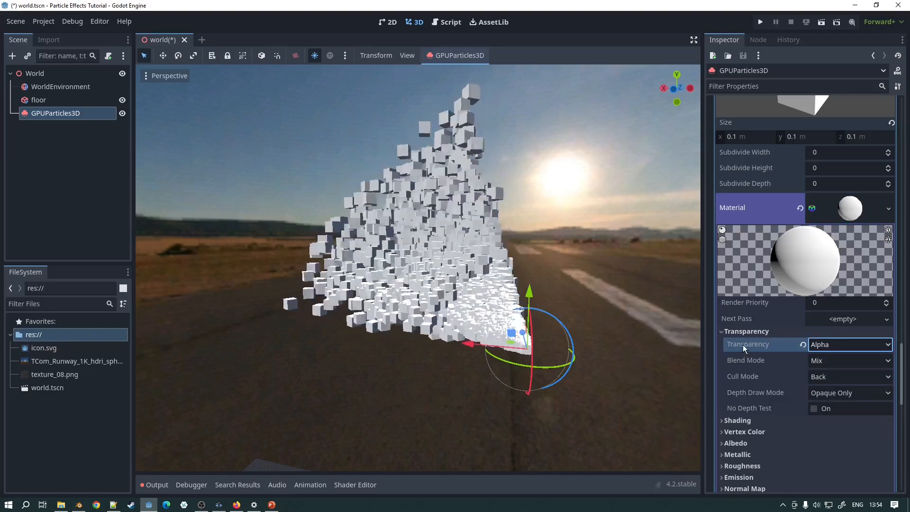
# Step: Examine the material's Albedo options and review the Color Curves settings alongside the Pass 1 material's sections
pyautogui.scroll(-2, 791, 354)
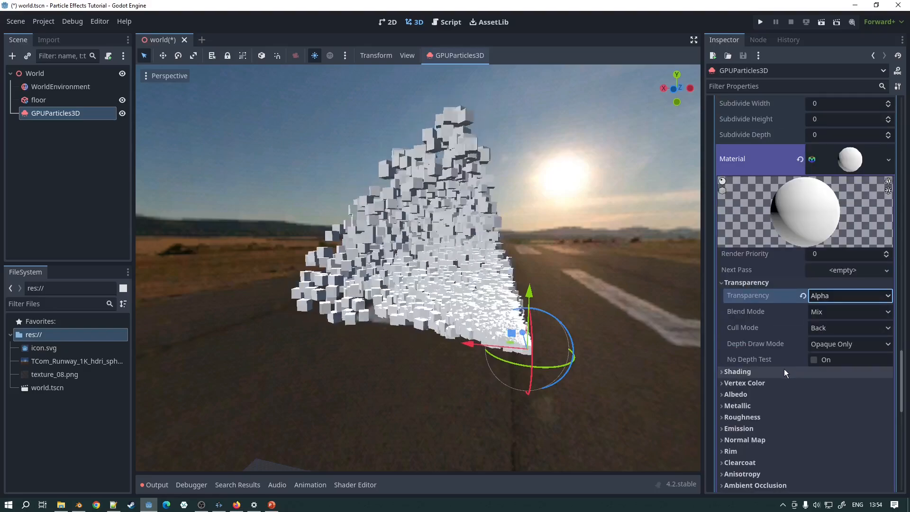
pyautogui.click(748, 396)
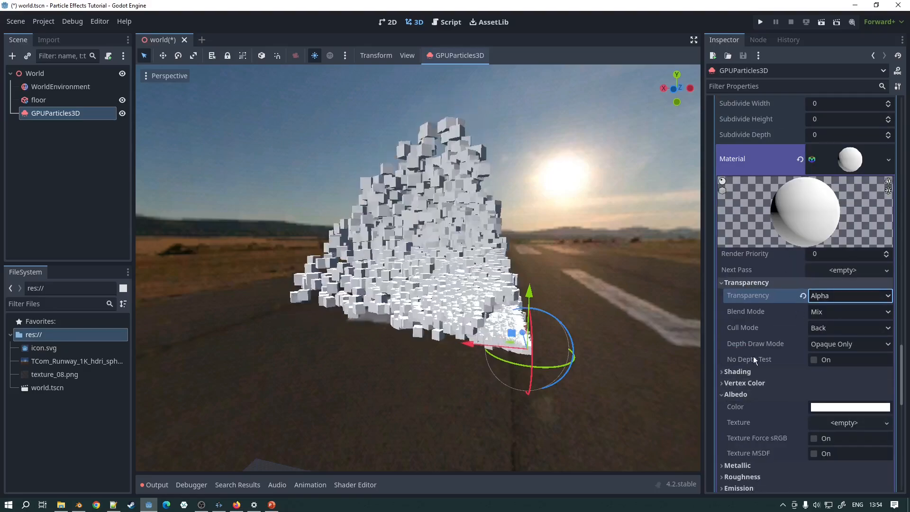
pyautogui.click(730, 394)
pyautogui.scroll(6, 827, 299)
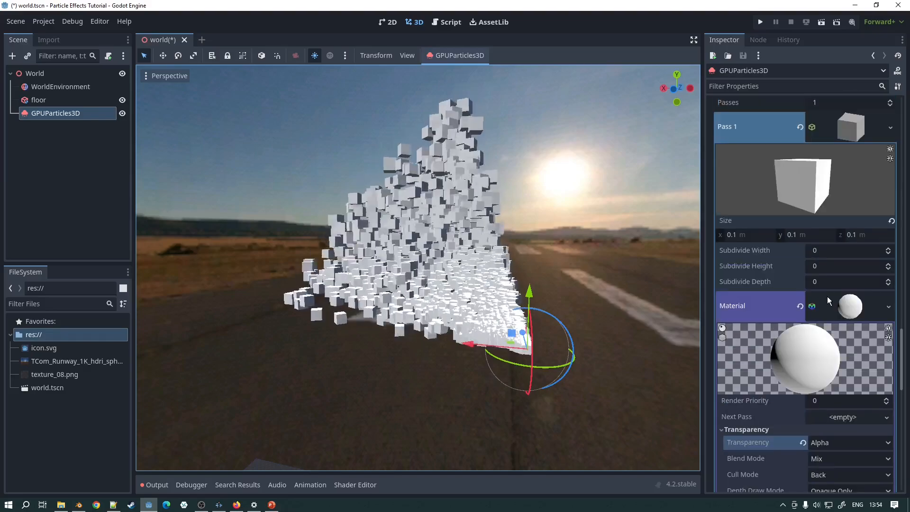
pyautogui.scroll(5, 829, 291)
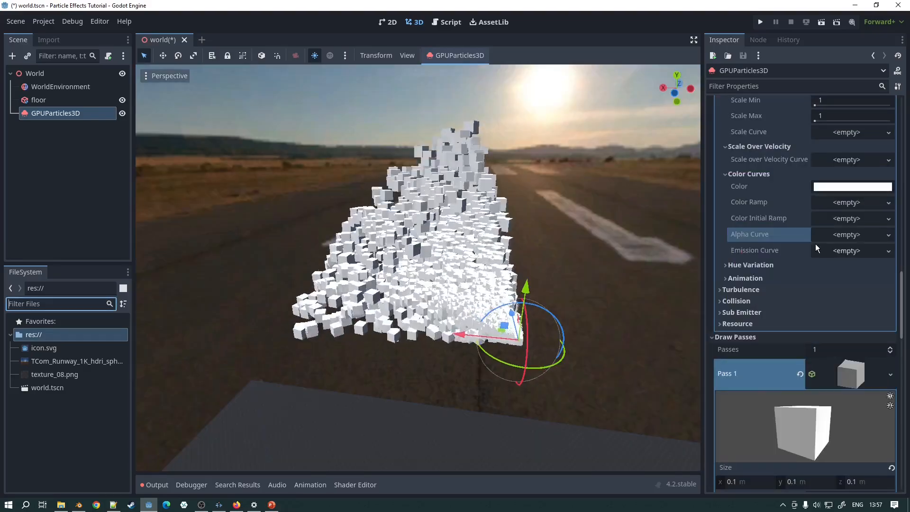
pyautogui.scroll(-8, 845, 219)
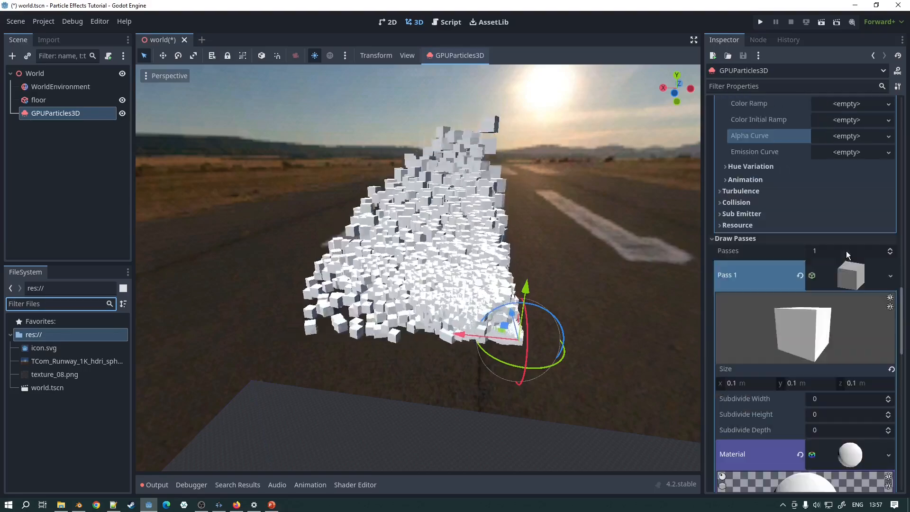
pyautogui.scroll(-2, 858, 258)
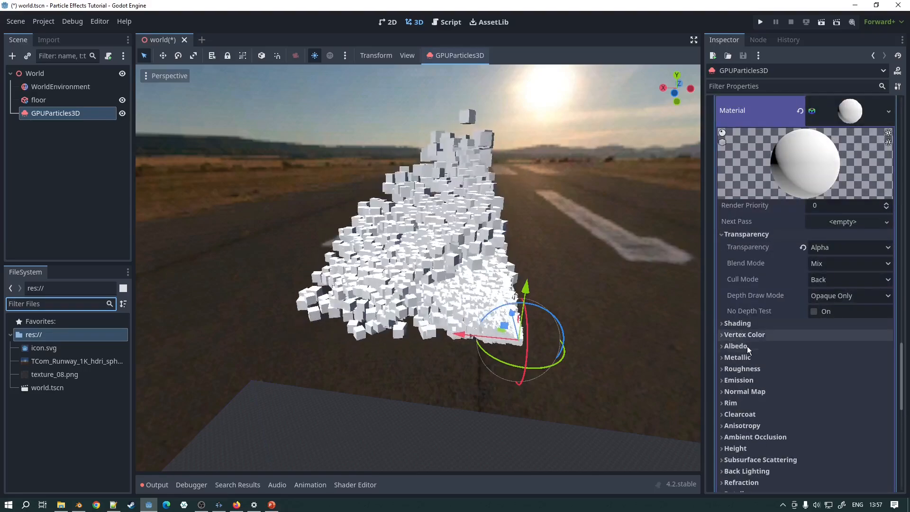
# Step: Enable Use as Albedo under the Vertex Color settings of the Pass 1 mesh's material
pyautogui.click(743, 335)
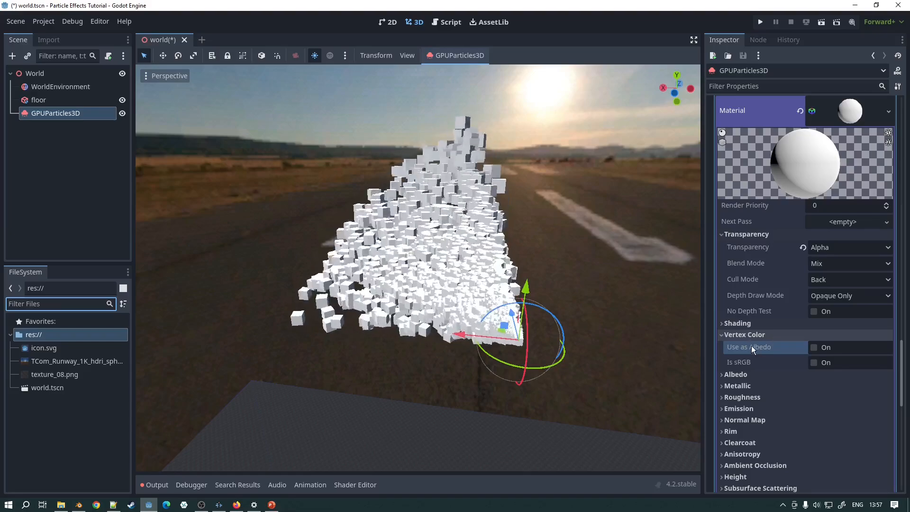
pyautogui.click(814, 348)
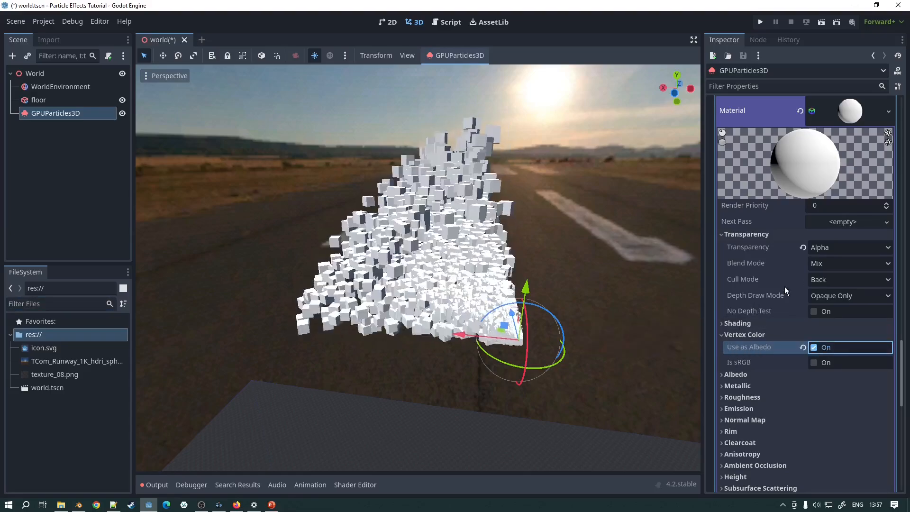
# Step: Give the particles' Alpha Curve a new CurveTexture containing a new Curve and open that curve for editing
pyautogui.scroll(5, 807, 275)
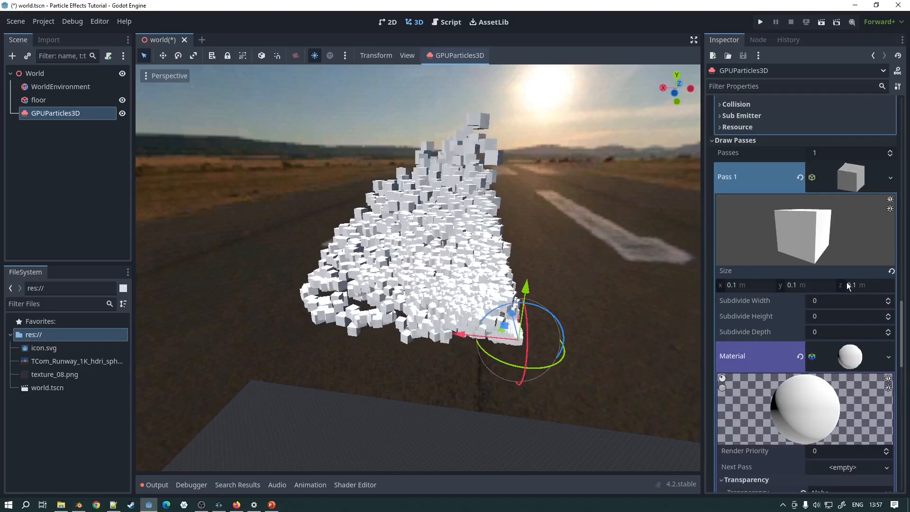
pyautogui.scroll(4, 848, 285)
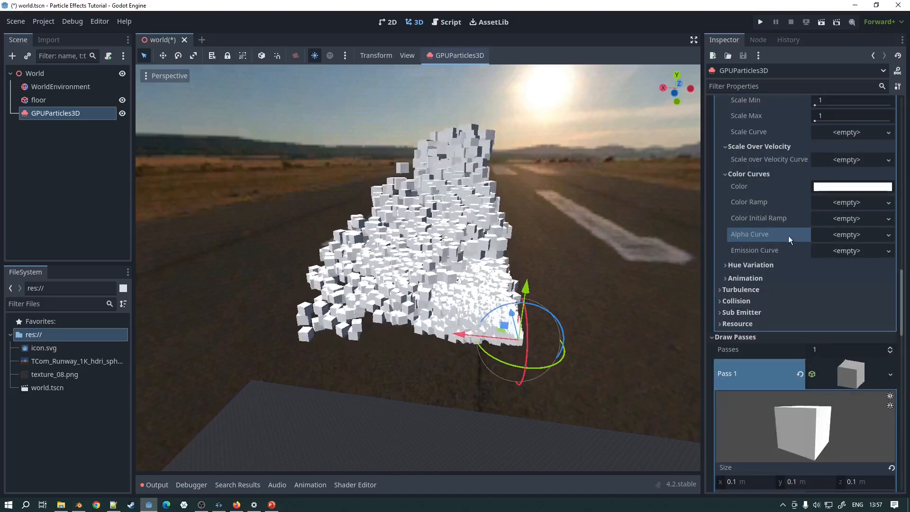
pyautogui.click(888, 235)
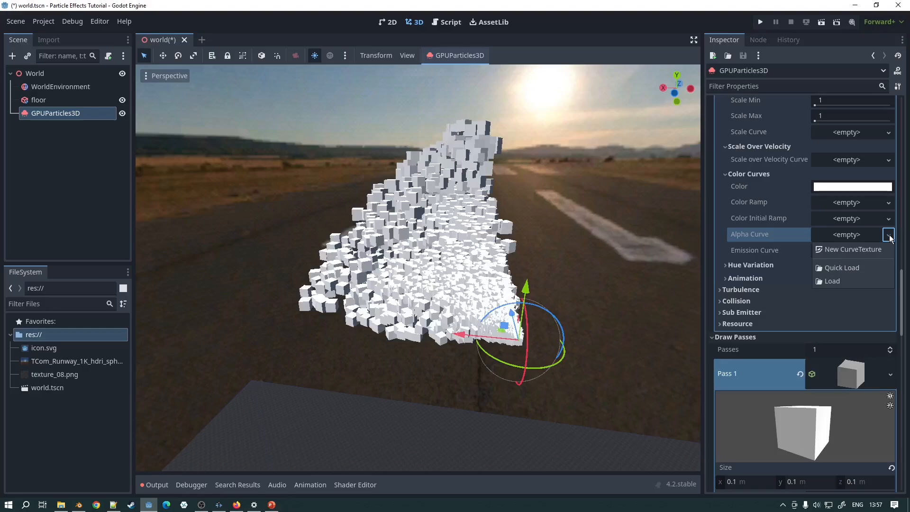
pyautogui.click(852, 249)
pyautogui.click(850, 234)
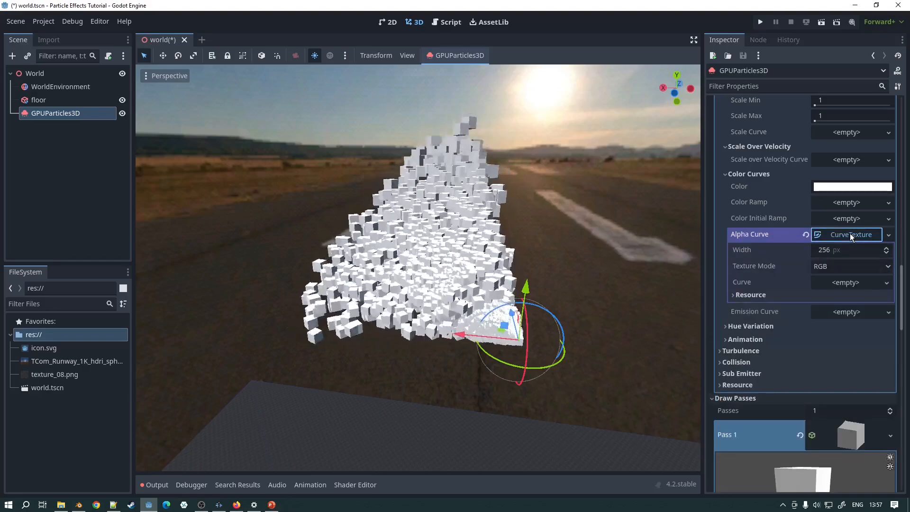
pyautogui.click(853, 283)
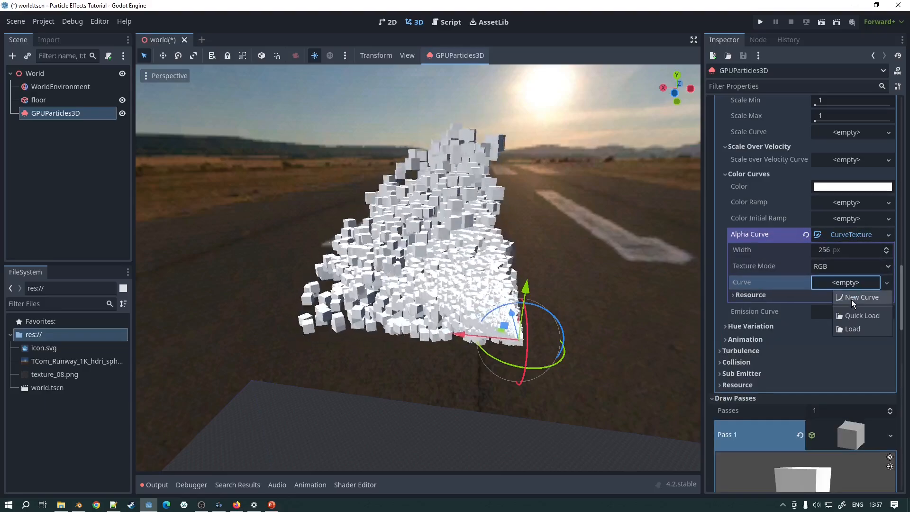
pyautogui.click(852, 297)
pyautogui.click(847, 291)
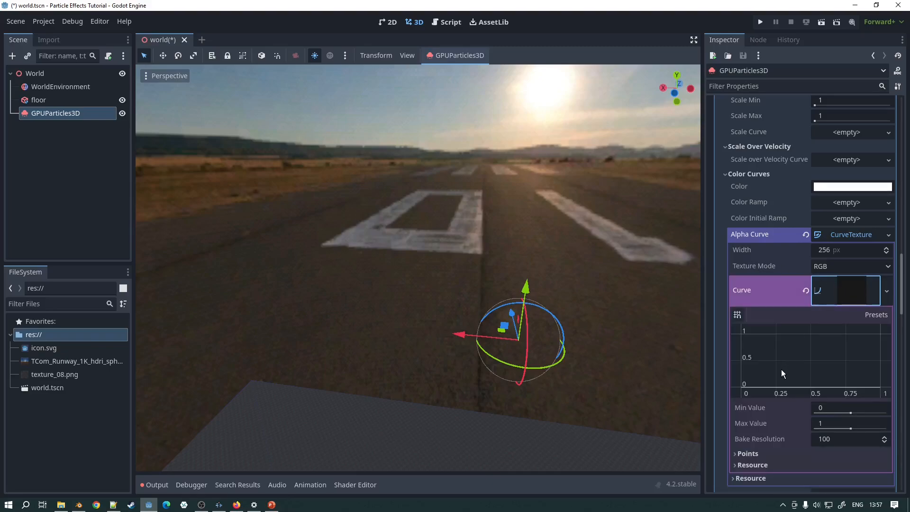
# Step: Shape the alpha curve with points at (0.00, 1.00) and (1.00, 0.00) so the particles fade out over their lifetime
pyautogui.moveTo(744, 375); pyautogui.dragTo(716, 314)
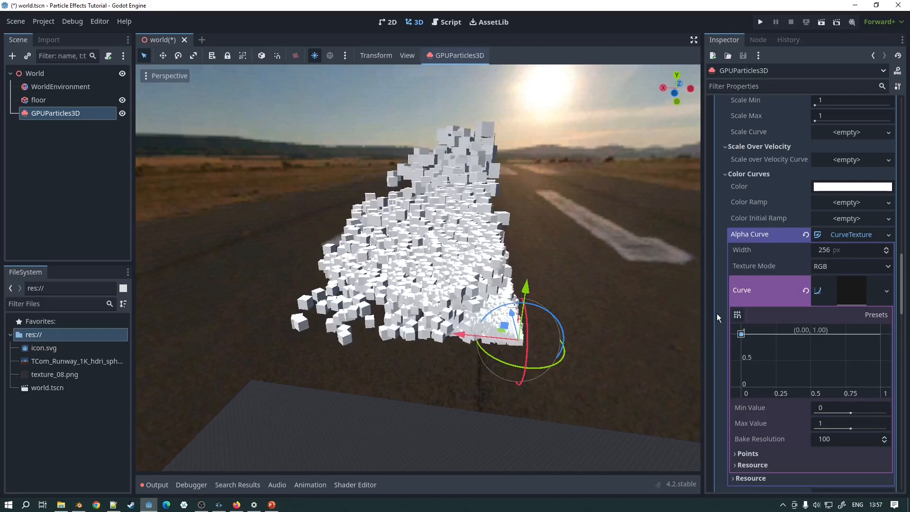
pyautogui.click(858, 334)
pyautogui.moveTo(881, 352); pyautogui.dragTo(880, 388)
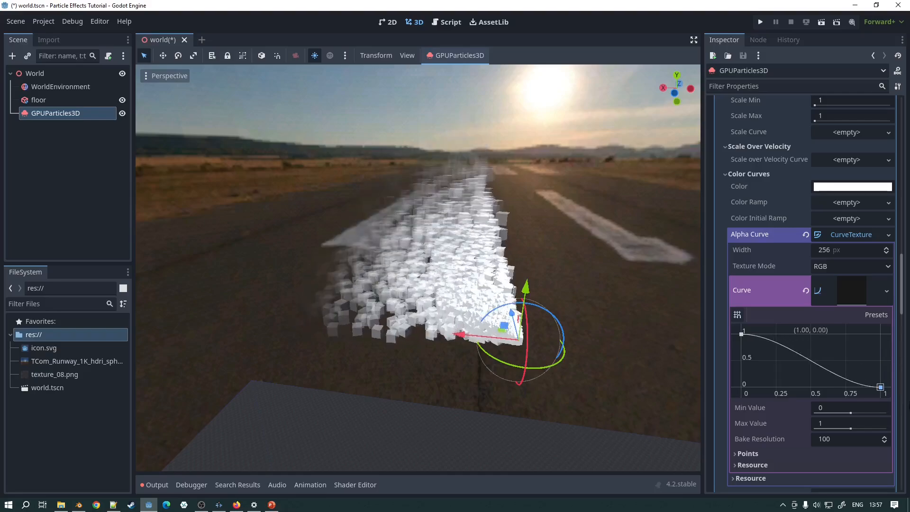
pyautogui.moveTo(488, 250); pyautogui.dragTo(520, 257, button='middle')
# Step: Set the particle emission's Spread to 10
pyautogui.scroll(5, 841, 168)
pyautogui.scroll(5, 849, 172)
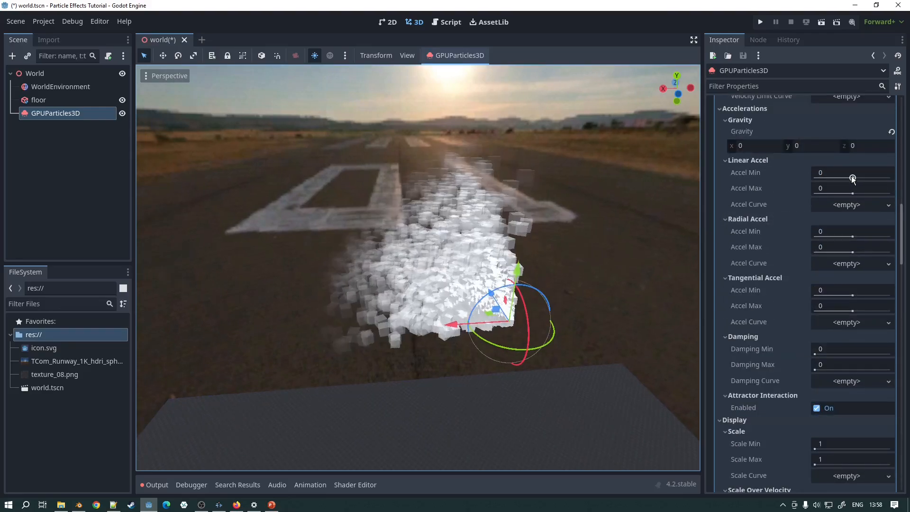
pyautogui.scroll(10, 833, 177)
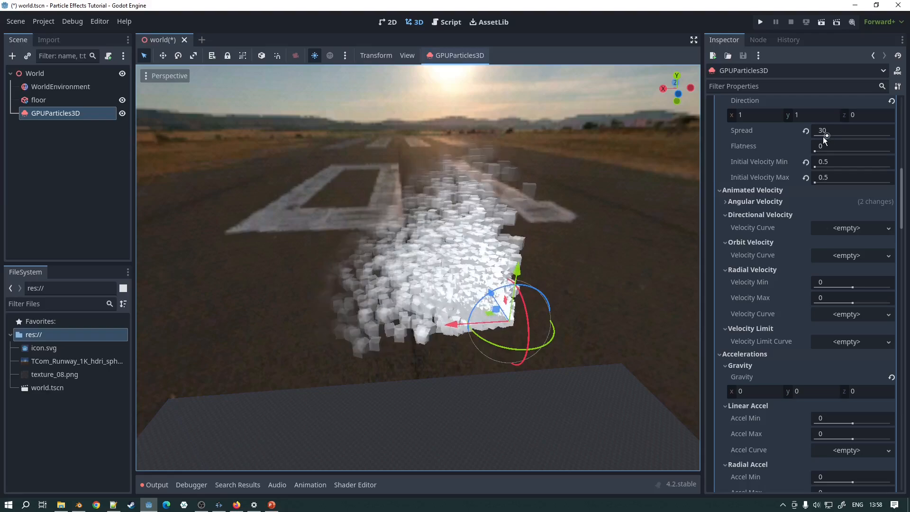
pyautogui.click(817, 130)
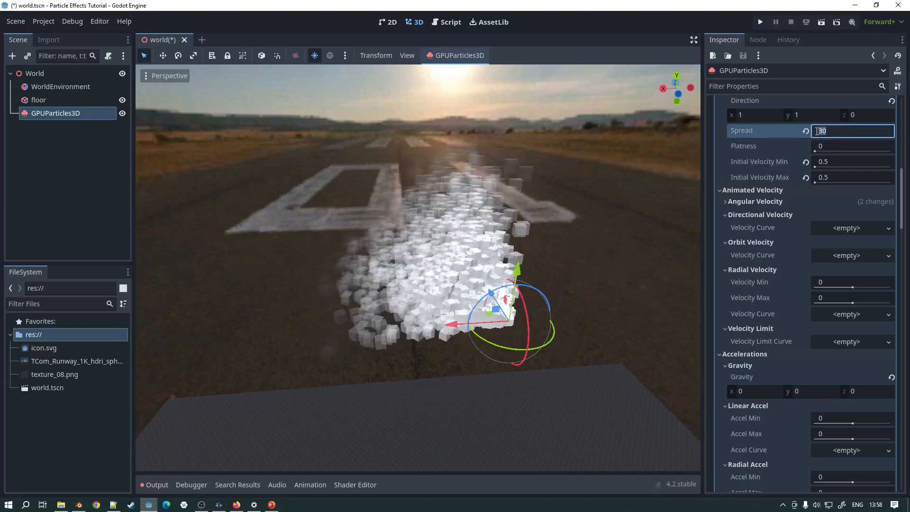
pyautogui.write('10')
pyautogui.press('Return')
# Step: Examine the narrowed, fading particle stream from several angles and distances
pyautogui.moveTo(517, 213); pyautogui.dragTo(386, 198, button='middle')
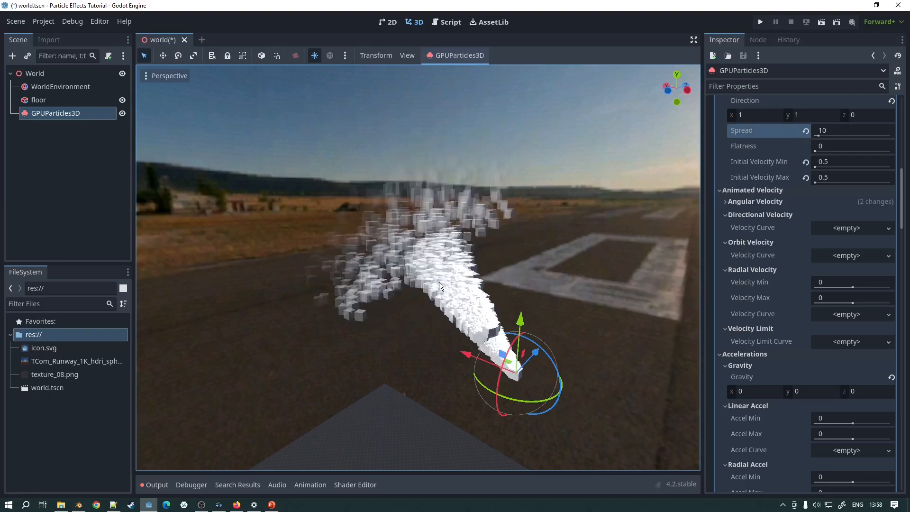
pyautogui.moveTo(440, 282); pyautogui.dragTo(384, 220, button='middle')
pyautogui.scroll(3, 384, 220)
pyautogui.moveTo(442, 224); pyautogui.dragTo(431, 208, button='middle')
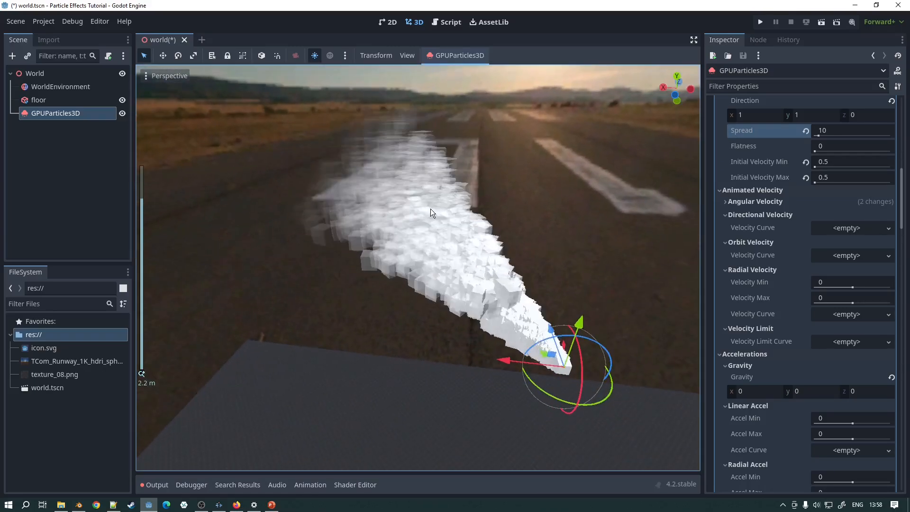
pyautogui.moveTo(456, 263); pyautogui.dragTo(494, 220, button='middle')
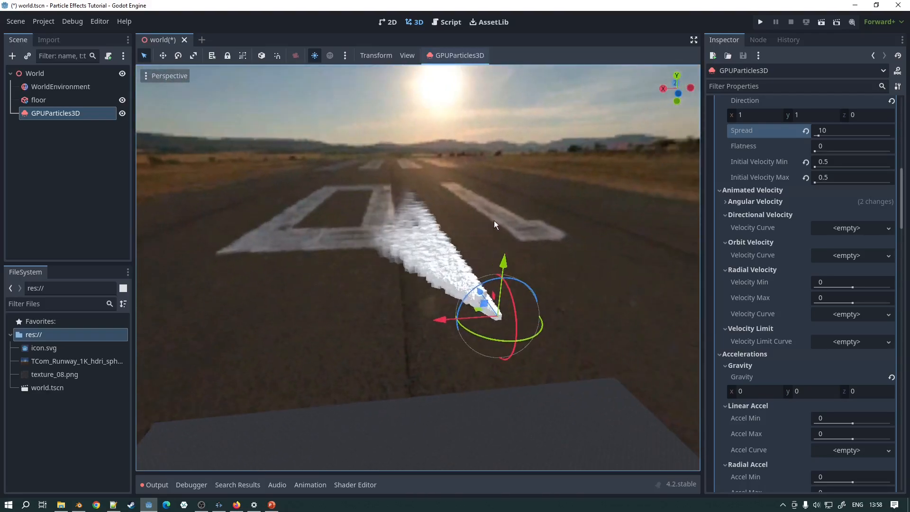
pyautogui.scroll(3, 462, 293)
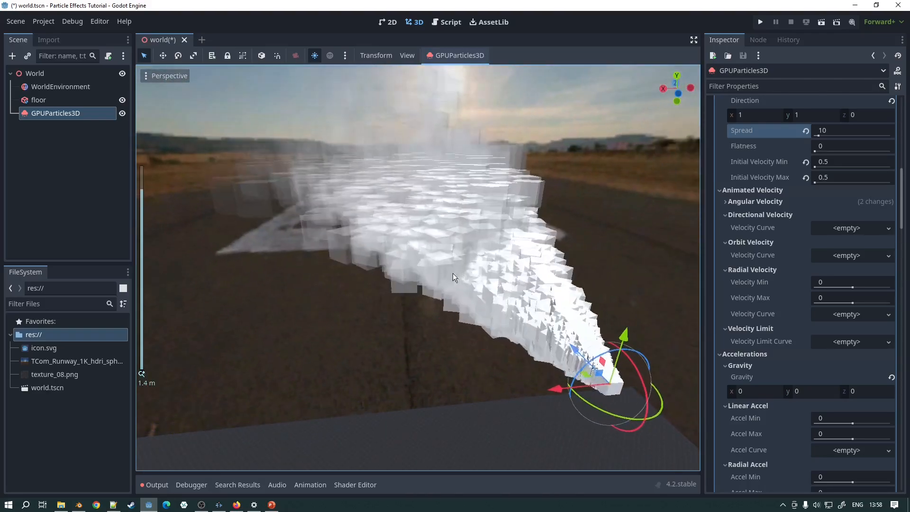
pyautogui.scroll(-1, 471, 251)
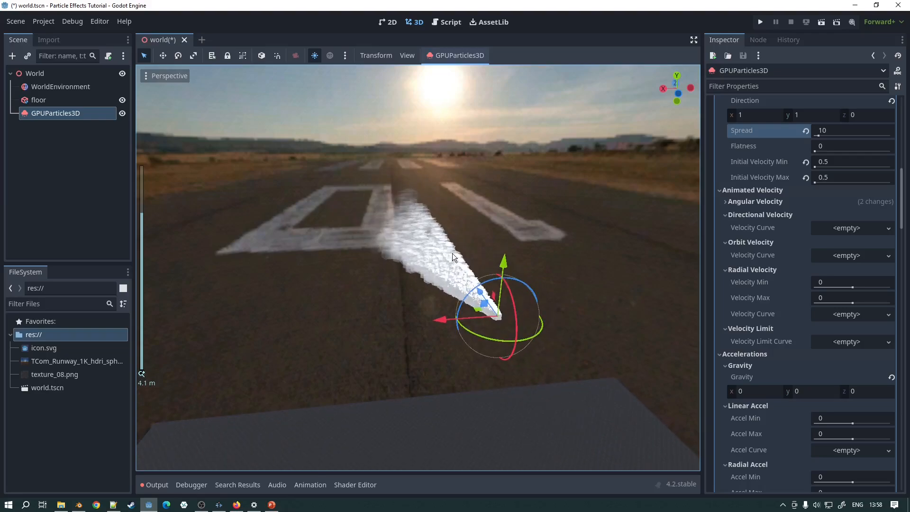
pyautogui.moveTo(452, 253); pyautogui.dragTo(292, 338, button='middle')
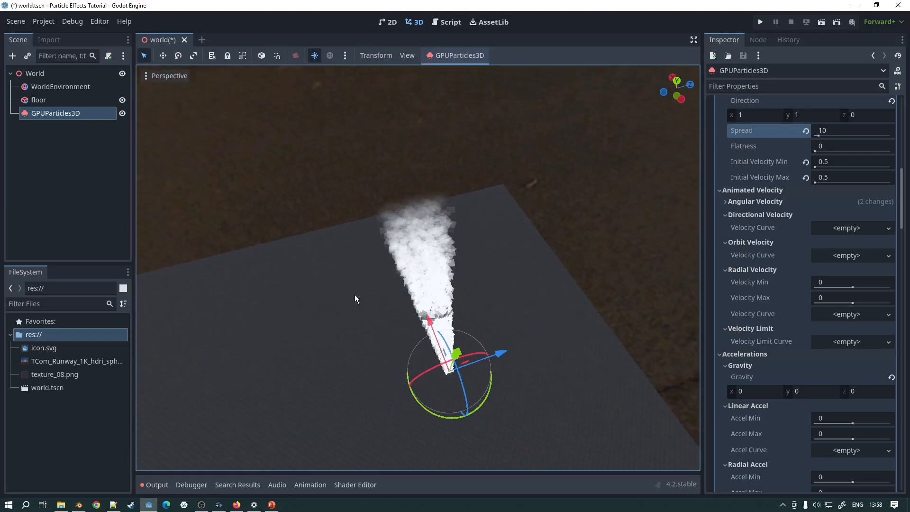
pyautogui.moveTo(355, 295); pyautogui.dragTo(593, 237, button='middle')
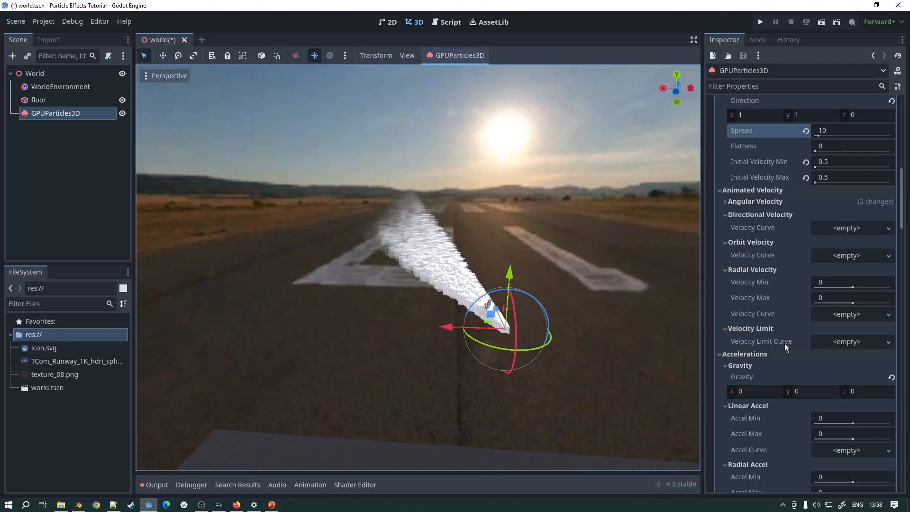
# Step: Collapse the curve editor of the particles' Alpha Curve
pyautogui.scroll(-5, 782, 361)
pyautogui.scroll(-3, 775, 355)
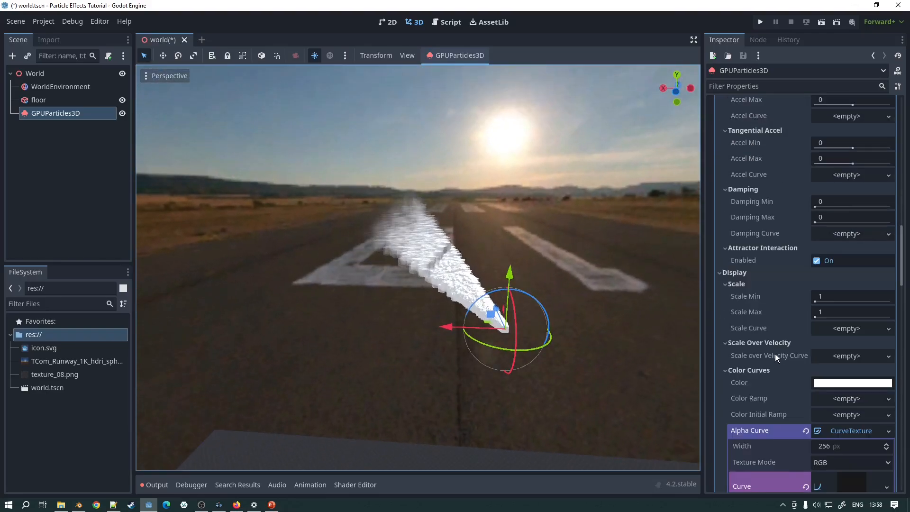
pyautogui.scroll(-3, 772, 349)
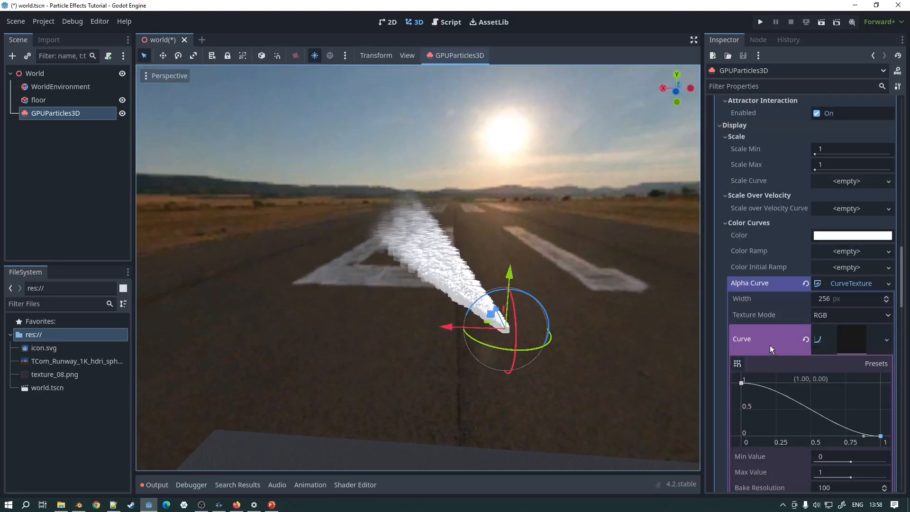
pyautogui.click(887, 339)
pyautogui.click(838, 335)
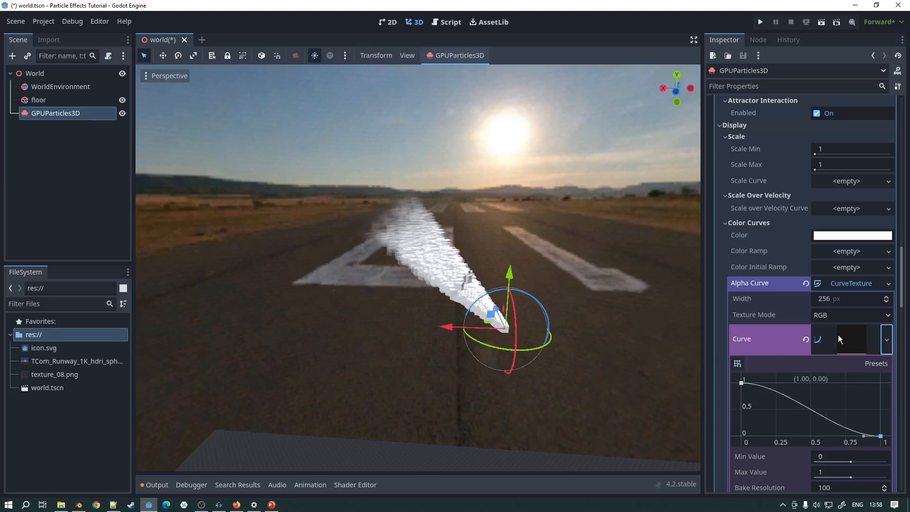
pyautogui.click(838, 335)
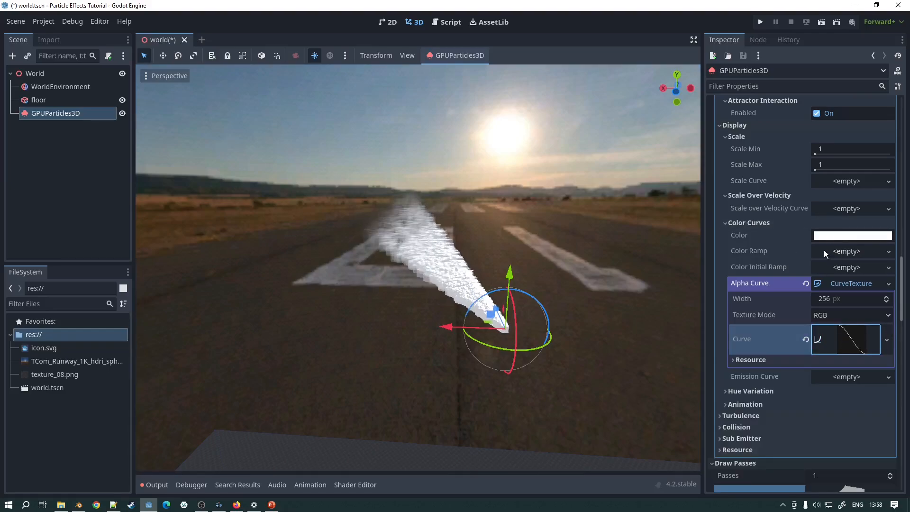
# Step: Assign a new GradientTexture1D to the particles' Color Ramp and open its gradient for editing
pyautogui.click(889, 251)
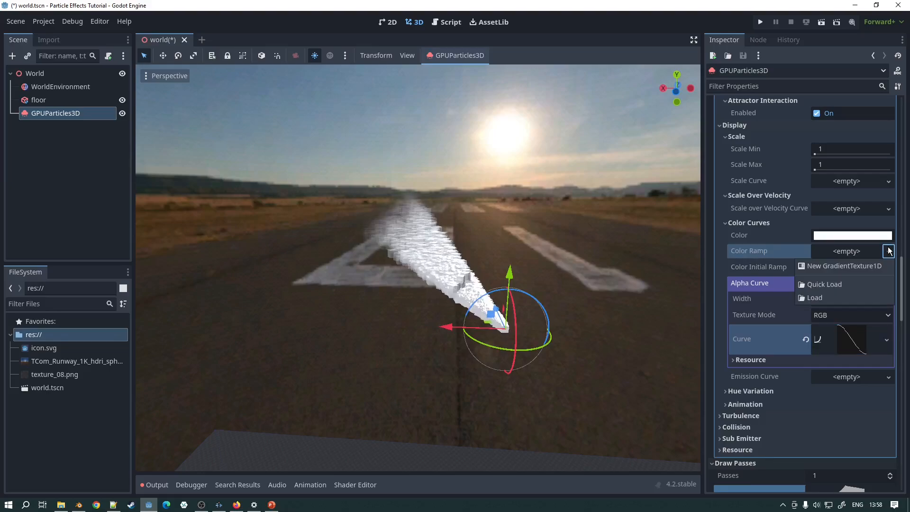
pyautogui.click(832, 267)
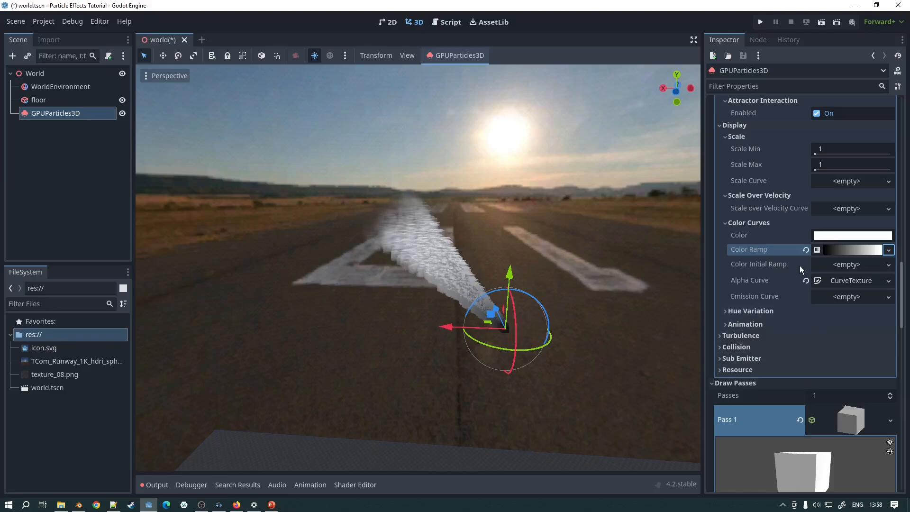
pyautogui.click(834, 253)
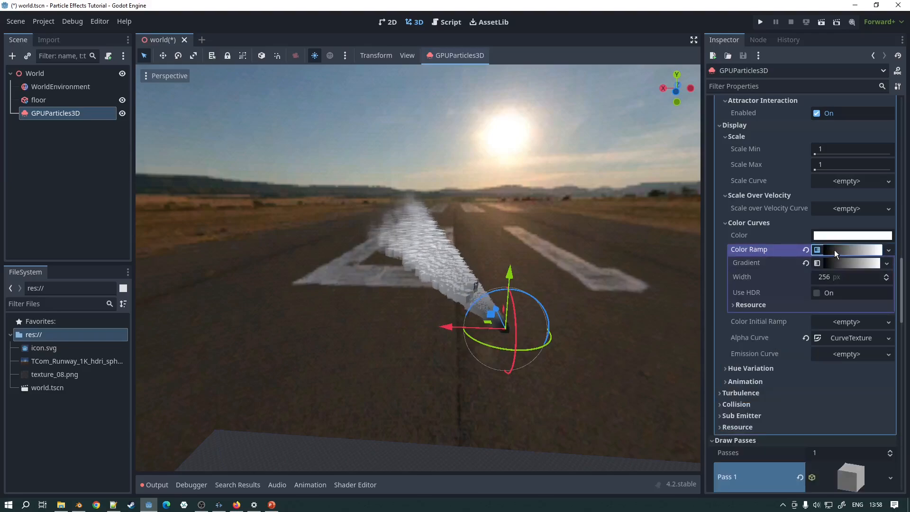
pyautogui.click(838, 264)
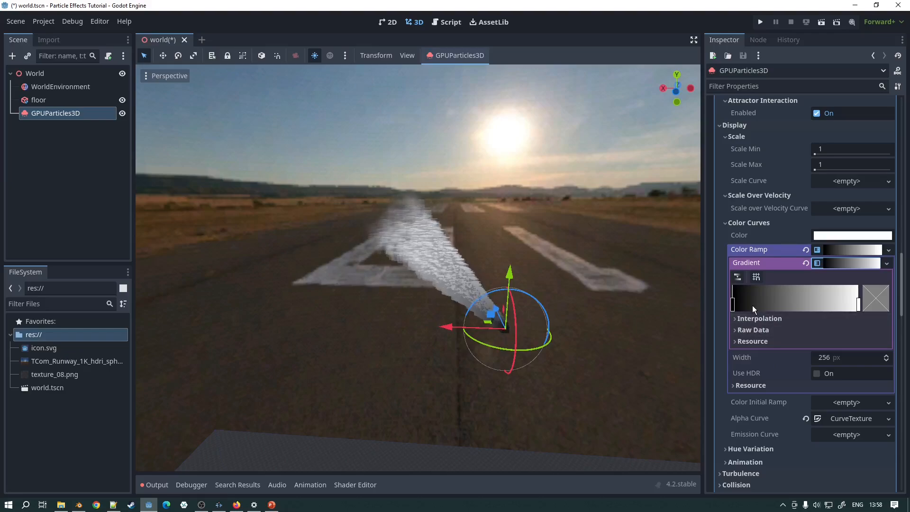
# Step: Set the Color Ramp gradient's start color to red (ff0000) and its end color to yellow
pyautogui.click(871, 299)
pyautogui.moveTo(754, 176); pyautogui.dragTo(867, 183)
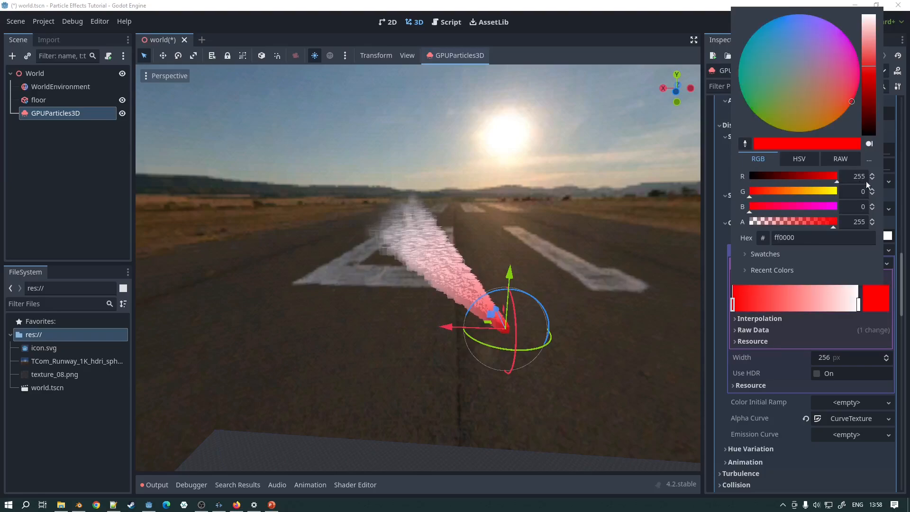
pyautogui.click(859, 303)
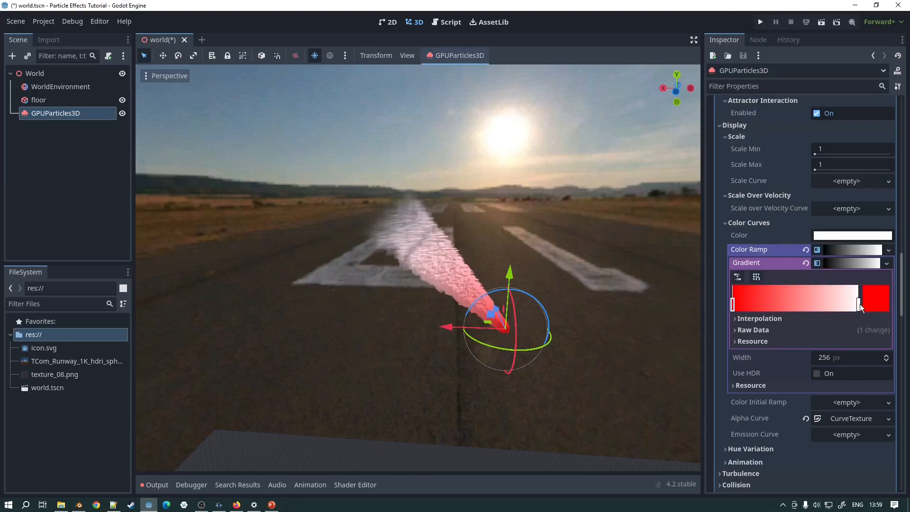
pyautogui.click(859, 303)
pyautogui.click(880, 305)
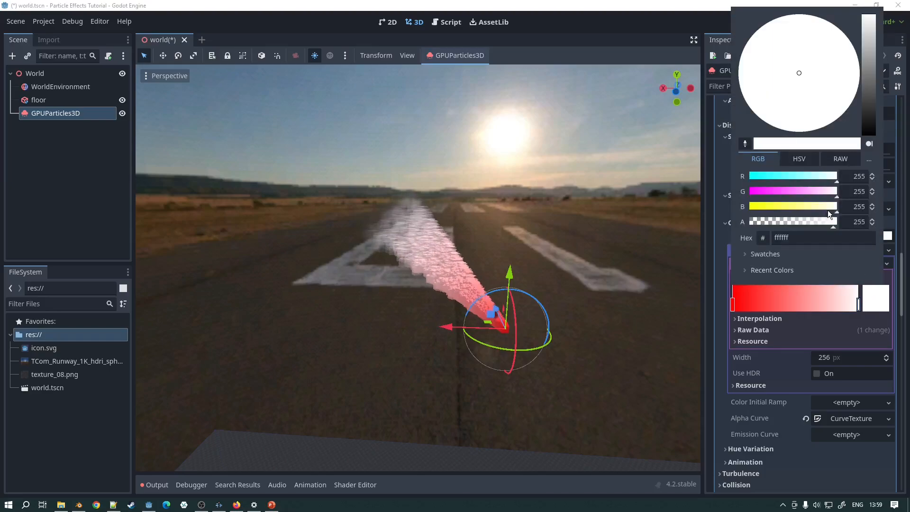
pyautogui.click(535, 244)
# Step: Inspect the colored particle stream from different angles and collapse the Color Ramp's gradient editor
pyautogui.moveTo(532, 245); pyautogui.dragTo(374, 303, button='middle')
pyautogui.scroll(3, 405, 306)
pyautogui.moveTo(450, 303); pyautogui.dragTo(627, 250, button='middle')
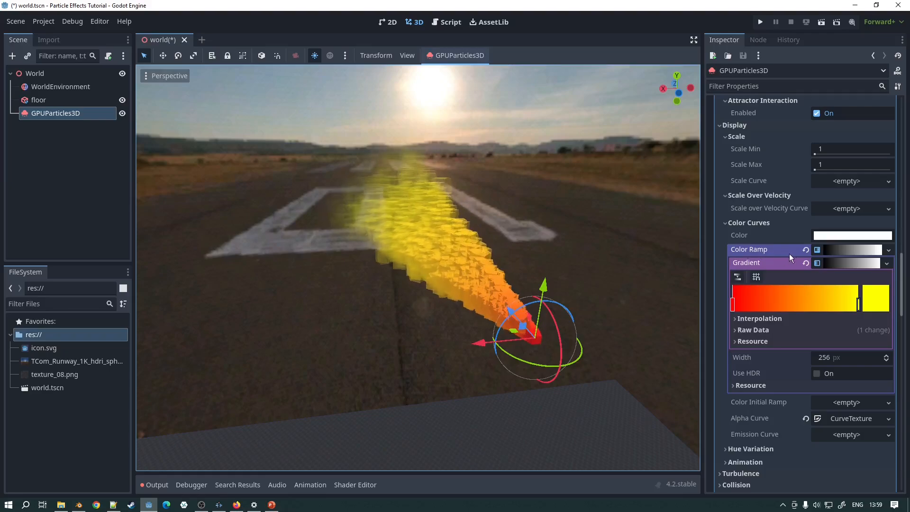
pyautogui.click(889, 250)
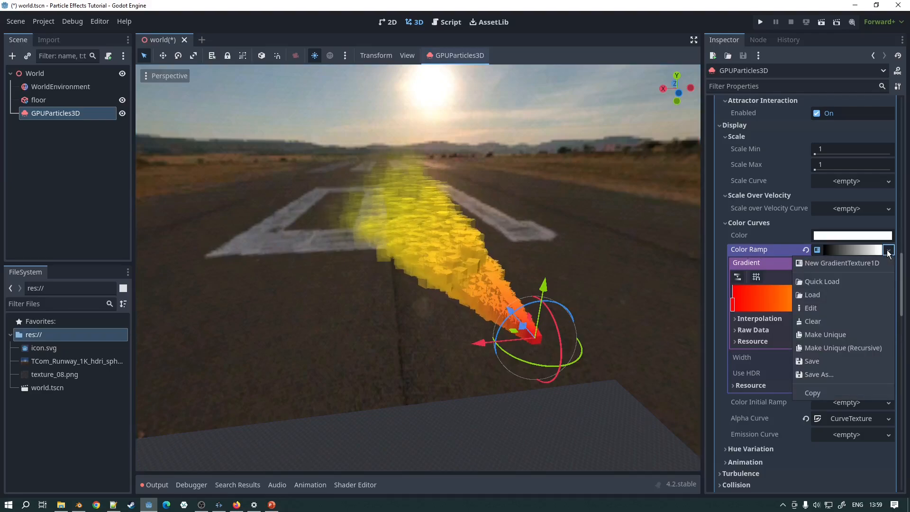
pyautogui.click(740, 255)
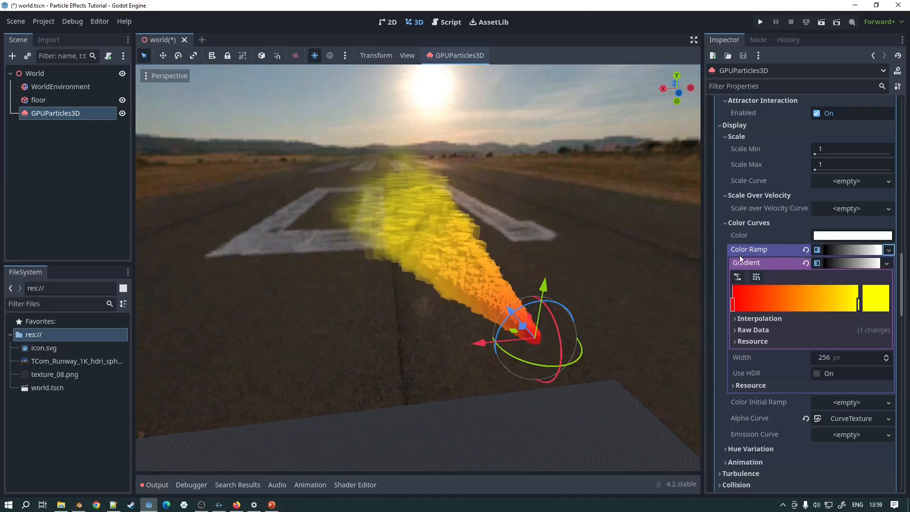
pyautogui.click(846, 262)
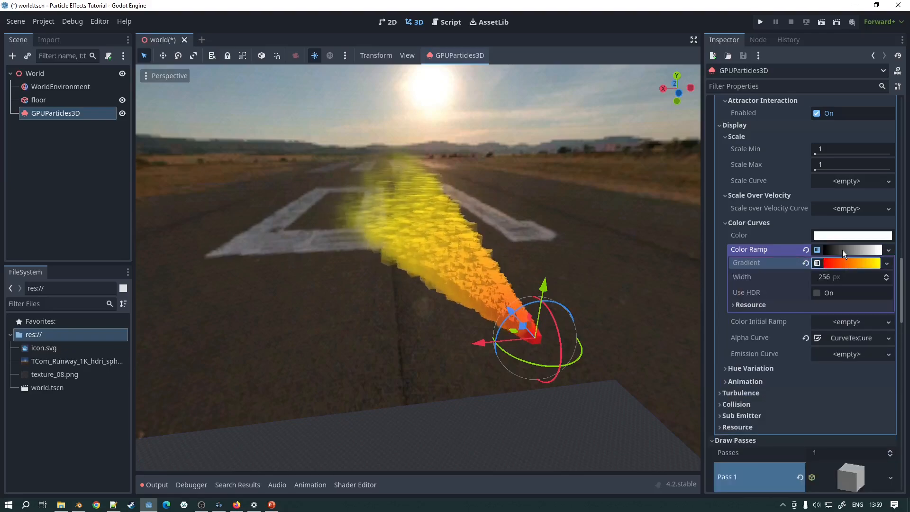
# Step: Collapse the particles' Color Ramp and assign a new GradientTexture1D to the Color Initial Ramp
pyautogui.click(889, 249)
pyautogui.click(868, 251)
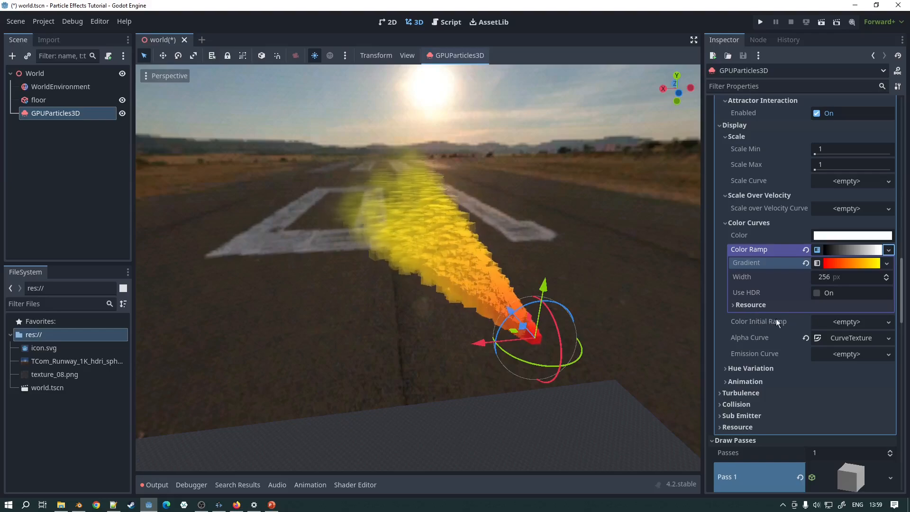
pyautogui.click(841, 322)
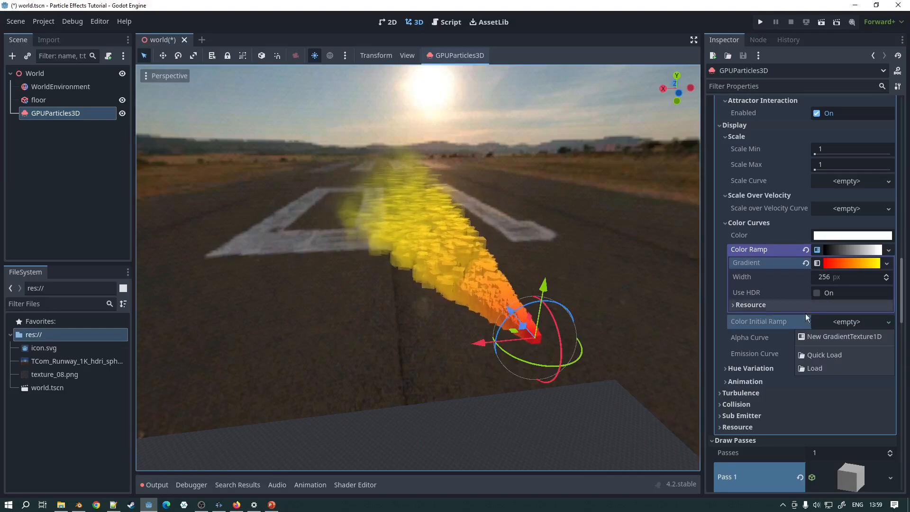
pyautogui.click(890, 323)
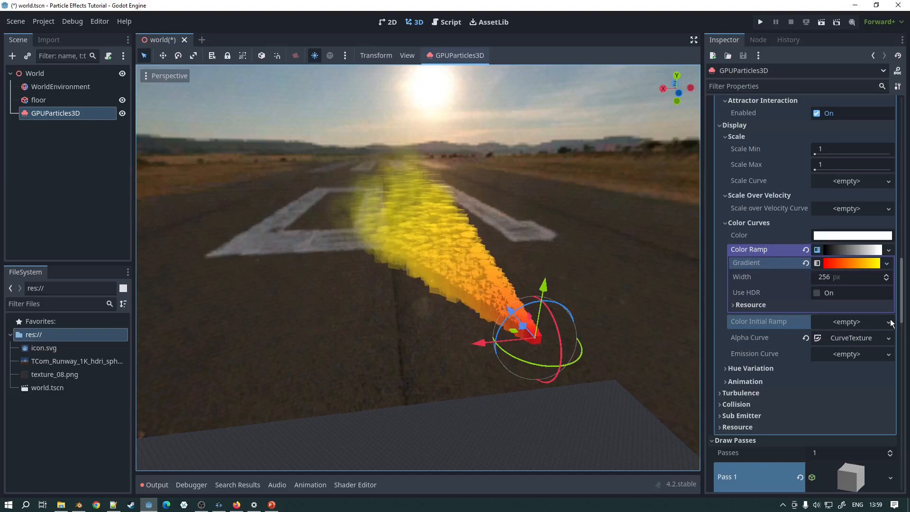
pyautogui.click(858, 321)
pyautogui.click(849, 335)
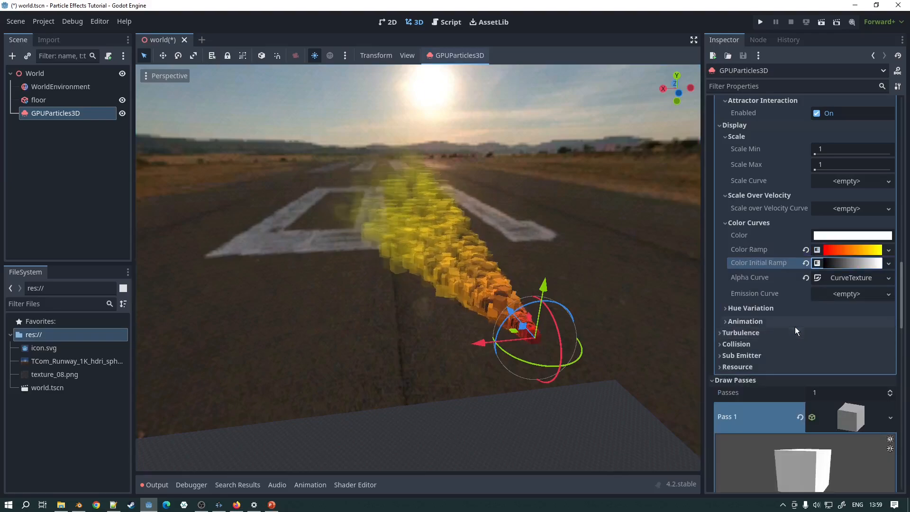
# Step: Clear the Color Ramp and open the Color Initial Ramp's gradient for editing
pyautogui.click(806, 250)
pyautogui.click(852, 267)
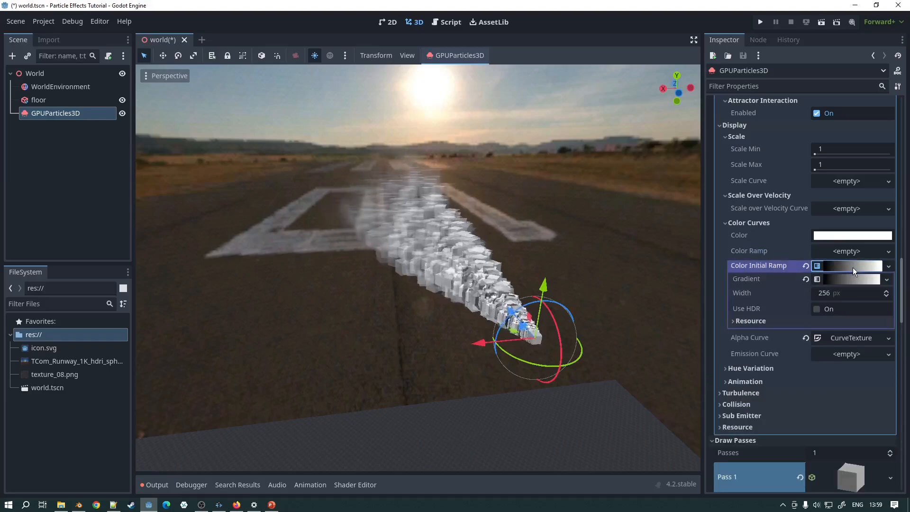
pyautogui.click(852, 280)
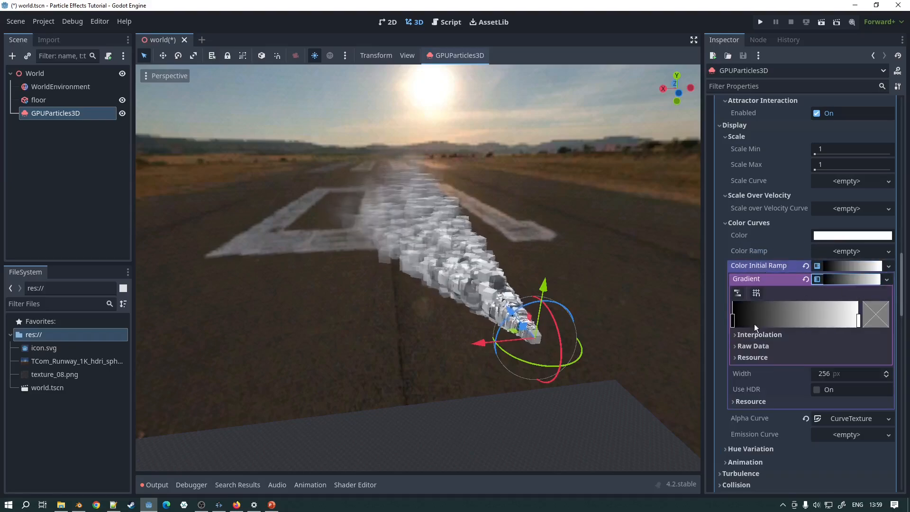
# Step: Add a middle stop to the Color Initial Ramp's gradient and set the start color to green (00ff00)
pyautogui.moveTo(762, 324); pyautogui.dragTo(785, 321)
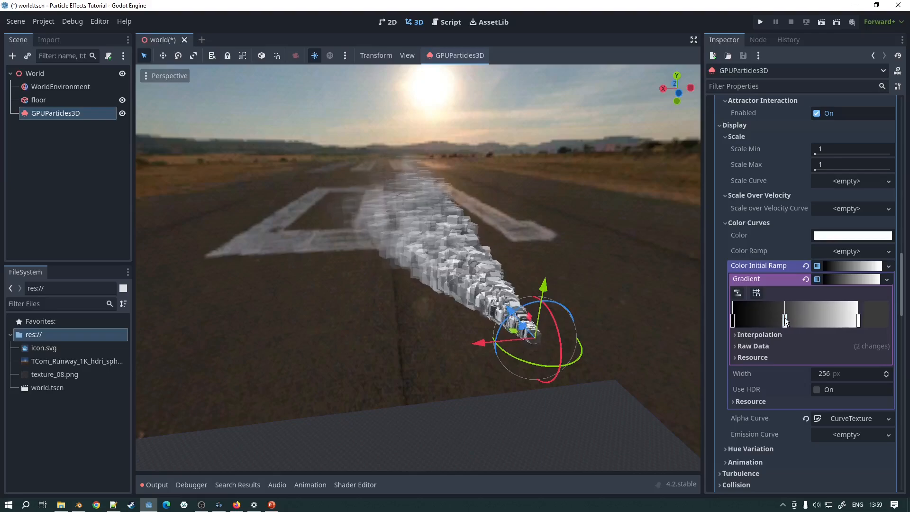
pyautogui.click(868, 312)
pyautogui.moveTo(760, 211); pyautogui.dragTo(871, 221)
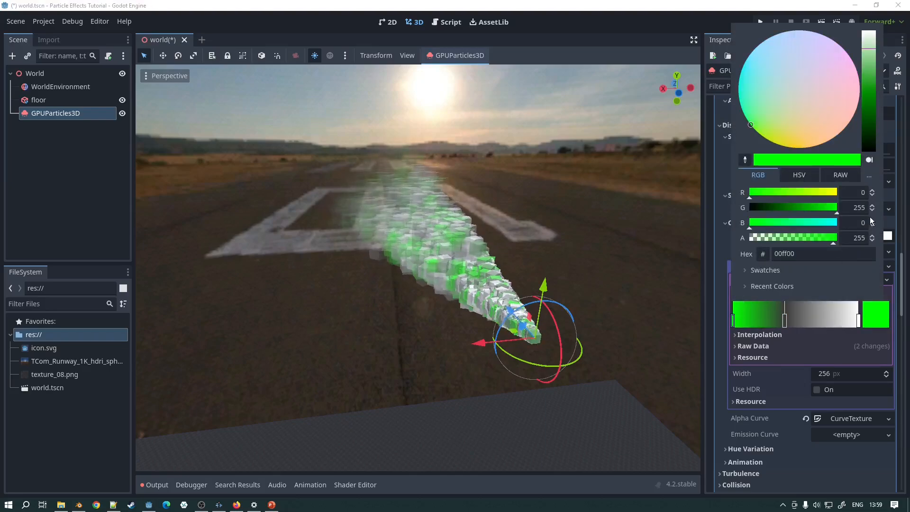
# Step: Shift the gradient's middle stop slightly toward the end and set its color to blue (3a3aff)
pyautogui.click(787, 320)
pyautogui.moveTo(786, 320)
pyautogui.mouseDown()
pyautogui.moveTo(797, 318)
pyautogui.moveTo(790, 321)
pyautogui.mouseUp()
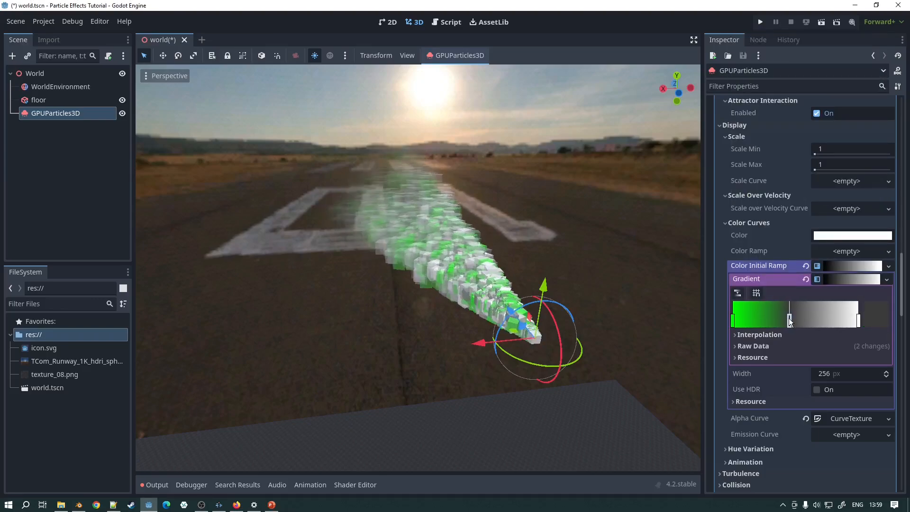
pyautogui.click(886, 311)
pyautogui.moveTo(769, 224); pyautogui.dragTo(848, 223)
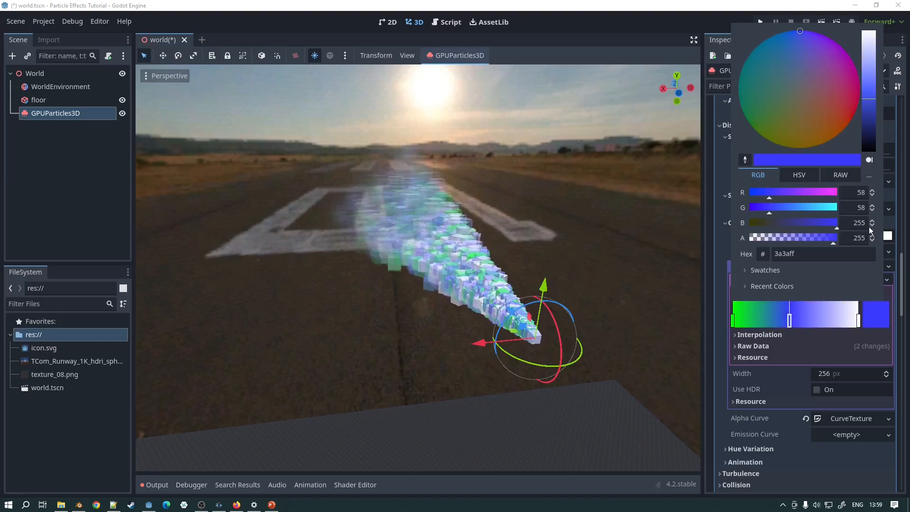
# Step: Set the end color of the Color Initial Ramp's gradient to red (ff0000) and close the color picker
pyautogui.click(852, 316)
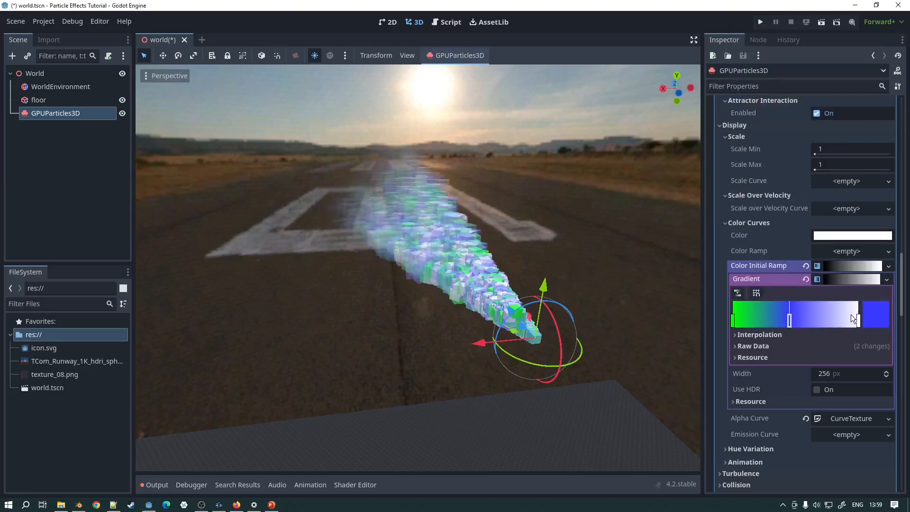
pyautogui.click(860, 317)
pyautogui.click(872, 315)
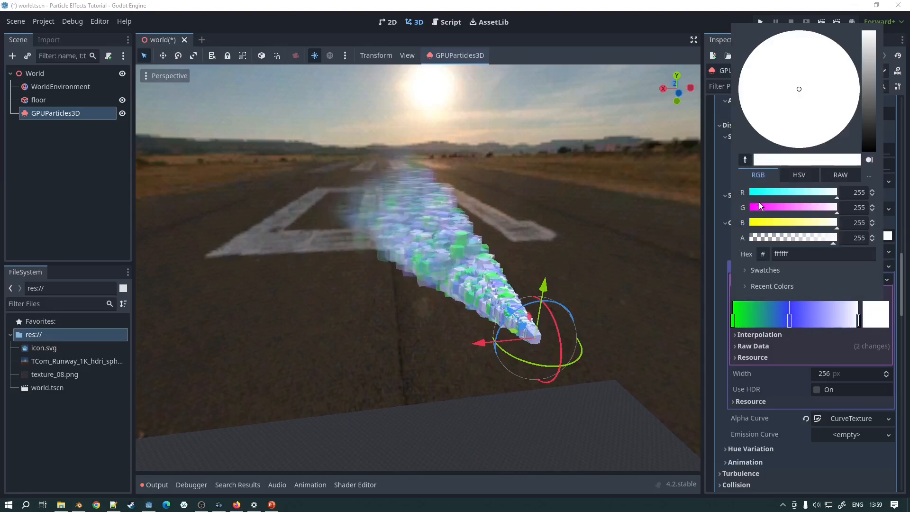
pyautogui.moveTo(759, 194); pyautogui.dragTo(898, 198)
pyautogui.moveTo(806, 208); pyautogui.dragTo(704, 219)
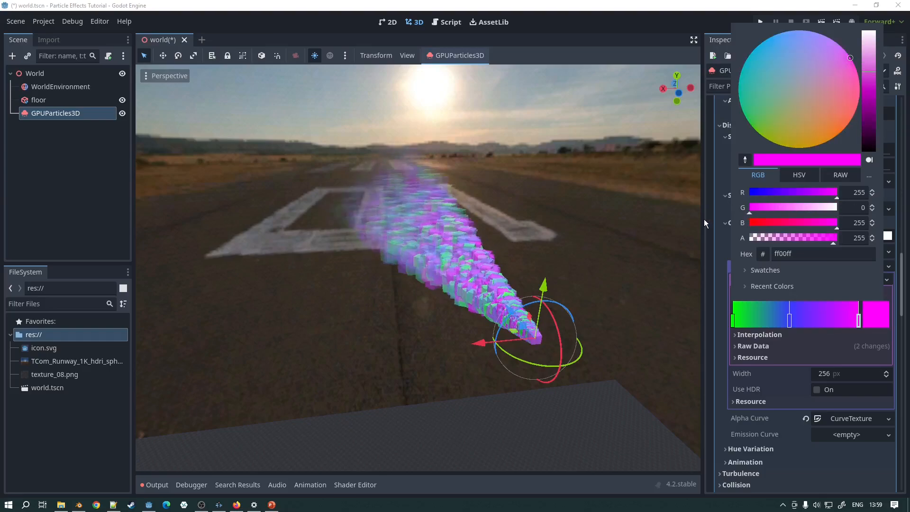
pyautogui.moveTo(837, 223); pyautogui.dragTo(719, 276)
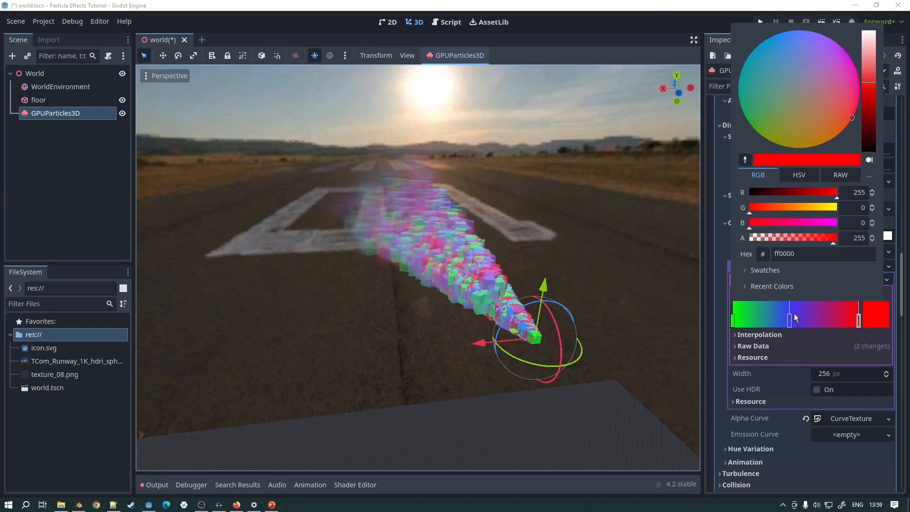
pyautogui.moveTo(791, 324); pyautogui.dragTo(805, 322)
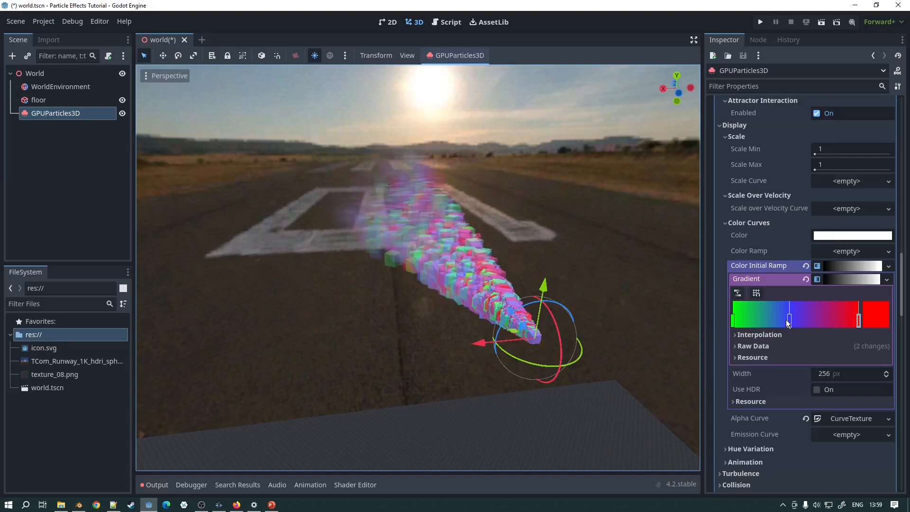
# Step: Inspect the randomly colored particles from different angles without the gizmo, and reselect GPUParticles3D to view its Emission Curve options
pyautogui.click(617, 273)
pyautogui.moveTo(474, 250); pyautogui.dragTo(368, 246, button='middle')
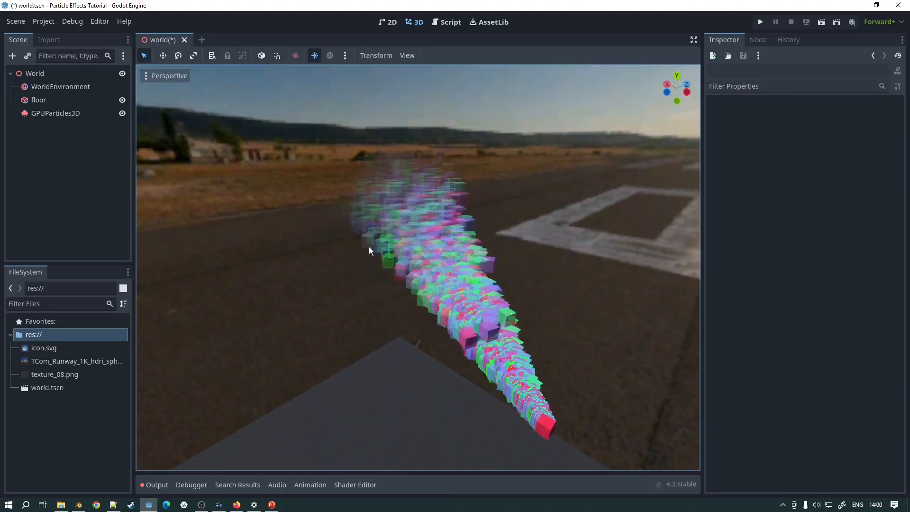
pyautogui.click(62, 114)
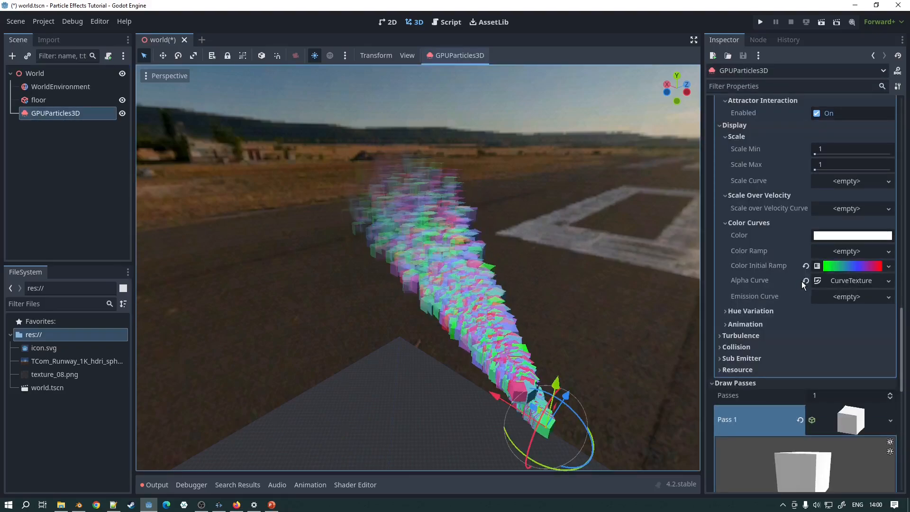
pyautogui.click(848, 299)
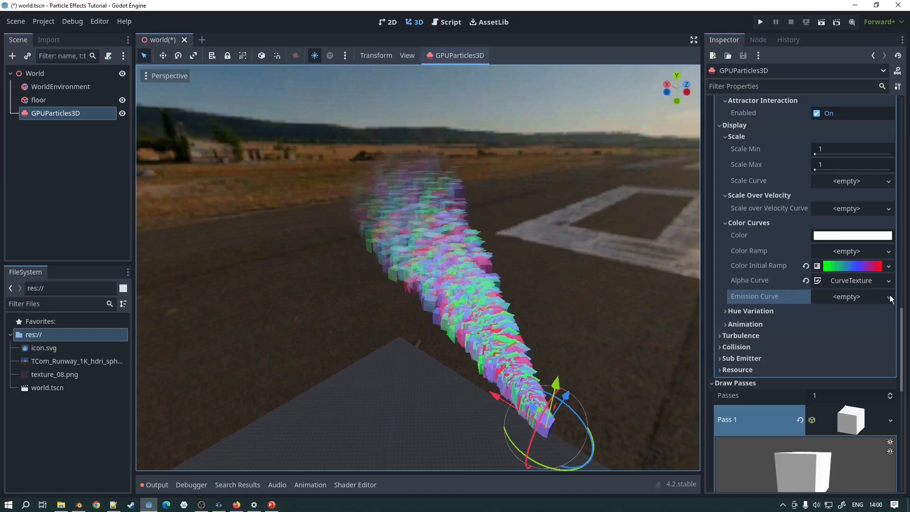
pyautogui.moveTo(497, 318); pyautogui.dragTo(583, 303, button='middle')
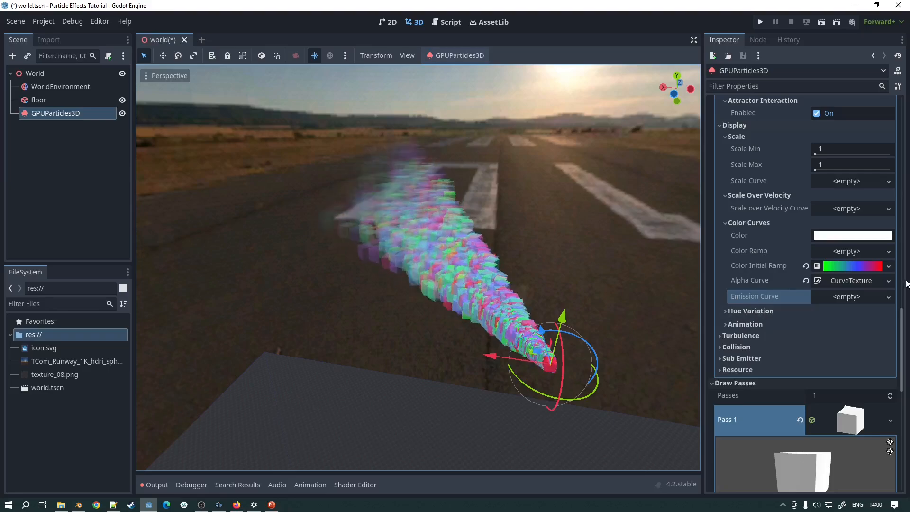
# Step: Clear the particles' Color Initial Ramp and Alpha Curve
pyautogui.click(806, 266)
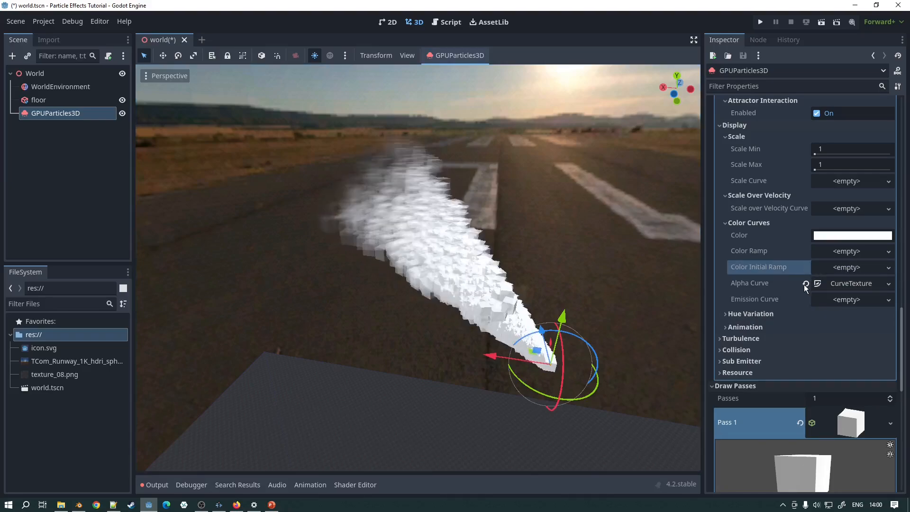
pyautogui.click(806, 284)
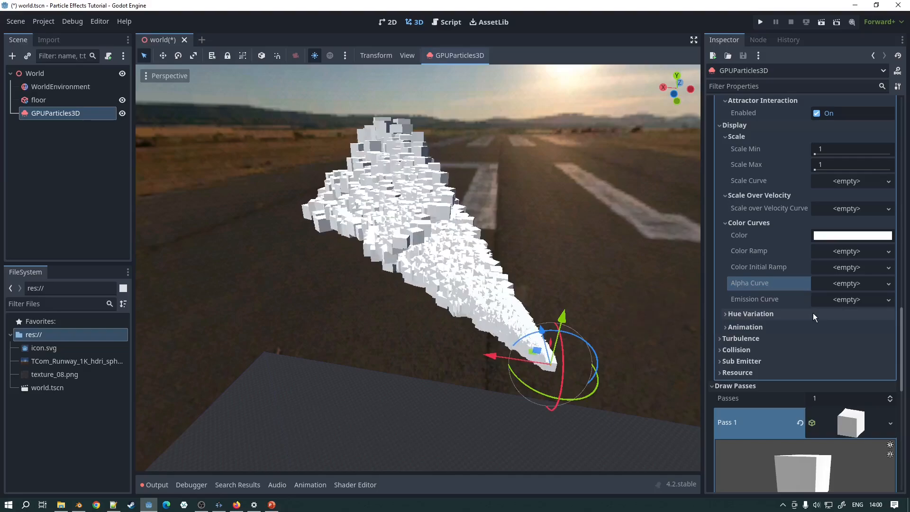
# Step: Set the particles' hue variation to a minimum of -0.22 and a maximum of 0.21
pyautogui.click(779, 313)
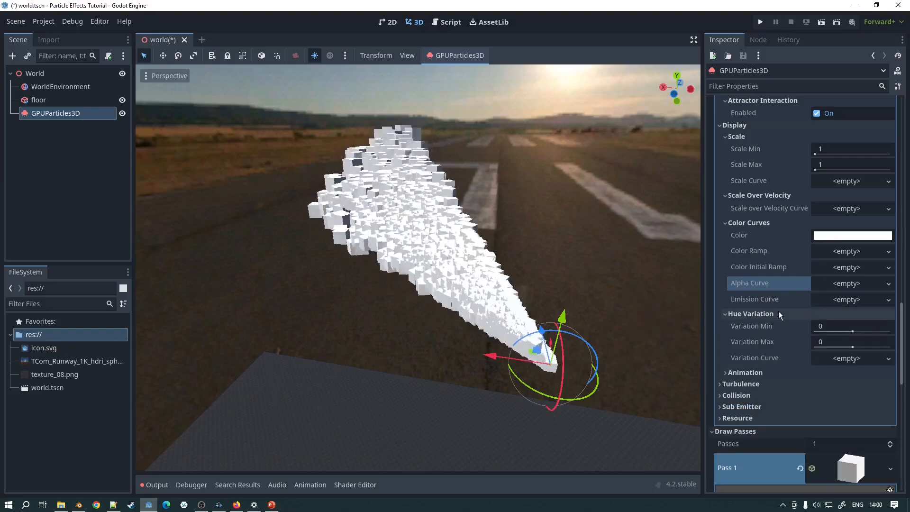
pyautogui.moveTo(835, 326); pyautogui.dragTo(860, 342)
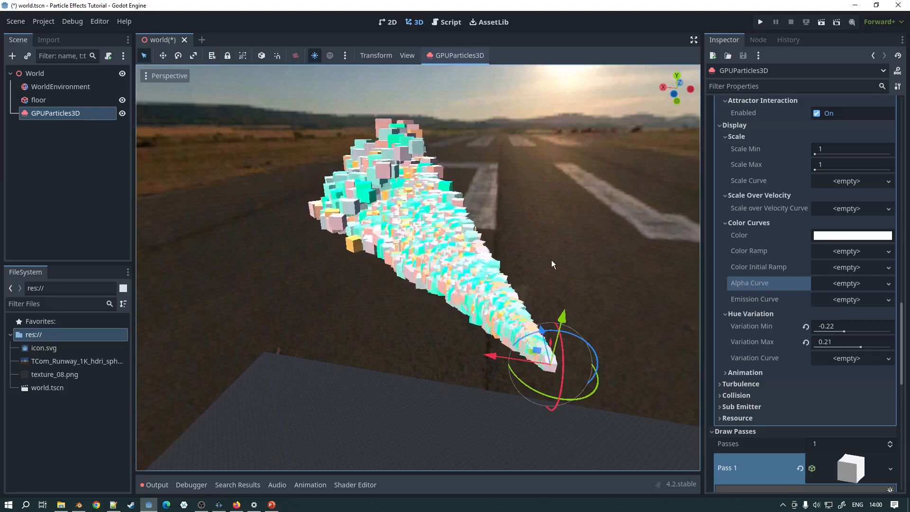
pyautogui.moveTo(551, 260); pyautogui.dragTo(564, 263, button='middle')
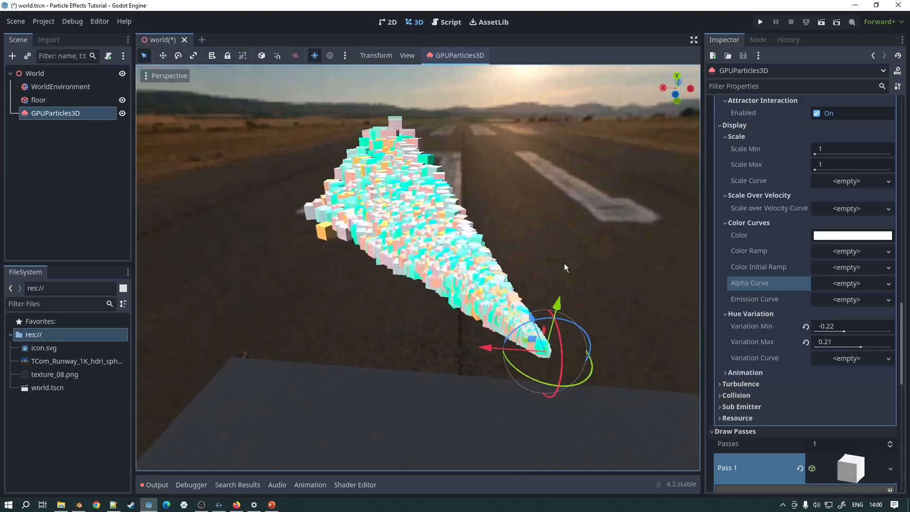
# Step: Set the particle colour in Color Curves to pink, hex ff4eff
pyautogui.click(839, 237)
pyautogui.click(803, 404)
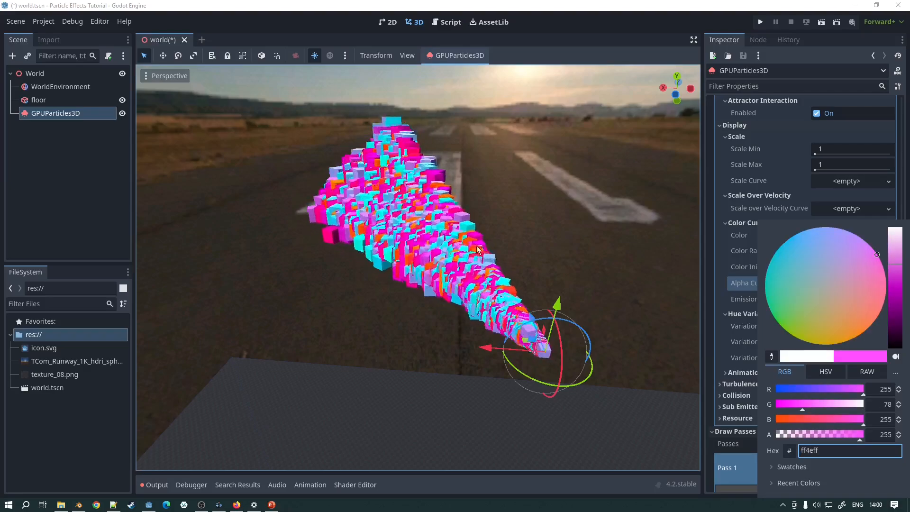
pyautogui.click(540, 319)
pyautogui.moveTo(503, 260); pyautogui.dragTo(537, 288, button='middle')
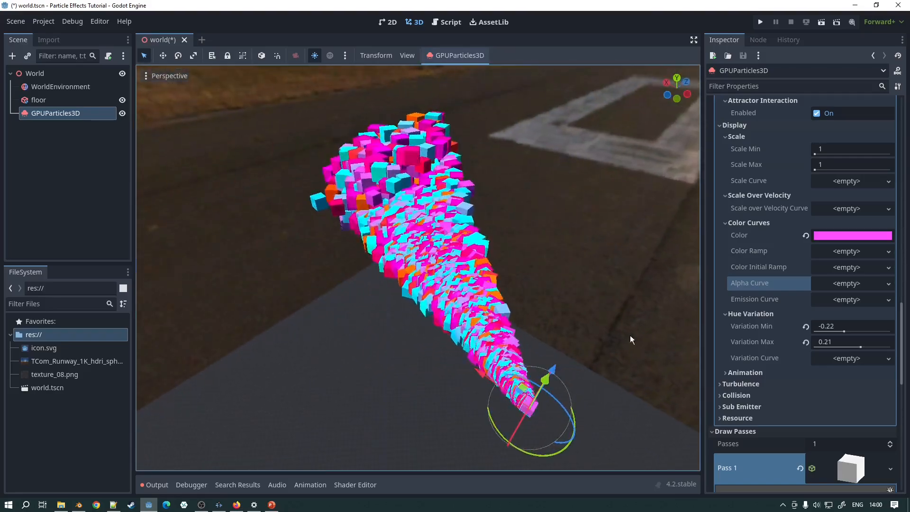
# Step: Reset the hue variation minimum and maximum to their defaults
pyautogui.click(806, 327)
pyautogui.click(807, 342)
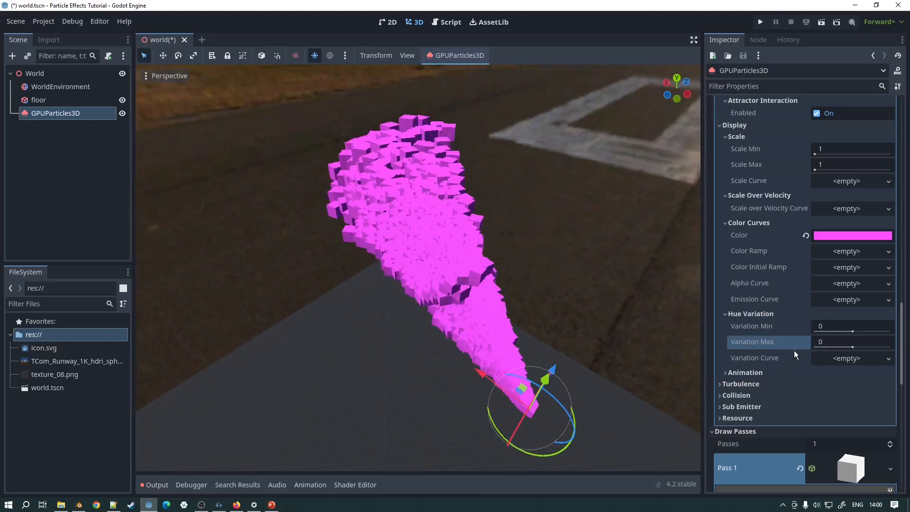
# Step: Examine the Animation speed and offset settings and review the other display and acceleration parameters of the process material
pyautogui.click(752, 372)
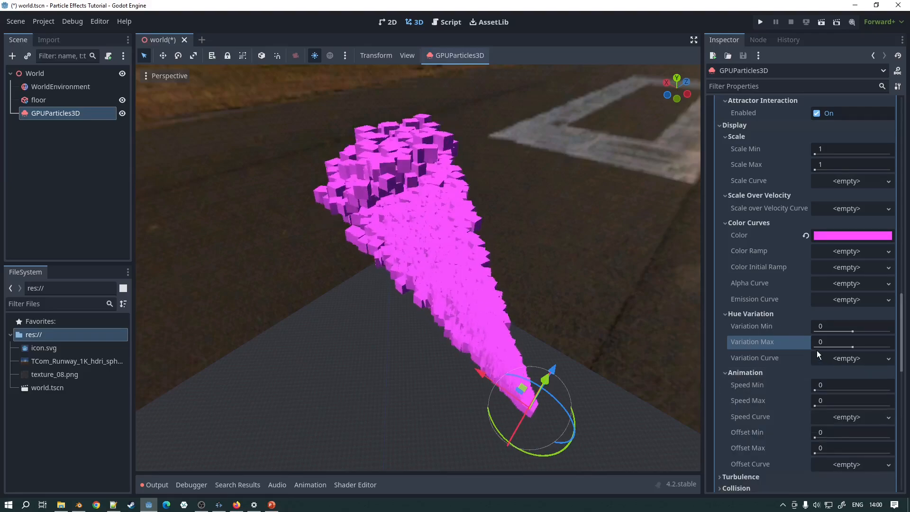
pyautogui.scroll(-3, 818, 351)
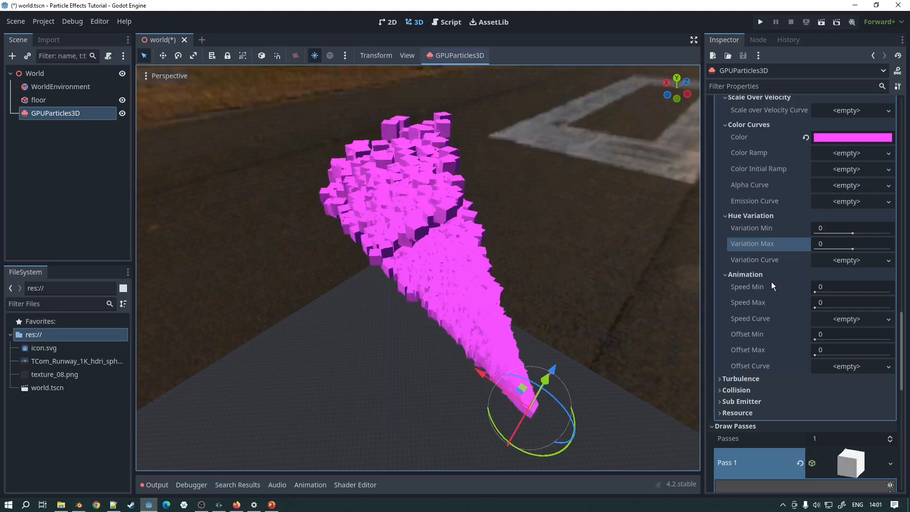
pyautogui.scroll(2, 772, 282)
pyautogui.scroll(2, 773, 282)
pyautogui.scroll(-5, 773, 282)
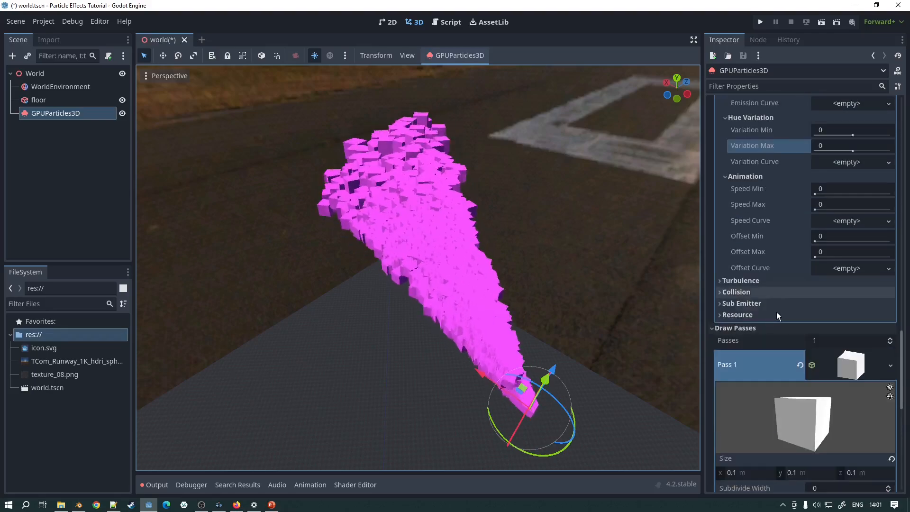
pyautogui.scroll(10, 766, 251)
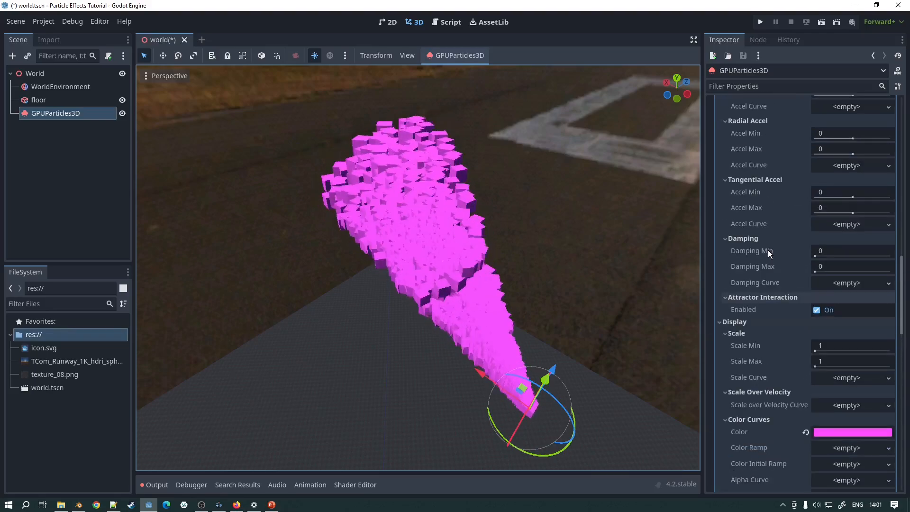
pyautogui.scroll(10, 768, 249)
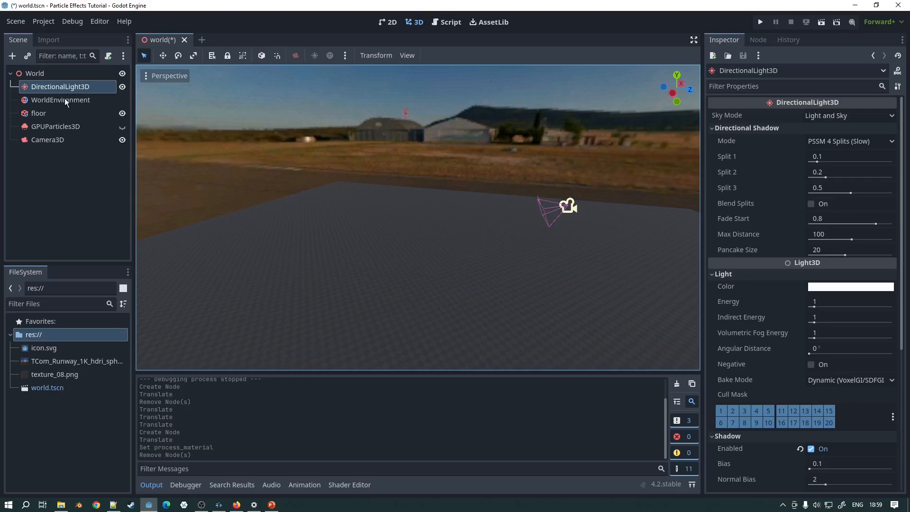
# Step: Check the scene through the Camera3D preview, then return to the perspective view
pyautogui.click(59, 87)
pyautogui.click(49, 144)
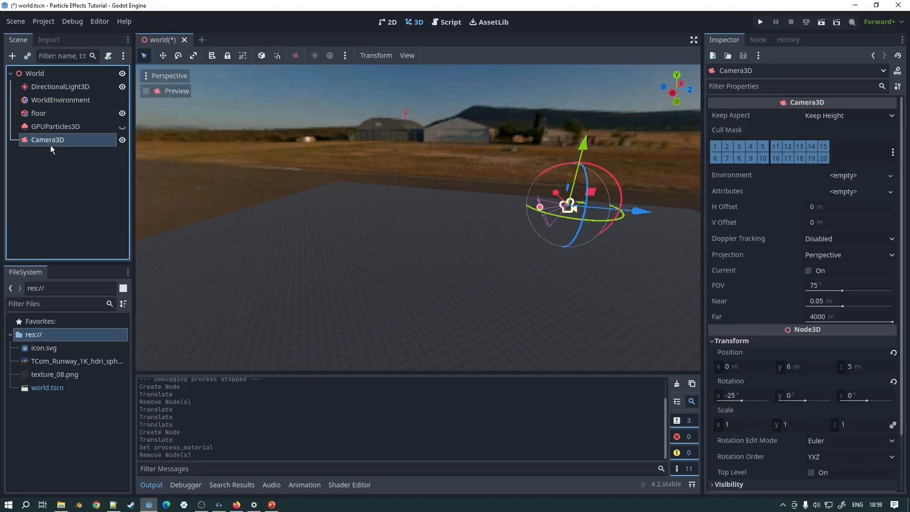
pyautogui.click(147, 91)
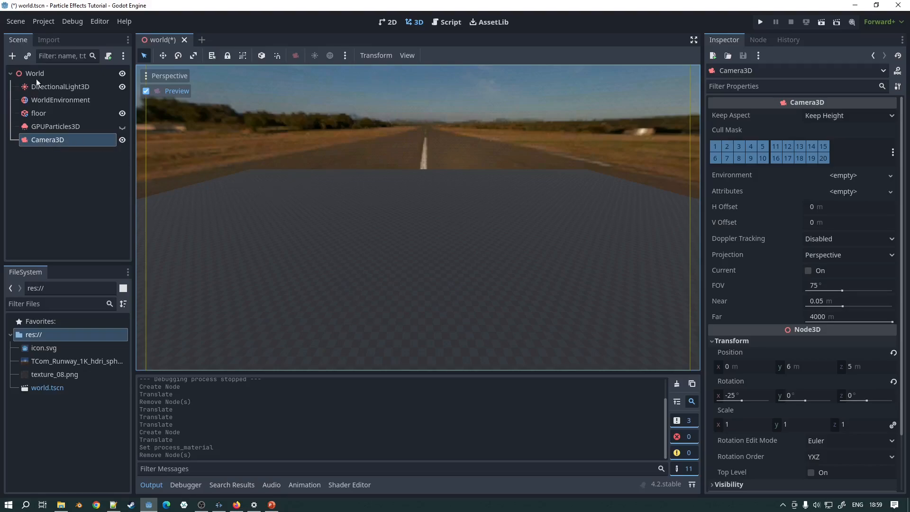
pyautogui.click(146, 91)
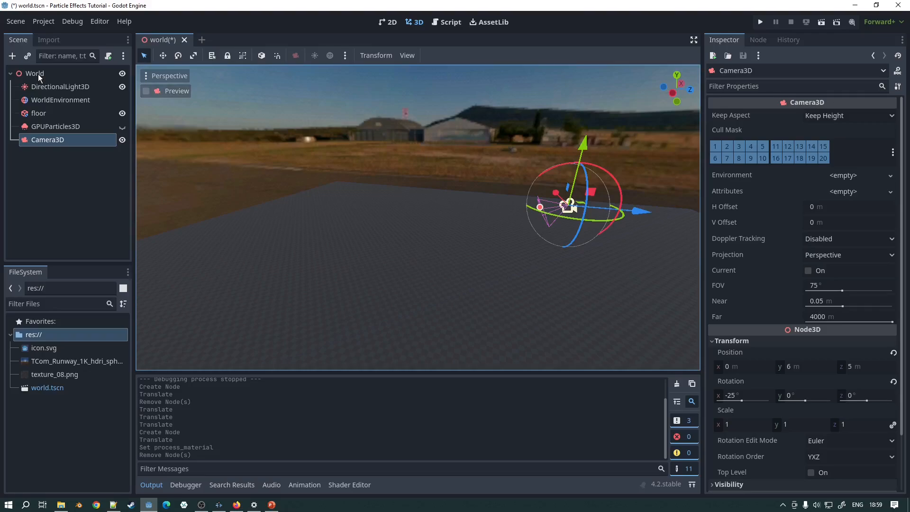
# Step: Add a new GPUParticles3D node under World and raise it vertically above the floor
pyautogui.rightClick(37, 73)
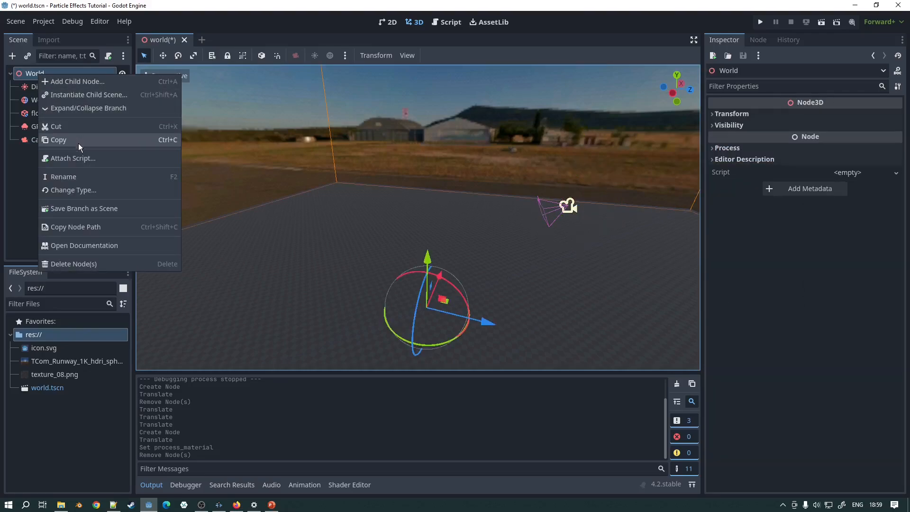
pyautogui.click(92, 83)
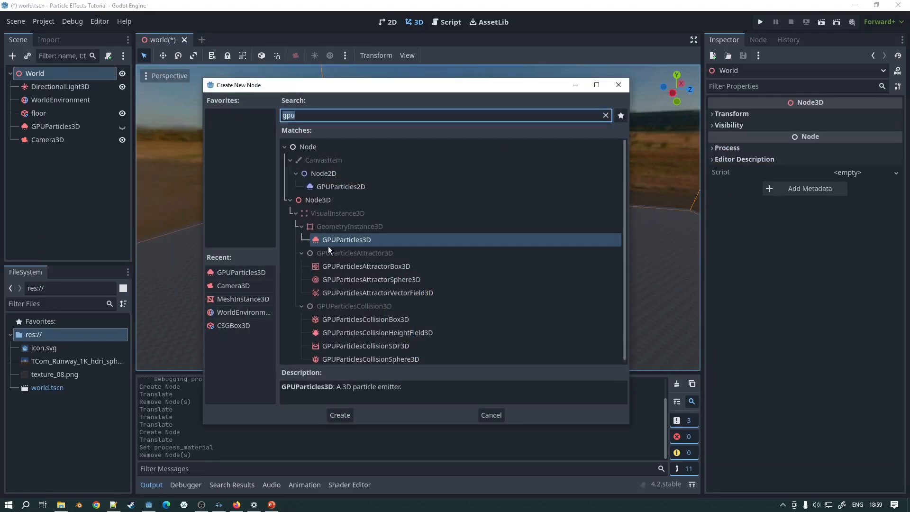
pyautogui.click(341, 416)
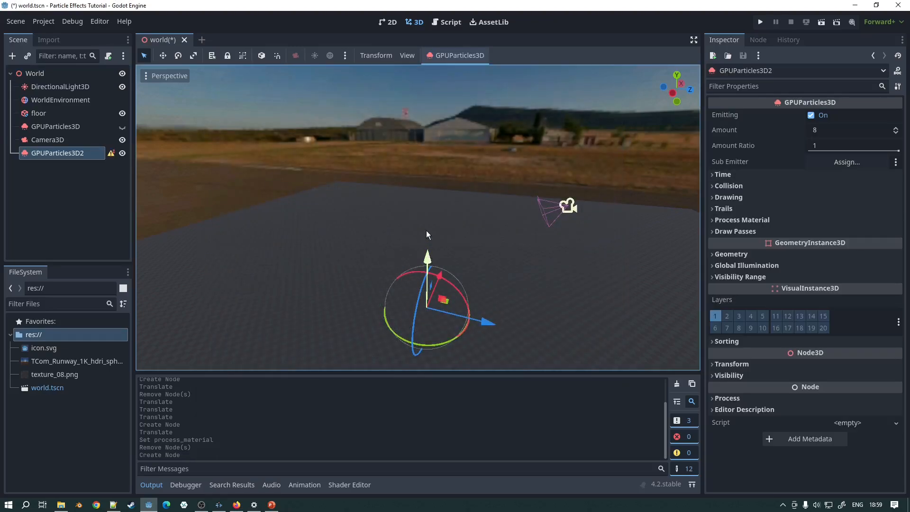
pyautogui.moveTo(426, 235); pyautogui.dragTo(429, 116)
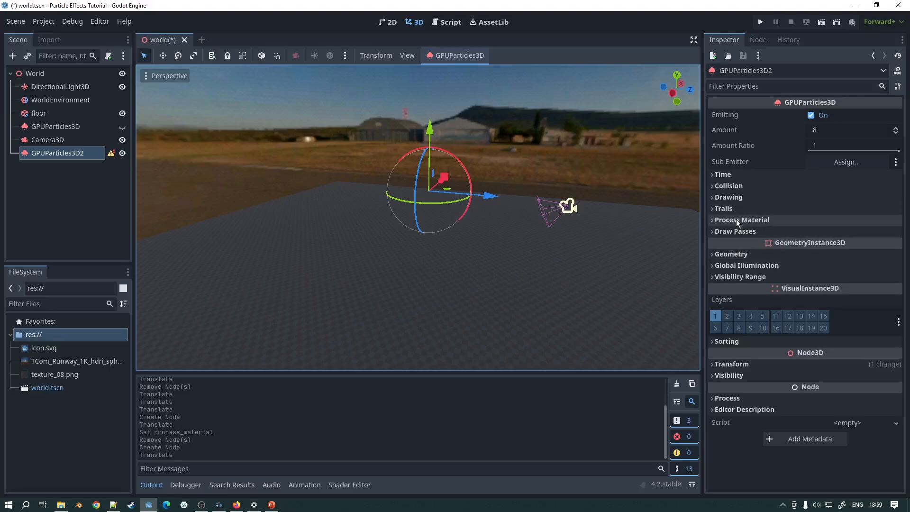
# Step: Assign a new SphereMesh to draw pass 1 of the new particle node
pyautogui.click(735, 233)
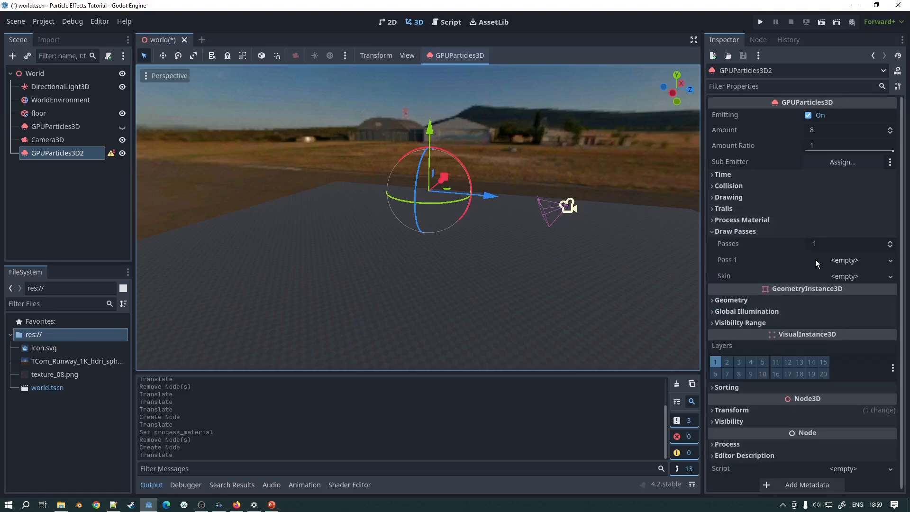
pyautogui.click(862, 260)
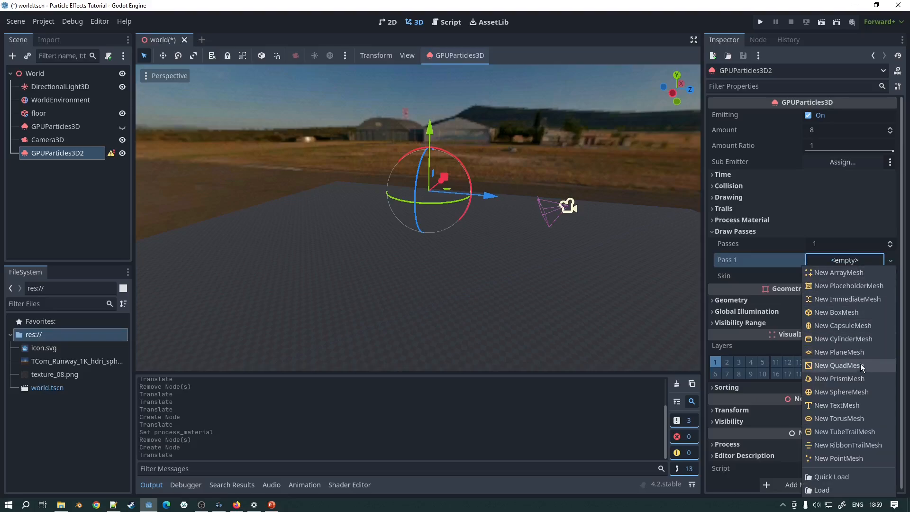
pyautogui.click(846, 392)
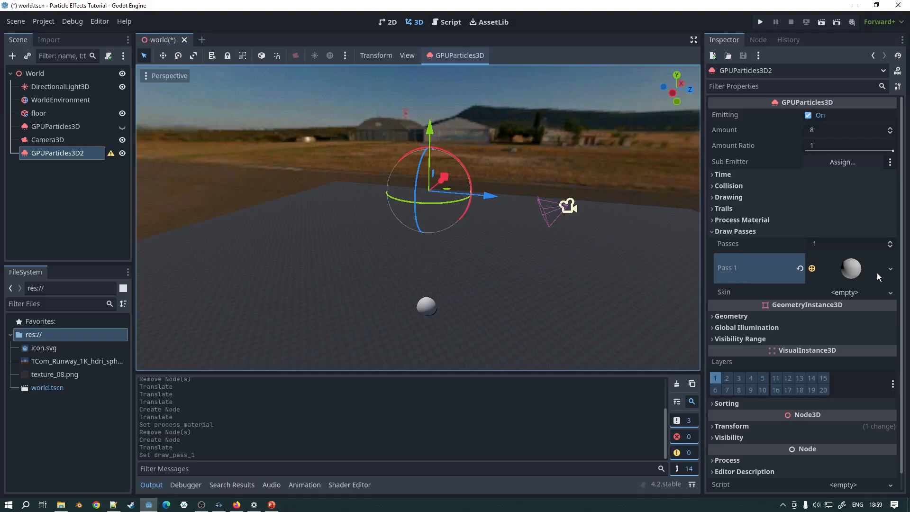
# Step: Set the sphere mesh's radius to 0.1 m and its height to 0.2 m
pyautogui.click(851, 269)
pyautogui.click(822, 363)
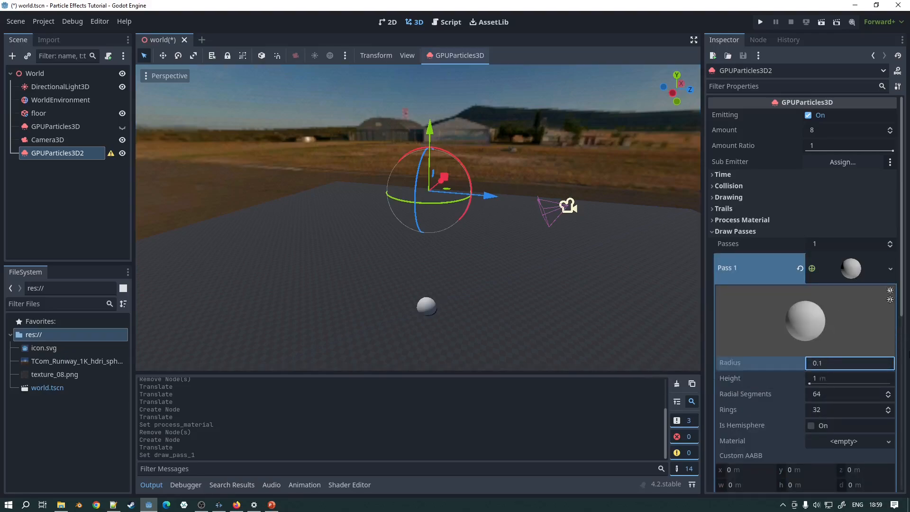
pyautogui.write('0.1')
pyautogui.press('Tab')
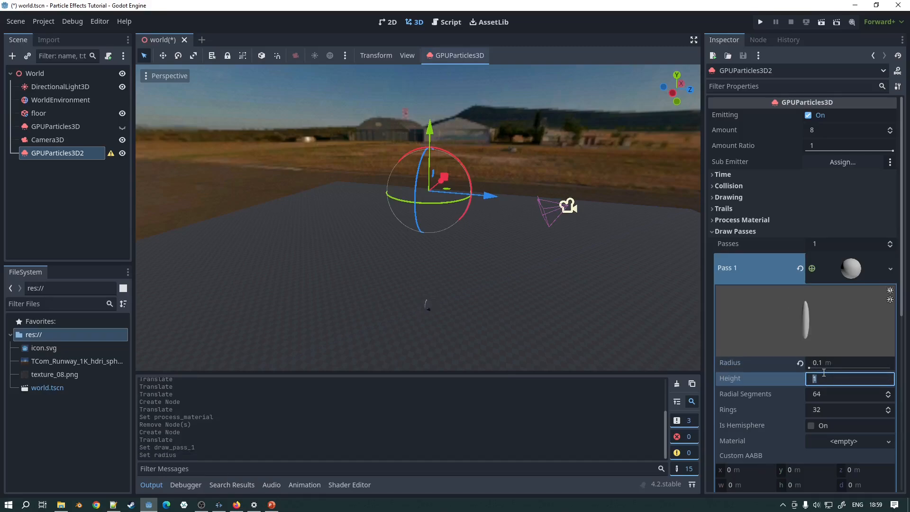
pyautogui.write('0.2')
pyautogui.press('Return')
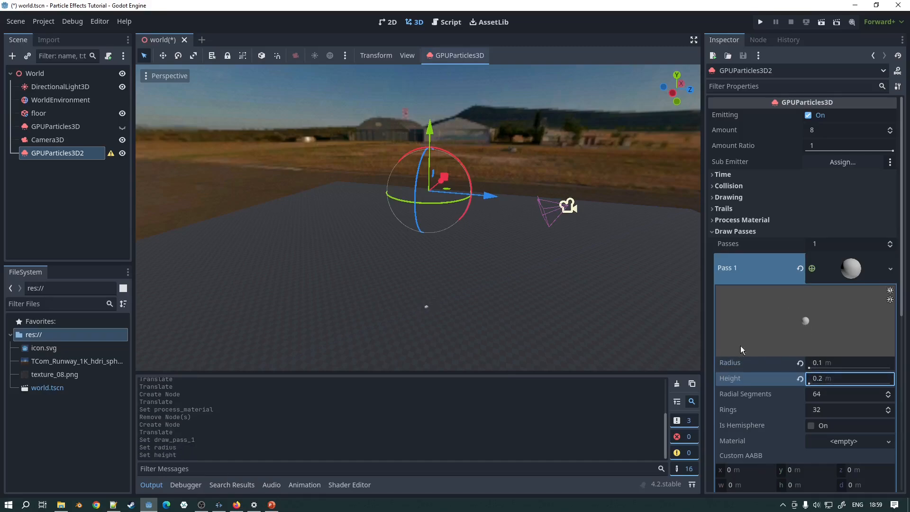
# Step: Assign a new ParticleProcessMaterial to the new particle node and collapse its material and draw pass settings
pyautogui.click(773, 222)
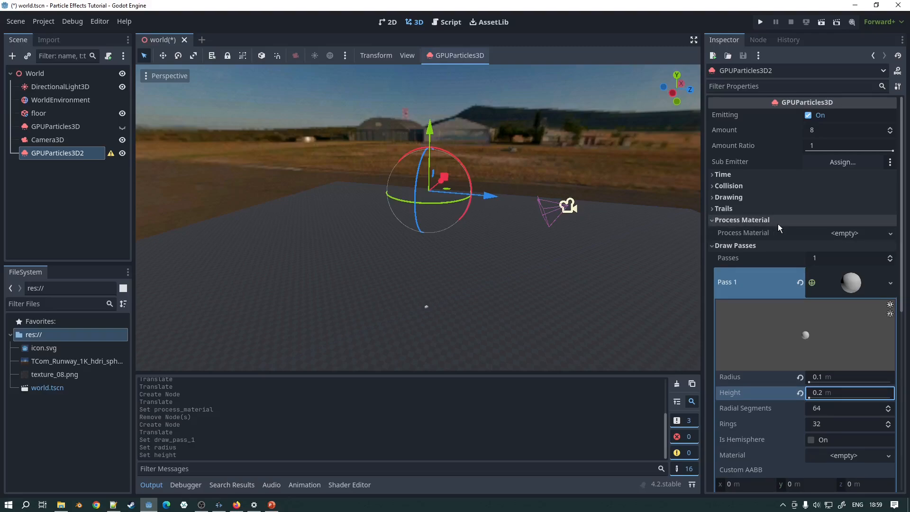
pyautogui.click(842, 235)
pyautogui.click(838, 263)
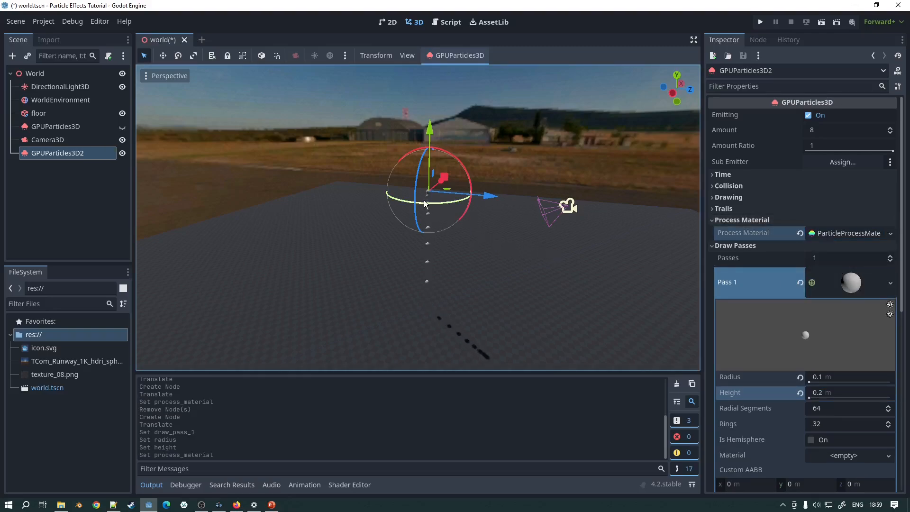
pyautogui.click(716, 246)
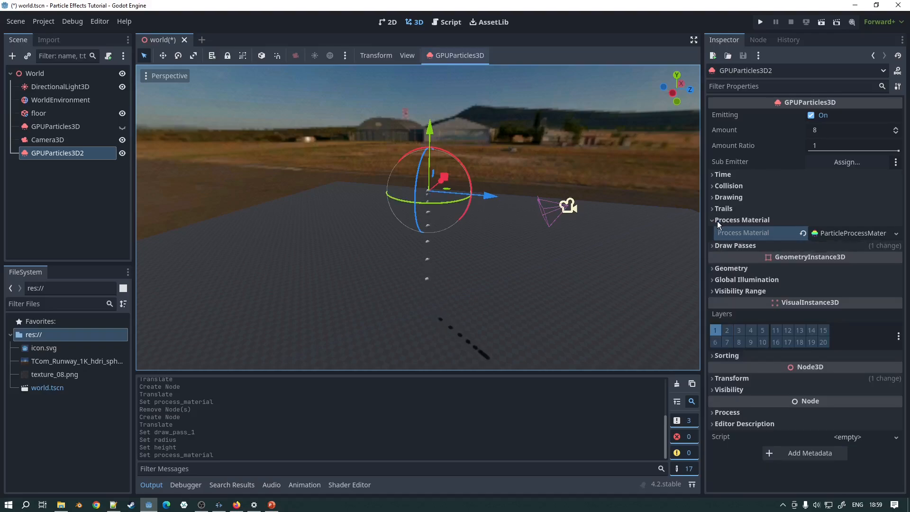
pyautogui.click(714, 220)
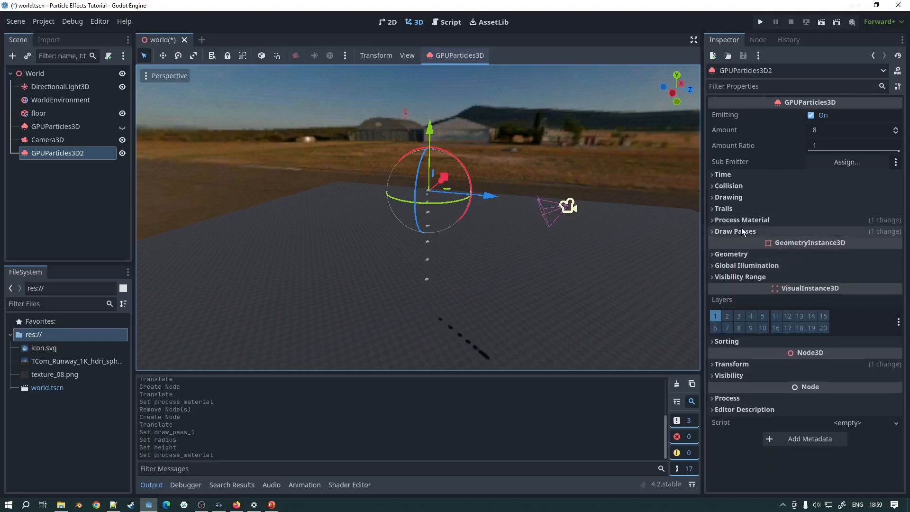
# Step: Set the y gravity of the particle process material to 0
pyautogui.click(721, 221)
pyautogui.click(839, 233)
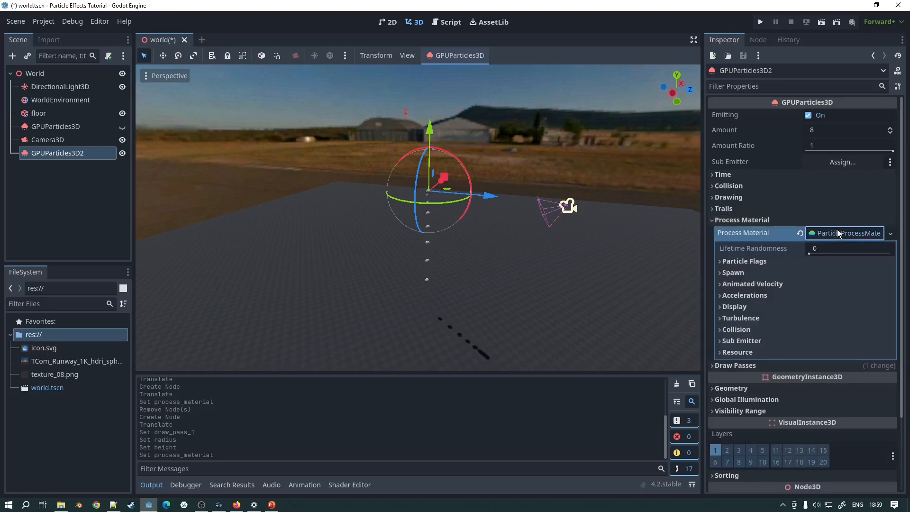
pyautogui.click(751, 295)
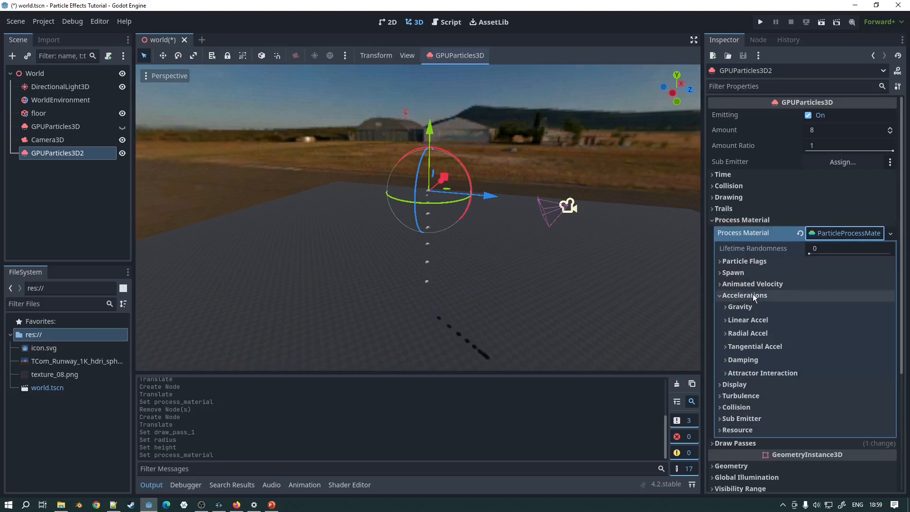
pyautogui.click(748, 308)
pyautogui.click(813, 335)
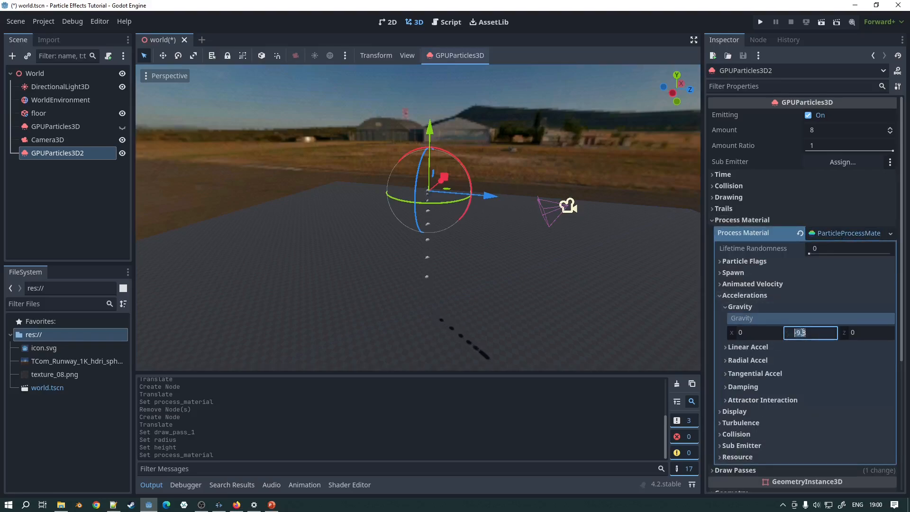
pyautogui.write('0')
pyautogui.press('Return')
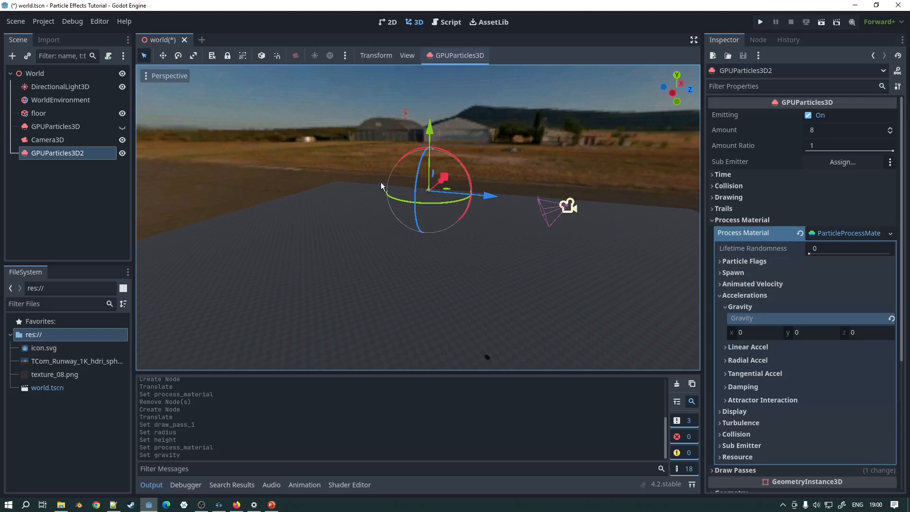
# Step: Set the particles' emission shape to Sphere Surface in the spawn position settings
pyautogui.click(744, 275)
pyautogui.click(752, 287)
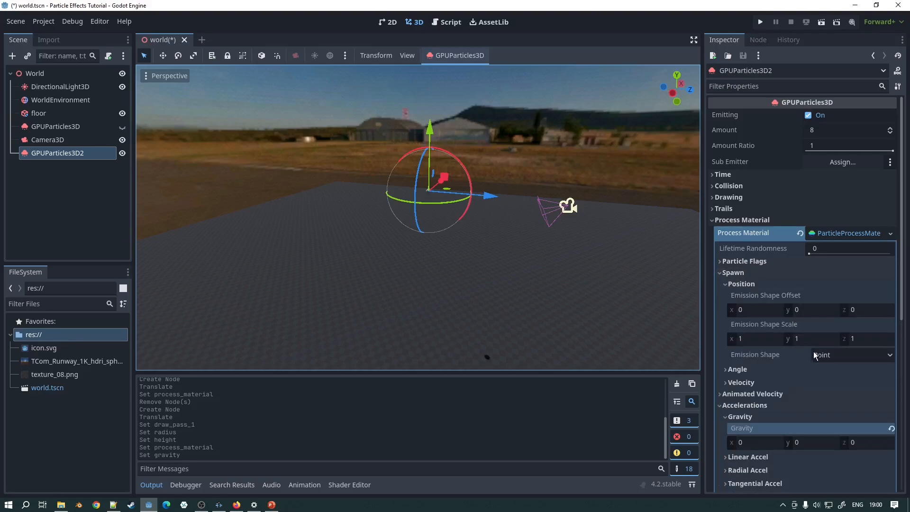
pyautogui.click(853, 354)
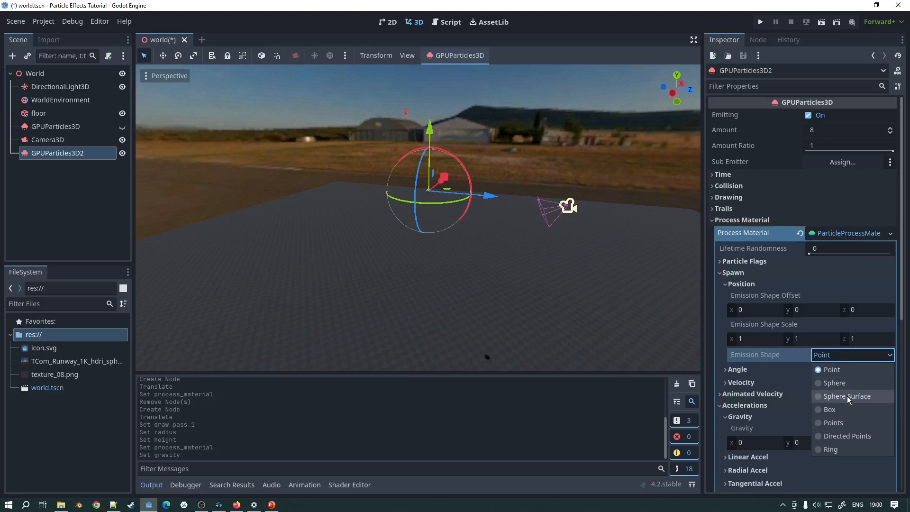
pyautogui.click(846, 396)
pyautogui.moveTo(448, 207); pyautogui.dragTo(442, 231, button='middle')
# Step: Set the emission sphere radius to 2 and the particle amount of the second particle node to 600
pyautogui.click(830, 368)
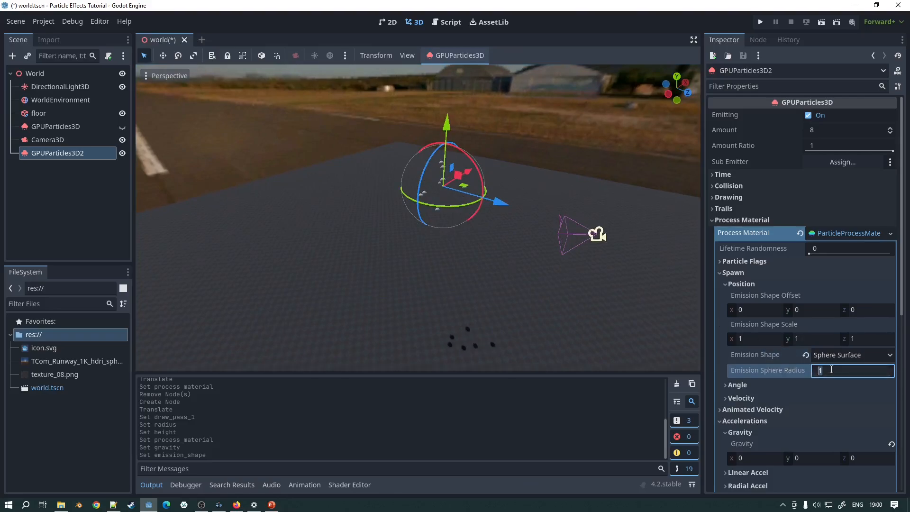
pyautogui.press('Return')
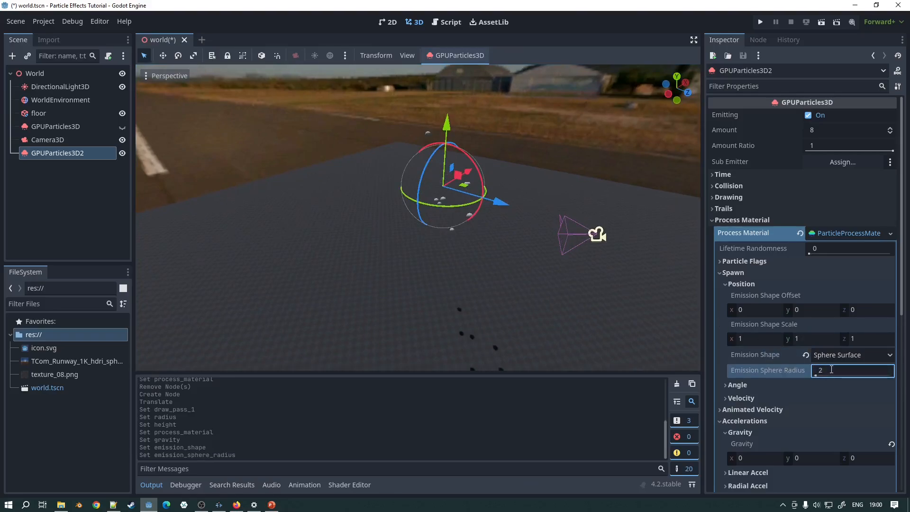
pyautogui.click(42, 139)
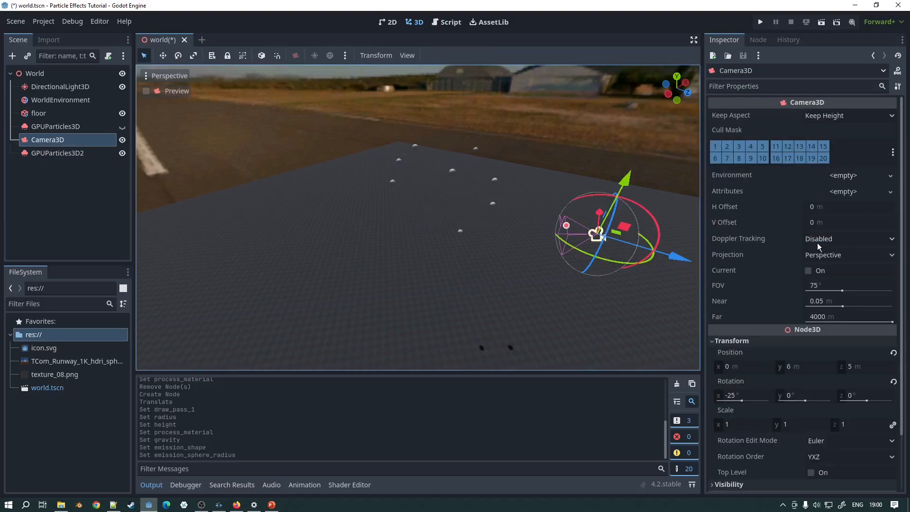
pyautogui.click(50, 153)
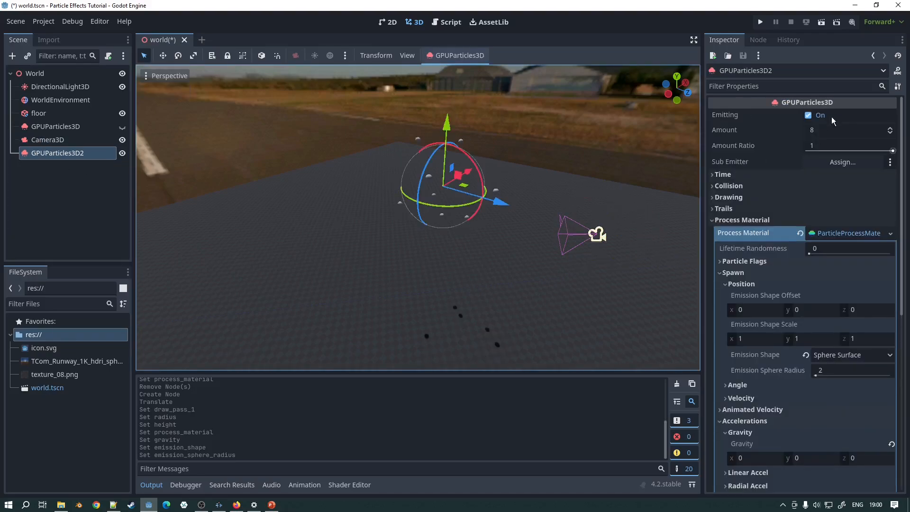
pyautogui.click(827, 131)
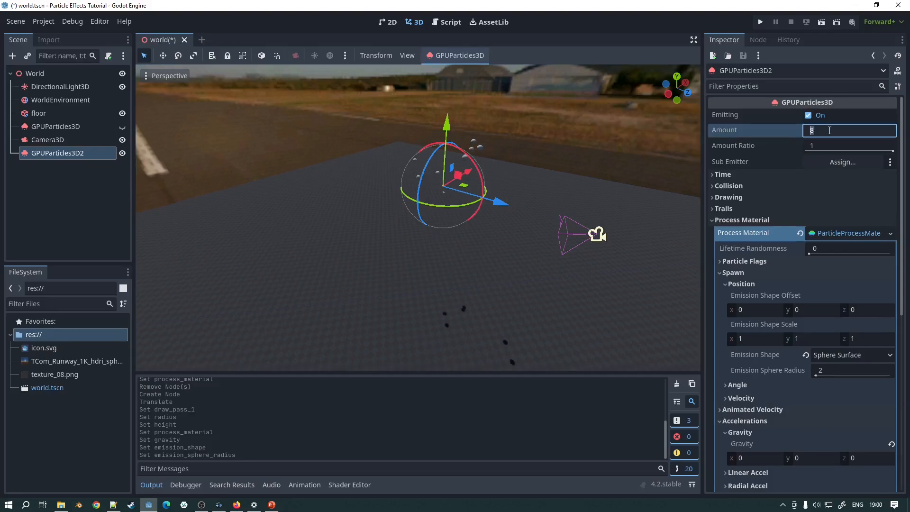
pyautogui.write('600')
pyautogui.press('Return')
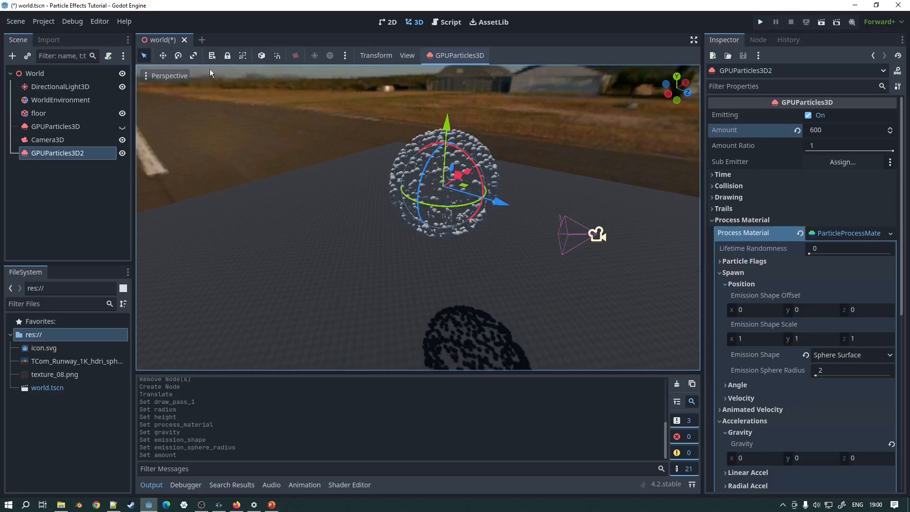
# Step: Select the Camera3D node and turn on its preview in the 3D viewport
pyautogui.click(70, 140)
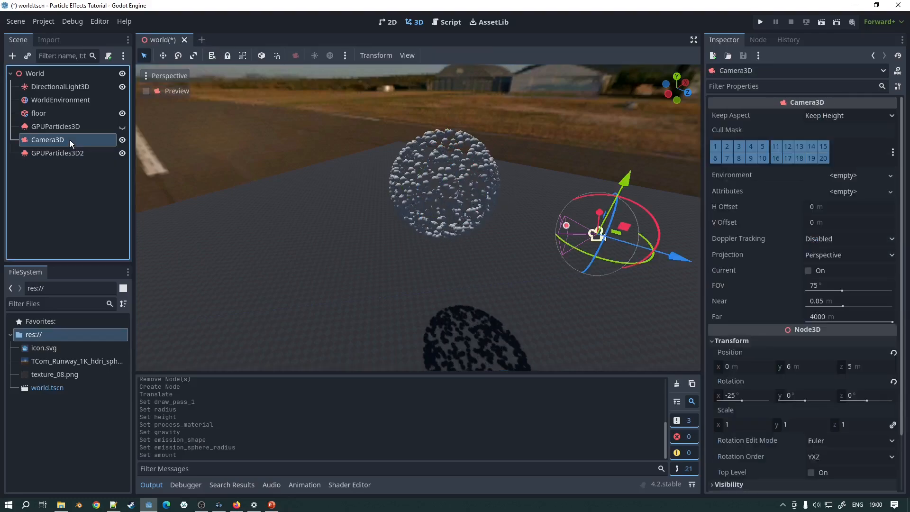
pyautogui.click(142, 97)
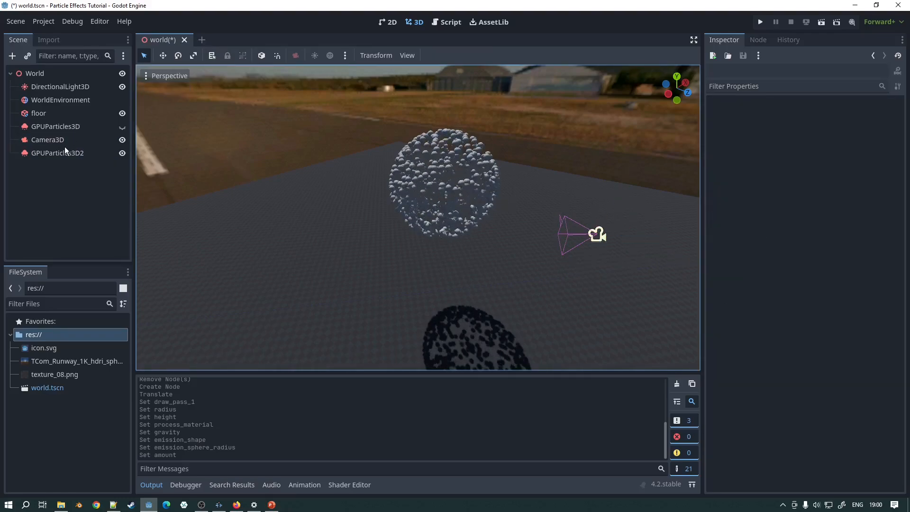
pyautogui.click(65, 148)
pyautogui.click(70, 136)
pyautogui.click(146, 90)
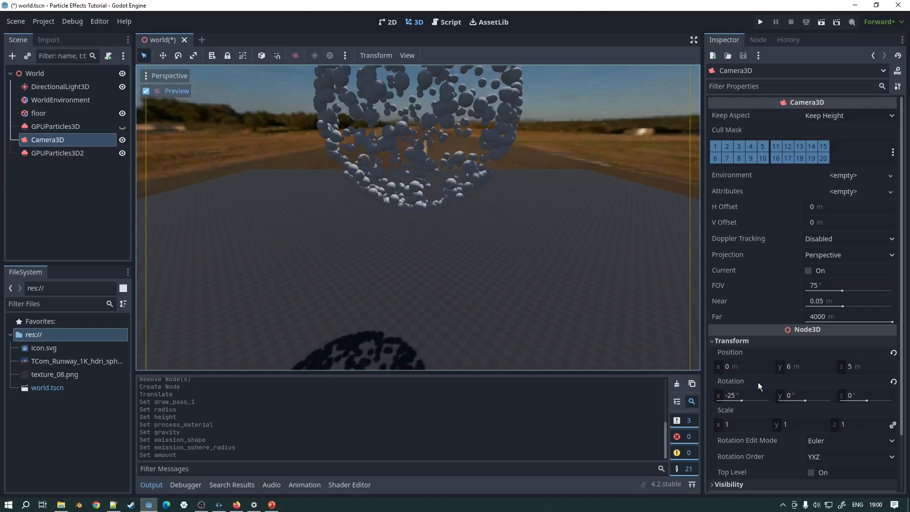
# Step: Raise the camera by trying a y position of 10 m and settling on 8 m
pyautogui.click(799, 368)
pyautogui.write('10')
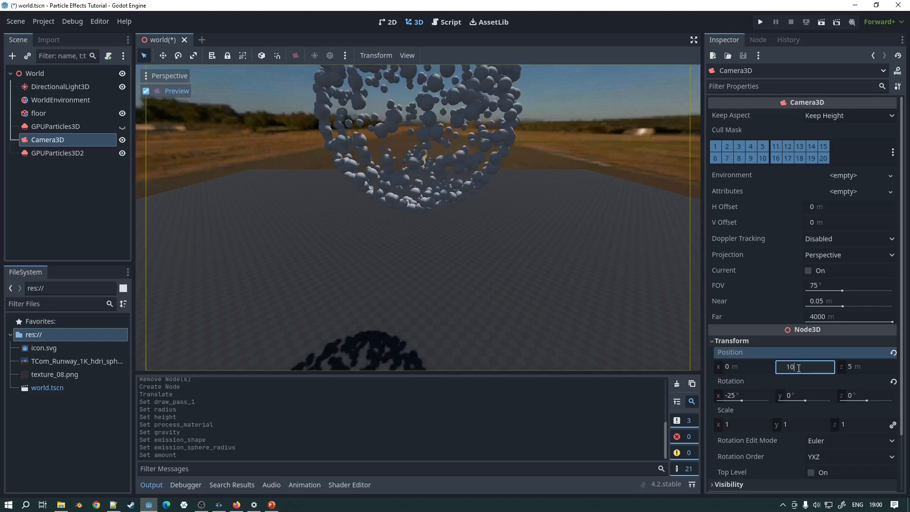
pyautogui.press('Return')
pyautogui.click(798, 368)
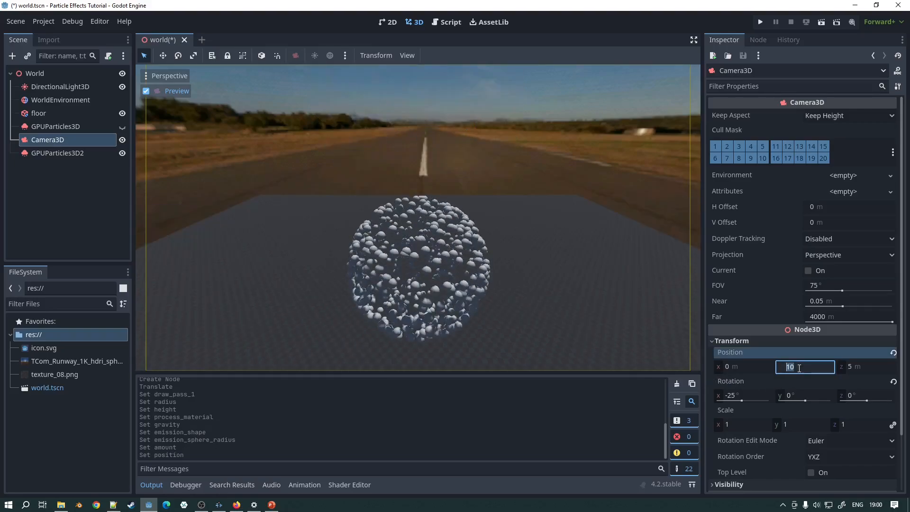
pyautogui.write('8')
pyautogui.press('Return')
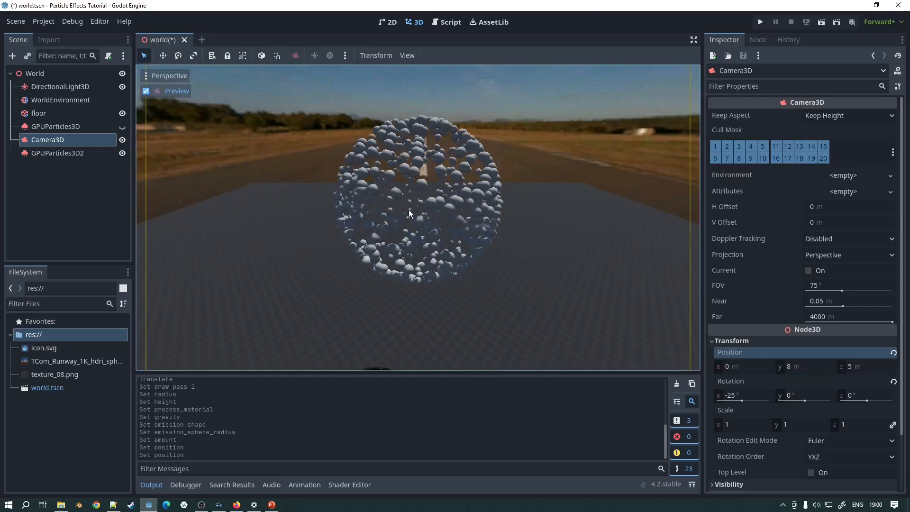
# Step: Set the second particle node's amount to 300 and its lifetime to 10 s
pyautogui.click(74, 154)
pyautogui.click(828, 132)
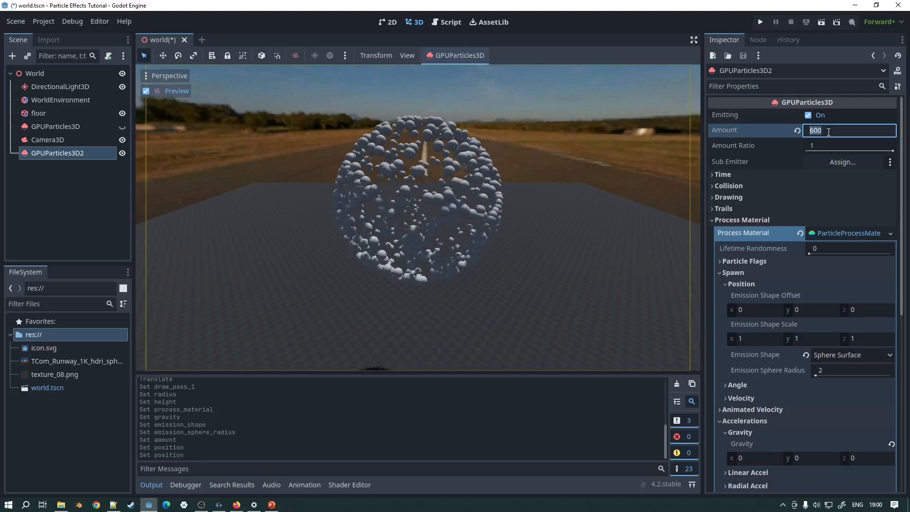
pyautogui.write('300')
pyautogui.press('Return')
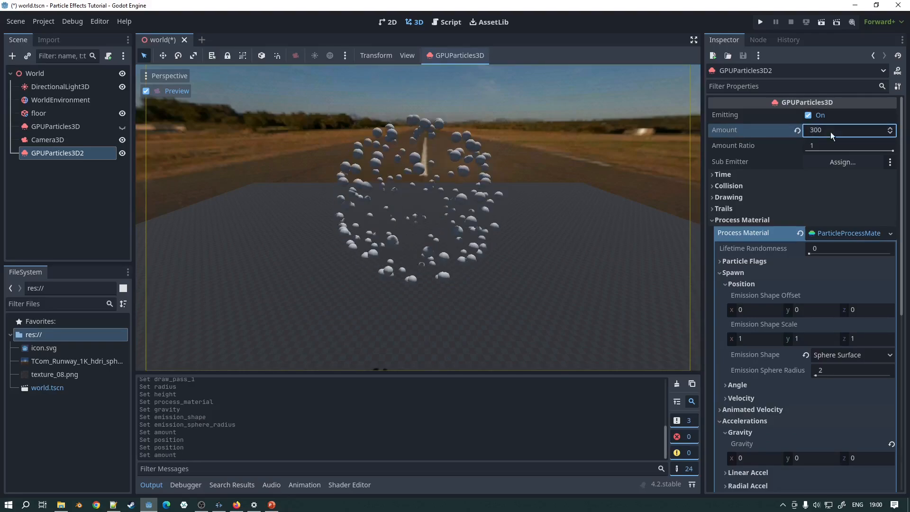
pyautogui.click(723, 175)
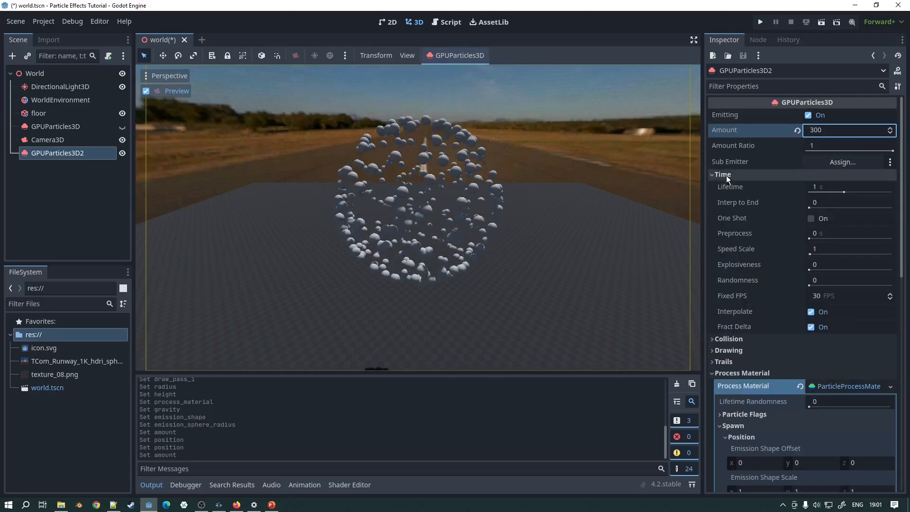
pyautogui.click(841, 187)
pyautogui.write('10')
pyautogui.press('Return')
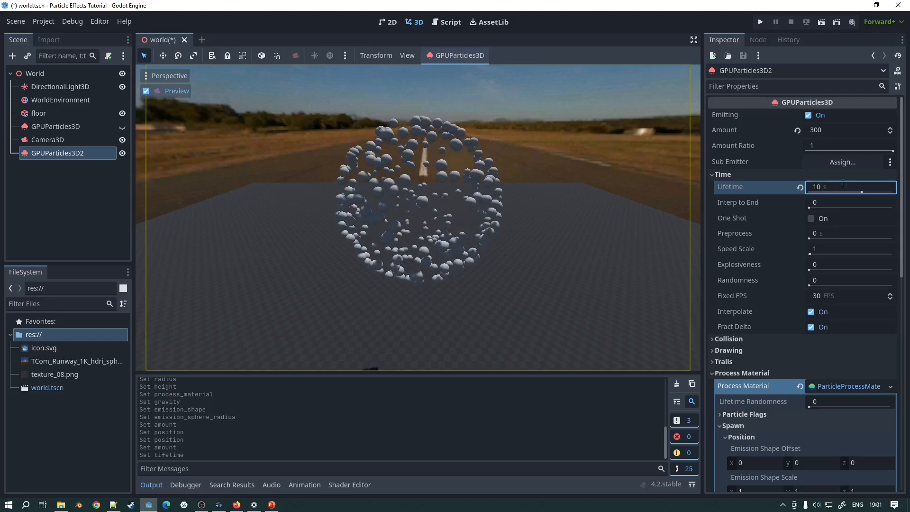
# Step: Reduce the particle amount to 200
pyautogui.click(825, 129)
pyautogui.click(825, 128)
pyautogui.write('2')
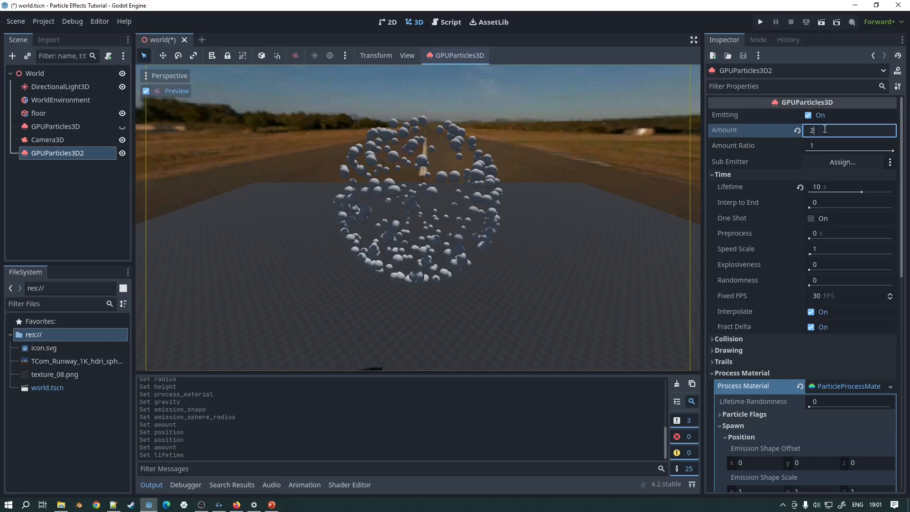
pyautogui.write('00')
pyautogui.press('Return')
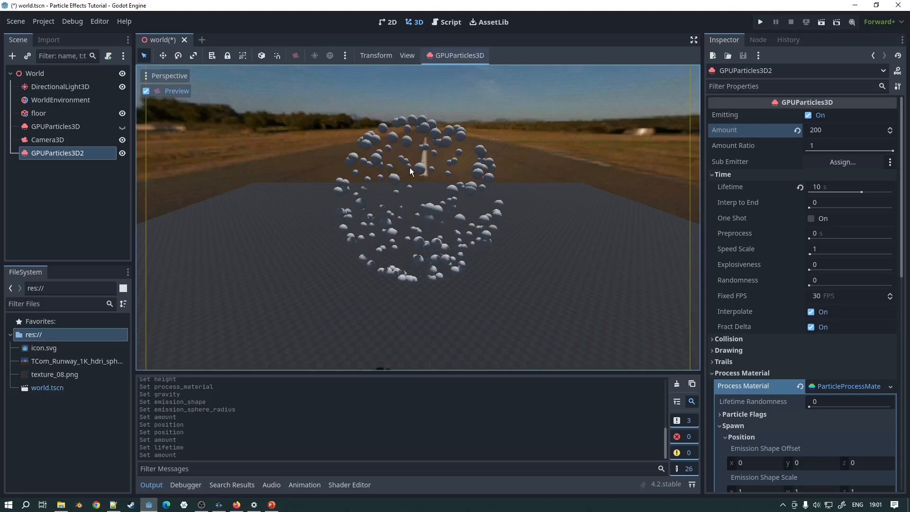
# Step: Assign a new StandardMaterial3D to the sphere mesh of draw pass 1 and open its properties
pyautogui.scroll(-8, 790, 316)
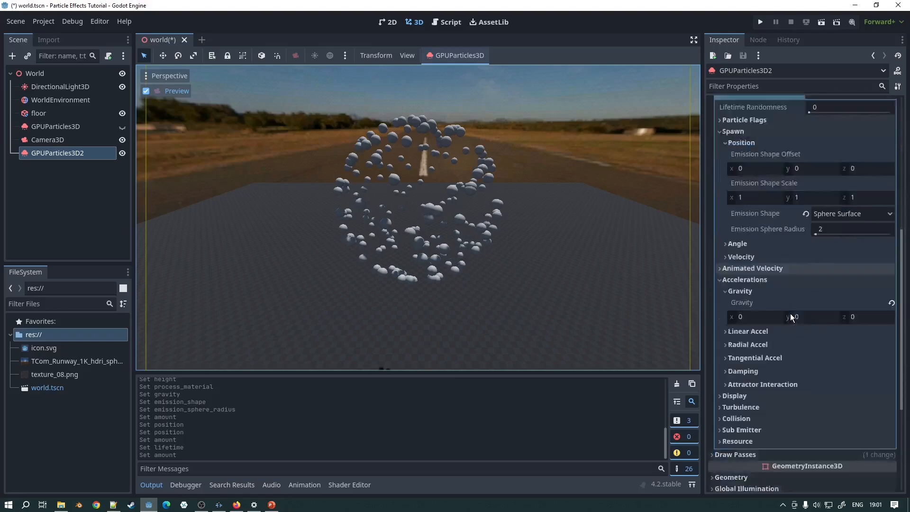
pyautogui.click(737, 454)
pyautogui.scroll(-5, 759, 393)
pyautogui.scroll(-5, 797, 324)
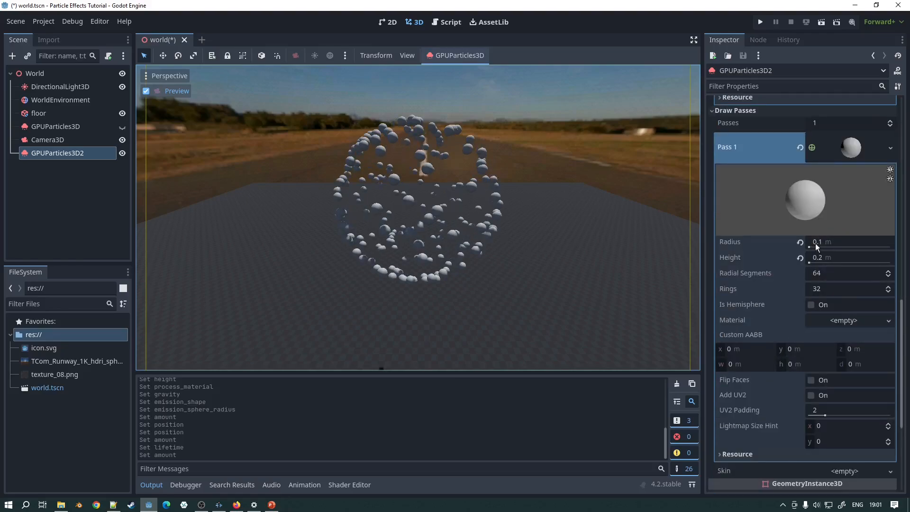
pyautogui.scroll(-2, 839, 277)
pyautogui.click(838, 275)
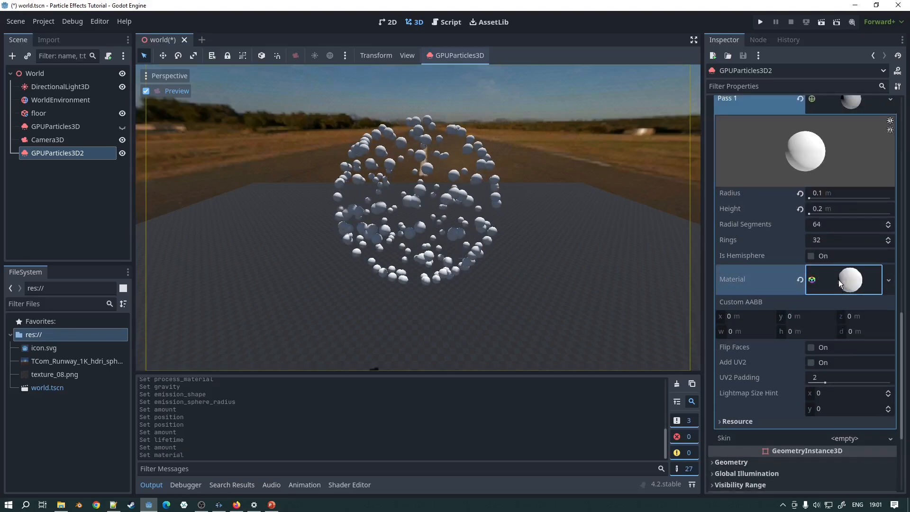
pyautogui.click(839, 279)
# Step: Set the sphere material's transparency to Alpha and its shading mode to Unshaded
pyautogui.click(766, 255)
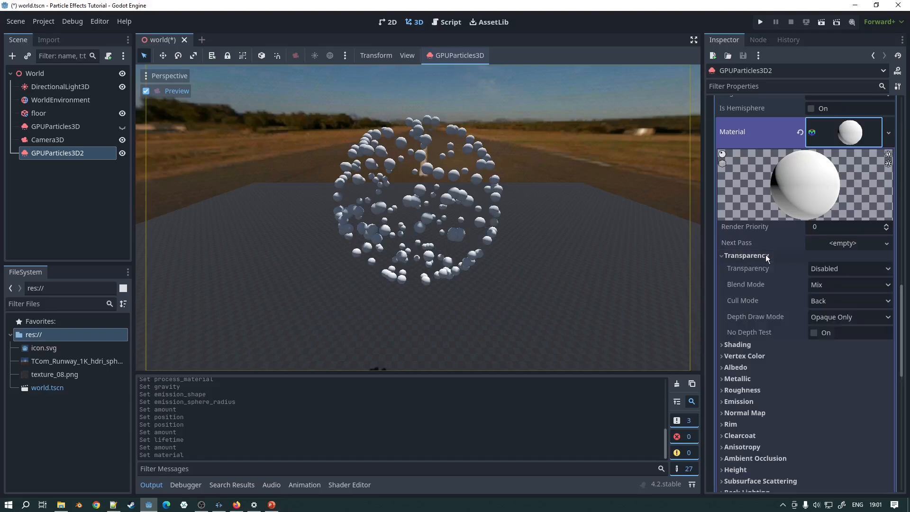
pyautogui.click(828, 268)
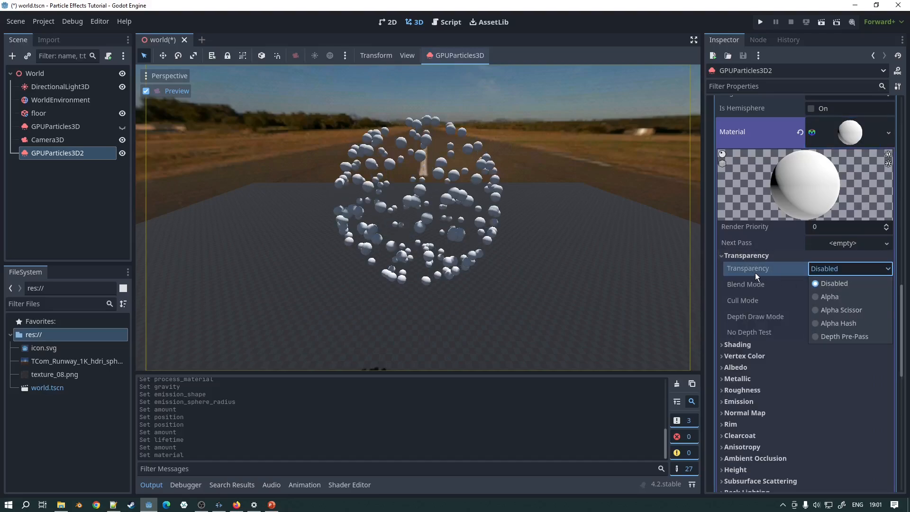
pyautogui.click(829, 297)
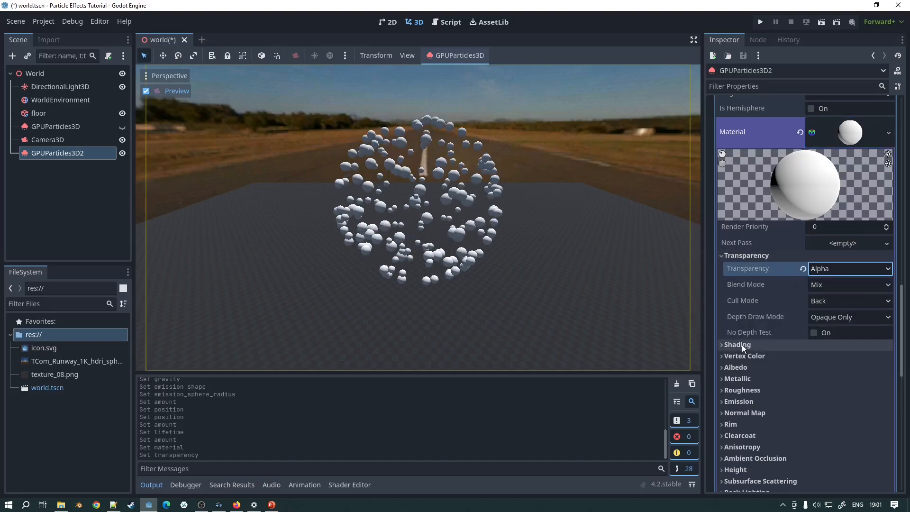
pyautogui.click(750, 346)
pyautogui.scroll(-2, 759, 326)
pyautogui.click(835, 309)
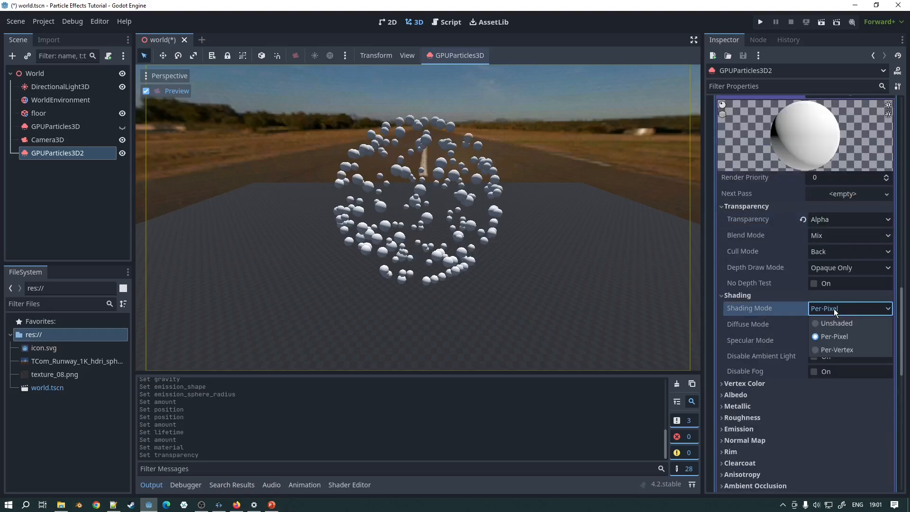
pyautogui.click(832, 323)
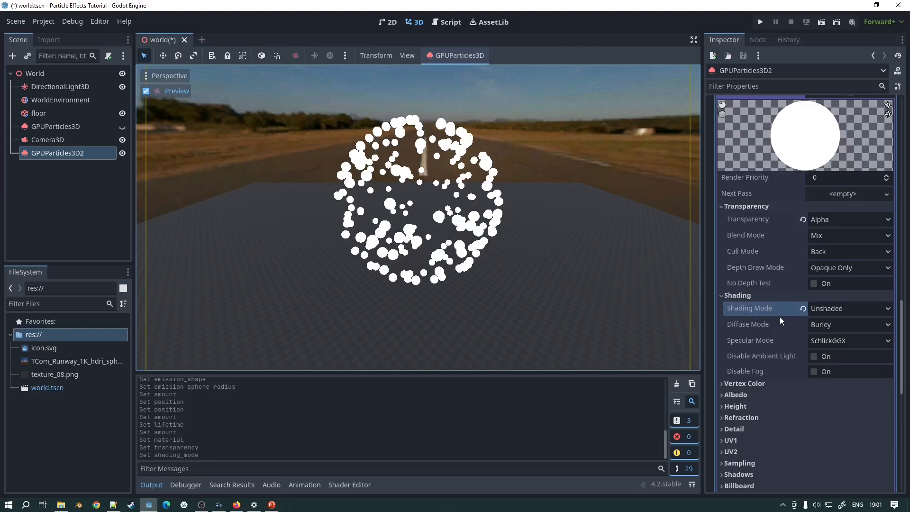
# Step: Enable the use of vertex color as albedo in the sphere material
pyautogui.scroll(-1, 783, 322)
pyautogui.click(747, 334)
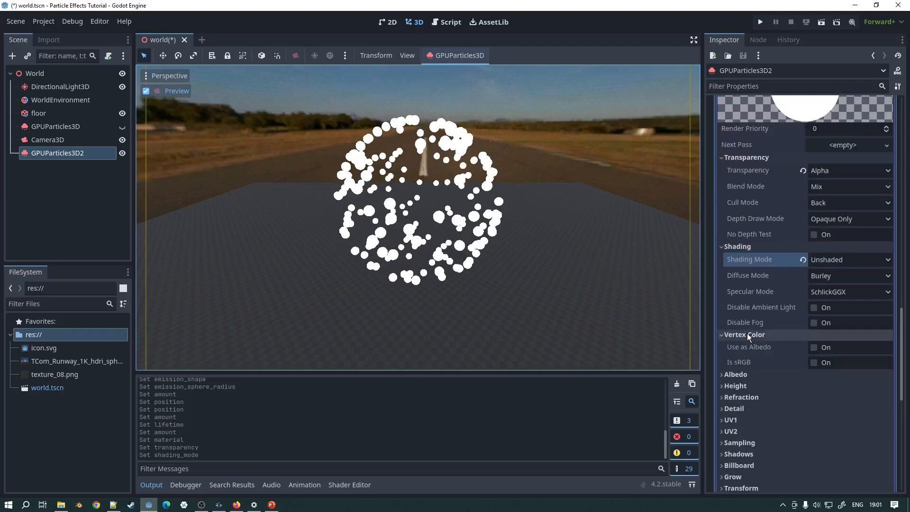
pyautogui.click(815, 349)
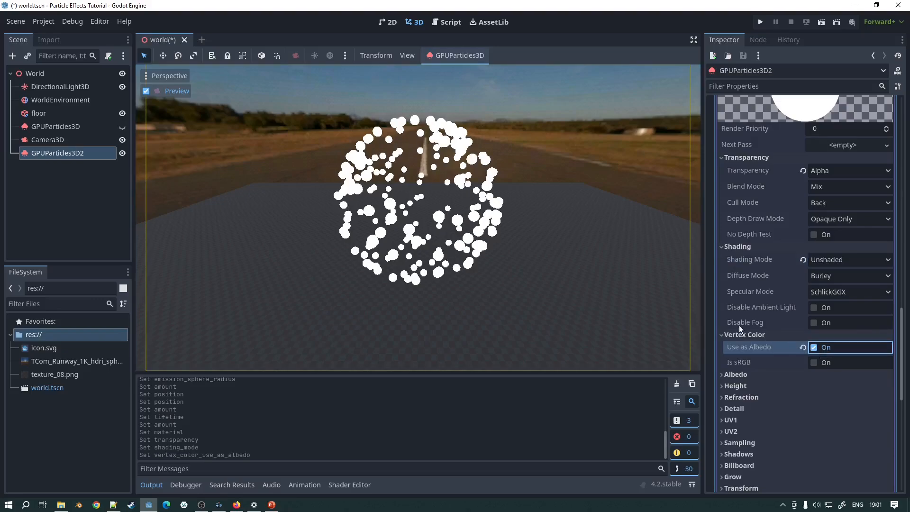
# Step: Set the sphere material's albedo color to cyan, hex 00c9e1
pyautogui.scroll(-1, 732, 332)
pyautogui.click(735, 327)
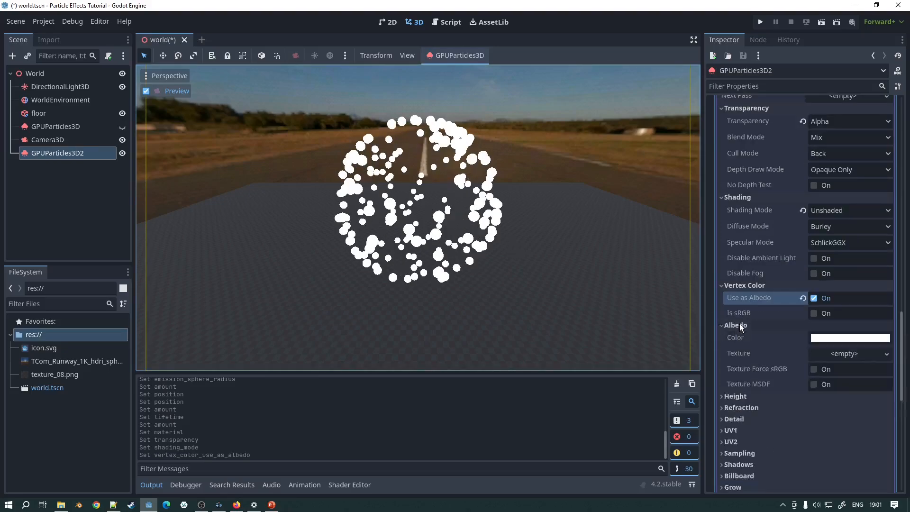
pyautogui.click(843, 341)
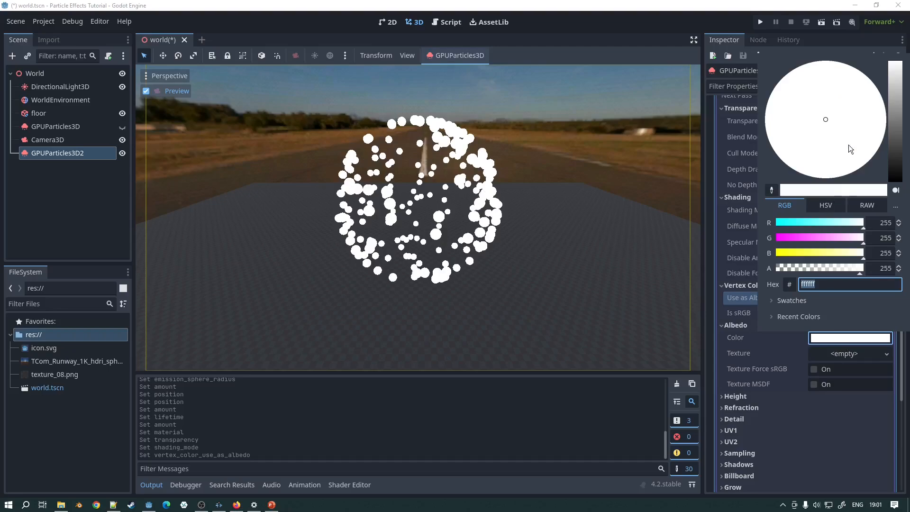
pyautogui.moveTo(896, 127); pyautogui.dragTo(896, 93)
pyautogui.moveTo(818, 118)
pyautogui.mouseDown()
pyautogui.moveTo(767, 90)
pyautogui.moveTo(739, 89)
pyautogui.mouseUp()
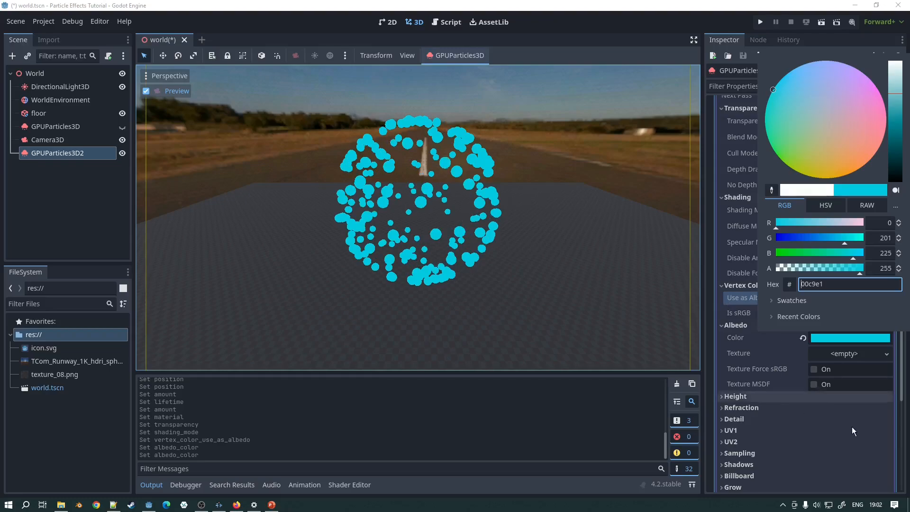
pyautogui.click(902, 395)
# Step: Set the sphere mesh's radius to 0.05 m and its height to 0.1 m
pyautogui.moveTo(902, 388); pyautogui.dragTo(908, 335)
pyautogui.scroll(5, 830, 238)
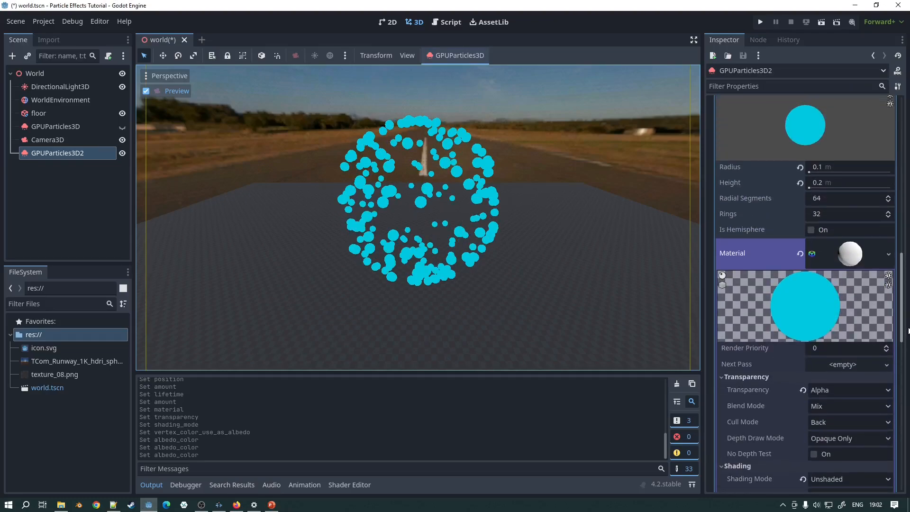
pyautogui.click(826, 261)
pyautogui.write('0.05')
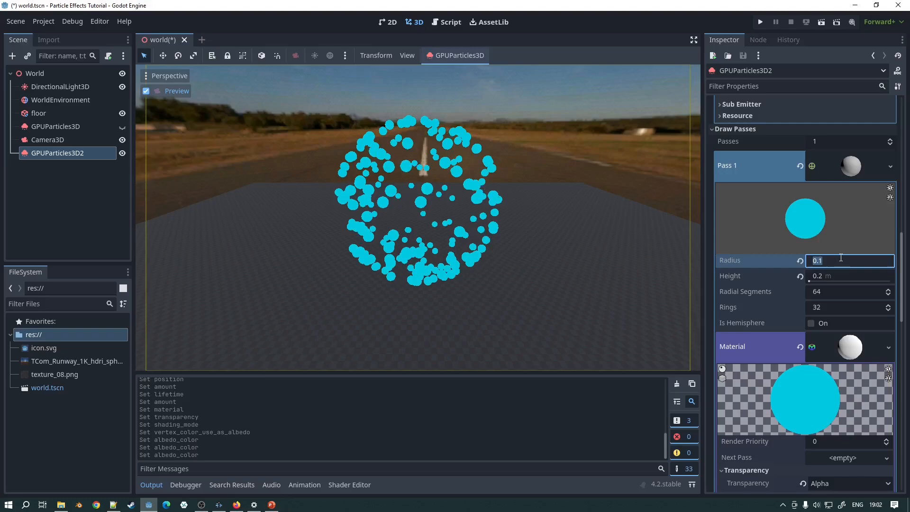
pyautogui.press('Tab')
pyautogui.write('0.1')
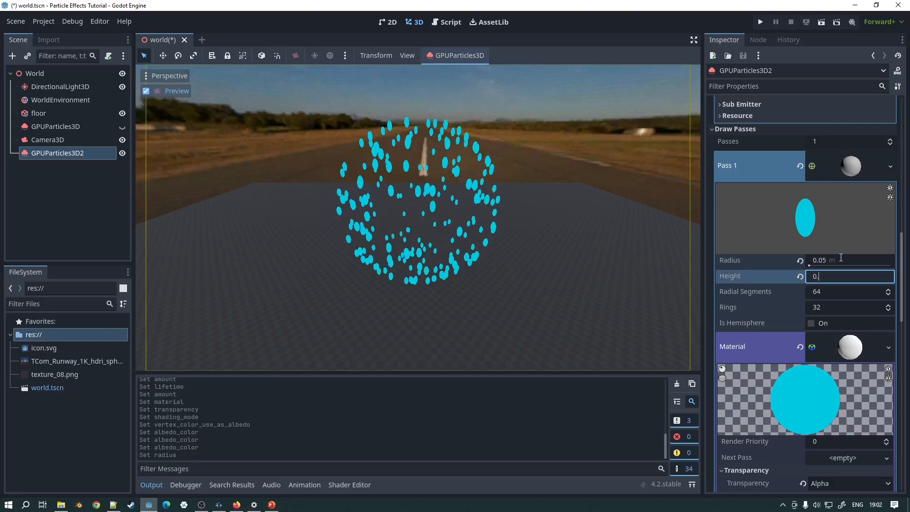
pyautogui.press('Return')
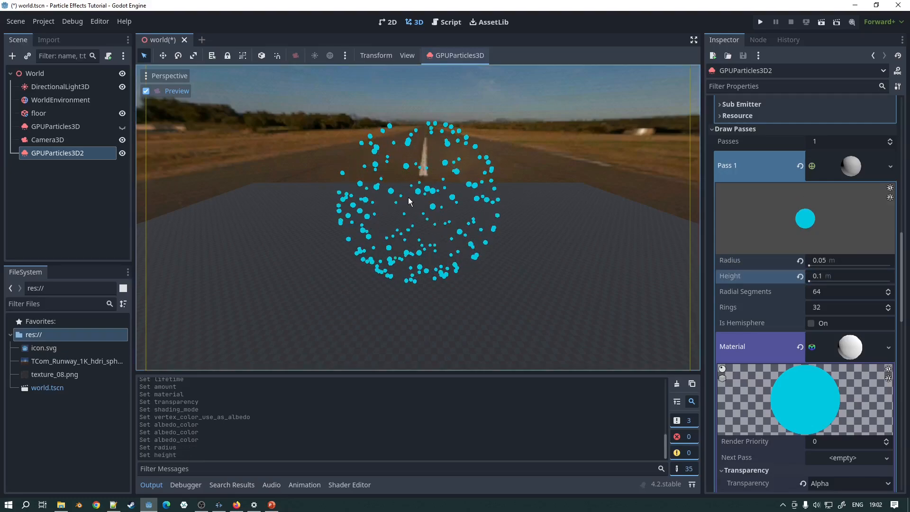
# Step: Assign a new CurveTexture as the Alpha Curve in the process material's color curves
pyautogui.scroll(5, 821, 196)
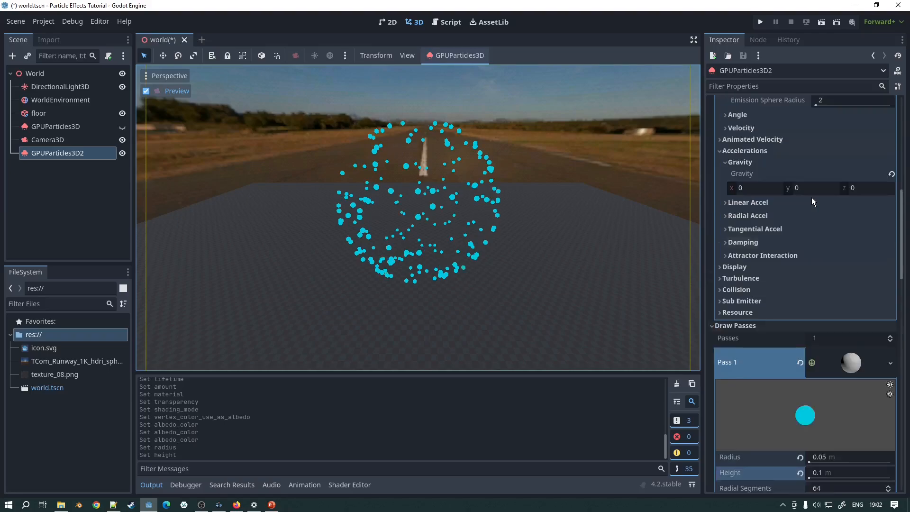
pyautogui.scroll(5, 812, 197)
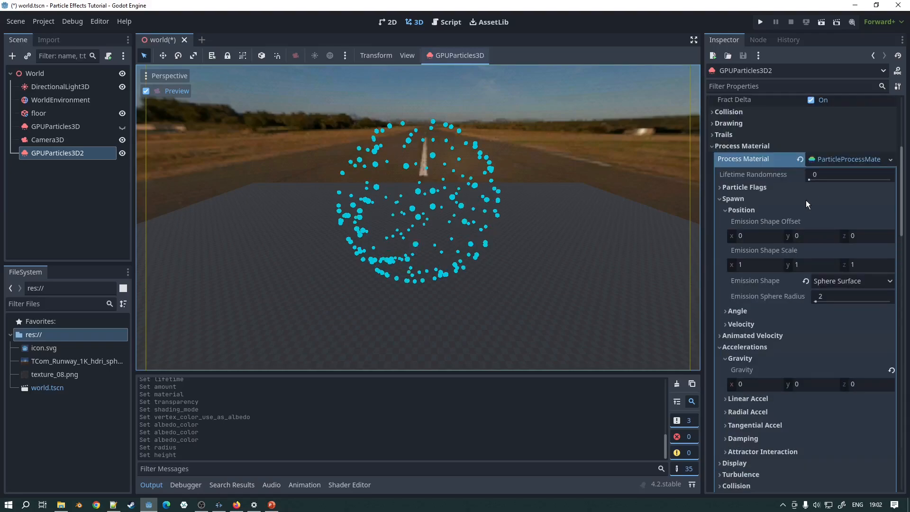
pyautogui.scroll(-4, 806, 200)
pyautogui.click(741, 316)
pyautogui.scroll(-3, 748, 315)
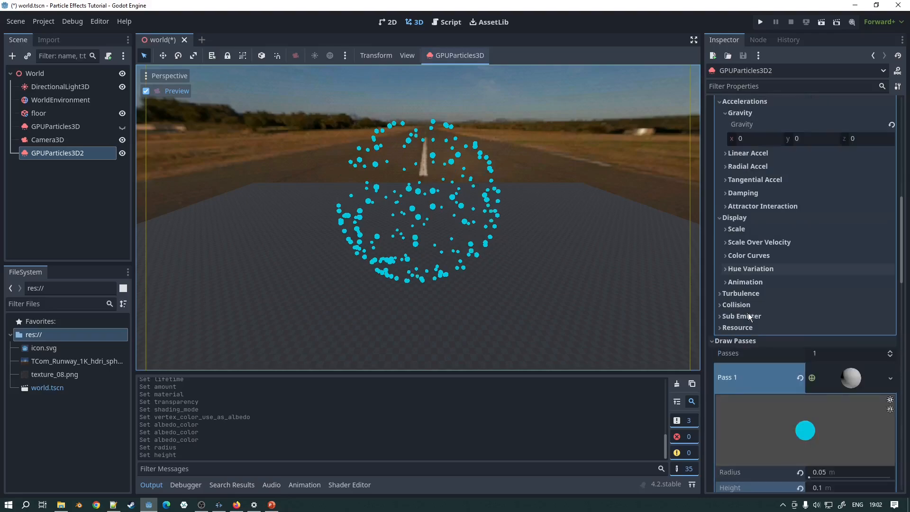
pyautogui.click(743, 256)
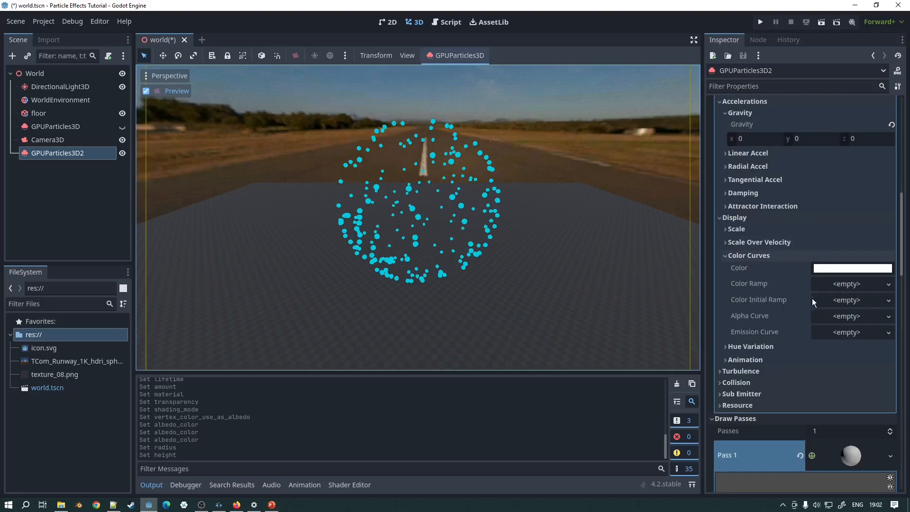
pyautogui.click(845, 315)
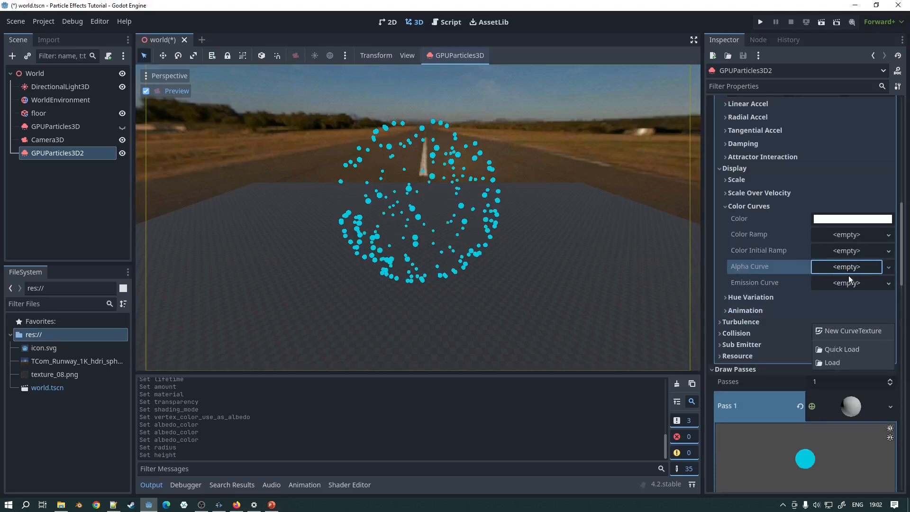
pyautogui.click(845, 331)
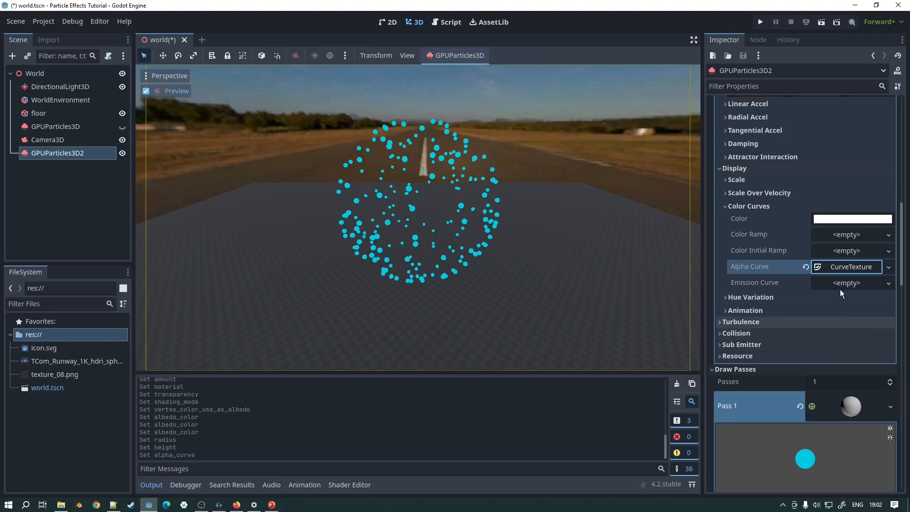
# Step: Create a new Curve inside the Alpha Curve's texture and open it for editing
pyautogui.click(841, 271)
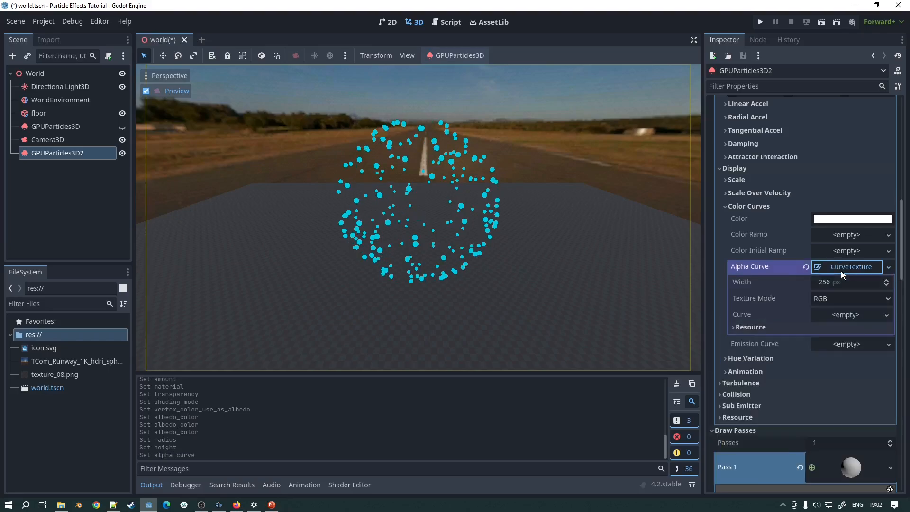
pyautogui.click(844, 315)
pyautogui.click(849, 329)
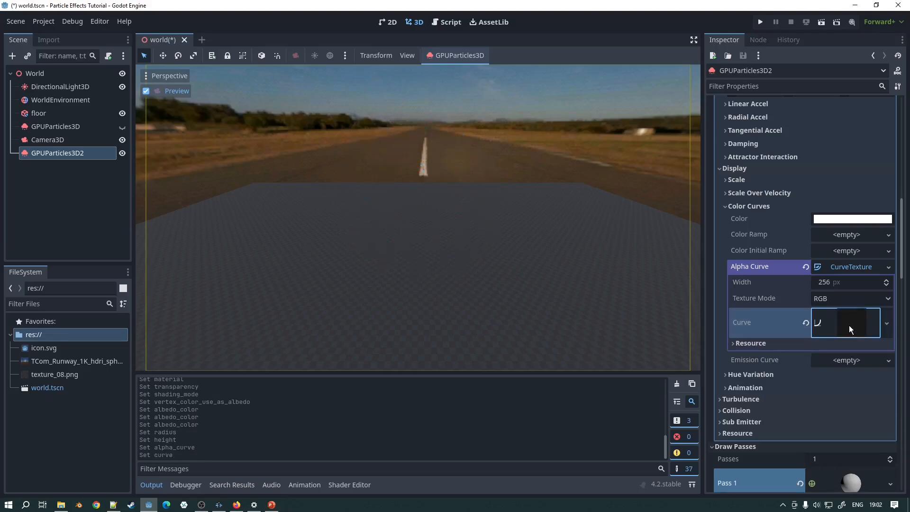
pyautogui.click(847, 318)
# Step: Shape the alpha curve to fade in and out with points at (0, 0), about (0.21, 1), about (0.82, 1) and (1, 0)
pyautogui.click(805, 334)
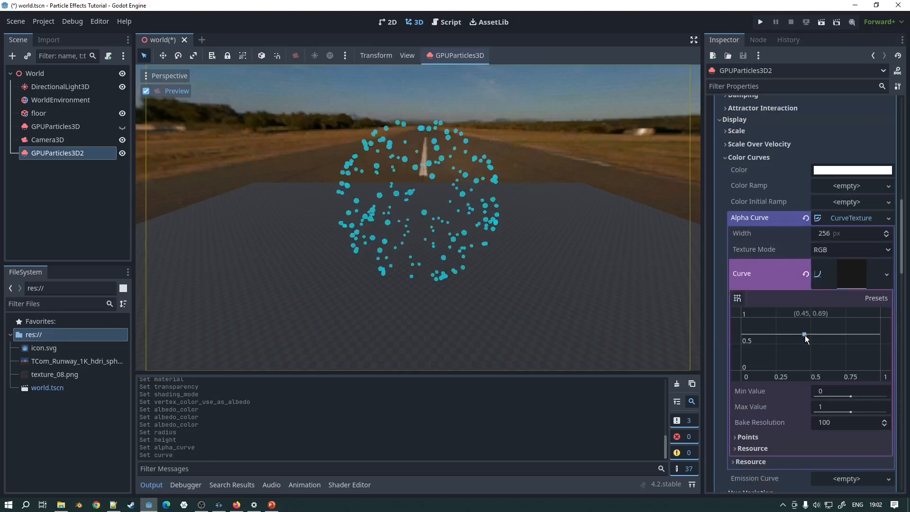
pyautogui.moveTo(804, 335); pyautogui.dragTo(771, 308)
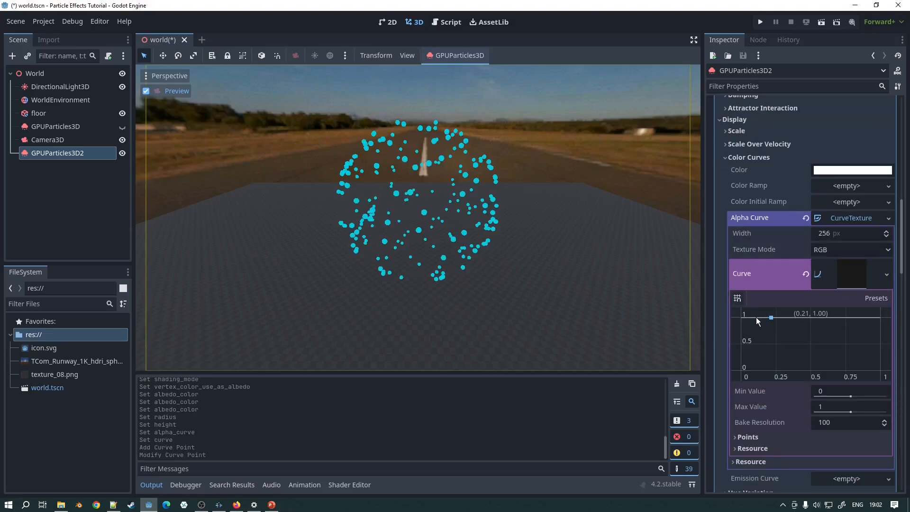
pyautogui.click(742, 371)
pyautogui.click(844, 351)
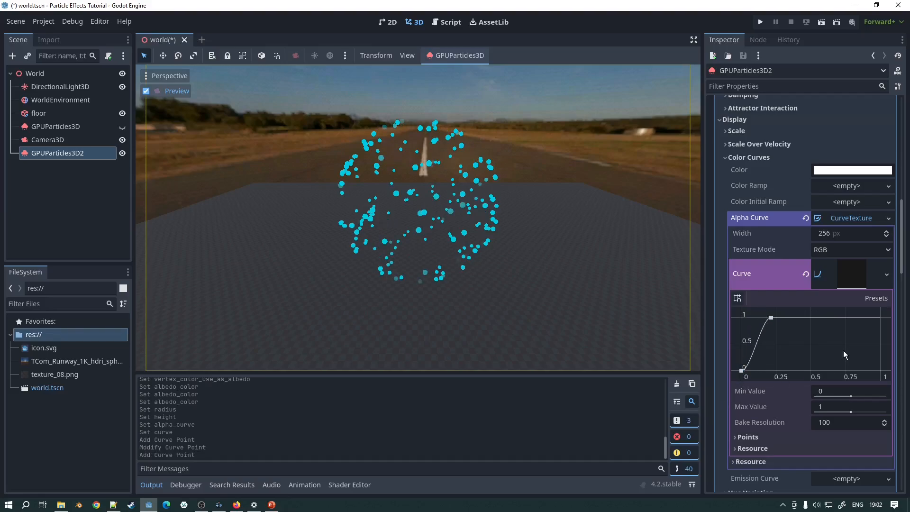
pyautogui.click(865, 318)
pyautogui.moveTo(875, 319); pyautogui.dragTo(881, 371)
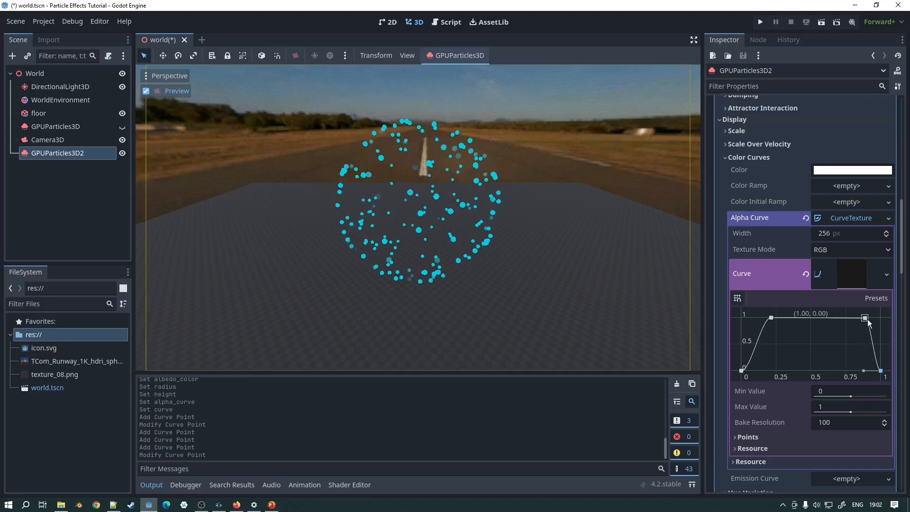
pyautogui.moveTo(866, 318); pyautogui.dragTo(857, 318)
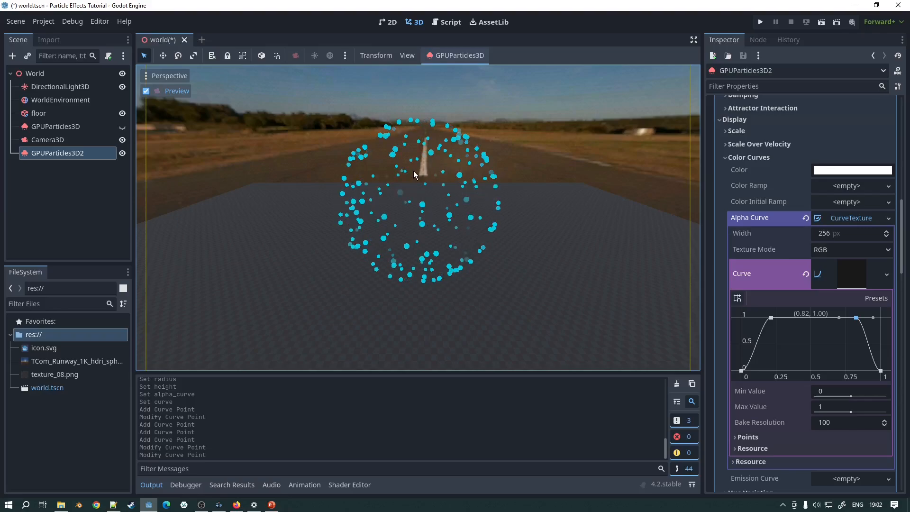
# Step: Rename the GPUParticles3D2 node to SpinningSphere
pyautogui.click(64, 153)
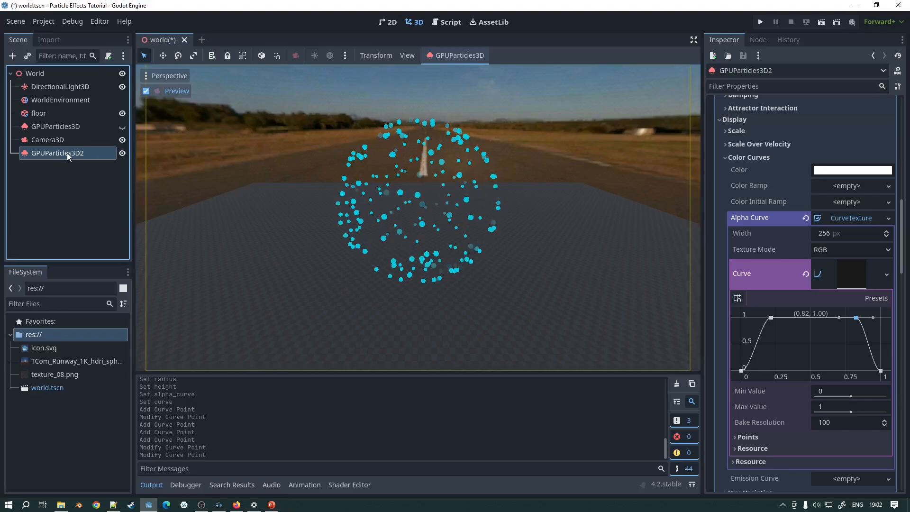
pyautogui.doubleClick(64, 153)
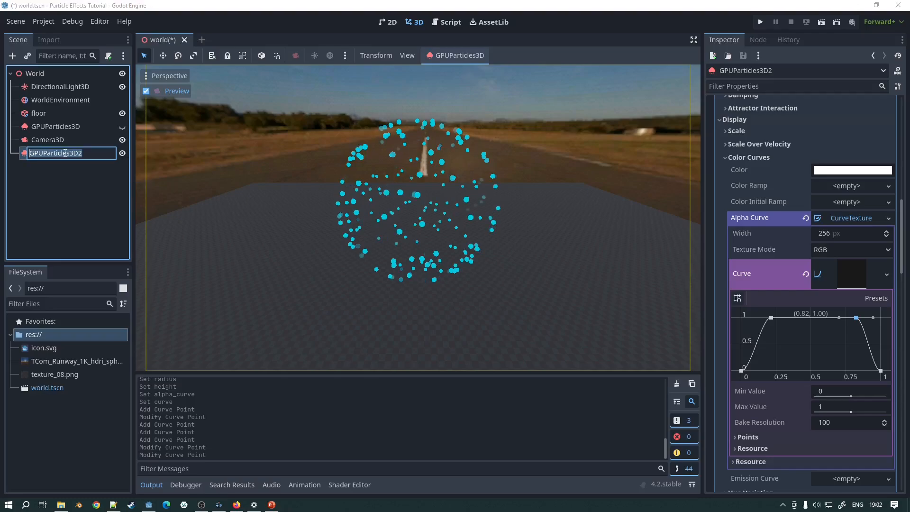
pyautogui.write('Spi')
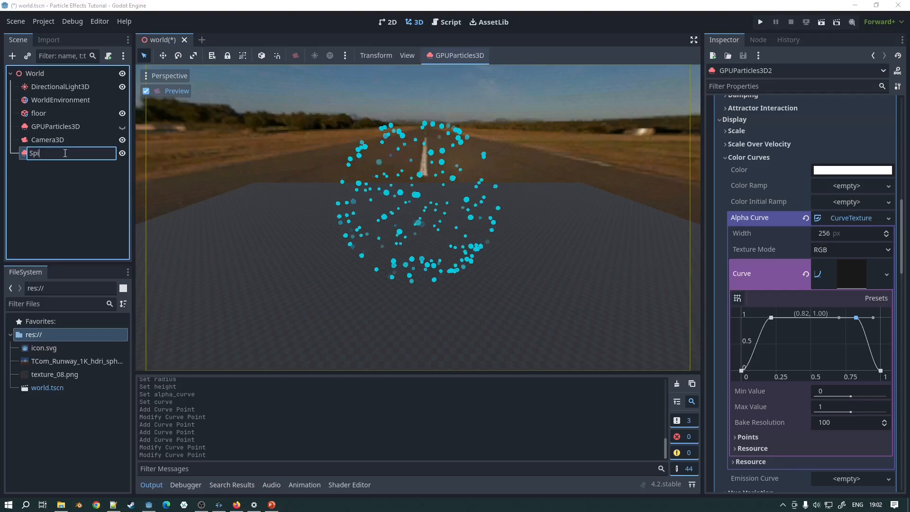
pyautogui.write('nningSph')
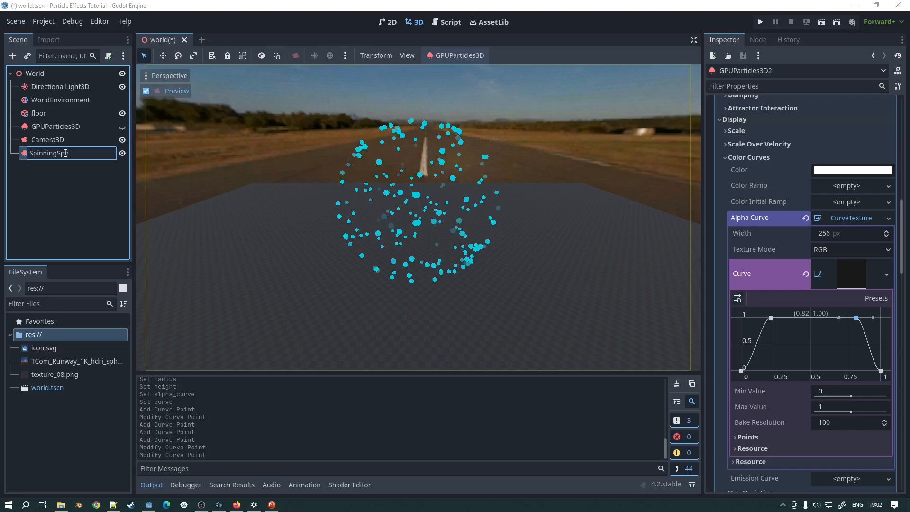
pyautogui.write('ere')
pyautogui.press('Return')
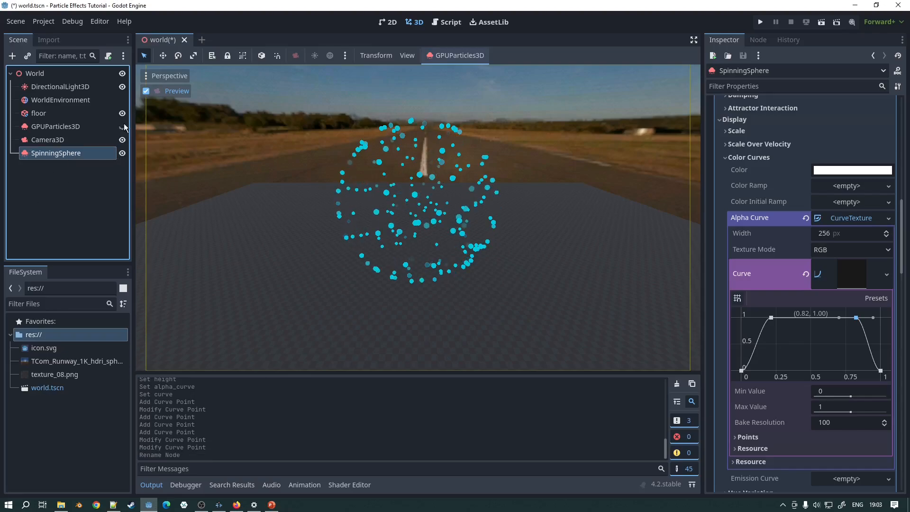
# Step: Attach a new GDScript named spinning_sphere.gd to the SpinningSphere node
pyautogui.click(108, 55)
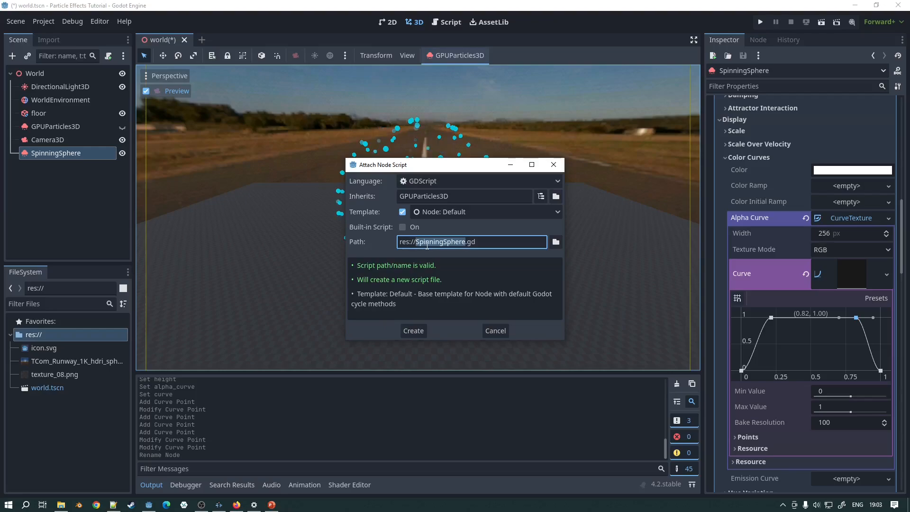
pyautogui.write('s://spi')
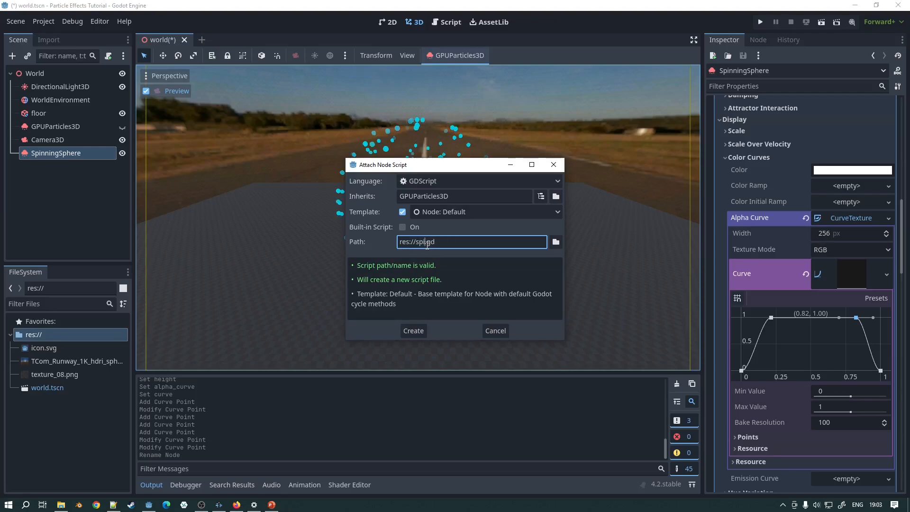
pyautogui.write('nning_sphere')
pyautogui.press('Return')
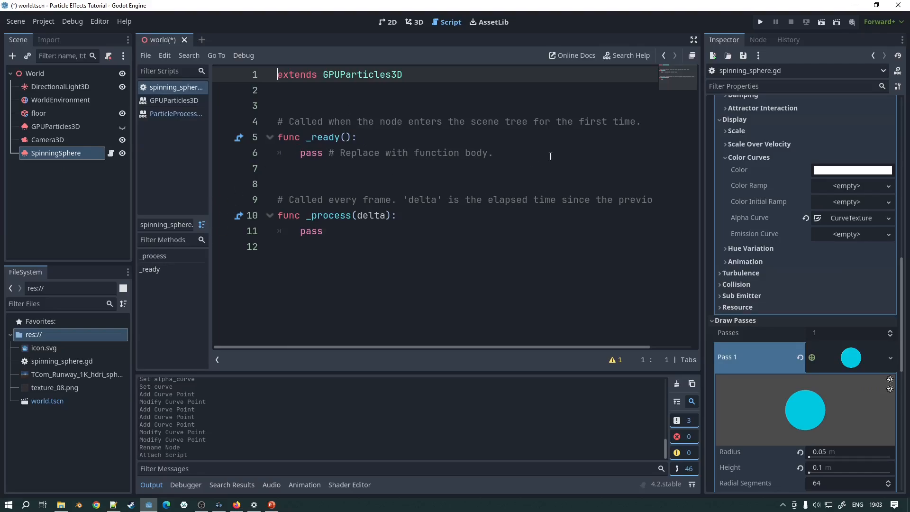
# Step: Delete the _ready function with its comment and the surplus blank lines from the script
pyautogui.moveTo(550, 157); pyautogui.dragTo(211, 116)
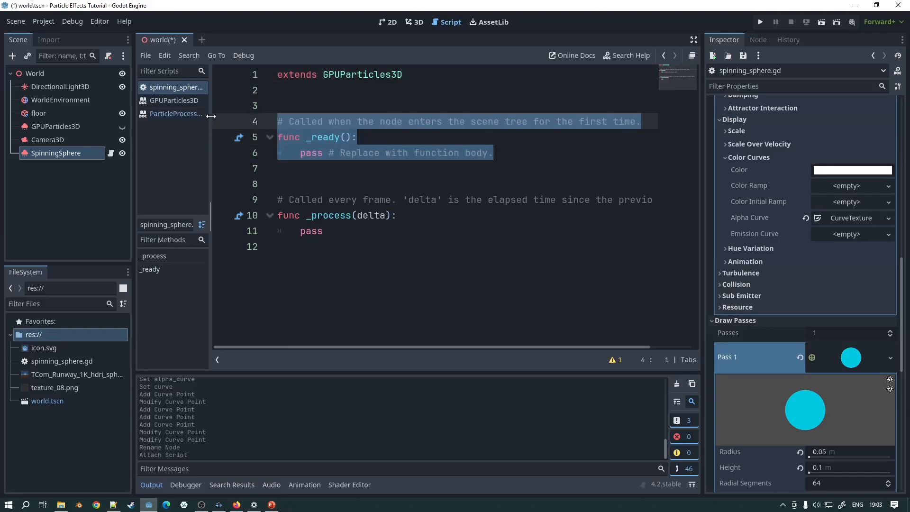
pyautogui.press('BackSpace')
pyautogui.press('BackSpace')
pyautogui.press('BackSpace')
pyautogui.press('BackSpace')
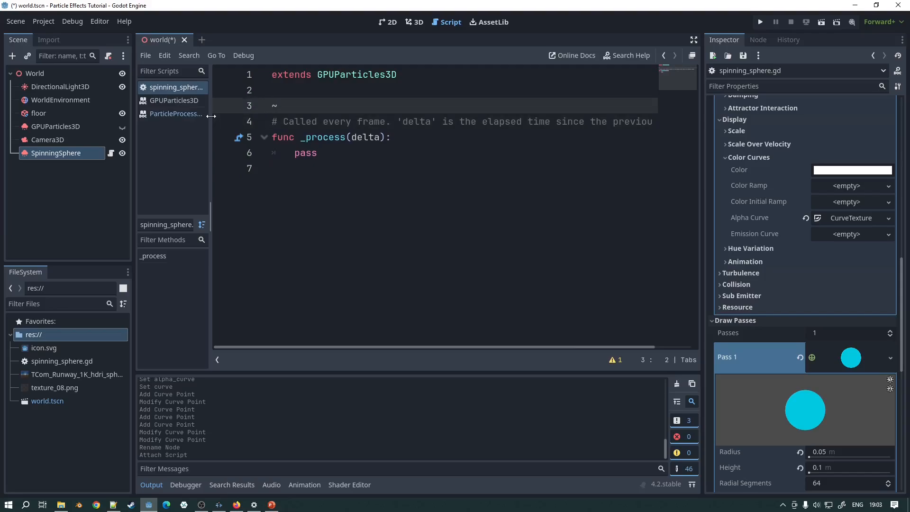
pyautogui.write('@export var rotation_sp')
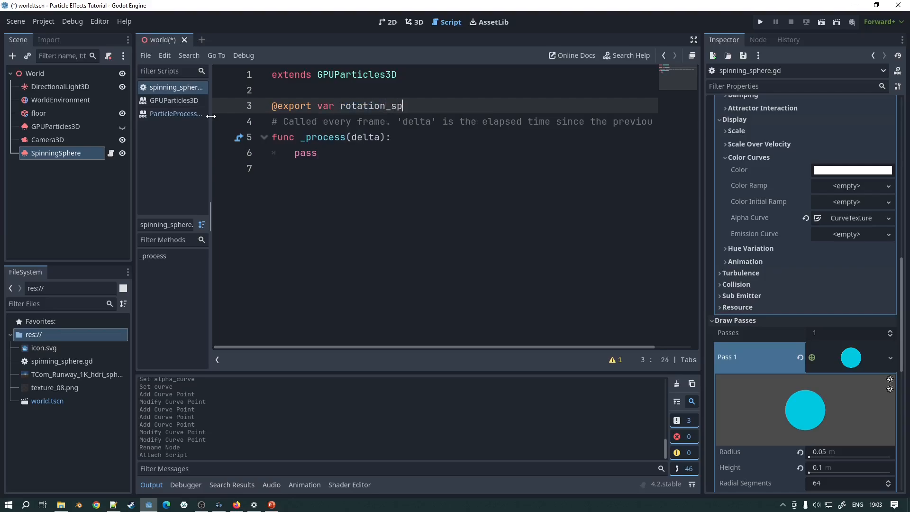
pyautogui.write('eed = 0')
pyautogui.press('Return')
# Step: Replace the placeholder body of _process with rotate_y(delta * rotation_speed)
pyautogui.press('Down')
pyautogui.press('Down')
pyautogui.press('Down')
pyautogui.press('End')
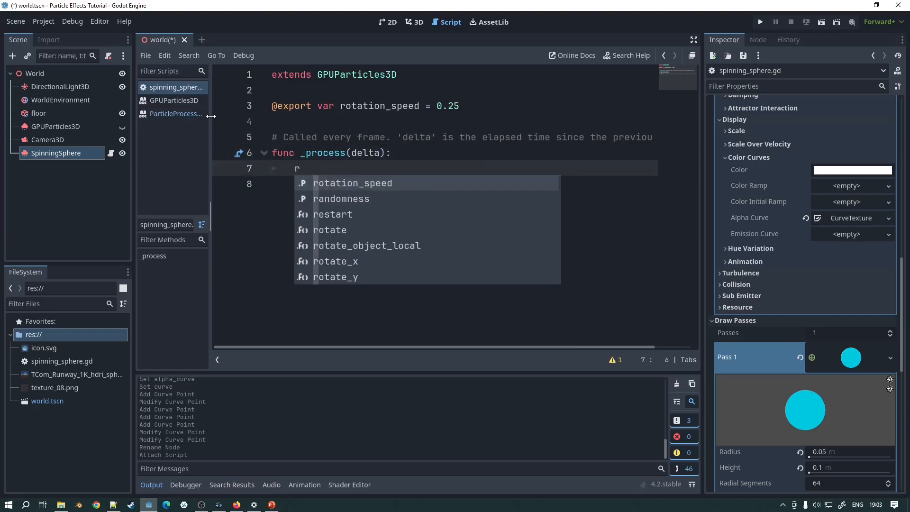
pyautogui.write('rotat')
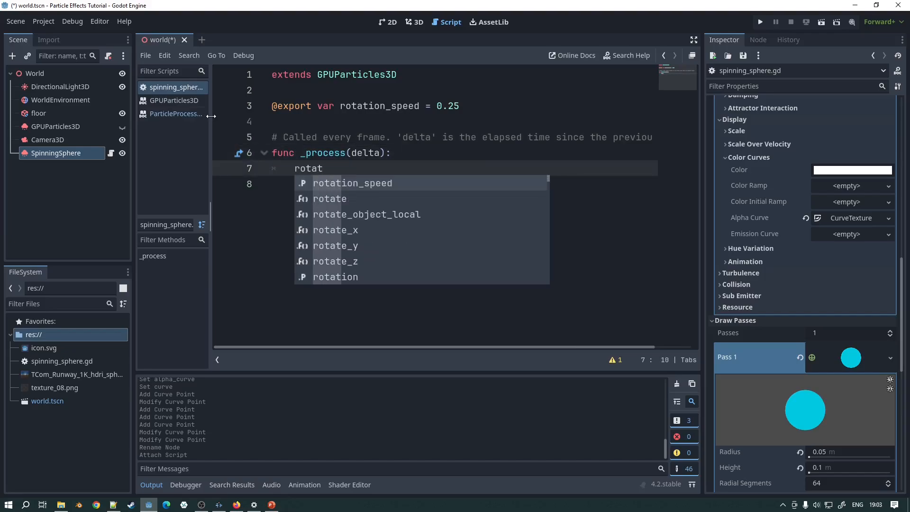
pyautogui.press('Down')
pyautogui.press('Down')
pyautogui.press('Down')
pyautogui.press('Down')
pyautogui.press('Return')
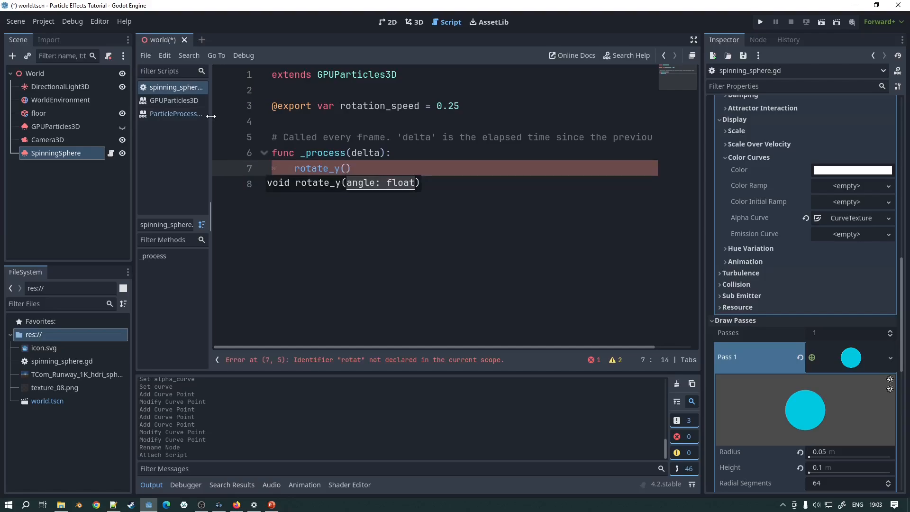
pyautogui.write('delta * ')
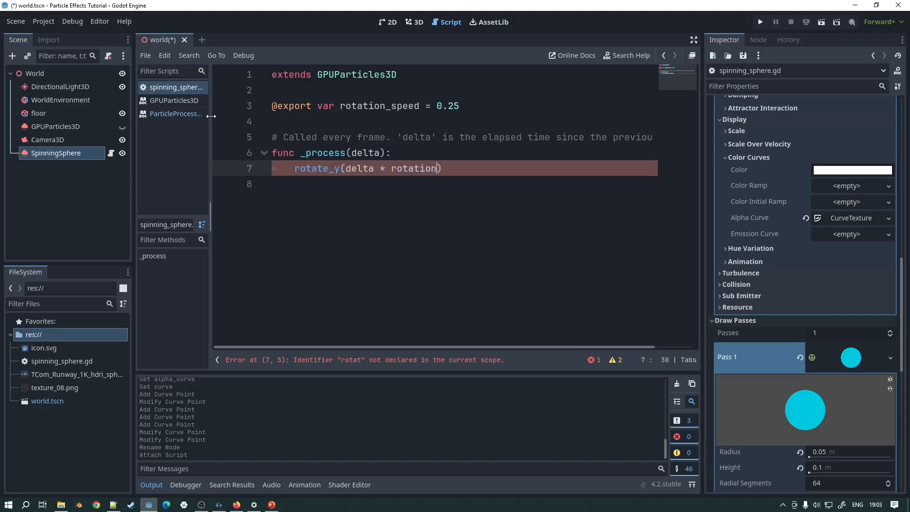
pyautogui.write('rotation')
pyautogui.press('Return')
# Step: Save the scene, run the project to check the sphere's rotation, and stop it again
pyautogui.hotkey('ctrl', 's')
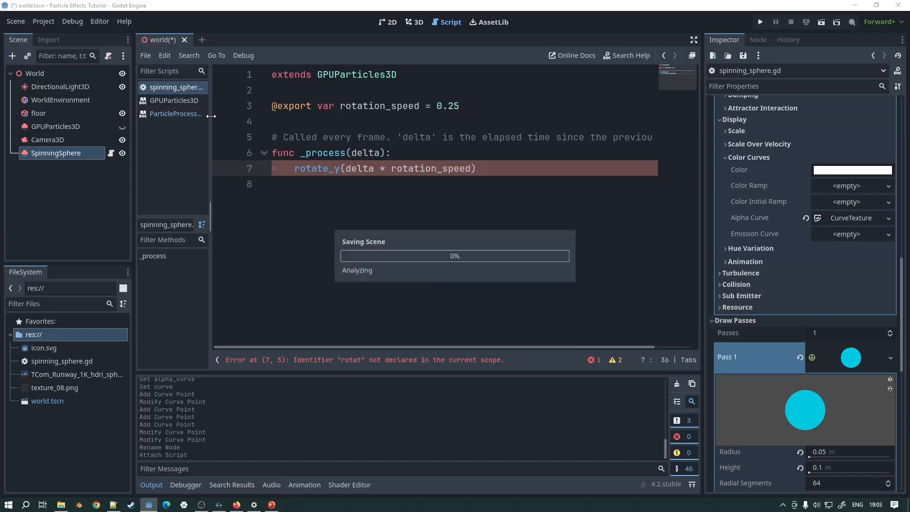
pyautogui.press('F5')
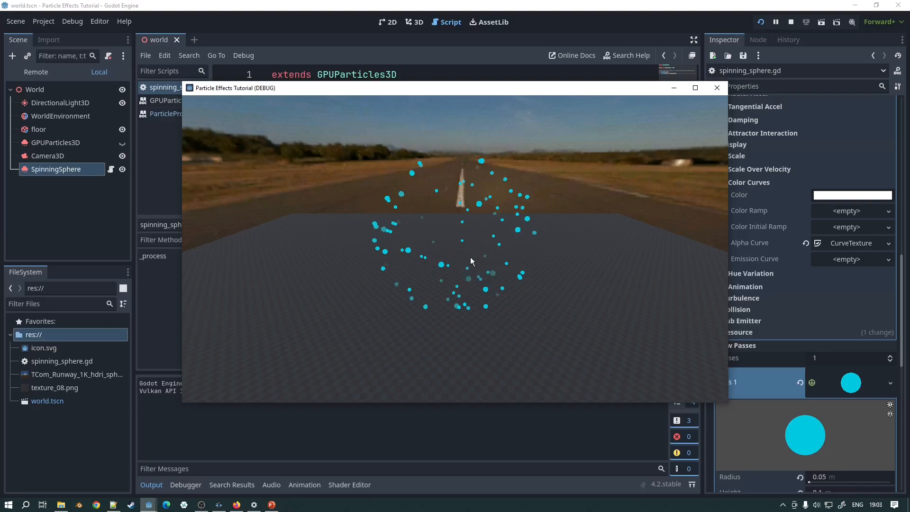
pyautogui.press('F8')
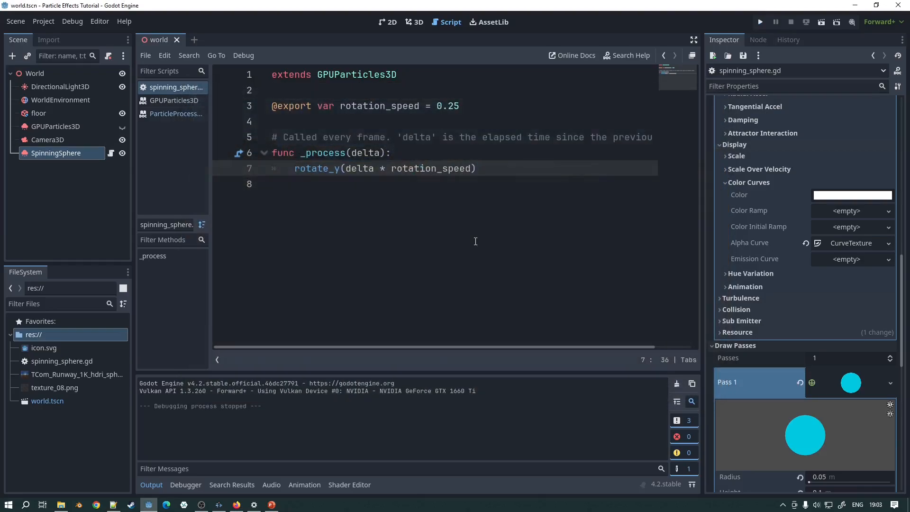
# Step: Turn on Local Coords in the Drawing settings of the SpinningSphere particles
pyautogui.click(72, 155)
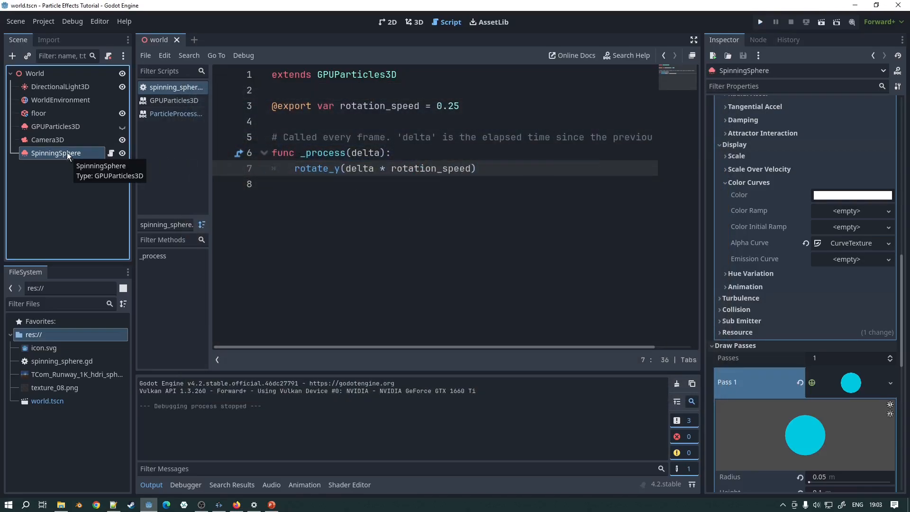
pyautogui.scroll(2, 771, 184)
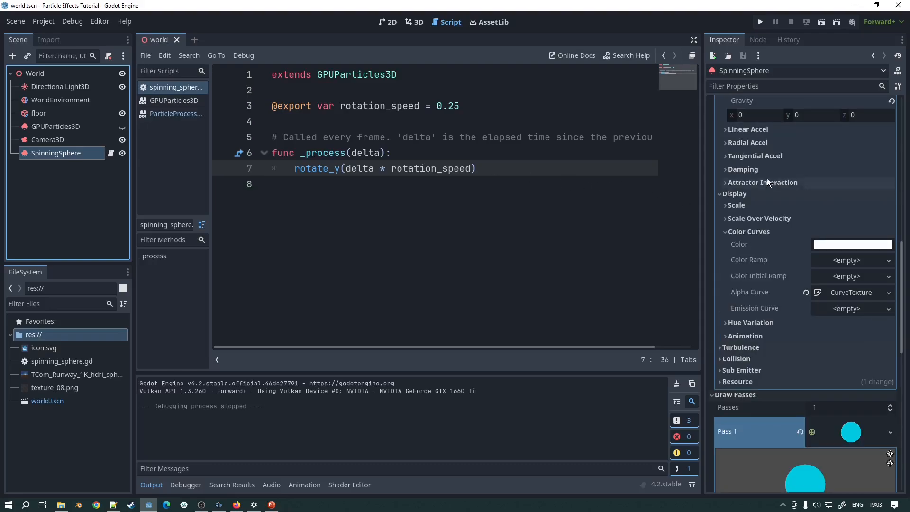
pyautogui.scroll(4, 764, 175)
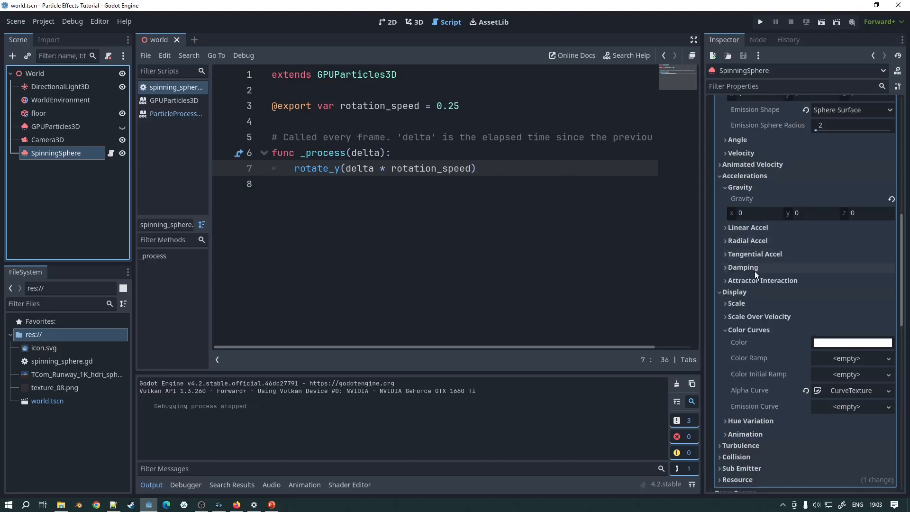
pyautogui.scroll(8, 767, 189)
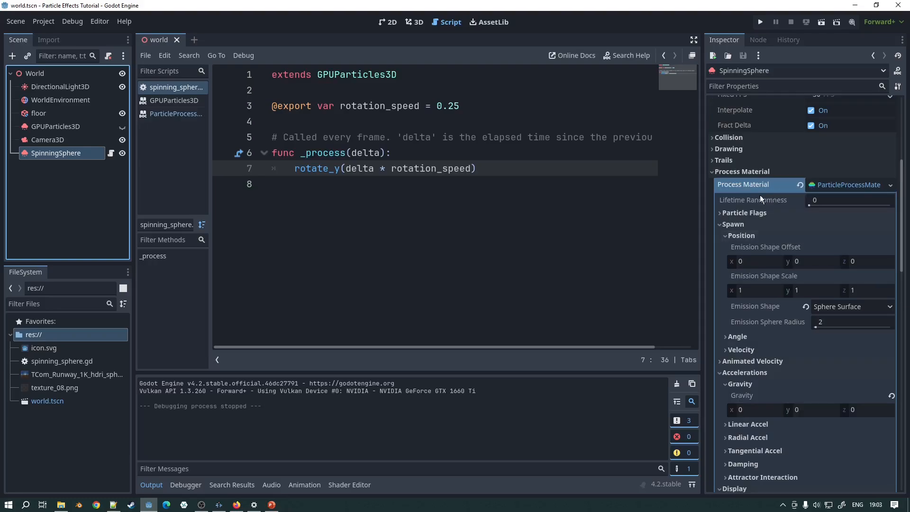
pyautogui.click(735, 151)
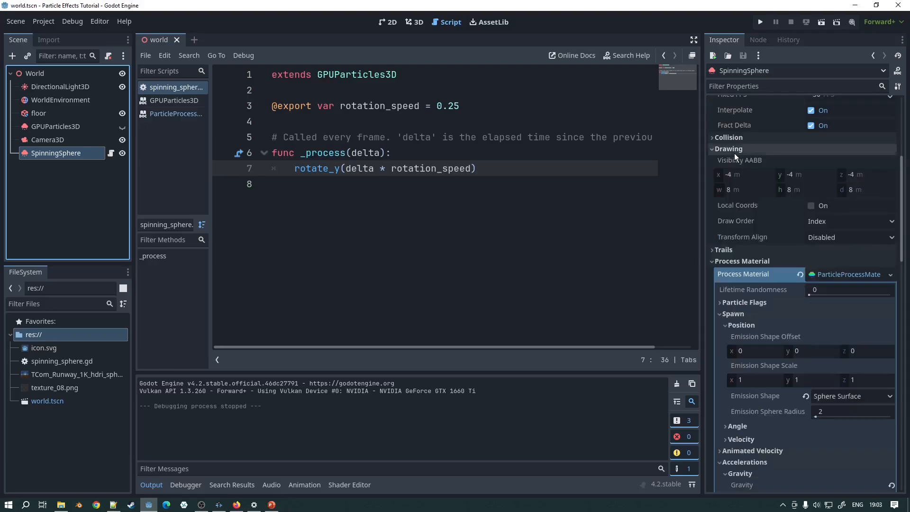
pyautogui.click(811, 206)
# Step: Set the SpinningSphere's Preprocess time to 20 s
pyautogui.scroll(2, 753, 180)
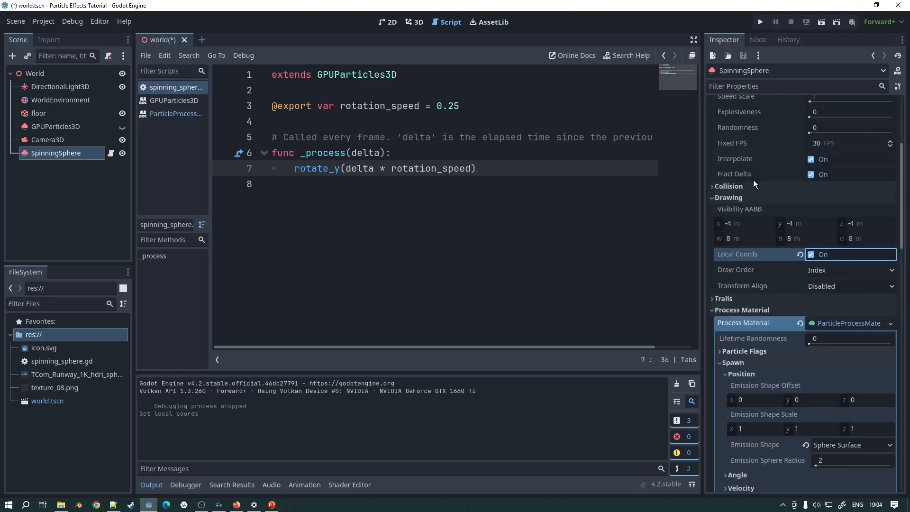
pyautogui.scroll(2, 757, 180)
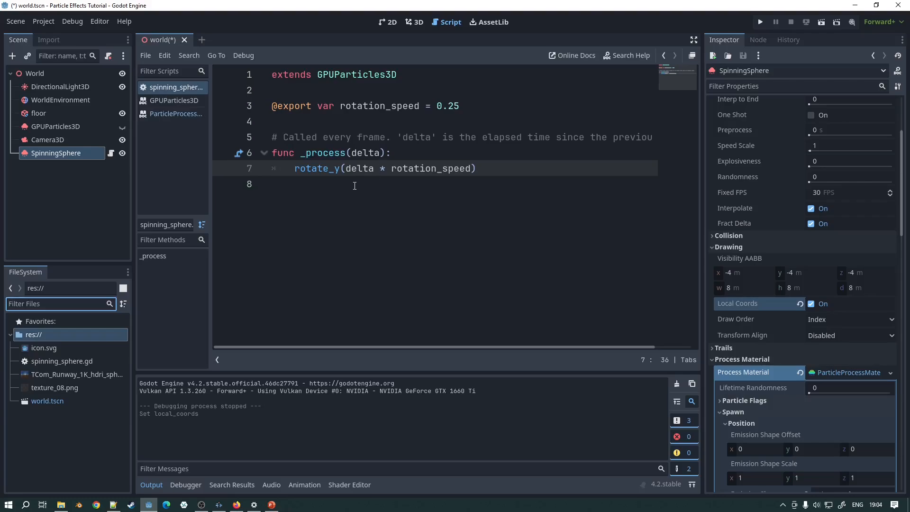
pyautogui.click(821, 130)
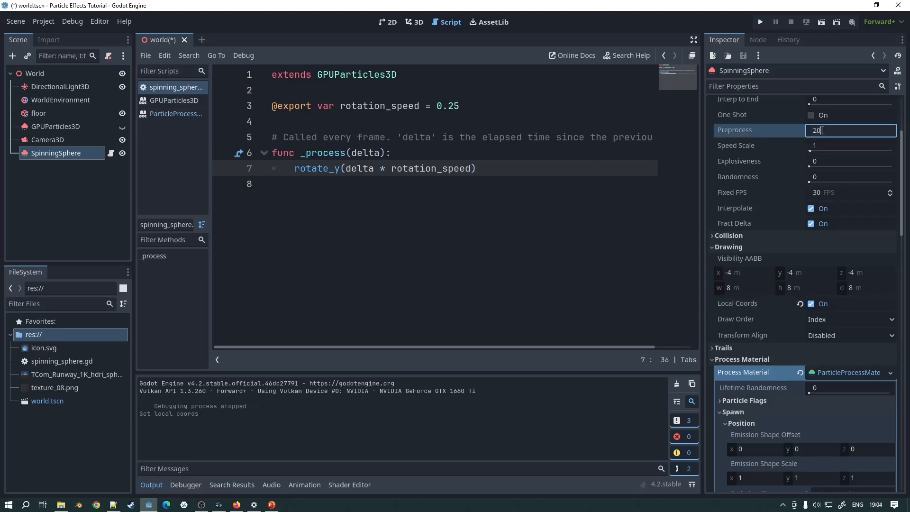
pyautogui.press('Return')
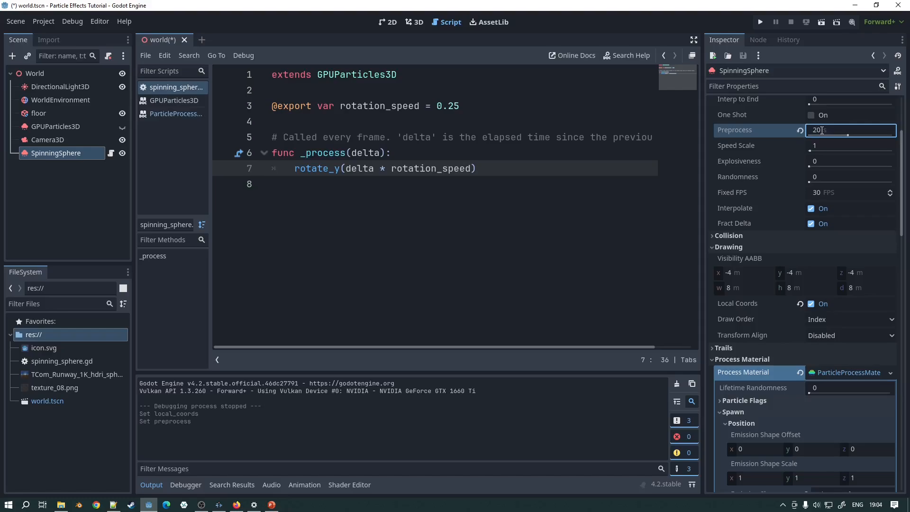
# Step: Return to the 3D view and switch Emitting off and on again to watch how the sphere particles fade out and reappear
pyautogui.click(414, 24)
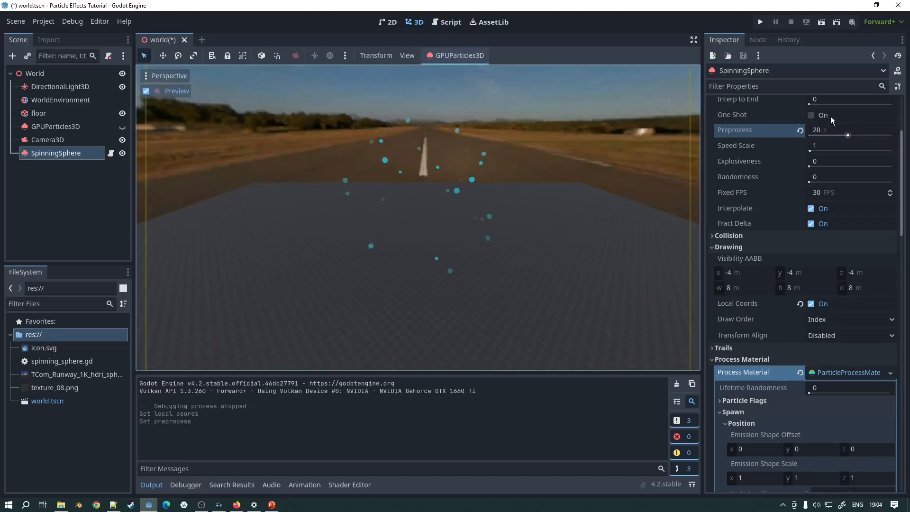
pyautogui.scroll(3, 860, 168)
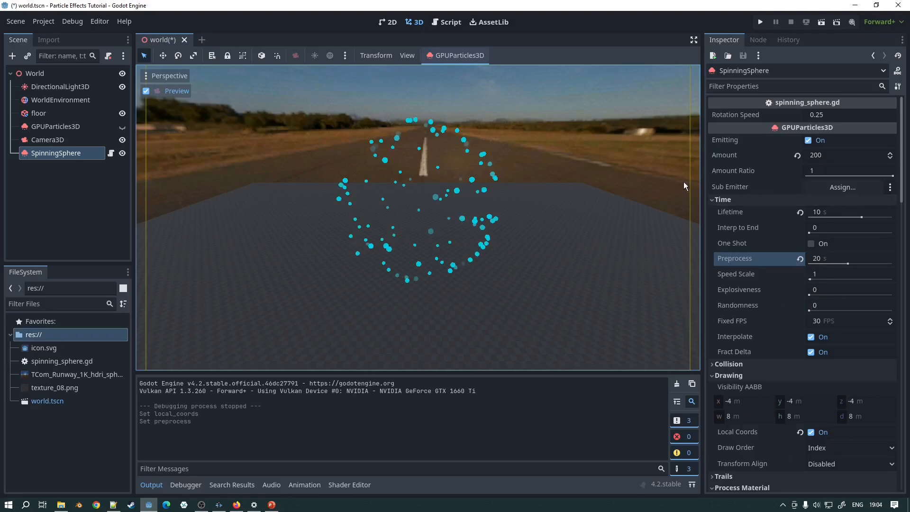
pyautogui.click(810, 140)
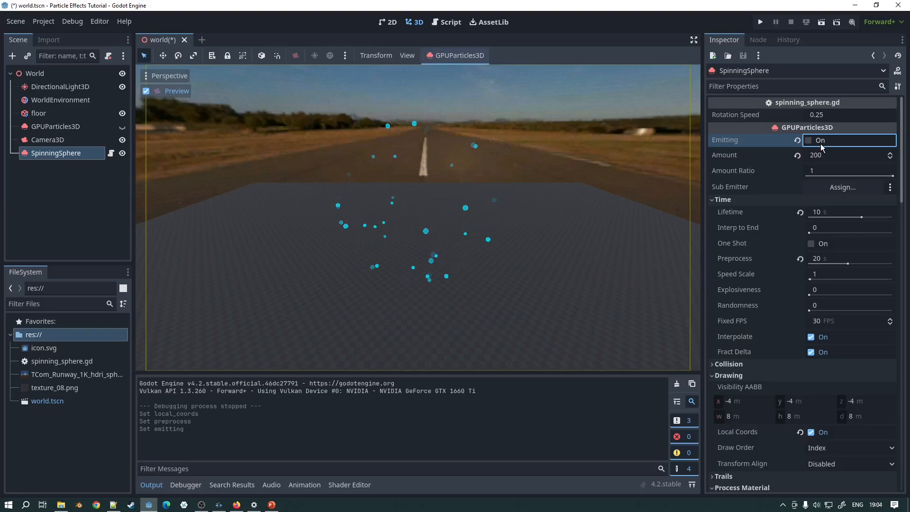
pyautogui.click(811, 141)
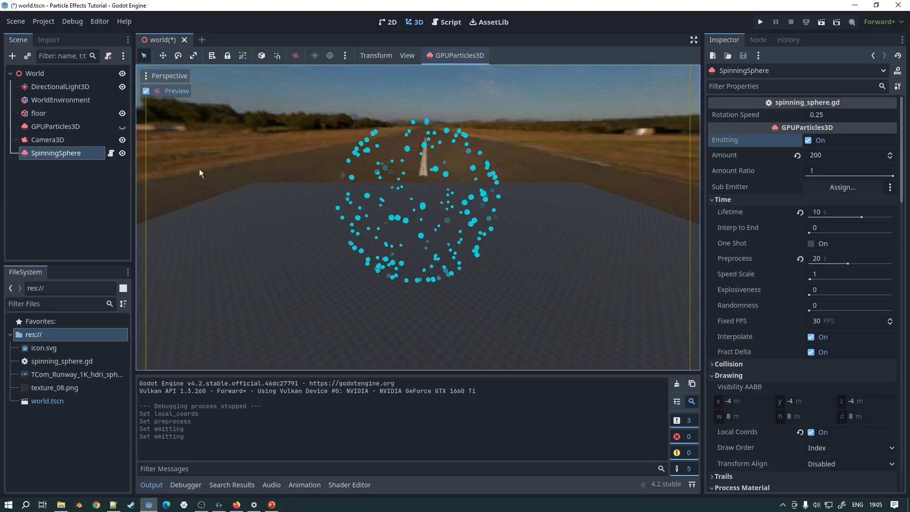
# Step: Save the scene, run the project to check the sphere with Preprocess and Local Coords active, and close the game window
pyautogui.hotkey('ctrl', 's')
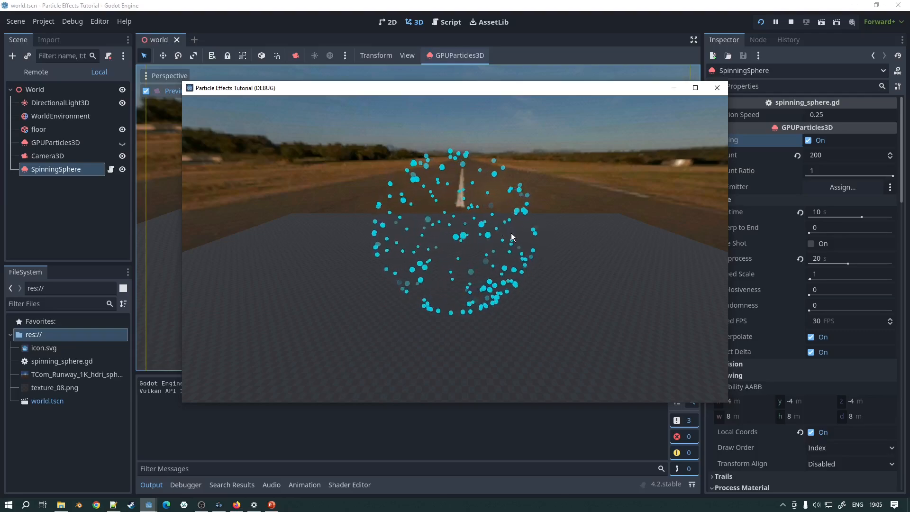
pyautogui.click(724, 87)
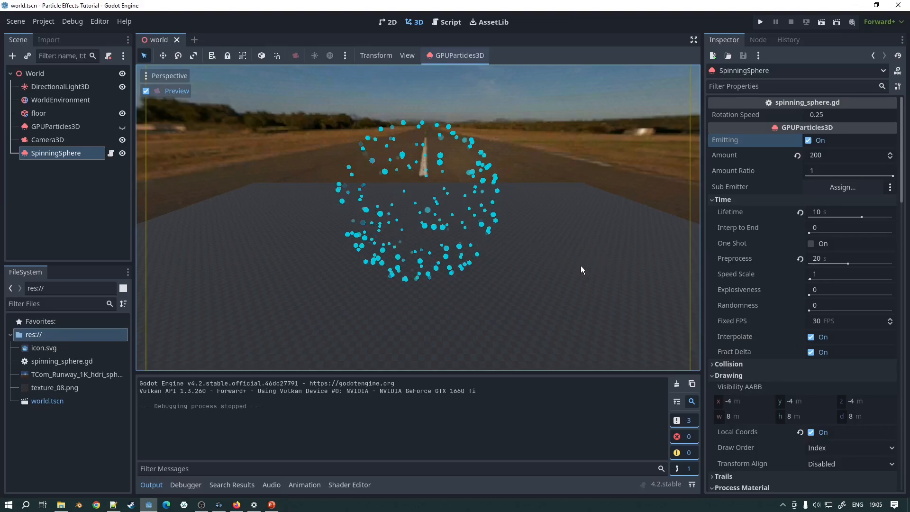
# Step: Turn off Interpolate and Fract Delta for the SpinningSphere, set its Fixed FPS to 15, and save the scene
pyautogui.click(811, 337)
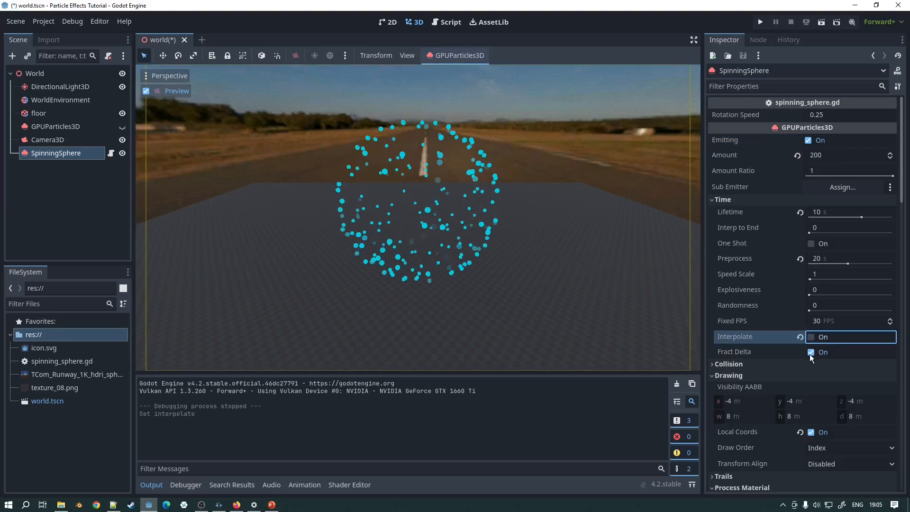
pyautogui.click(810, 353)
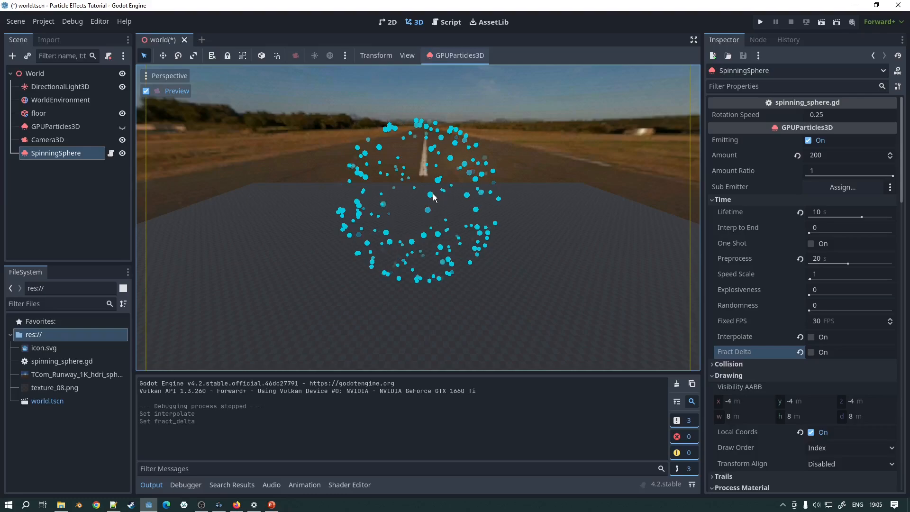
pyautogui.click(840, 319)
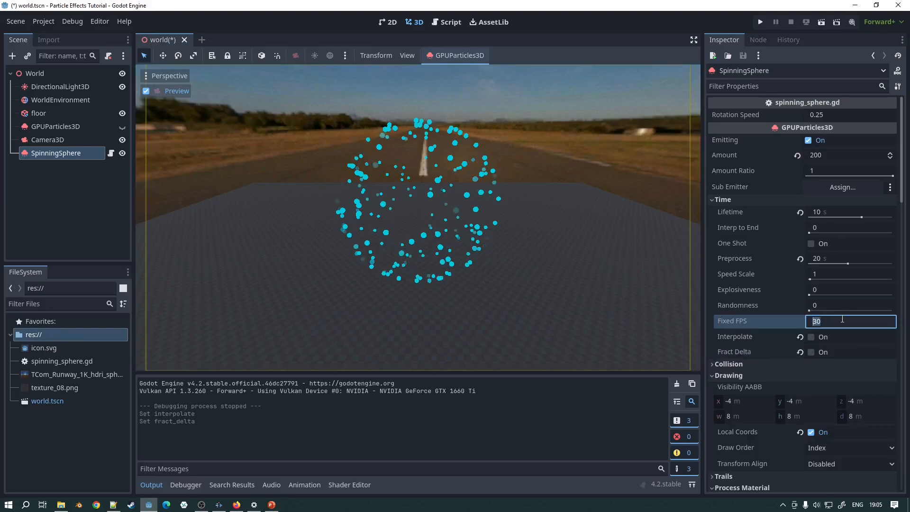
pyautogui.write('15')
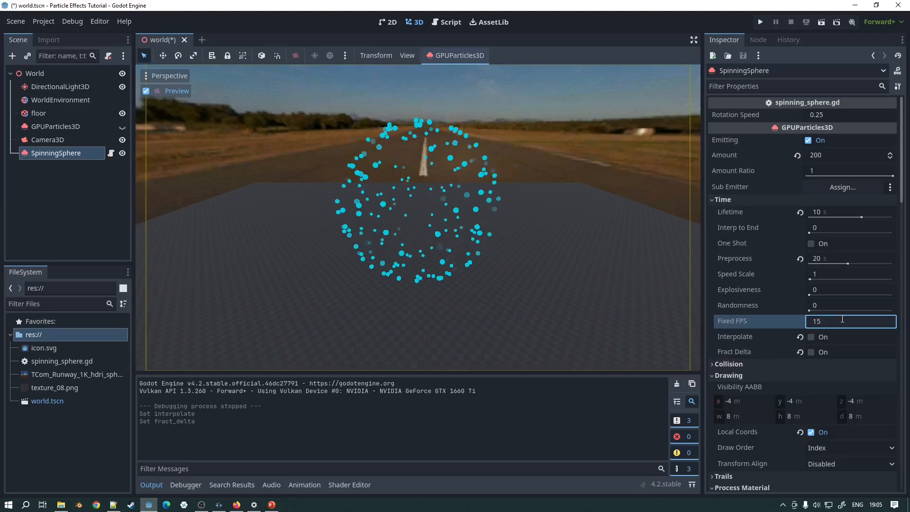
pyautogui.click(450, 172)
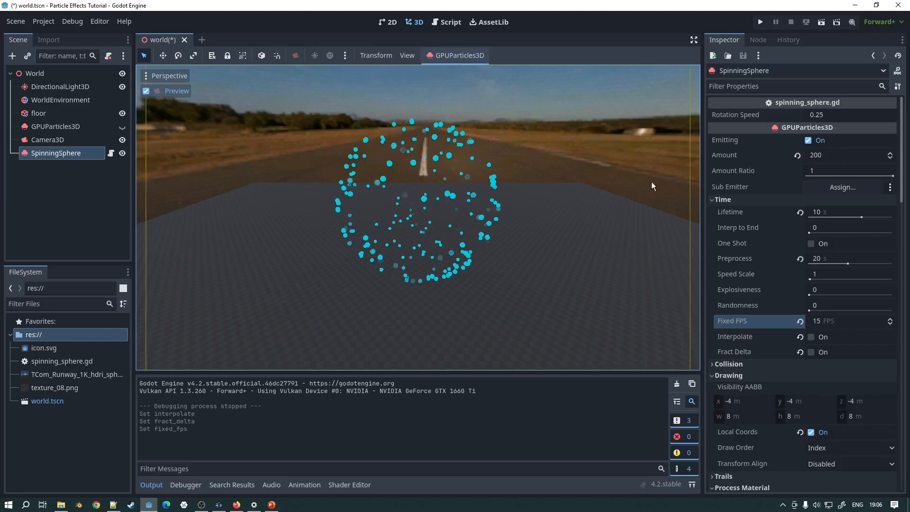
pyautogui.hotkey('ctrl', 's')
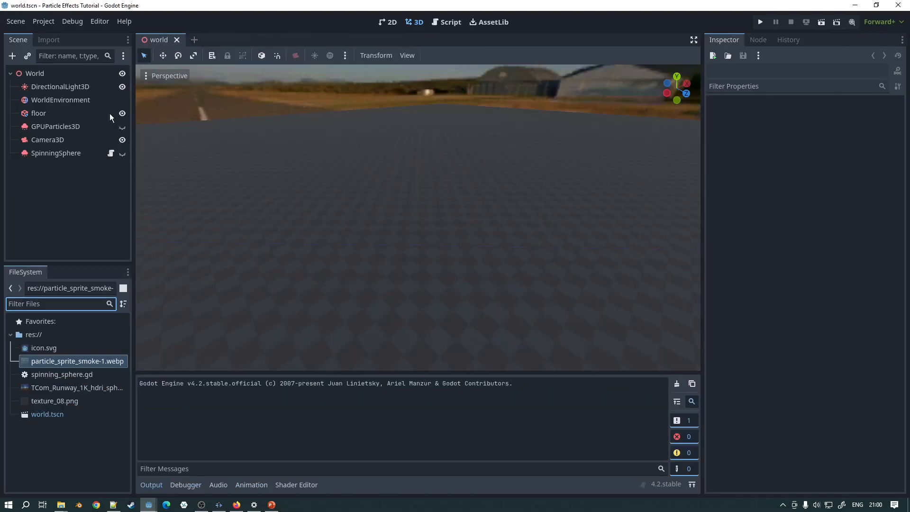
# Step: Add a new GPUParticles3D node as a child of World and centre the 3D view on it
pyautogui.click(41, 75)
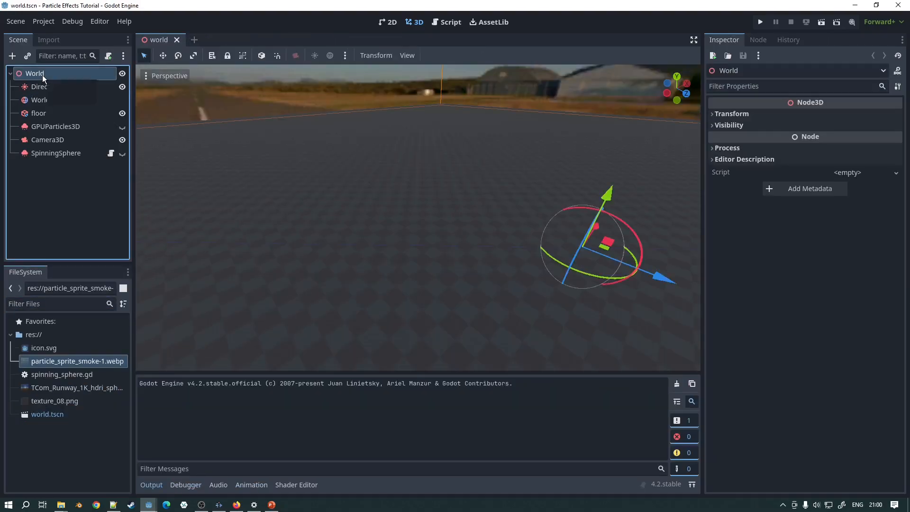
pyautogui.rightClick(42, 74)
pyautogui.click(85, 81)
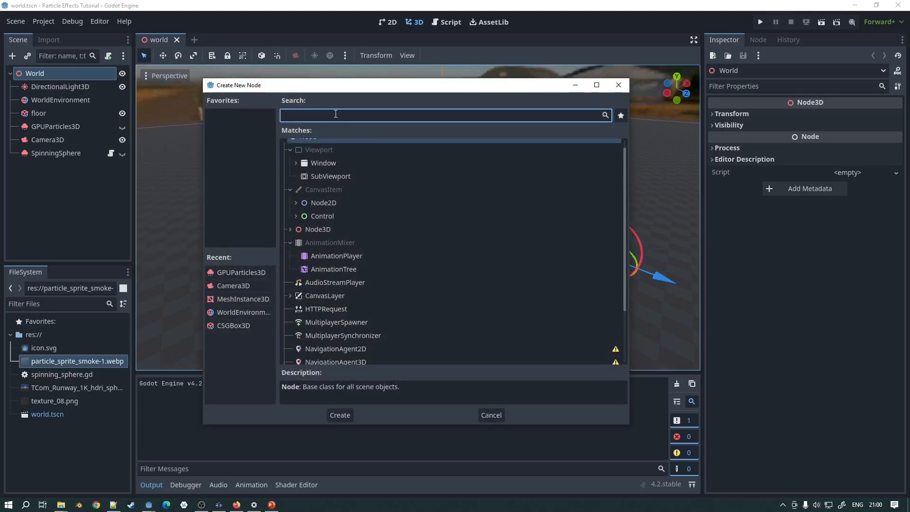
pyautogui.write('gpu')
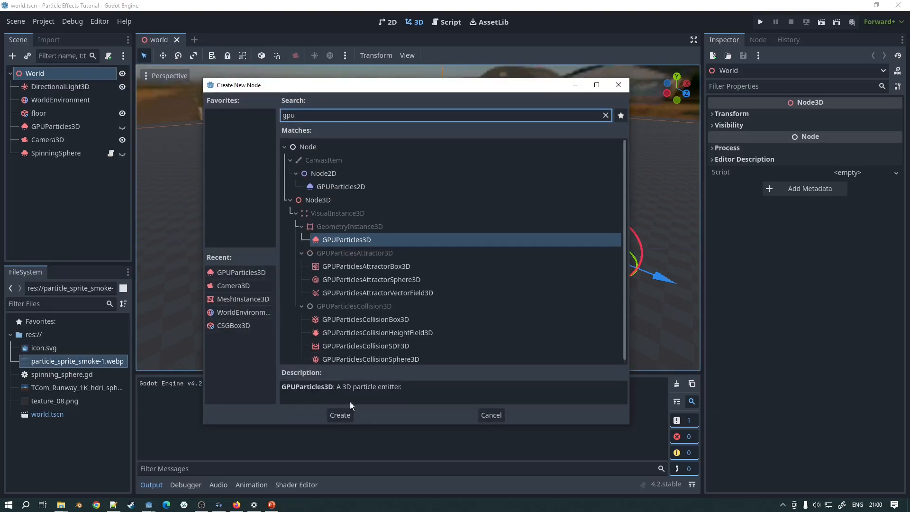
pyautogui.click(340, 416)
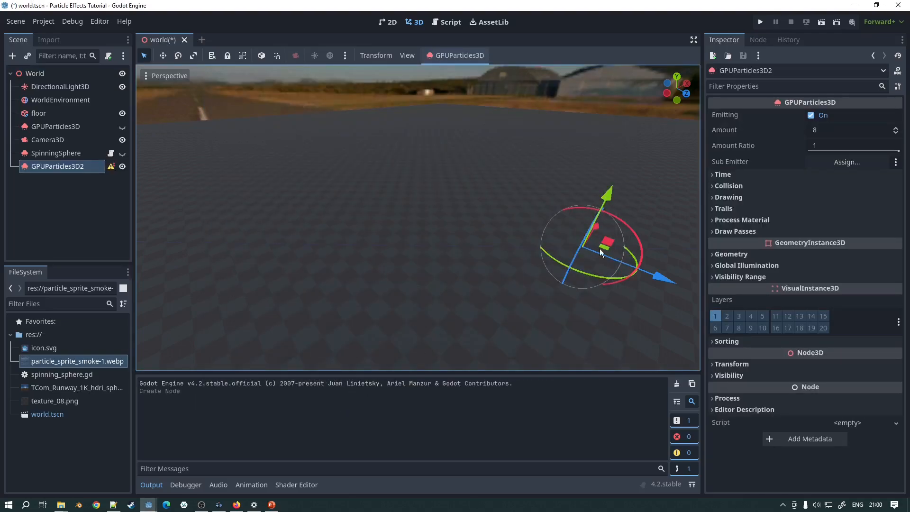
pyautogui.press('f')
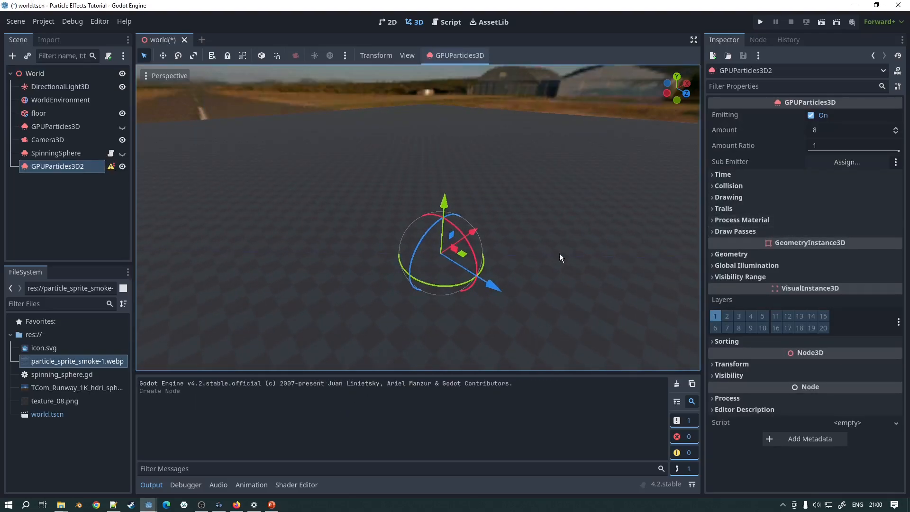
pyautogui.scroll(5, 512, 263)
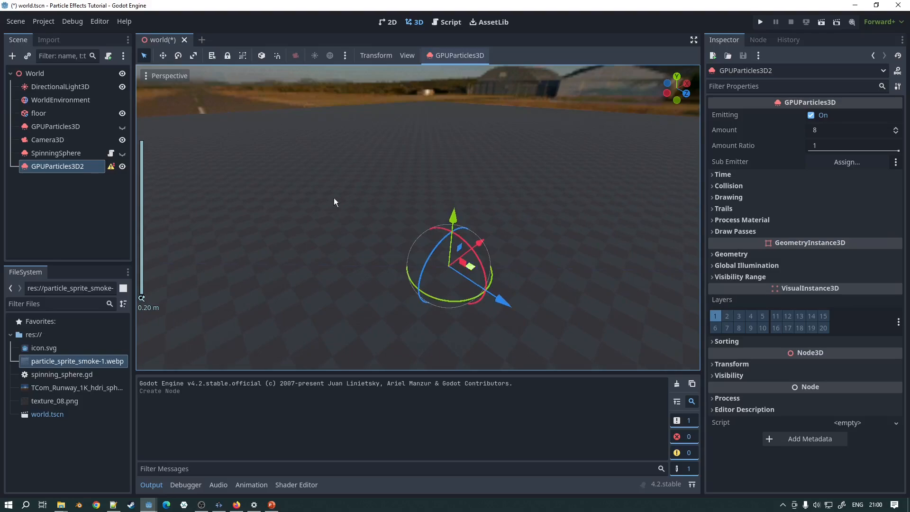
pyautogui.click(67, 171)
pyautogui.press('f')
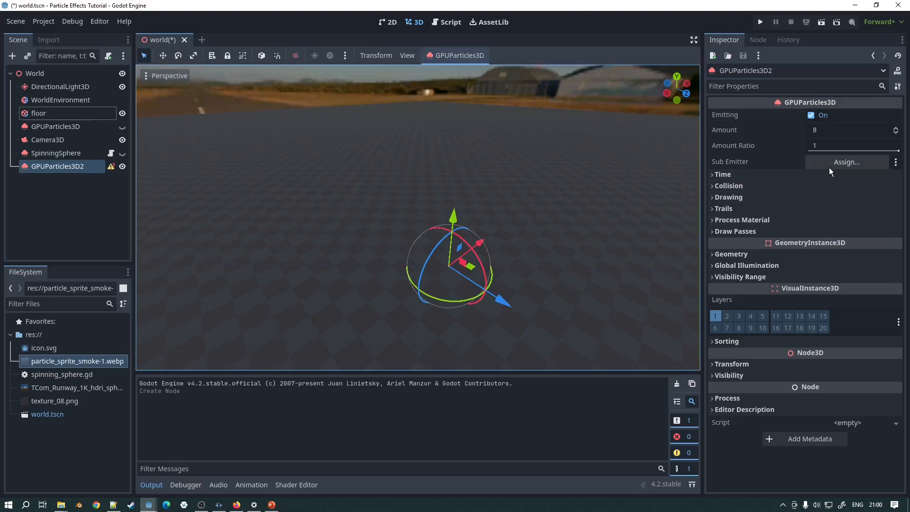
# Step: Assign a new QuadMesh to draw pass 1 of the new particle node
pyautogui.click(741, 230)
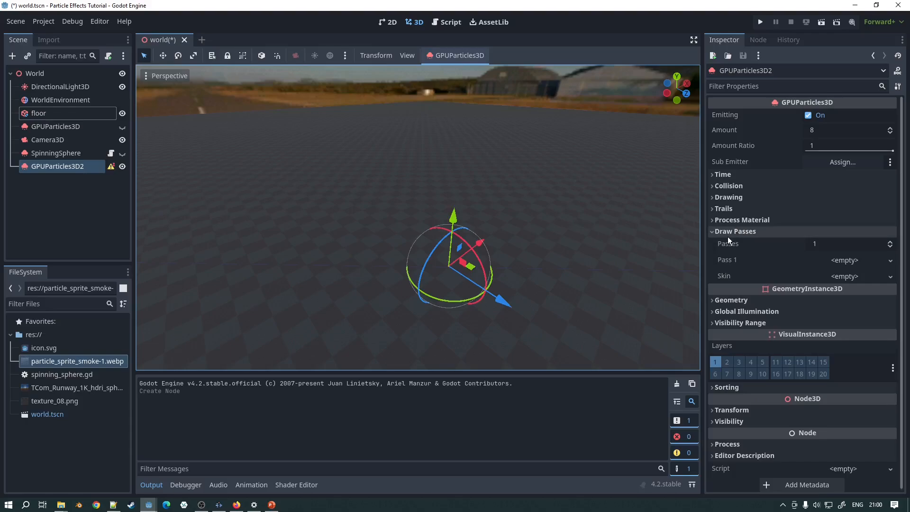
pyautogui.click(841, 259)
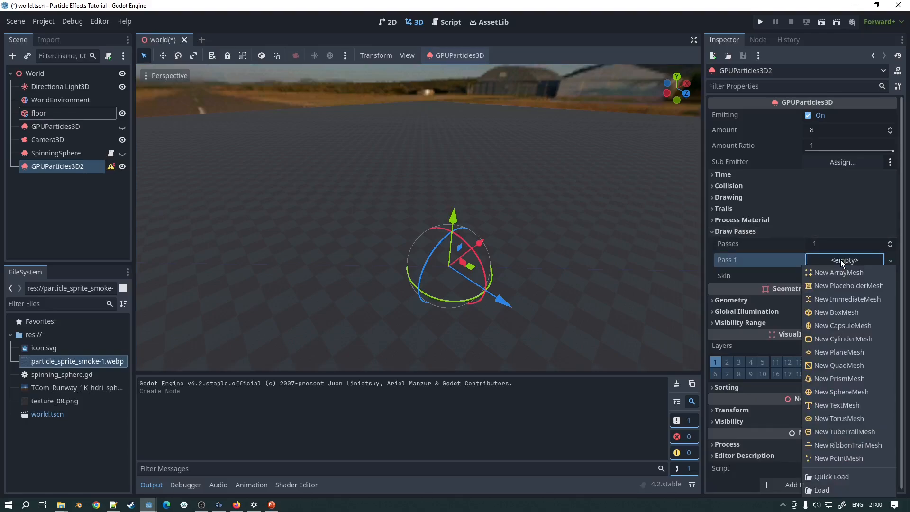
pyautogui.click(837, 365)
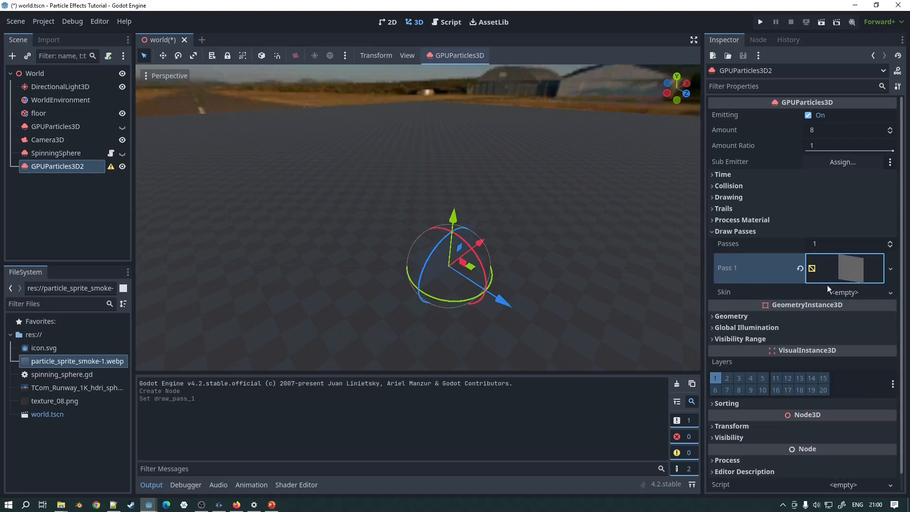
# Step: Give the quad mesh in draw pass 1 a new StandardMaterial3D
pyautogui.click(858, 272)
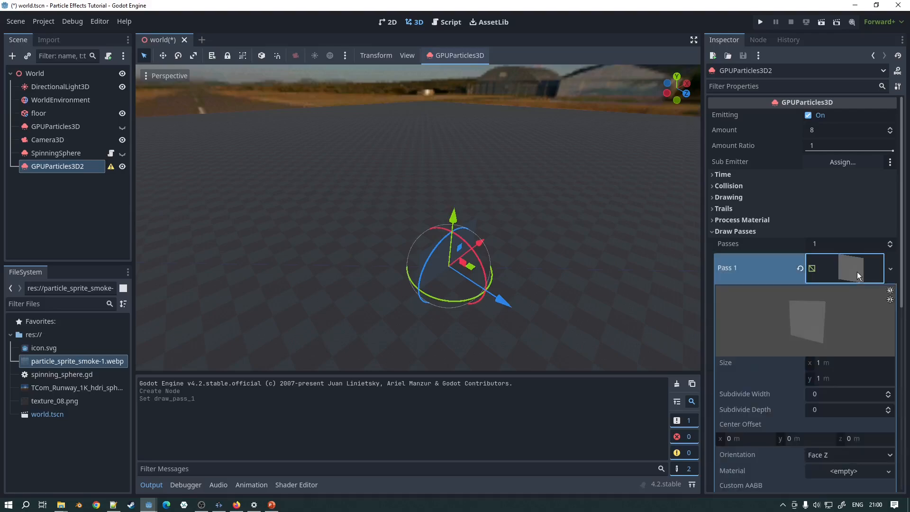
pyautogui.scroll(-2, 863, 321)
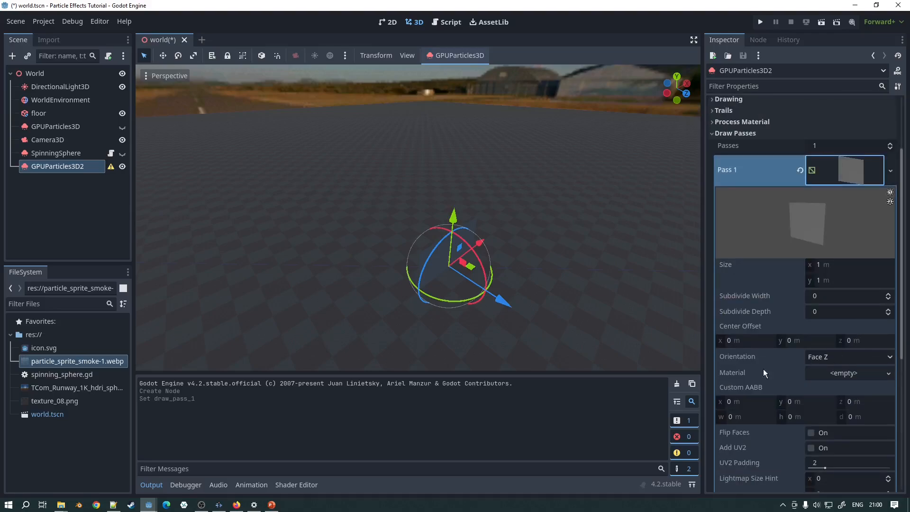
pyautogui.click(849, 373)
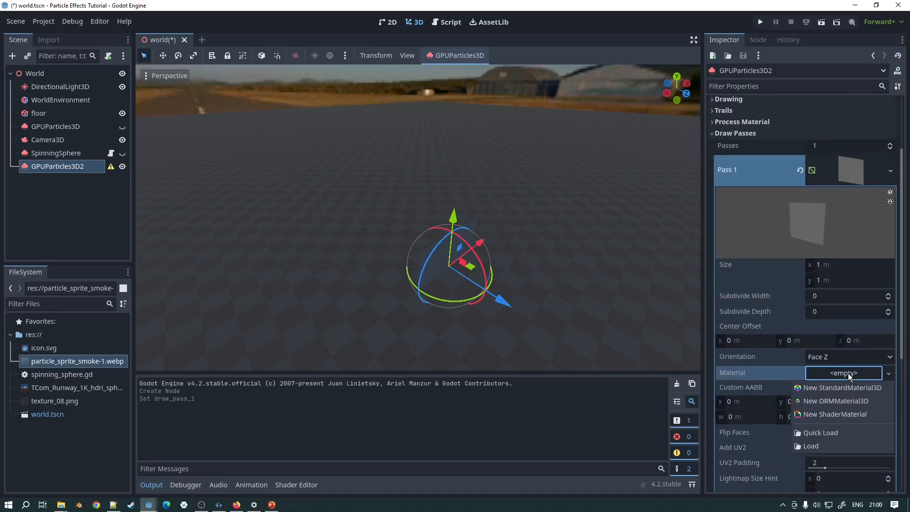
pyautogui.click(833, 387)
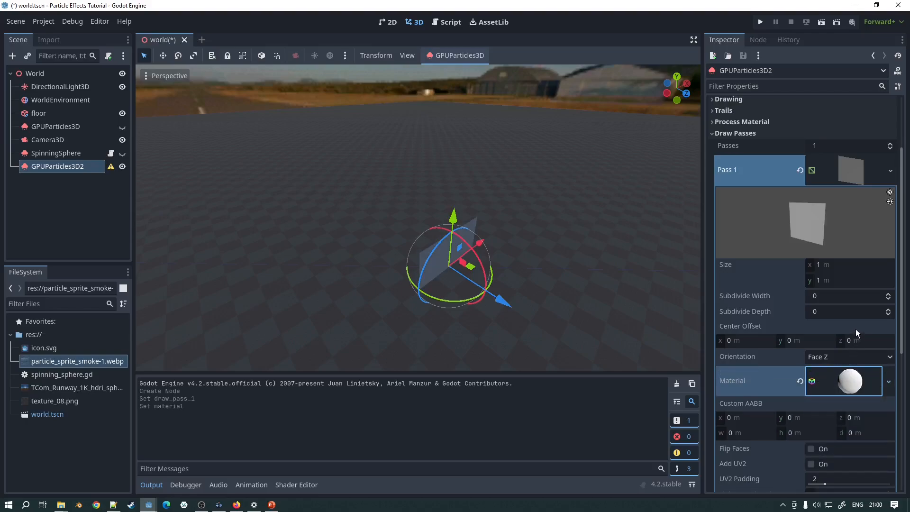
# Step: Set the transparency mode of the quad mesh's StandardMaterial3D to Alpha
pyautogui.scroll(-3, 832, 311)
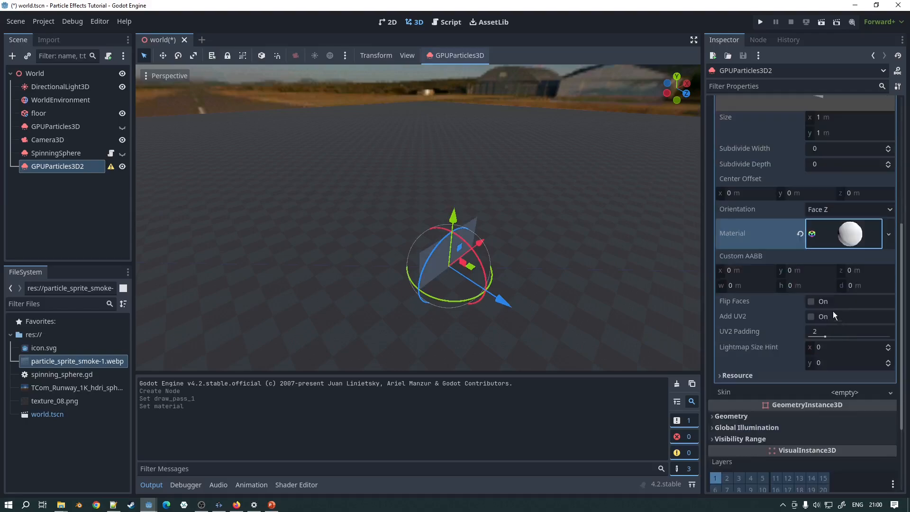
pyautogui.click(836, 237)
pyautogui.scroll(-3, 823, 263)
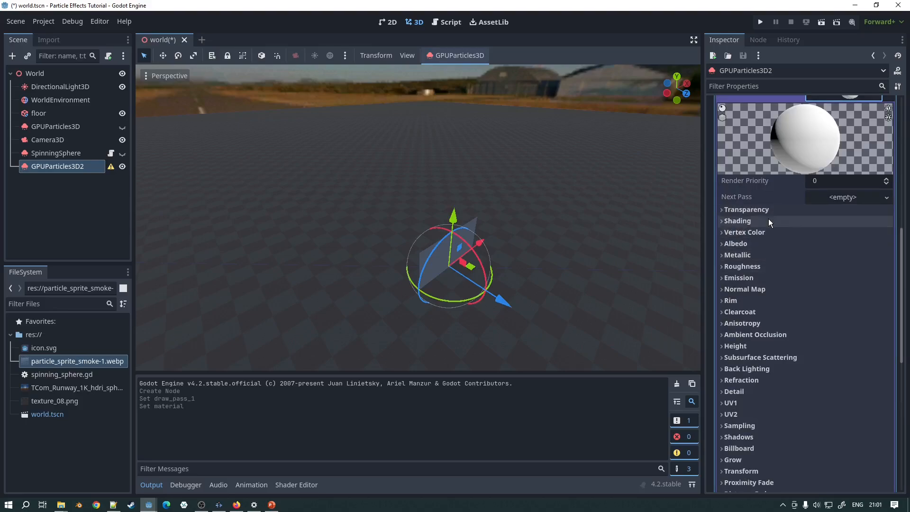
pyautogui.click(749, 209)
pyautogui.click(815, 222)
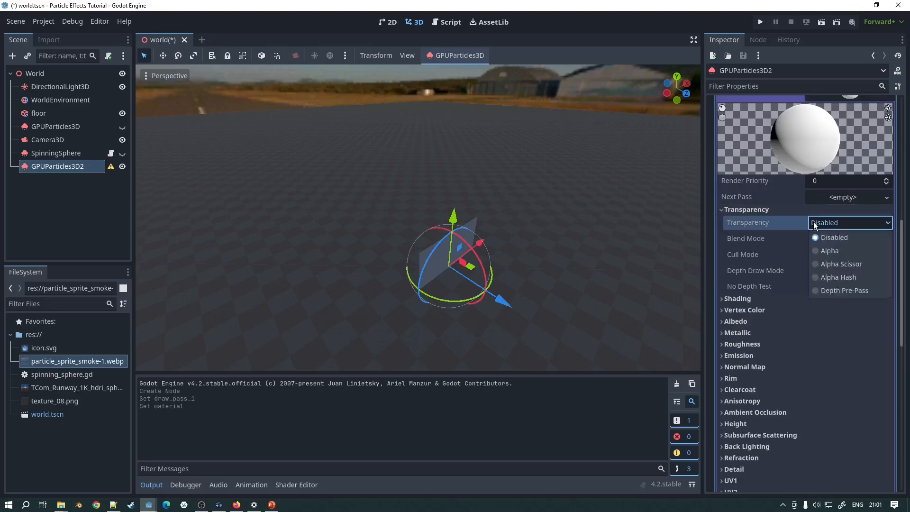
pyautogui.click(827, 251)
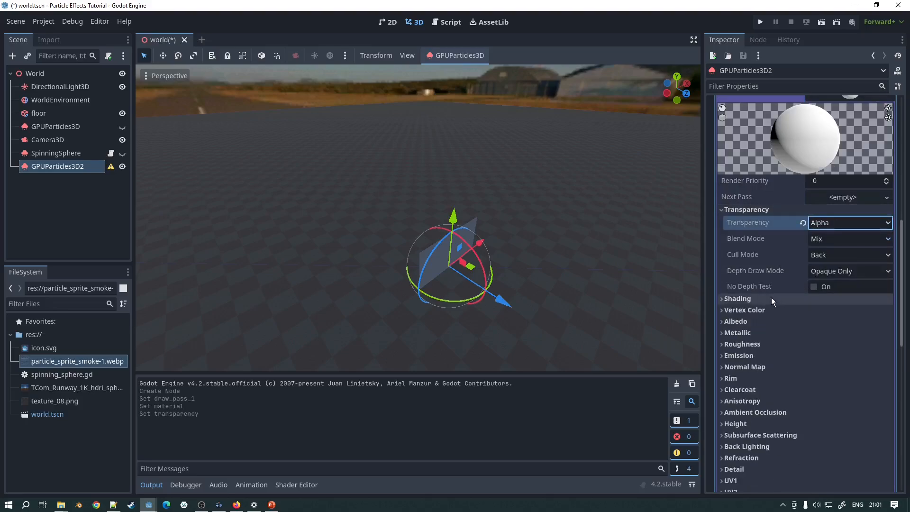
# Step: Set the material's shading mode to Unshaded and enable Use as Albedo for its vertex color
pyautogui.click(753, 298)
pyautogui.click(822, 311)
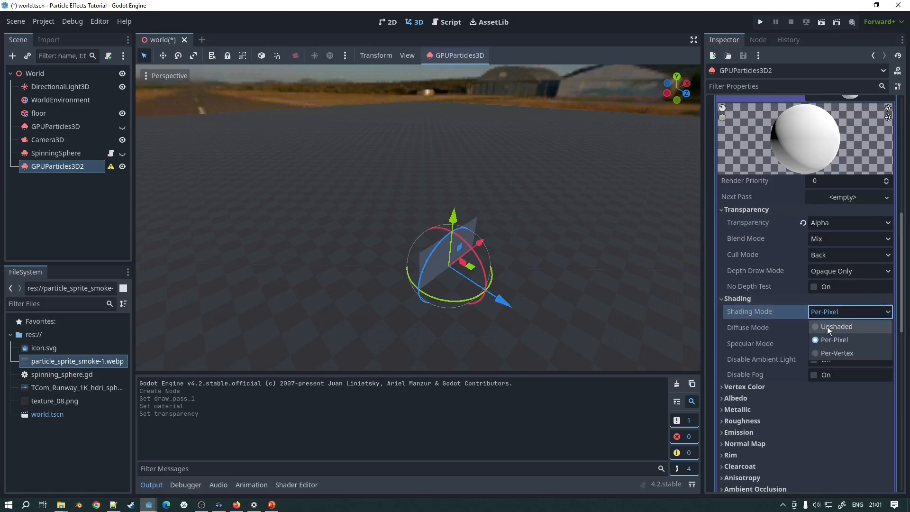
pyautogui.click(827, 326)
pyautogui.scroll(-2, 811, 320)
pyautogui.click(755, 289)
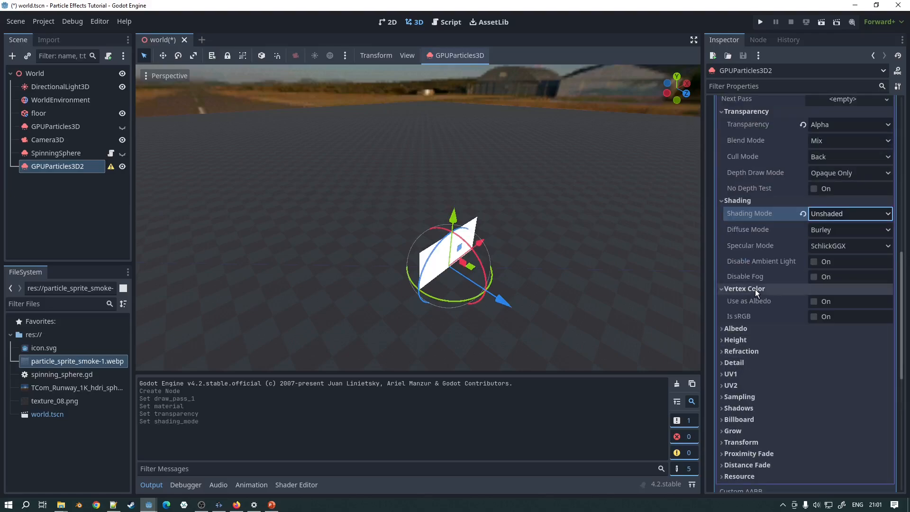
pyautogui.click(815, 301)
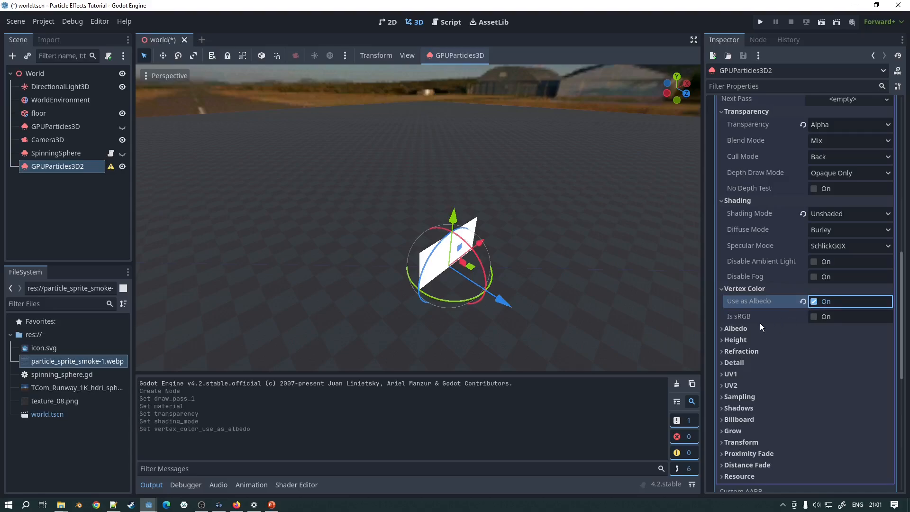
# Step: Expand the material's Albedo settings and consult the smoke sprite sheet section of the Godot documentation in Firefox before returning to Godot
pyautogui.click(743, 328)
pyautogui.scroll(-2, 825, 322)
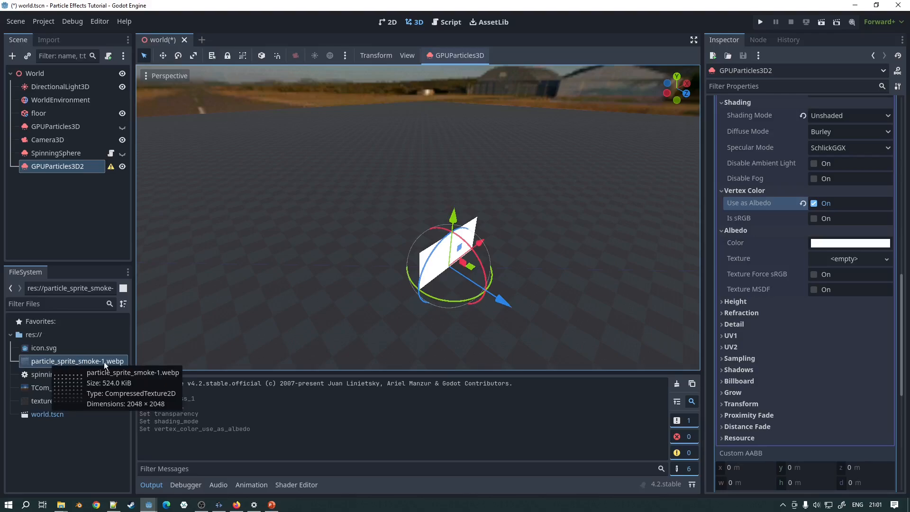
pyautogui.hotkey('alt', 'Tab')
pyautogui.hotkey('alt', 'Tab')
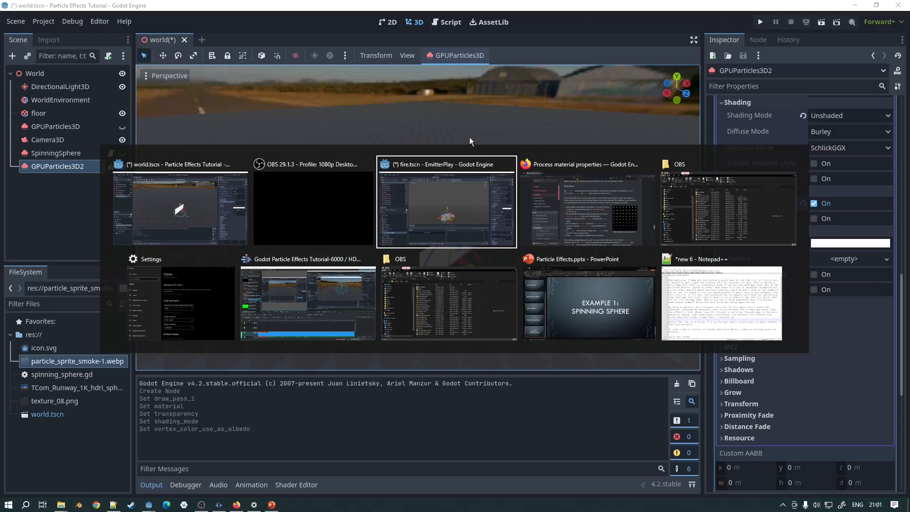
pyautogui.hotkey('alt', 'Tab')
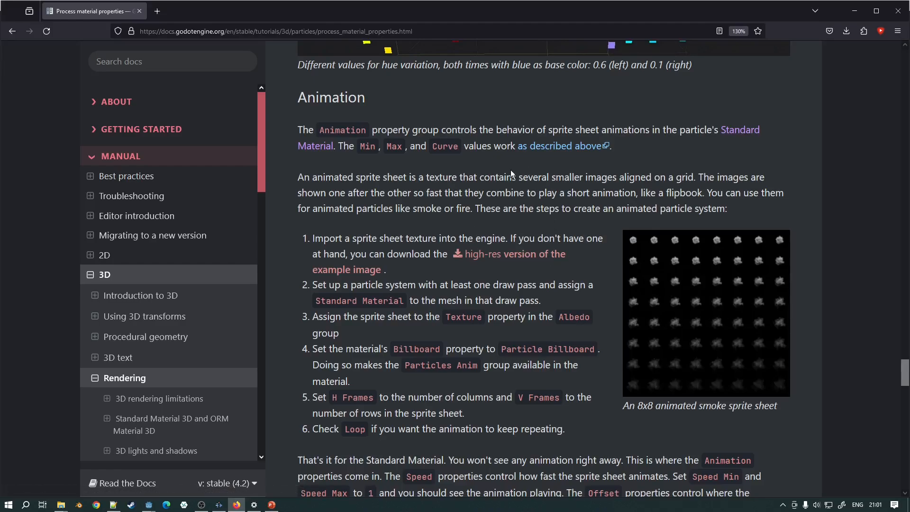
pyautogui.hotkey('alt', 'Tab')
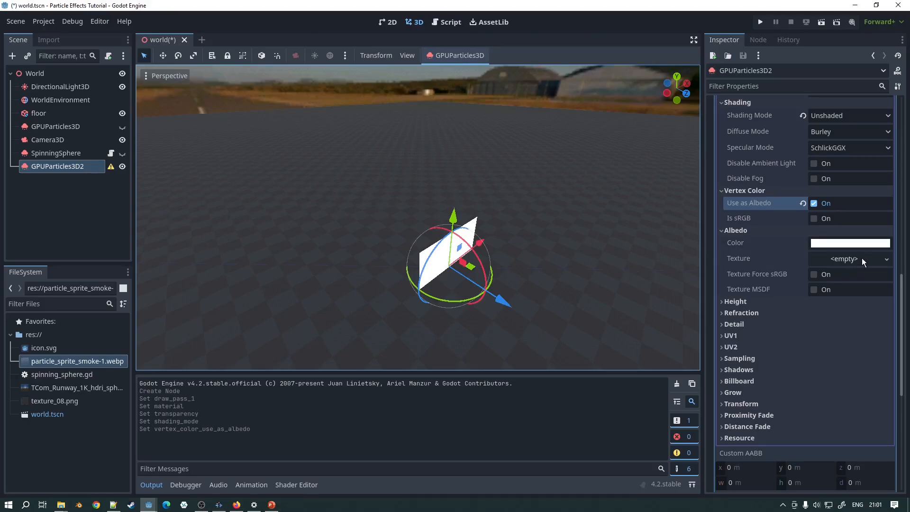
# Step: Load particle_sprite_smoke-1.webp as the material's albedo texture
pyautogui.click(884, 258)
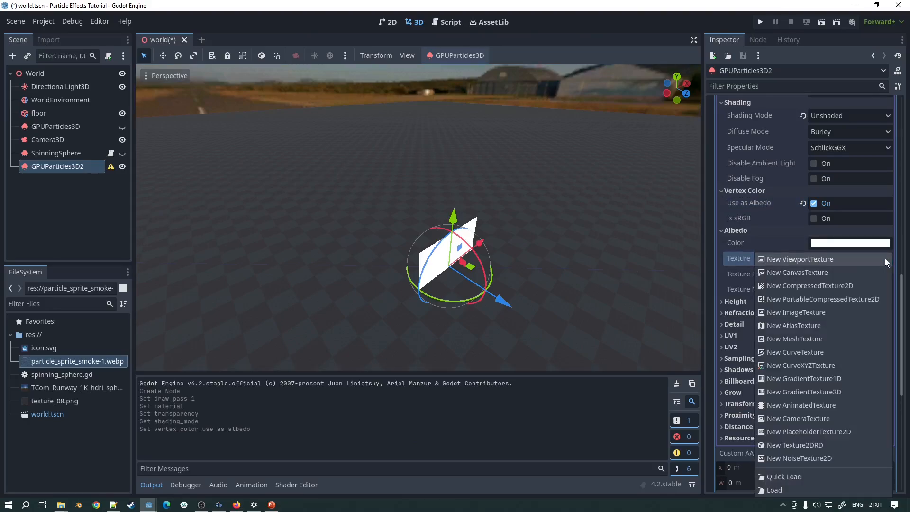
pyautogui.click(816, 476)
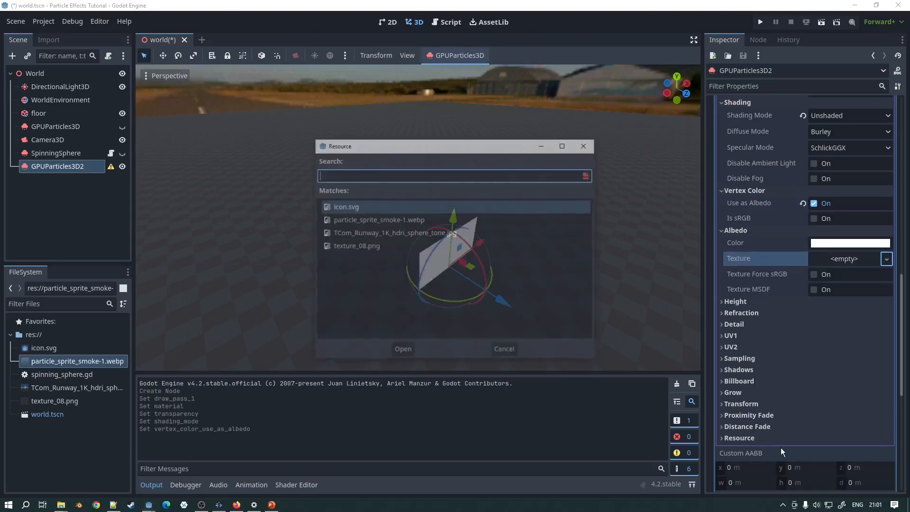
pyautogui.doubleClick(389, 220)
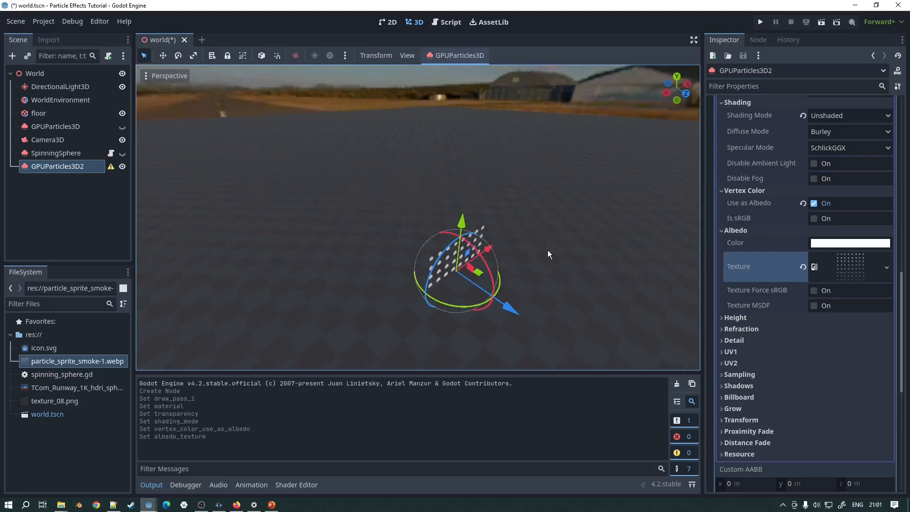
pyautogui.moveTo(547, 249); pyautogui.dragTo(524, 252, button='middle')
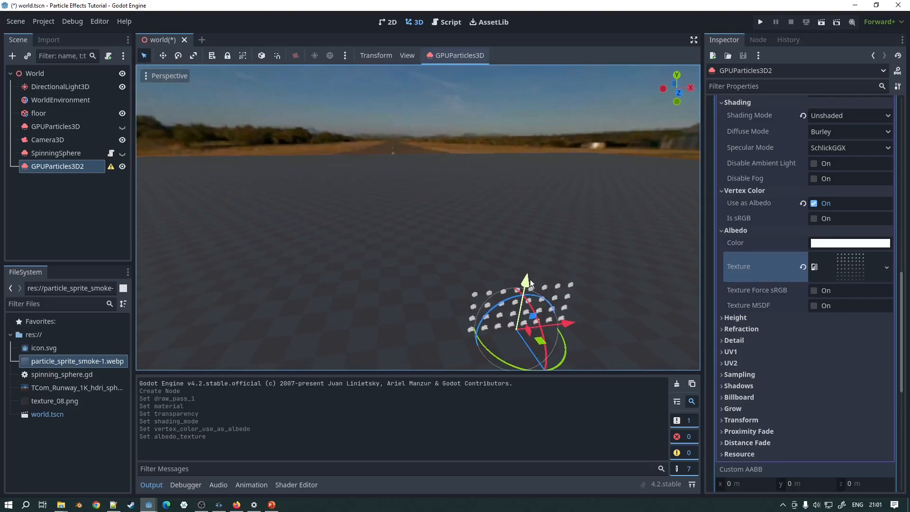
pyautogui.moveTo(528, 279); pyautogui.dragTo(537, 206)
pyautogui.hotkey('ctrl', 'z')
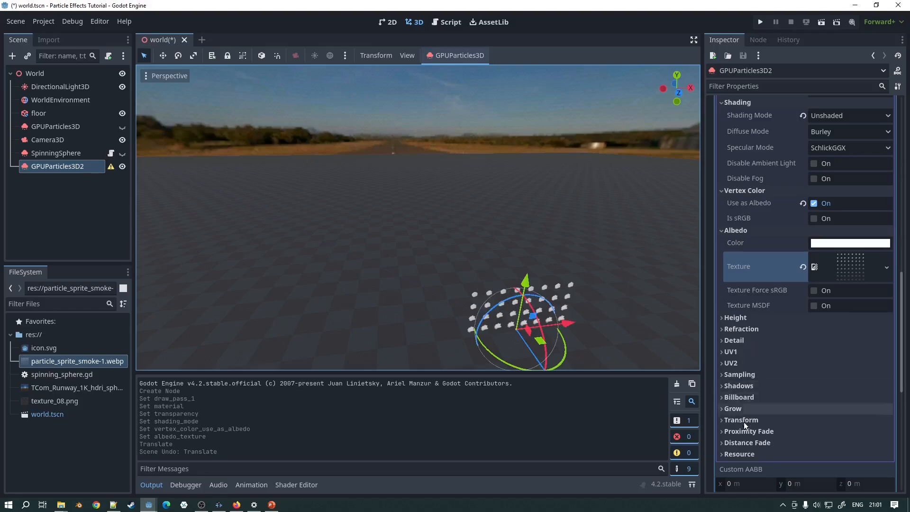
# Step: Set the material's billboard mode to Particle Billboard and enable Keep Scale
pyautogui.click(739, 397)
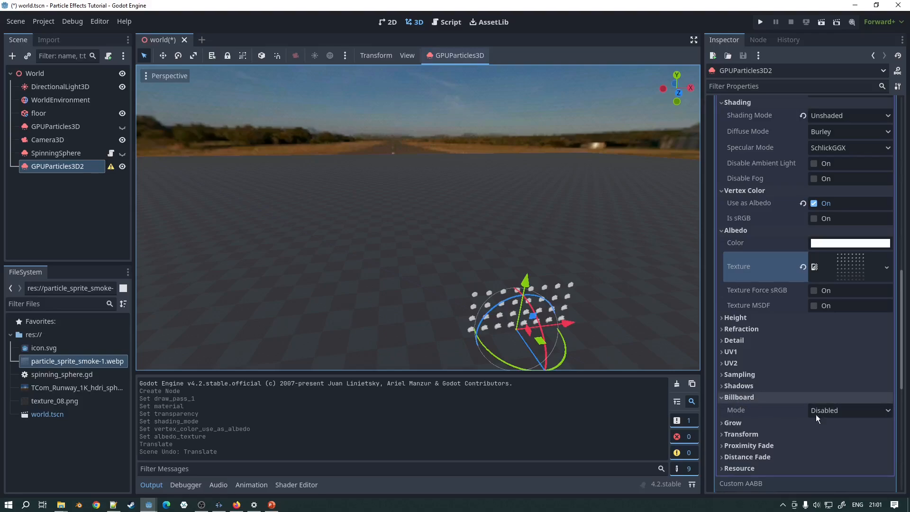
pyautogui.click(830, 411)
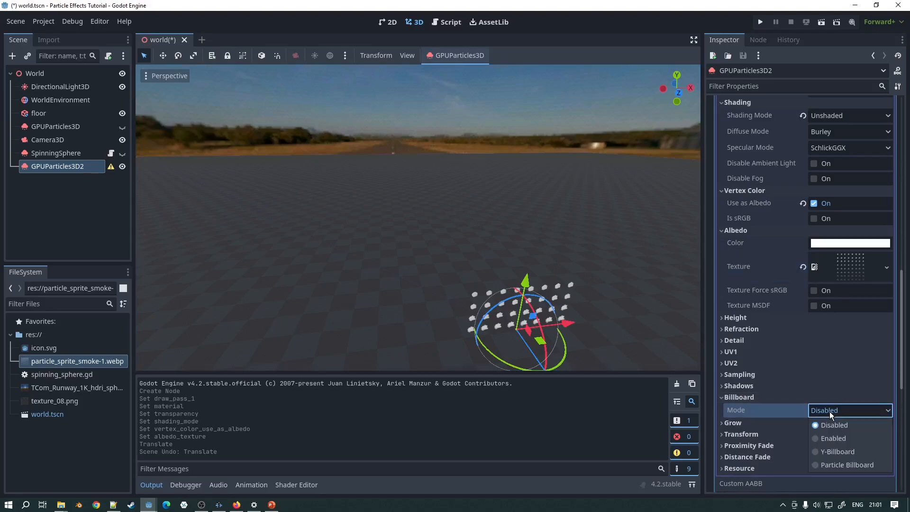
pyautogui.click(825, 464)
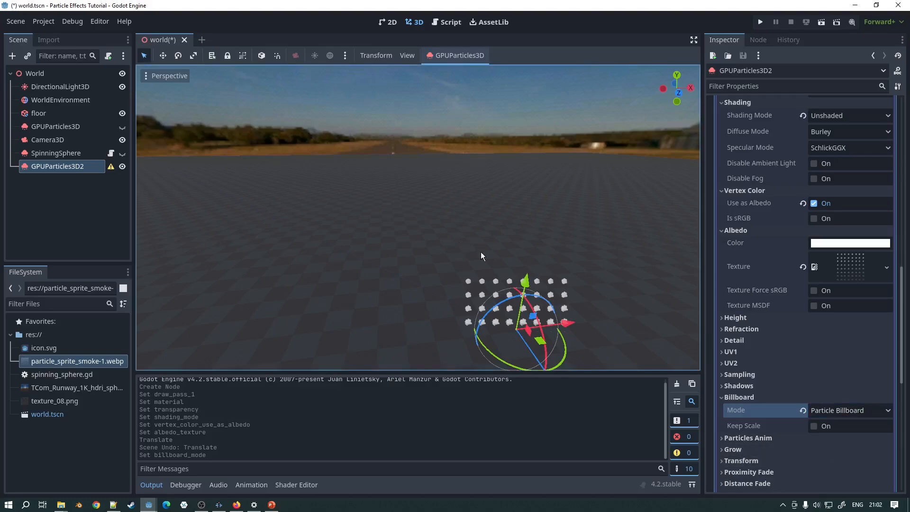
pyautogui.moveTo(481, 252); pyautogui.dragTo(541, 280, button='middle')
pyautogui.scroll(3, 512, 254)
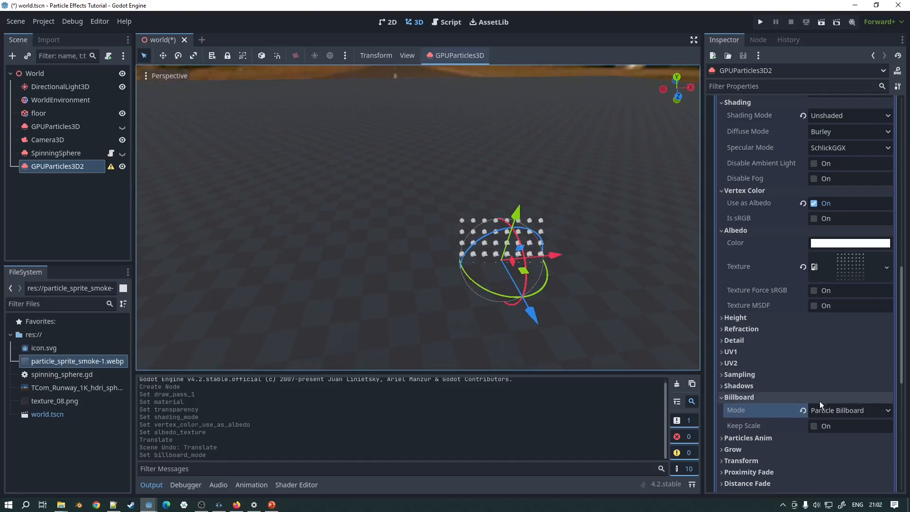
pyautogui.click(815, 426)
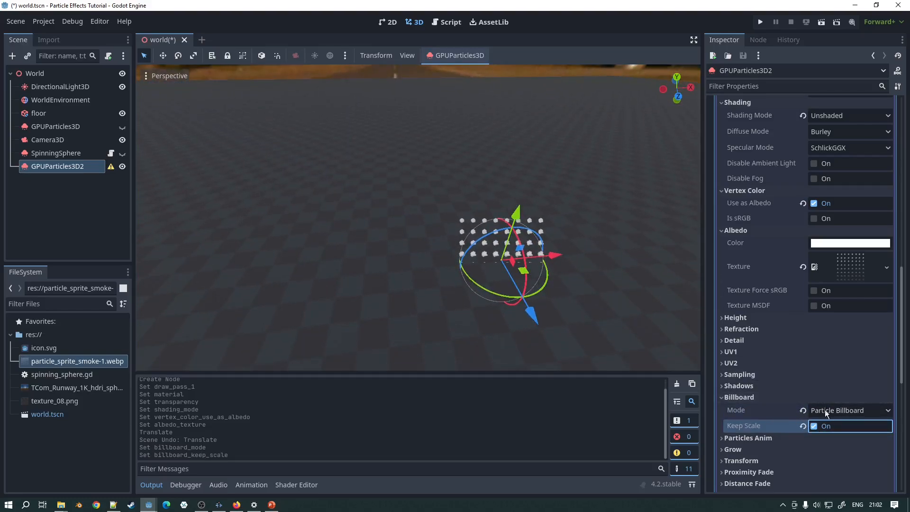
# Step: Set the billboard's particle animation to 8 H Frames and 8 V Frames
pyautogui.click(760, 438)
pyautogui.scroll(-3, 792, 417)
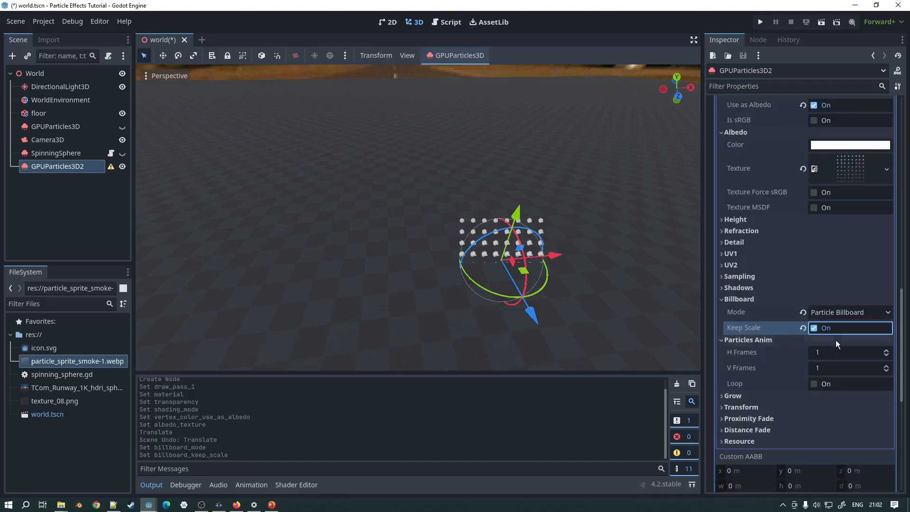
pyautogui.click(826, 350)
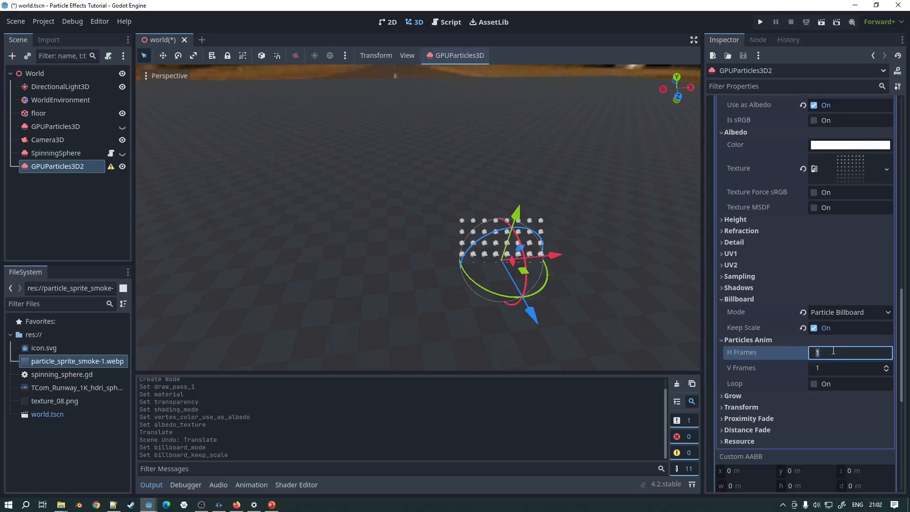
pyautogui.click(825, 369)
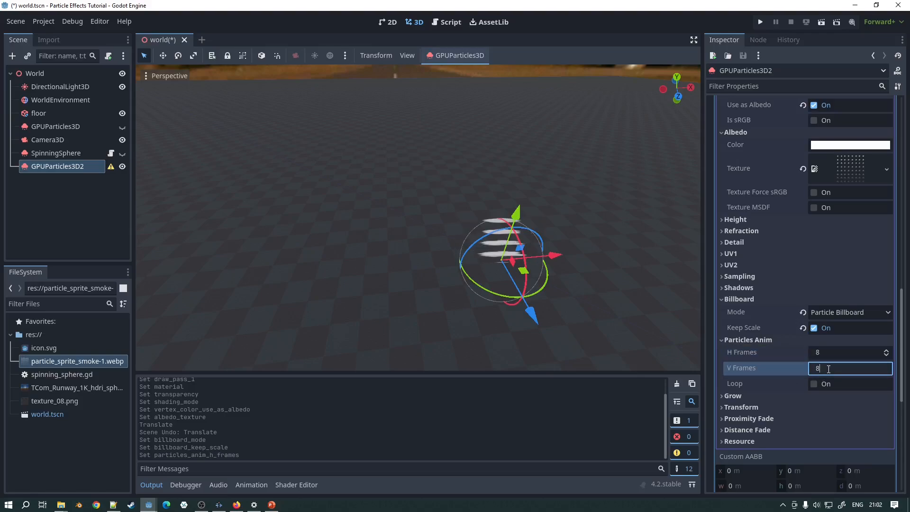
pyautogui.write('8')
pyautogui.press('Return')
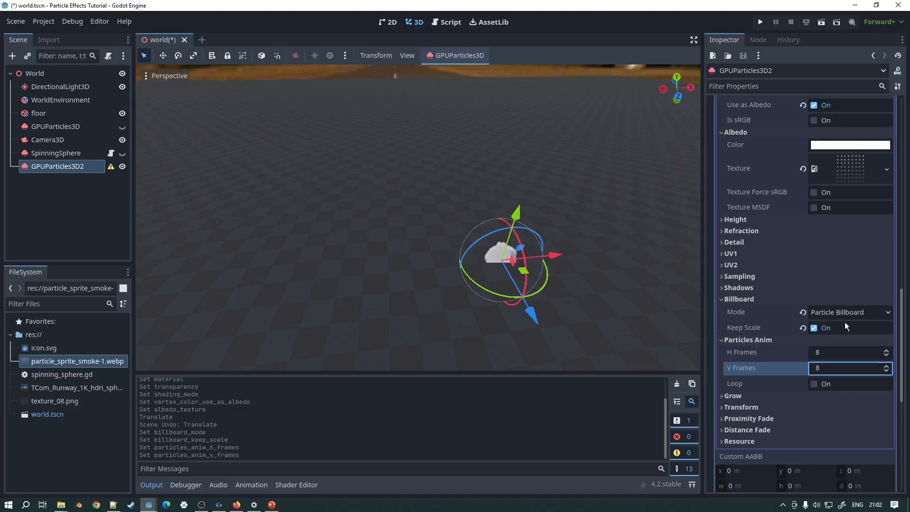
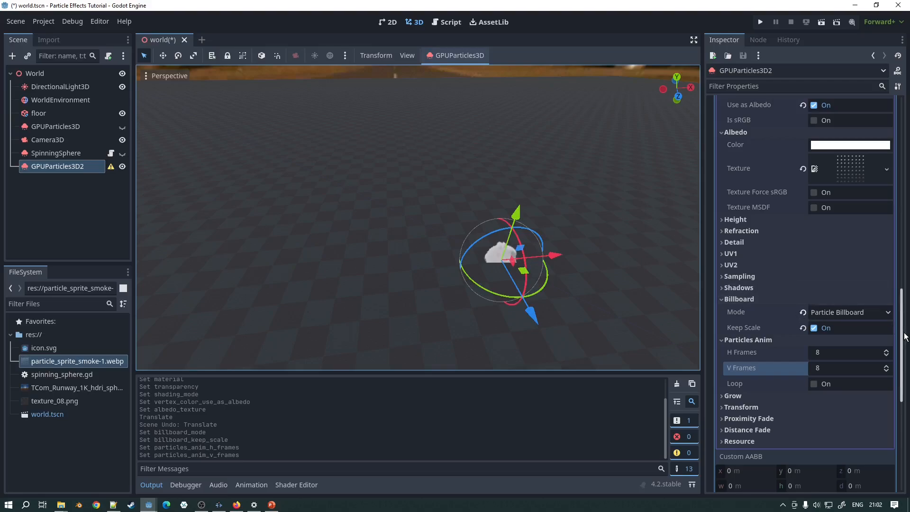
# Step: Assign a new ParticleProcessMaterial to the GPUParticles3D2 node
pyautogui.moveTo(903, 338); pyautogui.dragTo(909, 146)
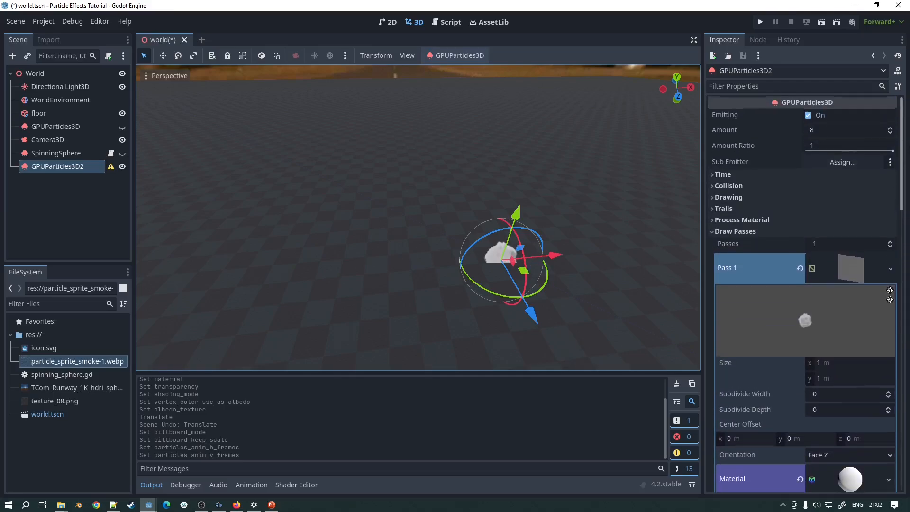
pyautogui.click(714, 231)
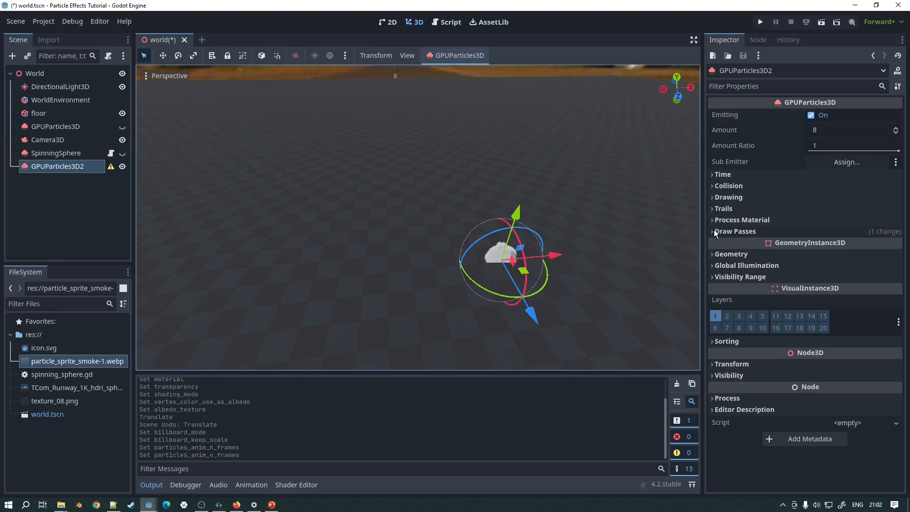
pyautogui.click(751, 221)
pyautogui.click(850, 233)
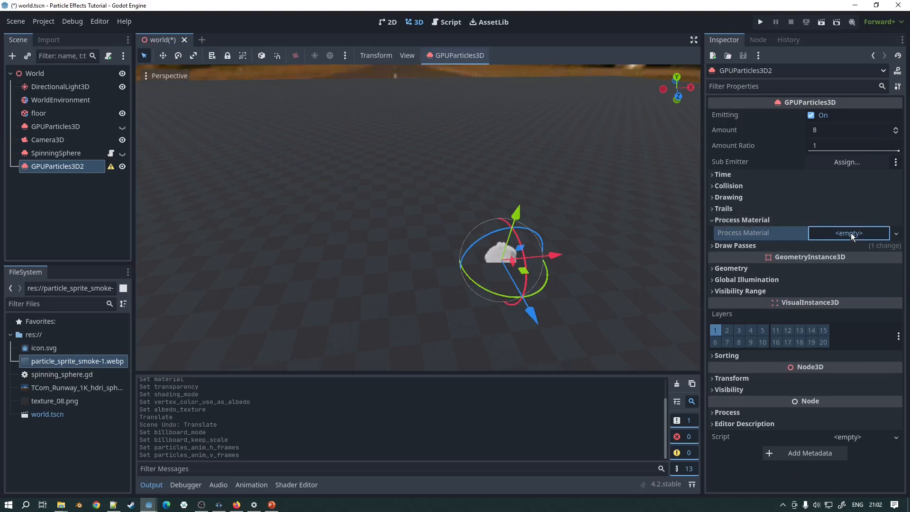
pyautogui.click(839, 261)
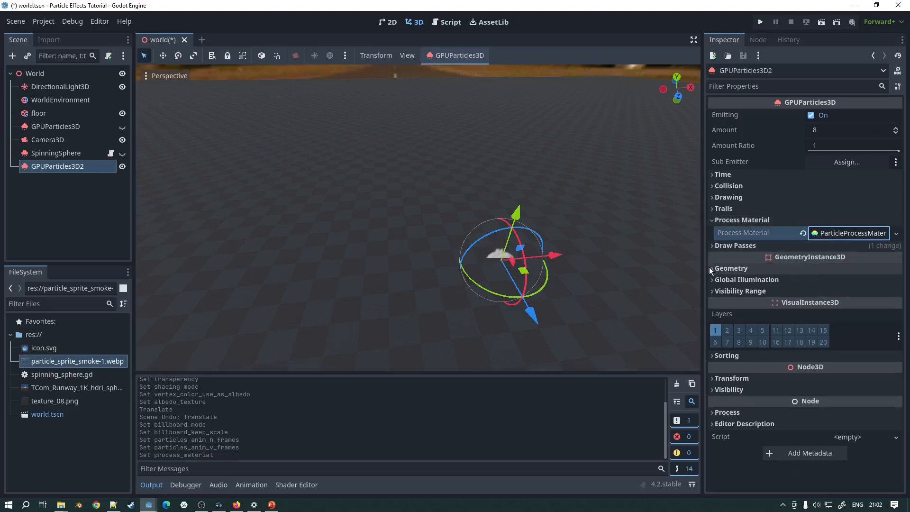
# Step: Raise the GPUParticles3D2 node along its vertical axis so it sits above the floor
pyautogui.moveTo(525, 198); pyautogui.dragTo(621, 134)
pyautogui.moveTo(622, 134); pyautogui.dragTo(647, 184, button='middle')
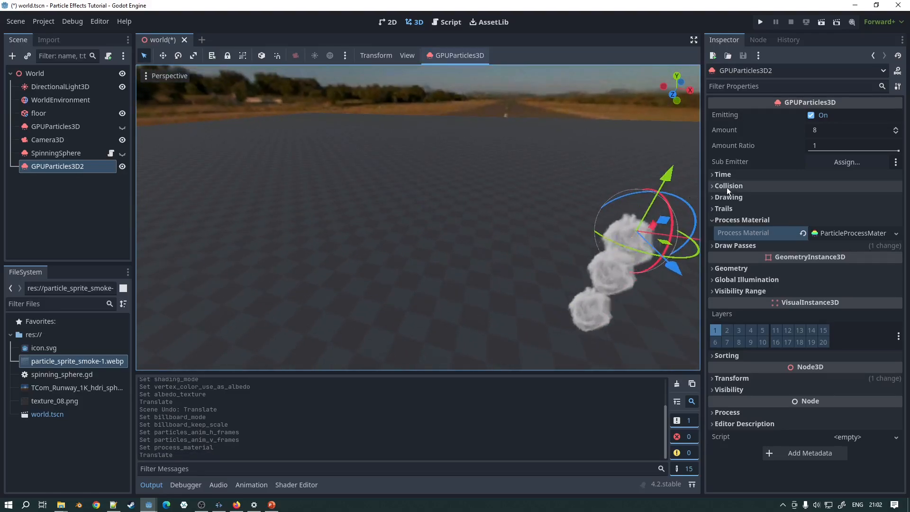
pyautogui.keyDown('shift'); pyautogui.moveTo(562, 191); pyautogui.dragTo(370, 211, button='middle'); pyautogui.keyUp('shift')
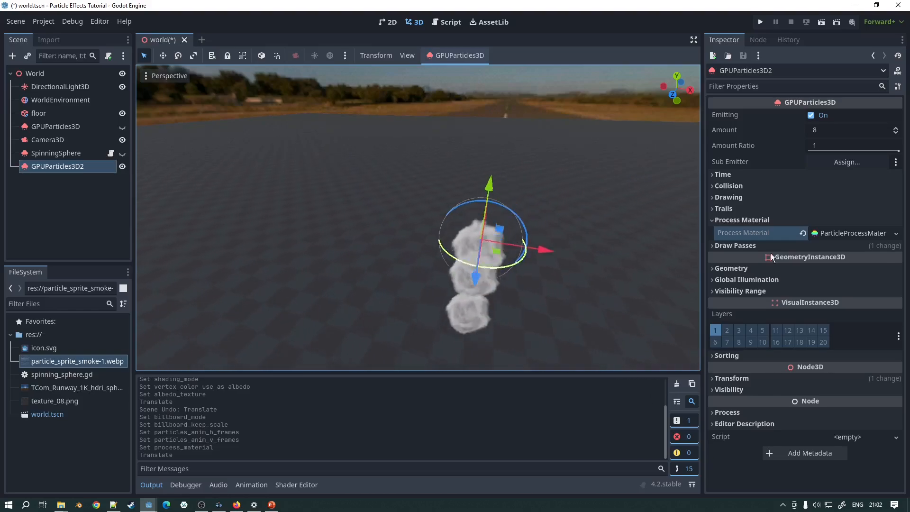
pyautogui.moveTo(583, 236); pyautogui.dragTo(615, 246, button='middle')
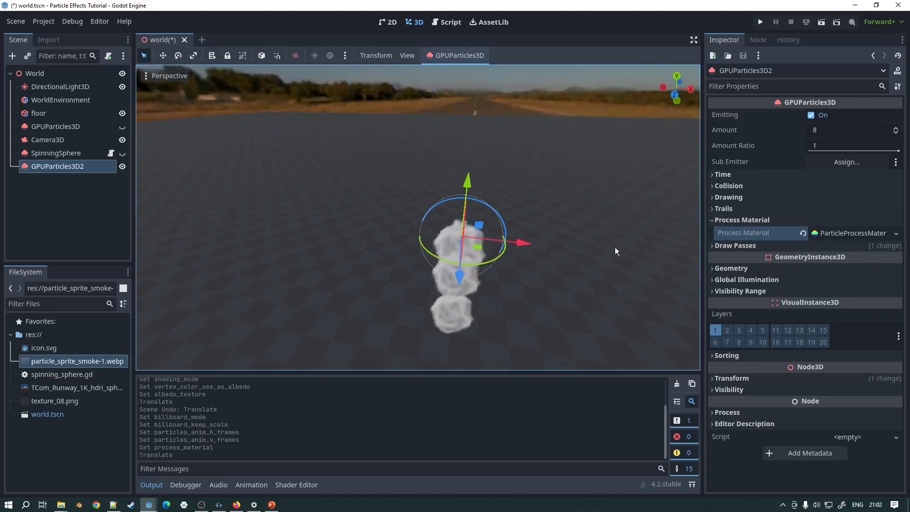
# Step: Set the process material's gravity to 0 on the Y axis
pyautogui.click(841, 233)
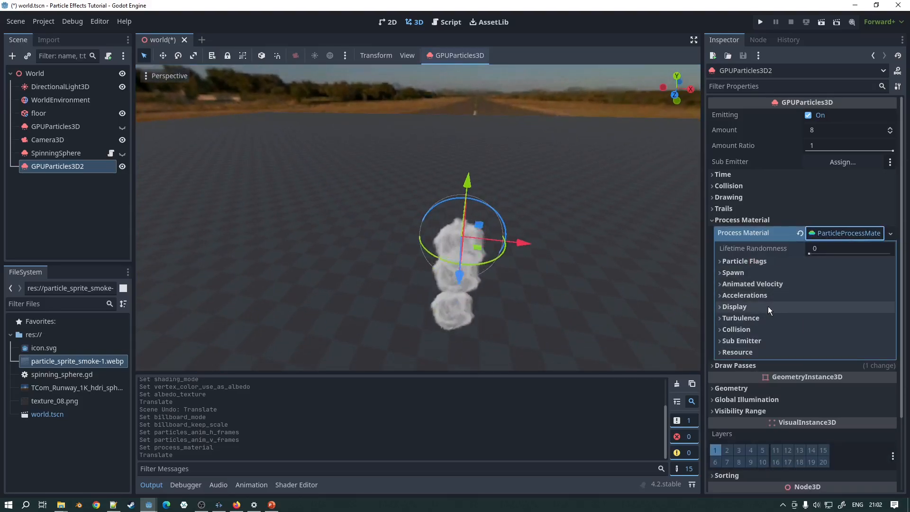
pyautogui.click(759, 296)
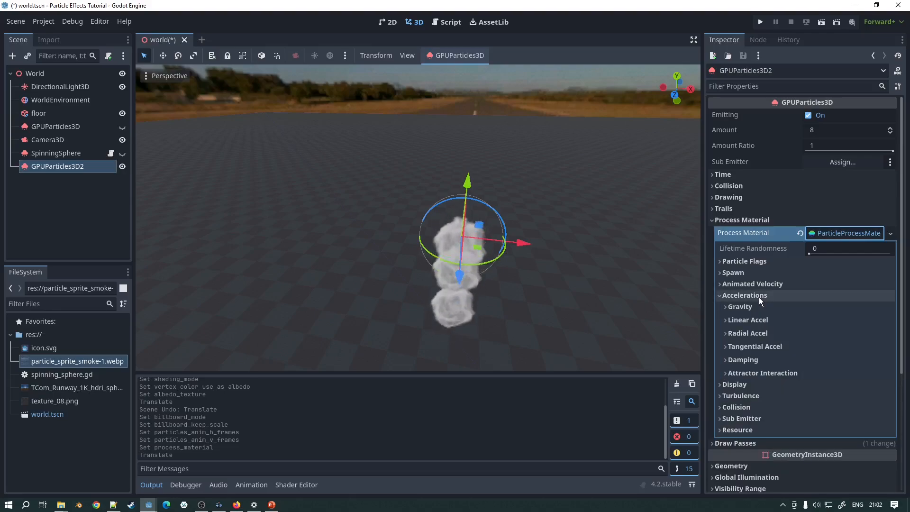
pyautogui.click(741, 307)
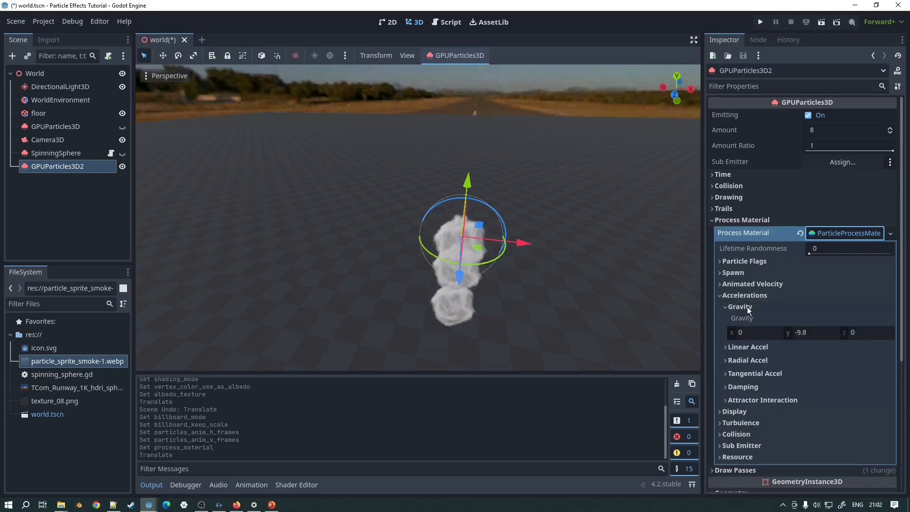
pyautogui.write('0')
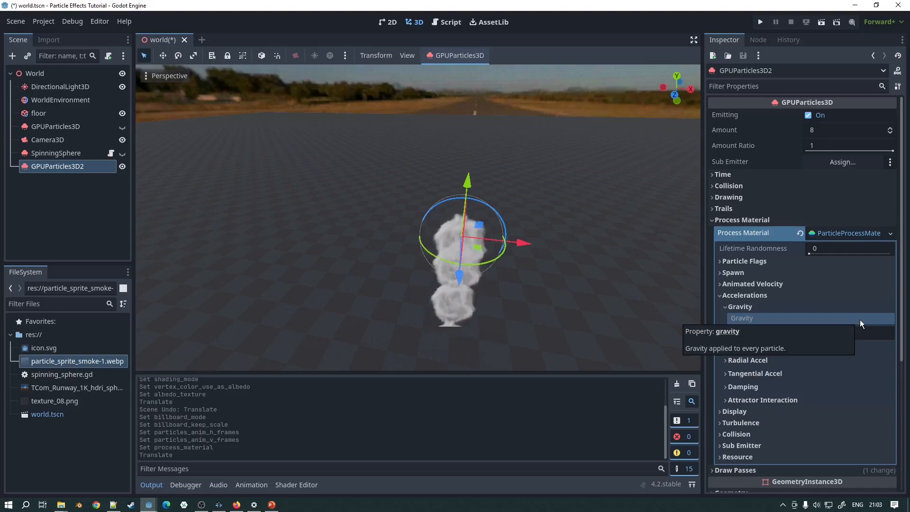
pyautogui.press('Return')
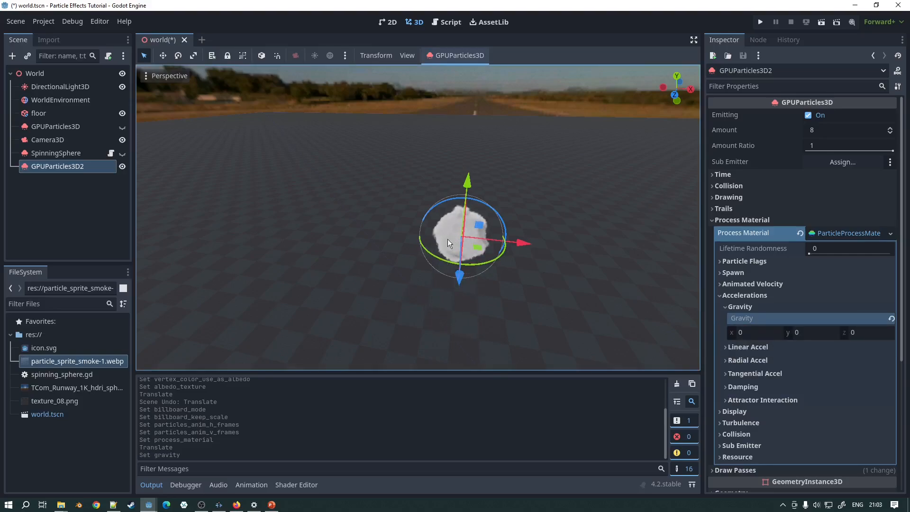
# Step: Set the particle animation's Speed Min and Speed Max both to 1 in the process material
pyautogui.scroll(-2, 780, 388)
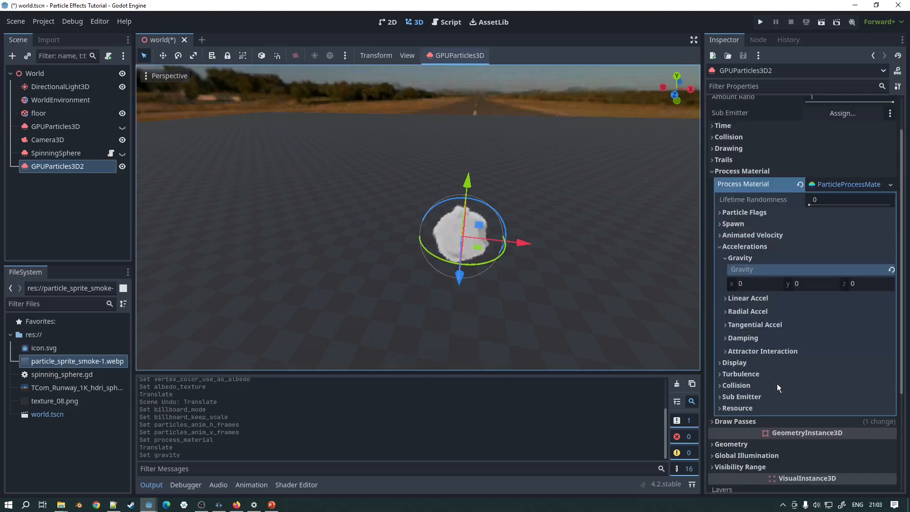
pyautogui.click(732, 363)
pyautogui.scroll(-2, 742, 378)
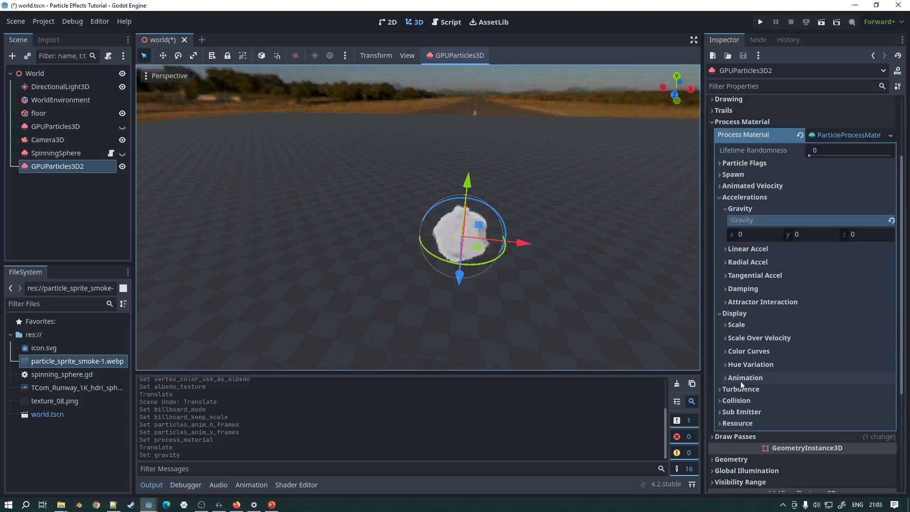
pyautogui.click(742, 378)
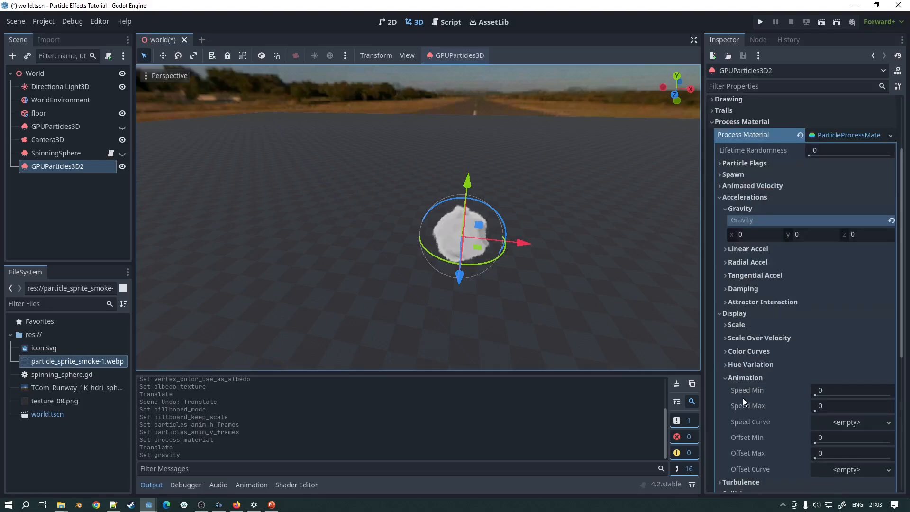
pyautogui.click(845, 389)
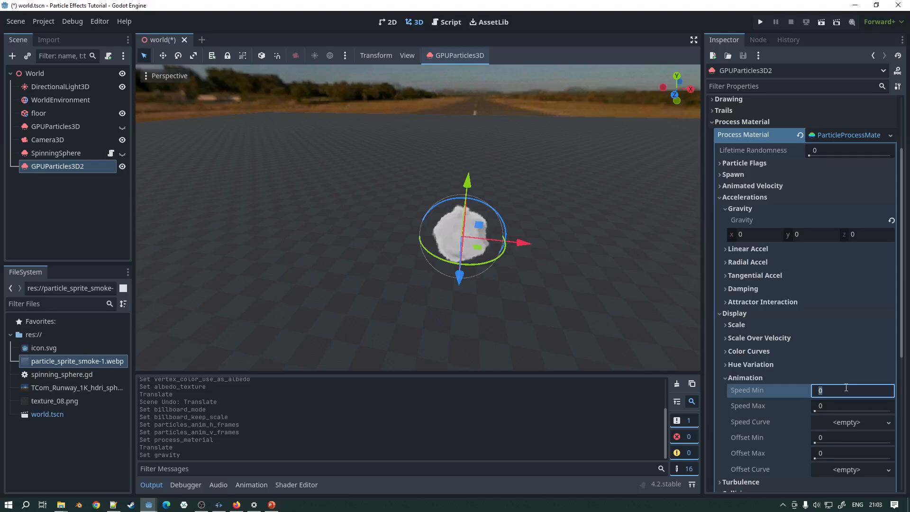
pyautogui.write('1')
pyautogui.press('Tab')
pyautogui.write('1')
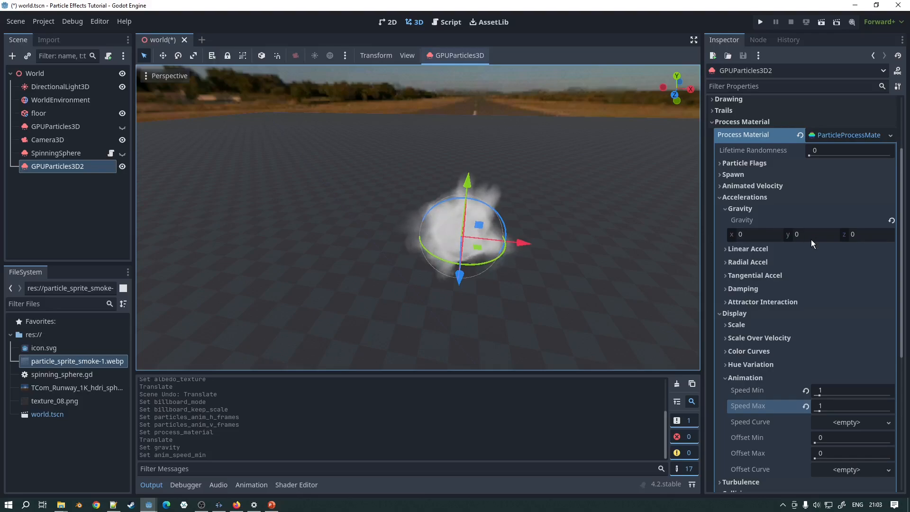
# Step: Set the particle amount to 1 and inspect the single animated smoke sprite
pyautogui.scroll(4, 811, 240)
pyautogui.scroll(2, 427, 235)
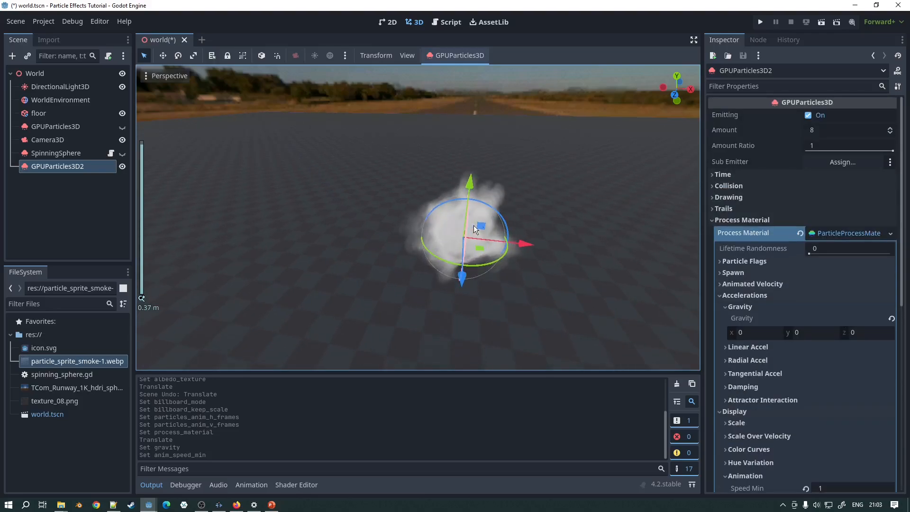
pyautogui.scroll(-3, 475, 229)
pyautogui.click(828, 130)
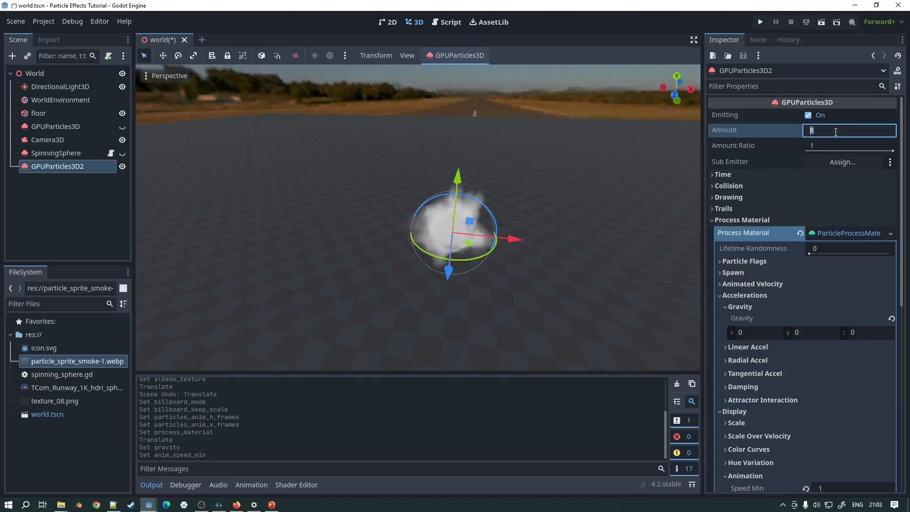
pyautogui.write('1')
pyautogui.press('Return')
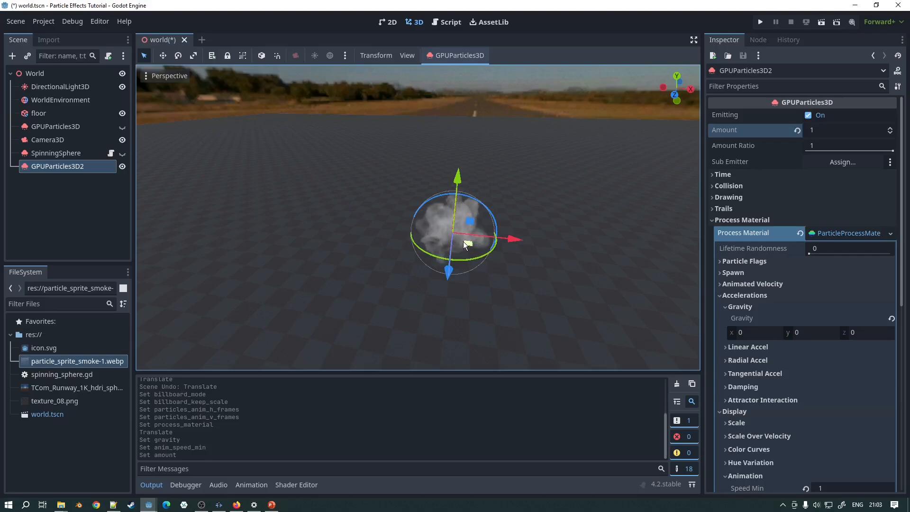
pyautogui.moveTo(463, 242); pyautogui.dragTo(486, 241, button='middle')
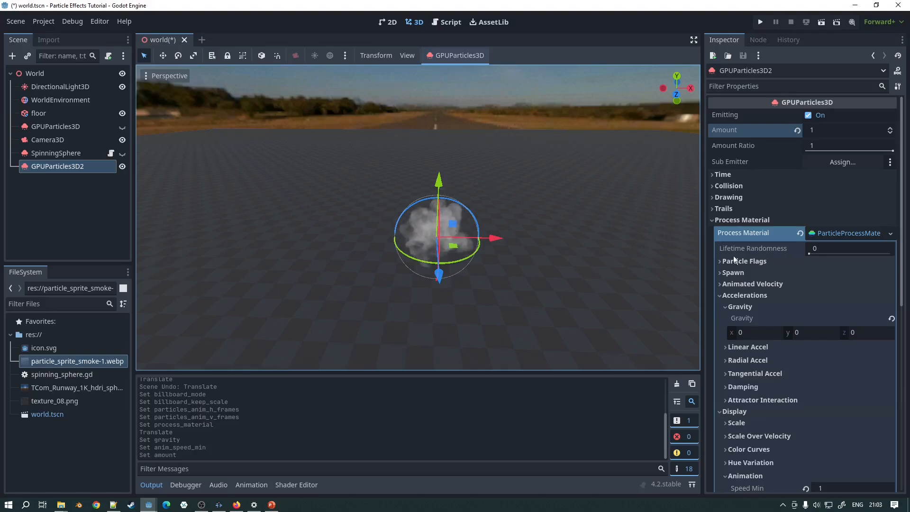
# Step: Set the particles' lifetime to 3 s and the amount to 300
pyautogui.click(727, 175)
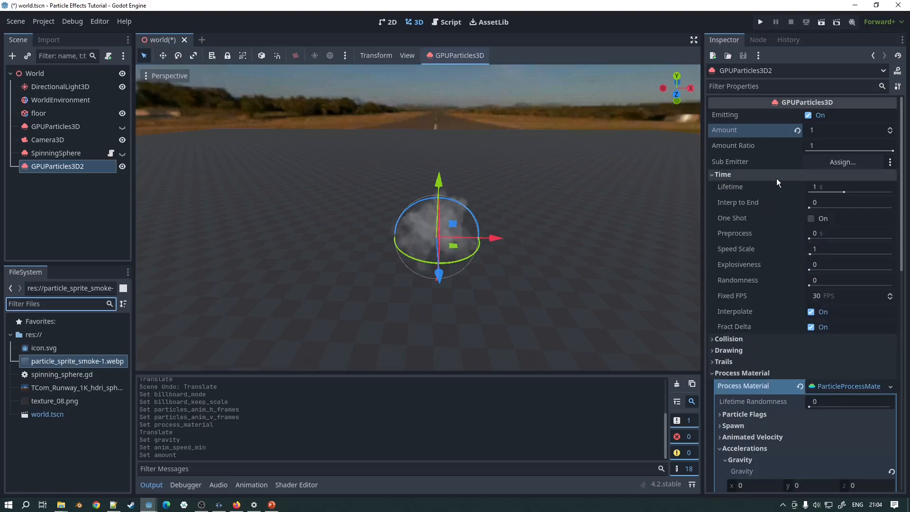
pyautogui.click(819, 188)
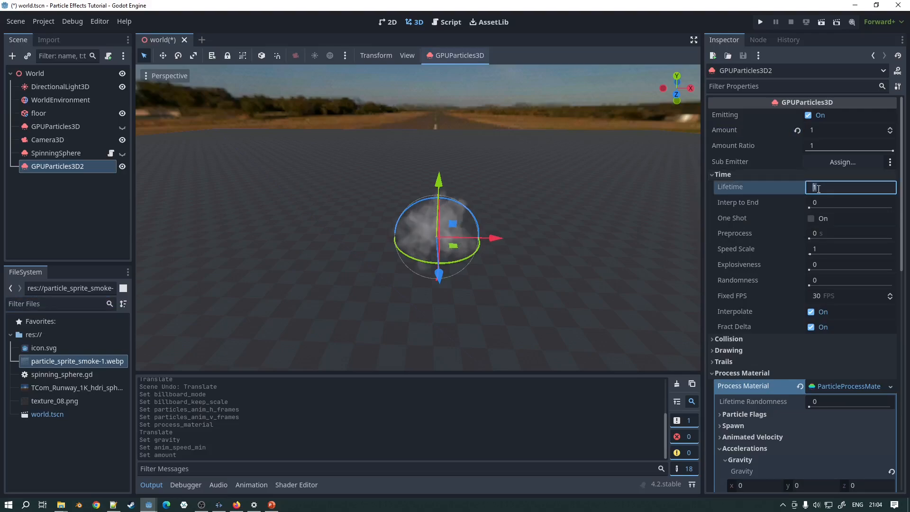
pyautogui.write('3')
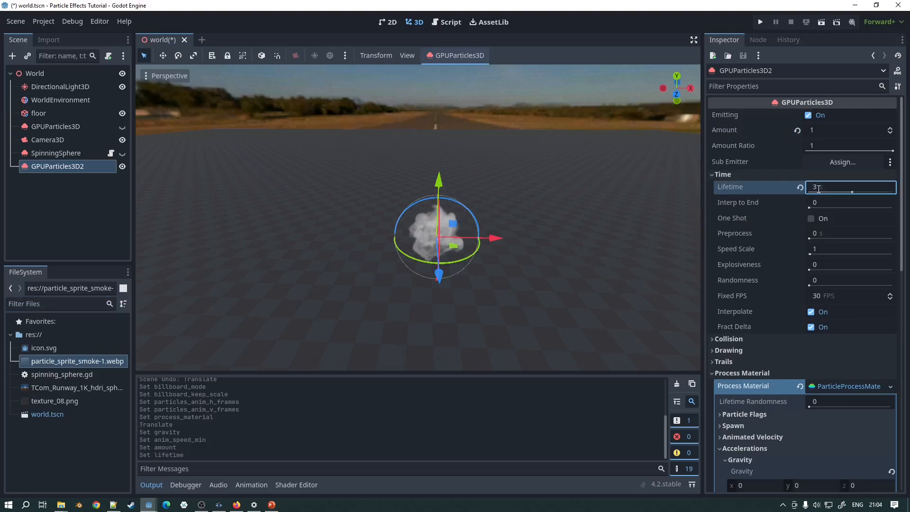
pyautogui.click(821, 130)
pyautogui.write('300')
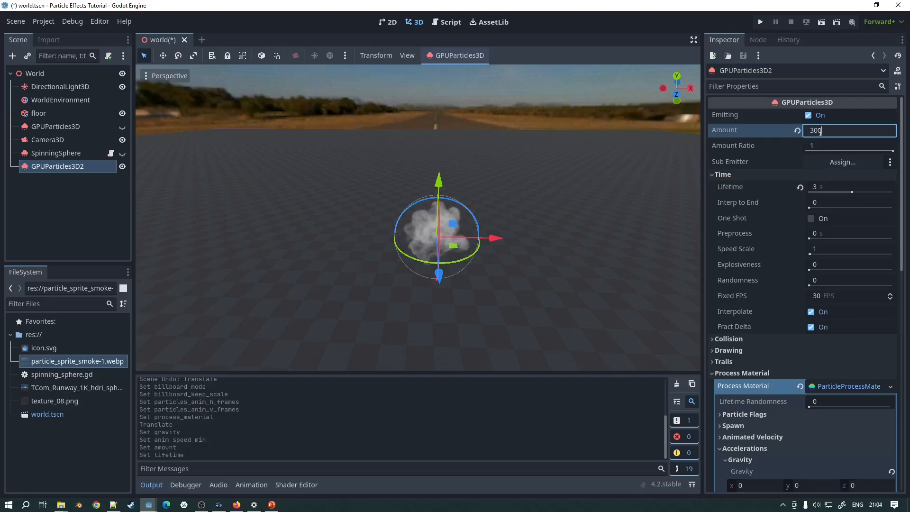
pyautogui.press('Return')
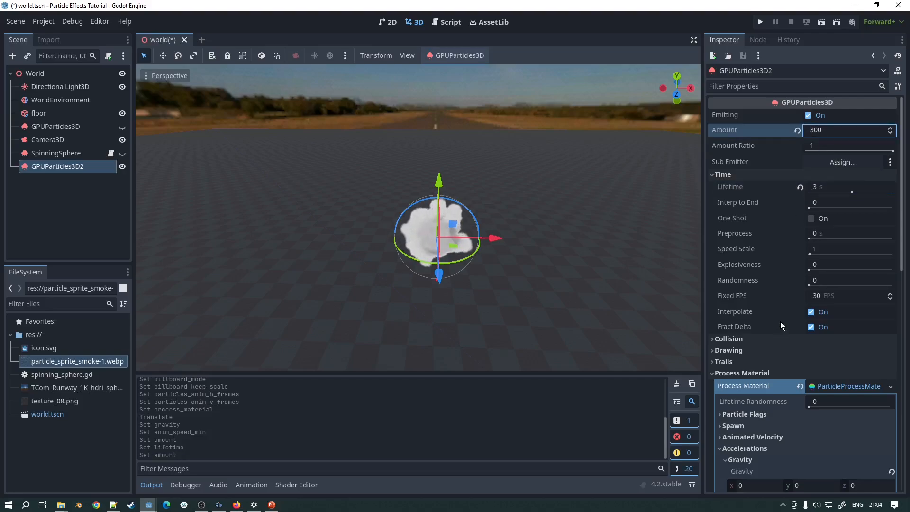
# Step: Change the process material's spawn emission shape to Ring
pyautogui.scroll(-1, 782, 327)
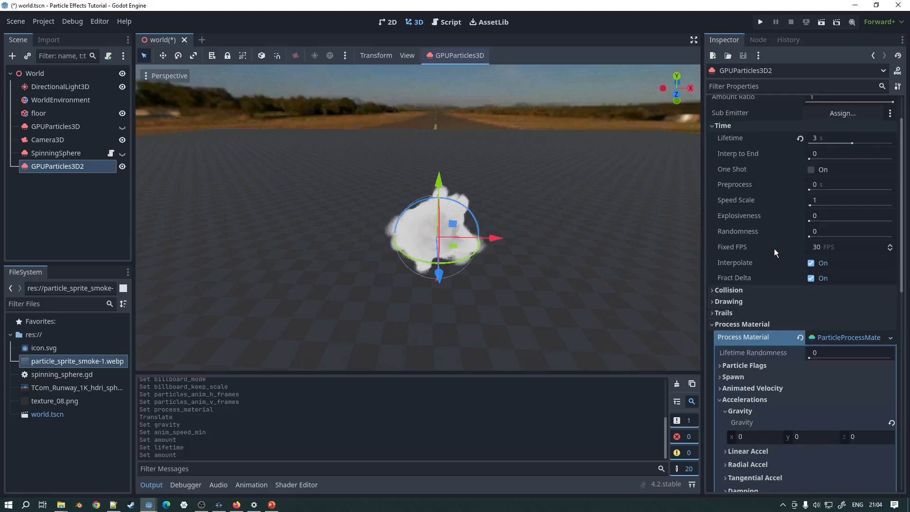
pyautogui.scroll(-3, 771, 254)
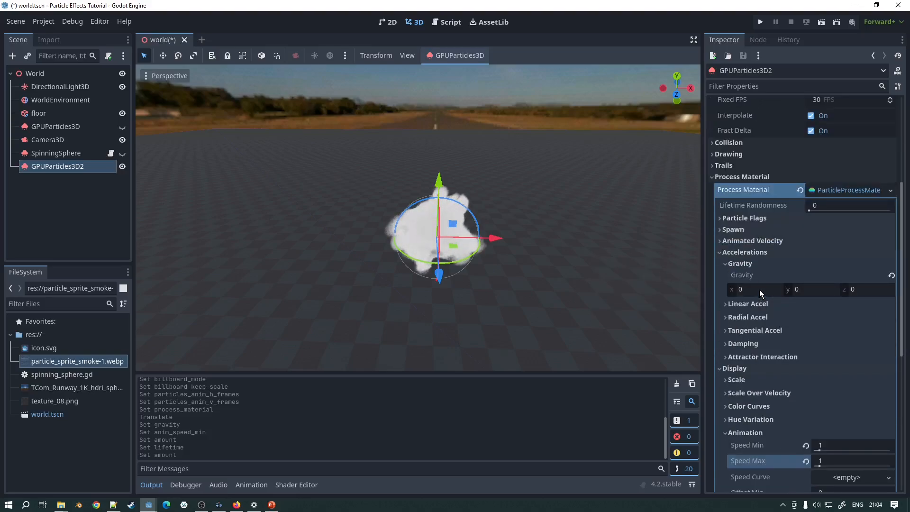
pyautogui.click(735, 230)
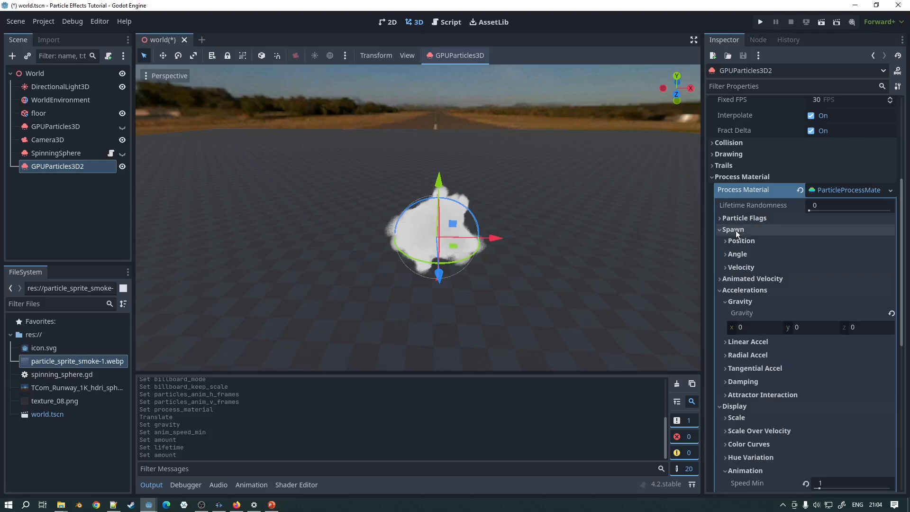
pyautogui.click(739, 240)
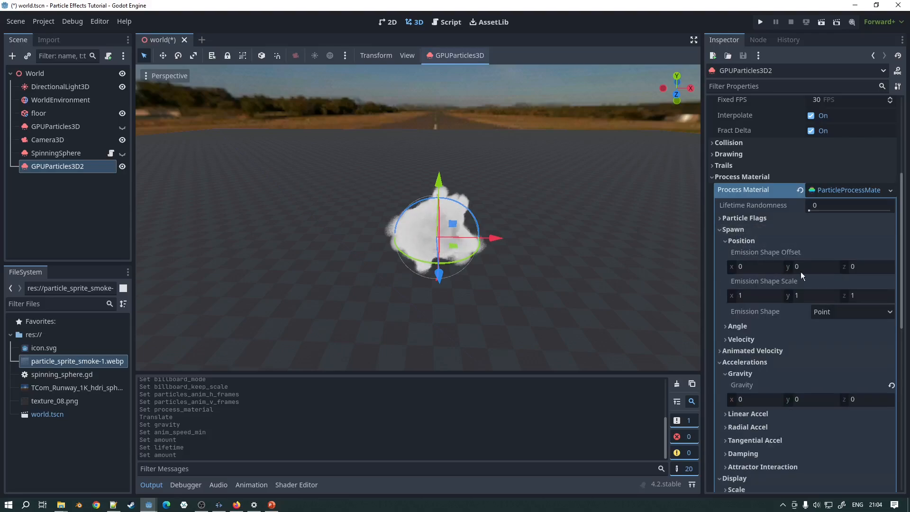
pyautogui.click(848, 311)
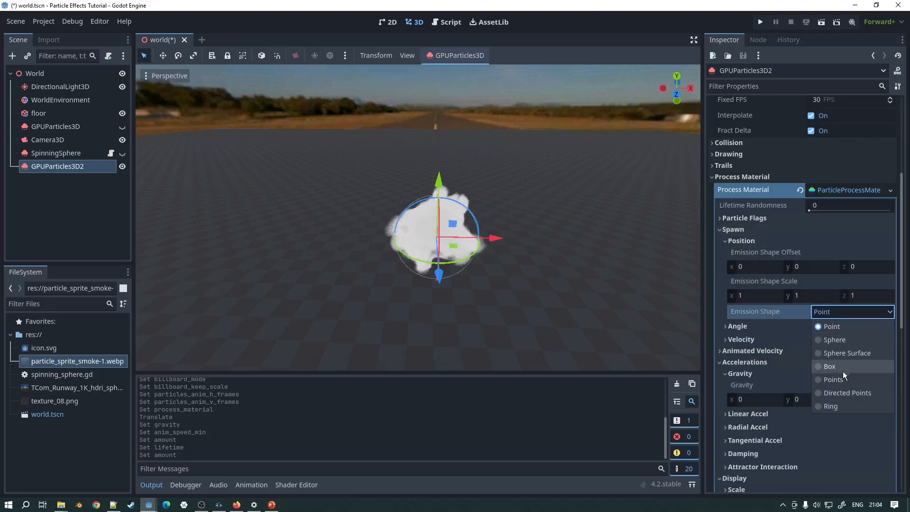
pyautogui.click(834, 407)
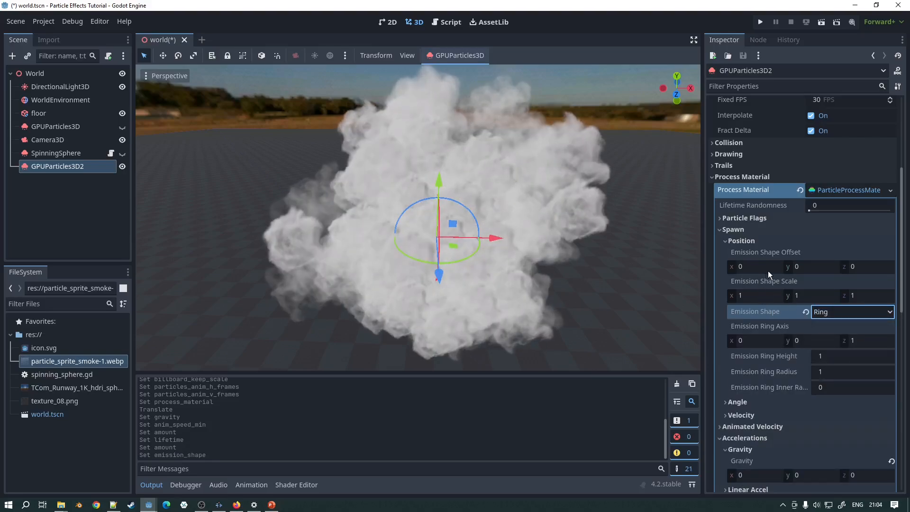
# Step: Point the emission ring axis along Y by setting Y to 1 and Z to 0
pyautogui.click(796, 341)
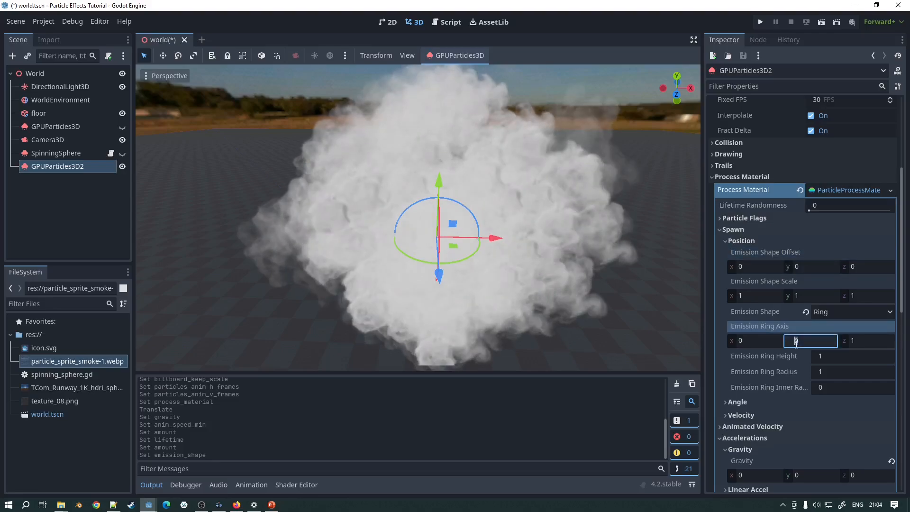
pyautogui.write('1')
pyautogui.press('Tab')
pyautogui.write('0')
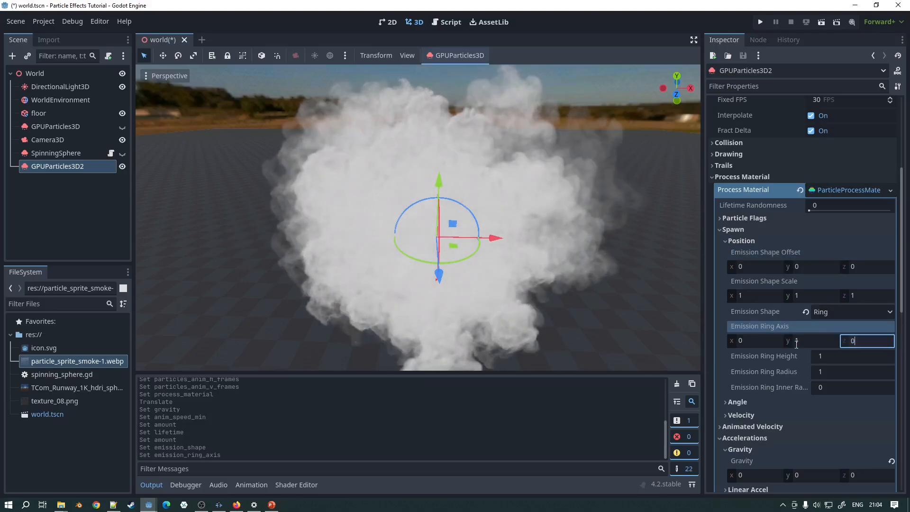
# Step: Set the emission ring's height to 0 and its radius to 0.2, and check the resulting smoke
pyautogui.click(827, 358)
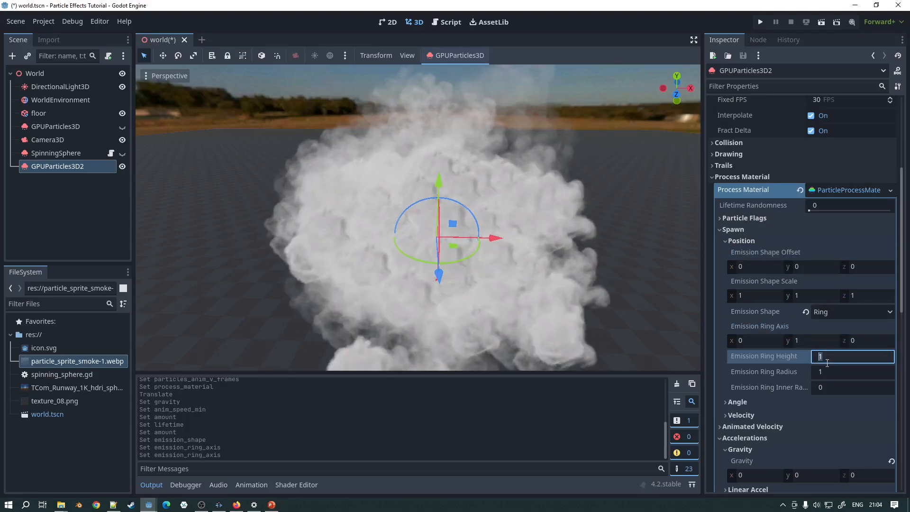
pyautogui.write('0')
pyautogui.click(834, 372)
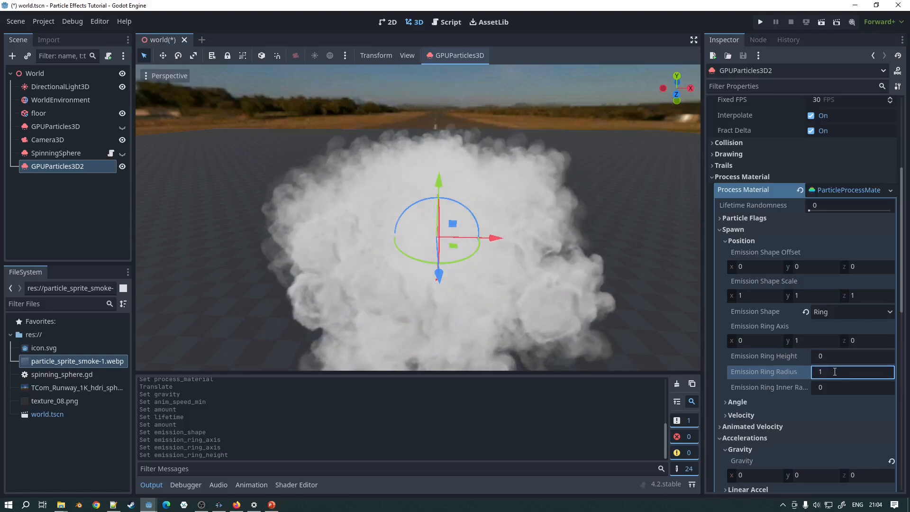
pyautogui.write('0.2')
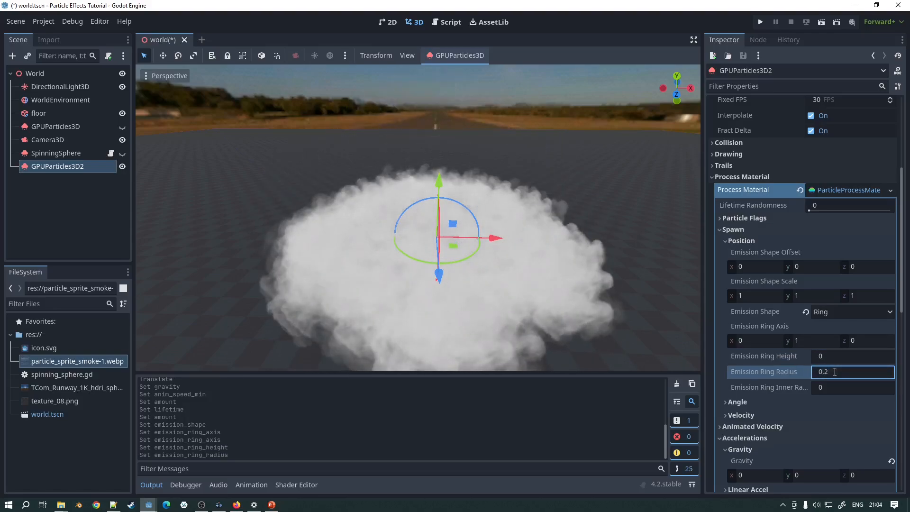
pyautogui.click(411, 284)
pyautogui.scroll(-5, 404, 222)
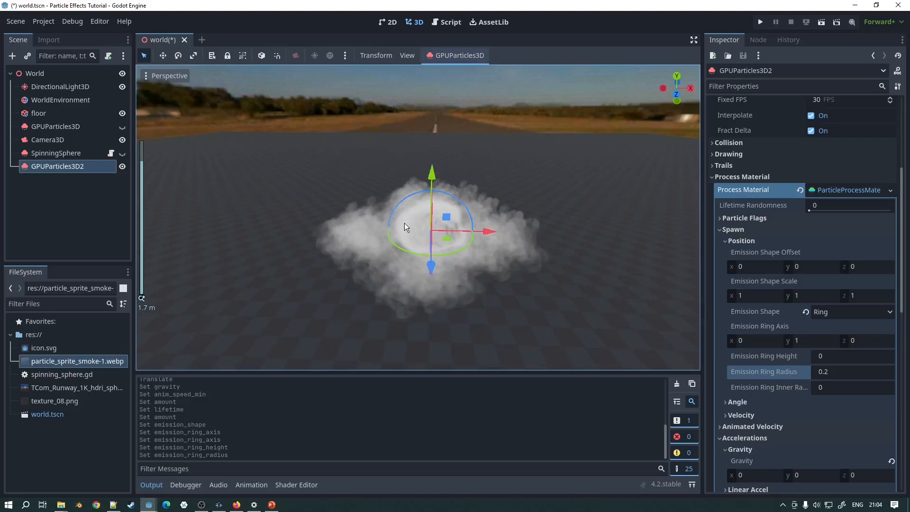
pyautogui.scroll(4, 430, 212)
pyautogui.moveTo(427, 204); pyautogui.dragTo(448, 230, button='middle')
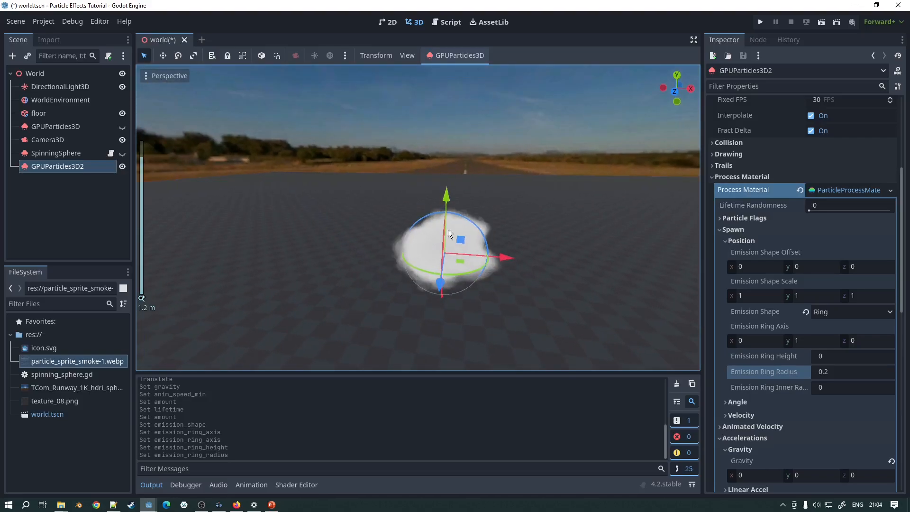
pyautogui.scroll(4, 448, 230)
# Step: Set the process material's velocity spread to 5, with initial velocity minimum 1 and maximum 2
pyautogui.scroll(-3, 744, 332)
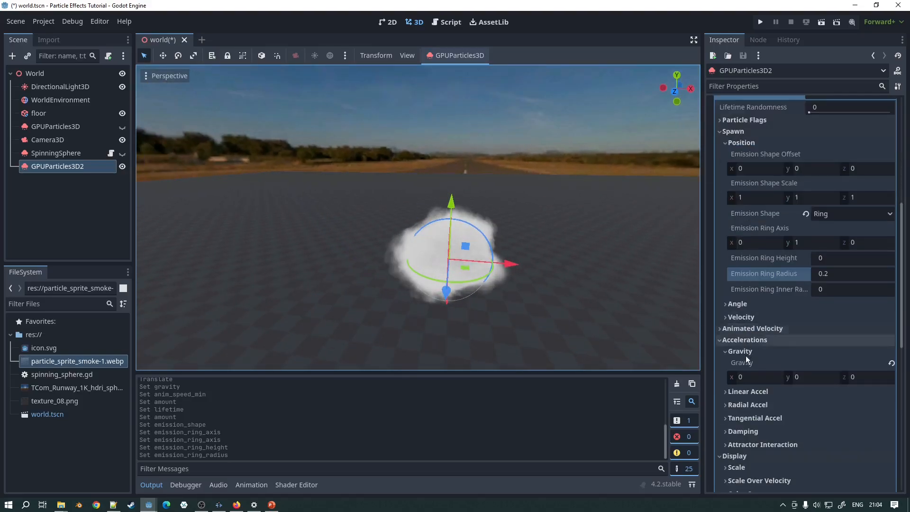
pyautogui.click(742, 317)
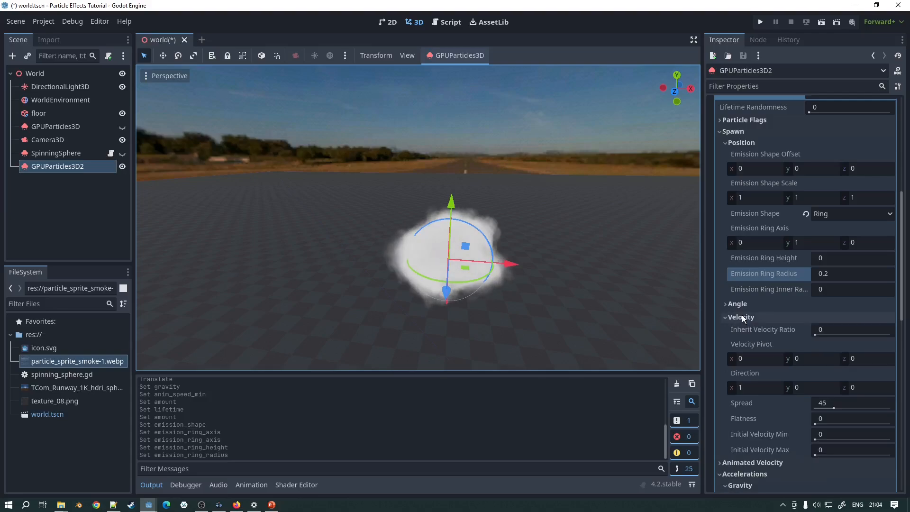
pyautogui.click(823, 404)
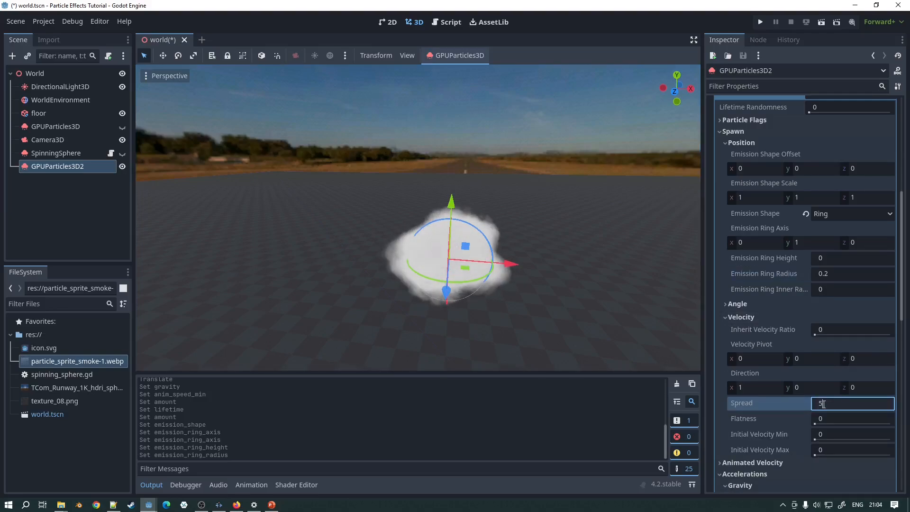
pyautogui.click(821, 434)
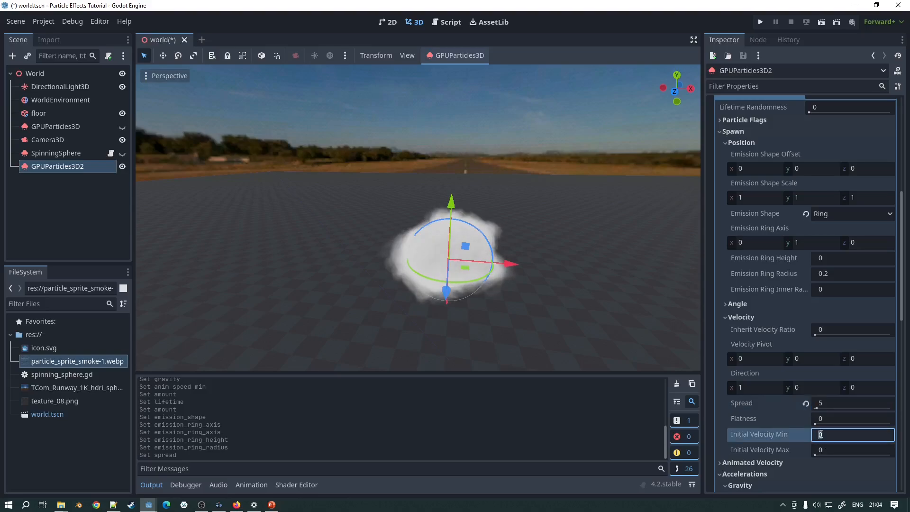
pyautogui.press('Tab')
pyautogui.write('2')
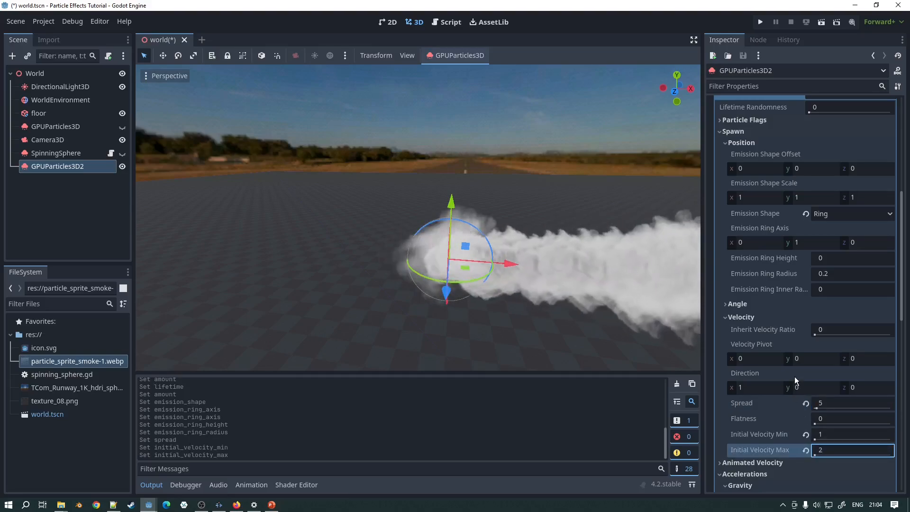
# Step: Point the velocity direction straight up by setting Y to 1 and X to 0
pyautogui.click(801, 387)
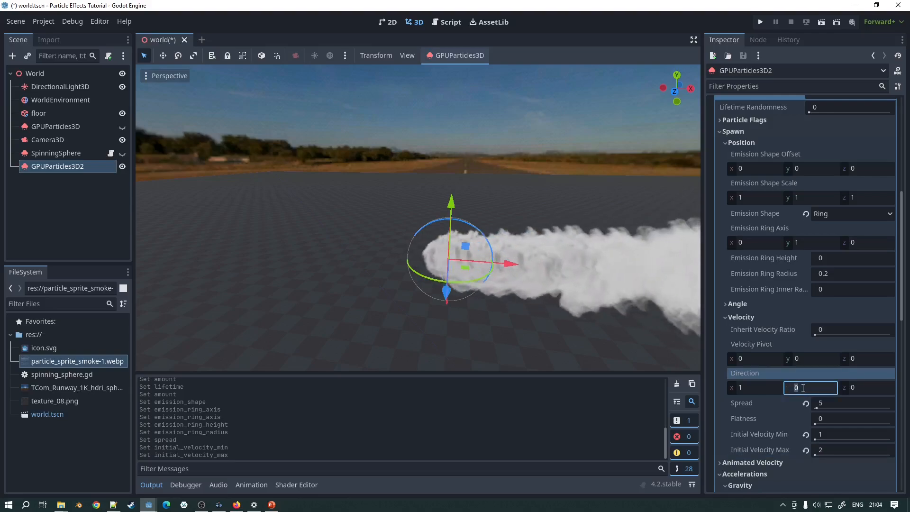
pyautogui.write('1')
pyautogui.click(742, 387)
pyautogui.write('0')
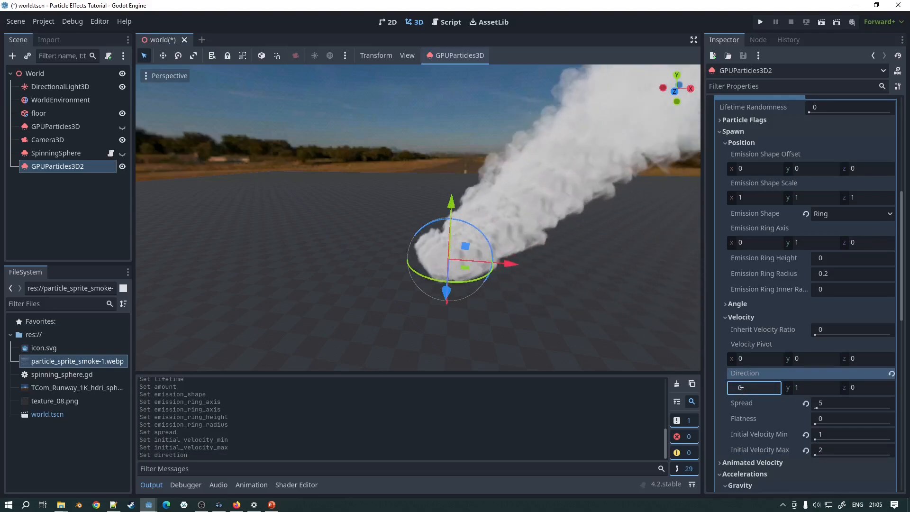
pyautogui.press('Return')
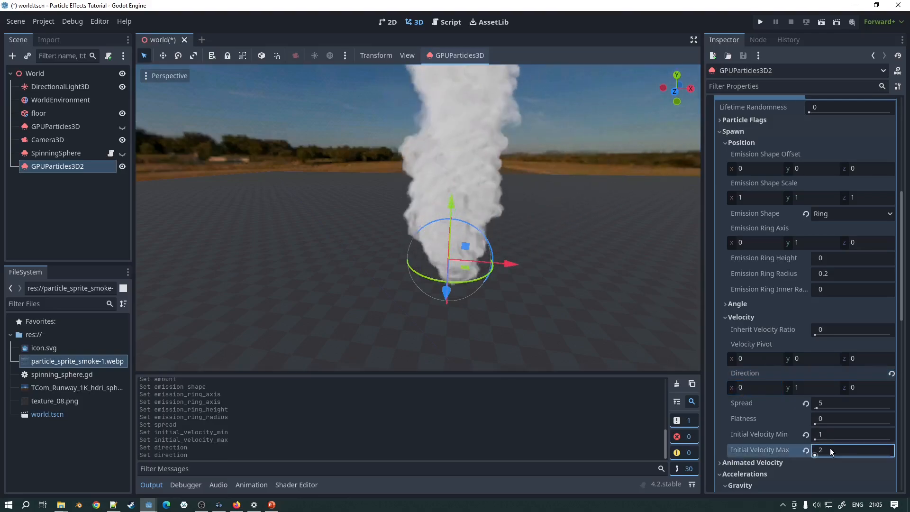
# Step: Slow the rising smoke by setting the initial velocity minimum to 0.5 and maximum to 1
pyautogui.click(828, 433)
pyautogui.write('0.5')
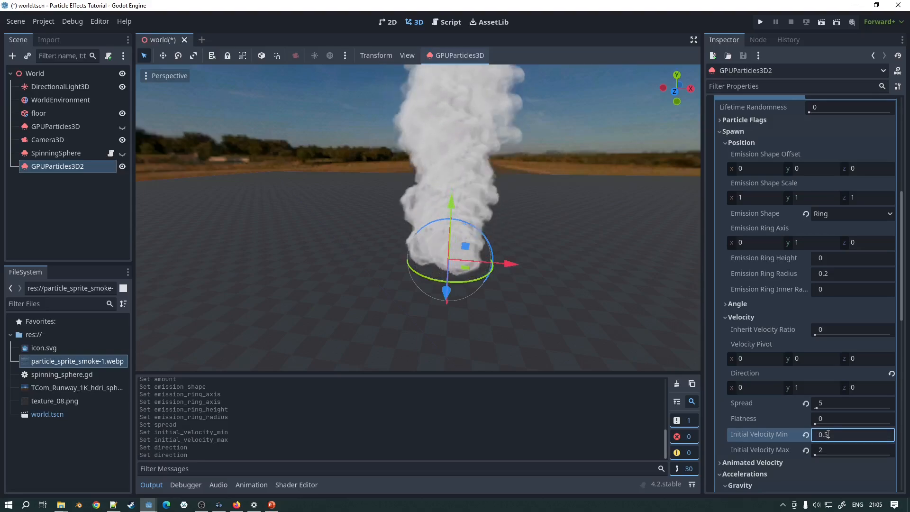
pyautogui.press('Tab')
pyautogui.write('1')
pyautogui.press('Return')
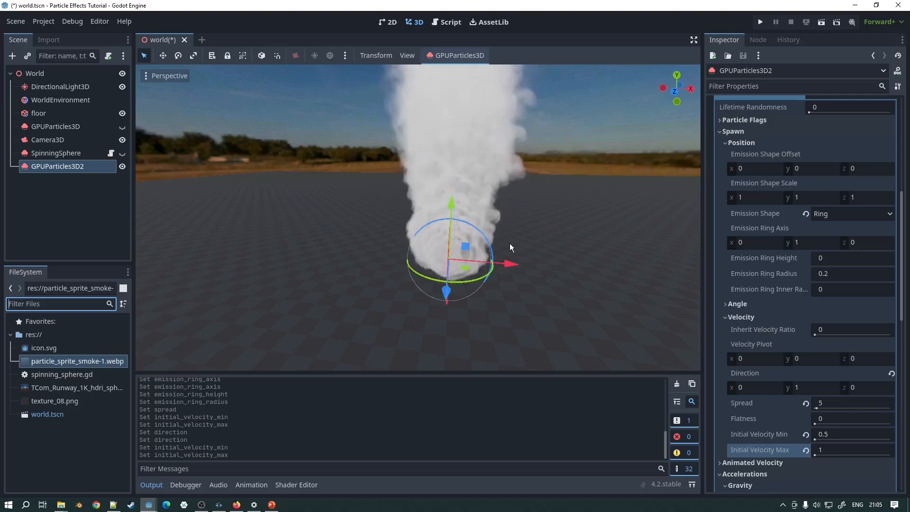
# Step: Set the particles' minimum display scale to 0.5
pyautogui.scroll(-3, 788, 405)
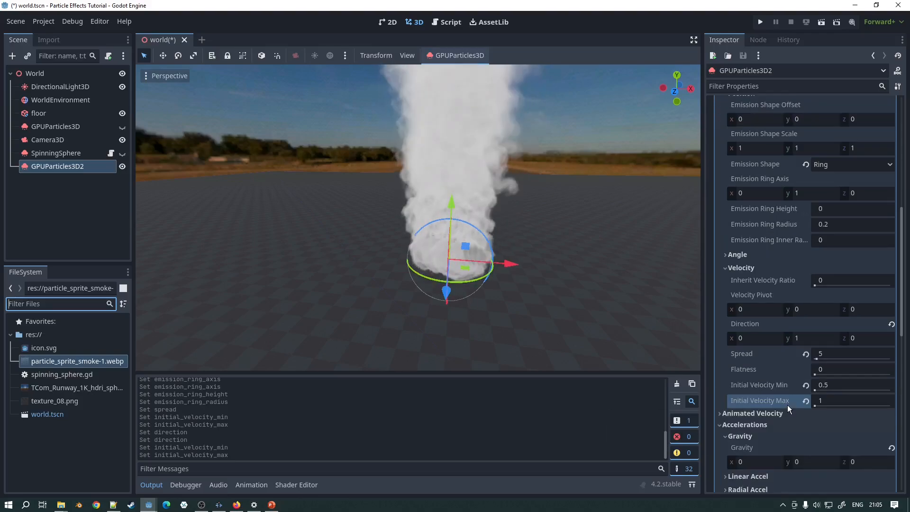
pyautogui.scroll(-2, 774, 395)
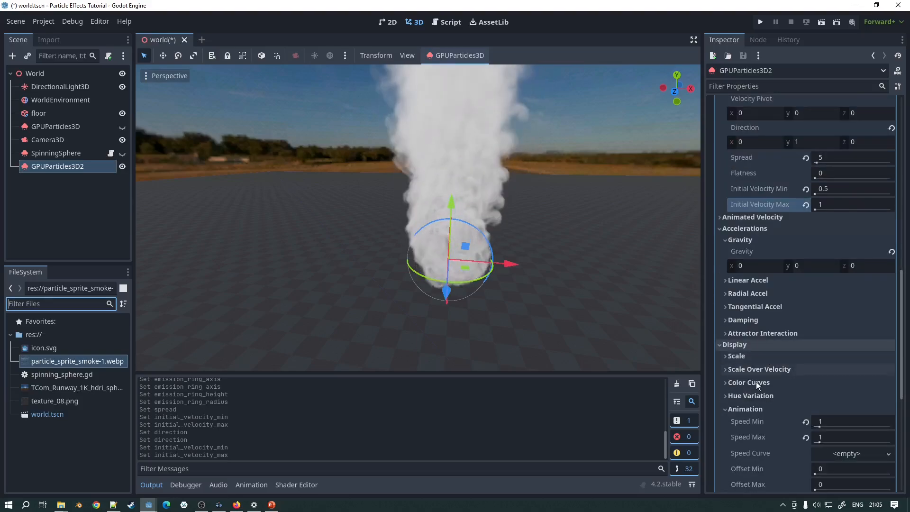
pyautogui.click(734, 357)
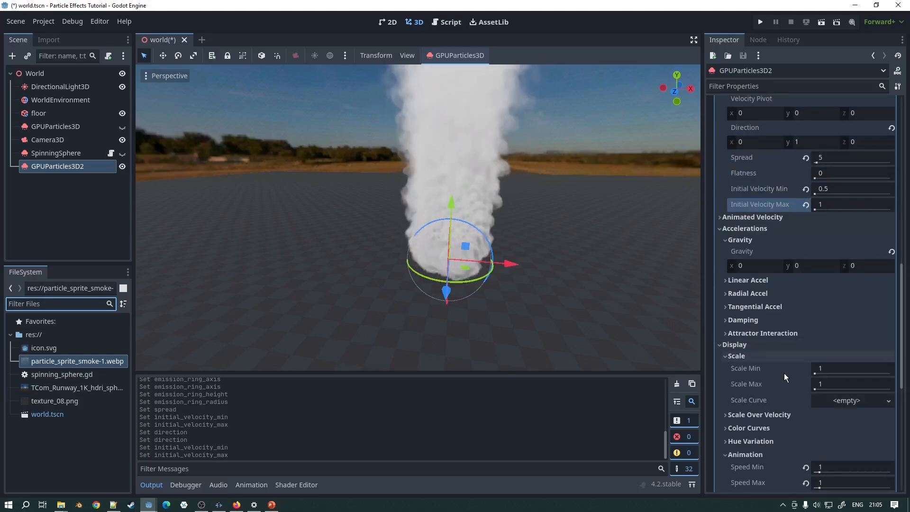
pyautogui.scroll(-1, 785, 373)
pyautogui.click(821, 321)
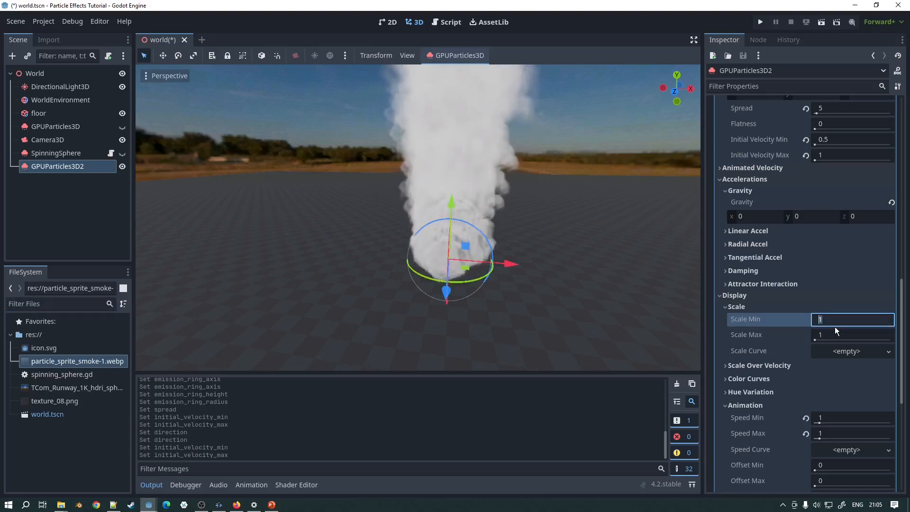
pyautogui.write('0.5')
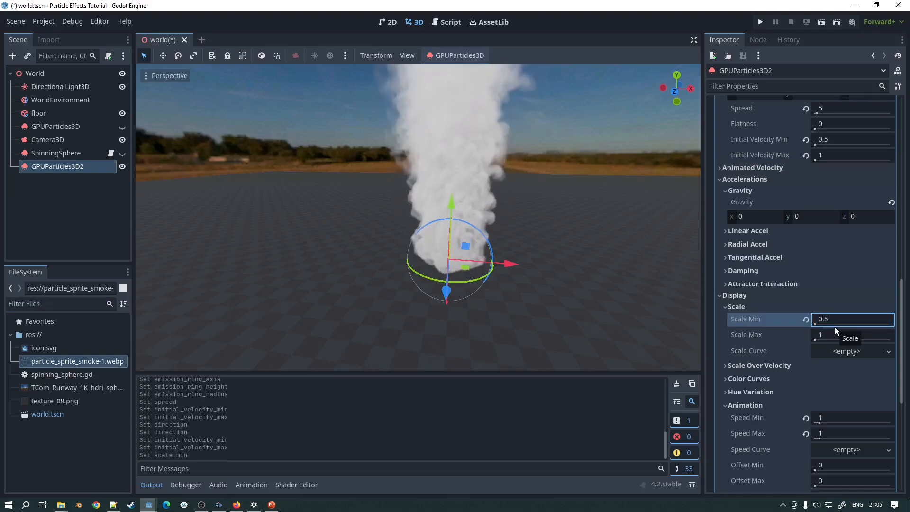
pyautogui.press('Return')
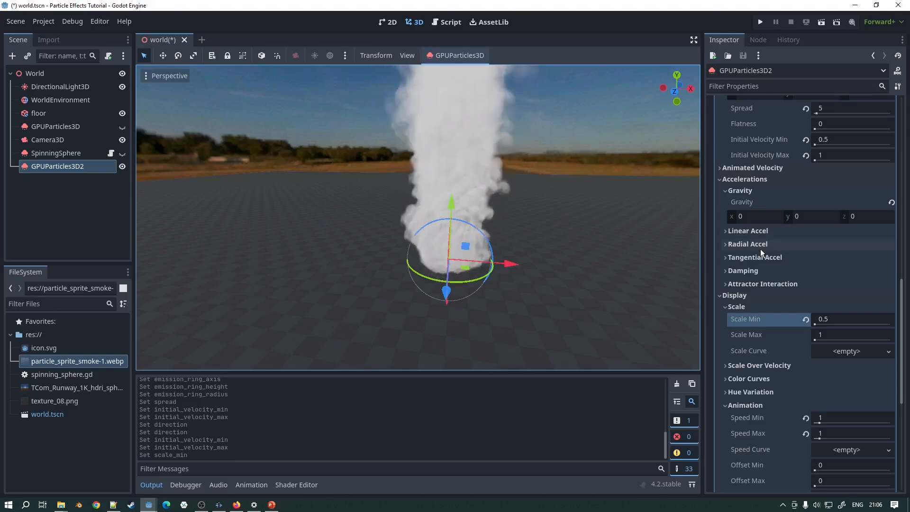
# Step: Set the particles' angular velocity minimum to -30 and maximum to 30
pyautogui.scroll(1, 762, 242)
pyautogui.scroll(1, 773, 230)
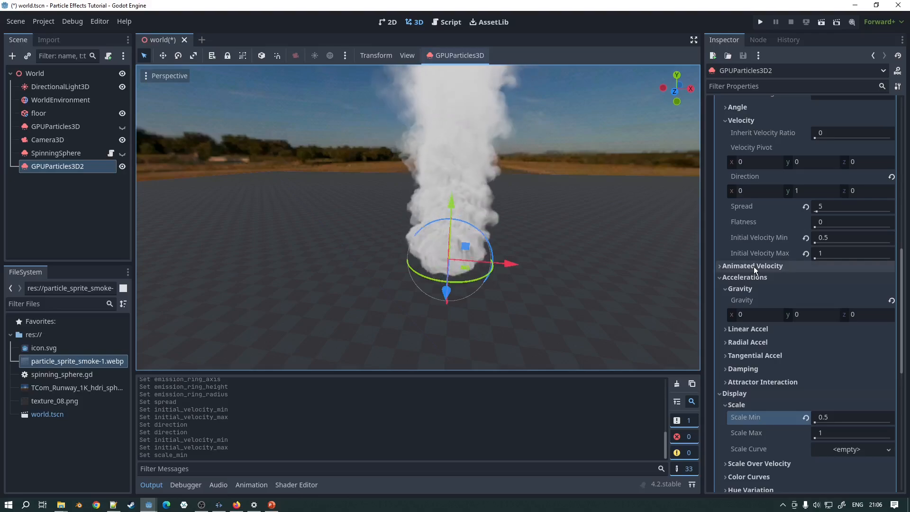
pyautogui.click(754, 267)
pyautogui.scroll(-1, 761, 251)
pyautogui.click(763, 229)
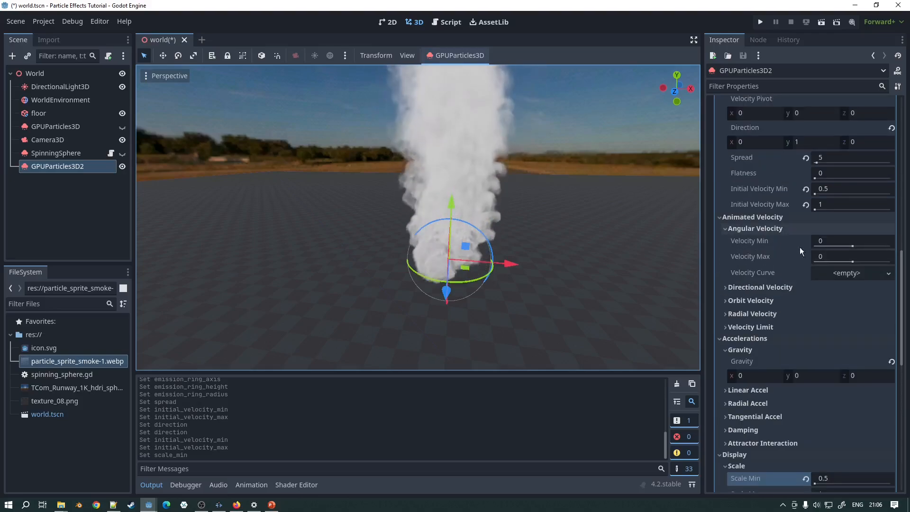
pyautogui.moveTo(830, 241); pyautogui.dragTo(854, 247)
pyautogui.click(827, 242)
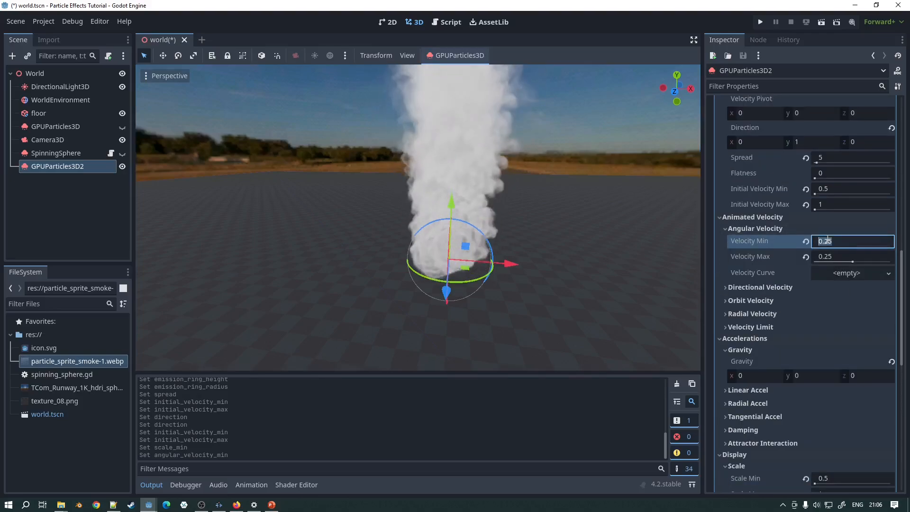
pyautogui.write('-30')
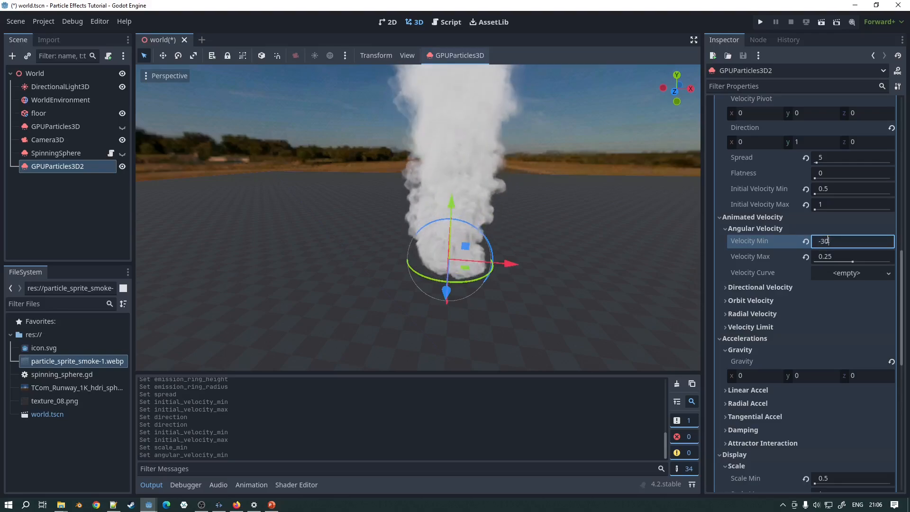
pyautogui.press('Tab')
pyautogui.write('30')
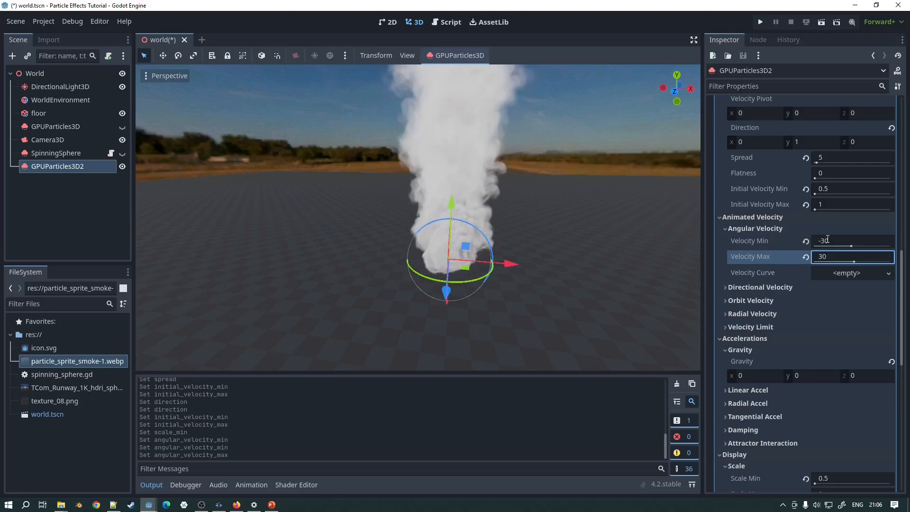
pyautogui.press('Return')
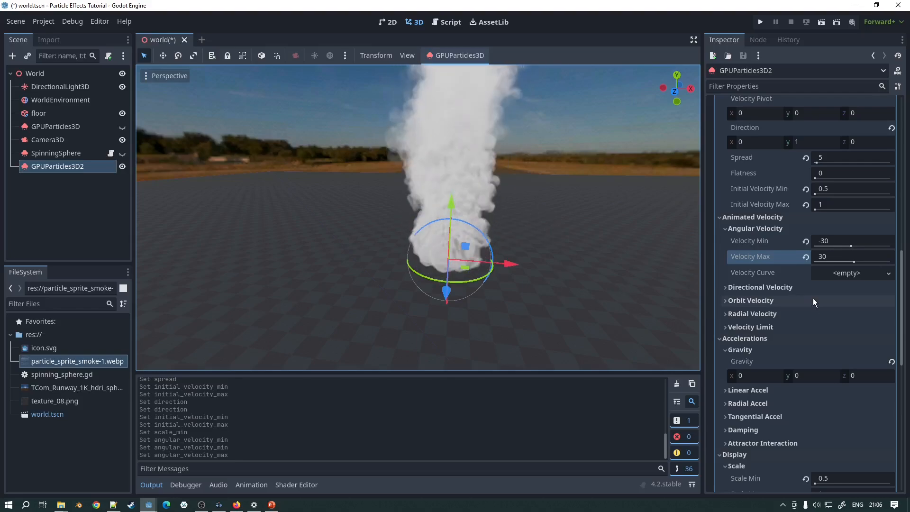
# Step: Give the particle scale a new CurveTexture and lower its curve's end point to (1.00, 0.00)
pyautogui.scroll(-5, 813, 298)
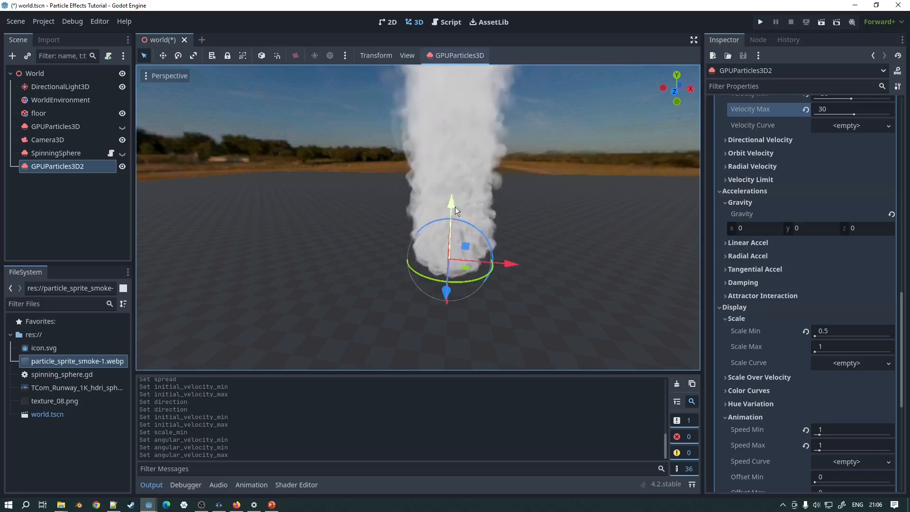
pyautogui.click(862, 362)
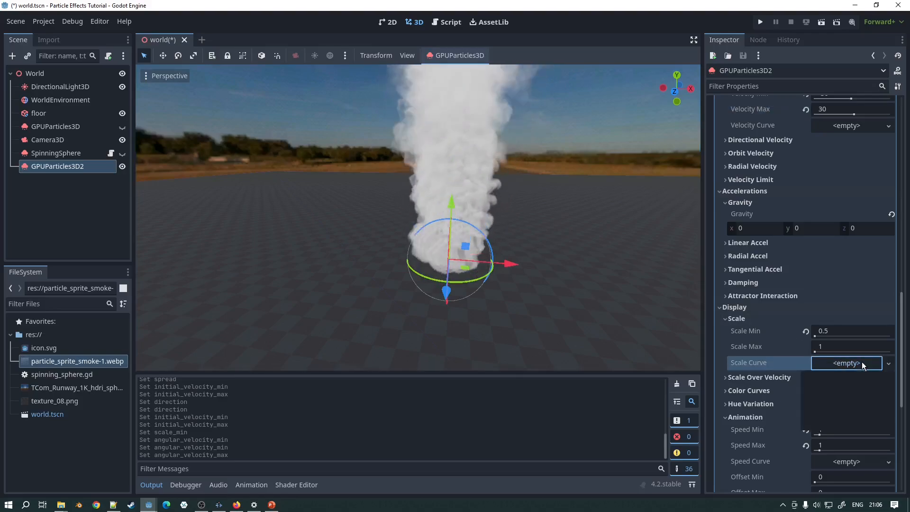
pyautogui.click(846, 378)
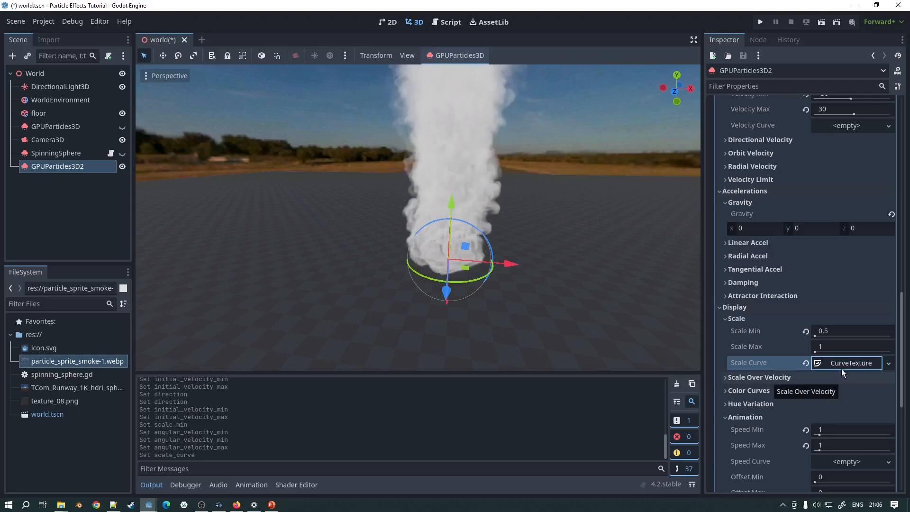
pyautogui.click(843, 364)
pyautogui.click(844, 417)
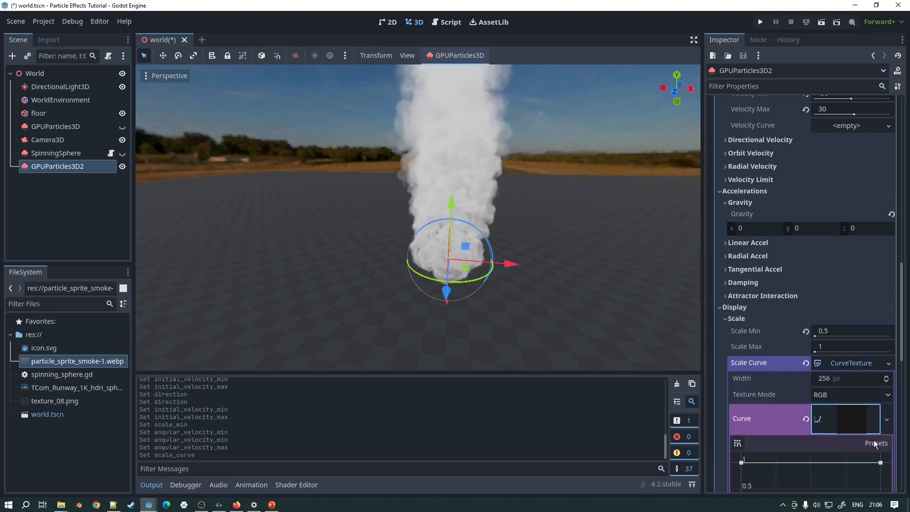
pyautogui.scroll(-3, 809, 358)
pyautogui.scroll(-2, 810, 361)
pyautogui.moveTo(881, 316); pyautogui.dragTo(904, 396)
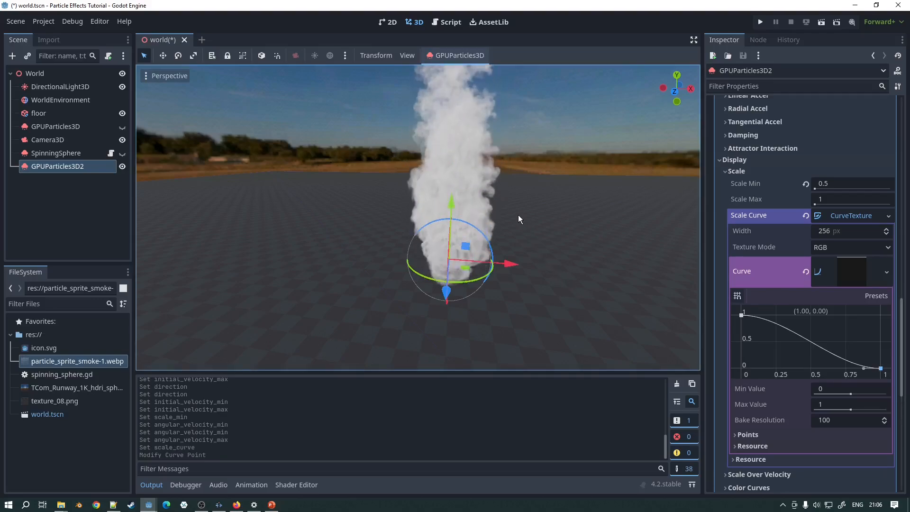
pyautogui.scroll(-2, 512, 214)
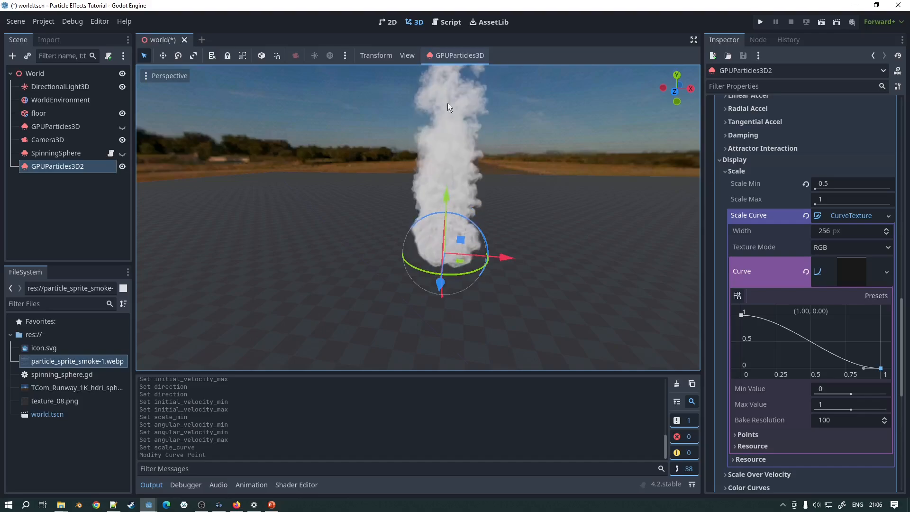
# Step: Assign a new CurveTexture containing a new Curve to the particles' alpha curve
pyautogui.scroll(-3, 838, 379)
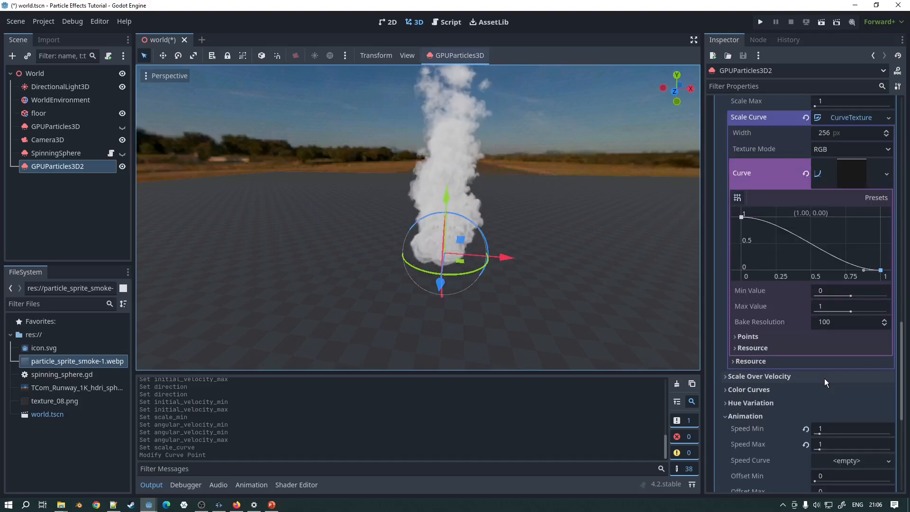
pyautogui.click(752, 390)
pyautogui.scroll(-3, 776, 375)
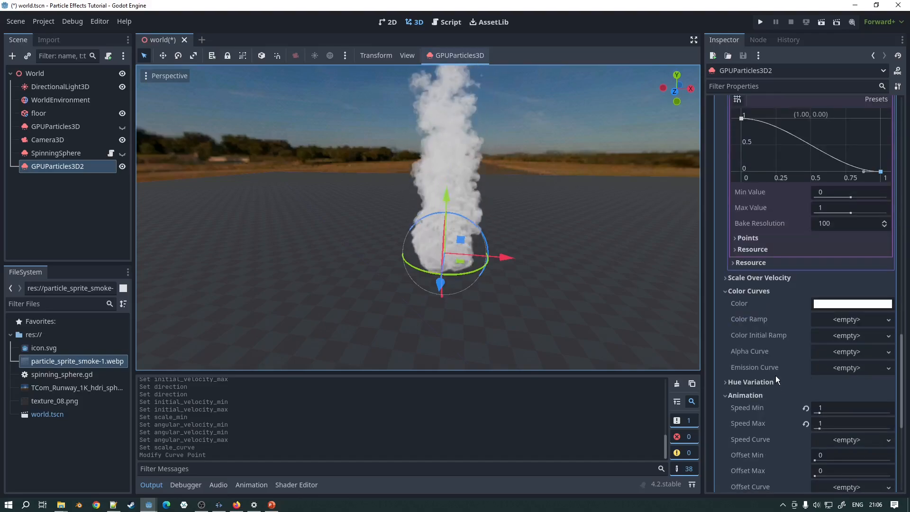
pyautogui.click(849, 352)
pyautogui.click(854, 365)
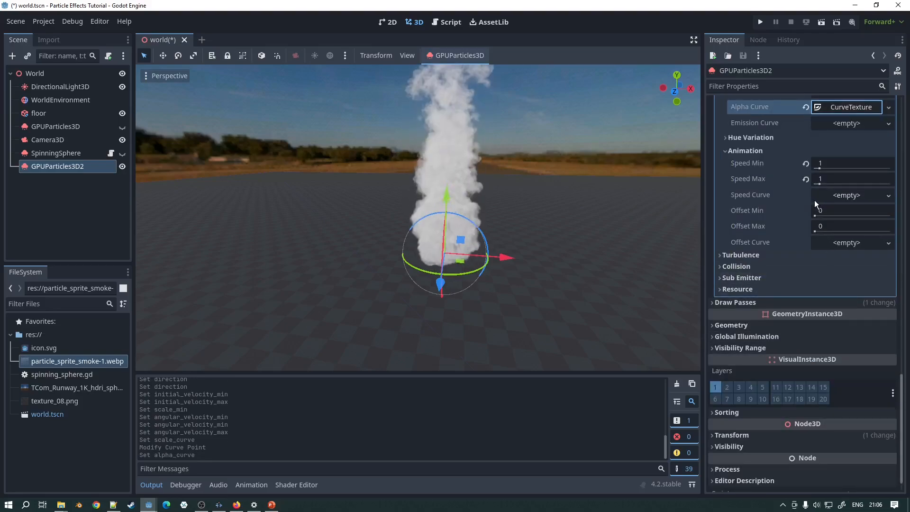
pyautogui.scroll(2, 815, 200)
pyautogui.click(848, 157)
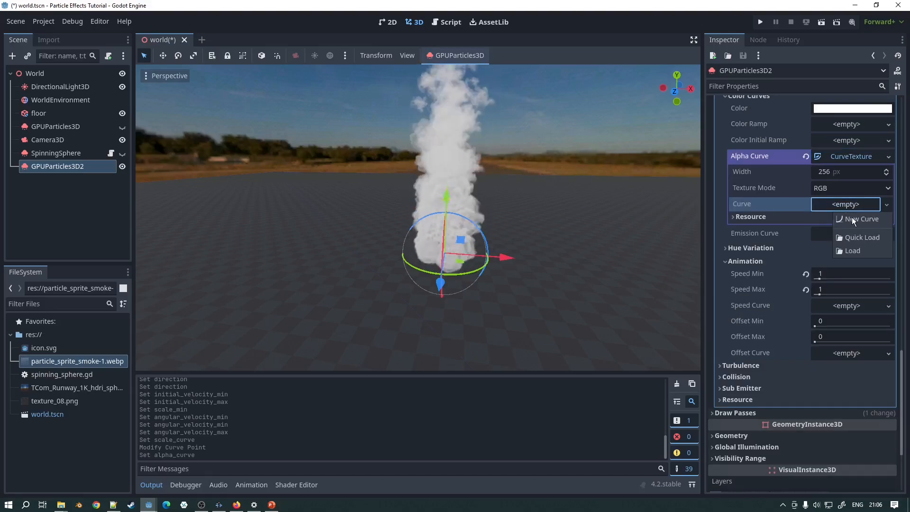
pyautogui.click(852, 218)
pyautogui.click(845, 219)
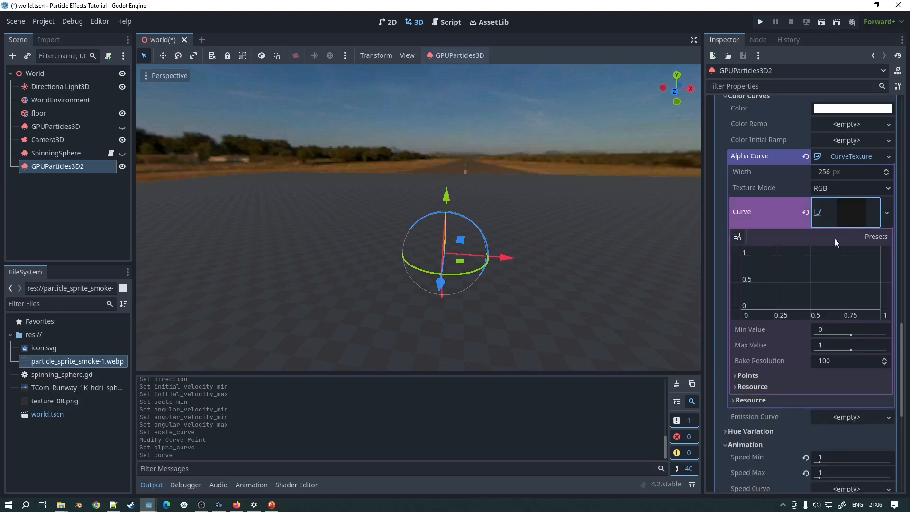
# Step: Shape the alpha curve to rise from (0.00, 0.00) to 1 near the start, hold until (0.28, 1.00), and fall to 0 at the end
pyautogui.moveTo(754, 307); pyautogui.dragTo(750, 262)
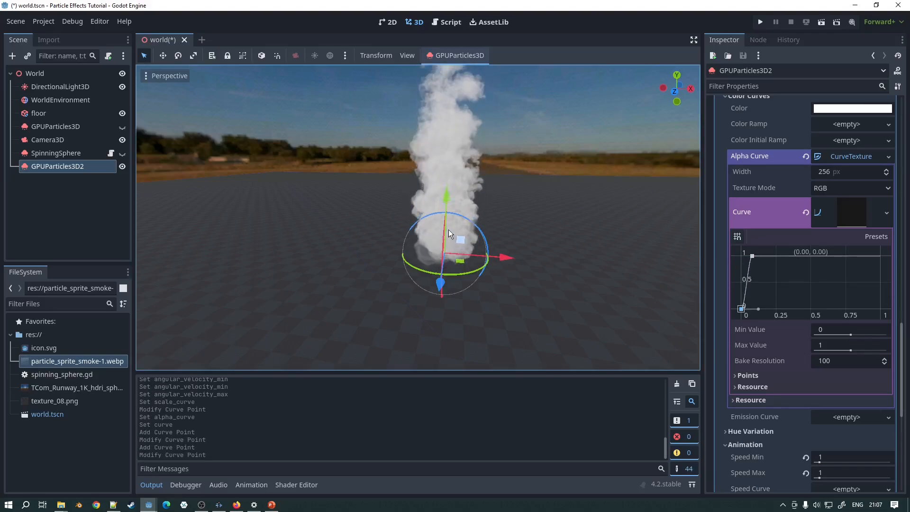
pyautogui.click(854, 256)
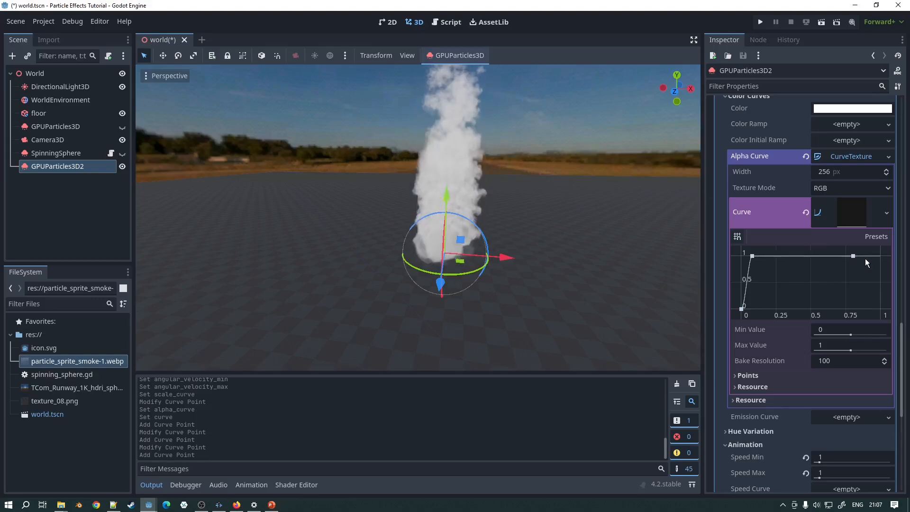
pyautogui.moveTo(877, 255); pyautogui.dragTo(881, 310)
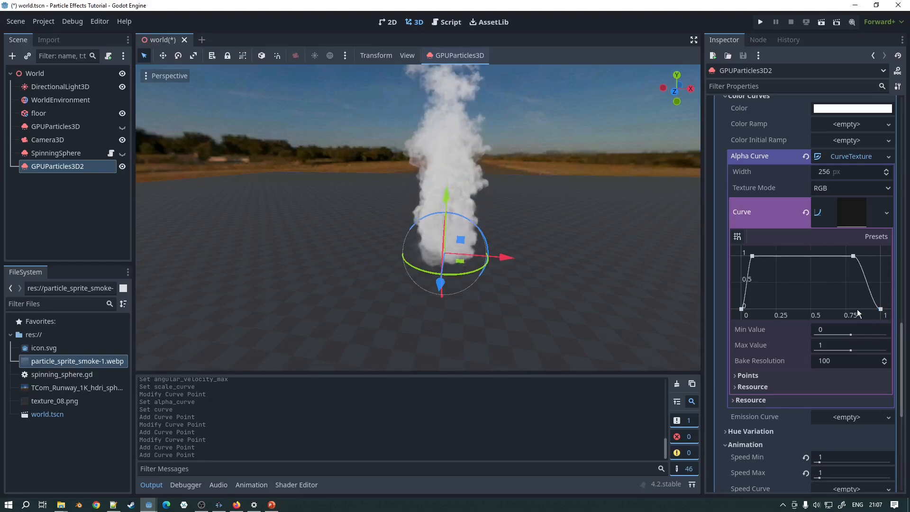
pyautogui.moveTo(854, 257); pyautogui.dragTo(777, 256)
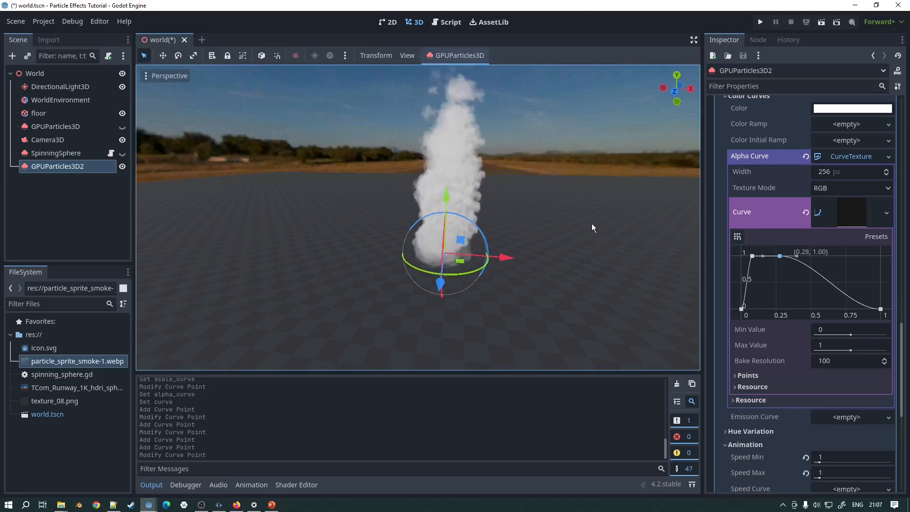
pyautogui.scroll(2, 534, 219)
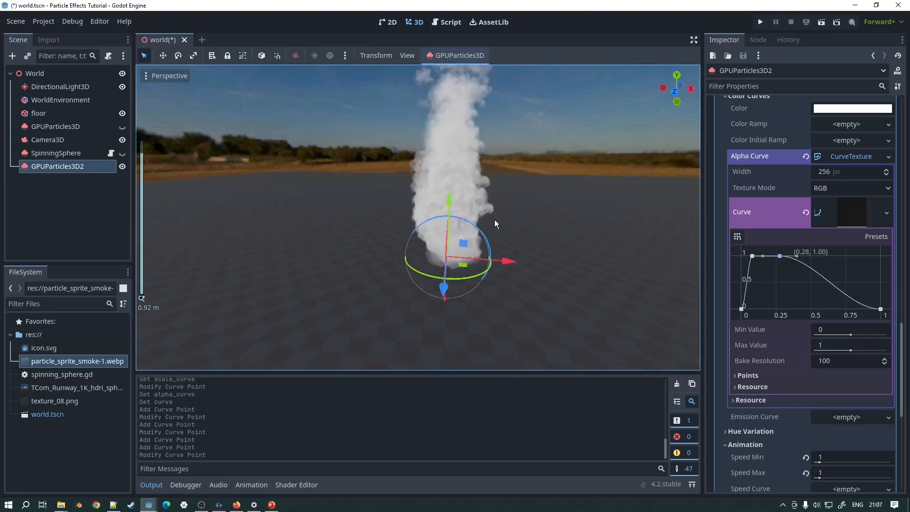
pyautogui.scroll(-3, 496, 223)
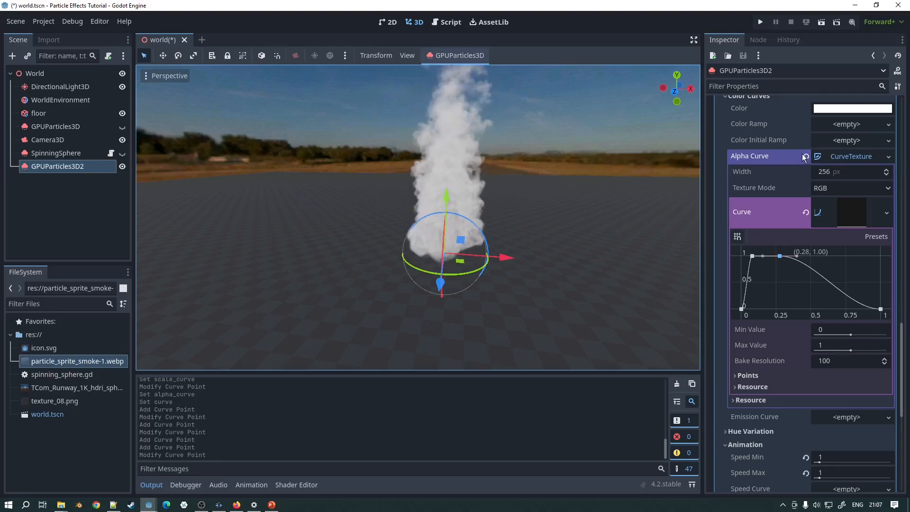
# Step: Assign a new GradientTexture1D to the particles' color ramp and open its gradient for editing
pyautogui.scroll(2, 803, 154)
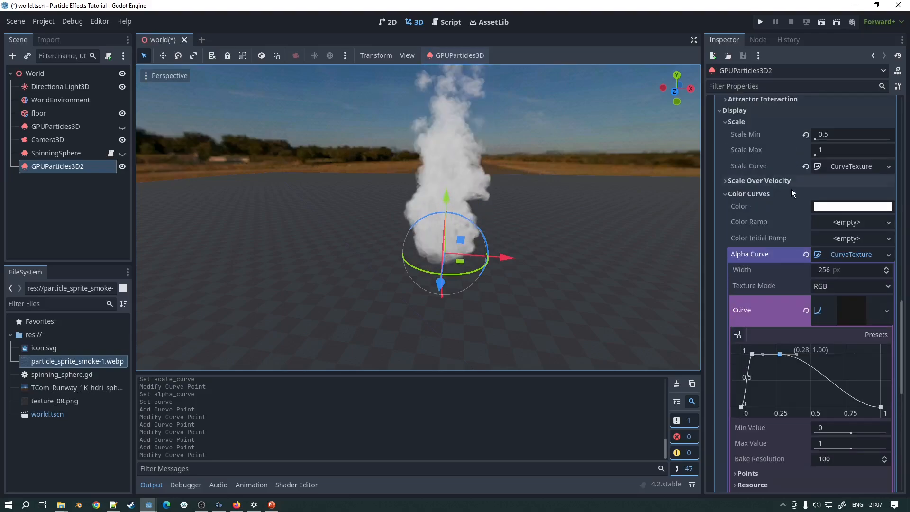
pyautogui.click(856, 226)
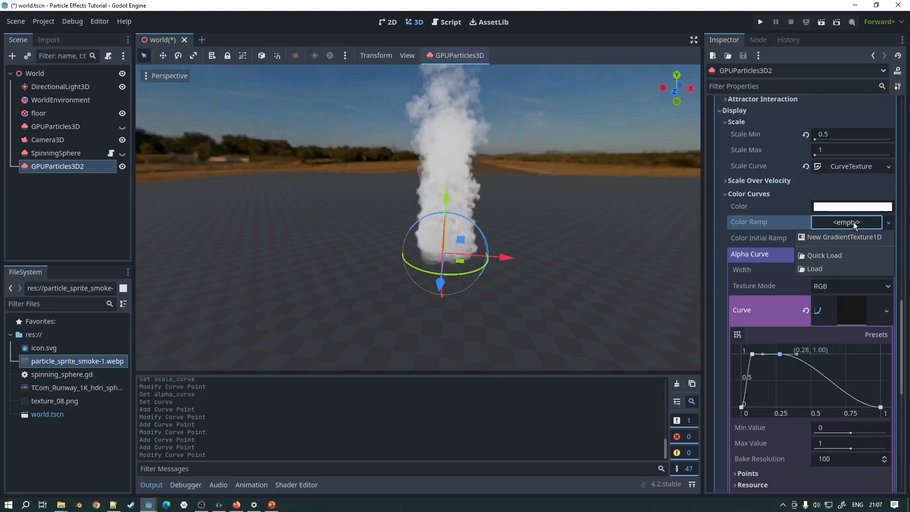
pyautogui.click(817, 236)
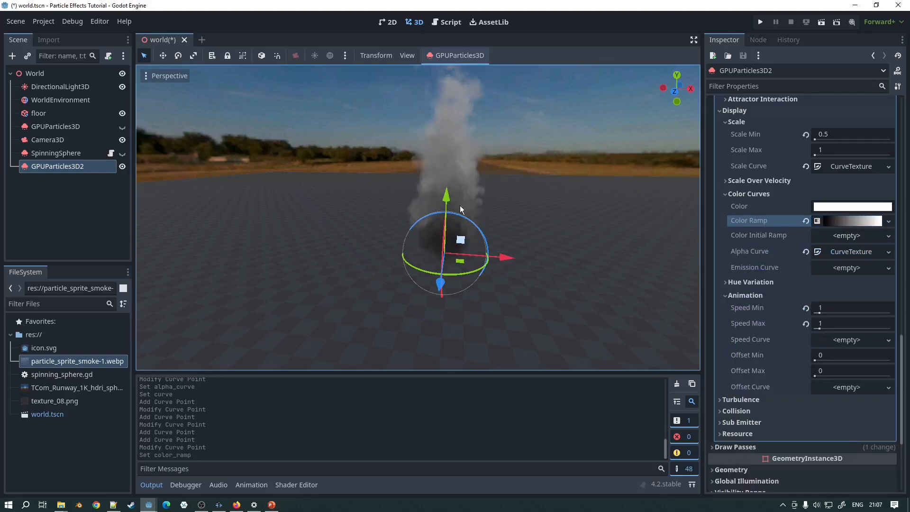
pyautogui.click(844, 219)
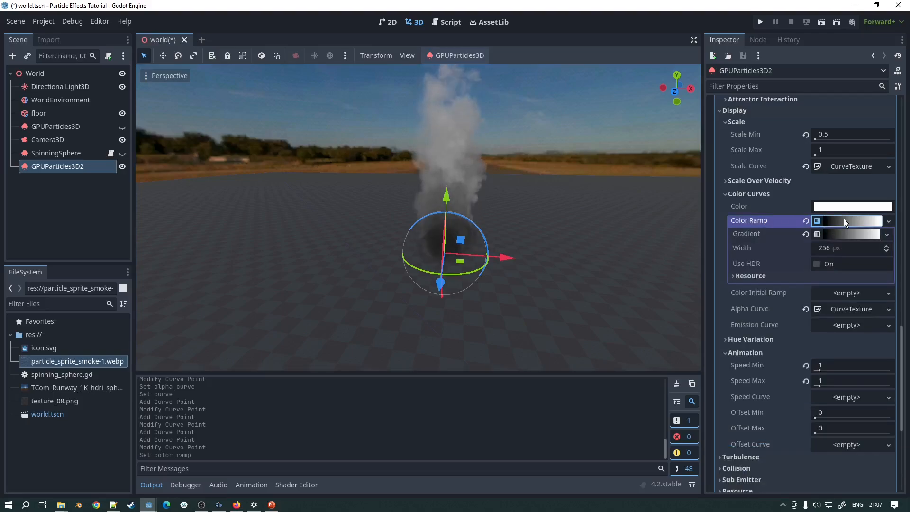
pyautogui.click(831, 234)
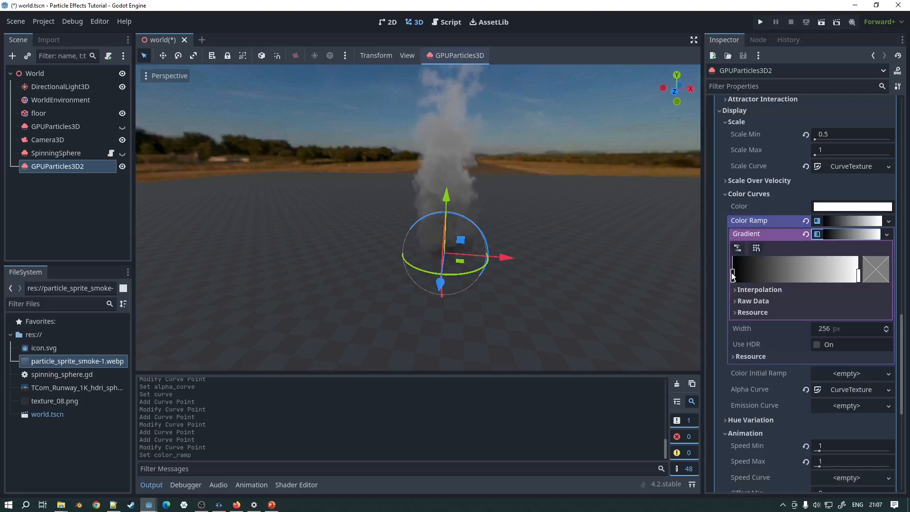
# Step: Recolor the starting point of the color ramp's gradient to orange ff6800
pyautogui.click(883, 273)
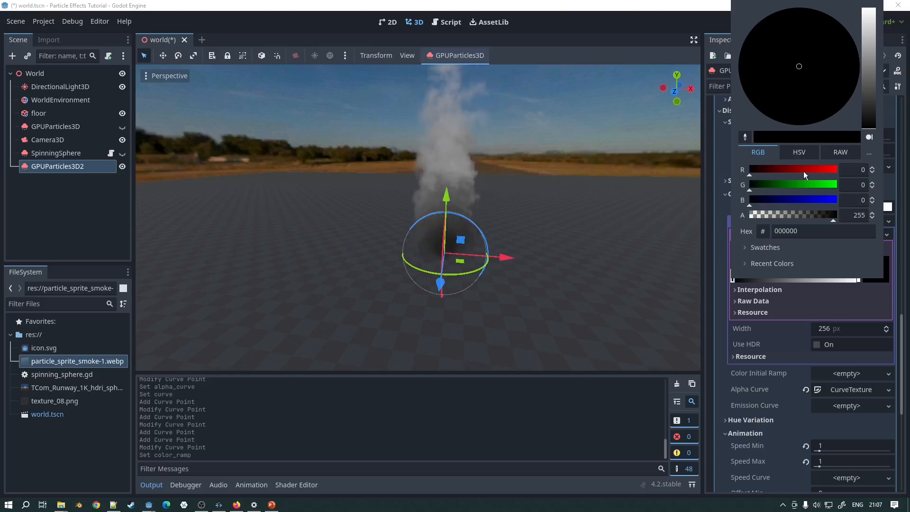
pyautogui.moveTo(803, 171); pyautogui.dragTo(851, 165)
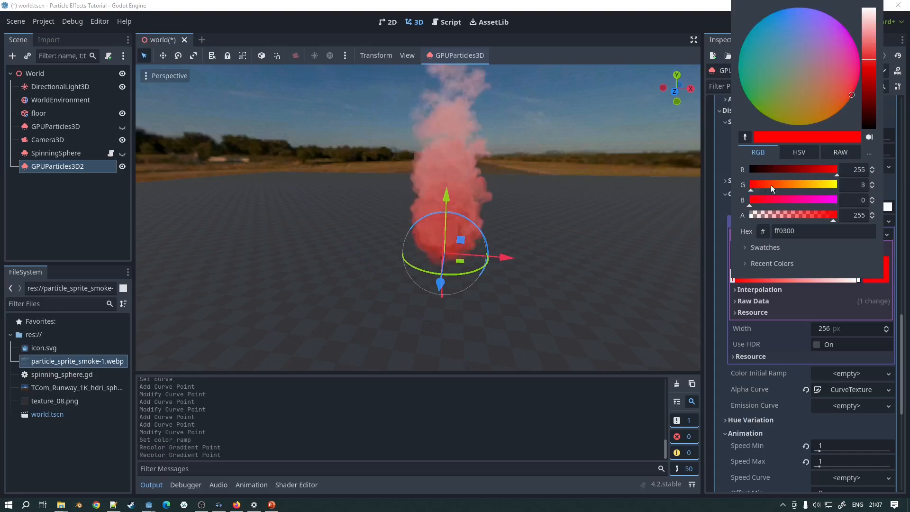
pyautogui.moveTo(771, 185); pyautogui.dragTo(786, 187)
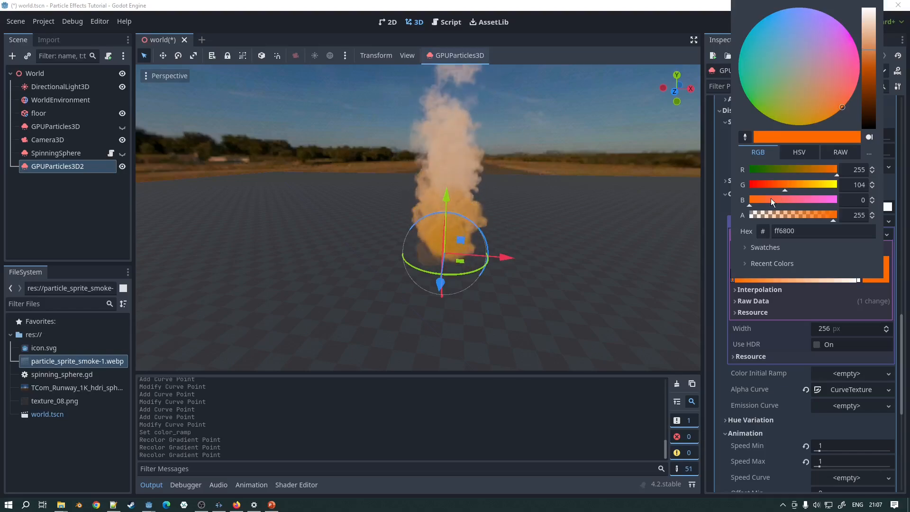
# Step: Add a gradient point about a third of the way along the color ramp and color it yellow ffff53
pyautogui.click(818, 298)
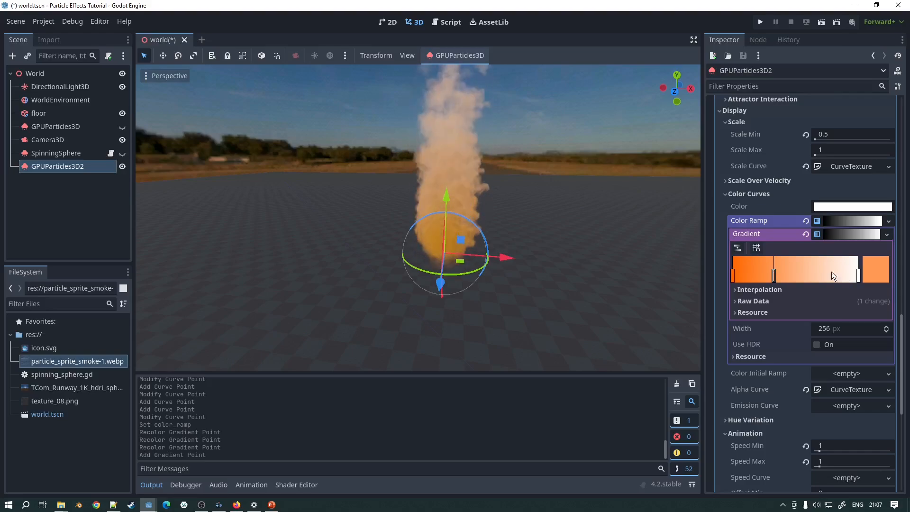
pyautogui.click(877, 270)
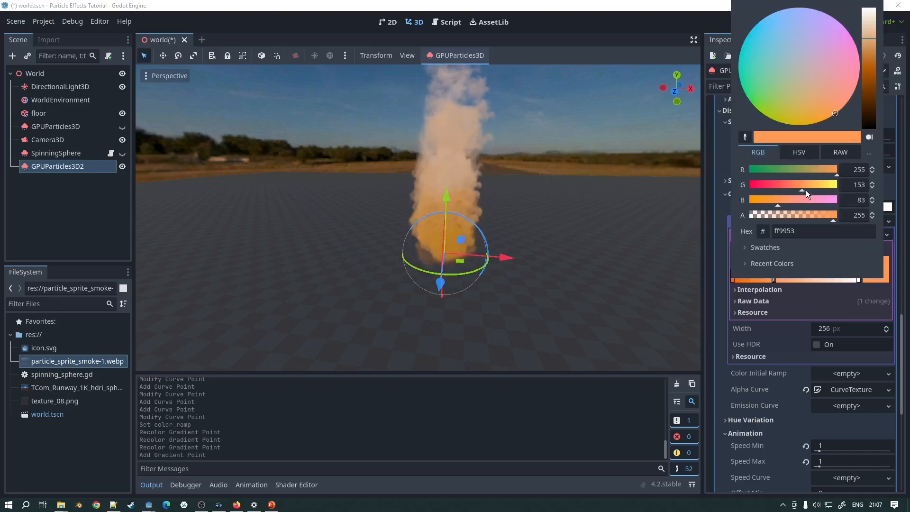
pyautogui.moveTo(813, 189); pyautogui.dragTo(847, 186)
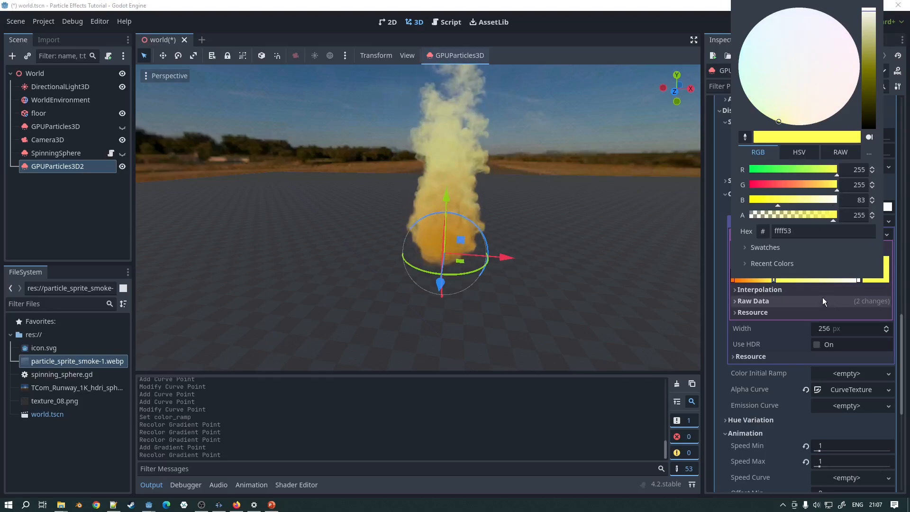
# Step: Recolor the gradient's end point black 000000, move it to just before the middle, and move the yellow point to about a quarter
pyautogui.click(860, 284)
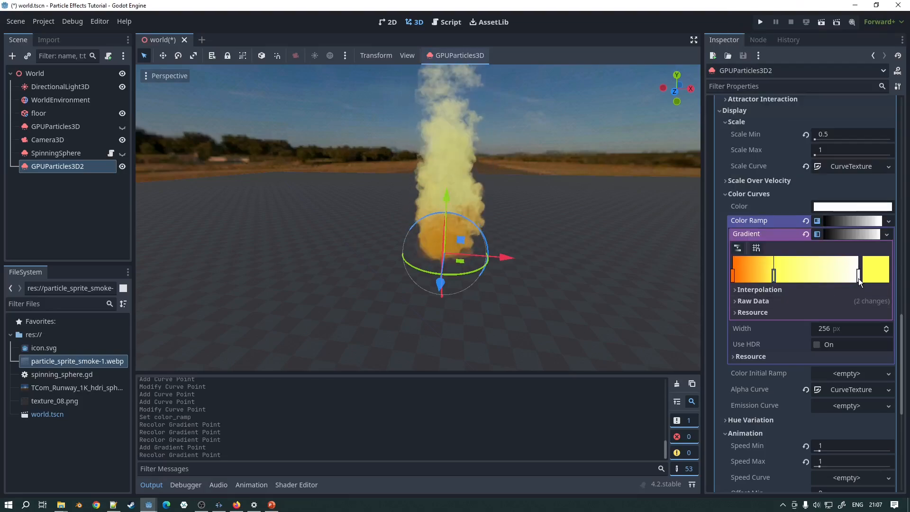
pyautogui.click(874, 271)
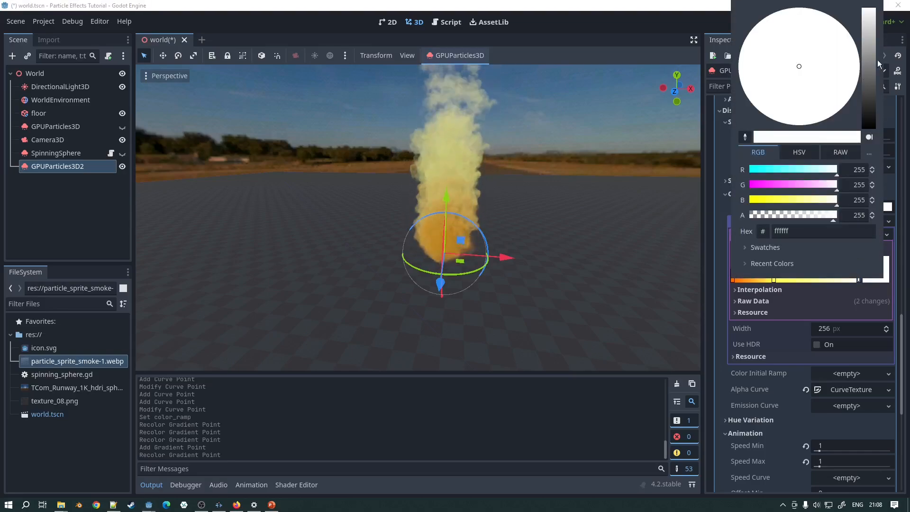
pyautogui.moveTo(876, 37); pyautogui.dragTo(869, 129)
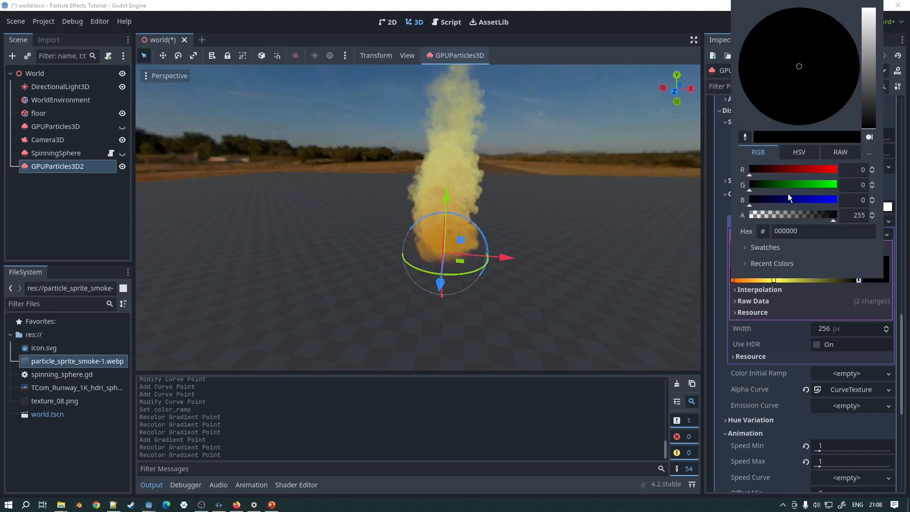
pyautogui.click(871, 288)
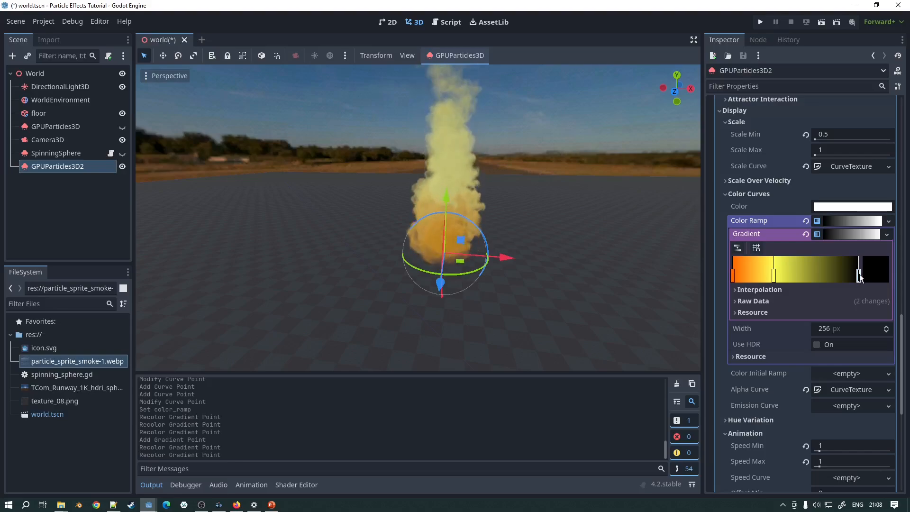
pyautogui.moveTo(856, 273); pyautogui.dragTo(765, 279)
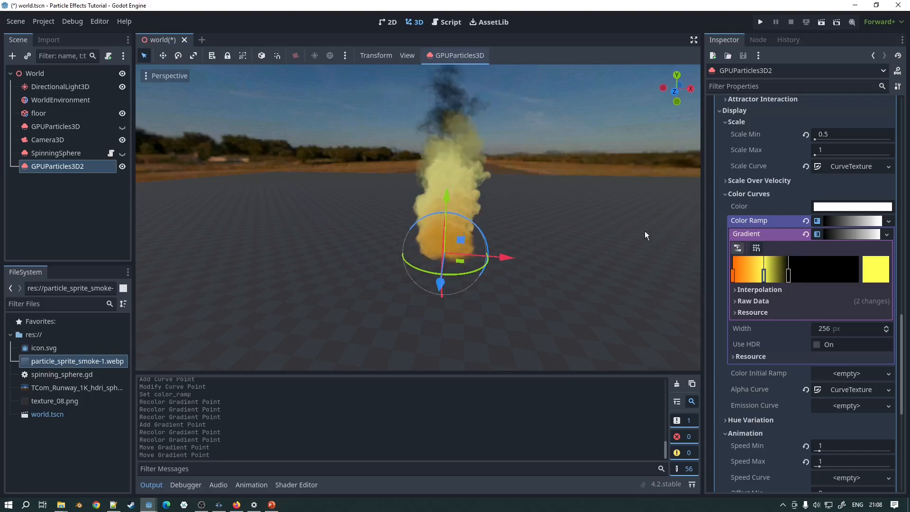
pyautogui.scroll(2, 448, 240)
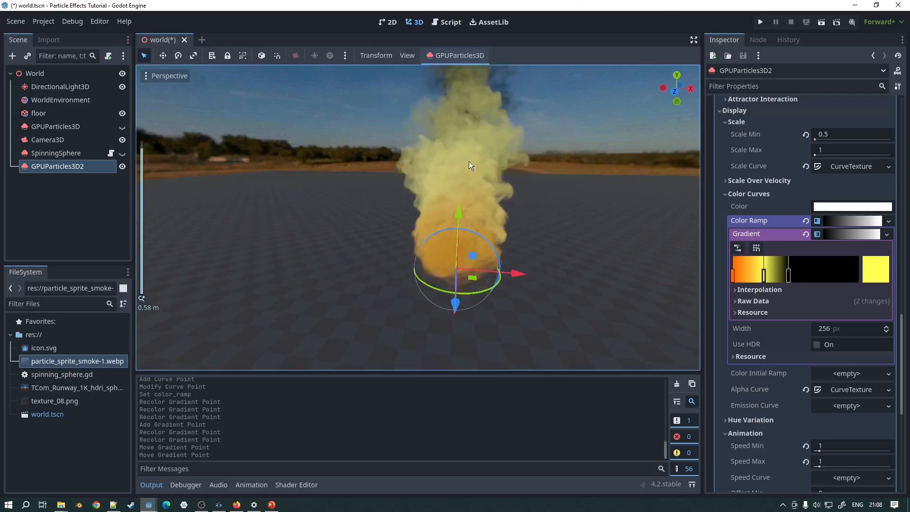
# Step: Make the gradient's black point semi-transparent with an alpha of 119
pyautogui.click(789, 275)
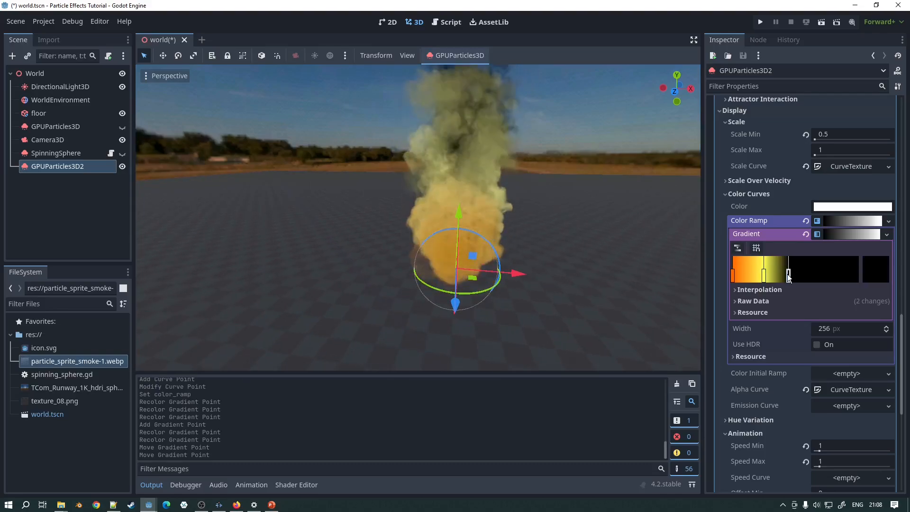
pyautogui.click(874, 272)
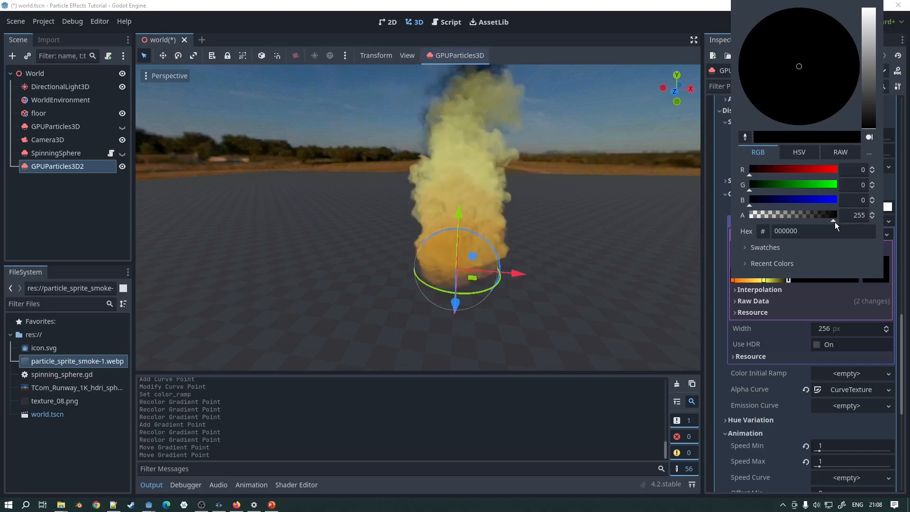
pyautogui.moveTo(835, 218); pyautogui.dragTo(796, 220)
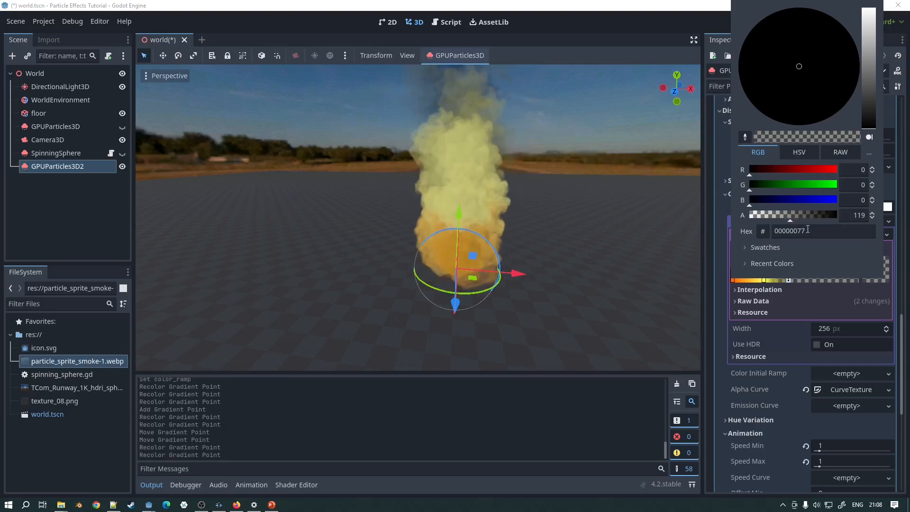
pyautogui.click(558, 278)
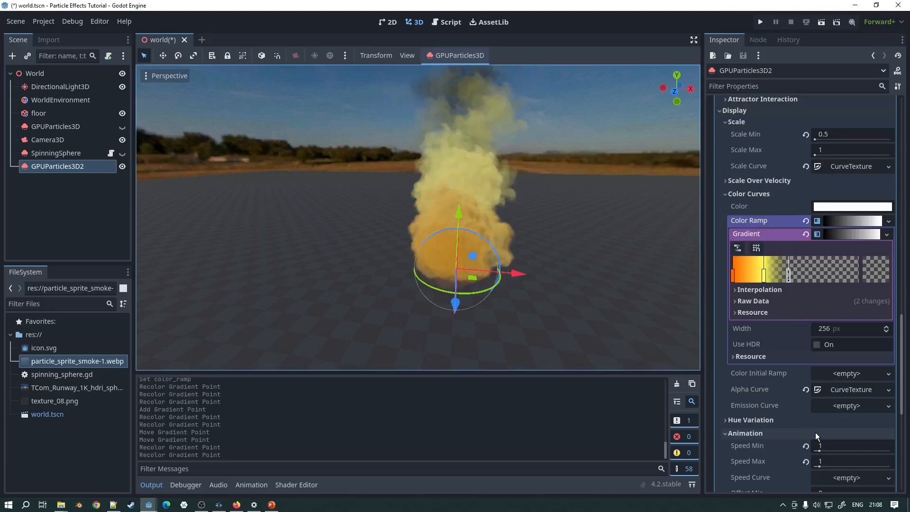
# Step: Set the particle animation's minimum speed to 0.2 and maximum speed to 0.5
pyautogui.scroll(-2, 815, 433)
pyautogui.write('0.2')
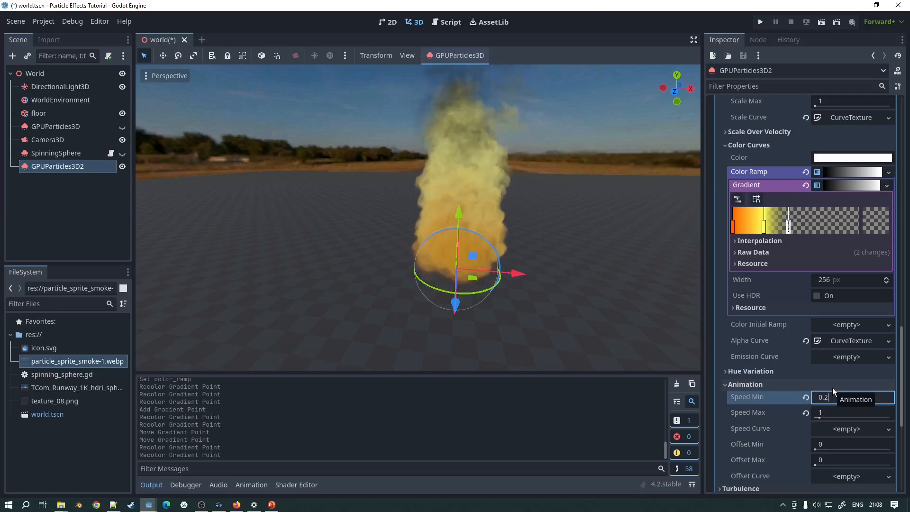
pyautogui.press('Tab')
pyautogui.write('0.5')
pyautogui.press('Return')
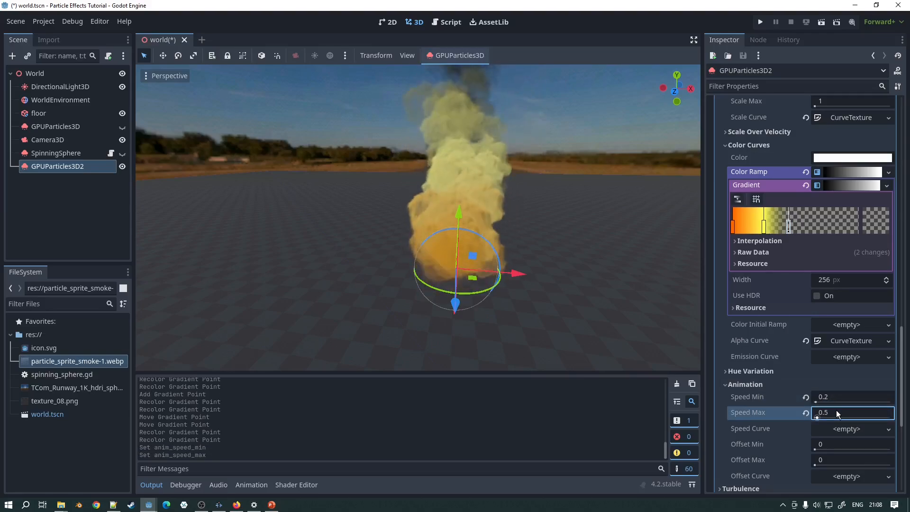
# Step: Set the particle animation's minimum speed to -30 and maximum speed to 30
pyautogui.scroll(-2, 844, 394)
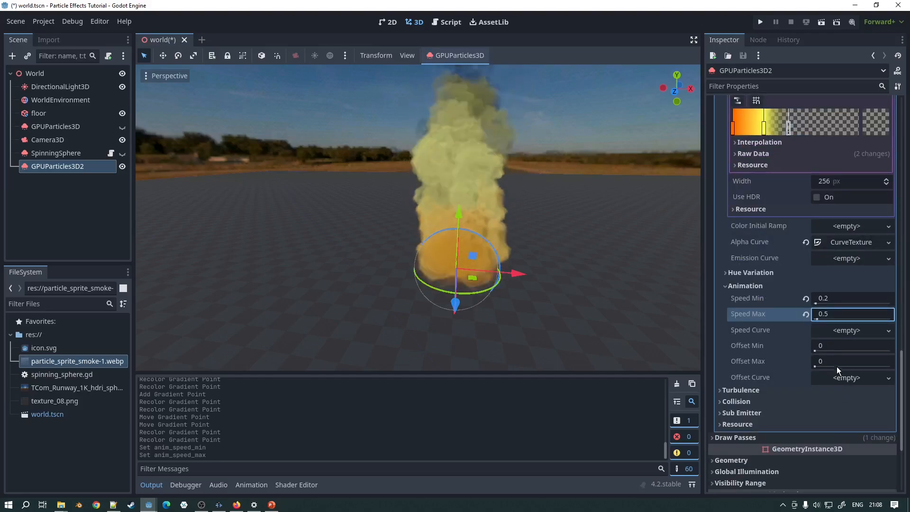
pyautogui.scroll(6, 835, 364)
pyautogui.scroll(-2, 810, 332)
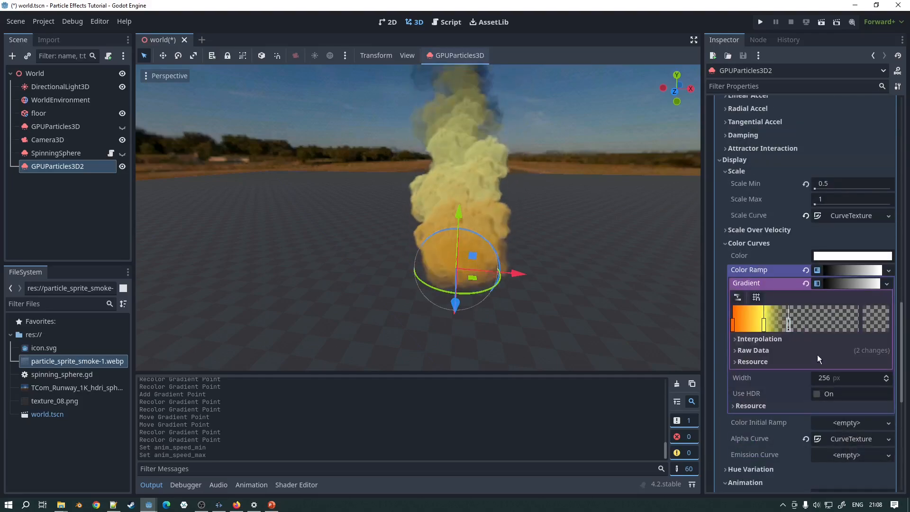
pyautogui.scroll(-2, 839, 422)
pyautogui.click(833, 399)
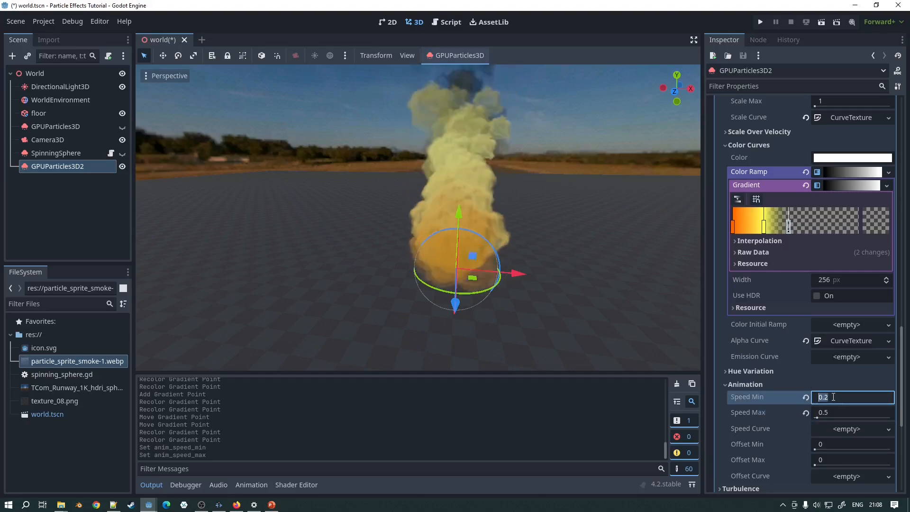
pyautogui.write('-30')
pyautogui.press('Tab')
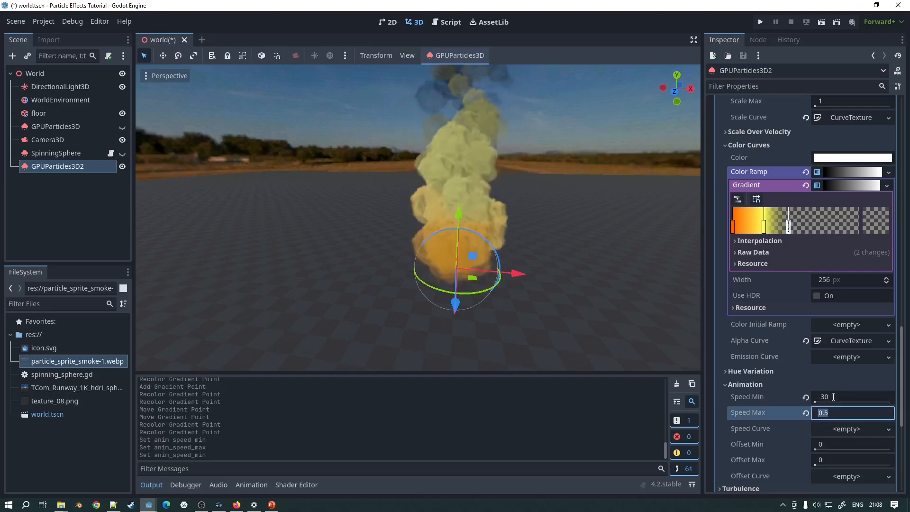
pyautogui.write('30')
pyautogui.press('Return')
pyautogui.scroll(3, 853, 161)
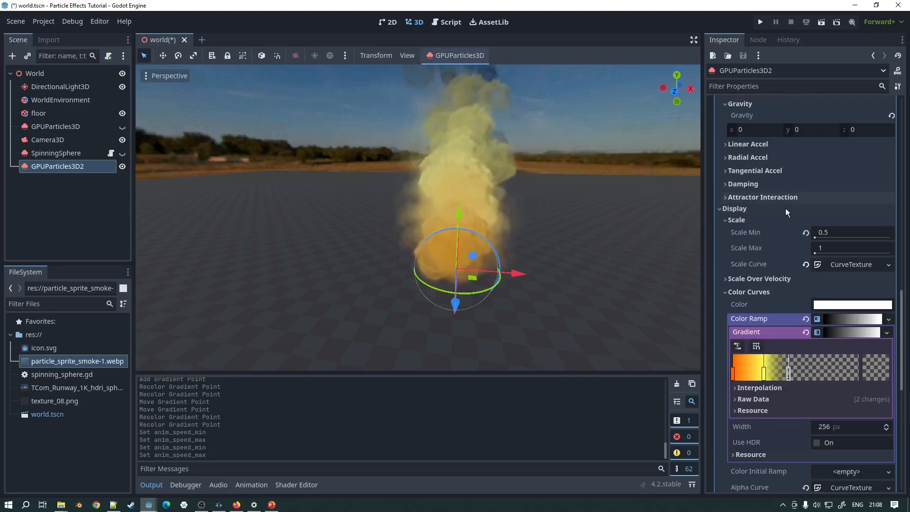
pyautogui.scroll(6, 776, 203)
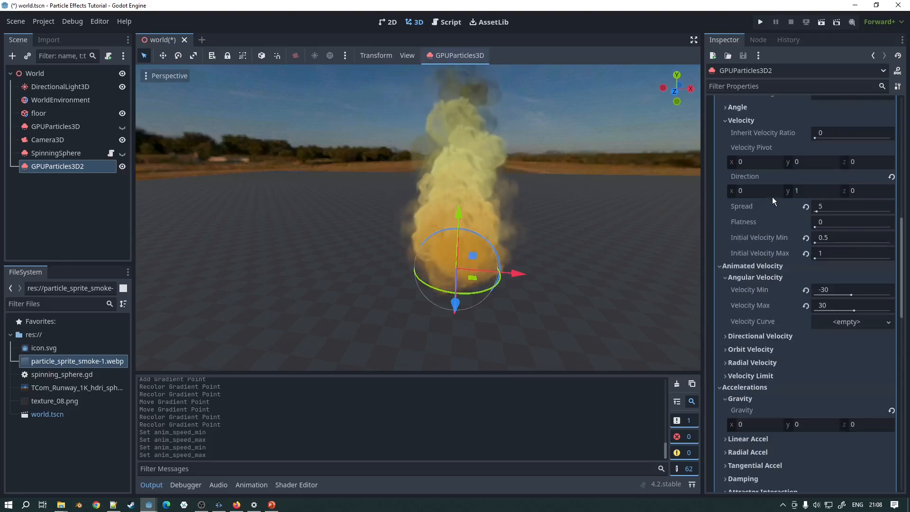
# Step: Try a slower particle launch with an initial velocity minimum of 0.2 and maximum of 0.5
pyautogui.click(835, 239)
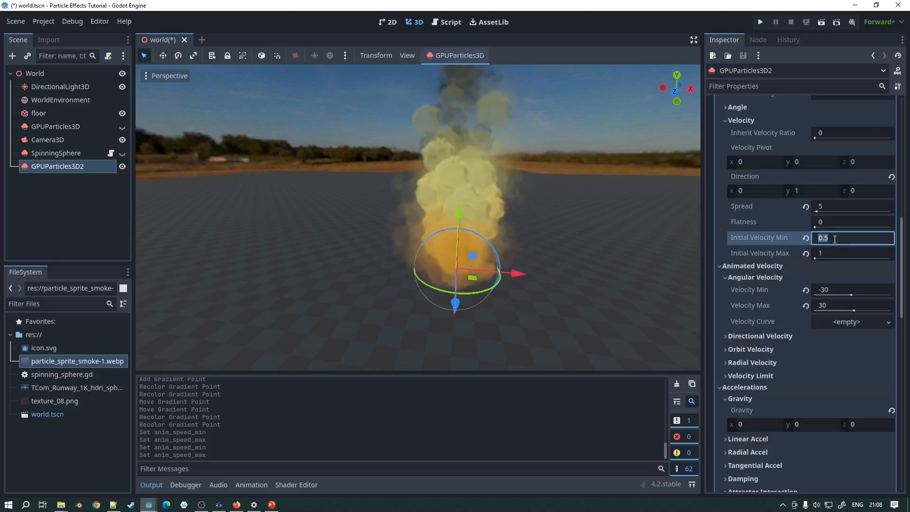
pyautogui.write('0.2')
pyautogui.press('Tab')
pyautogui.write('0.5')
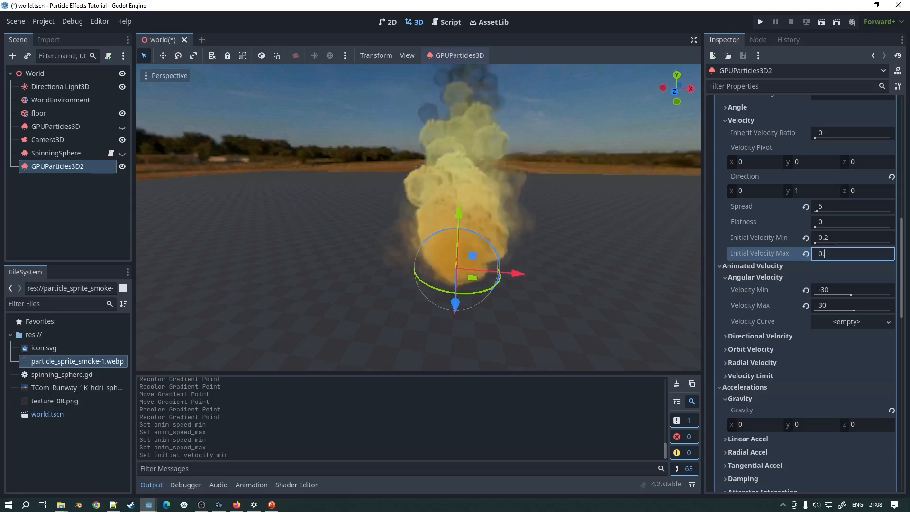
pyautogui.press('Return')
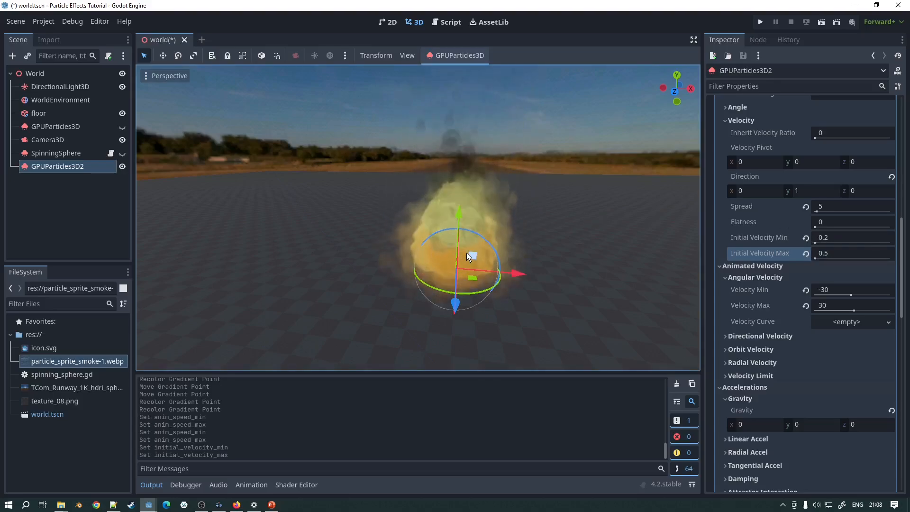
# Step: Set the particles' initial velocity minimum to 0.5 and maximum to 1
pyautogui.click(832, 239)
pyautogui.write('0.5')
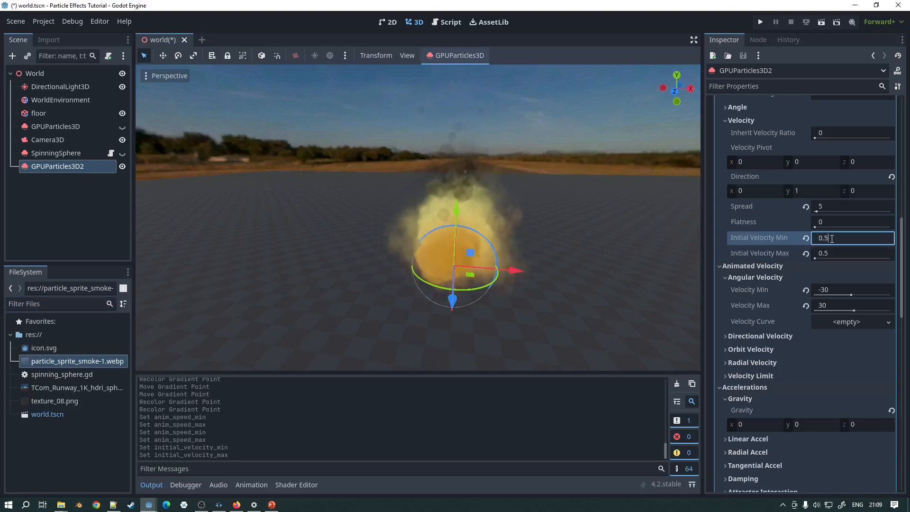
pyautogui.press('Tab')
pyautogui.write('1')
pyautogui.press('Return')
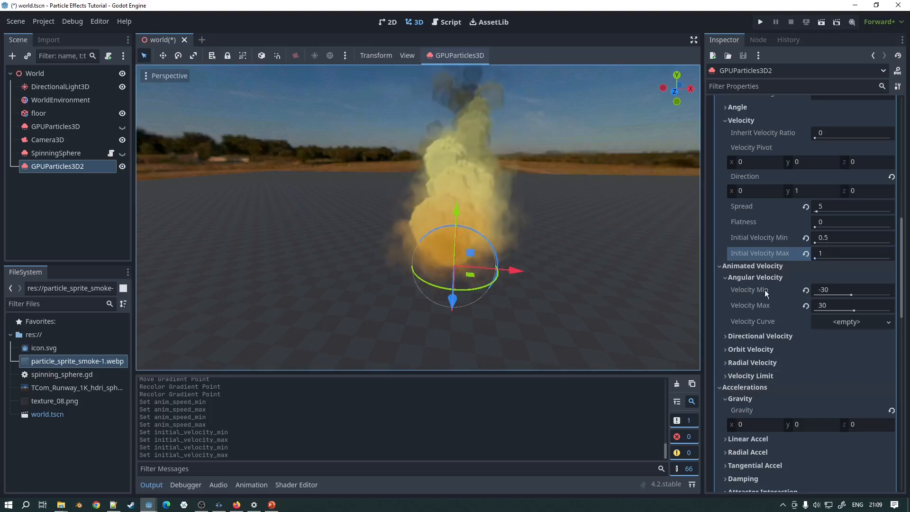
# Step: Recolor the color ramp gradient's start point yellow ffff00 and its second point red-orange ff6553
pyautogui.scroll(-2, 489, 180)
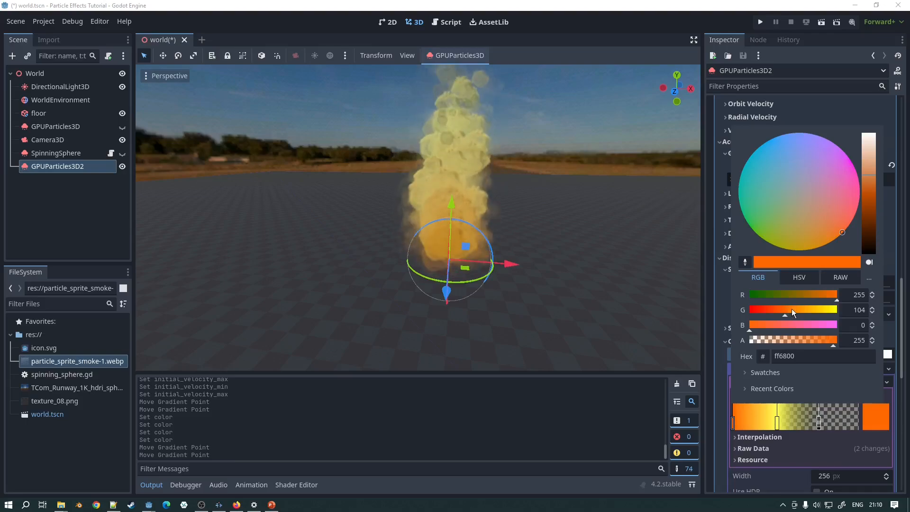
pyautogui.moveTo(792, 309); pyautogui.dragTo(862, 306)
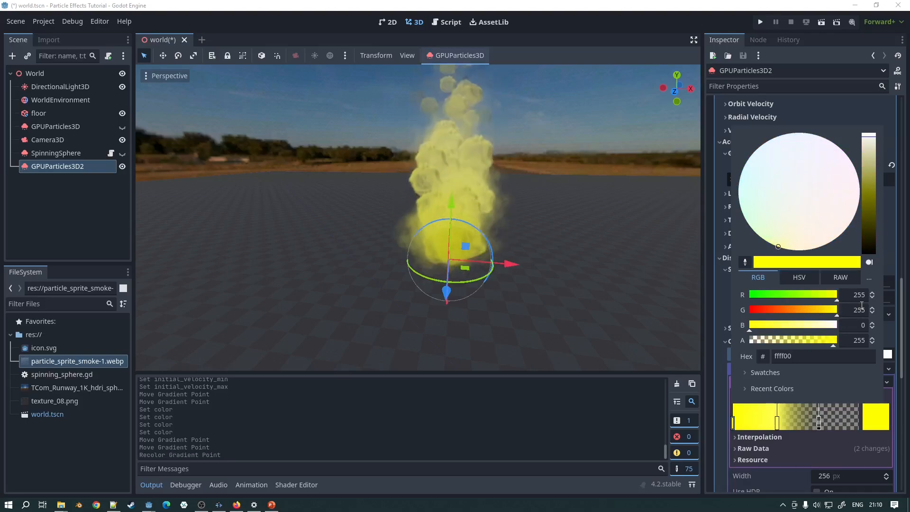
pyautogui.click(778, 423)
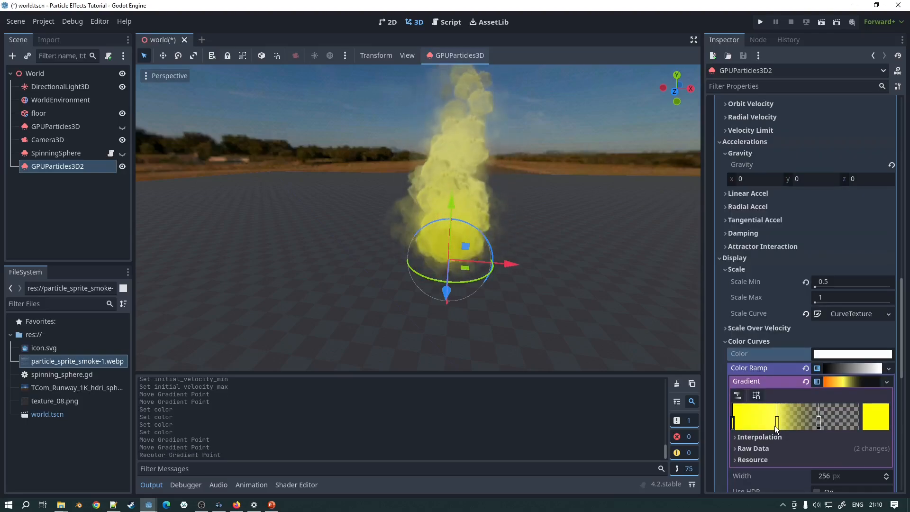
pyautogui.click(880, 417)
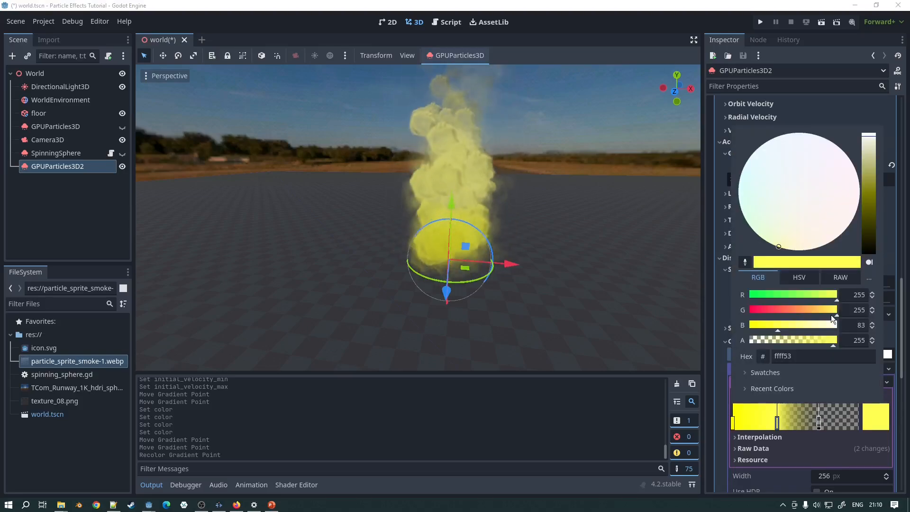
pyautogui.moveTo(825, 310); pyautogui.dragTo(783, 318)
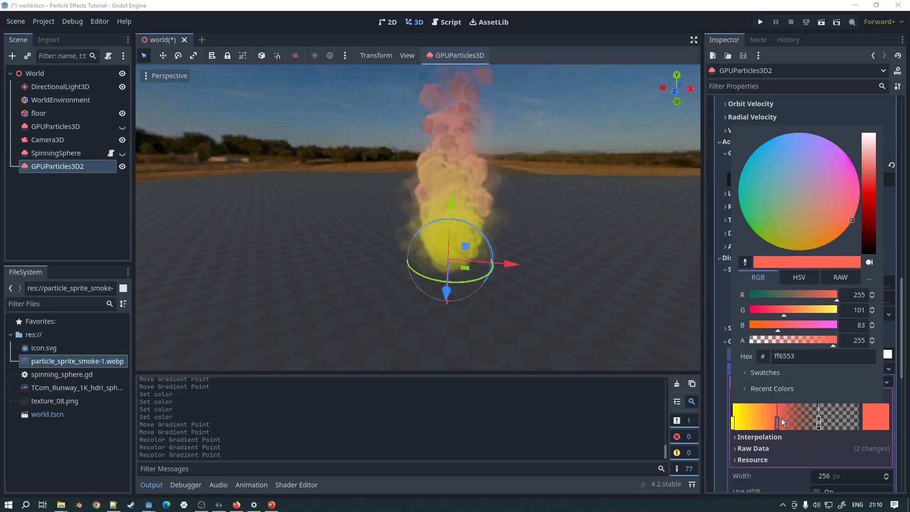
# Step: Move the gradient's second point to about a tenth of the ramp and recolor it orange
pyautogui.click(757, 423)
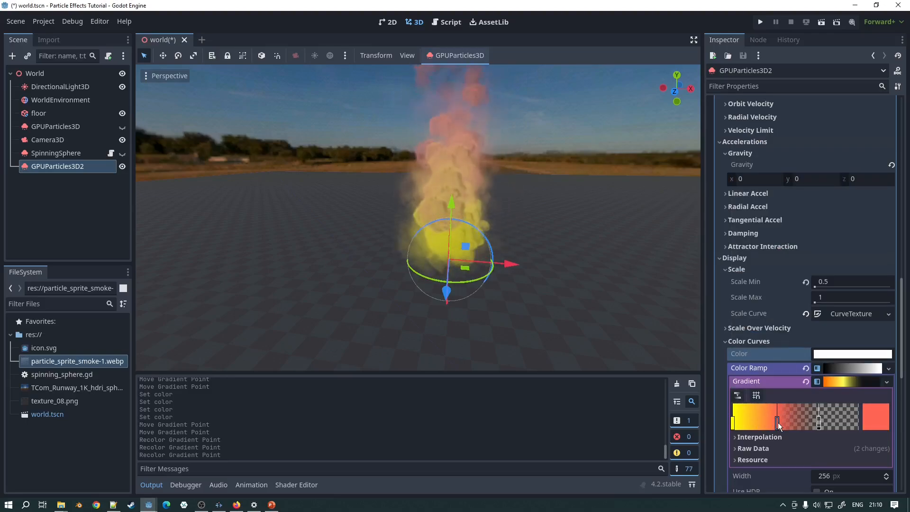
pyautogui.moveTo(778, 421); pyautogui.dragTo(757, 422)
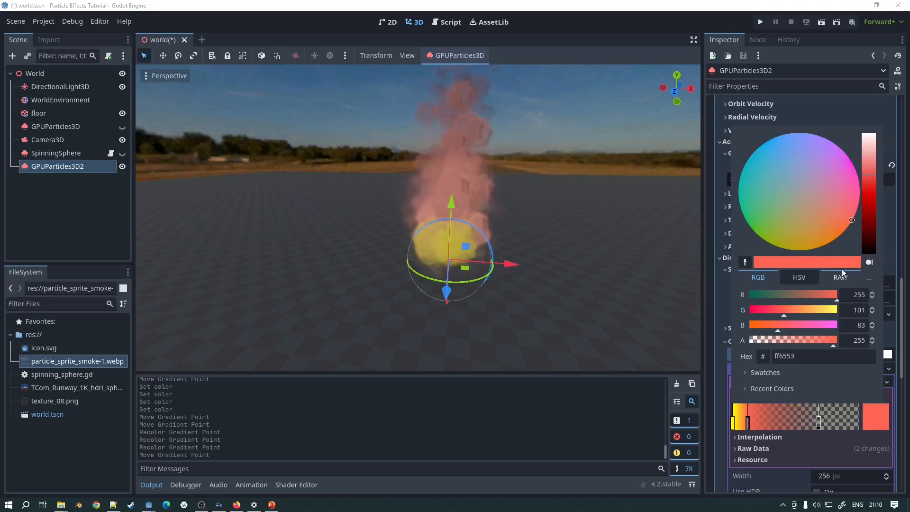
pyautogui.moveTo(849, 223); pyautogui.dragTo(848, 244)
# Step: Move the gradient's transparent black point to about 30% of the ramp
pyautogui.click(819, 419)
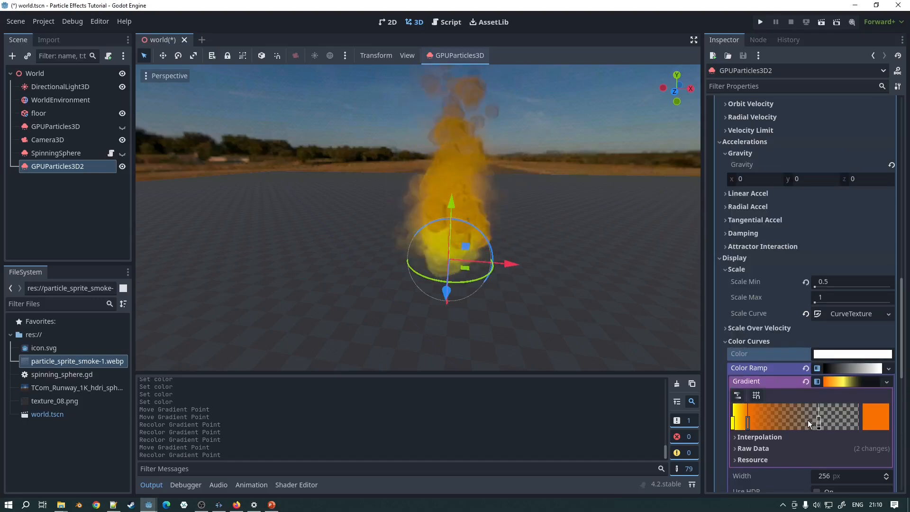
pyautogui.moveTo(818, 419); pyautogui.dragTo(770, 419)
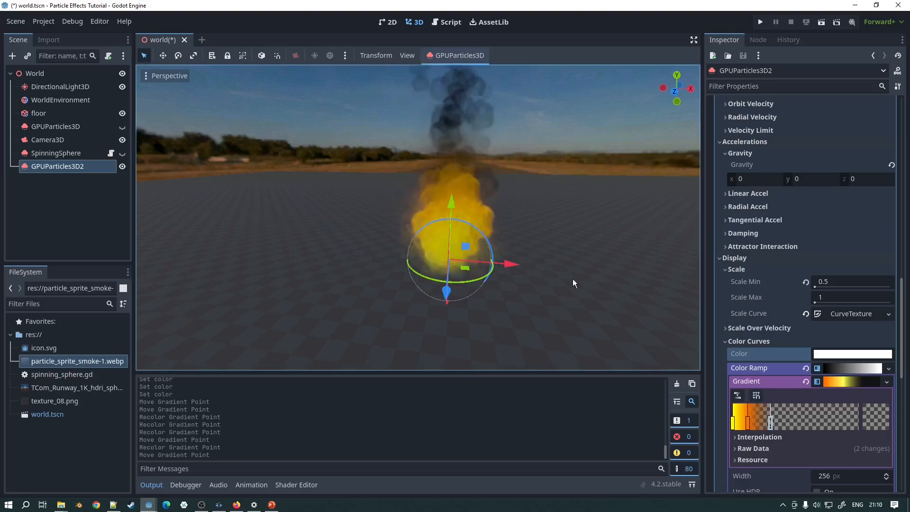
pyautogui.click(726, 329)
pyautogui.click(726, 329)
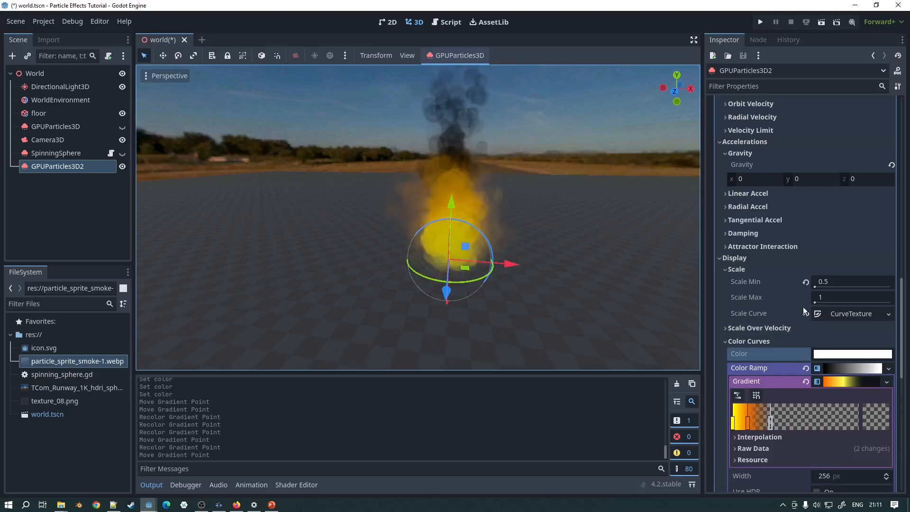
# Step: Try adding a full-value point at about 0.4 on the particles' scale curve
pyautogui.click(837, 314)
pyautogui.click(856, 365)
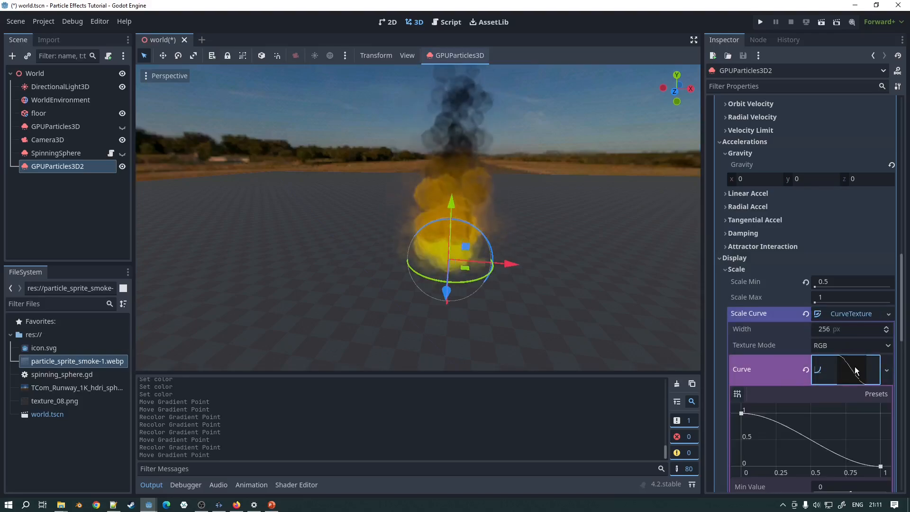
pyautogui.moveTo(813, 447); pyautogui.dragTo(799, 412)
pyautogui.rightClick(801, 413)
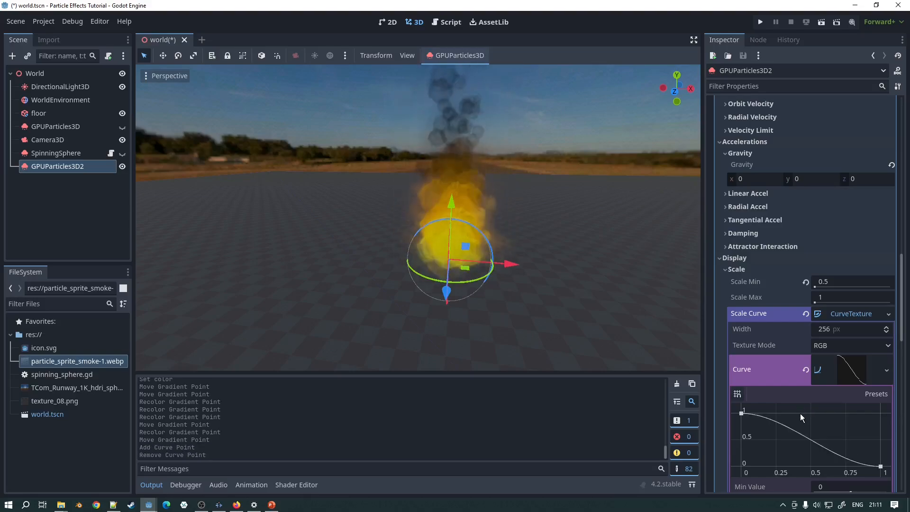
# Step: Move the gradient's transparent black point to just before the middle of the ramp
pyautogui.scroll(2, 508, 282)
pyautogui.scroll(3, 512, 281)
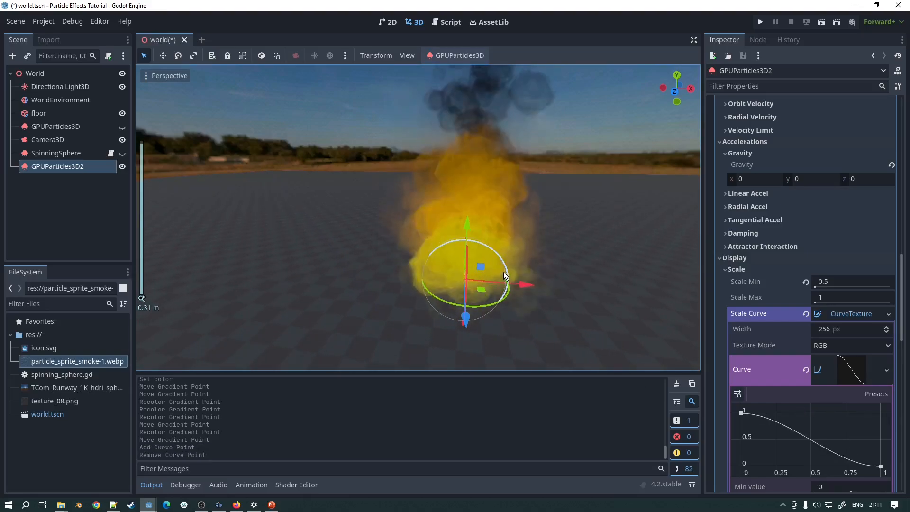
pyautogui.scroll(-5, 517, 246)
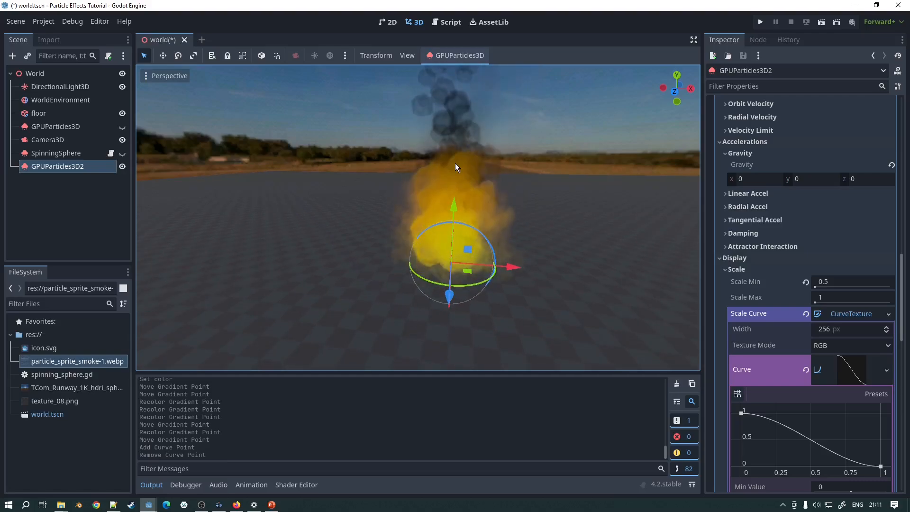
pyautogui.moveTo(479, 165); pyautogui.dragTo(540, 201, button='middle')
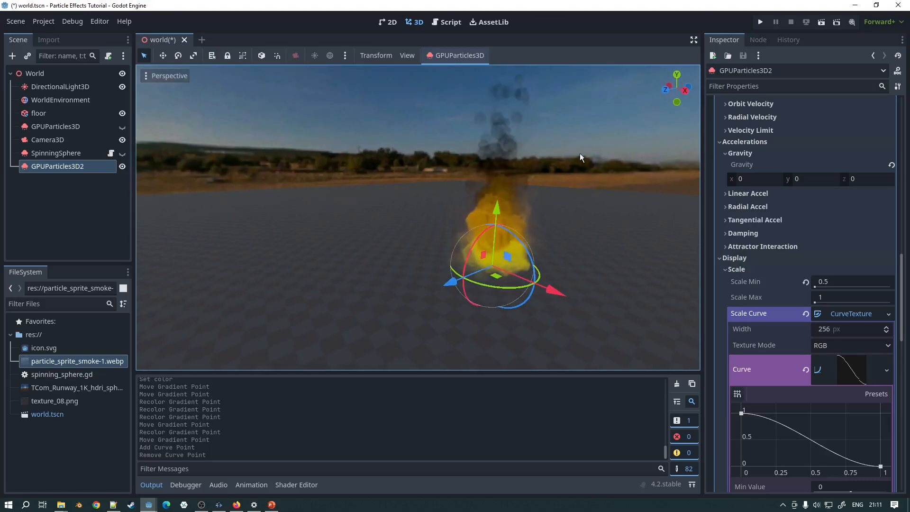
pyautogui.scroll(-3, 813, 345)
pyautogui.scroll(-3, 813, 345)
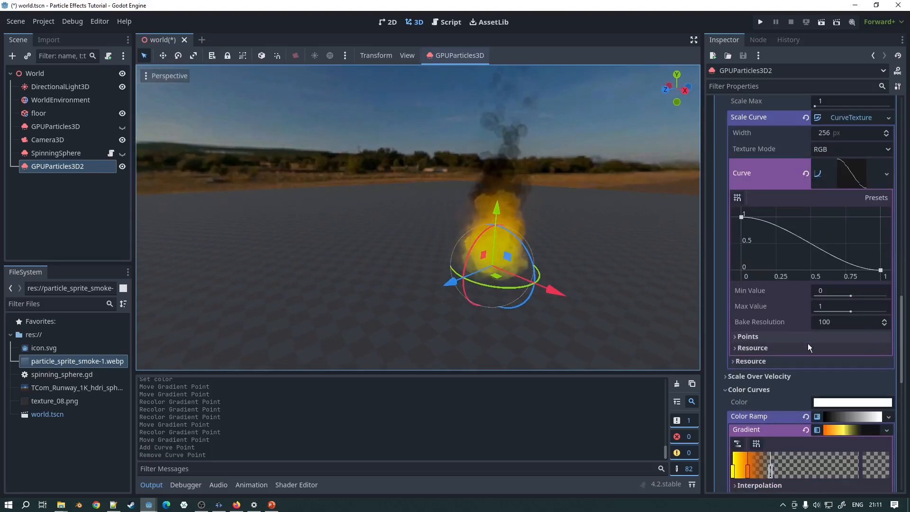
pyautogui.moveTo(772, 469); pyautogui.dragTo(794, 464)
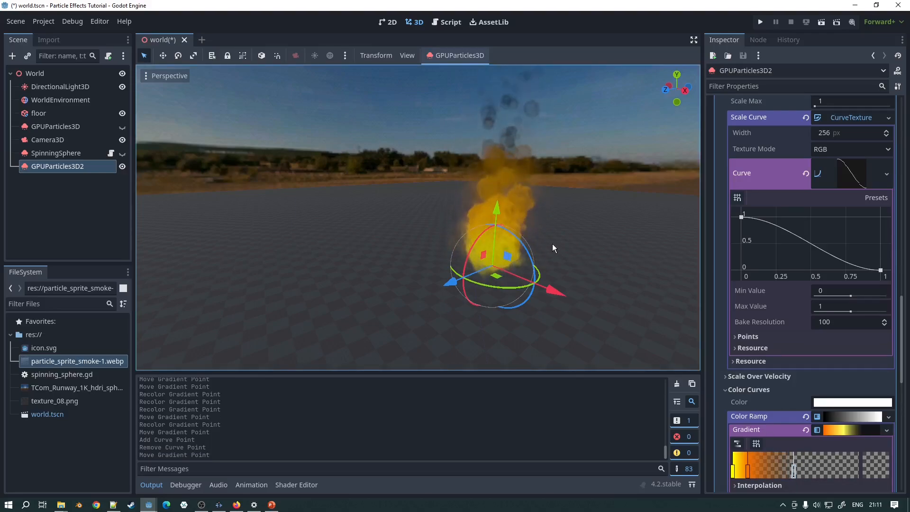
# Step: Remove the full-value point at about 0.28 from the particles' alpha curve
pyautogui.scroll(3, 550, 248)
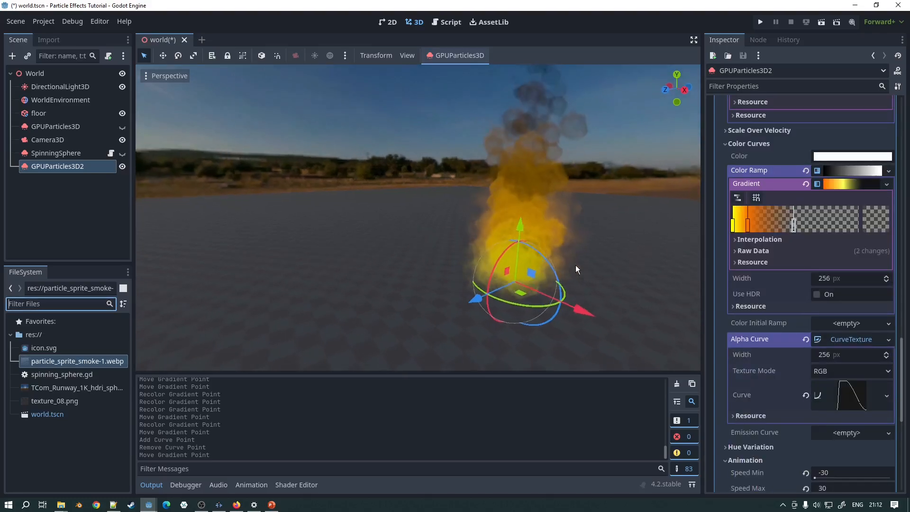
pyautogui.moveTo(575, 266); pyautogui.dragTo(600, 278, button='middle')
pyautogui.click(843, 399)
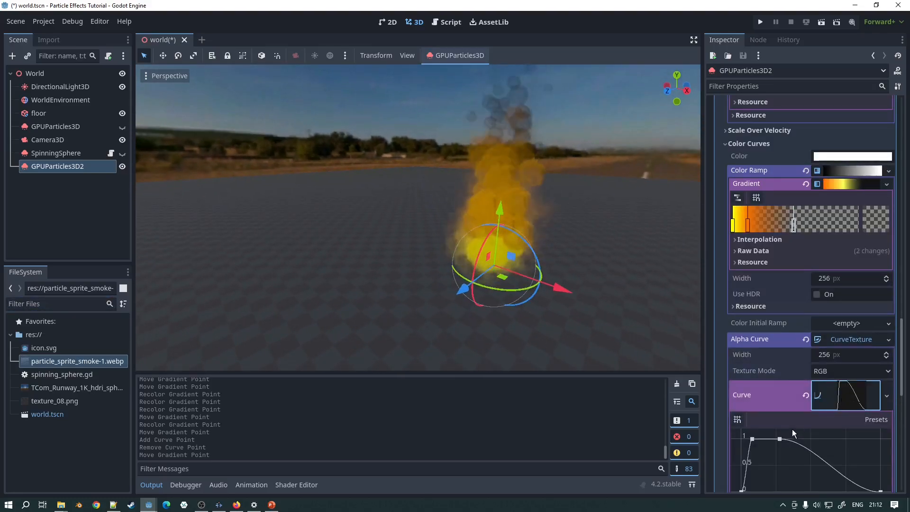
pyautogui.rightClick(780, 439)
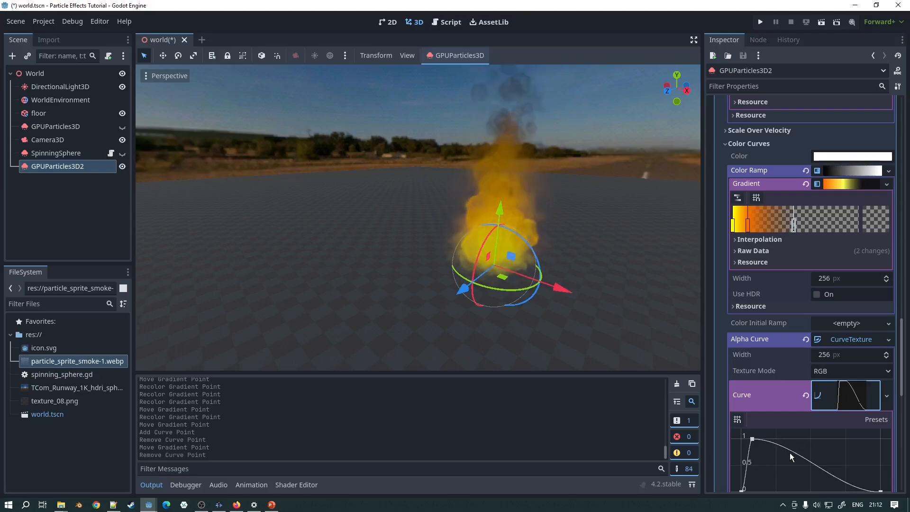
# Step: Tilt the tangent of the alpha curve's peak point down to about -65° for a faster fade
pyautogui.scroll(-2, 790, 453)
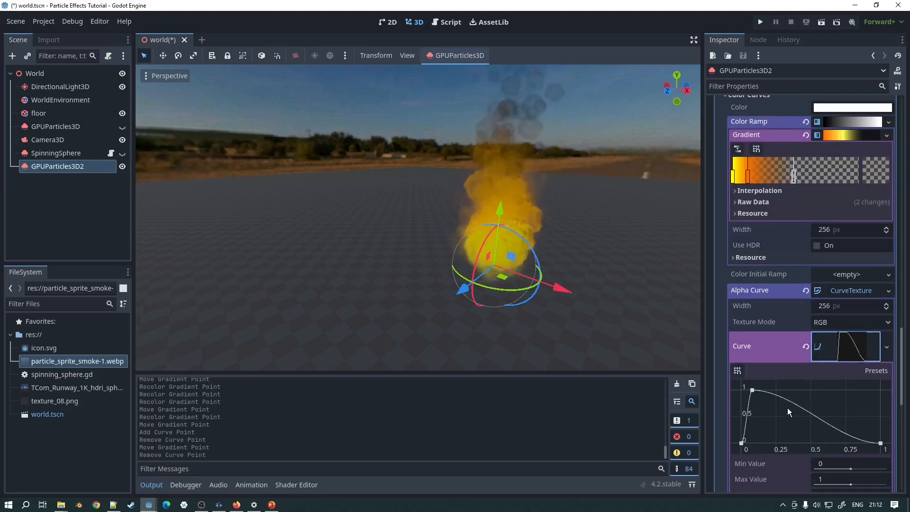
pyautogui.click(753, 390)
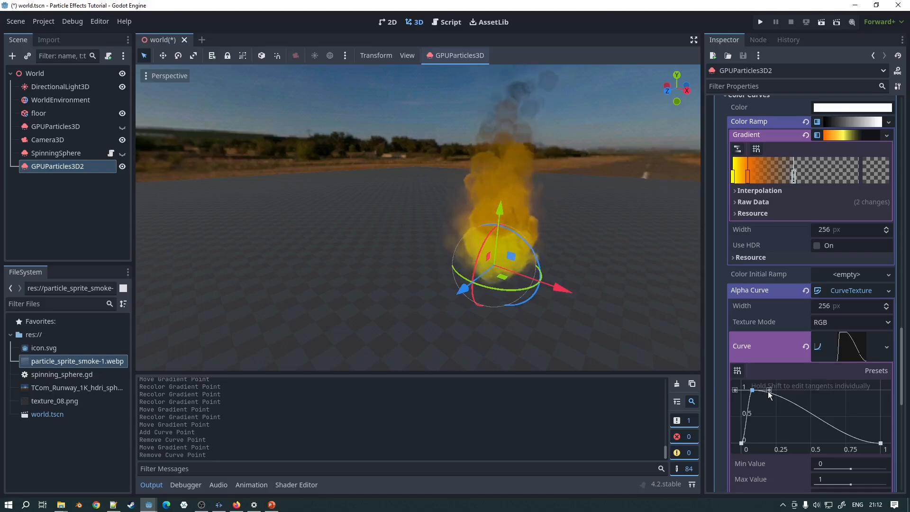
pyautogui.moveTo(768, 391); pyautogui.dragTo(766, 402)
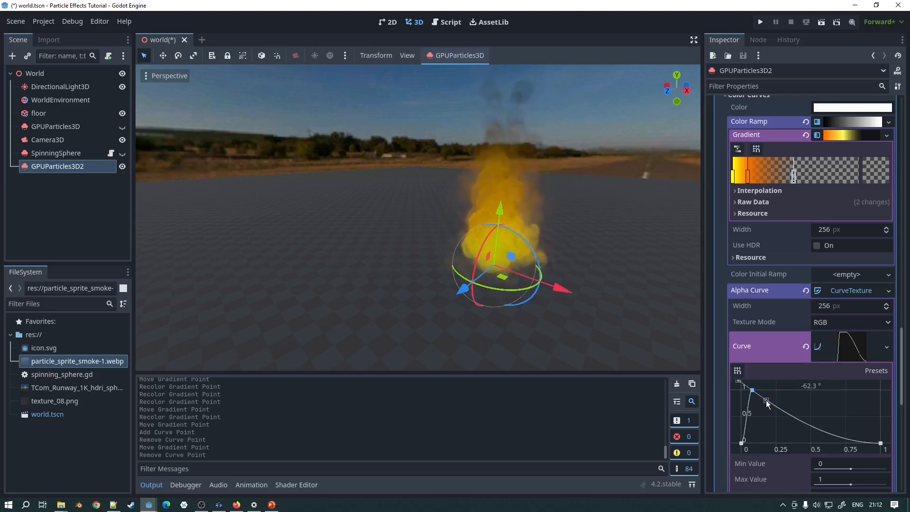
# Step: Deselect the particle node and examine the fire effect up close and from a distance
pyautogui.scroll(2, 654, 238)
pyautogui.keyDown('shift'); pyautogui.moveTo(612, 213); pyautogui.dragTo(504, 240, button='middle'); pyautogui.keyUp('shift')
pyautogui.scroll(4, 574, 287)
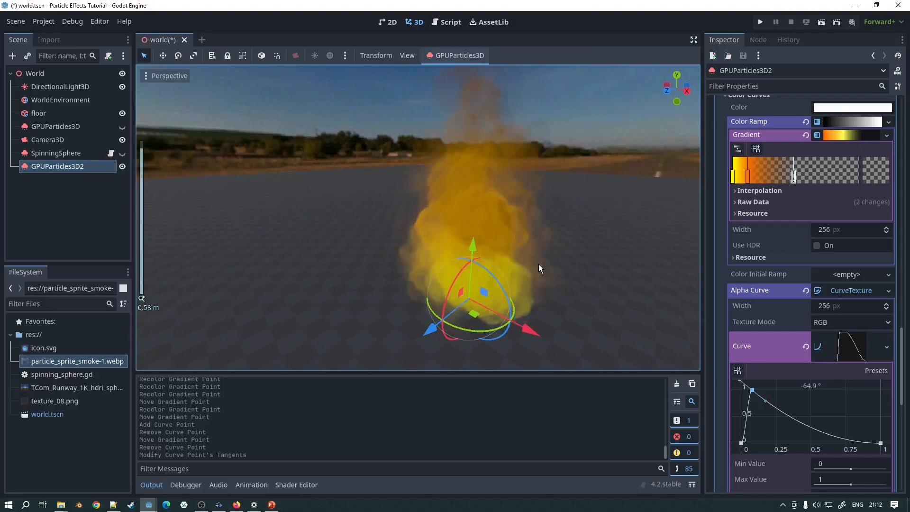
pyautogui.scroll(-20, 539, 263)
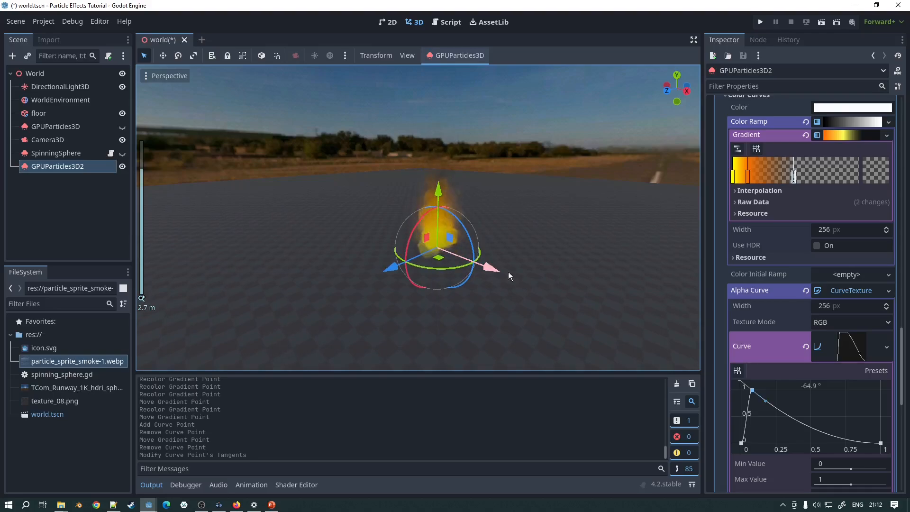
pyautogui.click(608, 197)
pyautogui.click(583, 131)
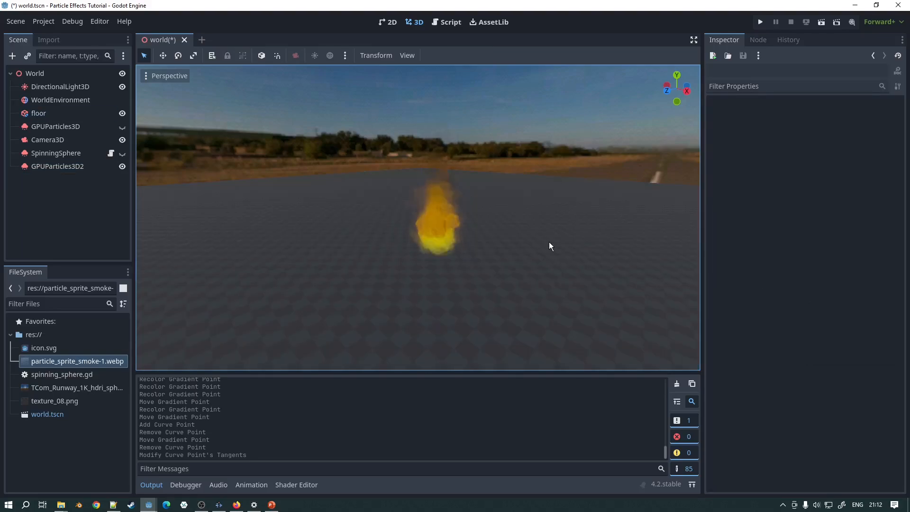
pyautogui.scroll(3, 550, 242)
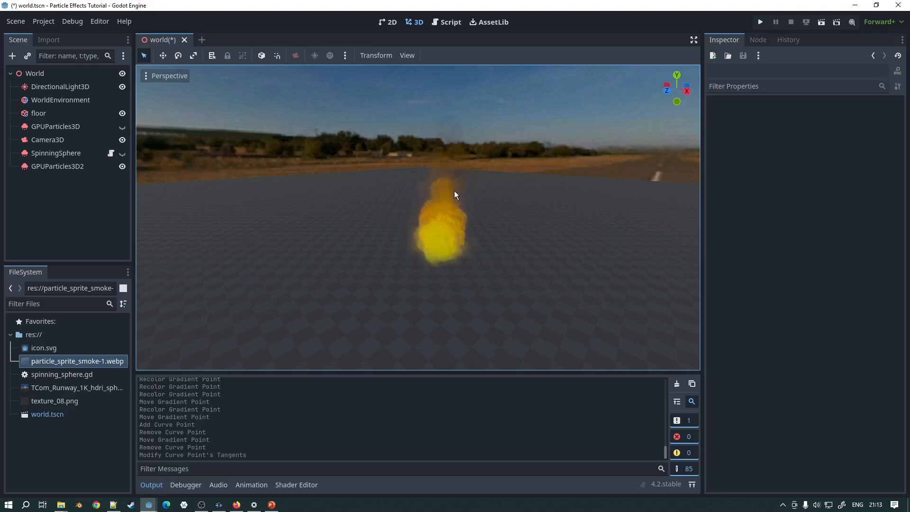
pyautogui.scroll(4, 489, 222)
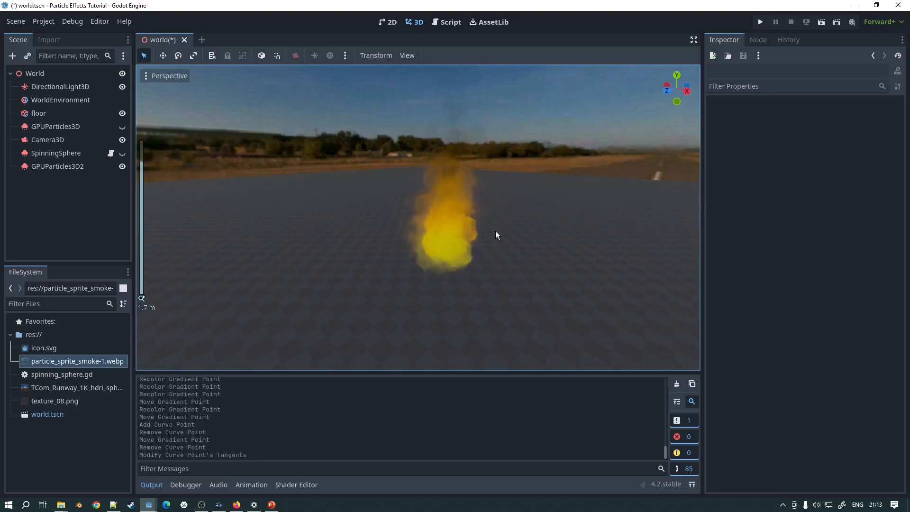